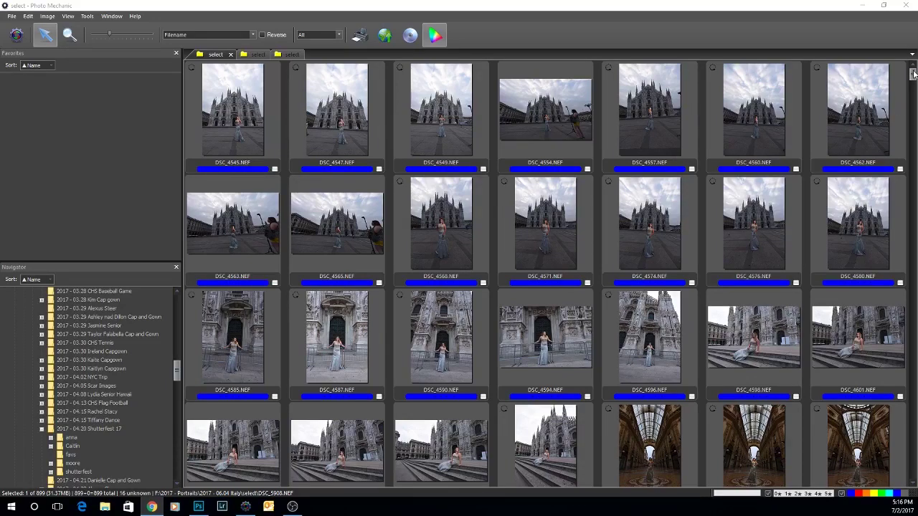
Look through the three open select folders, then browse the Italy shoot's thumbnails down to the daytime Colosseum portraits
click(251, 55)
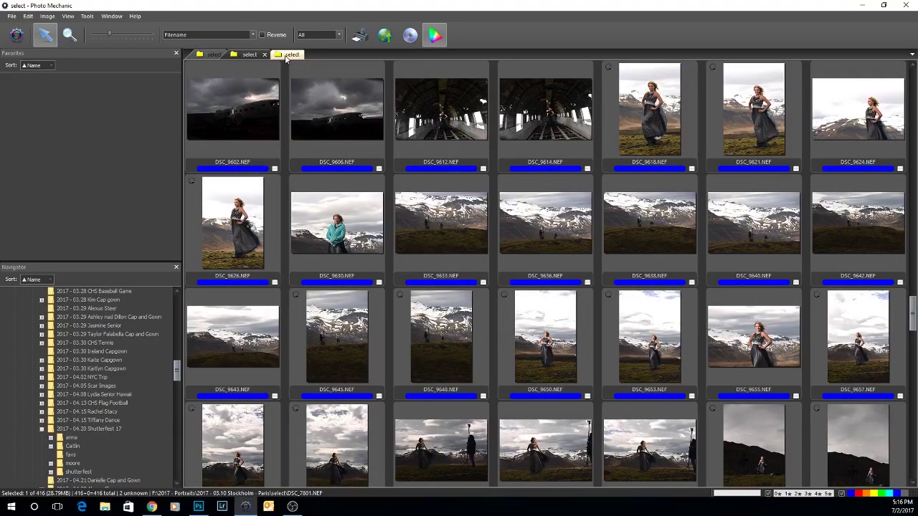
click(285, 56)
click(215, 55)
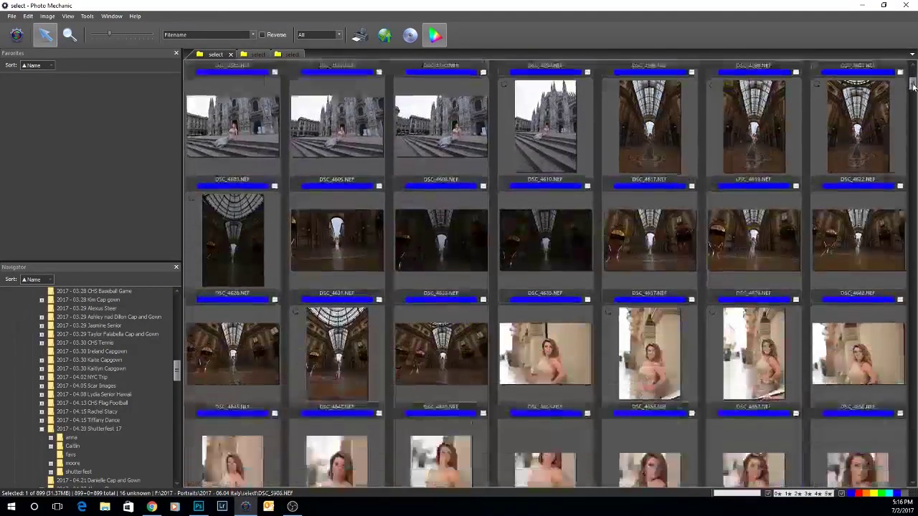
drag(913, 84, 913, 96)
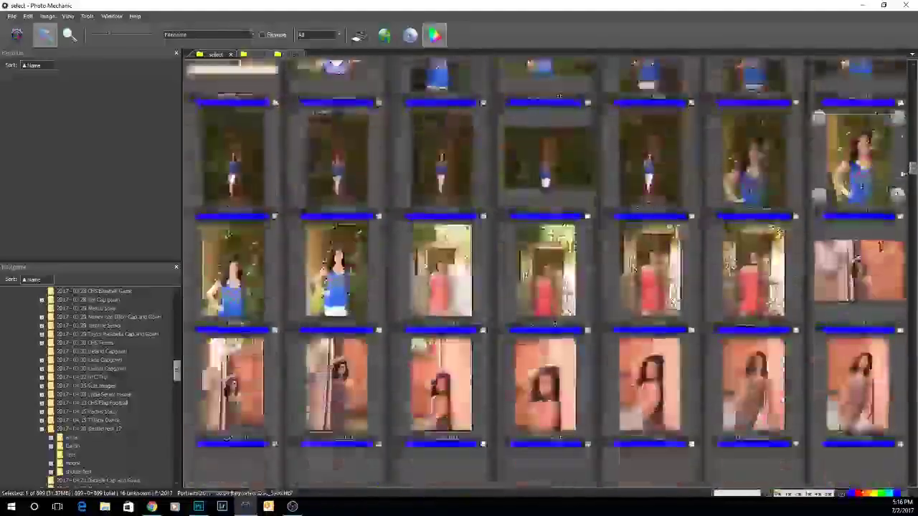
drag(912, 168, 900, 201)
scroll(900, 203, down, 5)
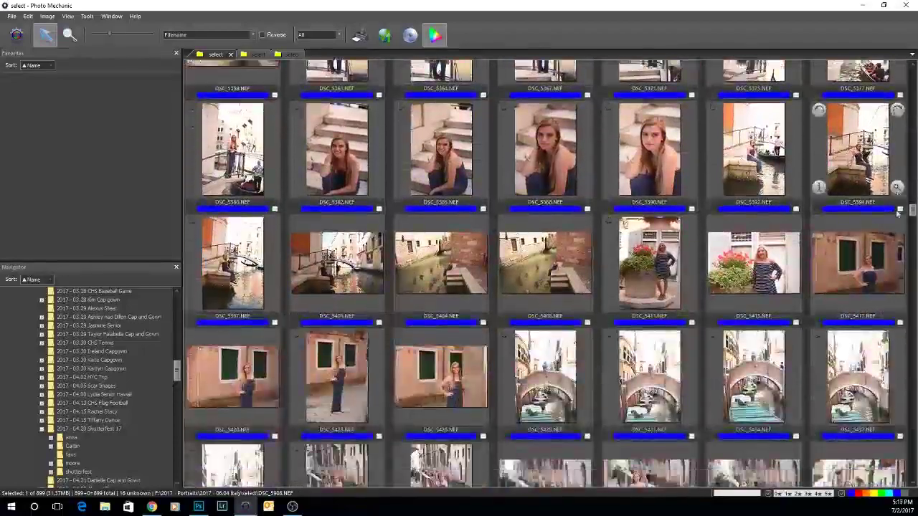
scroll(899, 215, down, 10)
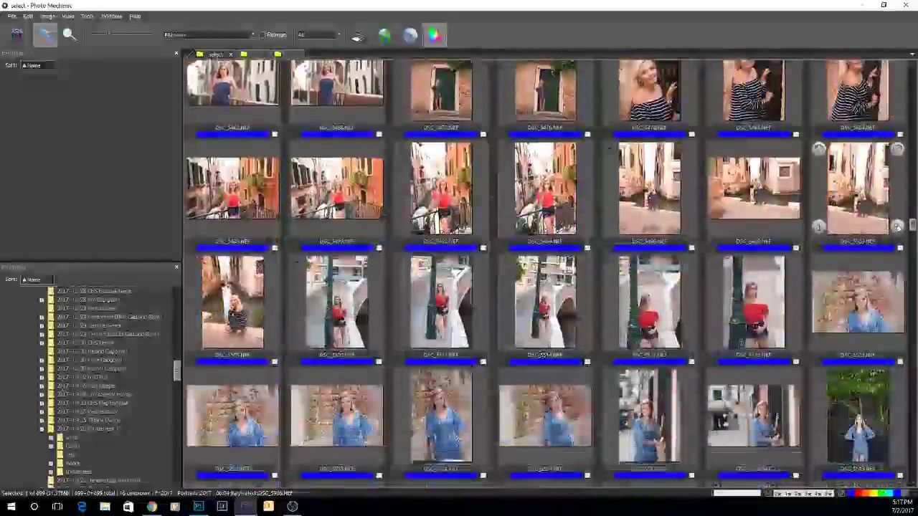
scroll(900, 229, down, 3)
scroll(901, 231, down, 8)
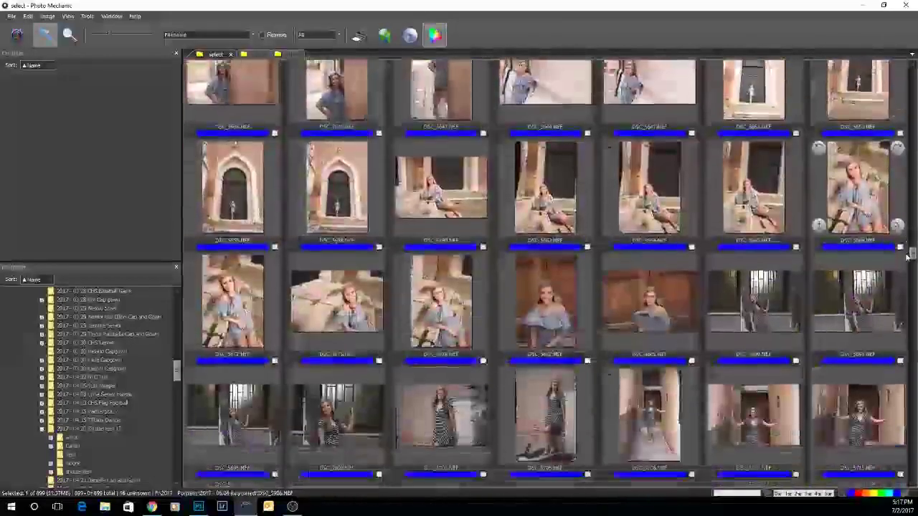
drag(907, 257, 914, 314)
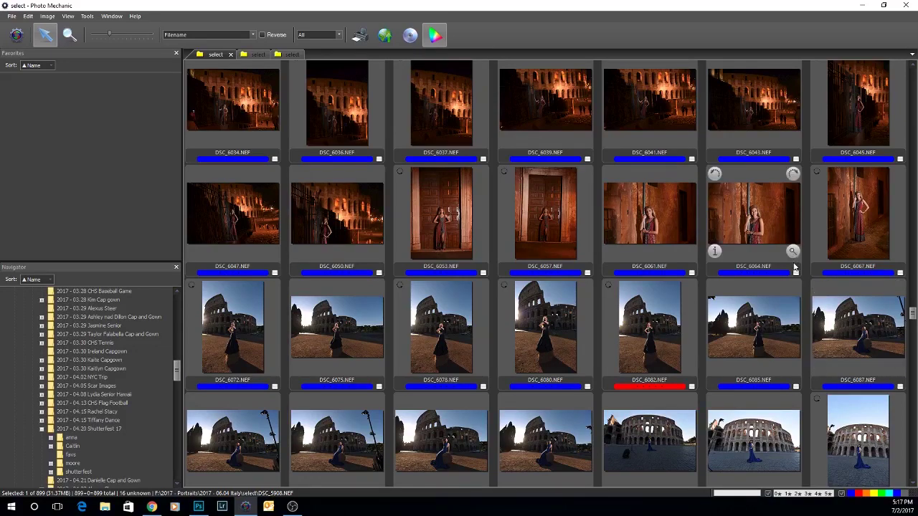
Preview the red-labelled photo DSC_6082.NEF at large size and return to the thumbnails
click(652, 334)
double_click(653, 333)
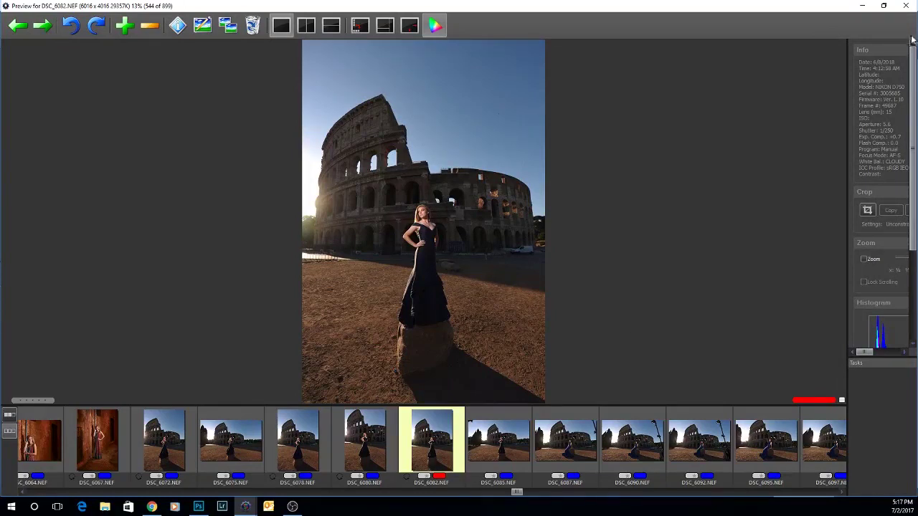
click(903, 6)
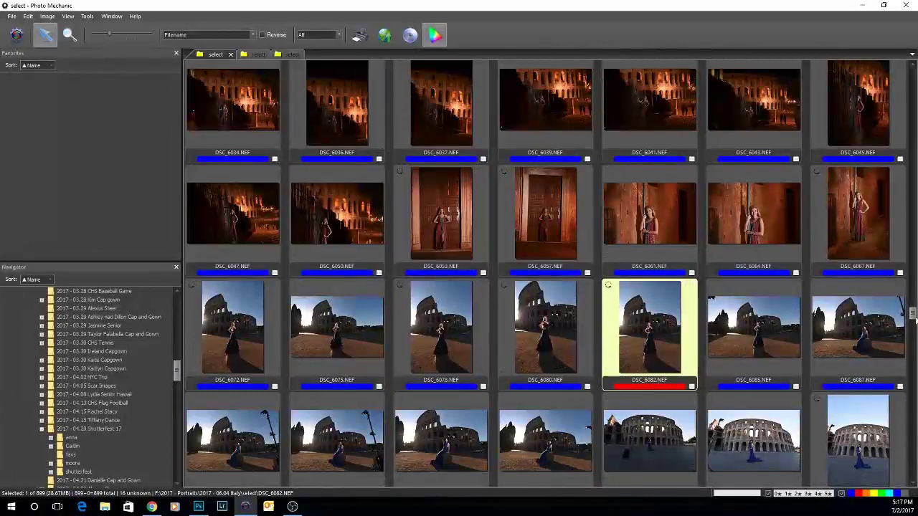
scroll(914, 314, up, 1)
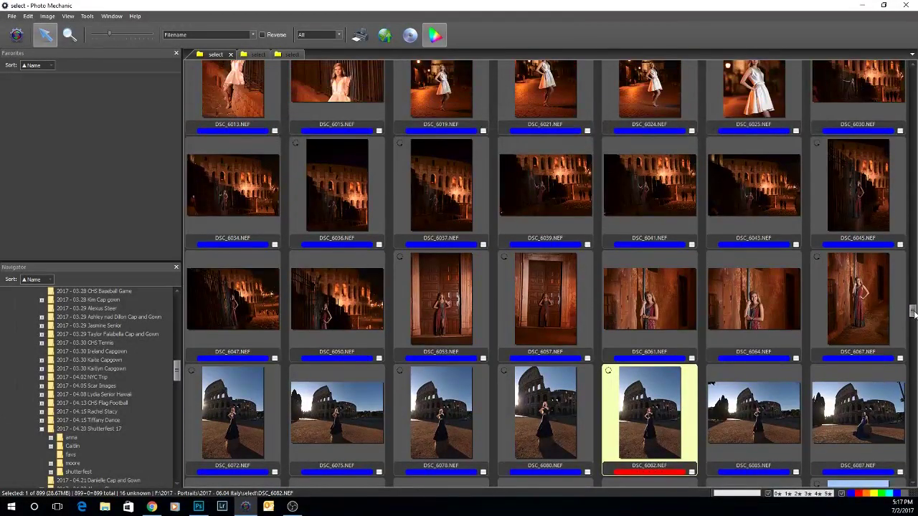
drag(914, 314, 913, 316)
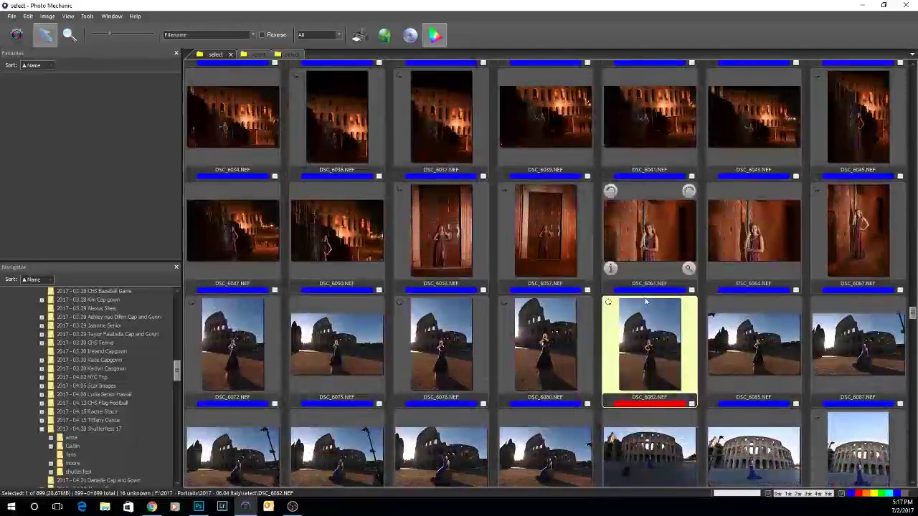
Preview DSC_6082.NEF again and compare it with the neighbouring frames before and after it, ending back on DSC_6082.NEF
double_click(648, 345)
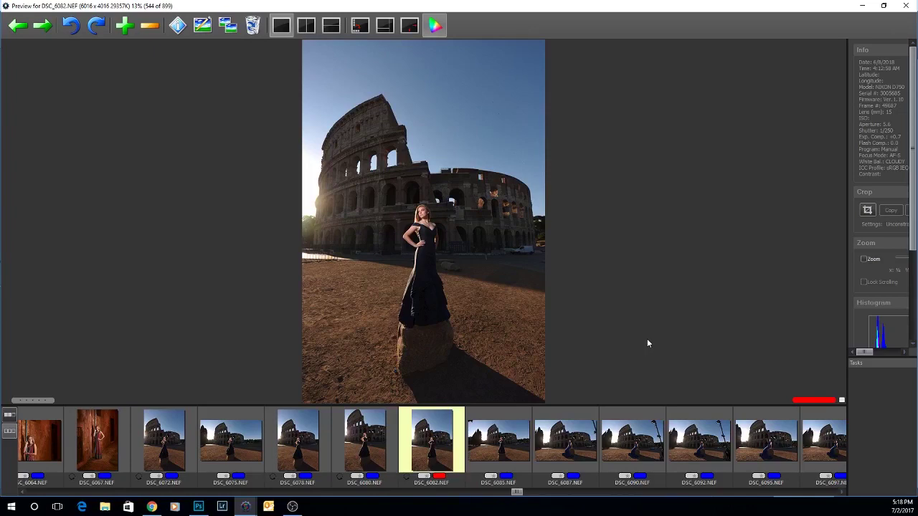
key(Left)
key(Left)
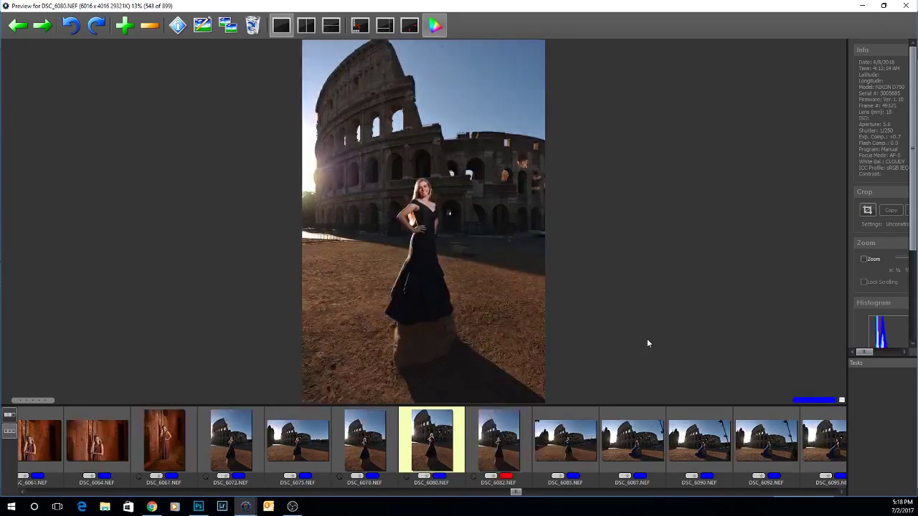
key(Left)
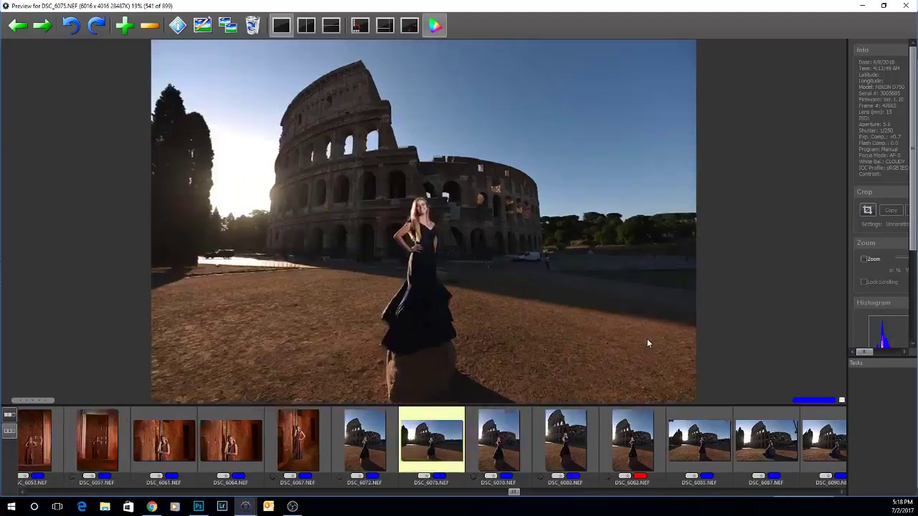
key(Left)
key(Left)
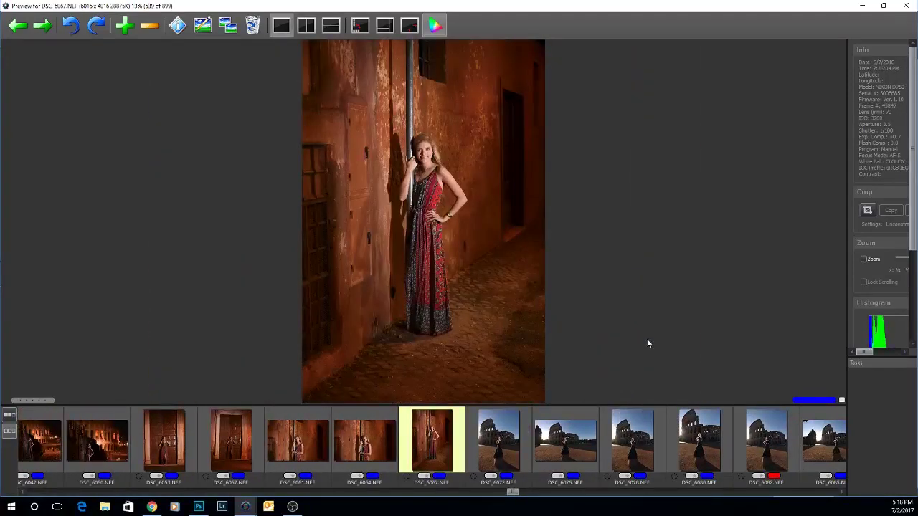
key(Left)
key(Right)
key(Right)
key(Right)
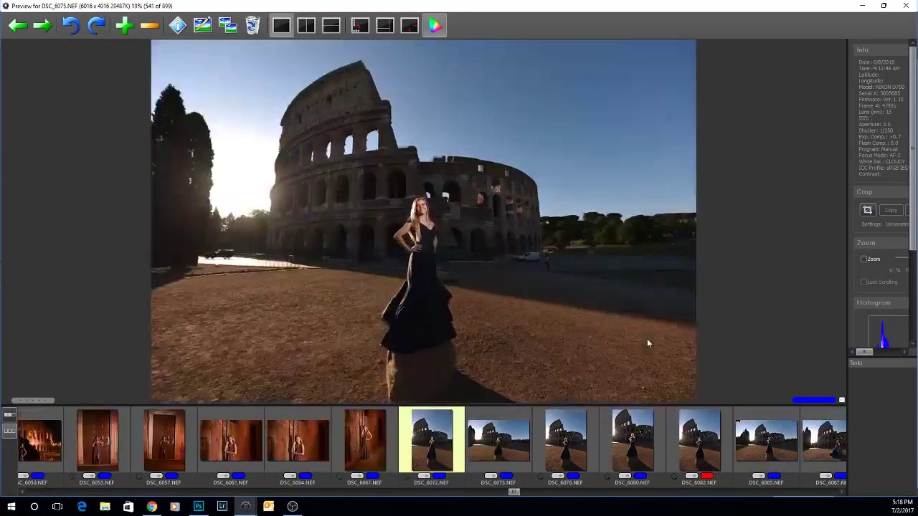
key(Right)
key(Right)
key(Right)
key(Right)
key(Right)
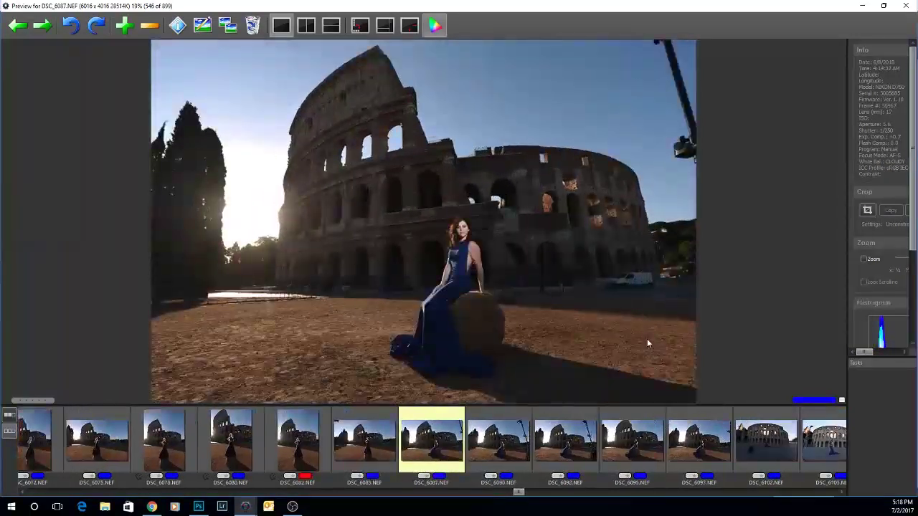
key(Right)
key(Right)
key(Right)
key(Left)
key(Left)
key(Left)
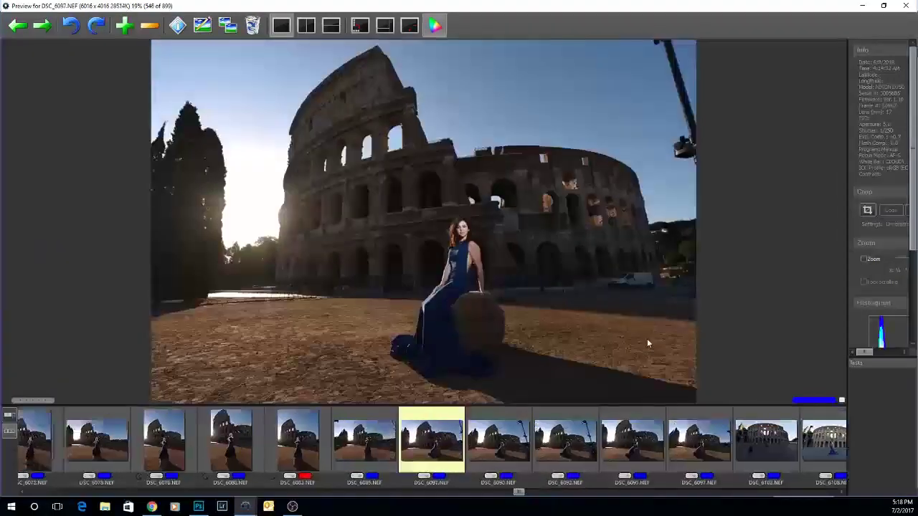
key(Left)
key(Left)
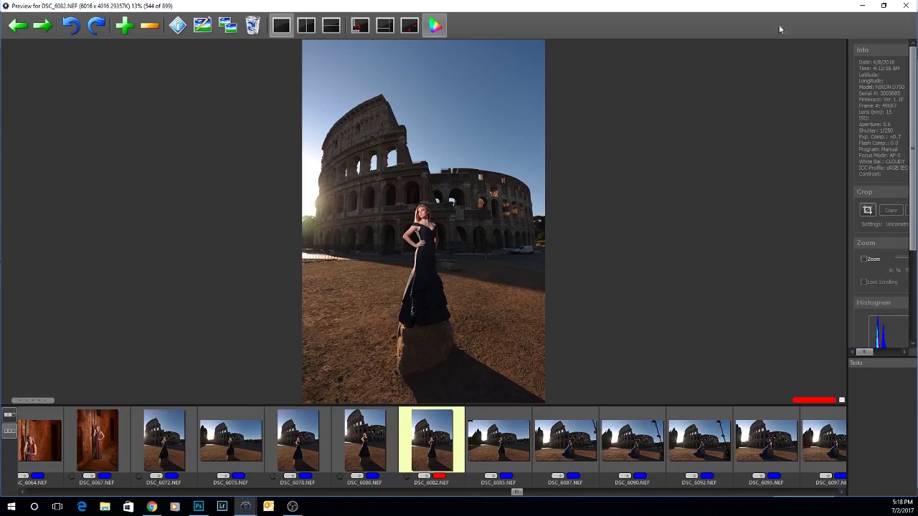
Close the preview and send DSC_6082.NEF to Photoshop's Camera Raw for editing
click(907, 7)
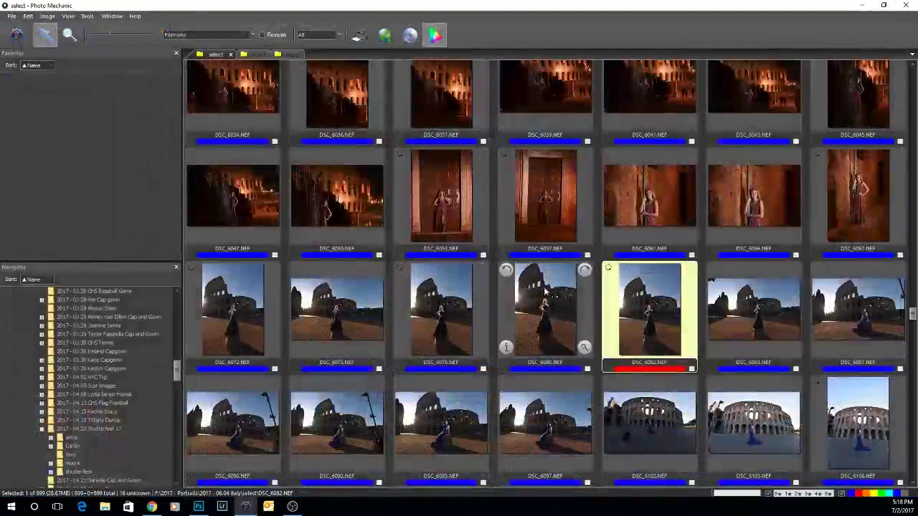
right_click(624, 306)
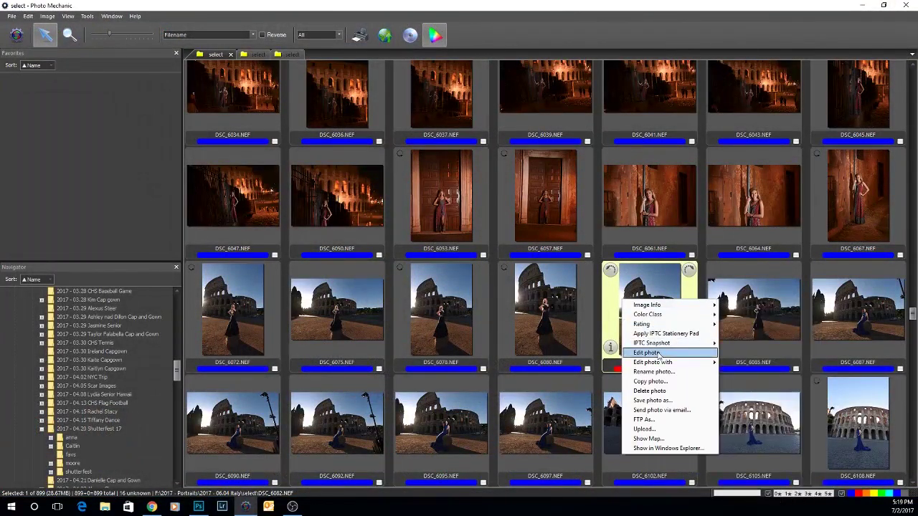
click(657, 353)
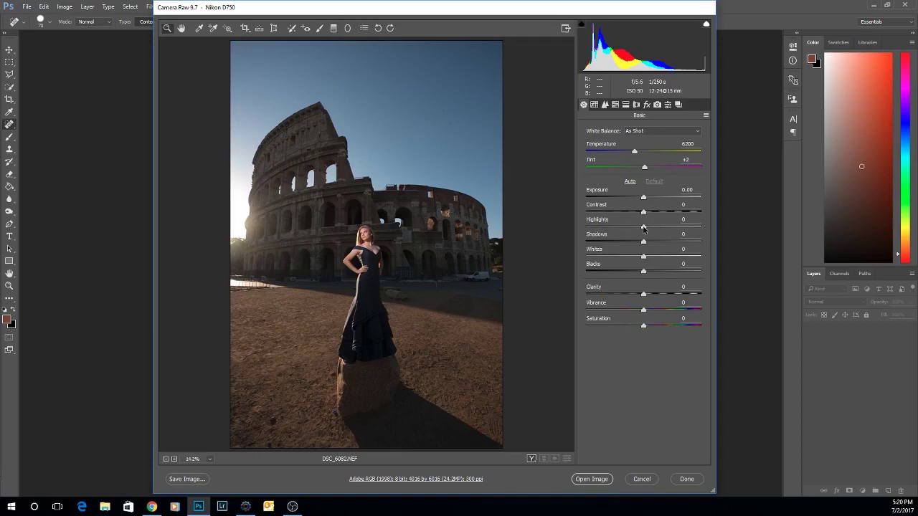
Reduce the photo's Highlights to -64 and raise its Shadows to +93
drag(643, 227, 610, 227)
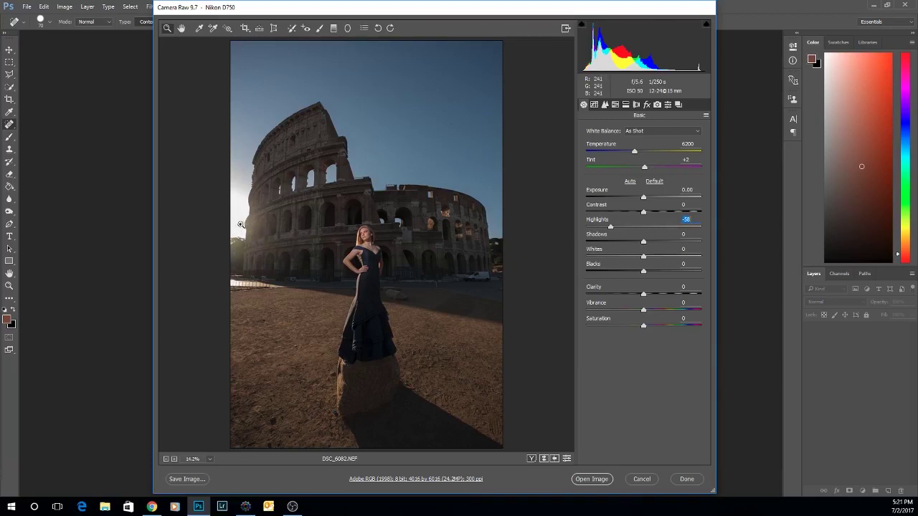
drag(612, 230, 607, 228)
drag(642, 242, 676, 242)
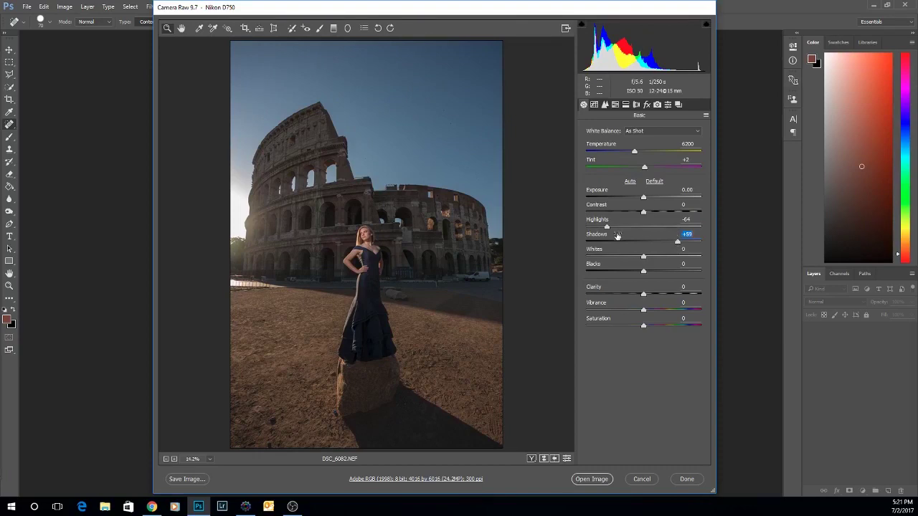
drag(679, 244, 692, 243)
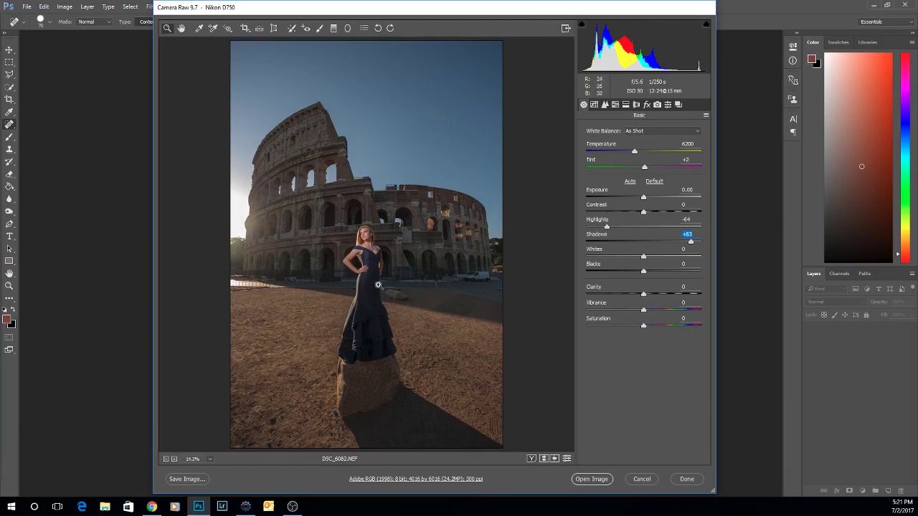
drag(691, 243, 697, 243)
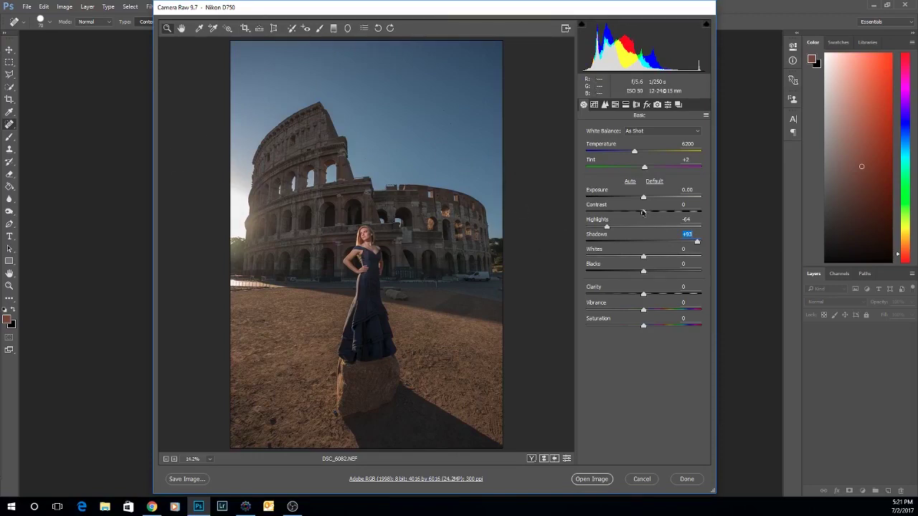
Set Contrast to +14 and Highlights to -75, and cool the white balance Temperature to 5950
drag(643, 213, 649, 214)
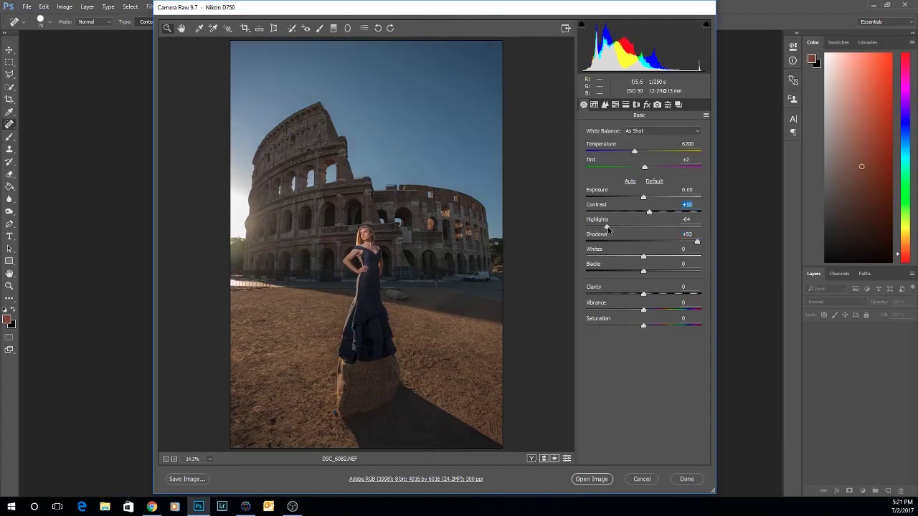
drag(607, 227, 652, 213)
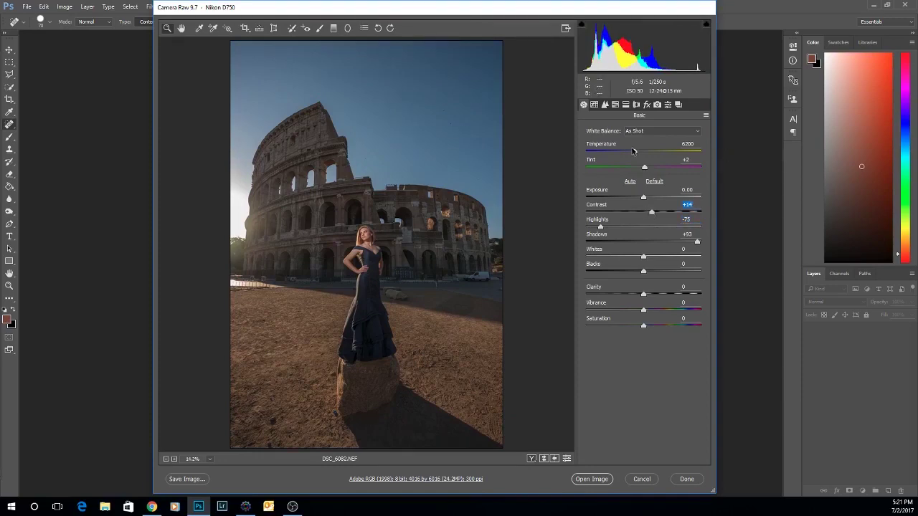
drag(635, 153, 632, 152)
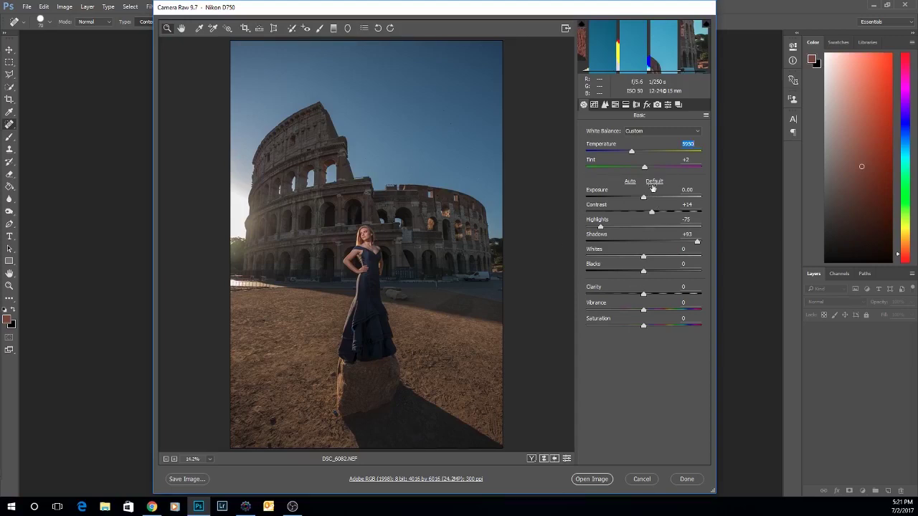
Adjust the HSL luminance: set Blues to -3, Yellows to -20 and Oranges to +32
click(615, 106)
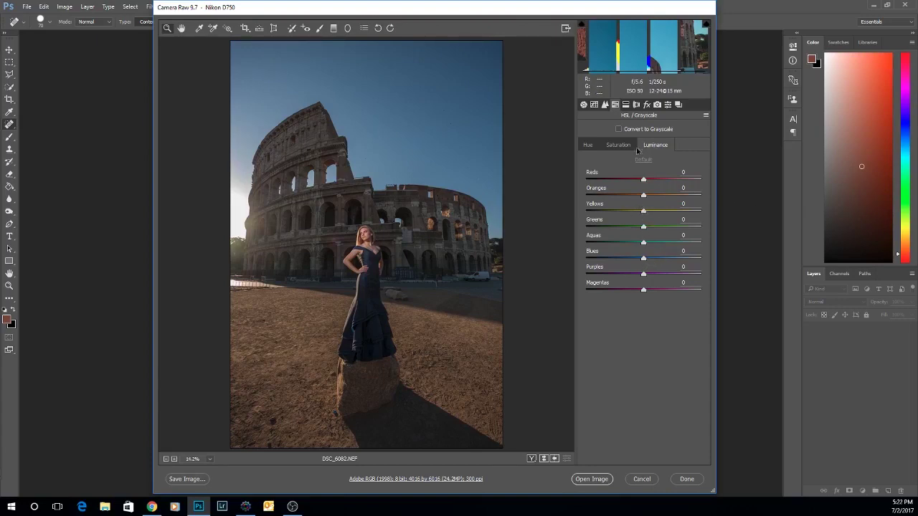
drag(643, 259, 606, 259)
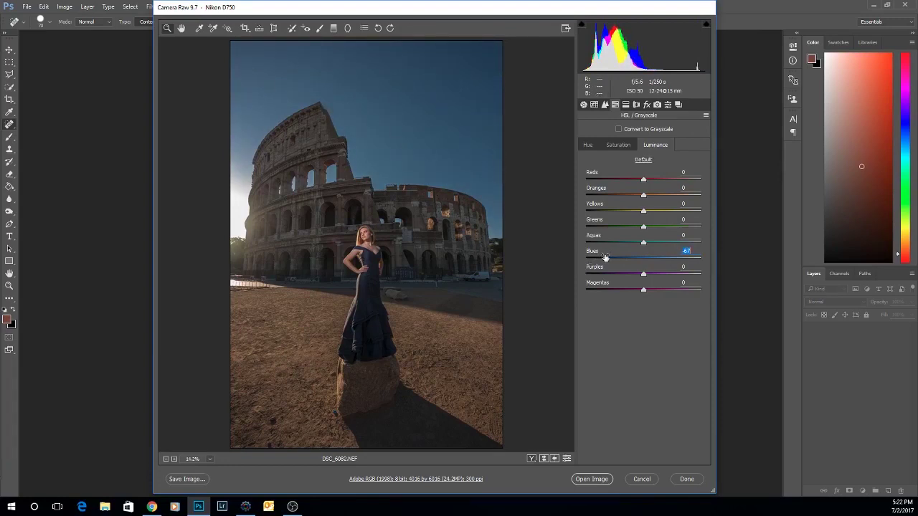
drag(604, 261, 641, 261)
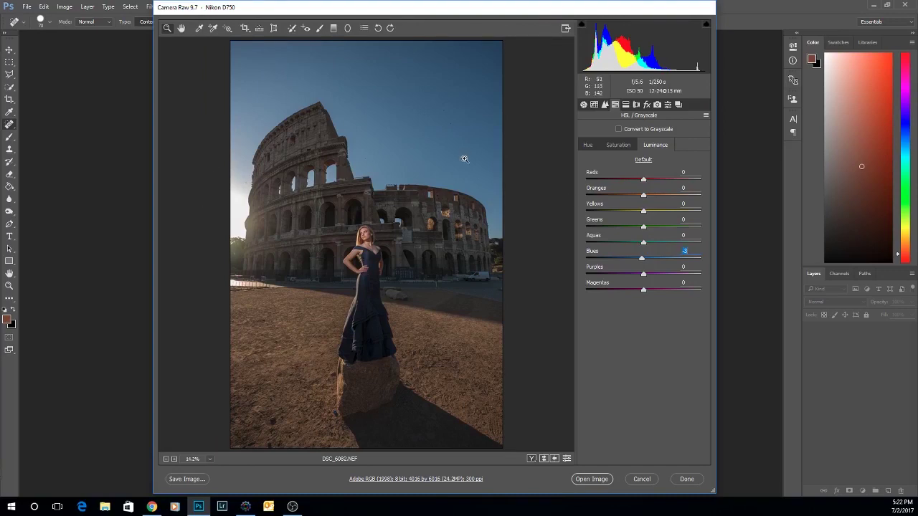
mouse_move(645, 212)
mouse_down()
mouse_move(625, 212)
mouse_move(670, 211)
mouse_move(611, 209)
mouse_move(671, 195)
mouse_move(653, 197)
mouse_up()
mouse_move(653, 197)
mouse_down()
mouse_move(680, 195)
mouse_move(663, 195)
mouse_up()
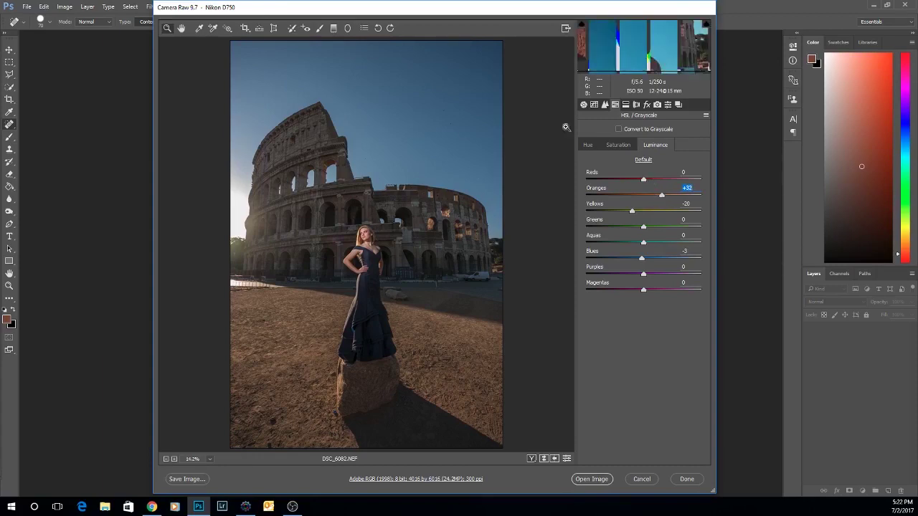
Return to the Basic adjustments and open the developed raw photo as an image in Photoshop
click(584, 104)
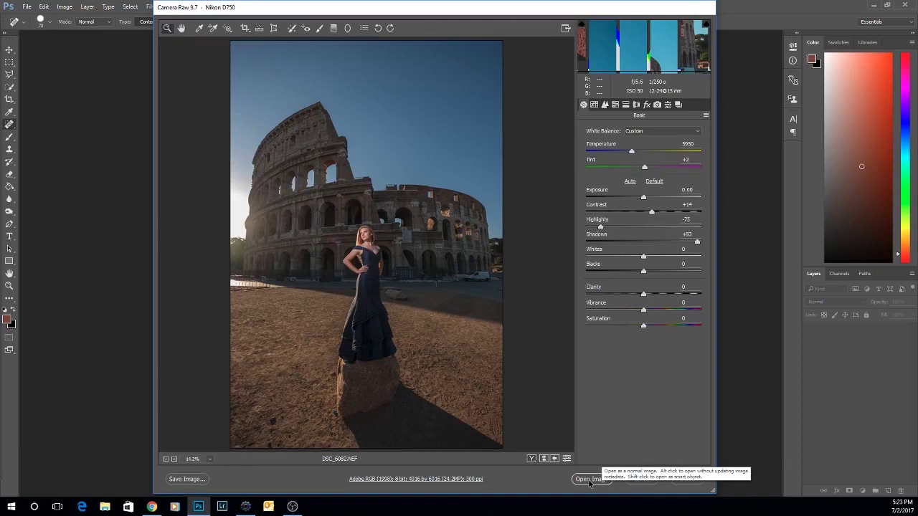
click(589, 480)
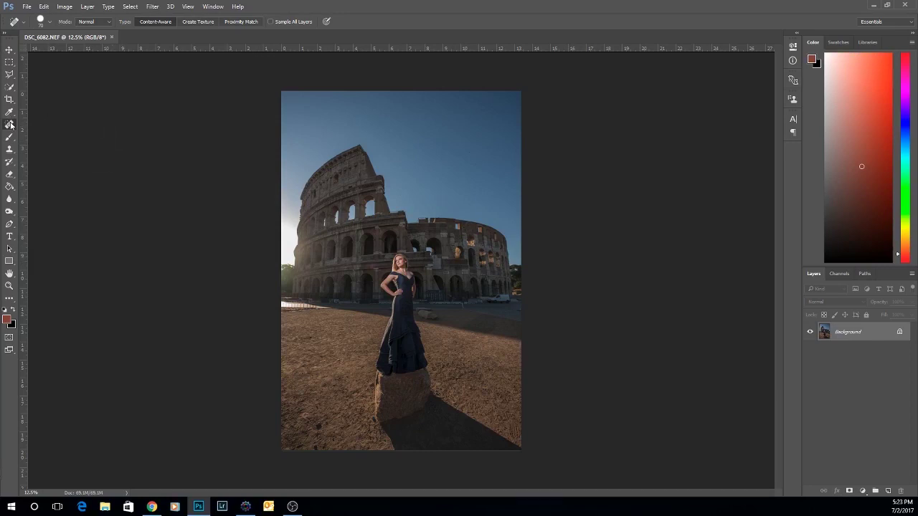
Remove the small white post on the road beyond the woman with the Spot Healing Brush at a small size
right_click(11, 125)
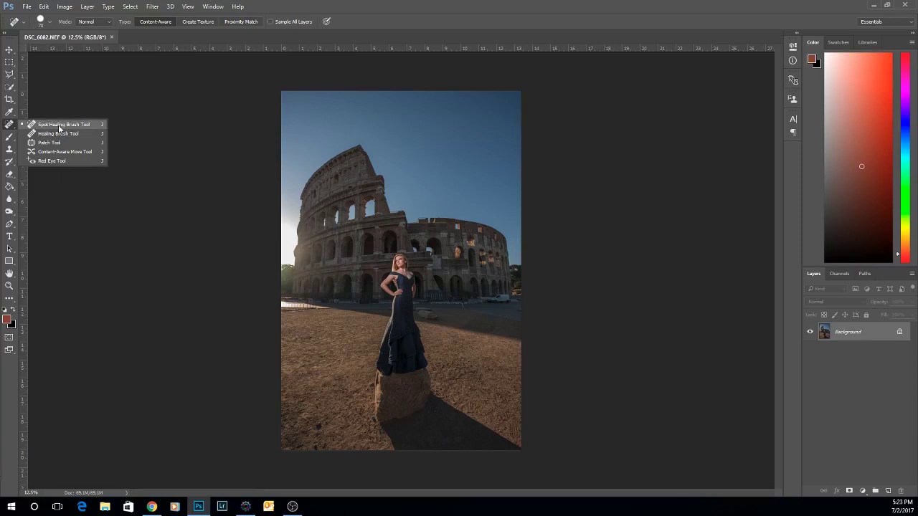
click(60, 126)
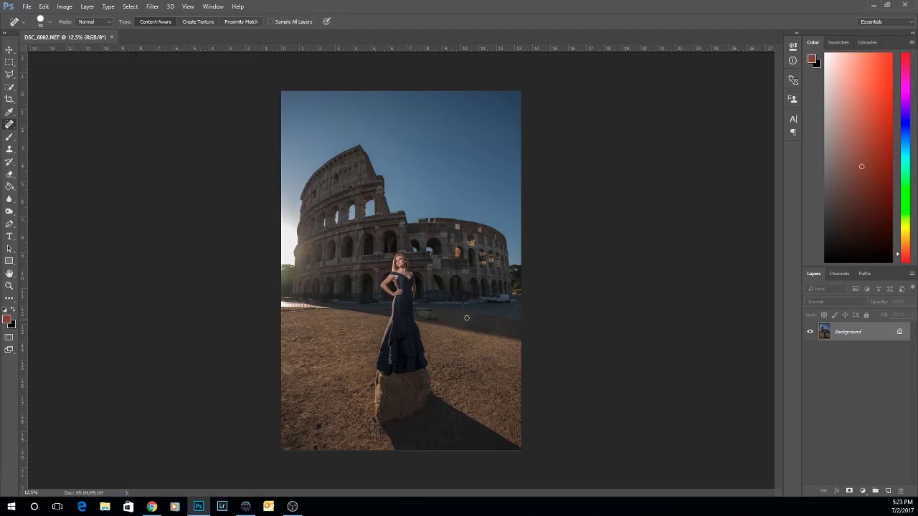
key(ctrl+plus)
key(ctrl+plus)
key(ctrl+plus)
key(ctrl+plus)
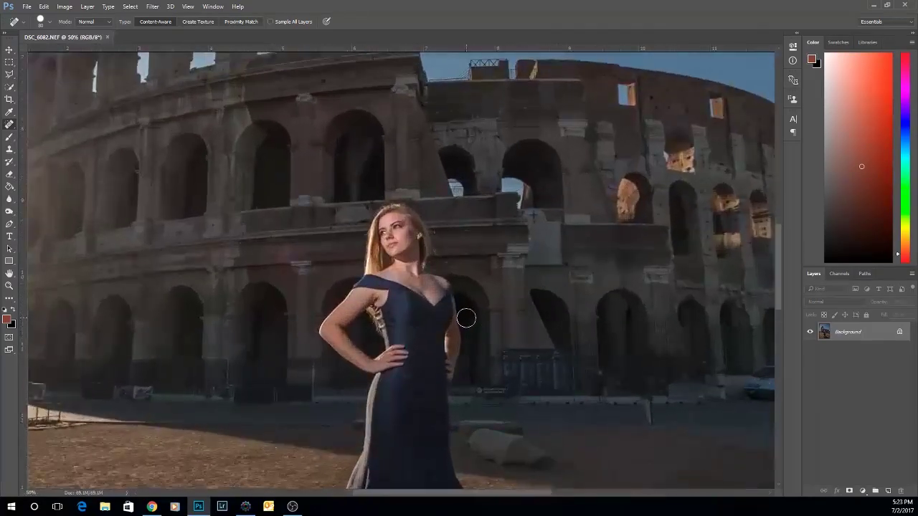
drag(651, 343, 494, 302)
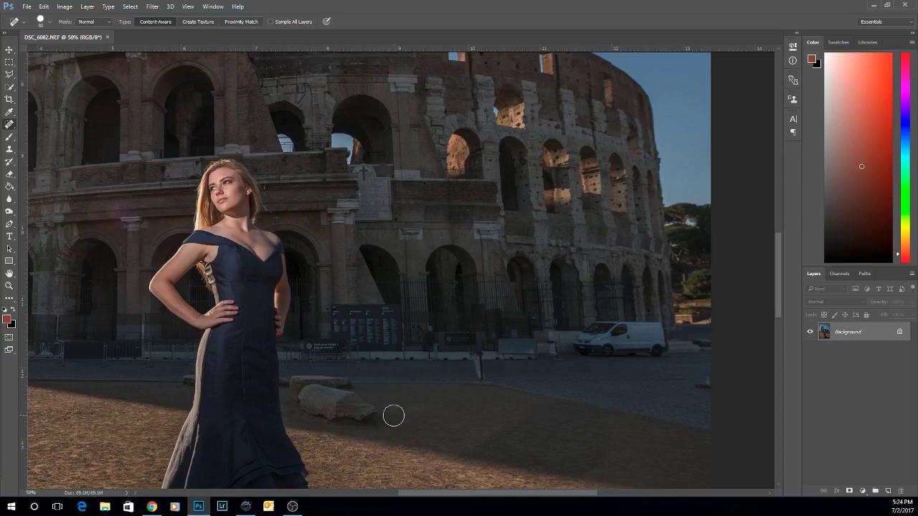
key([)
key([)
key([)
key([)
key([)
key([)
mouse_move(480, 358)
mouse_down()
mouse_move(482, 382)
mouse_move(477, 360)
mouse_up()
Heal away the large broken column piece lying on the shaded ground beside the woman's dress
key(bracketright)
mouse_move(372, 408)
mouse_down()
mouse_move(473, 390)
mouse_move(432, 400)
mouse_move(404, 388)
mouse_move(411, 373)
mouse_move(475, 396)
mouse_move(413, 389)
mouse_move(440, 389)
mouse_move(467, 404)
mouse_move(433, 401)
mouse_move(490, 402)
mouse_move(413, 395)
mouse_move(437, 378)
mouse_move(444, 384)
mouse_move(412, 391)
mouse_move(471, 410)
mouse_move(486, 394)
mouse_up()
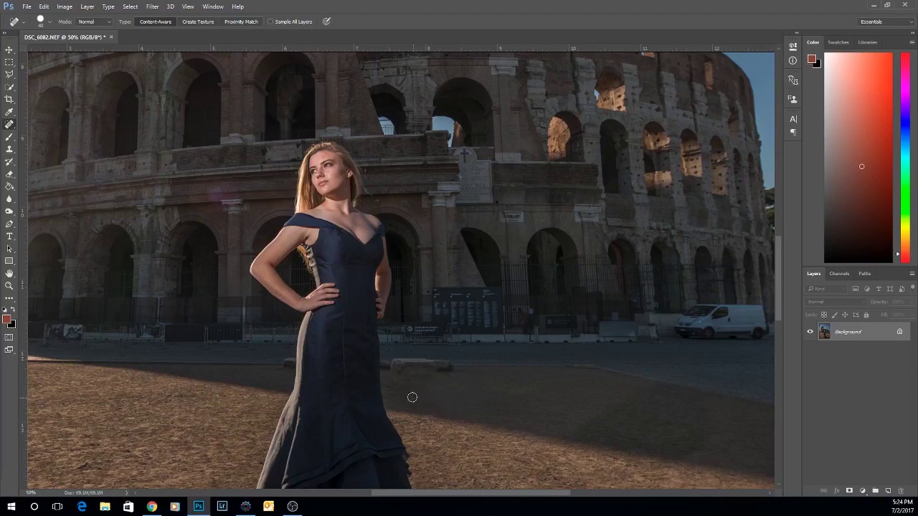
drag(409, 398, 428, 403)
key(bracketright)
key(bracketright)
key(bracketright)
Sample the road edge with the Clone Stamp and paint over the flat stone to the right of the dress
click(10, 149)
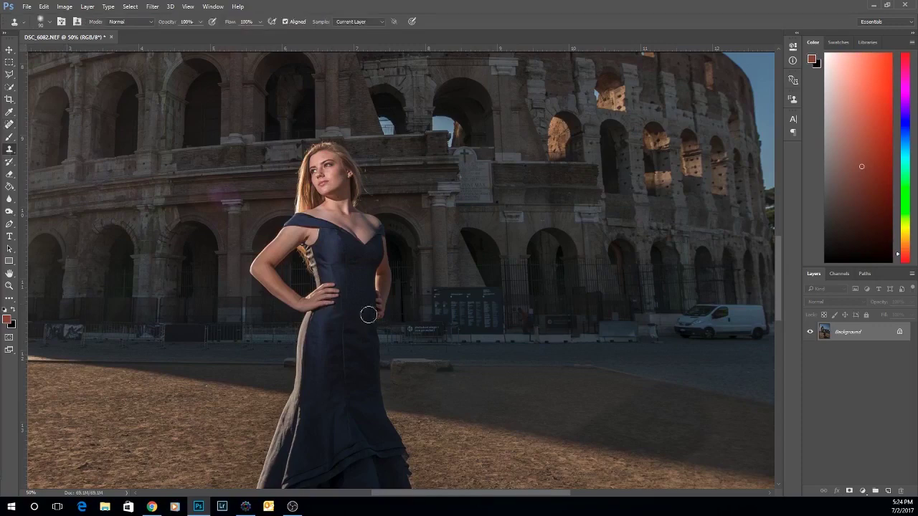
alt+click(521, 365)
key(bracketright)
key(bracketright)
key(bracketright)
key(bracketright)
key(bracketright)
key(bracketright)
key(bracketright)
key(bracketright)
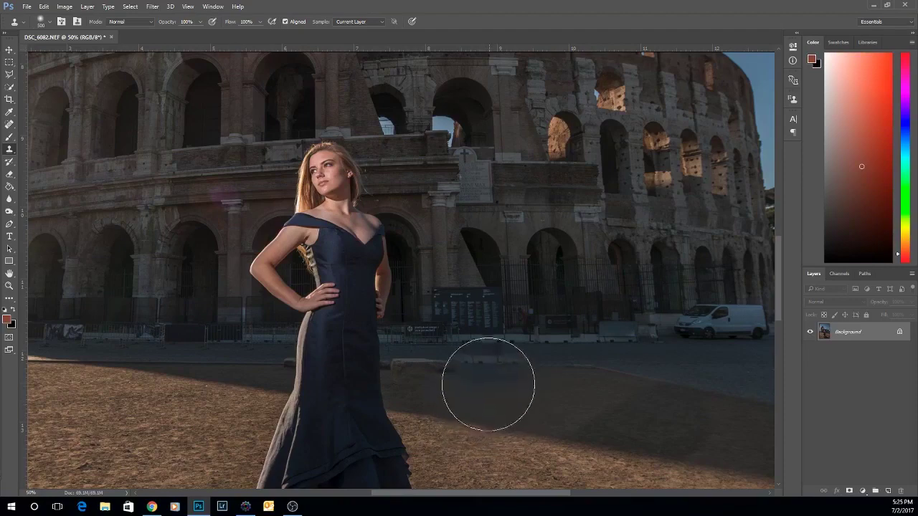
key(bracketleft)
key(bracketleft)
key(bracketleft)
key(bracketleft)
key(bracketleft)
key(bracketleft)
key(bracketleft)
key(bracketleft)
key(bracketleft)
key(bracketleft)
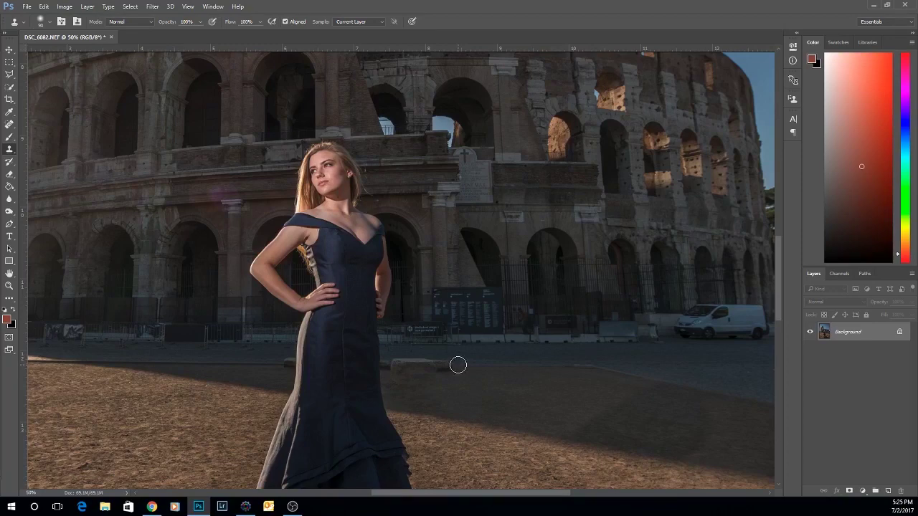
mouse_move(458, 366)
mouse_down()
mouse_move(394, 364)
mouse_move(406, 380)
mouse_move(389, 362)
mouse_up()
Try to clone the shaded ground up against the dress with a larger brush, and undo that stroke
key(bracketleft)
key(bracketleft)
key(bracketleft)
key(bracketright)
key(bracketright)
key(bracketright)
key(bracketright)
key(bracketright)
key(bracketright)
key(bracketright)
key(bracketright)
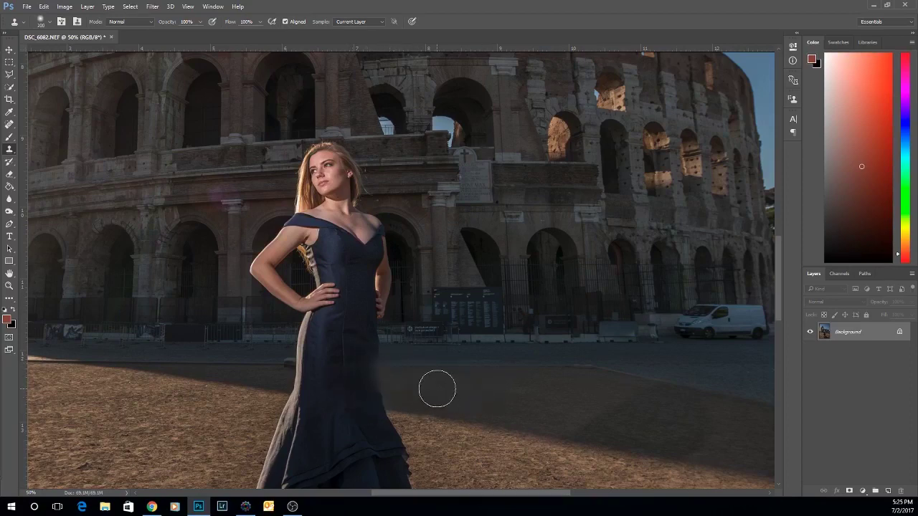
key(ctrl+z)
Refine the cloned road edge right beside the dress with a smaller Clone Stamp brush
key(bracketleft)
key(bracketleft)
key(bracketleft)
key(bracketleft)
key(bracketleft)
key(bracketleft)
key(bracketleft)
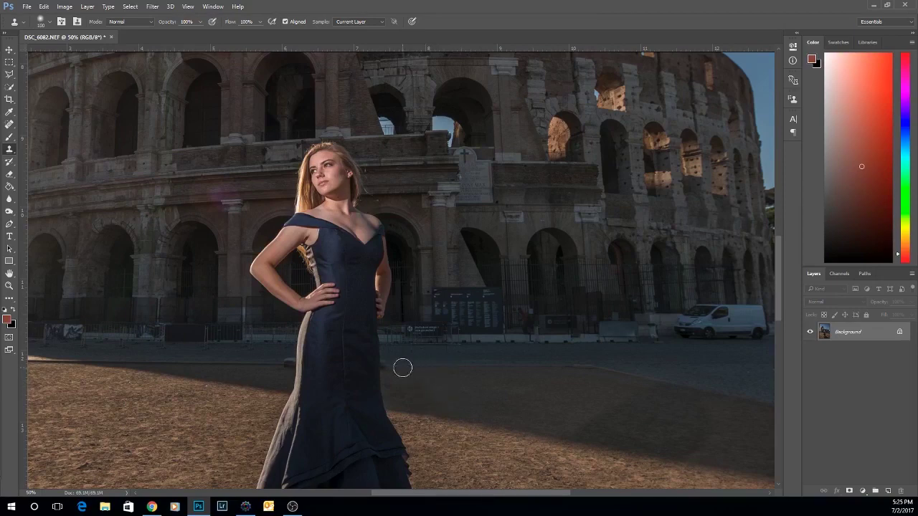
key(bracketleft)
key(bracketleft)
key(bracketleft)
key(bracketleft)
Clone away the small stone at the left edge of the dress, following the road line with a fine brush
key(bracketright)
key(bracketright)
key(bracketright)
key(bracketright)
key(bracketright)
key(bracketright)
key(bracketright)
key(bracketright)
key(bracketright)
key(bracketright)
key(bracketright)
key(bracketright)
key(bracketright)
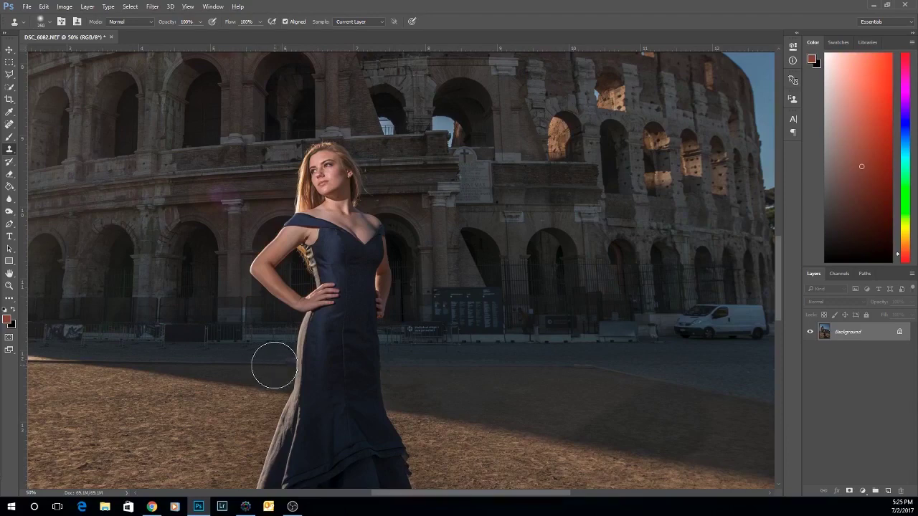
key(bracketleft)
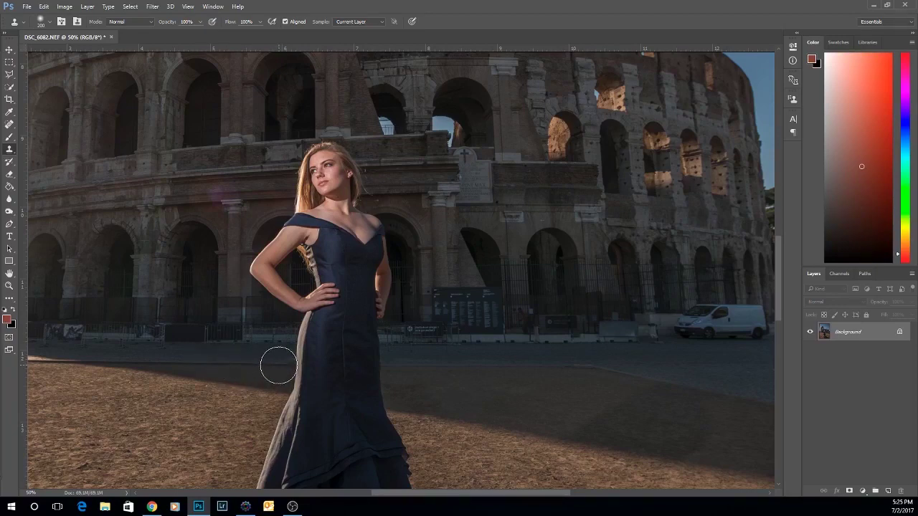
key(bracketleft)
key(bracketleft)
key(bracketleft)
key(bracketleft)
key(bracketleft)
key(bracketleft)
key(bracketleft)
key(bracketleft)
key(bracketleft)
click(281, 364)
drag(283, 361, 288, 367)
drag(293, 366, 292, 370)
key(bracketright)
key(bracketright)
key(bracketright)
key(bracketright)
key(bracketright)
Duplicate the Background layer and delete the duplicate
scroll(420, 395, down, 3)
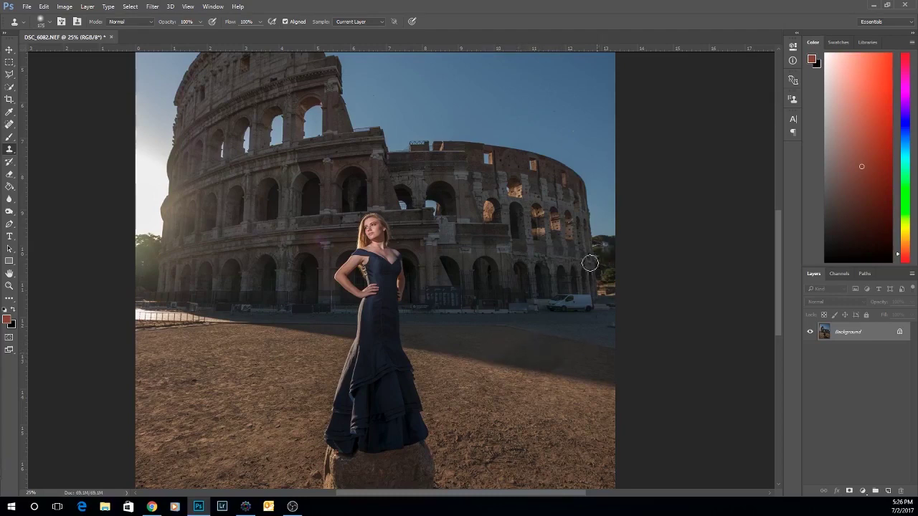
drag(483, 232, 407, 206)
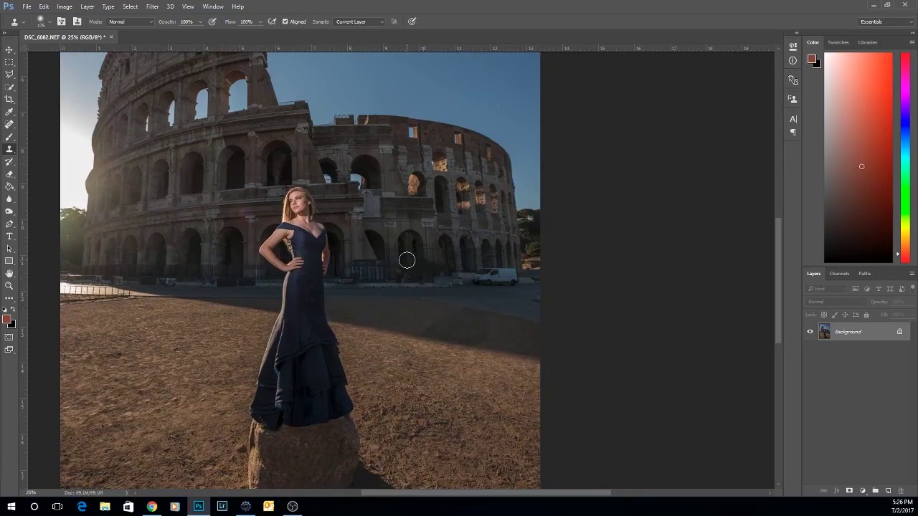
click(10, 125)
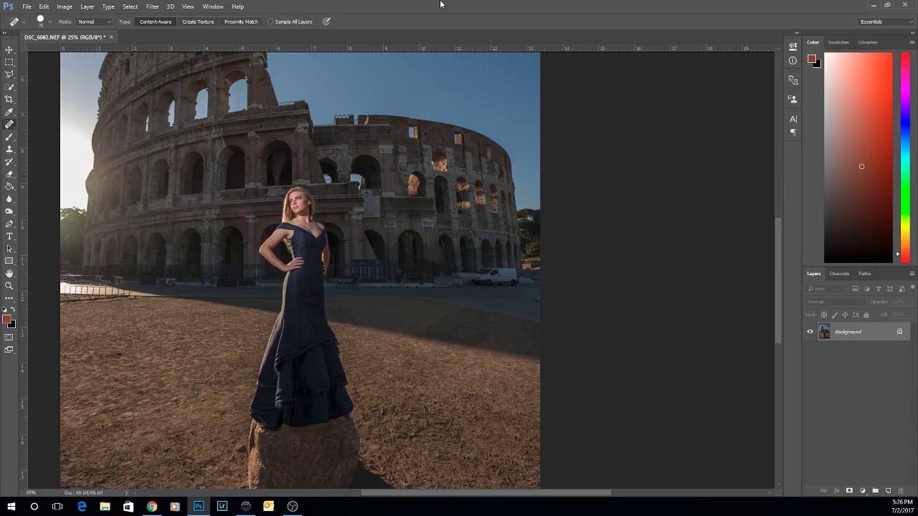
key(ctrl+minus)
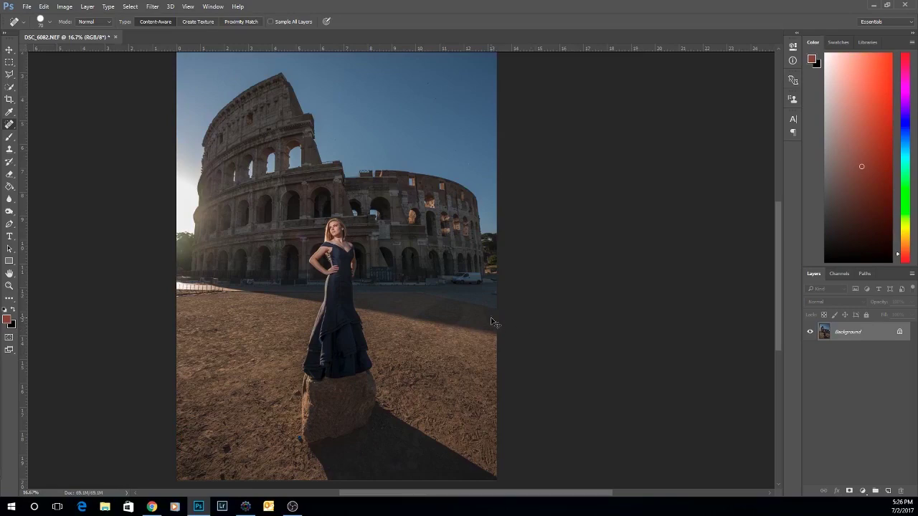
key(ctrl+j)
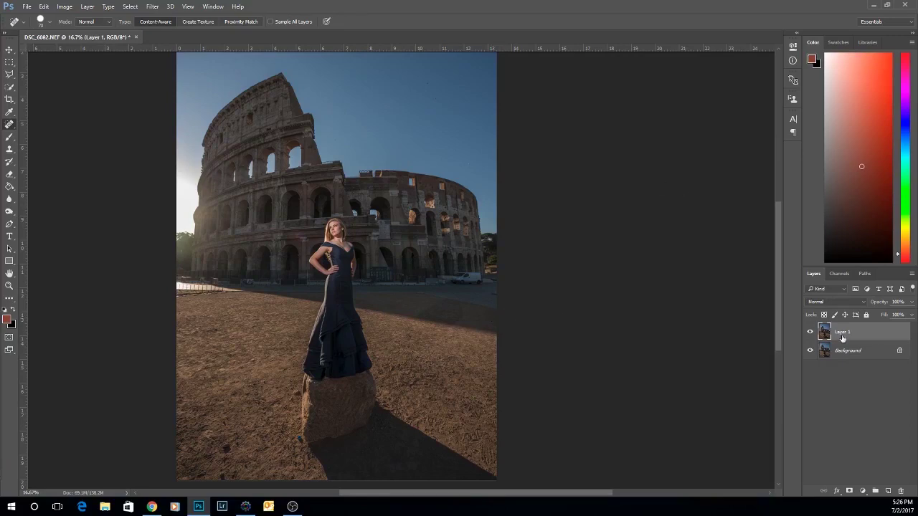
key(Delete)
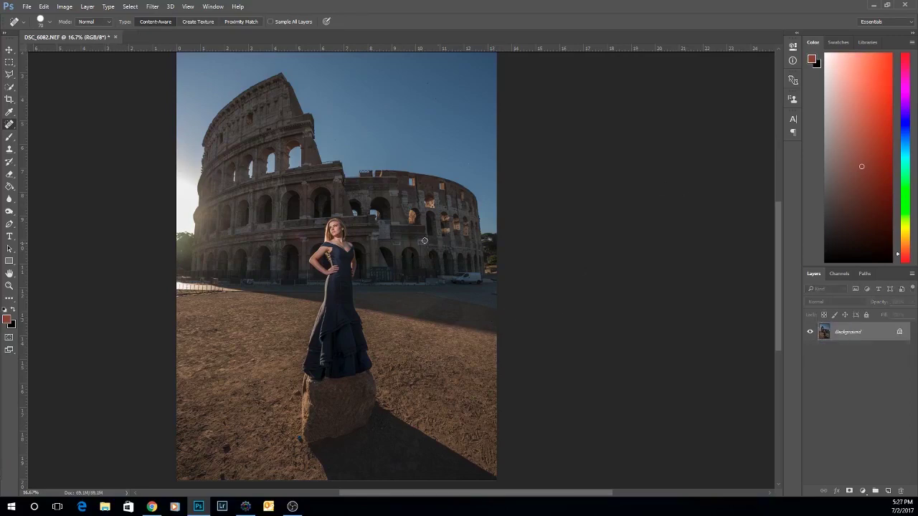
Remove the small dark object on the road at the photo's right edge with the Spot Healing Brush at size 30
scroll(425, 243, up, 3)
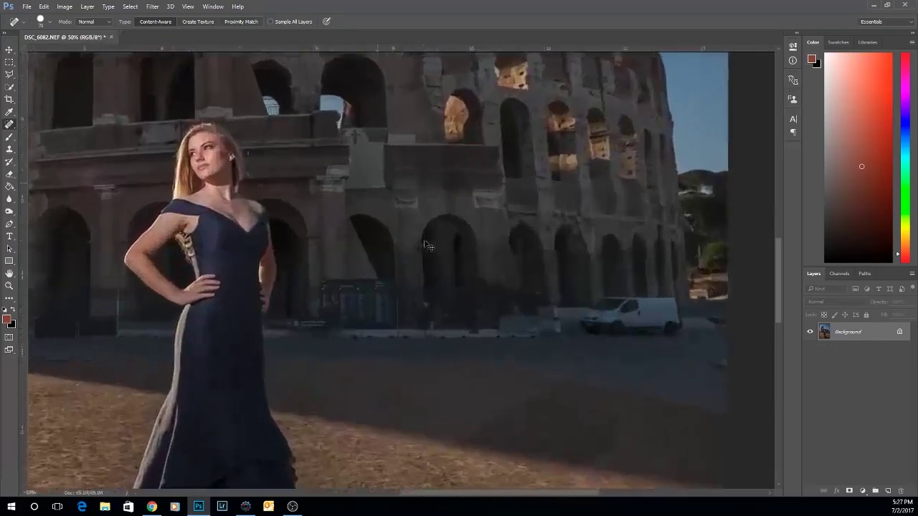
scroll(425, 244, up, 1)
drag(627, 251, 406, 232)
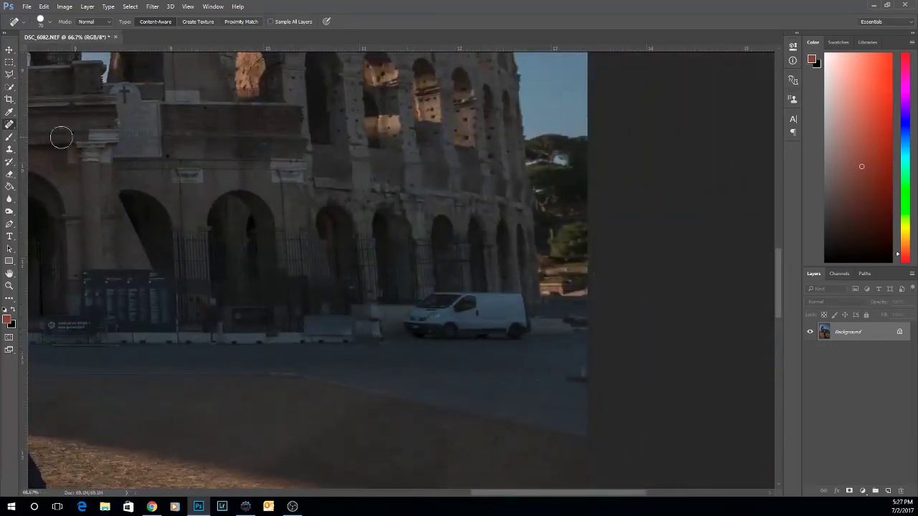
right_click(10, 125)
click(41, 127)
drag(571, 379, 574, 376)
key(ctrl+minus)
key(ctrl+minus)
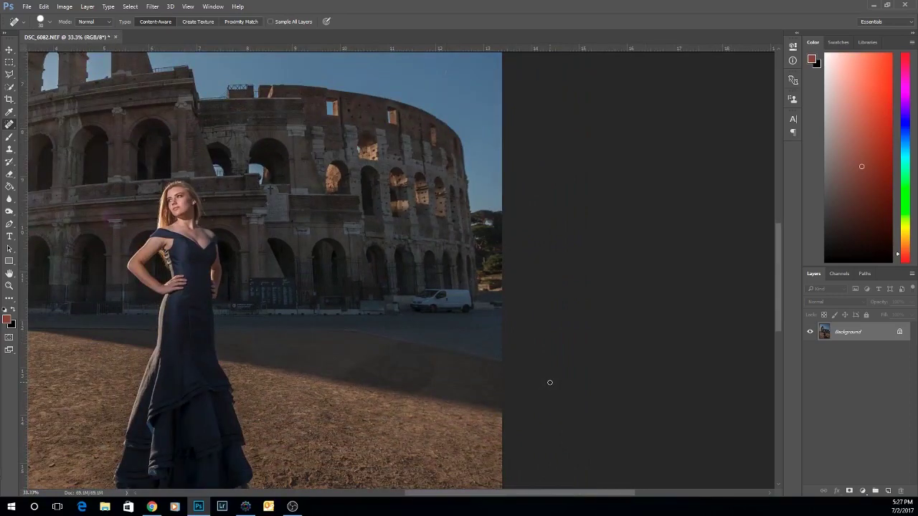
Lasso the parked white van, replace it with a Content-Aware fill in Normal mode at 100% opacity, and deselect
key(ctrl+plus)
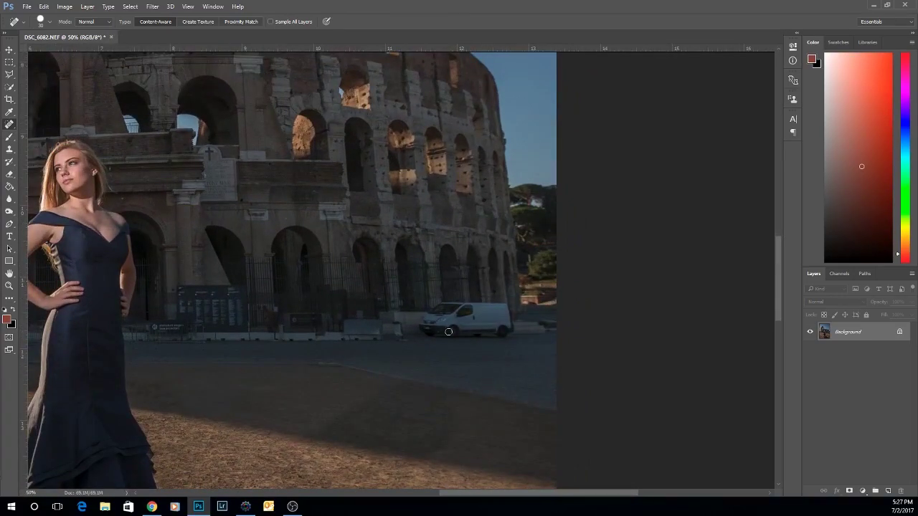
drag(9, 75, 25, 75)
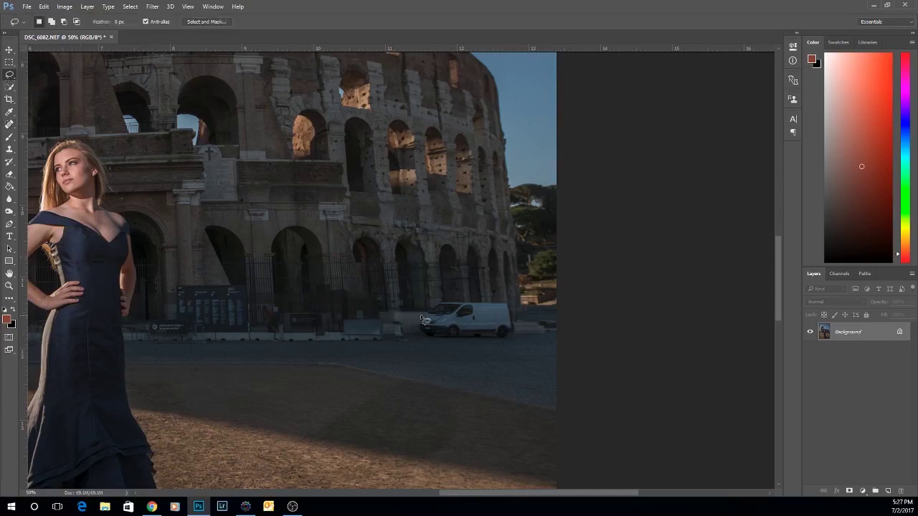
mouse_move(421, 323)
mouse_down()
mouse_move(419, 332)
mouse_move(433, 340)
mouse_move(511, 338)
mouse_move(511, 310)
mouse_move(485, 304)
mouse_up()
key(shift)
key(shift+BackSpace)
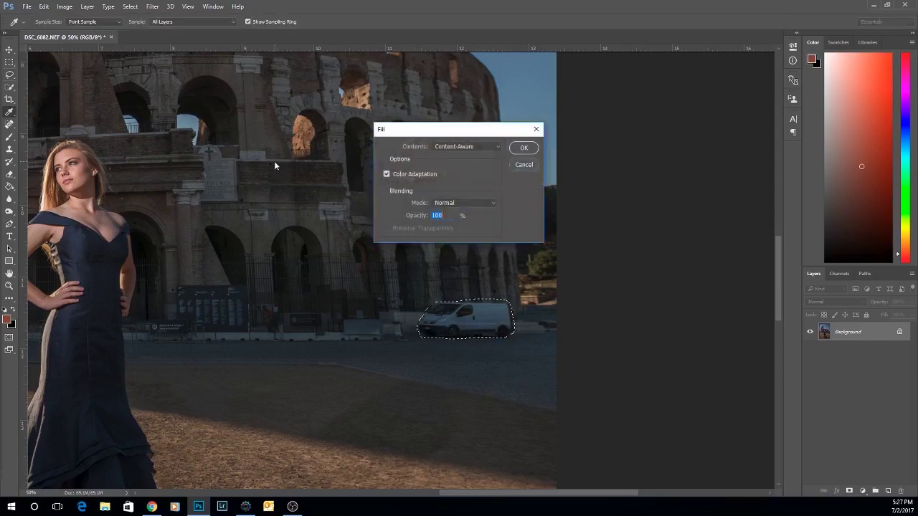
click(466, 145)
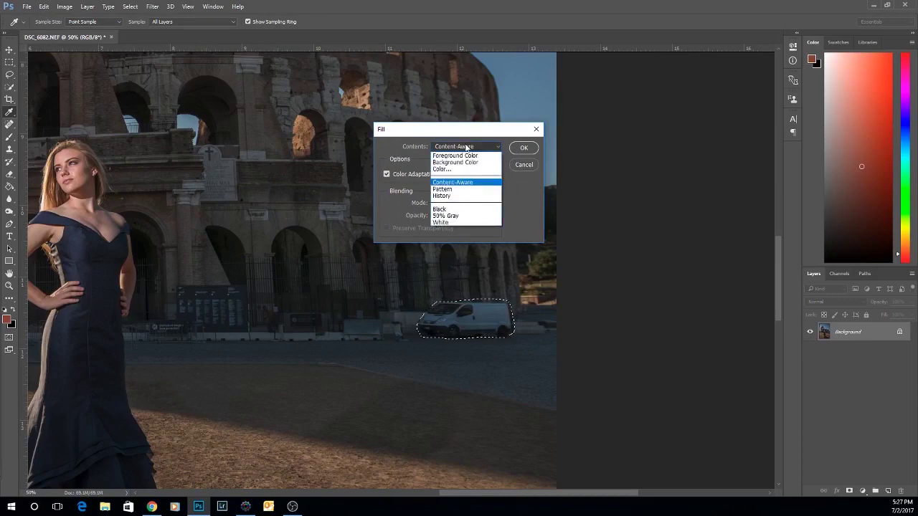
click(466, 184)
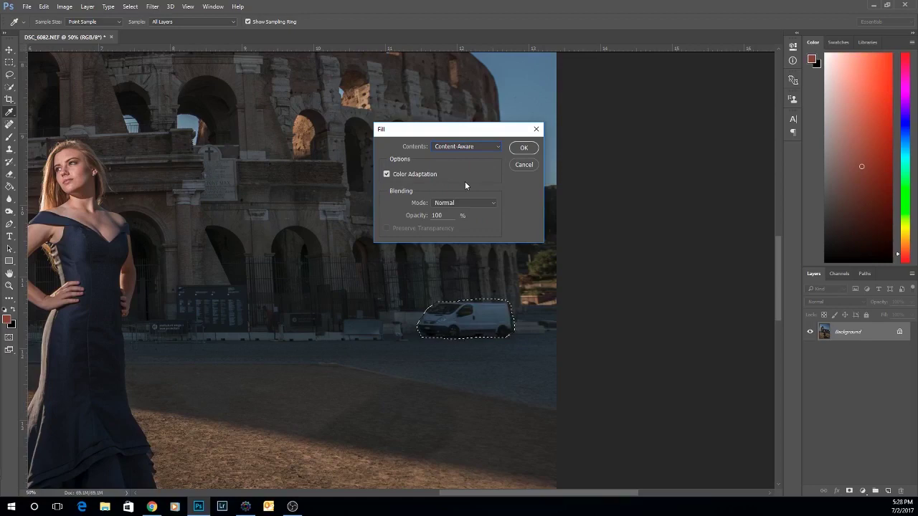
click(523, 148)
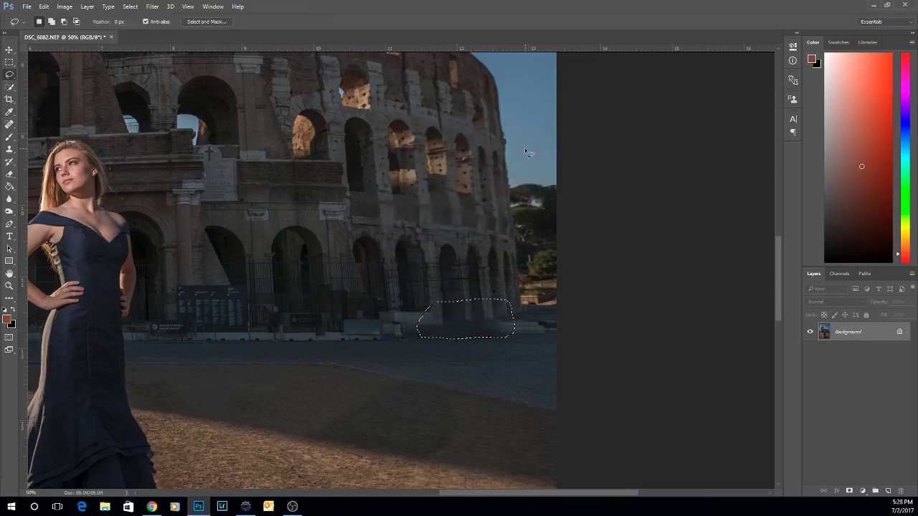
key(ctrl+d)
Clone over the smudged patch where the van stood, using a small Clone Stamp brush at the end of the pale curb
key(ctrl+0)
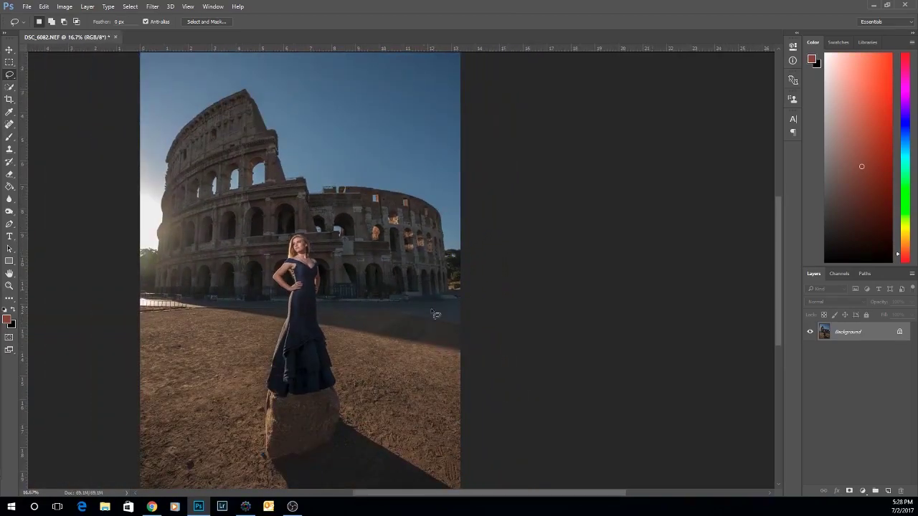
key(ctrl+plus)
key(ctrl+plus)
key(ctrl+plus)
key(ctrl+plus)
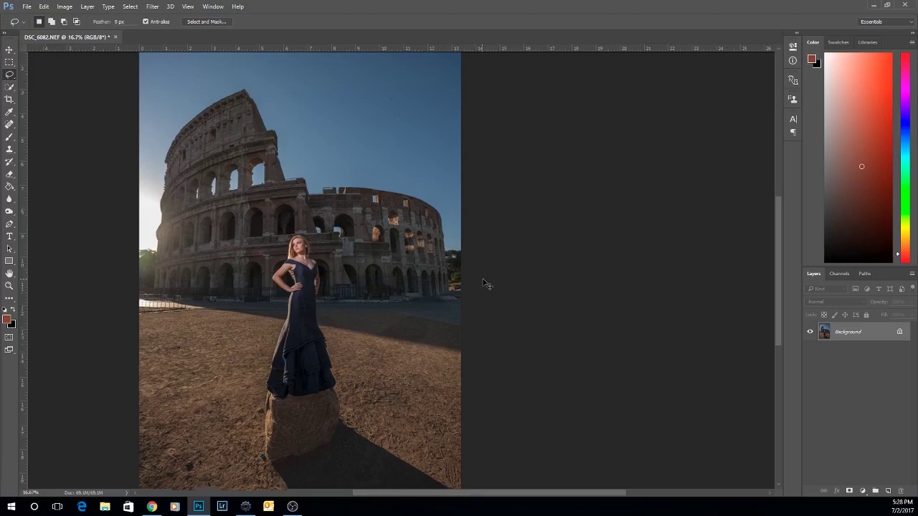
key(ctrl+plus)
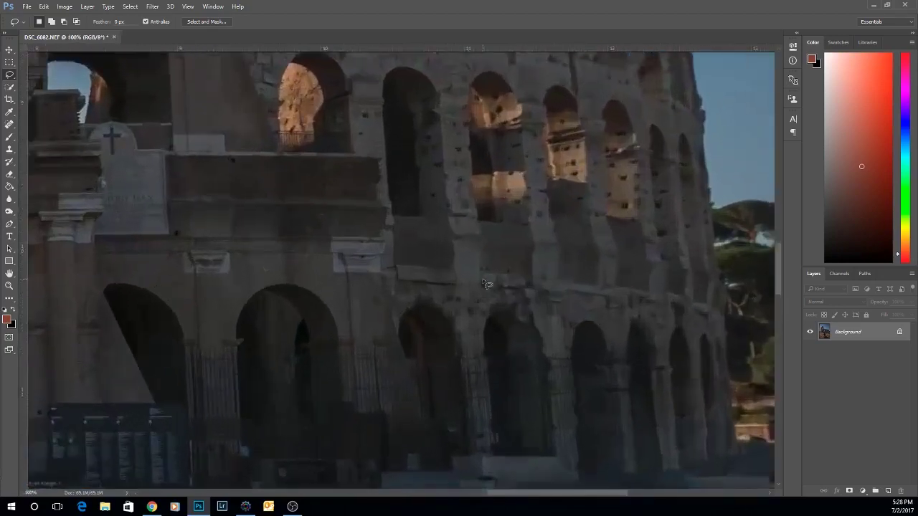
drag(637, 360, 524, 213)
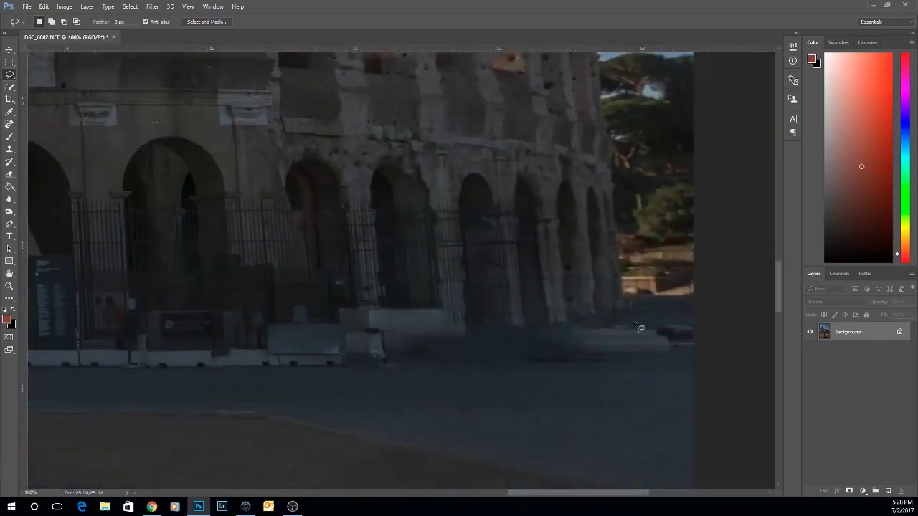
click(9, 149)
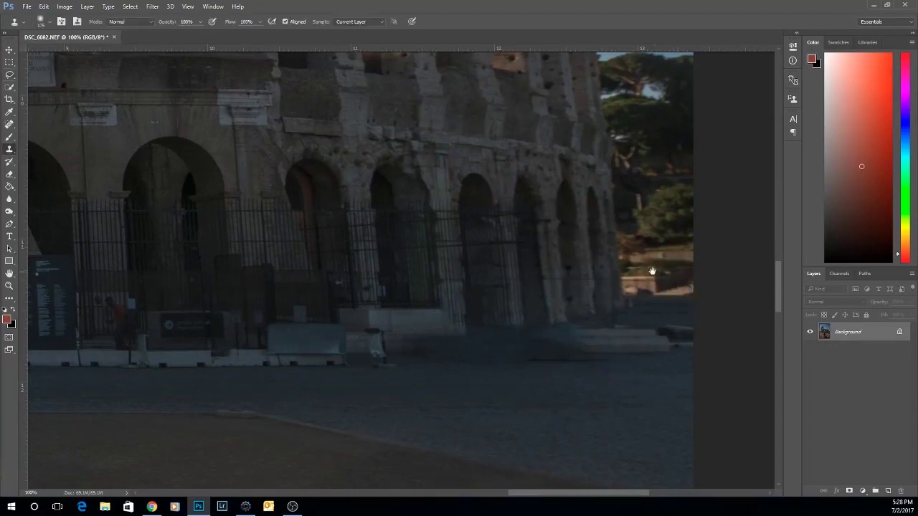
drag(685, 284, 564, 272)
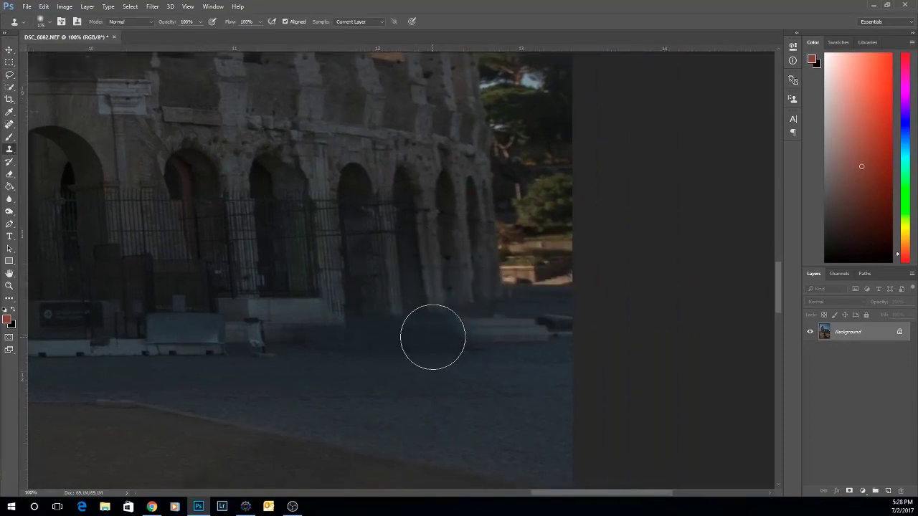
key(bracketleft)
key(bracketleft)
key(bracketleft)
key(bracketleft)
key(bracketleft)
key(bracketleft)
key(bracketleft)
key(bracketleft)
key(bracketleft)
key(bracketleft)
mouse_move(432, 337)
mouse_down()
mouse_move(445, 326)
mouse_move(502, 330)
mouse_up()
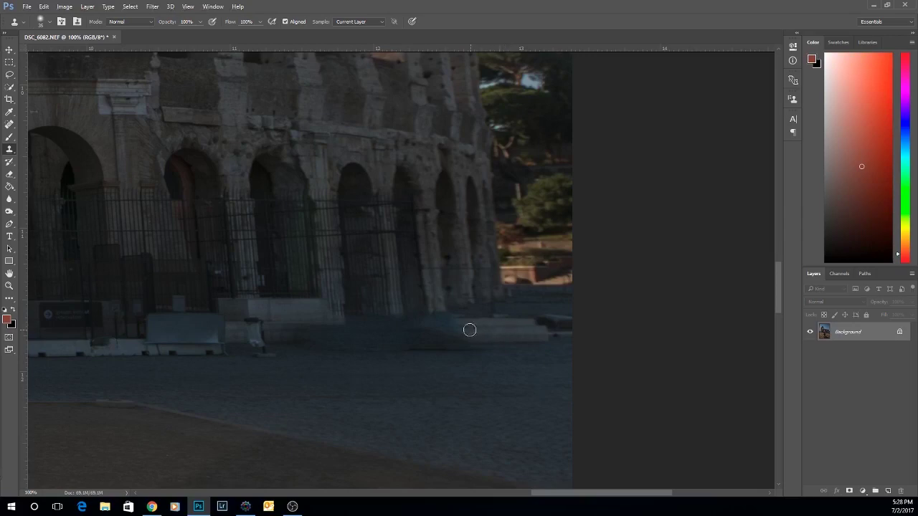
Extend the pale curb across the smudged patch where the van stood, cloning from its intact stretch
mouse_move(460, 328)
mouse_down()
mouse_move(368, 334)
mouse_move(457, 328)
mouse_move(393, 322)
mouse_move(361, 325)
mouse_move(400, 329)
mouse_move(348, 328)
mouse_move(391, 331)
mouse_move(335, 333)
mouse_up()
key(bracketleft)
key(bracketleft)
key(bracketleft)
key(bracketleft)
key(bracketright)
key(bracketright)
key(bracketright)
key(bracketright)
alt+click(441, 337)
mouse_move(391, 337)
mouse_down()
mouse_move(297, 338)
mouse_move(355, 336)
mouse_move(328, 336)
mouse_up()
Adjust the Clone Stamp brush and continue the pale curb toward the small white post beside the barrier
key(bracketleft)
key(bracketleft)
key(bracketleft)
key(bracketleft)
key(bracketleft)
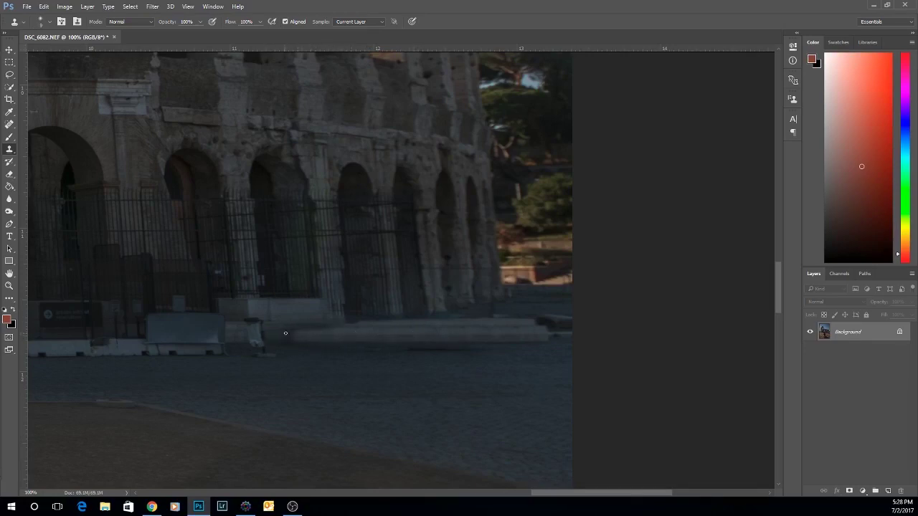
key(bracketright)
key(bracketright)
key(bracketright)
key(bracketright)
key(bracketright)
mouse_move(299, 337)
mouse_down()
mouse_move(270, 333)
mouse_move(312, 333)
mouse_up()
Refine the upper edge of the new curb section next to the white post with a smaller Clone Stamp brush
key(bracketleft)
key(bracketleft)
key(bracketleft)
key(bracketleft)
key(bracketleft)
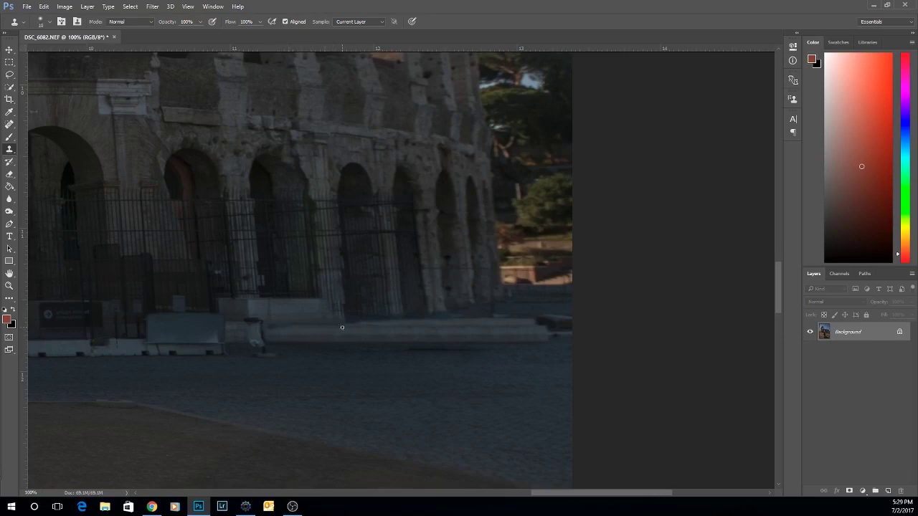
mouse_move(325, 329)
mouse_down()
mouse_move(274, 328)
mouse_move(371, 329)
mouse_move(270, 329)
mouse_move(376, 328)
mouse_move(275, 330)
mouse_up()
Clone the fence and column bases over the smudged strip above the curb and the near end of the pale stone block
scroll(421, 333, down, 4)
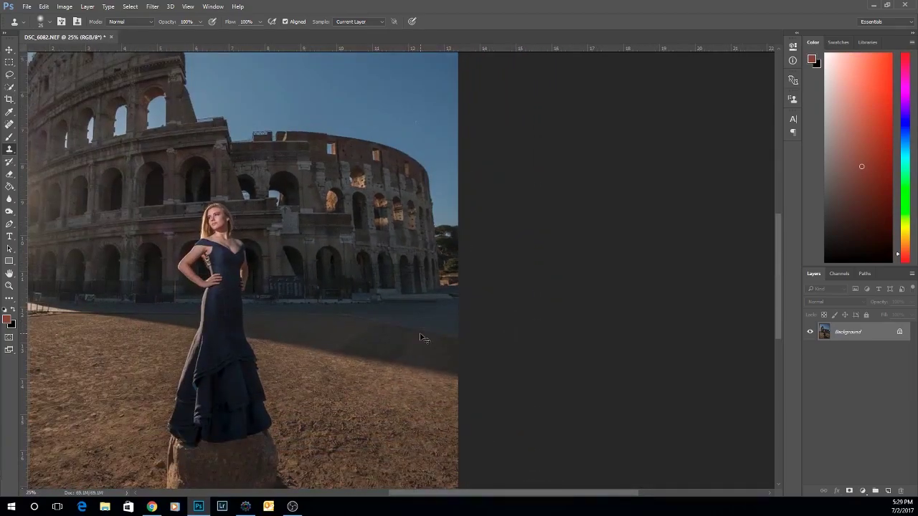
scroll(420, 334, down, 1)
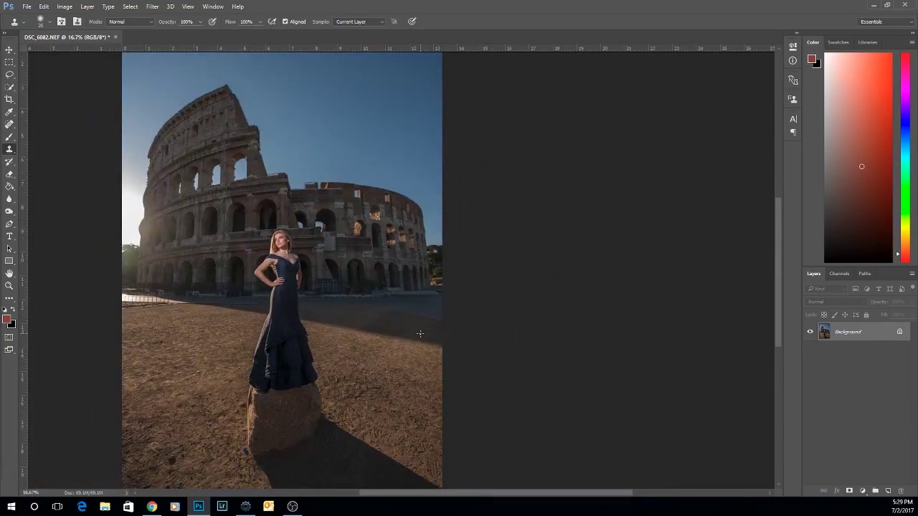
scroll(421, 334, up, 5)
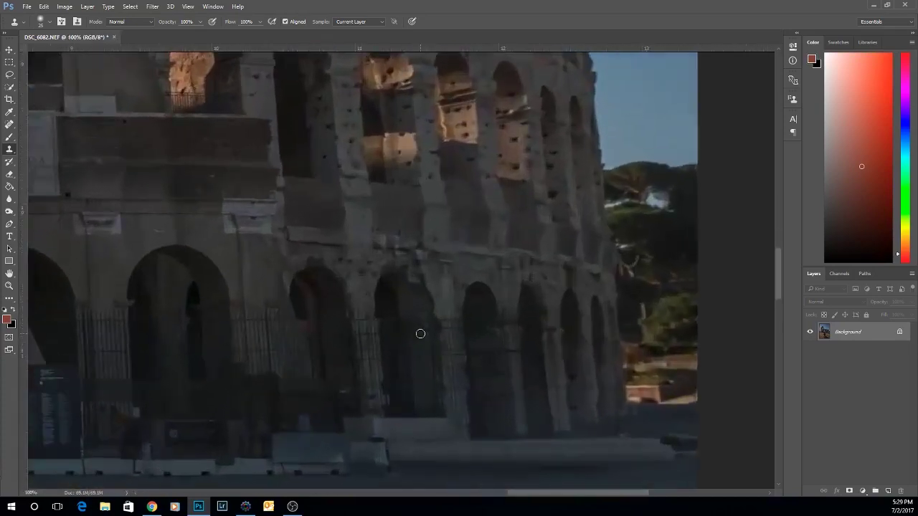
drag(432, 342, 393, 265)
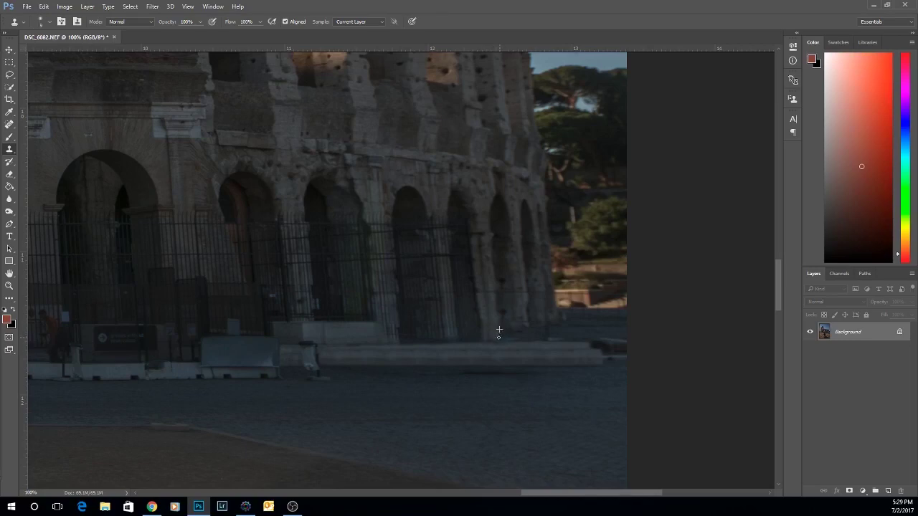
key(])
key(])
key(])
drag(455, 336, 398, 337)
drag(399, 320, 399, 334)
mouse_move(373, 323)
mouse_down()
mouse_move(385, 336)
mouse_move(358, 328)
mouse_move(361, 338)
mouse_move(349, 338)
mouse_move(352, 320)
mouse_move(344, 328)
mouse_move(378, 337)
mouse_up()
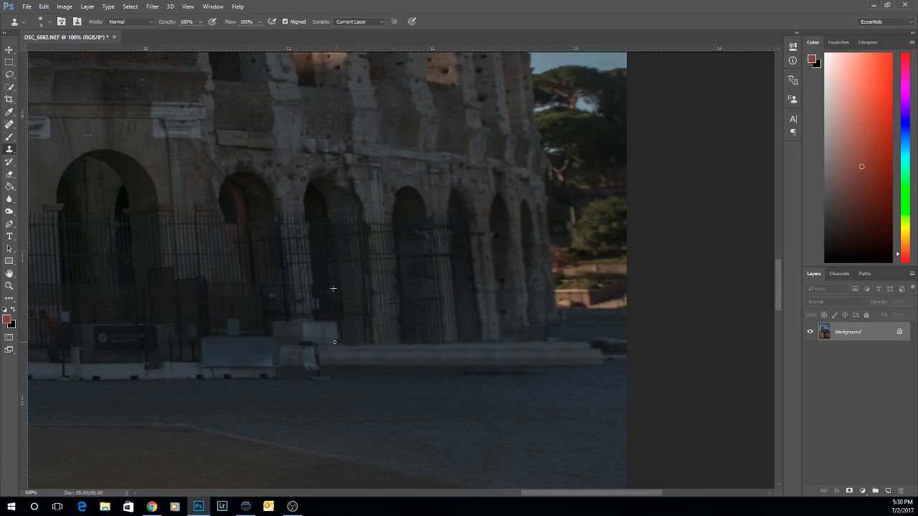
Clone the fence and column bars over the rest of the pale stone block behind the curb
drag(337, 341, 339, 338)
key(bracketright)
key(bracketright)
key(bracketright)
mouse_move(331, 321)
mouse_down()
mouse_move(329, 336)
mouse_move(328, 318)
mouse_up()
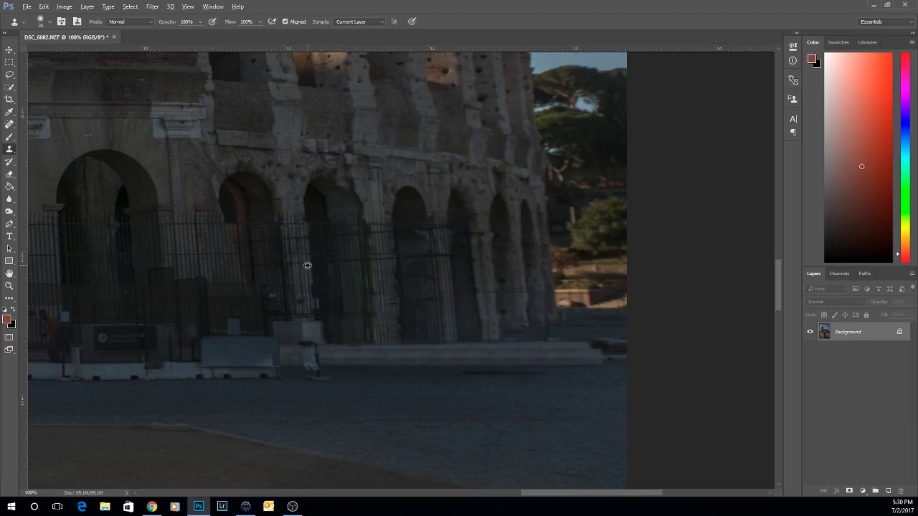
mouse_move(313, 322)
mouse_down()
mouse_move(324, 336)
mouse_move(310, 340)
mouse_move(302, 324)
mouse_move(289, 338)
mouse_move(276, 322)
mouse_move(278, 331)
mouse_move(292, 329)
mouse_up()
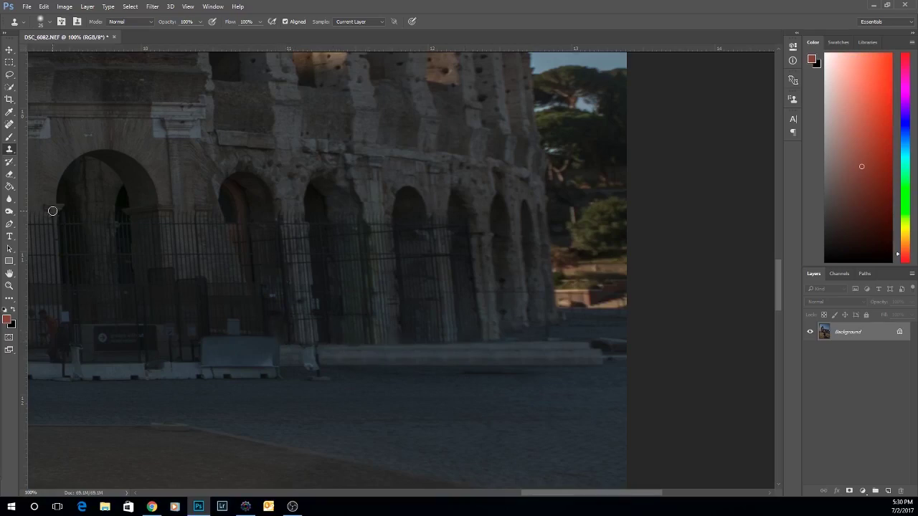
Clone out the small white post at the curb's end and the dark streak on the road below the curb
alt+click(346, 364)
mouse_move(318, 365)
mouse_down()
mouse_move(306, 365)
mouse_move(314, 359)
mouse_move(304, 352)
mouse_move(316, 351)
mouse_move(328, 373)
mouse_move(302, 374)
mouse_up()
drag(540, 383, 512, 379)
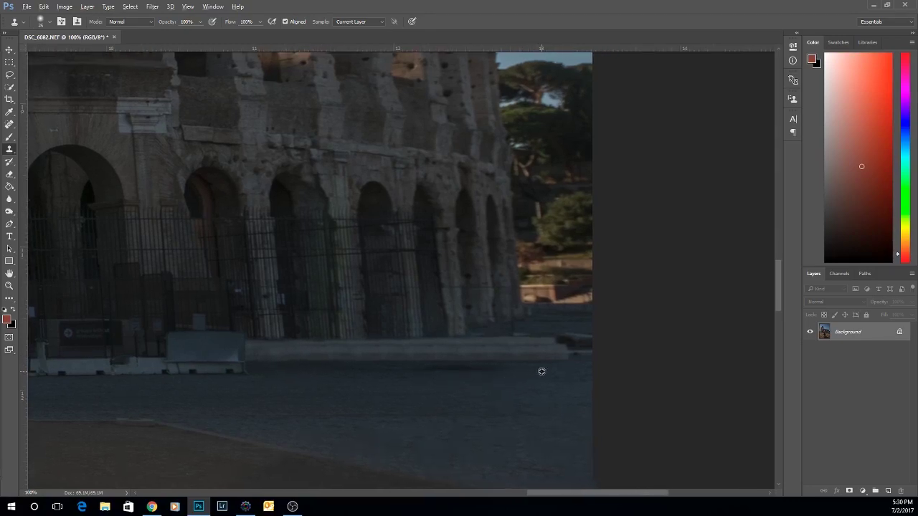
alt+click(375, 376)
mouse_move(420, 374)
mouse_down()
mouse_move(477, 372)
mouse_move(429, 371)
mouse_up()
alt+click(381, 371)
Examine the retouched curb, fence and road in the whole photo and close up for remaining distractions
scroll(414, 379, down, 4)
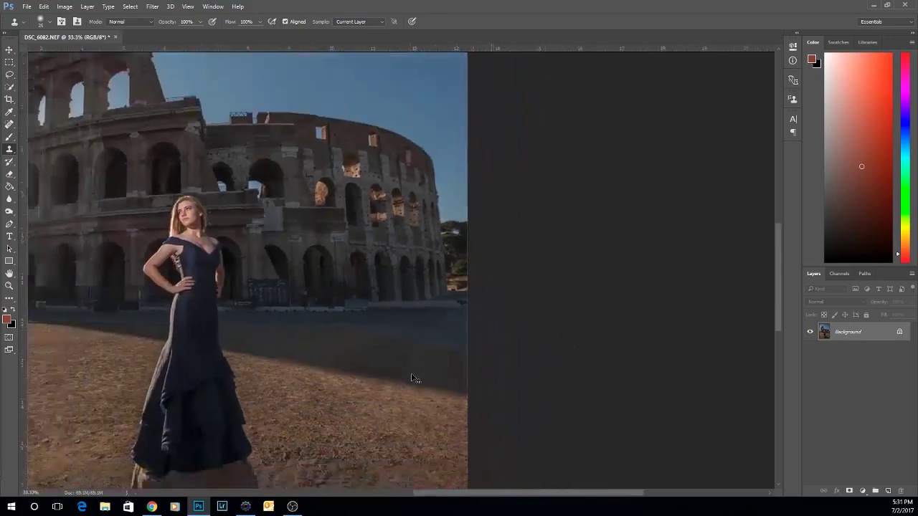
scroll(411, 379, down, 3)
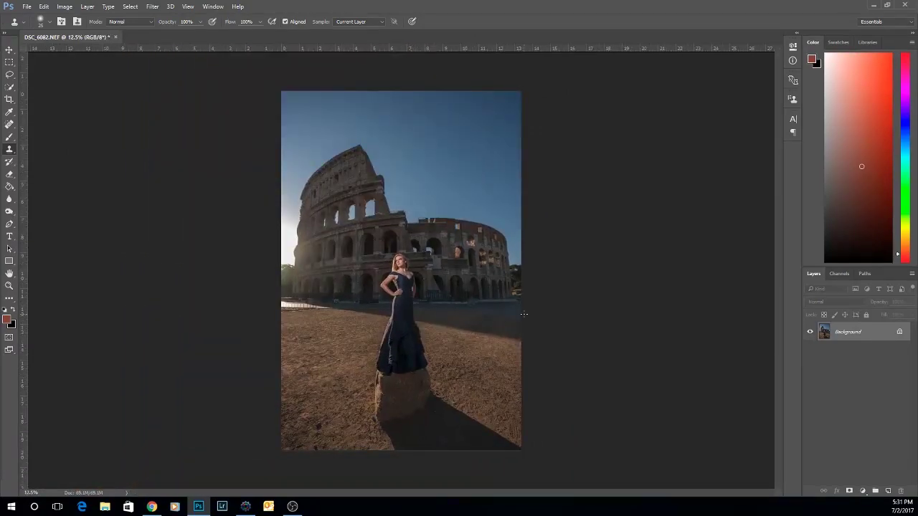
scroll(526, 319, up, 3)
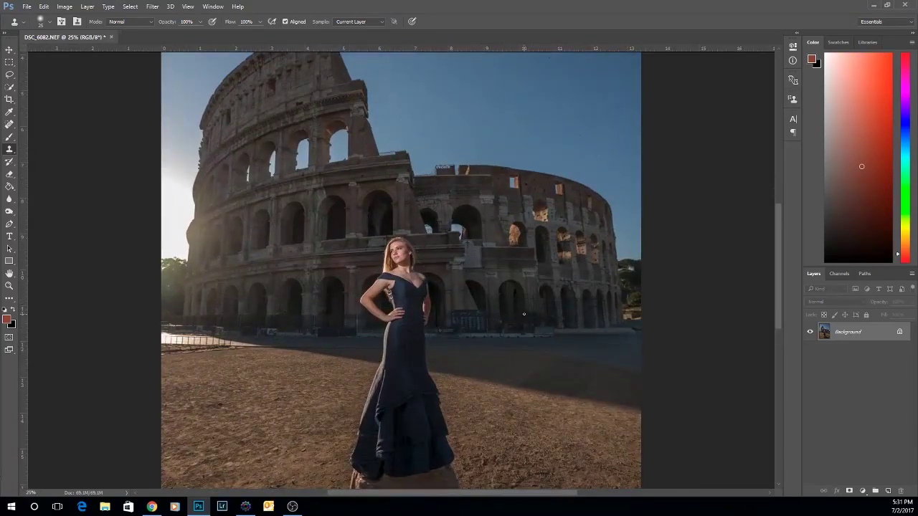
scroll(524, 314, down, 1)
scroll(526, 318, down, 1)
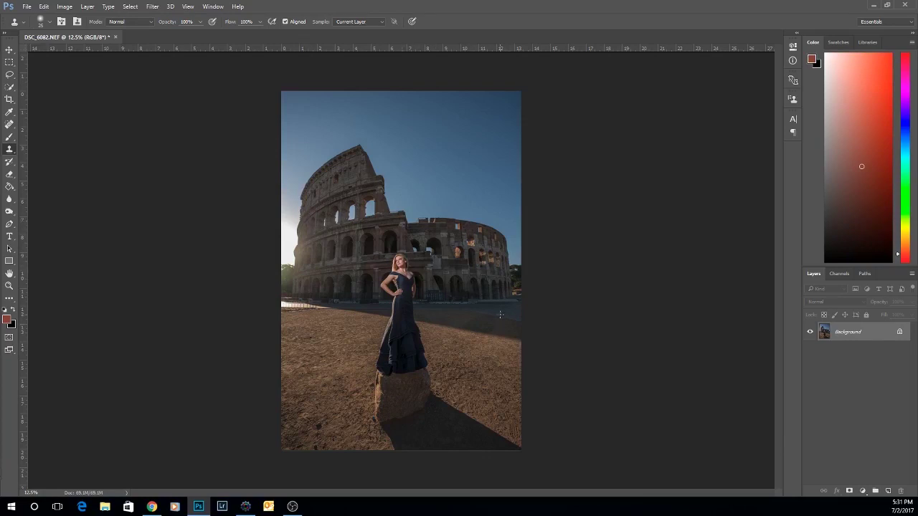
key(ctrl+plus)
key(ctrl+plus)
key(ctrl+plus)
key(ctrl+plus)
key(ctrl+plus)
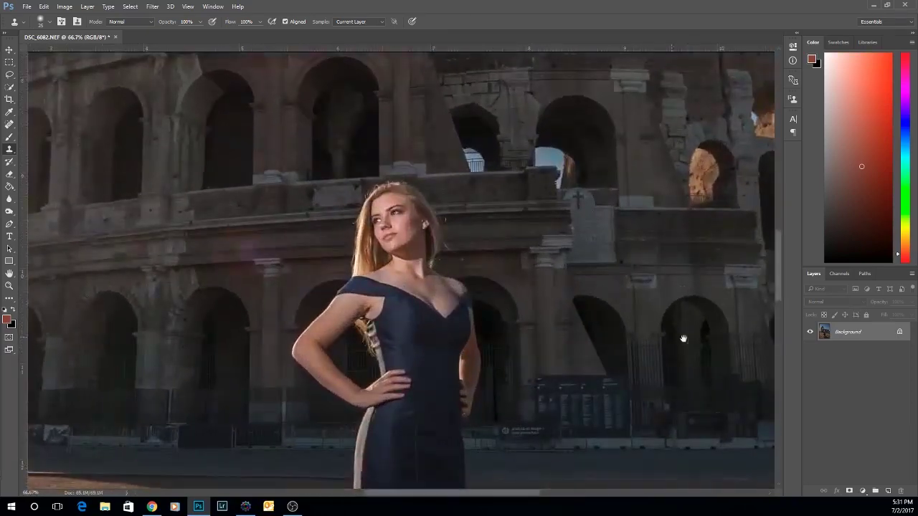
drag(688, 337, 208, 245)
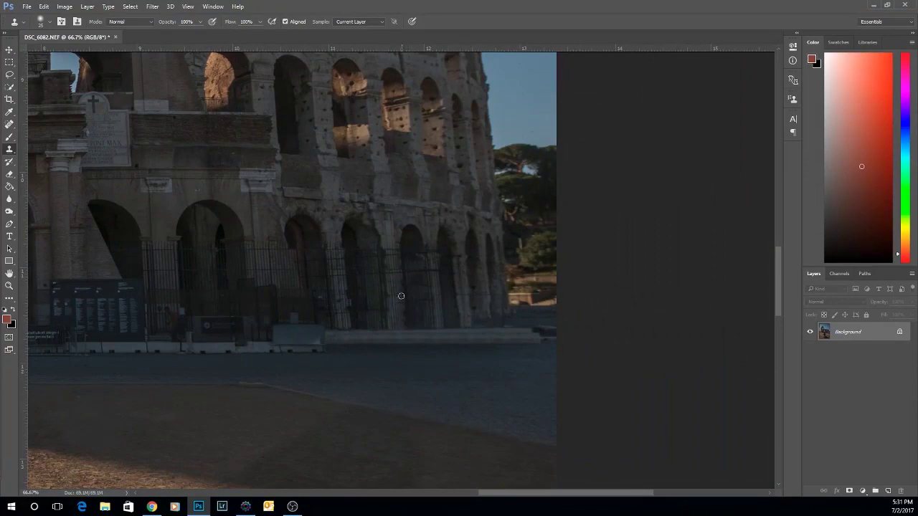
key(ctrl+minus)
key(ctrl+minus)
key(ctrl+minus)
key(ctrl+minus)
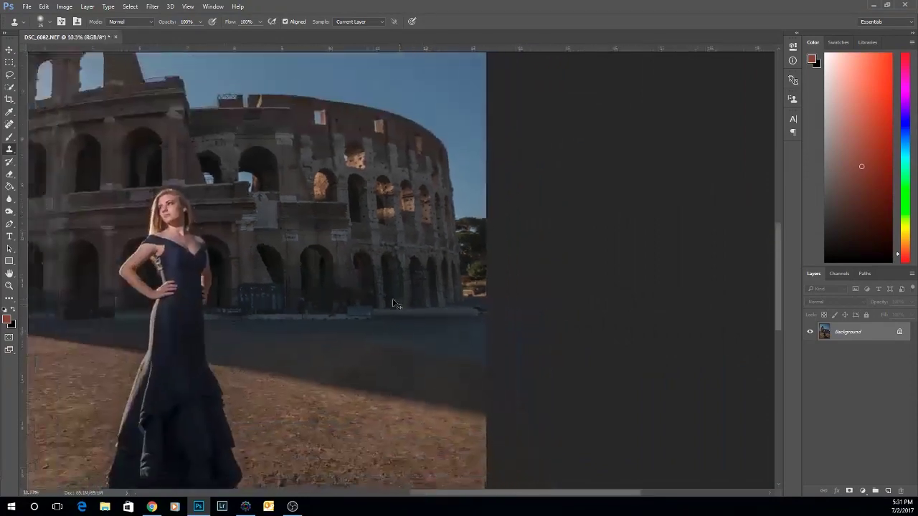
key(ctrl+minus)
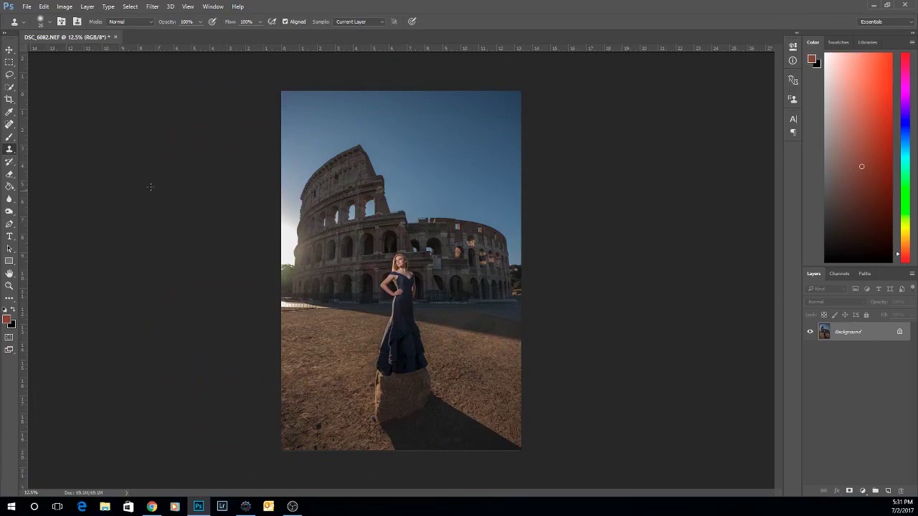
key(ctrl+plus)
key(ctrl+plus)
key(ctrl+plus)
key(ctrl+plus)
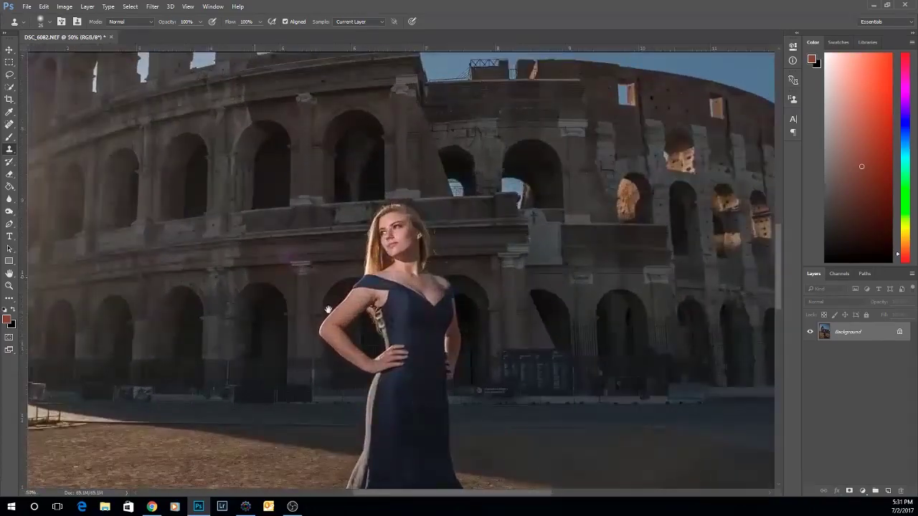
drag(465, 345, 254, 226)
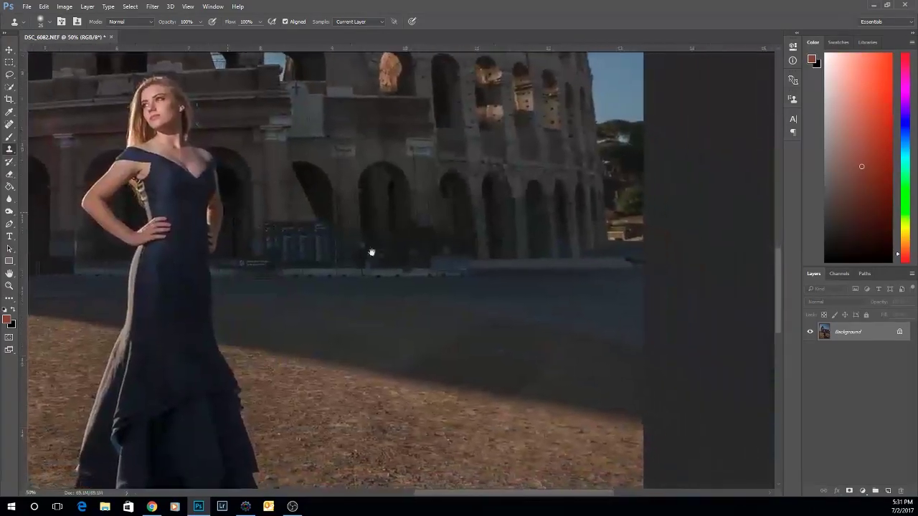
key(ctrl+plus)
key(ctrl+plus)
key(ctrl+plus)
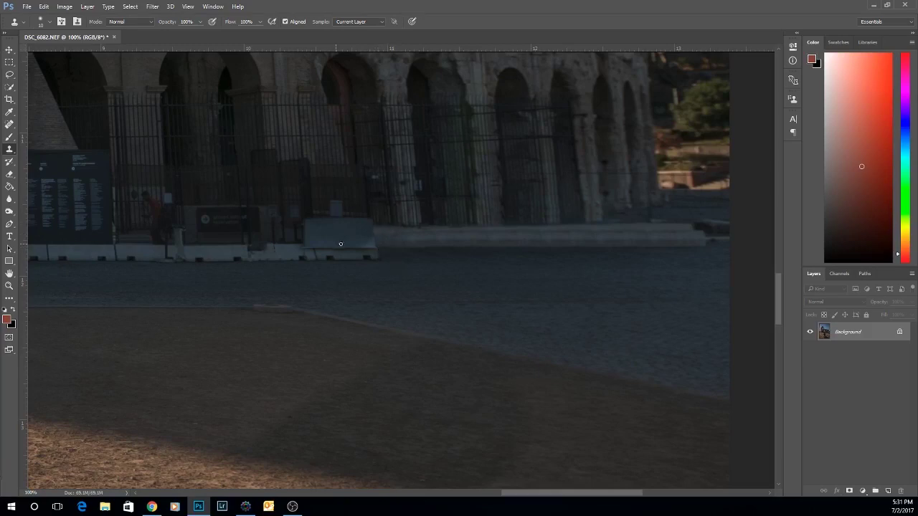
key(ctrl+minus)
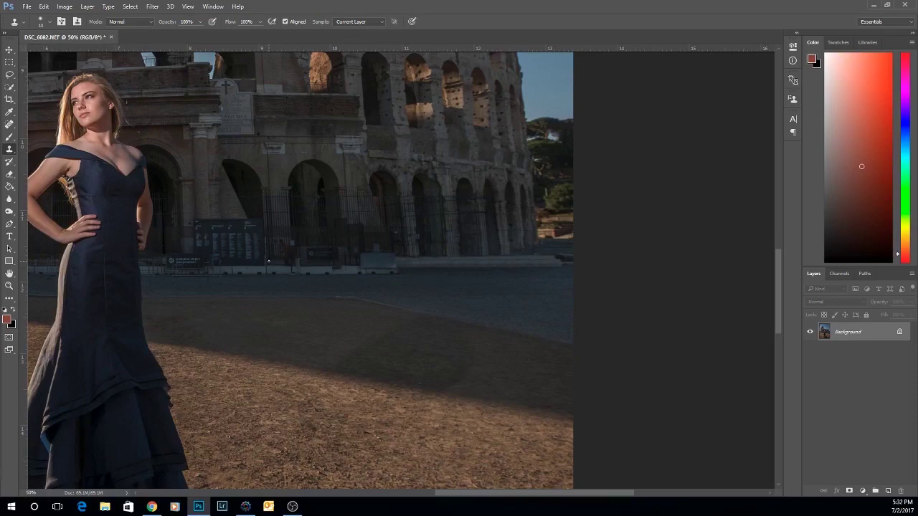
key(ctrl+minus)
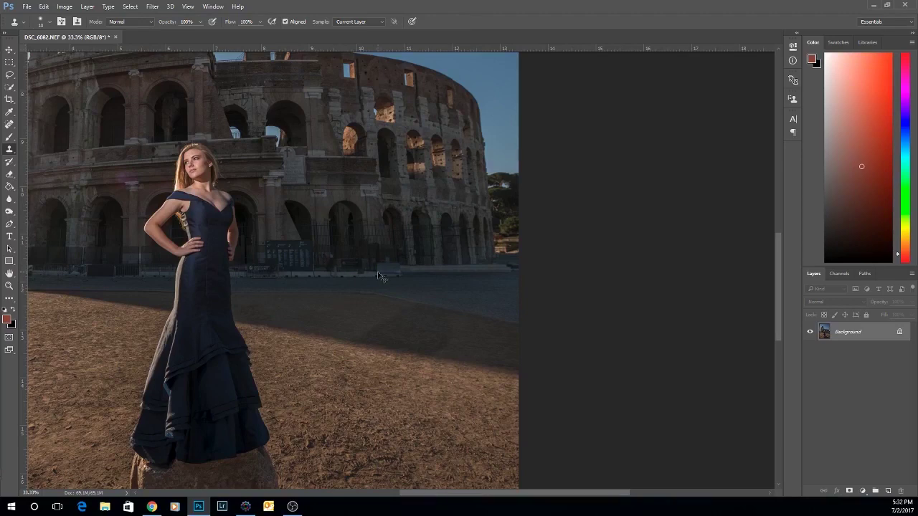
Clone the dark fence over the slanted grey panel leaning on the white barrier
scroll(380, 276, up, 4)
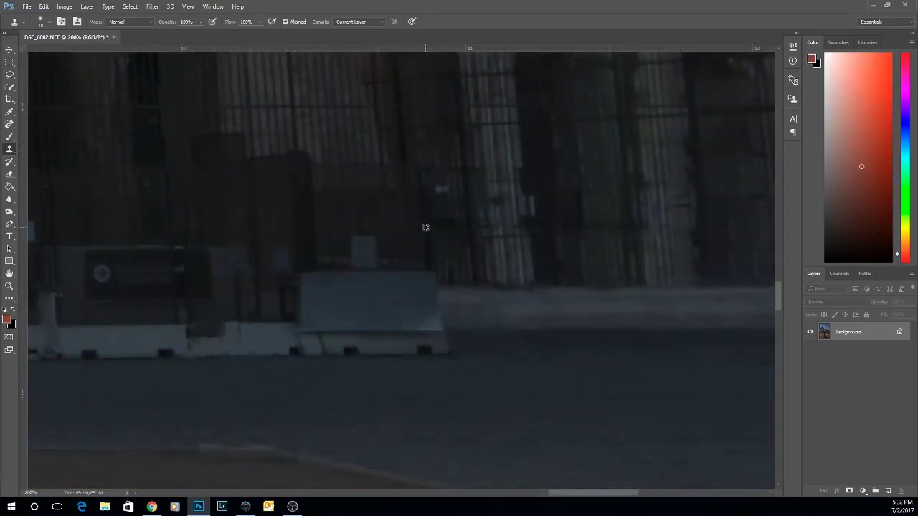
key(bracketright)
mouse_move(427, 272)
mouse_down()
mouse_move(431, 306)
mouse_move(430, 284)
mouse_move(430, 295)
mouse_move(417, 271)
mouse_move(308, 283)
mouse_up()
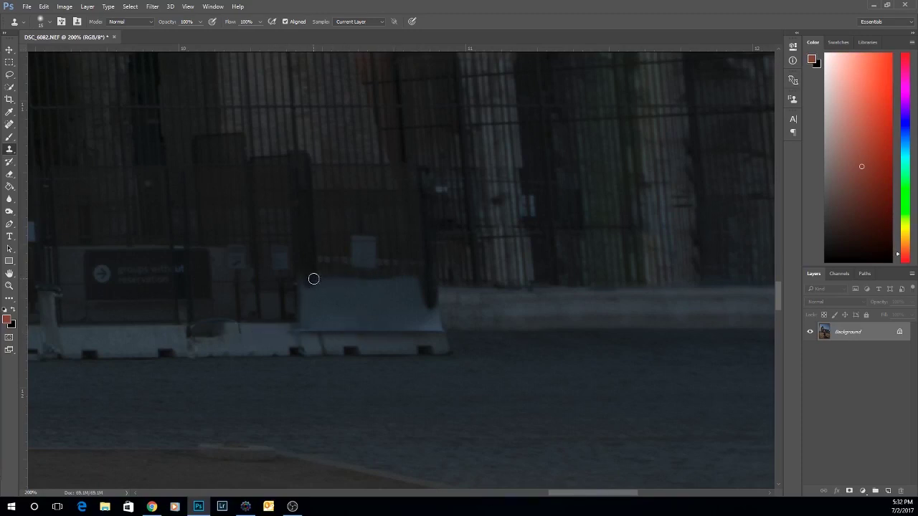
mouse_move(313, 277)
mouse_down()
mouse_move(307, 317)
mouse_move(355, 315)
mouse_move(312, 300)
mouse_move(326, 287)
mouse_move(314, 283)
mouse_move(354, 281)
mouse_move(339, 283)
mouse_move(327, 302)
mouse_move(356, 306)
mouse_move(325, 290)
mouse_move(380, 277)
mouse_move(412, 278)
mouse_move(413, 297)
mouse_move(404, 286)
mouse_move(388, 288)
mouse_move(422, 289)
mouse_move(418, 305)
mouse_move(362, 301)
mouse_move(404, 295)
mouse_move(347, 311)
mouse_move(433, 312)
mouse_move(432, 302)
mouse_move(433, 317)
mouse_move(332, 316)
mouse_up()
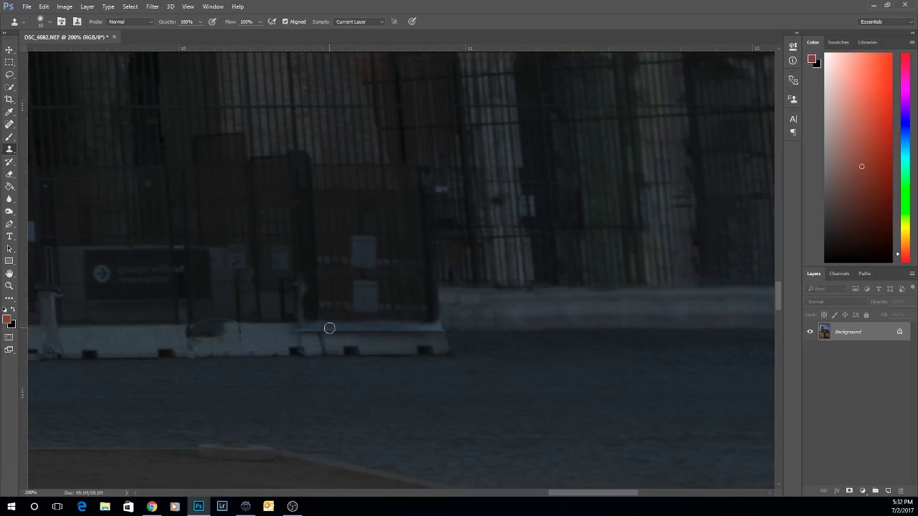
Clone intact barrier surface over the grey panel's leftover strip and the white barrier's end, undoing and redoing strokes from a new source
drag(325, 325, 366, 327)
alt+click(271, 327)
drag(366, 328, 379, 328)
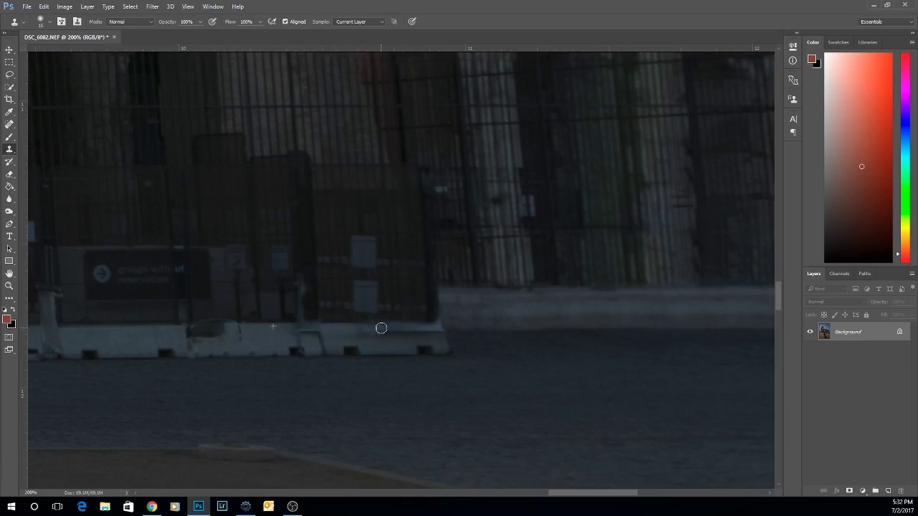
key(ctrl+alt+z)
key(ctrl+alt+z)
alt+click(255, 325)
key(bracketright)
key(bracketright)
key(bracketright)
key(bracketright)
key(bracketleft)
key(bracketleft)
key(bracketleft)
mouse_move(379, 328)
mouse_down()
mouse_move(380, 328)
mouse_move(434, 326)
mouse_move(437, 339)
mouse_move(434, 326)
mouse_move(433, 345)
mouse_move(418, 342)
mouse_move(429, 335)
mouse_move(392, 340)
mouse_move(412, 343)
mouse_move(329, 334)
mouse_move(335, 347)
mouse_move(361, 347)
mouse_move(333, 348)
mouse_move(437, 349)
mouse_up()
Clone away the protruding joint on the white barrier and the pale mark on the dark post above it
key(bracketleft)
key(bracketleft)
key(bracketright)
key(bracketright)
key(bracketright)
key(bracketright)
key(bracketleft)
key(bracketleft)
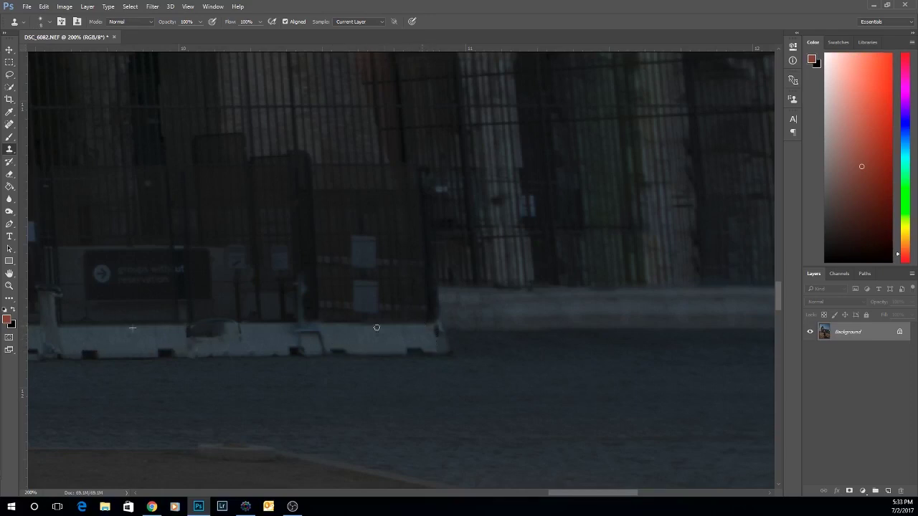
key(bracketright)
key(bracketleft)
drag(321, 335, 322, 347)
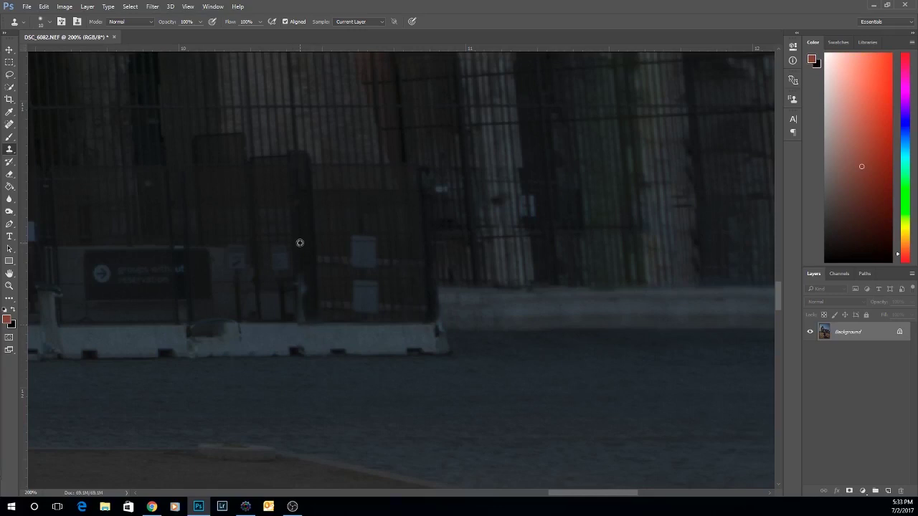
drag(300, 272, 302, 315)
Clone dark fence texture over the two pale boxes behind the fence at the end of the barrier
key(bracketright)
key(bracketright)
key(bracketright)
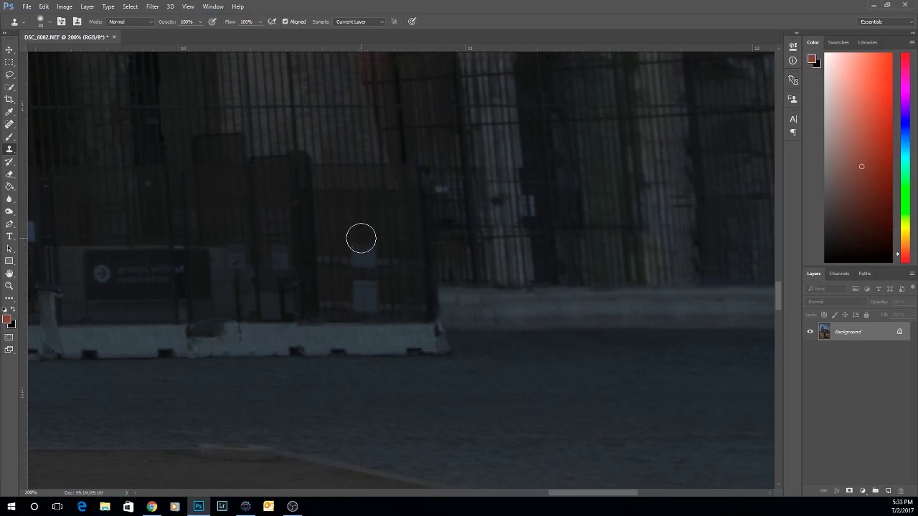
key(bracketleft)
mouse_move(361, 240)
mouse_down()
mouse_move(356, 256)
mouse_move(368, 238)
mouse_move(371, 258)
mouse_move(352, 260)
mouse_move(361, 289)
mouse_move(369, 279)
mouse_move(366, 306)
mouse_move(387, 273)
mouse_up()
alt+click(360, 228)
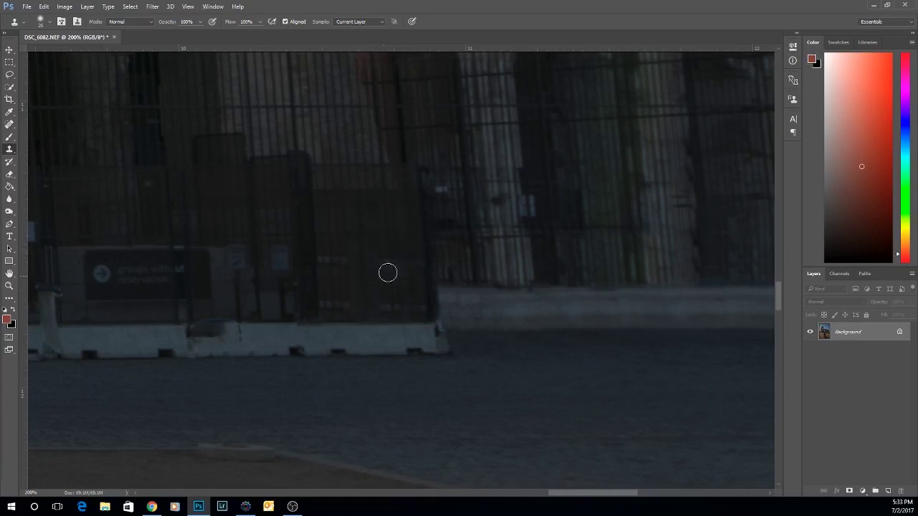
scroll(420, 254, down, 3)
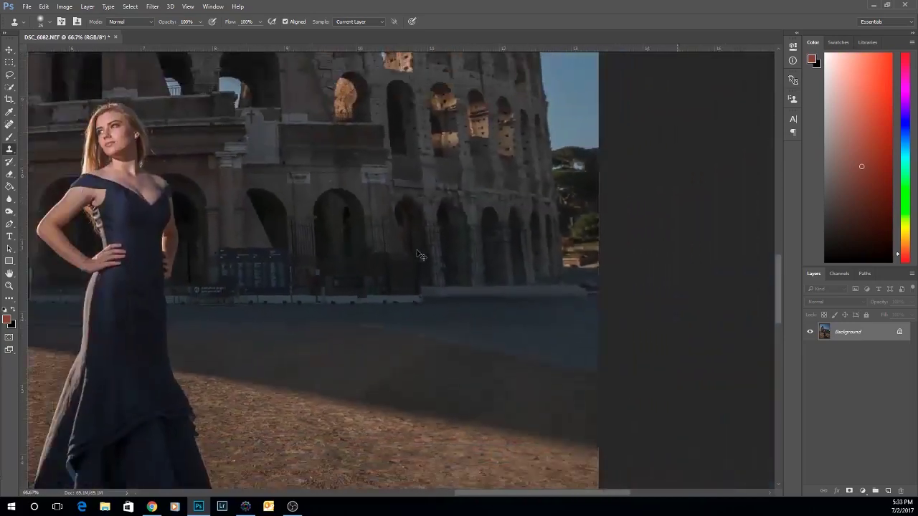
scroll(420, 254, down, 2)
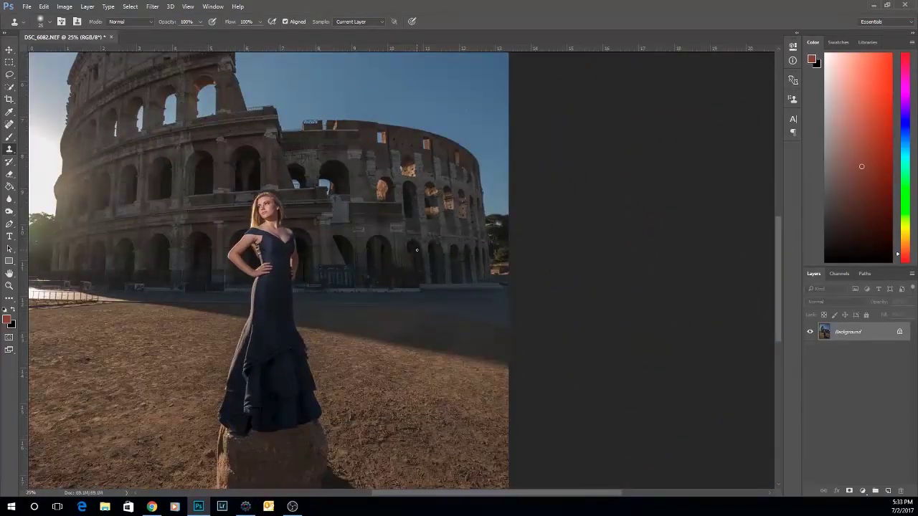
scroll(417, 250, down, 1)
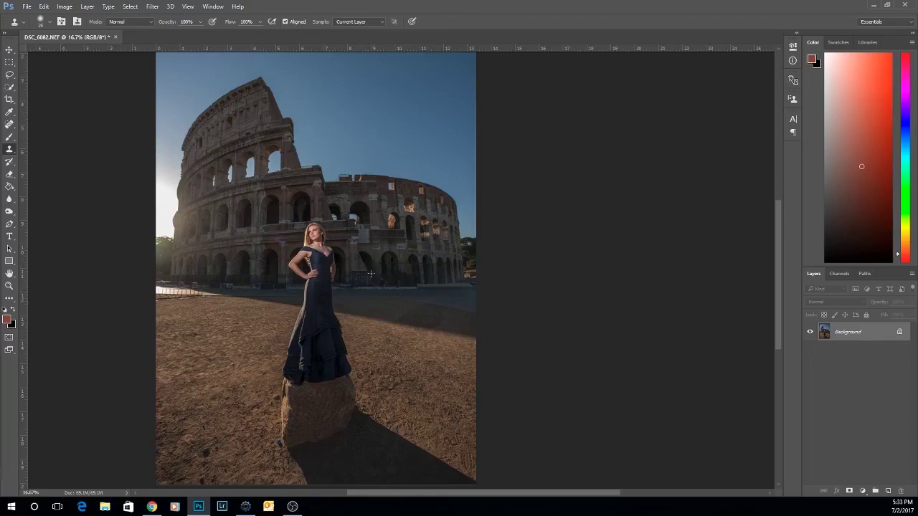
scroll(353, 272, up, 5)
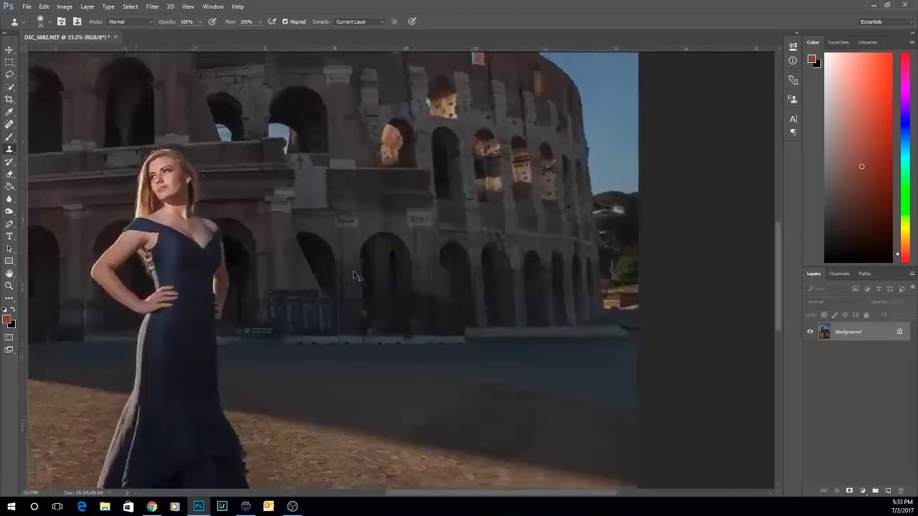
Try to clone brick over the upper corner of the dark information board nearest the woman, then undo the stroke
scroll(353, 272, down, 2)
scroll(260, 302, up, 2)
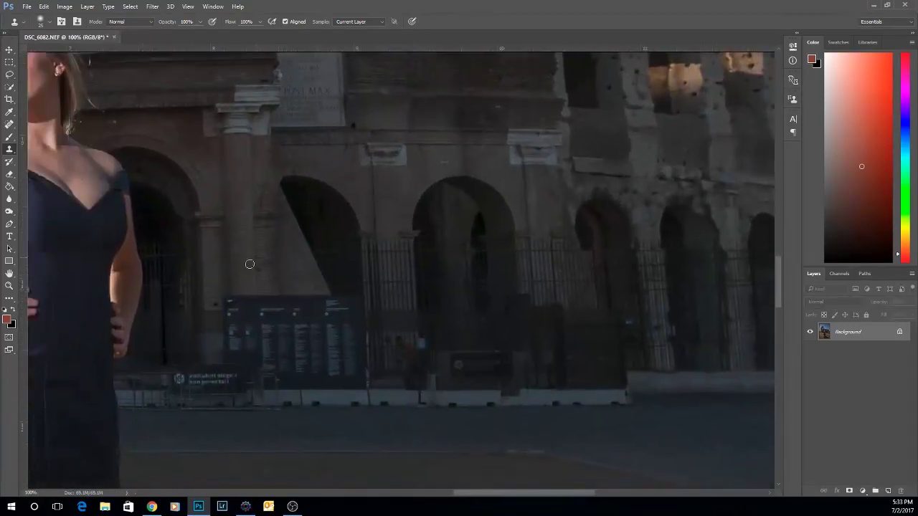
scroll(308, 312, up, 1)
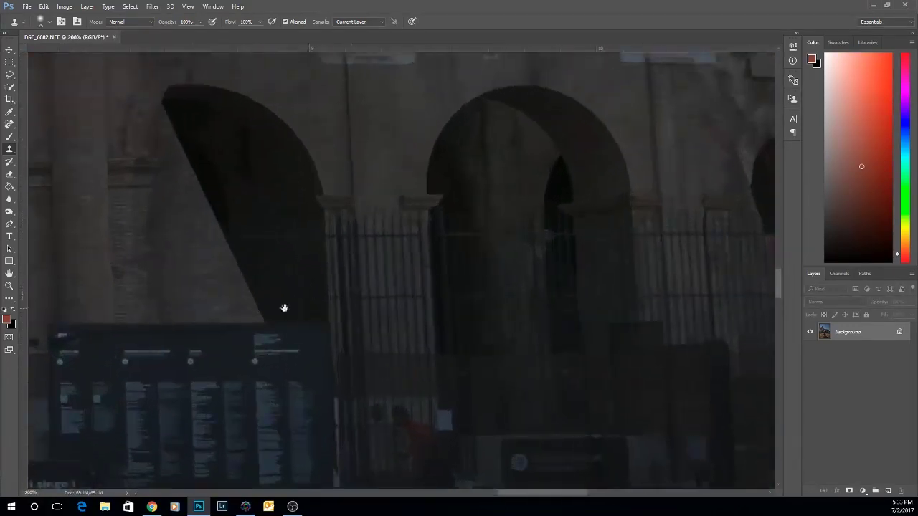
scroll(328, 198, down, 1)
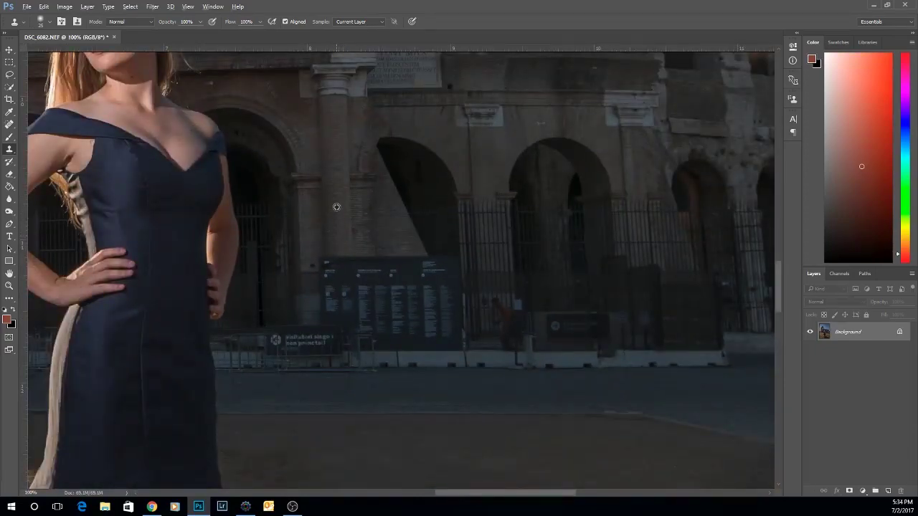
key(bracketright)
key(bracketright)
key(bracketright)
key(bracketright)
key(bracketright)
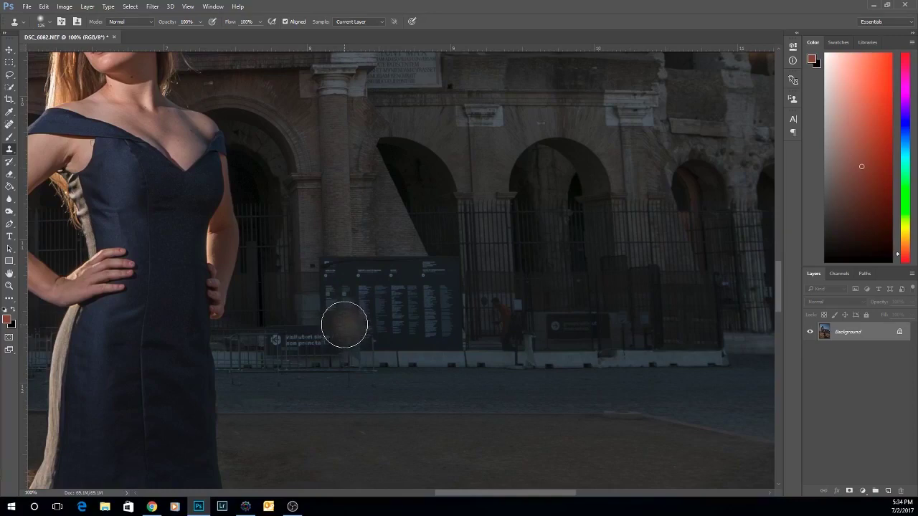
key(bracketleft)
key(bracketleft)
key(bracketleft)
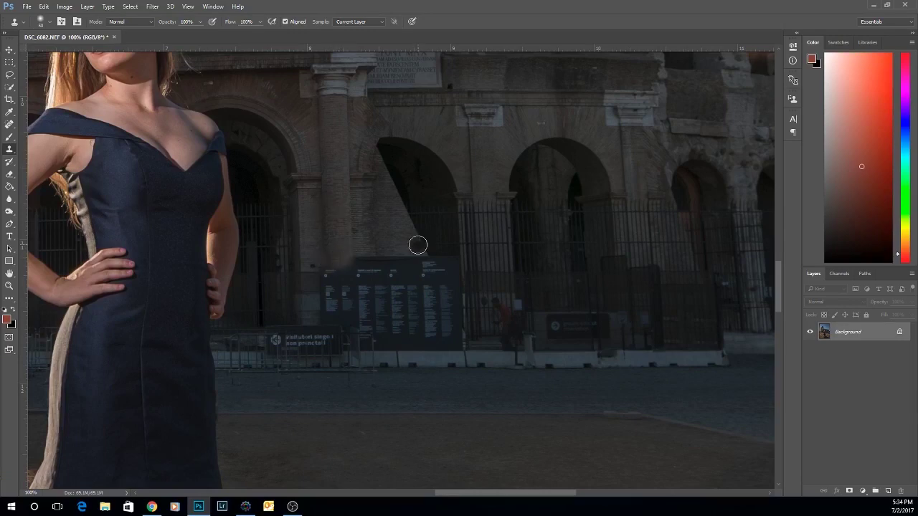
drag(355, 259, 337, 263)
key(ctrl+z)
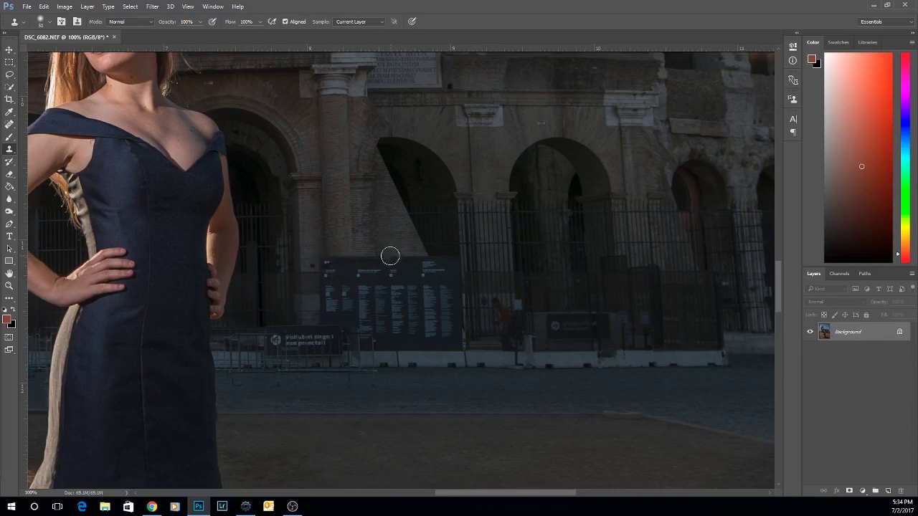
Try to cover the information board's upper corner by cloning from the pillar just above it, testing larger brush sizes
alt+click(323, 226)
key(bracketright)
key(bracketright)
key(bracketright)
key(bracketright)
key(bracketright)
key(bracketright)
key(bracketright)
key(bracketright)
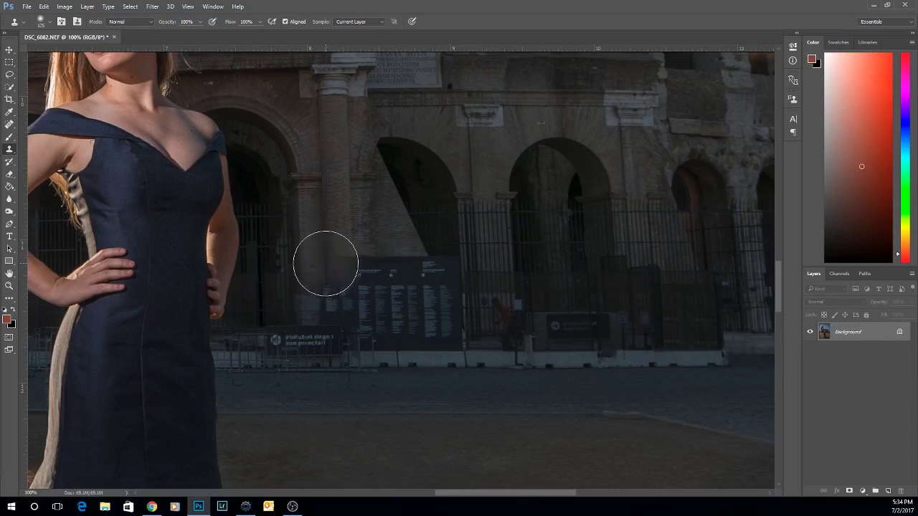
key(bracketright)
key(bracketleft)
key(bracketleft)
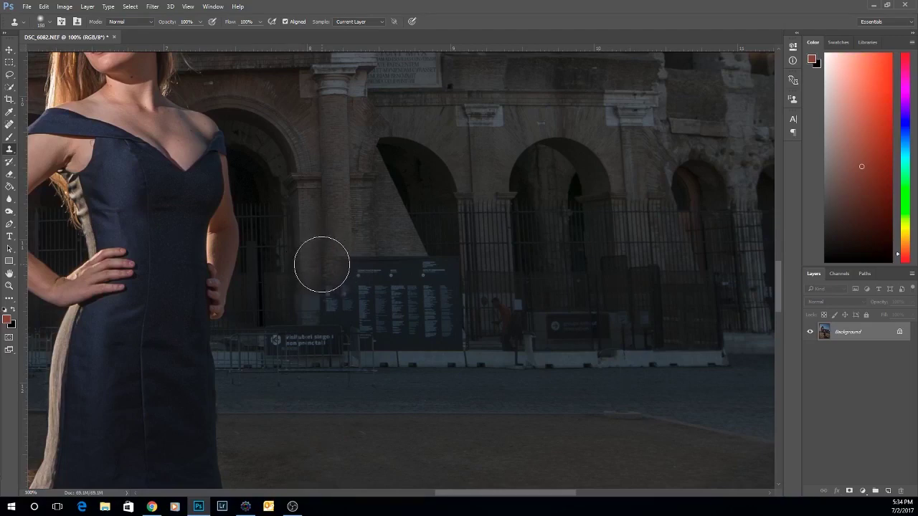
key(bracketleft)
key(bracketleft)
key(bracketleft)
key(bracketleft)
key(bracketleft)
key(bracketleft)
key(bracketleft)
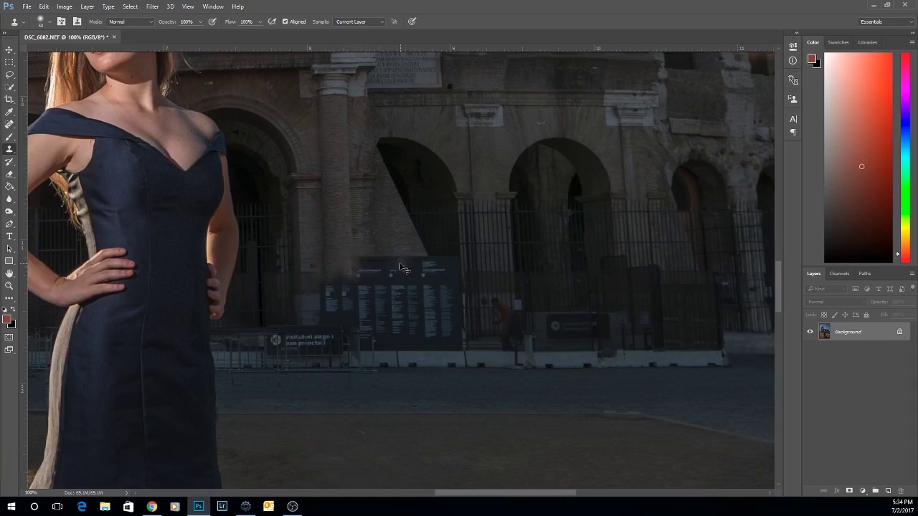
drag(324, 267, 347, 254)
Clone the brick pillar downward from a new source over the side of the information board nearest the woman
alt+click(324, 227)
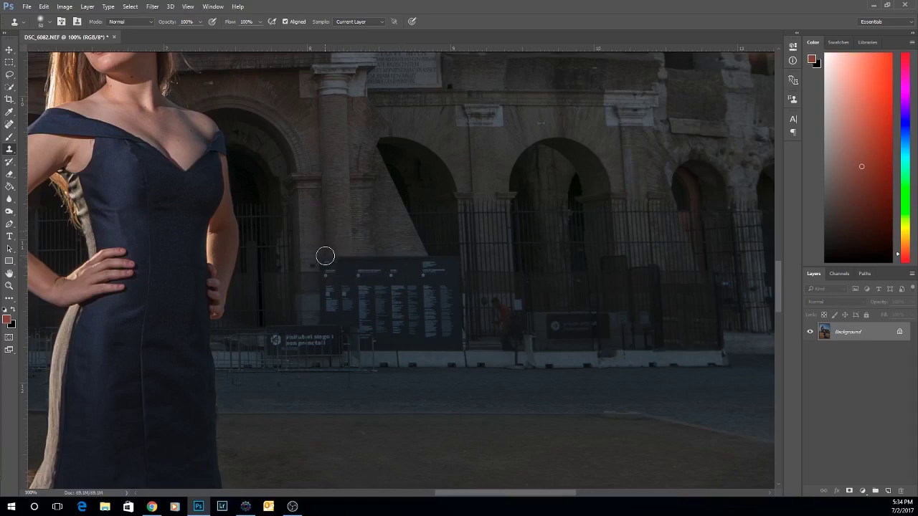
click(324, 264)
mouse_move(327, 264)
mouse_down()
mouse_move(352, 265)
mouse_move(330, 267)
mouse_move(350, 269)
mouse_move(328, 275)
mouse_move(344, 270)
mouse_up()
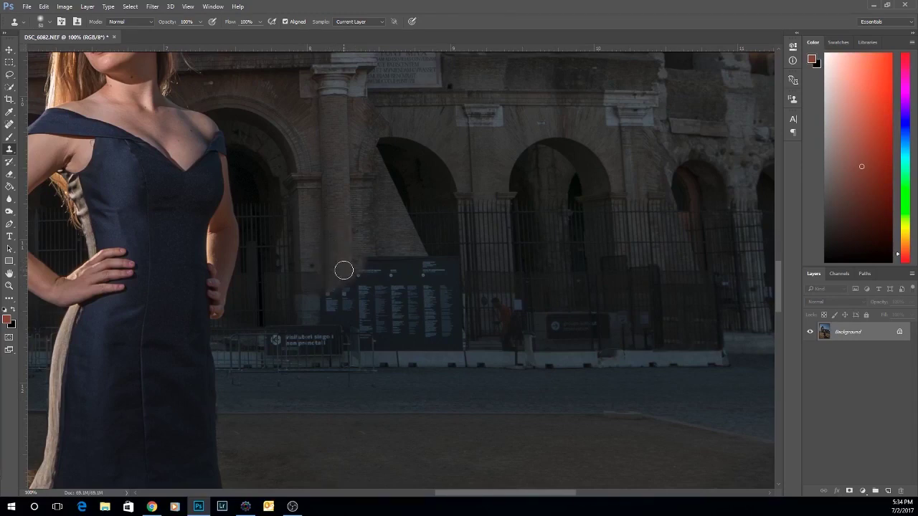
key(bracketleft)
key(bracketleft)
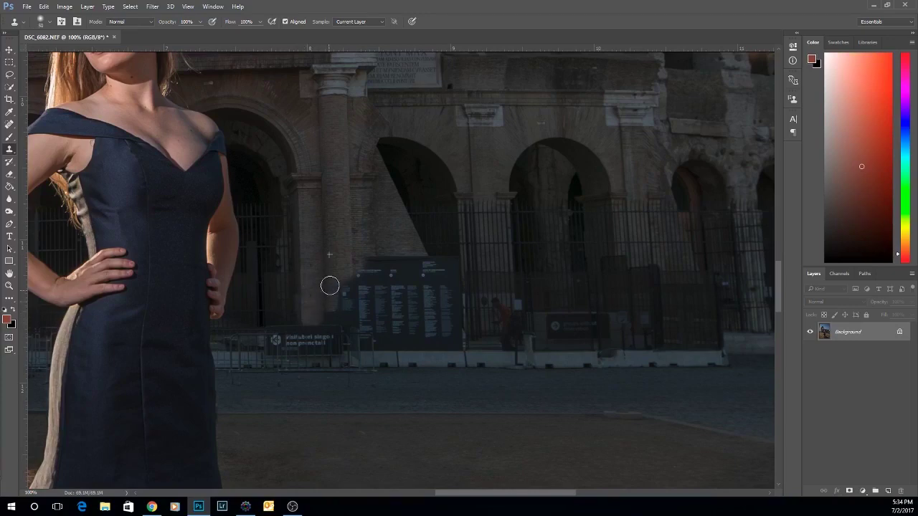
mouse_move(345, 277)
mouse_down()
mouse_move(347, 304)
mouse_move(317, 320)
mouse_up()
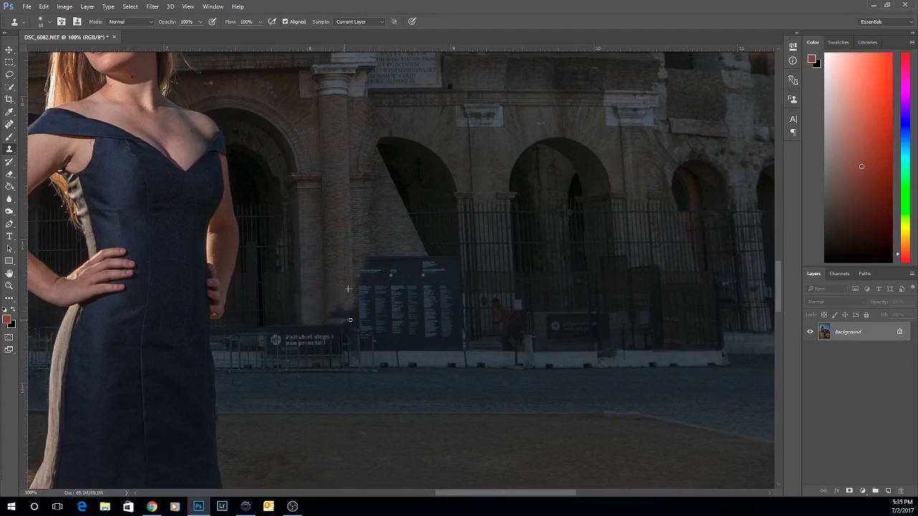
drag(354, 312, 333, 309)
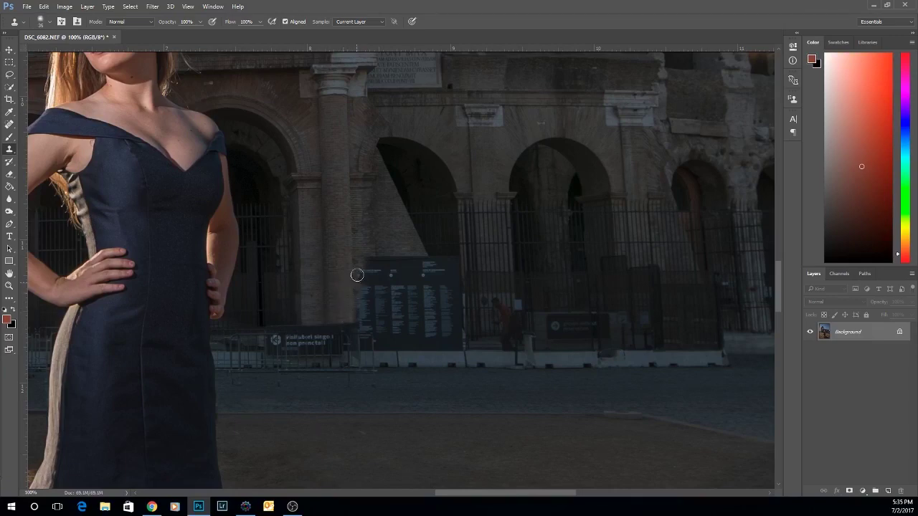
Clone the brick buttress over the information board's top and far side, extending the slanted edge down to the barrier
alt+click(375, 234)
mouse_move(428, 257)
mouse_down()
mouse_move(453, 267)
mouse_move(417, 259)
mouse_move(435, 279)
mouse_move(434, 263)
mouse_move(443, 273)
mouse_move(446, 257)
mouse_move(451, 307)
mouse_move(442, 285)
mouse_up()
click(423, 264)
key(bracketleft)
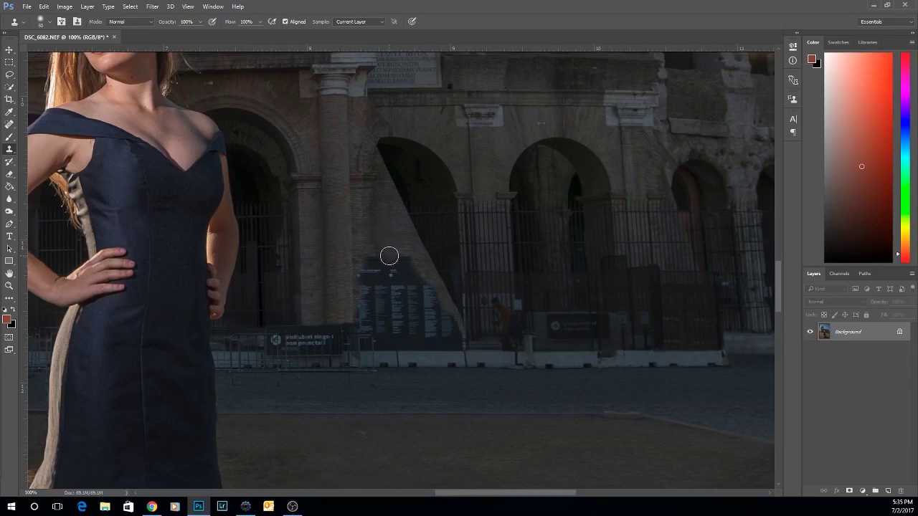
click(512, 322)
mouse_move(378, 259)
mouse_down()
mouse_move(402, 252)
mouse_move(432, 310)
mouse_move(426, 298)
mouse_up()
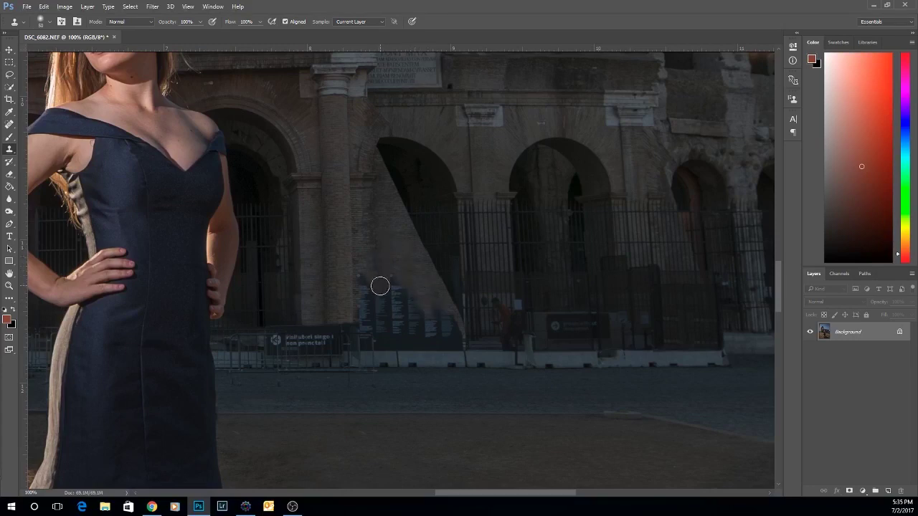
Clone brick texture from several nearby sources over the text columns left in the middle of the information board
mouse_move(367, 273)
mouse_down()
mouse_move(366, 317)
mouse_move(381, 269)
mouse_move(391, 304)
mouse_move(403, 293)
mouse_move(410, 316)
mouse_move(397, 277)
mouse_move(406, 306)
mouse_move(385, 324)
mouse_move(406, 320)
mouse_up()
alt+click(388, 259)
alt+click(396, 296)
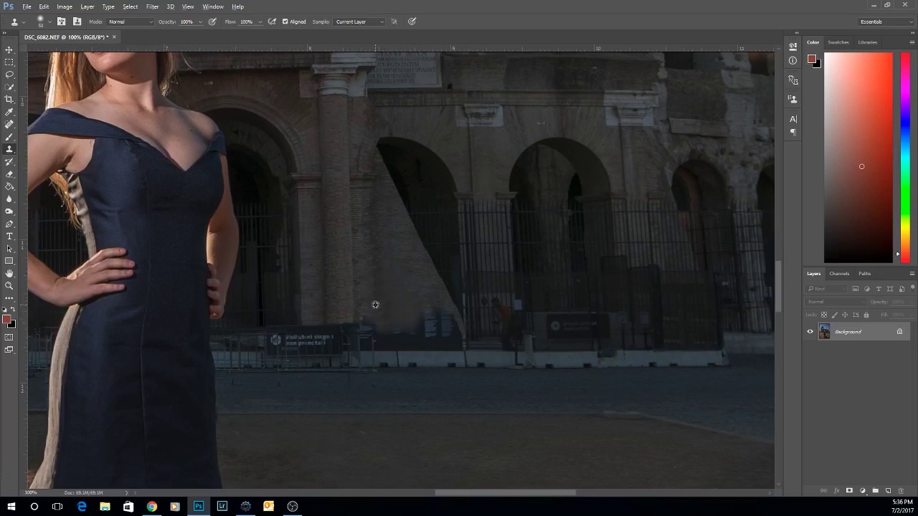
alt+click(375, 304)
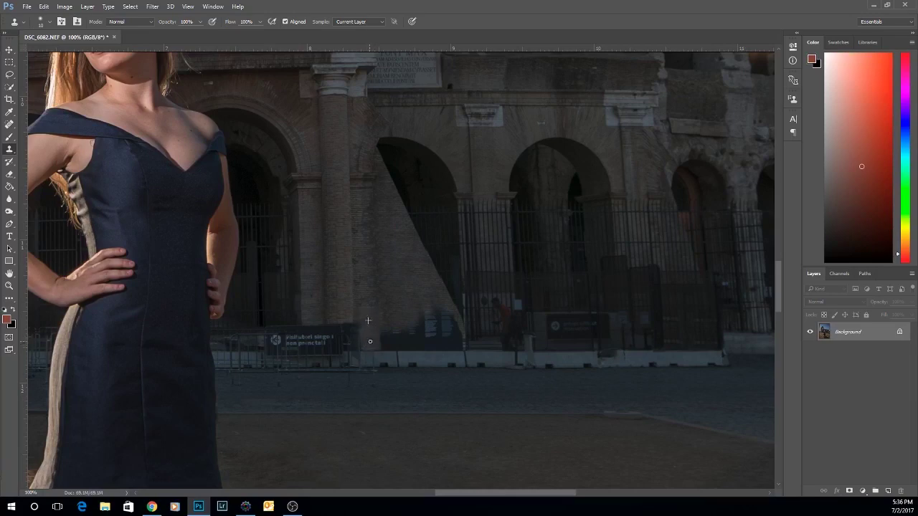
drag(388, 327, 433, 316)
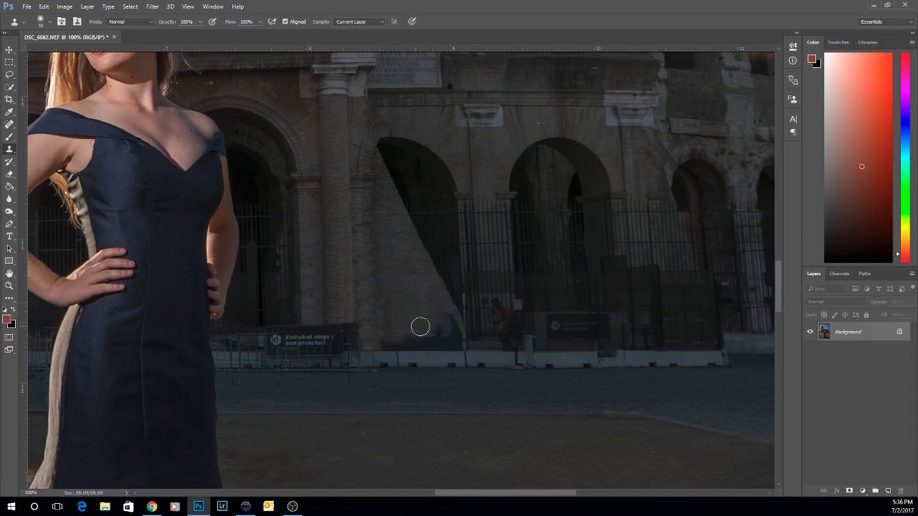
Clone brick over the last dark remnants of the information board along the top of the white barrier
alt+click(409, 321)
drag(439, 321, 415, 323)
mouse_move(382, 347)
mouse_down()
mouse_move(432, 335)
mouse_move(411, 337)
mouse_move(439, 337)
mouse_move(415, 343)
mouse_move(431, 345)
mouse_move(401, 345)
mouse_move(448, 345)
mouse_move(420, 343)
mouse_up()
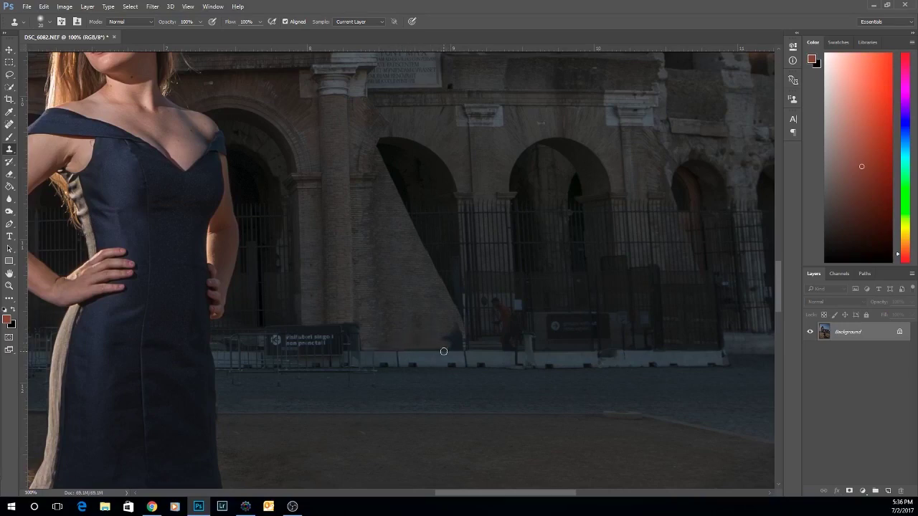
mouse_move(456, 352)
mouse_down()
mouse_move(455, 326)
mouse_move(452, 338)
mouse_move(443, 337)
mouse_move(451, 342)
mouse_up()
drag(417, 351, 434, 350)
Examine the whole portrait and the fence area beside the rebuilt brick buttress for remaining distractions
key(ctrl+minus)
key(ctrl+minus)
key(ctrl+minus)
key(ctrl+minus)
key(ctrl+minus)
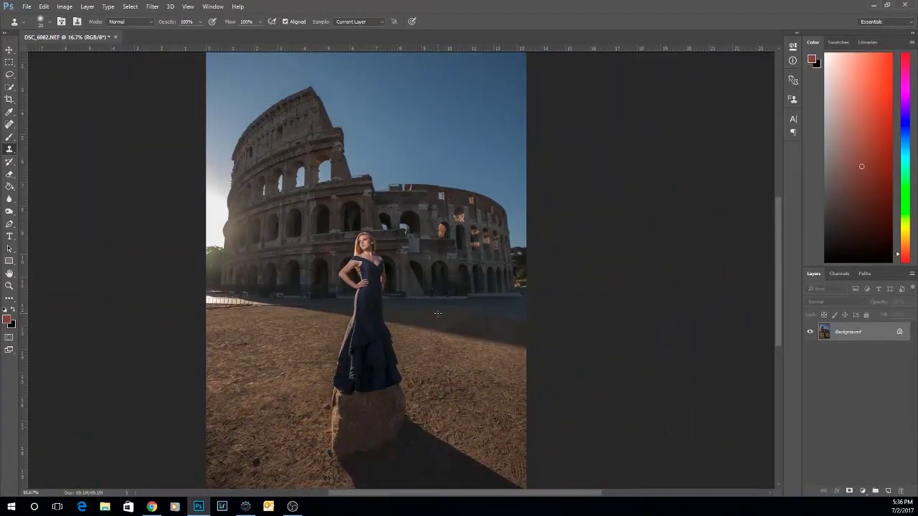
key(ctrl+minus)
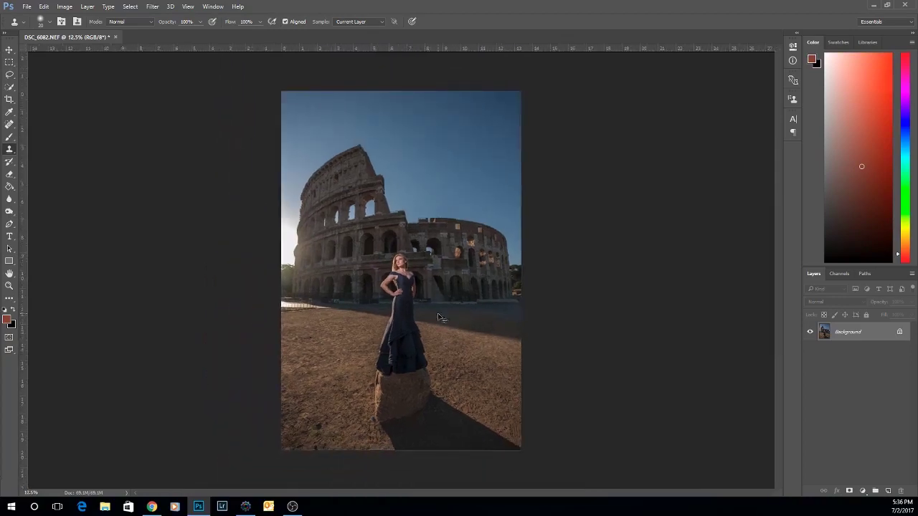
key(ctrl+plus)
key(ctrl+plus)
key(ctrl+plus)
key(ctrl+plus)
key(ctrl+plus)
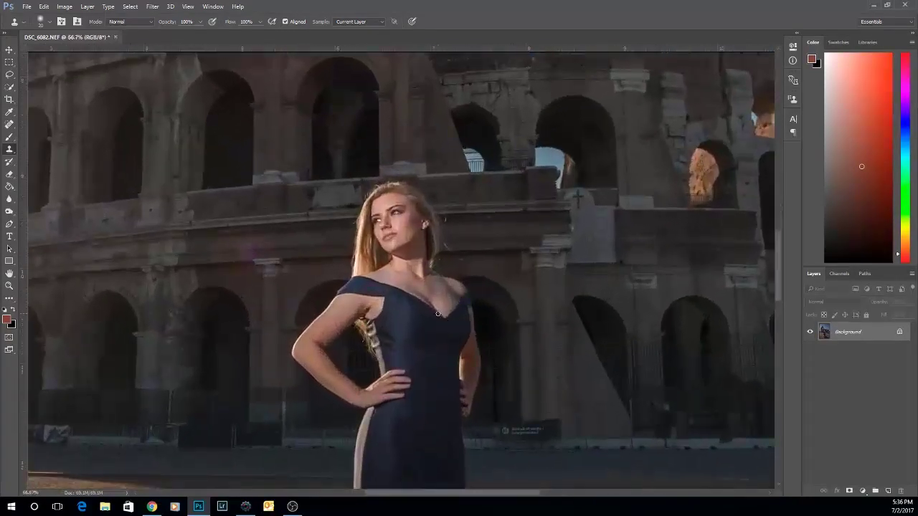
drag(637, 356, 501, 255)
key(ctrl+plus)
key(ctrl+plus)
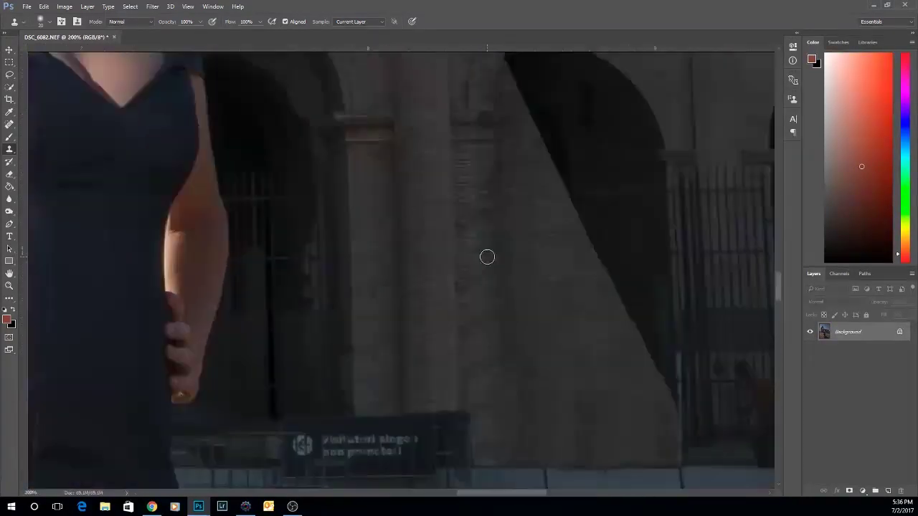
drag(571, 287, 279, 172)
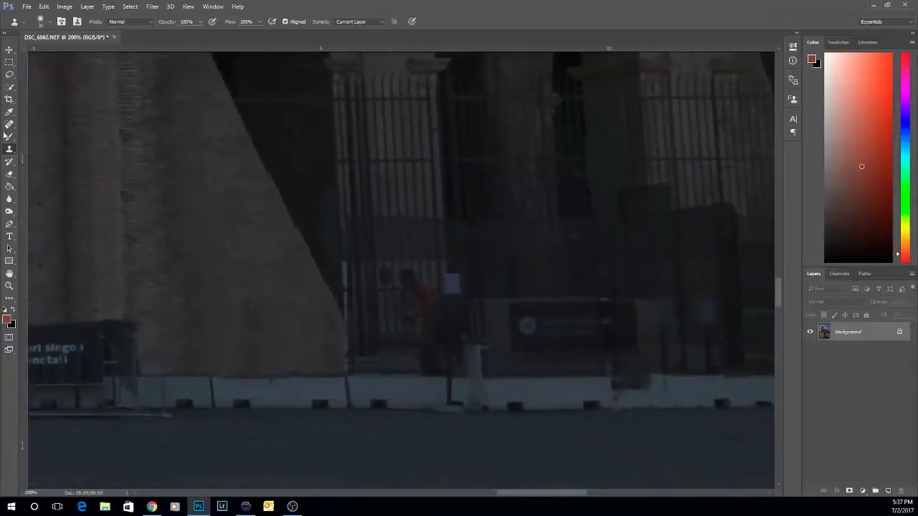
Remove the person in orange in front of the fence with the content-aware Spot Healing Brush
click(8, 125)
click(48, 127)
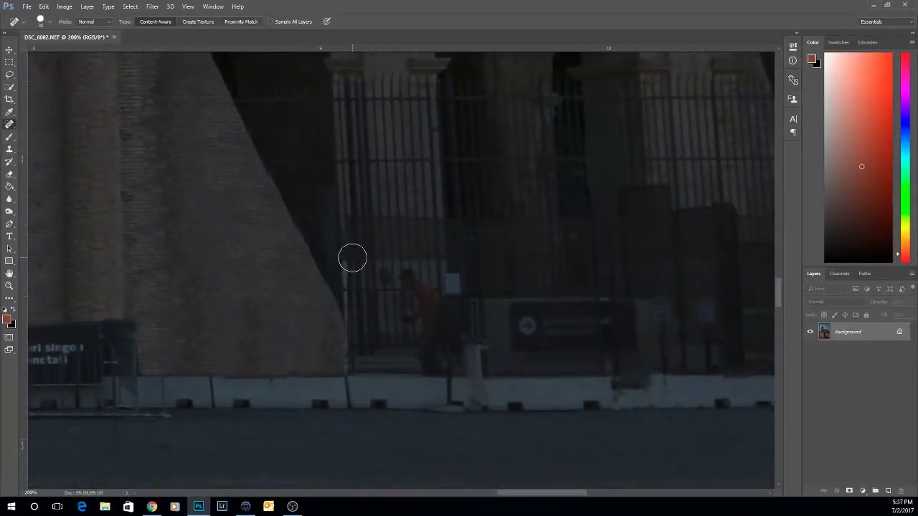
key(bracketleft)
key(bracketleft)
mouse_move(408, 287)
mouse_down()
mouse_move(434, 292)
mouse_move(440, 373)
mouse_move(426, 372)
mouse_move(423, 310)
mouse_move(403, 319)
mouse_move(428, 300)
mouse_up()
drag(428, 332, 432, 369)
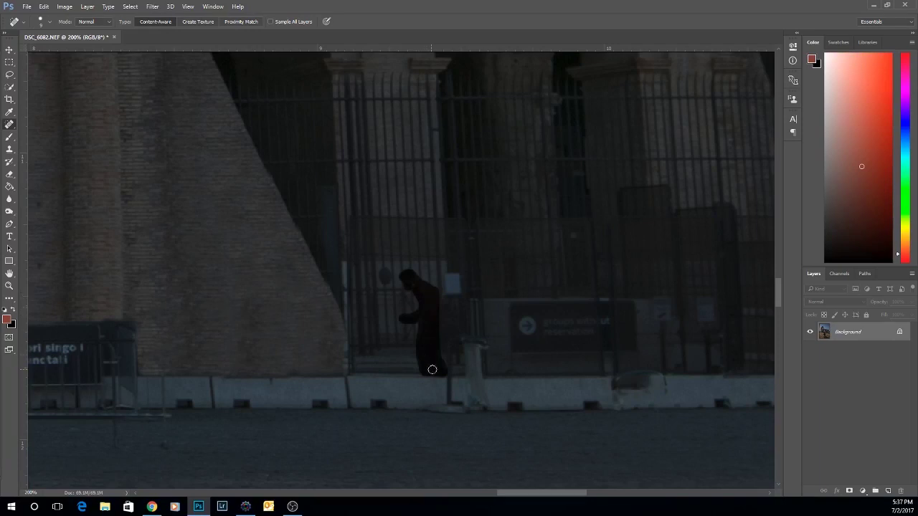
drag(410, 280, 412, 280)
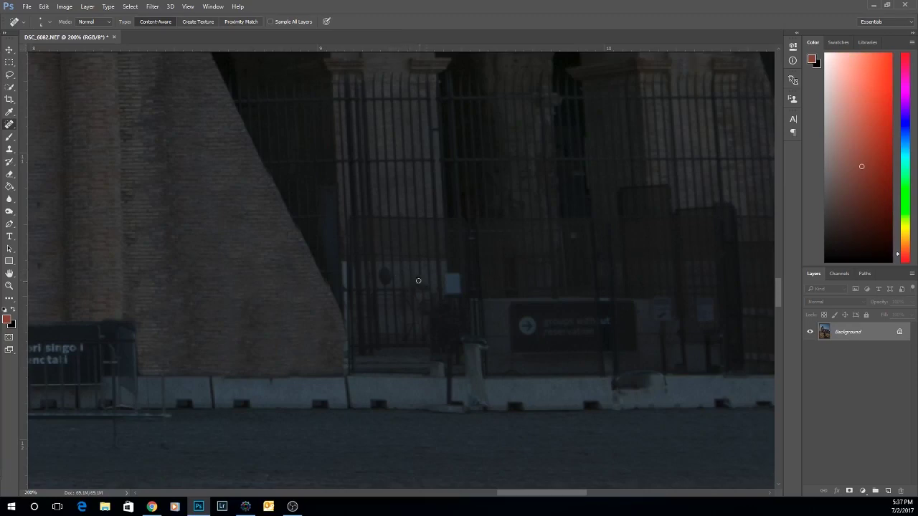
Examine the retouched Colosseum base in the full portrait and at closer range for leftover clutter
key(ctrl+0)
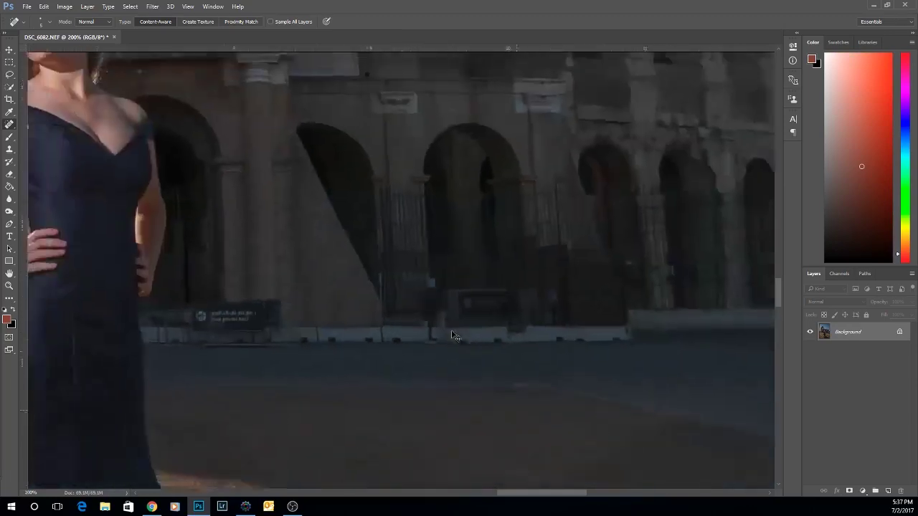
key(ctrl+minus)
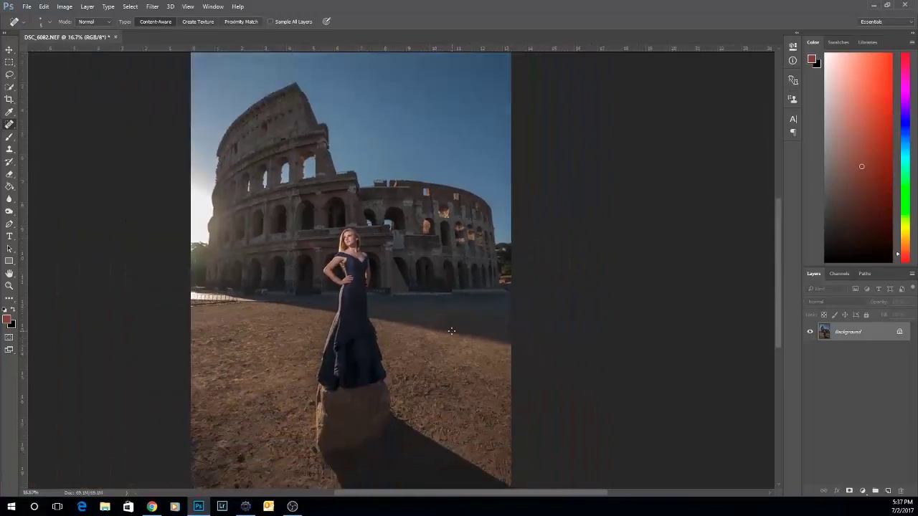
key(ctrl+minus)
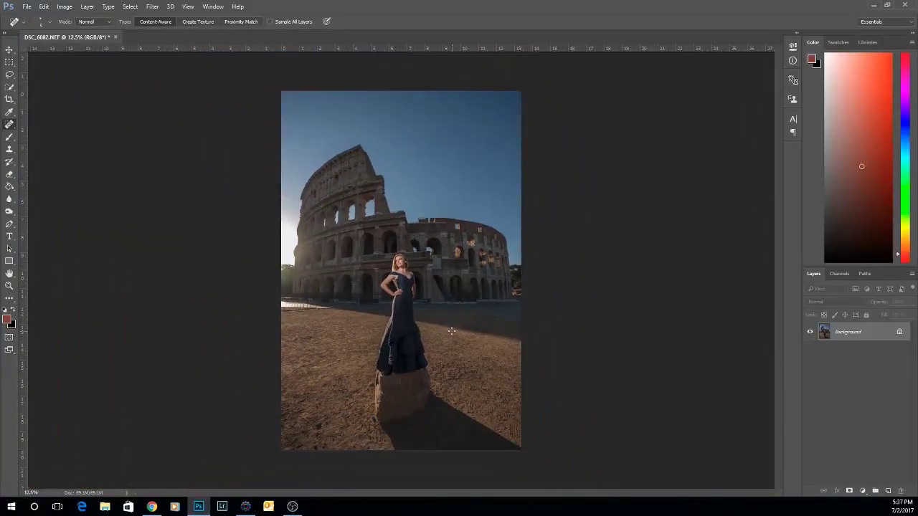
key(ctrl+plus)
key(ctrl+plus)
key(ctrl+plus)
key(ctrl+plus)
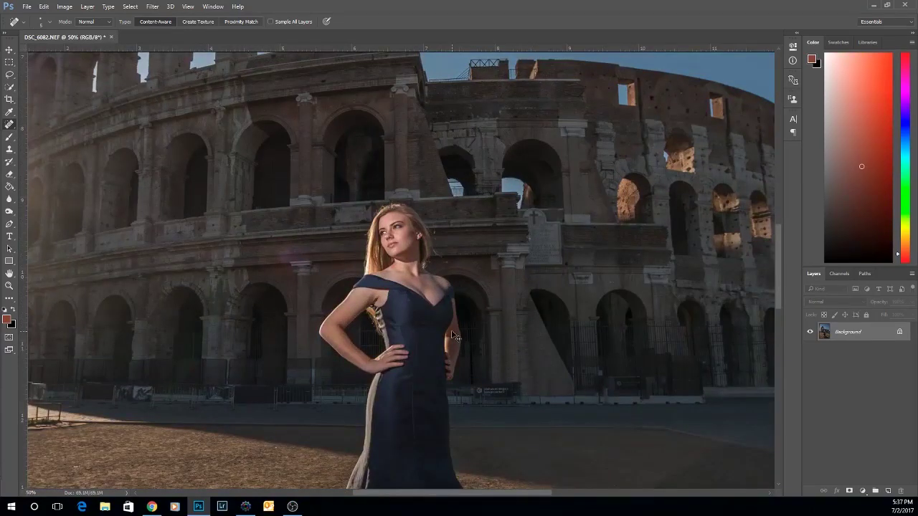
key(ctrl+plus)
key(ctrl+plus)
key(ctrl+plus)
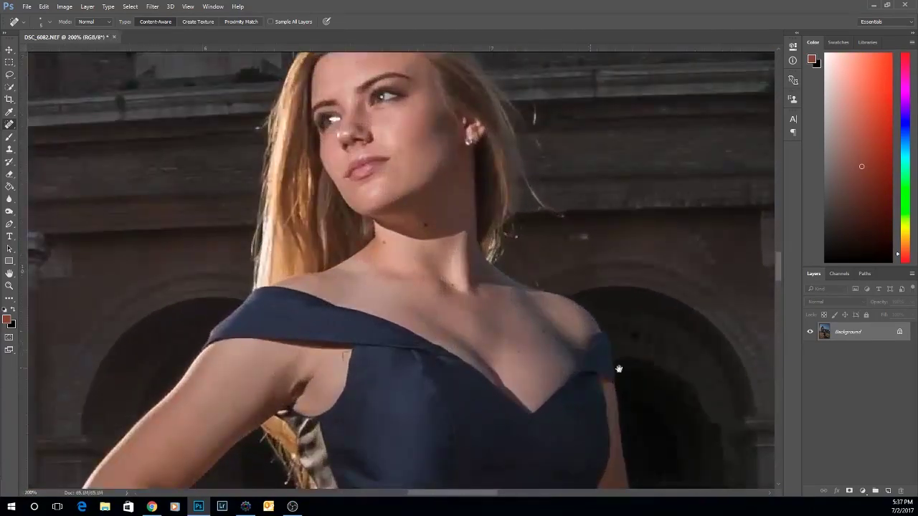
Clone brick over the dark visitor banner in front of the buttress base with the Clone Stamp
mouse_move(619, 369)
mouse_down()
mouse_move(467, 144)
mouse_move(393, 209)
mouse_move(413, 257)
mouse_up()
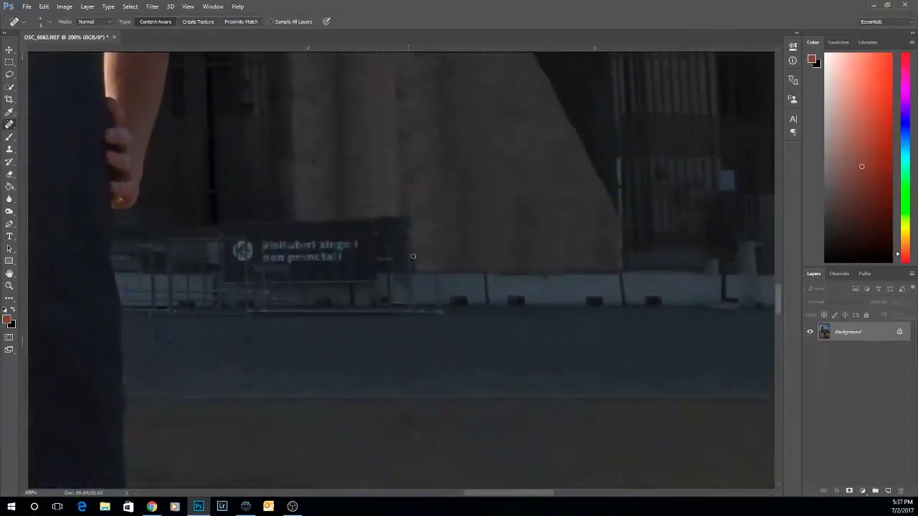
click(11, 149)
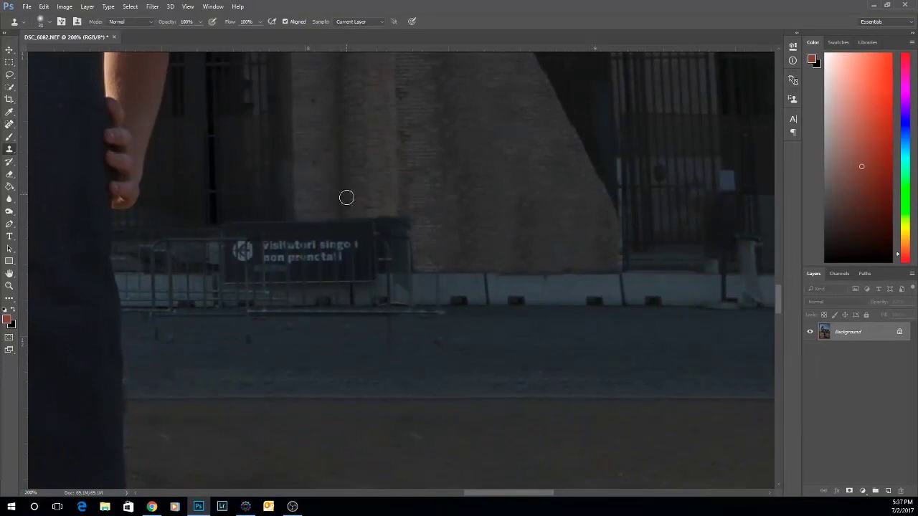
mouse_move(344, 215)
mouse_down()
mouse_move(396, 220)
mouse_move(345, 236)
mouse_move(405, 239)
mouse_move(347, 240)
mouse_move(397, 248)
mouse_move(355, 254)
mouse_up()
key(bracketleft)
key(bracketleft)
key(bracketleft)
mouse_move(415, 259)
mouse_down()
mouse_move(333, 267)
mouse_move(402, 264)
mouse_move(325, 258)
mouse_move(349, 257)
mouse_move(338, 247)
mouse_move(347, 243)
mouse_move(328, 267)
mouse_move(380, 270)
mouse_move(277, 256)
mouse_move(330, 223)
mouse_move(304, 222)
mouse_move(303, 260)
mouse_move(343, 261)
mouse_up()
key(bracketright)
key(bracketright)
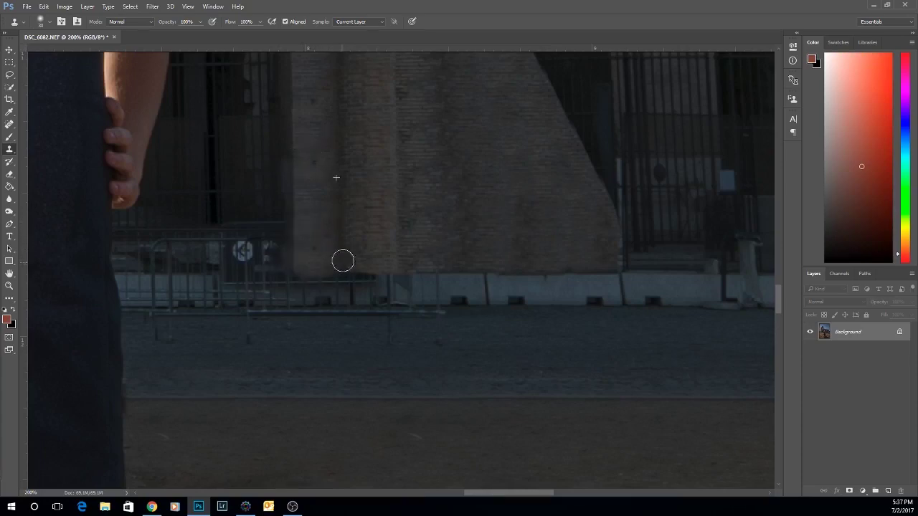
Try to clone dark gate background over the banner logo remnant beside the buttress
key(bracketleft)
key(bracketleft)
key(bracketright)
key(bracketright)
mouse_move(253, 225)
mouse_down()
mouse_move(229, 234)
mouse_move(282, 243)
mouse_up()
key(ctrl+z)
Clone dark gate background over the remaining banner logo and railing top beside the buttress
key(ctrl+minus)
key(ctrl+minus)
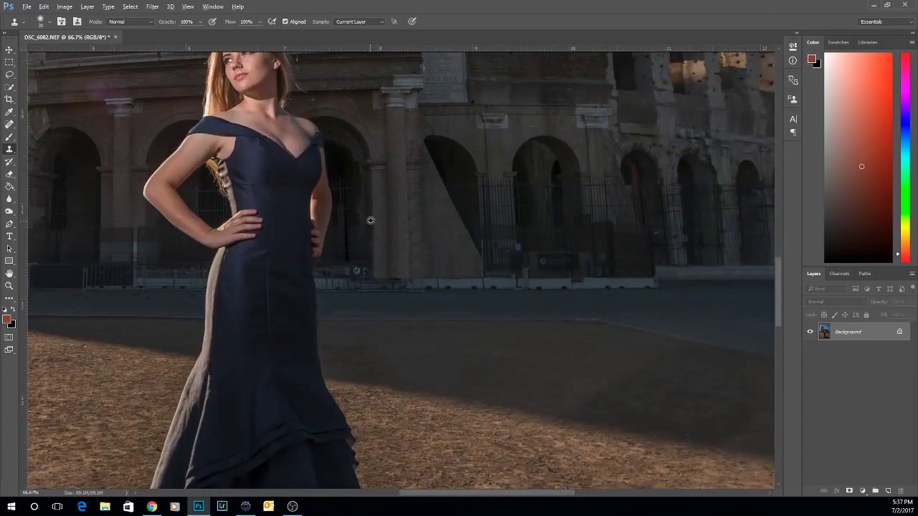
key(bracketright)
key(bracketright)
key(bracketright)
key(bracketright)
key(bracketright)
key(bracketleft)
key(bracketleft)
key(bracketleft)
key(bracketleft)
key(bracketleft)
key(ctrl+plus)
key(ctrl+plus)
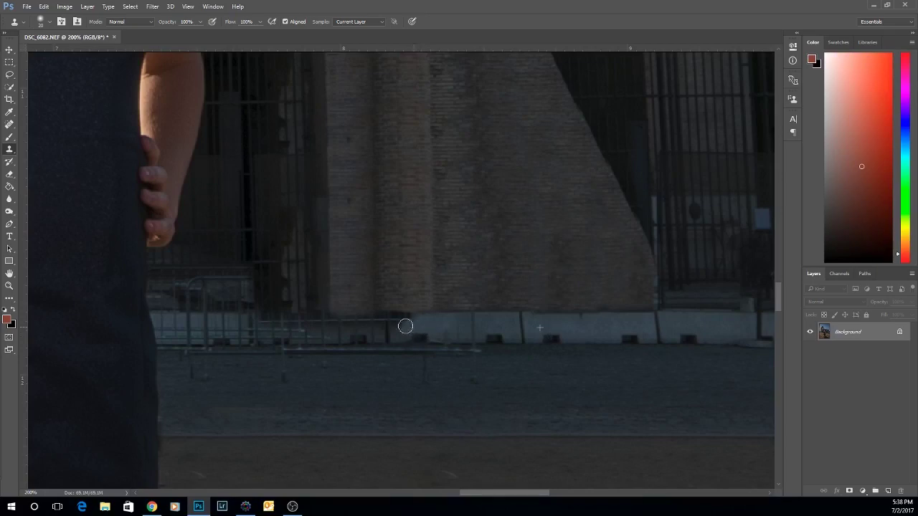
Clone clean white barrier over the metal railing beneath the brick buttress, including the joint and top edge
mouse_move(406, 327)
mouse_down()
mouse_move(376, 333)
mouse_move(414, 319)
mouse_up()
key(bracketleft)
key(bracketleft)
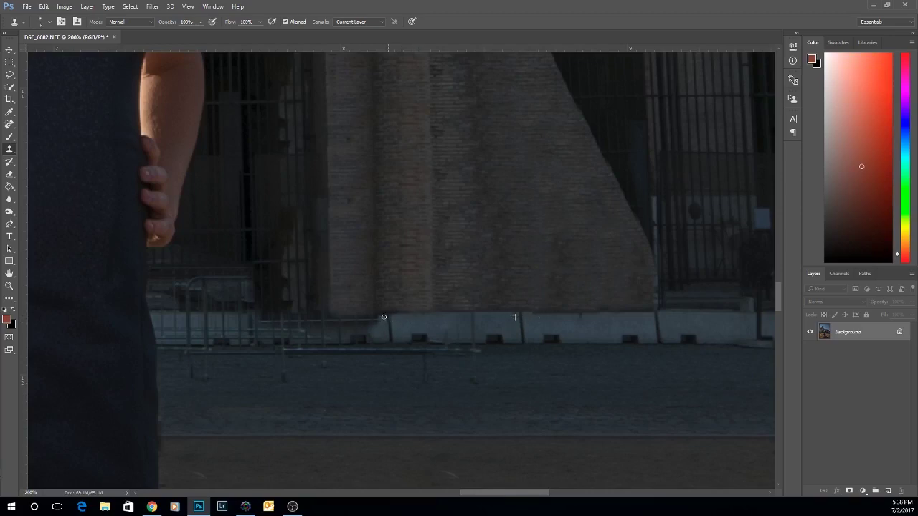
mouse_move(377, 316)
mouse_down()
mouse_move(362, 319)
mouse_move(381, 327)
mouse_up()
key(bracketright)
key(bracketright)
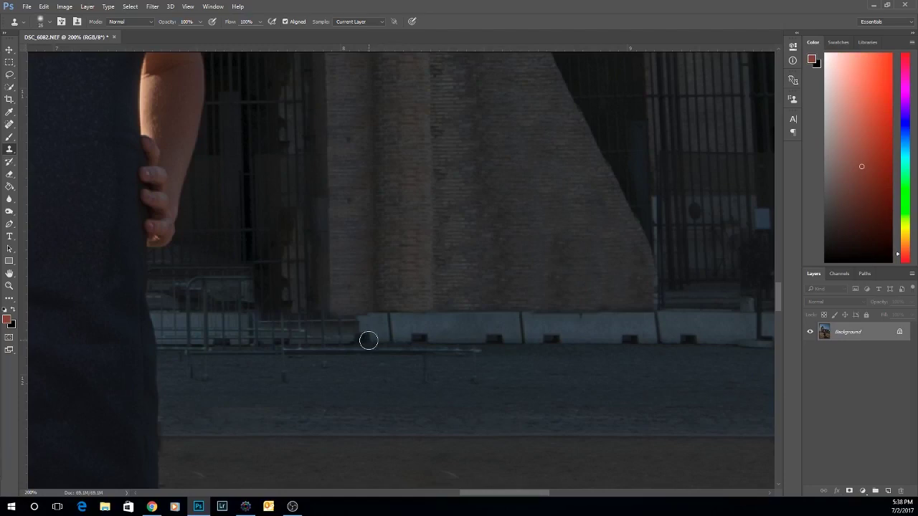
Extend the cloned white barrier blocks from the buttress toward the remaining upright railing near the dress
key(bracketleft)
key(bracketleft)
key(bracketleft)
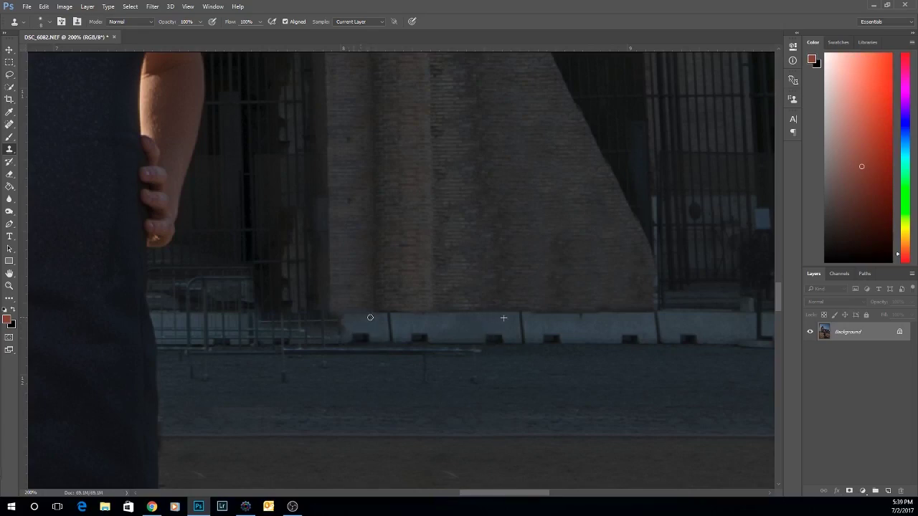
mouse_move(371, 318)
mouse_down()
mouse_move(306, 316)
mouse_move(349, 319)
mouse_move(310, 321)
mouse_move(357, 327)
mouse_move(330, 337)
mouse_move(345, 342)
mouse_move(311, 341)
mouse_move(322, 338)
mouse_move(299, 337)
mouse_move(333, 332)
mouse_move(293, 327)
mouse_move(320, 324)
mouse_move(283, 322)
mouse_move(309, 326)
mouse_move(256, 339)
mouse_move(256, 316)
mouse_move(303, 317)
mouse_move(258, 323)
mouse_up()
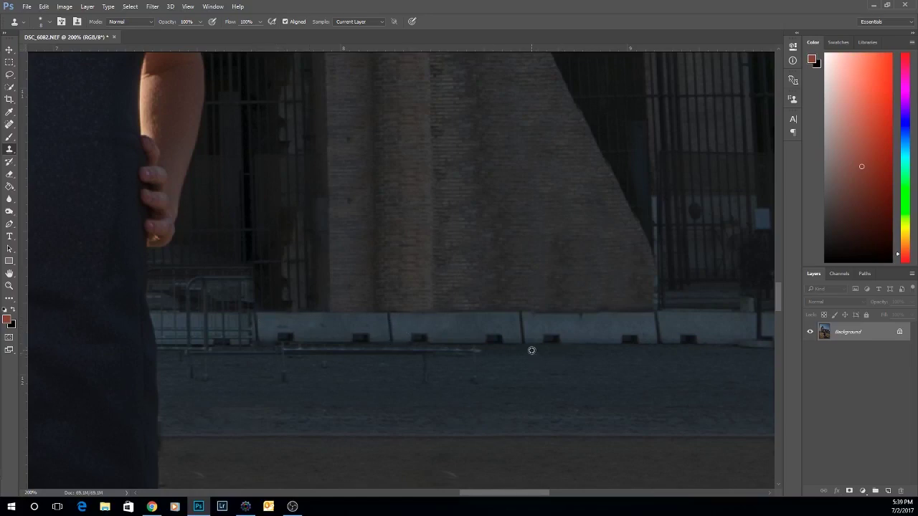
Clone asphalt over the railing's base bar, feet and shadows along the road below the white barrier
key(bracketright)
key(bracketright)
key(bracketright)
mouse_move(480, 355)
mouse_down()
mouse_move(438, 357)
mouse_move(480, 354)
mouse_move(461, 353)
mouse_up()
key(ctrl+alt+z)
key(ctrl+alt+z)
mouse_move(479, 354)
mouse_down()
mouse_move(427, 357)
mouse_move(446, 356)
mouse_move(431, 357)
mouse_move(425, 373)
mouse_move(476, 379)
mouse_up()
mouse_move(429, 356)
mouse_down()
mouse_move(311, 353)
mouse_move(325, 363)
mouse_move(282, 378)
mouse_move(285, 356)
mouse_move(307, 356)
mouse_move(274, 355)
mouse_move(307, 354)
mouse_move(193, 358)
mouse_move(190, 368)
mouse_move(218, 379)
mouse_move(182, 363)
mouse_up()
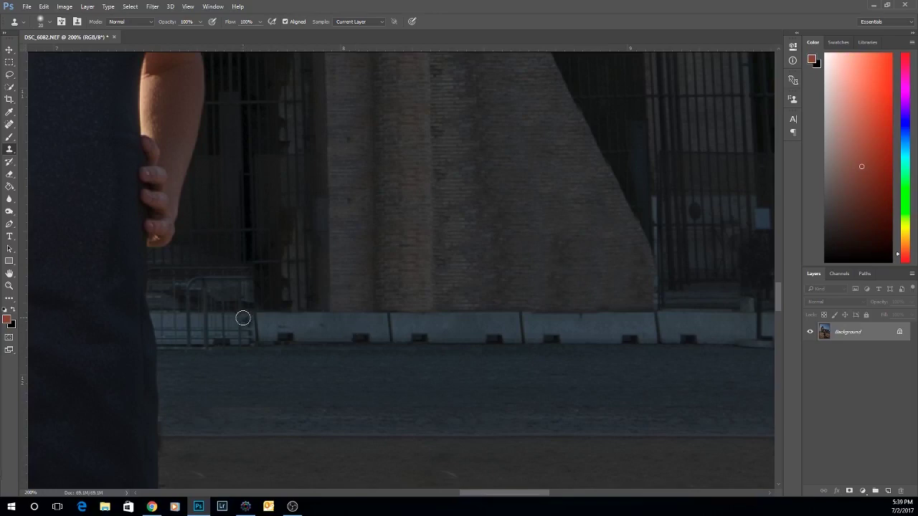
Clone a clean barrier block over the railing bars in front of the barrier next to the dress
alt+click(427, 336)
mouse_move(262, 334)
mouse_down()
mouse_move(231, 334)
mouse_move(252, 323)
mouse_move(191, 324)
mouse_move(245, 324)
mouse_move(200, 327)
mouse_move(239, 335)
mouse_move(214, 340)
mouse_move(173, 334)
mouse_move(218, 325)
mouse_move(181, 323)
mouse_move(235, 323)
mouse_move(177, 334)
mouse_up()
key(bracketleft)
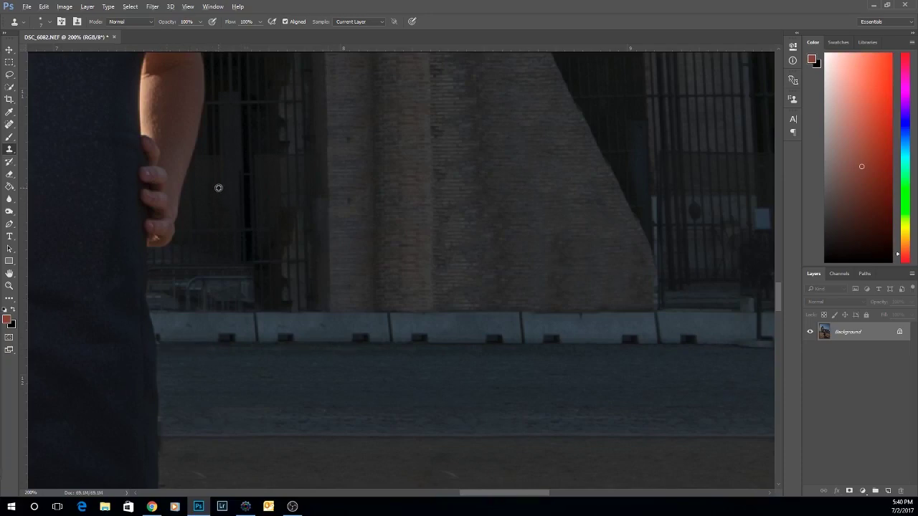
Clone dark gate background over the railing that rises above the barrier below the model's hand
key(bracketright)
key(bracketright)
key(bracketright)
key(bracketright)
mouse_move(213, 265)
mouse_down()
mouse_move(246, 276)
mouse_move(224, 279)
mouse_move(238, 281)
mouse_move(227, 286)
mouse_move(247, 288)
mouse_move(201, 295)
mouse_move(263, 299)
mouse_move(181, 305)
mouse_up()
key(bracketleft)
key(bracketleft)
key(bracketleft)
key(bracketleft)
key(bracketleft)
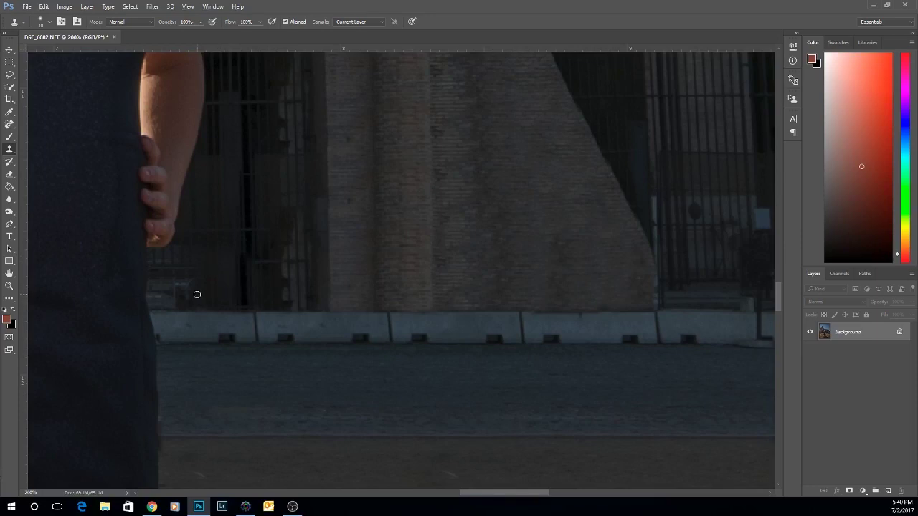
Clone away the last light railing remnants between the dress and the dark gate above the barrier
key(bracketright)
key(bracketright)
mouse_move(190, 293)
mouse_down()
mouse_move(177, 291)
mouse_move(184, 276)
mouse_move(174, 266)
mouse_move(165, 287)
mouse_move(162, 266)
mouse_move(156, 305)
mouse_move(166, 305)
mouse_move(151, 281)
mouse_move(154, 258)
mouse_up()
key(bracketleft)
key(bracketleft)
key(bracketleft)
Compare the full portrait before and after the clean-up by toggling the retouching edits off and on
key(ctrl+minus)
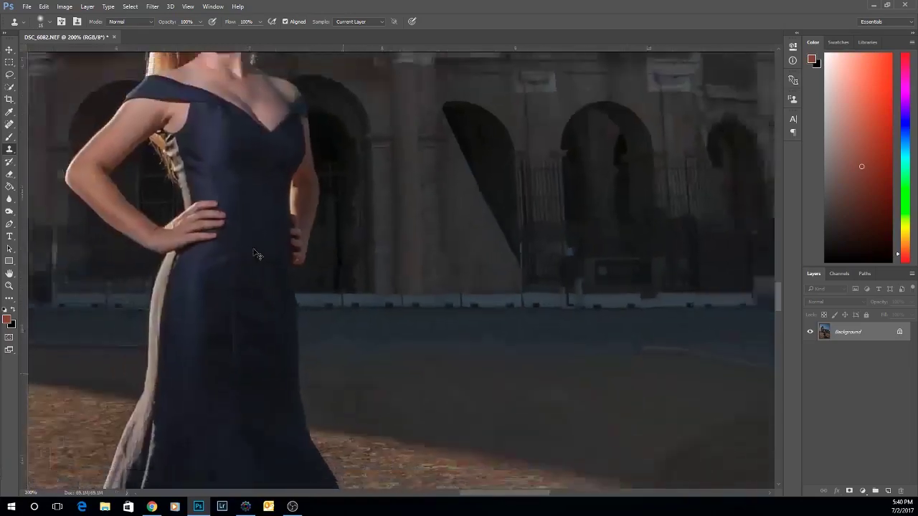
key(ctrl+minus)
key(ctrl+minus)
key(ctrl+minus)
key(ctrl+minus)
key(ctrl+minus)
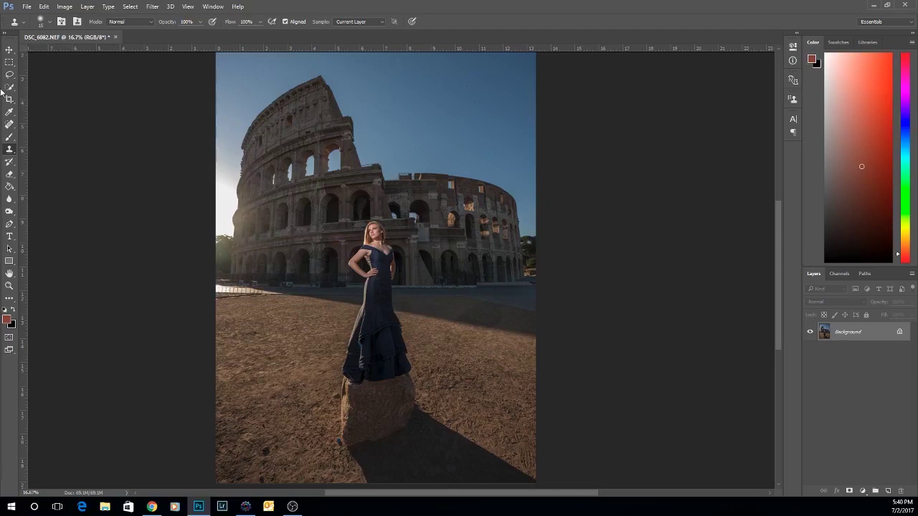
key(ctrl+z)
key(ctrl+alt+z)
key(ctrl+alt+z)
key(ctrl+alt+z)
key(ctrl+alt+z)
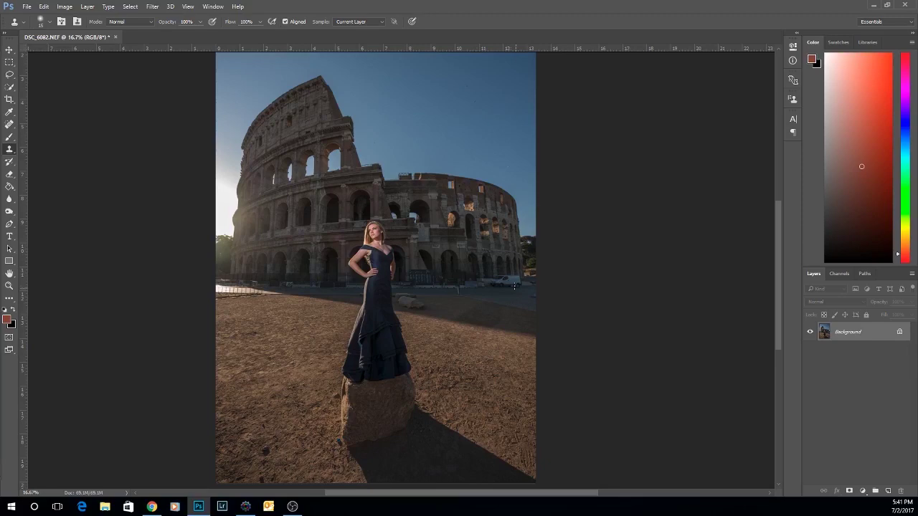
key(ctrl+z)
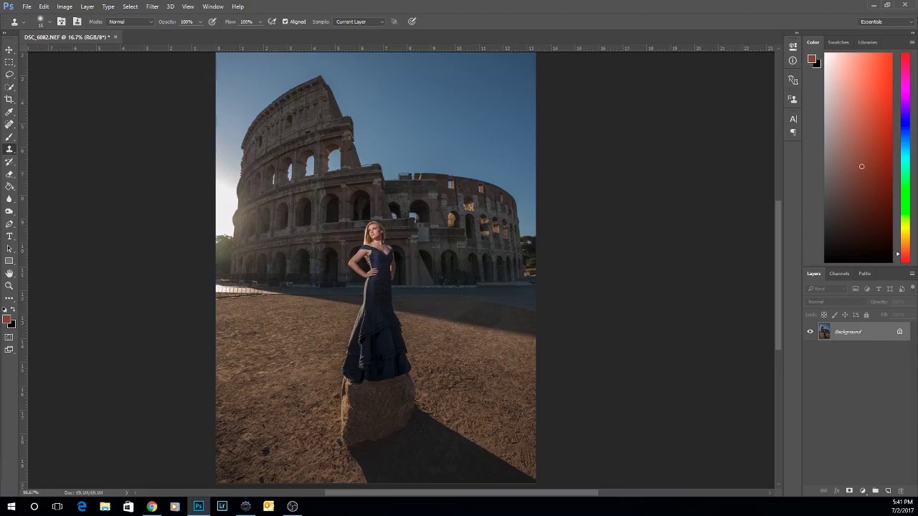
key(ctrl+z)
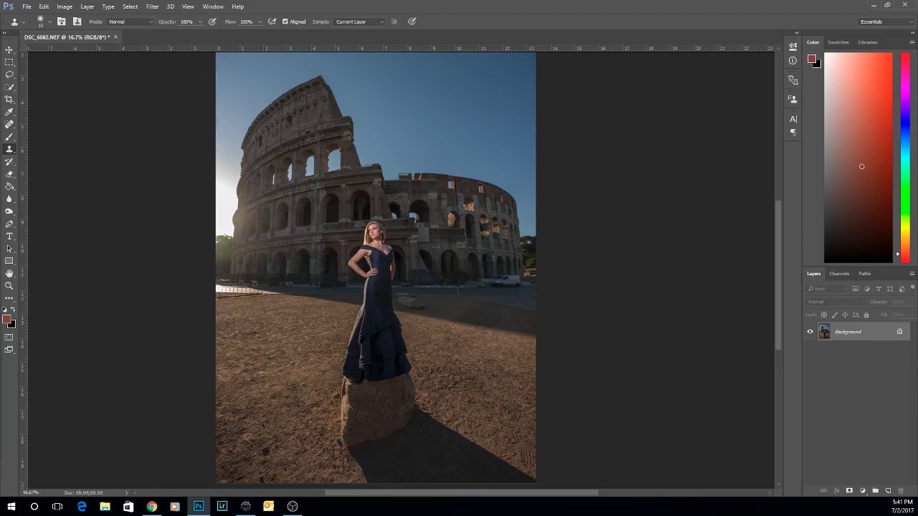
key(ctrl+z)
key(ctrl+z)
key(ctrl+z)
key(ctrl+z)
key(ctrl+z)
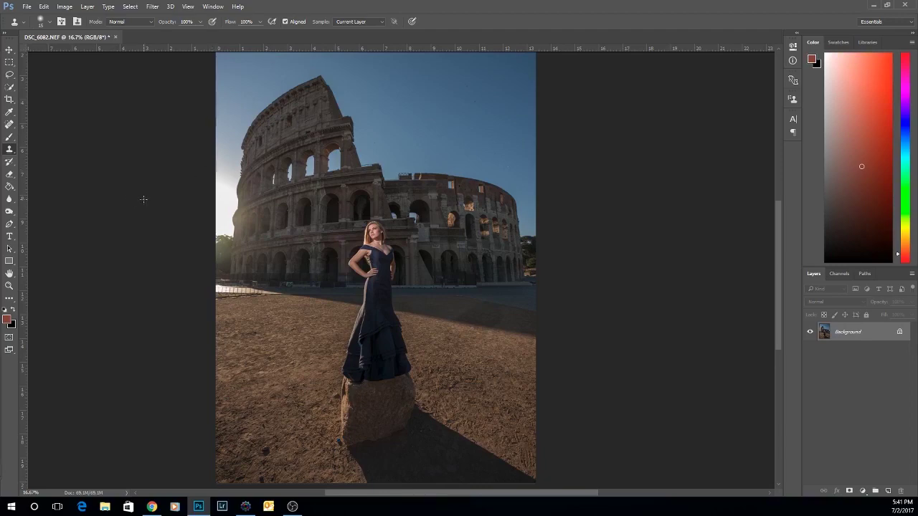
key(ctrl+plus)
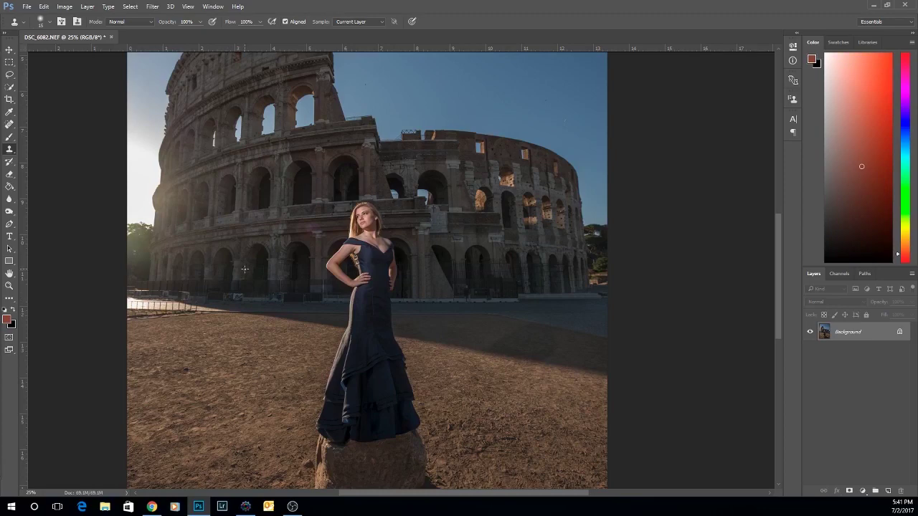
key(ctrl+minus)
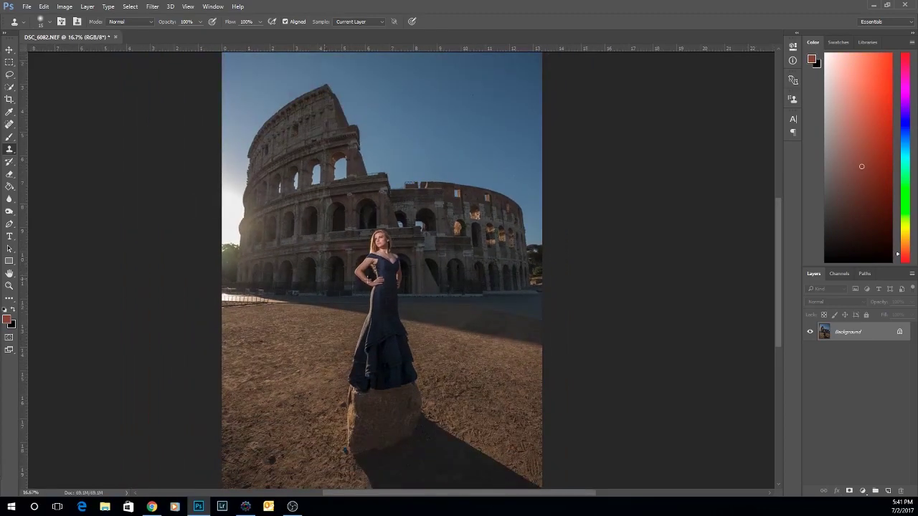
key(ctrl+minus)
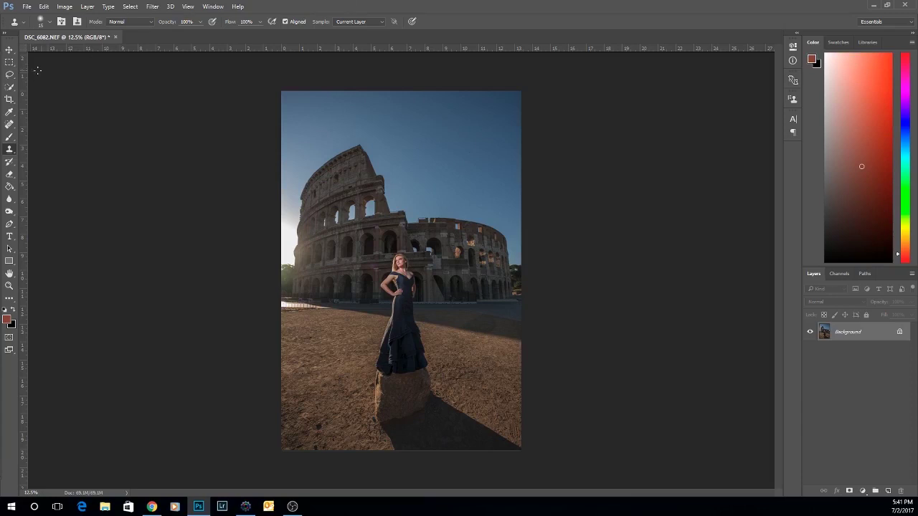
Select the open sky above the Colosseum using the Quick Selection tool with an enlarged brush
drag(9, 87, 39, 88)
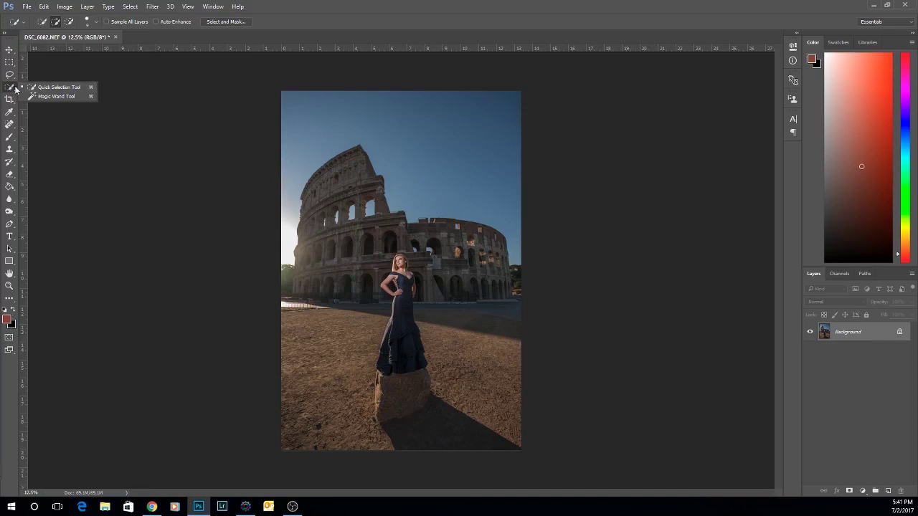
click(36, 87)
key(bracketright)
key(bracketright)
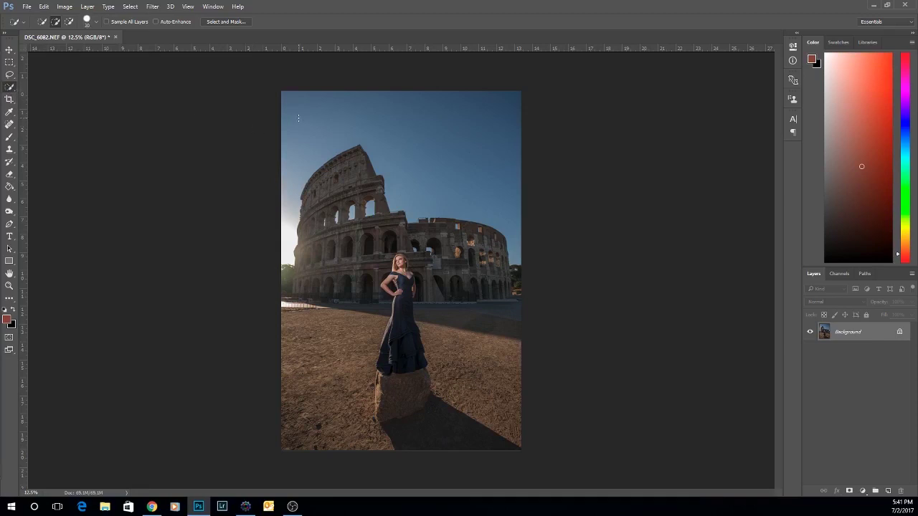
key(bracketright)
key(bracketright)
key(bracketright)
key(bracketright)
key(bracketright)
key(bracketright)
key(bracketright)
key(bracketright)
key(bracketright)
key(bracketright)
key(bracketright)
key(bracketright)
key(bracketright)
mouse_move(293, 119)
mouse_down()
mouse_move(373, 115)
mouse_move(474, 165)
mouse_move(434, 164)
mouse_up()
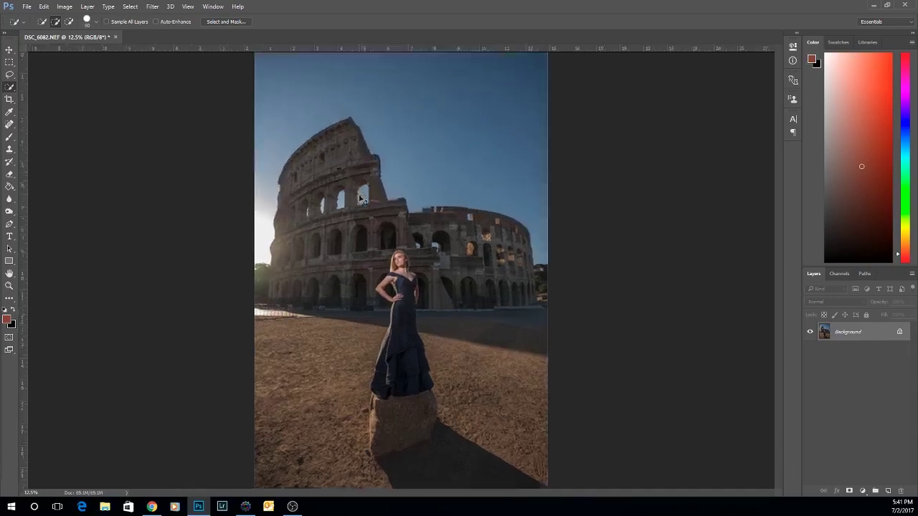
Add the sky visible through the four upper arches of the Colosseum's tall wall to the selection, using a smaller brush
scroll(363, 200, up, 4)
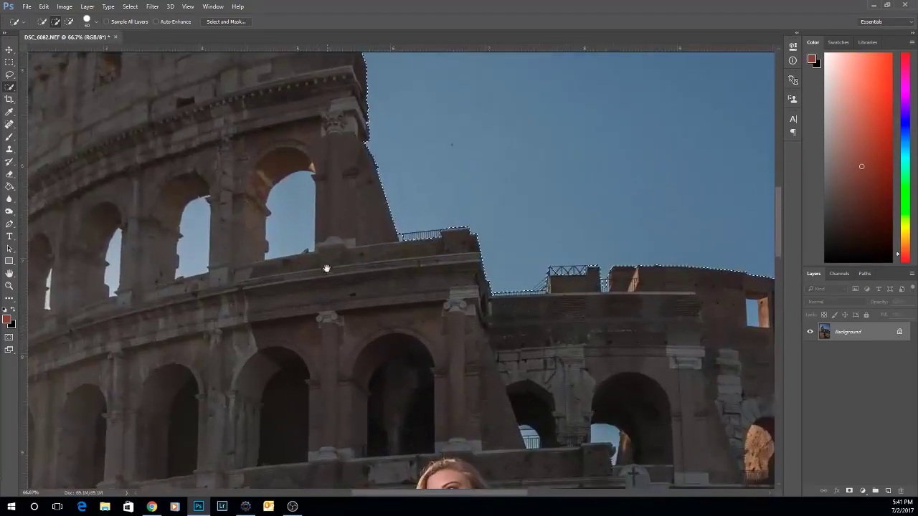
scroll(326, 266, up, 1)
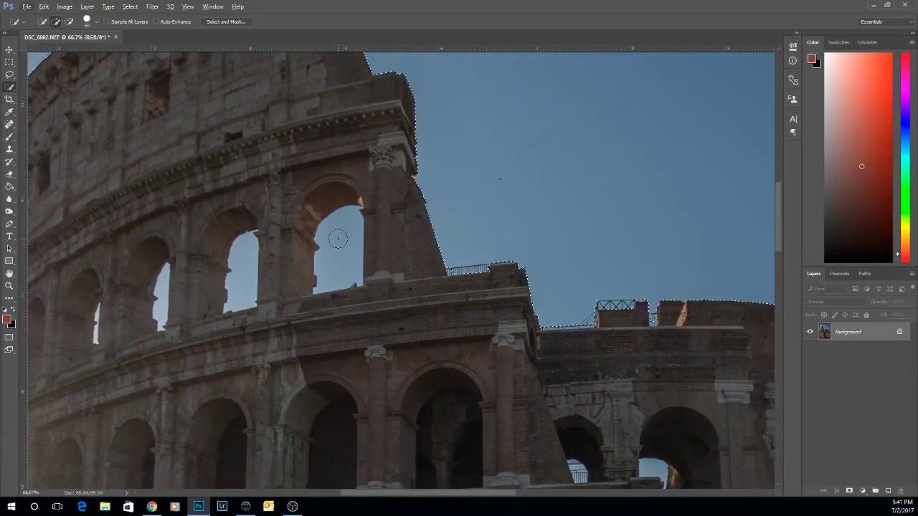
key(bracketleft)
key(bracketleft)
key(bracketleft)
key(bracketleft)
key(bracketleft)
key(bracketleft)
key(bracketleft)
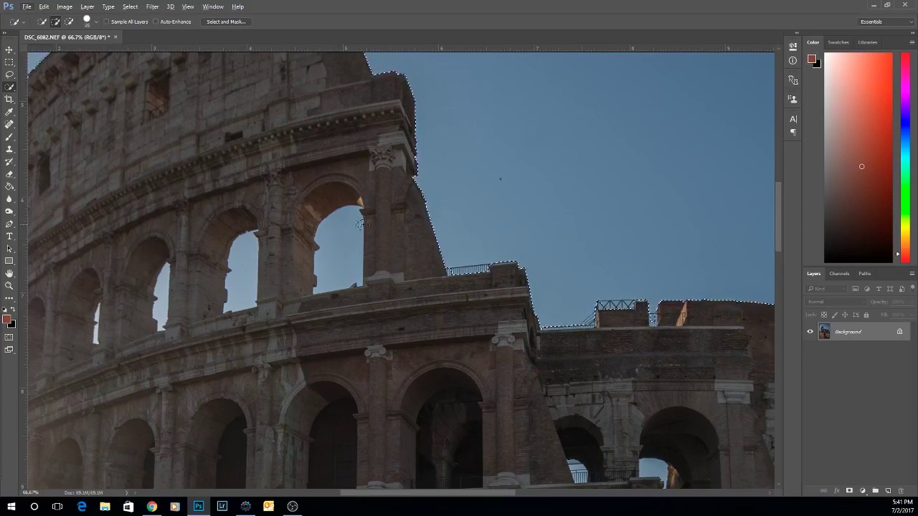
click(334, 242)
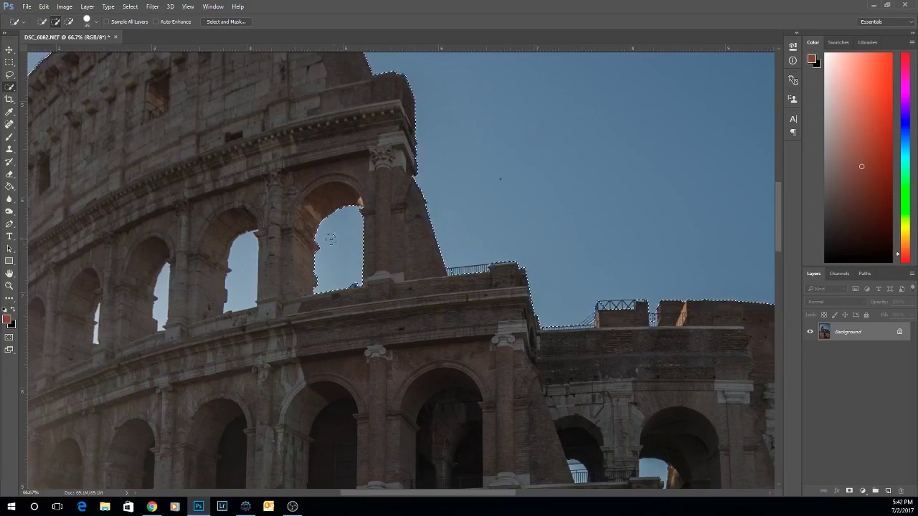
click(245, 264)
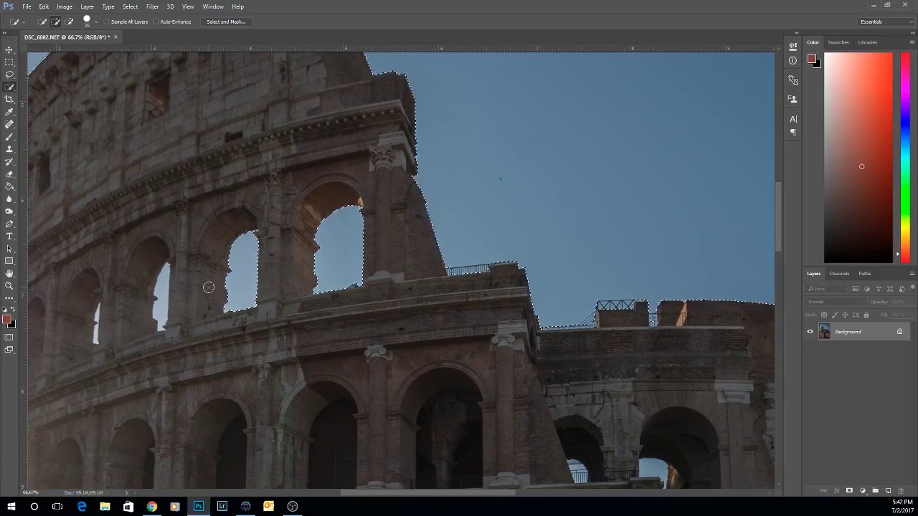
click(162, 294)
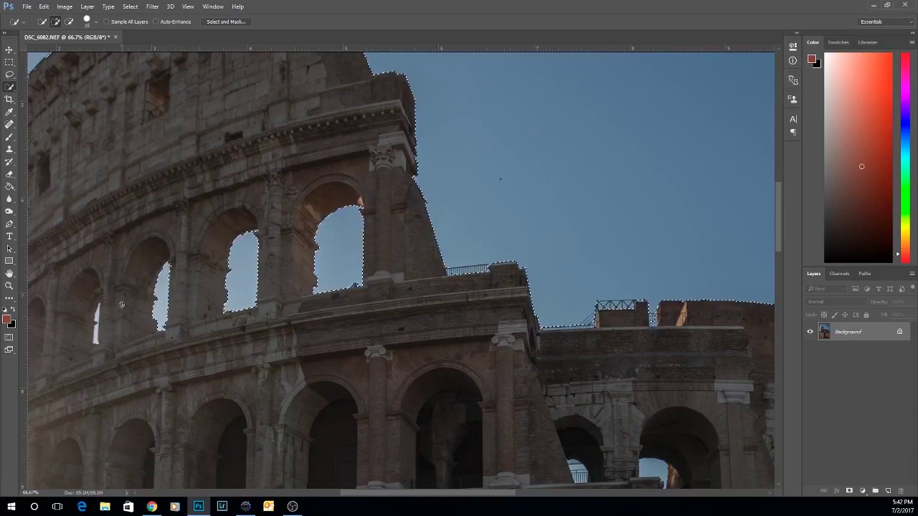
key(bracketleft)
key(bracketleft)
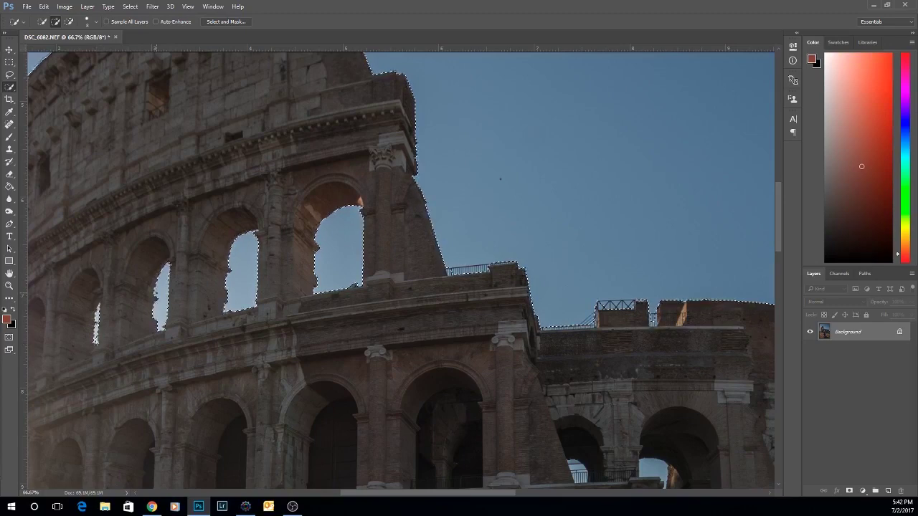
Add the sky visible through the window and arch openings of the Colosseum's lower curved wall to the selection
key(ctrl+minus)
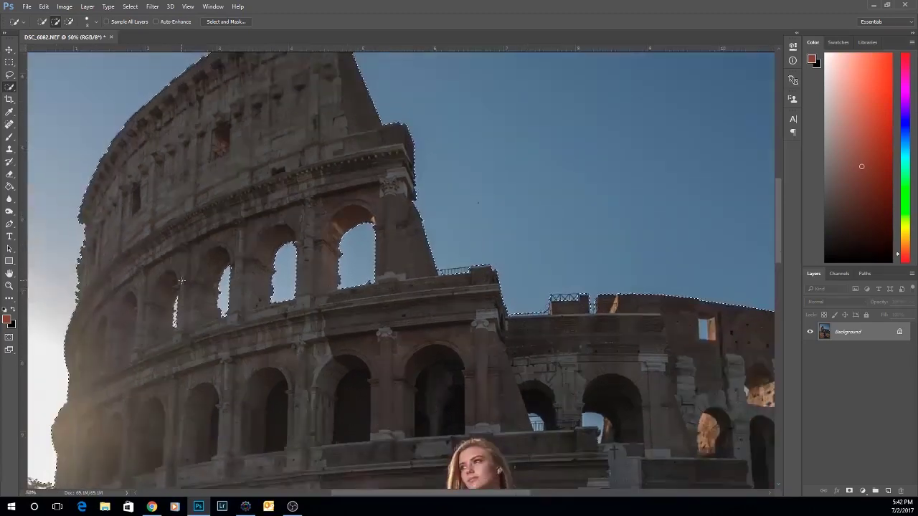
key(ctrl+minus)
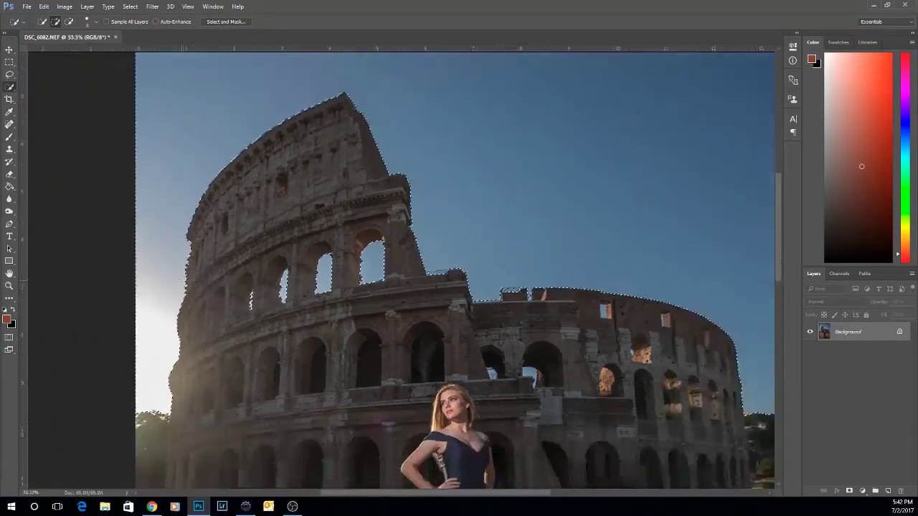
drag(590, 301, 439, 256)
key(ctrl+plus)
key(ctrl+plus)
click(505, 300)
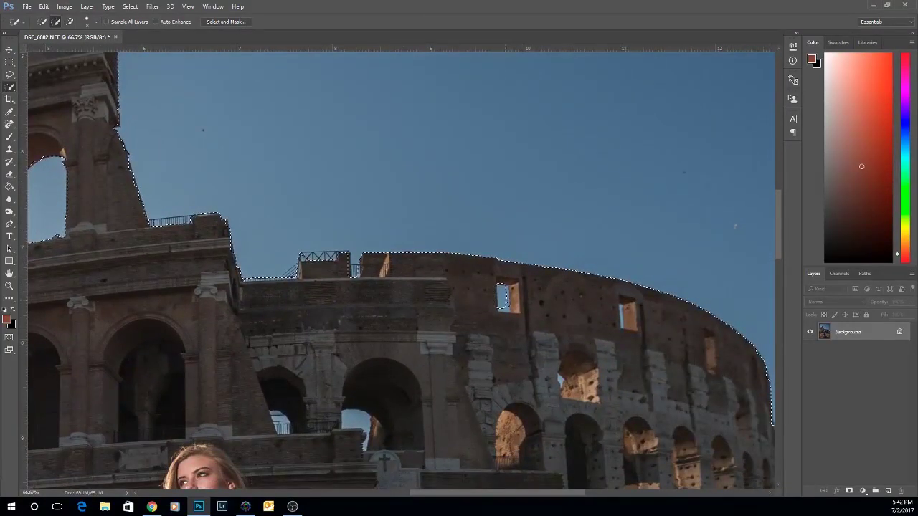
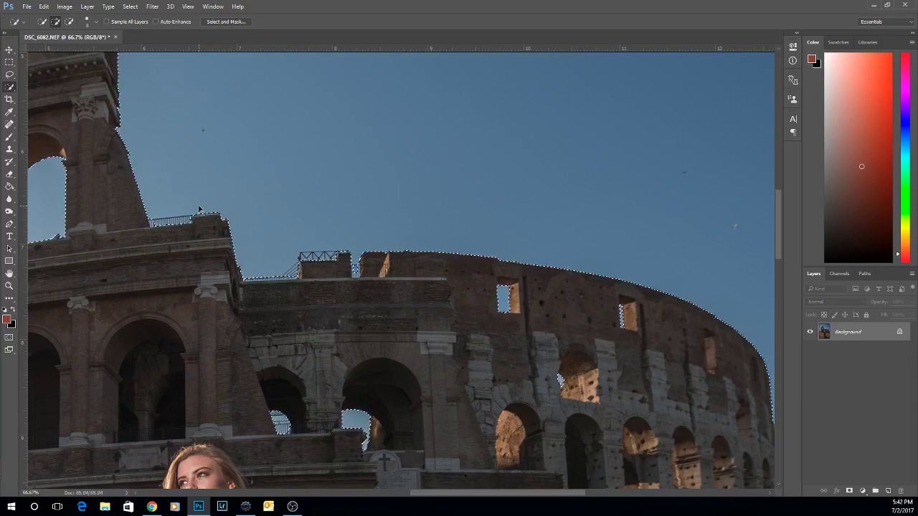
Invert the sky selection so the Colosseum, model and ground are selected, and open it in Select and Mask
key(ctrl+minus)
key(ctrl+minus)
key(ctrl+minus)
key(ctrl+minus)
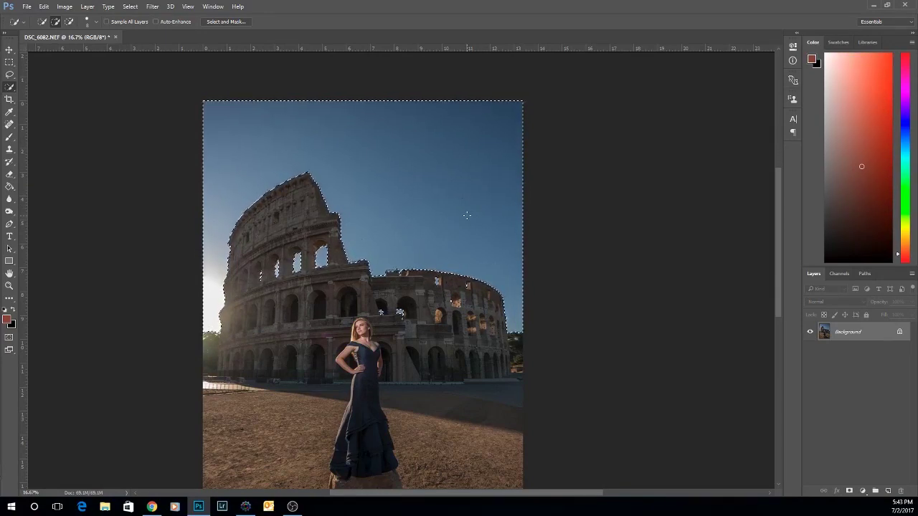
right_click(357, 188)
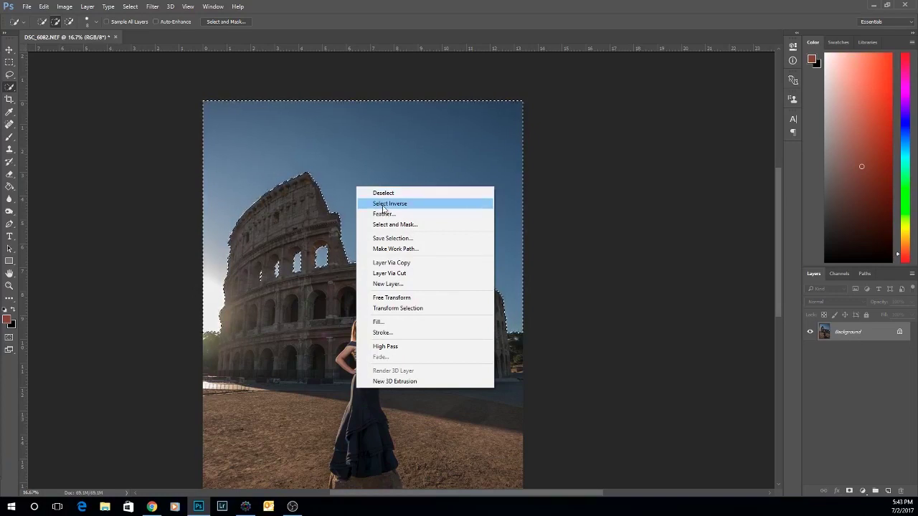
click(384, 206)
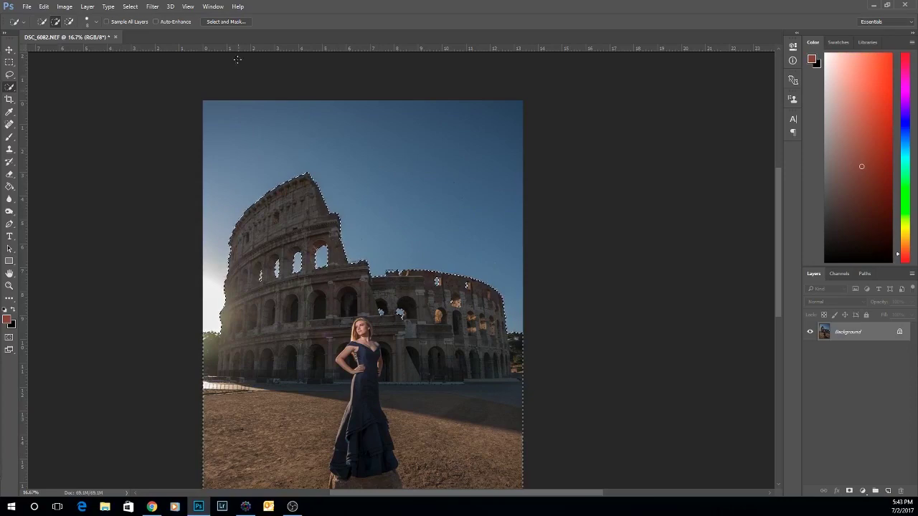
click(226, 21)
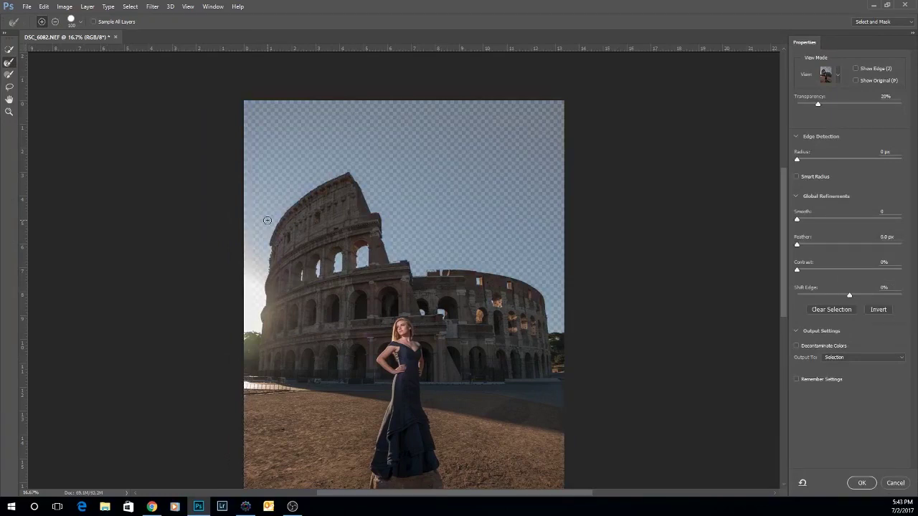
Refine the selection edge along the railings on top of the Colosseum wall with a 10 px Refine Edge brush
key(bracketleft)
key(bracketleft)
key(bracketleft)
key(bracketleft)
key(bracketleft)
scroll(427, 241, up, 4)
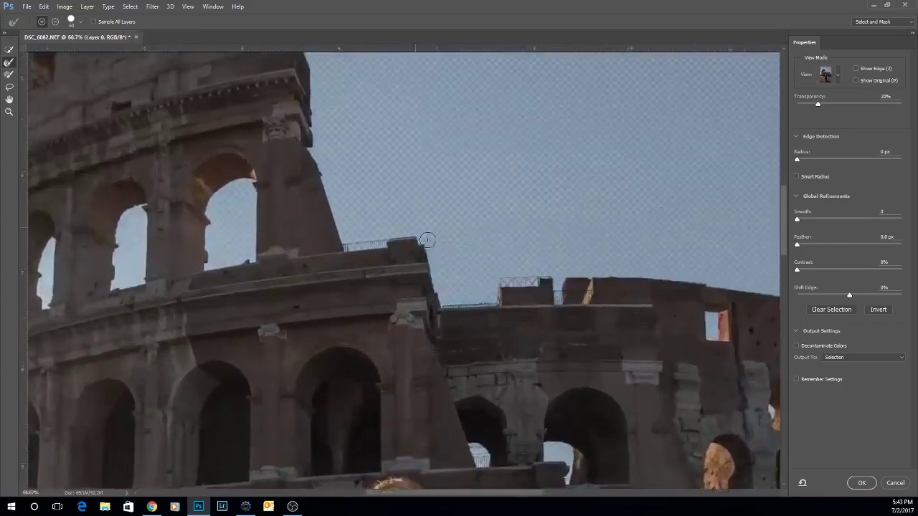
key(ctrl+plus)
drag(563, 255, 445, 234)
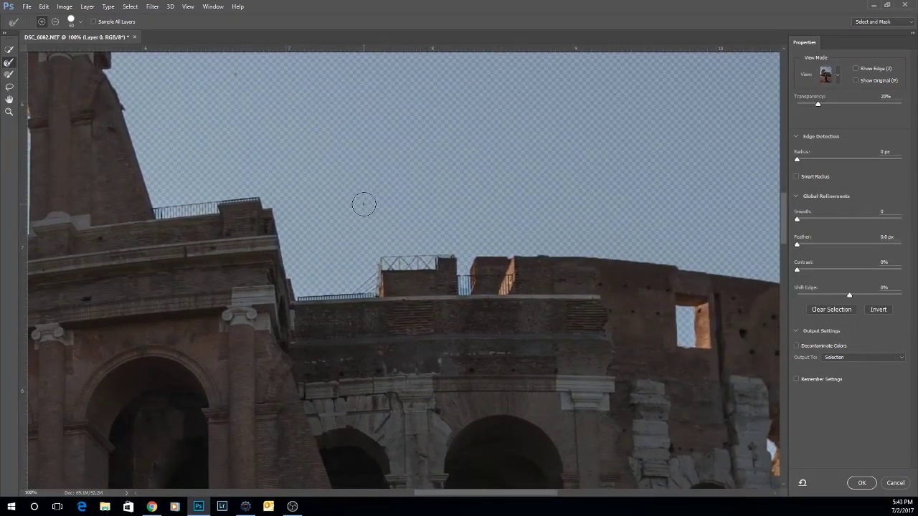
key(bracketleft)
key(bracketleft)
key(bracketleft)
key(bracketleft)
key(bracketleft)
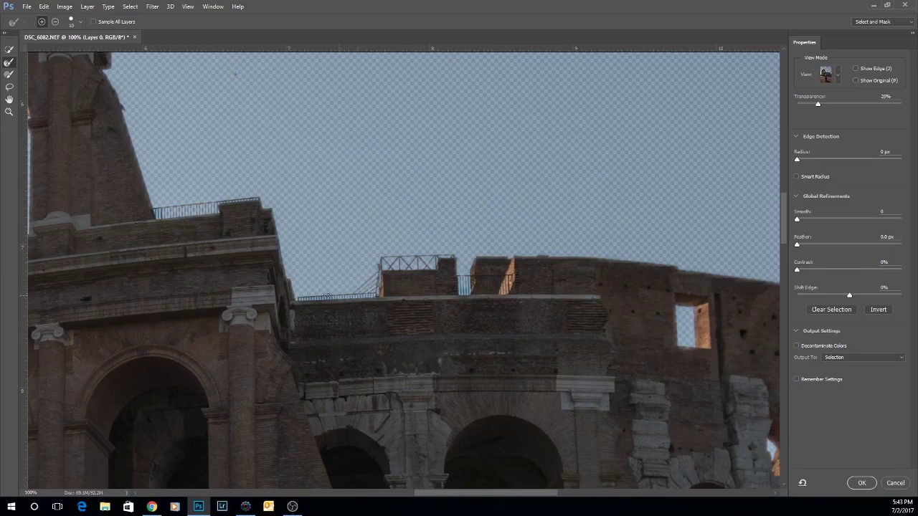
mouse_move(469, 277)
mouse_down()
mouse_move(465, 292)
mouse_move(481, 229)
mouse_move(462, 262)
mouse_up()
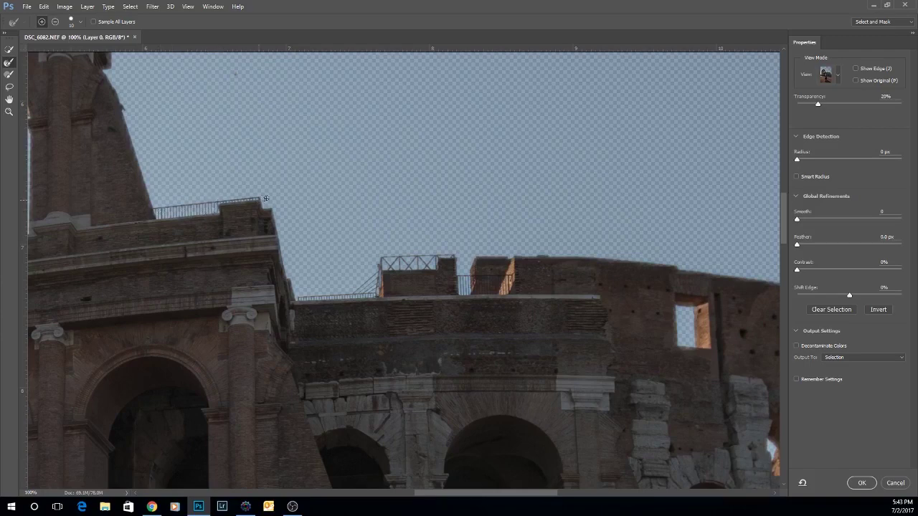
Refine the selection edge around the sky in the widest upper arch with a 40 px Refine Edge brush
drag(174, 125, 237, 211)
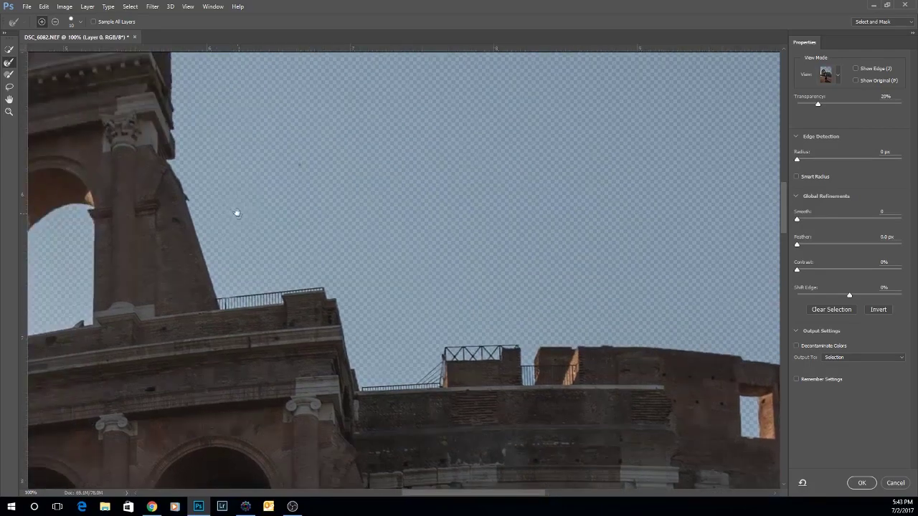
key(bracketright)
key(bracketright)
key(bracketright)
mouse_move(61, 239)
mouse_down()
mouse_move(190, 229)
mouse_move(198, 203)
mouse_move(175, 226)
mouse_move(173, 296)
mouse_up()
key(bracketright)
key(bracketright)
key(bracketright)
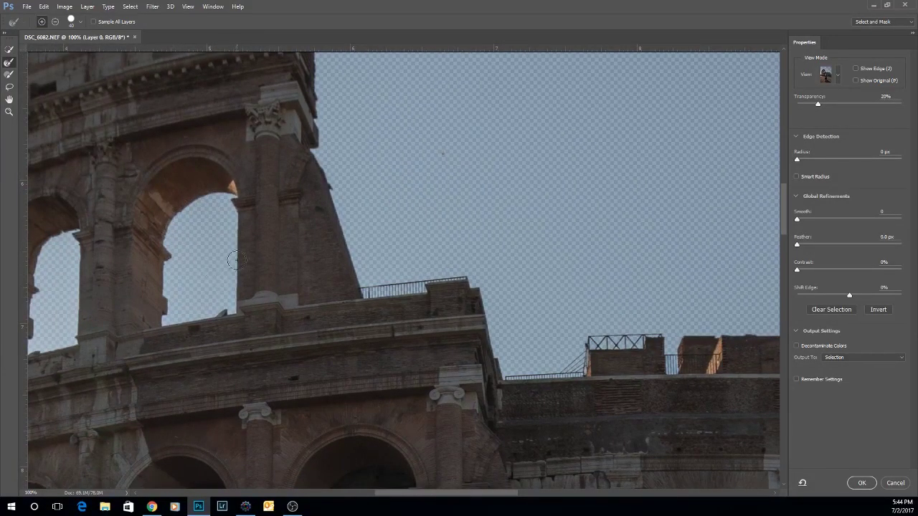
drag(187, 258, 277, 236)
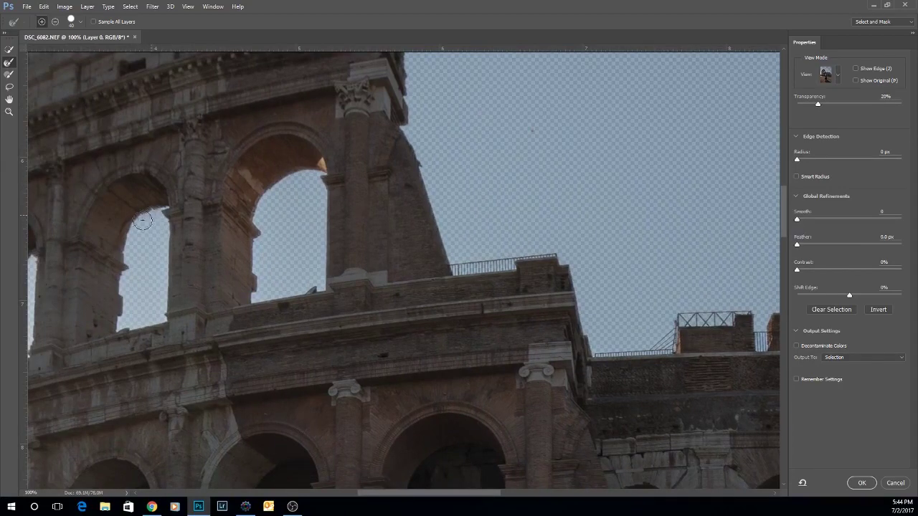
Refine the selection edges in the narrower upper arches of the tall wall, reducing the Refine Edge brush for the tighter openings
mouse_move(144, 223)
mouse_down()
mouse_move(128, 297)
mouse_move(163, 310)
mouse_move(174, 273)
mouse_move(299, 248)
mouse_up()
key(bracketleft)
key(bracketleft)
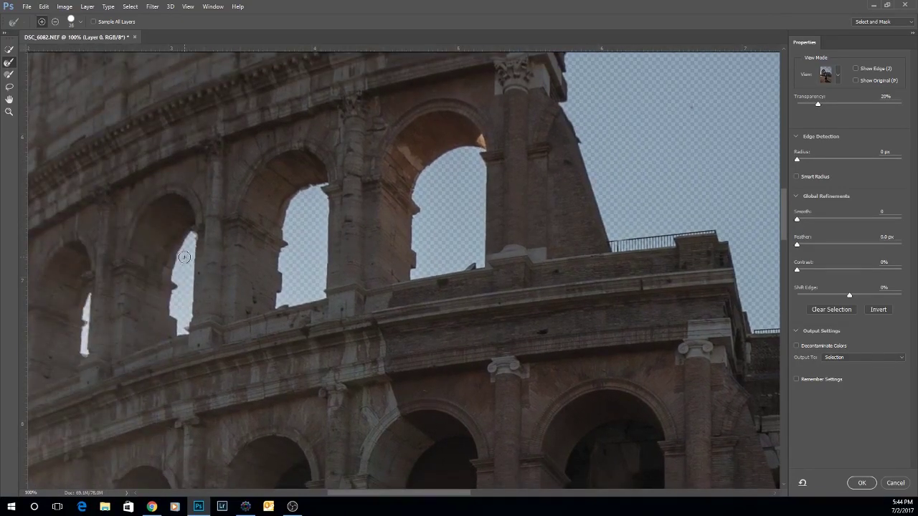
mouse_move(192, 249)
mouse_down()
mouse_move(187, 321)
mouse_move(178, 316)
mouse_move(180, 278)
mouse_move(195, 229)
mouse_up()
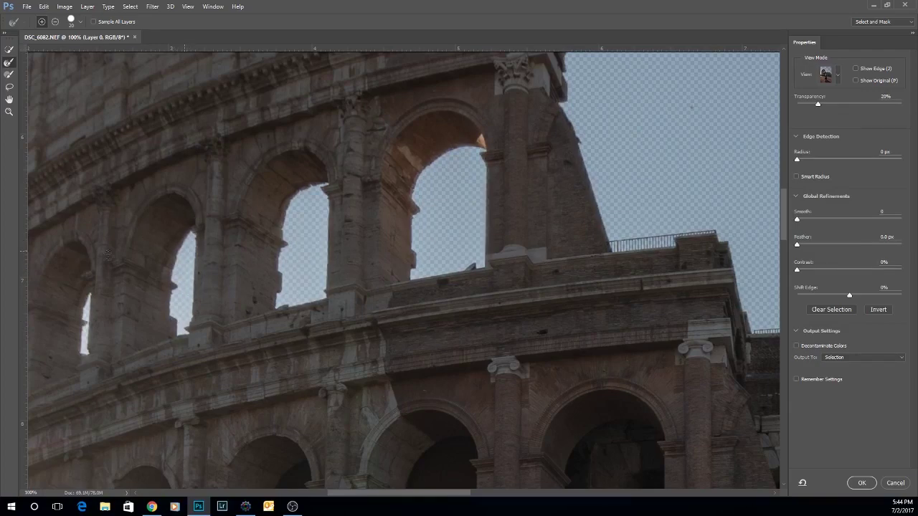
drag(127, 284, 261, 231)
key(bracketleft)
key(bracketleft)
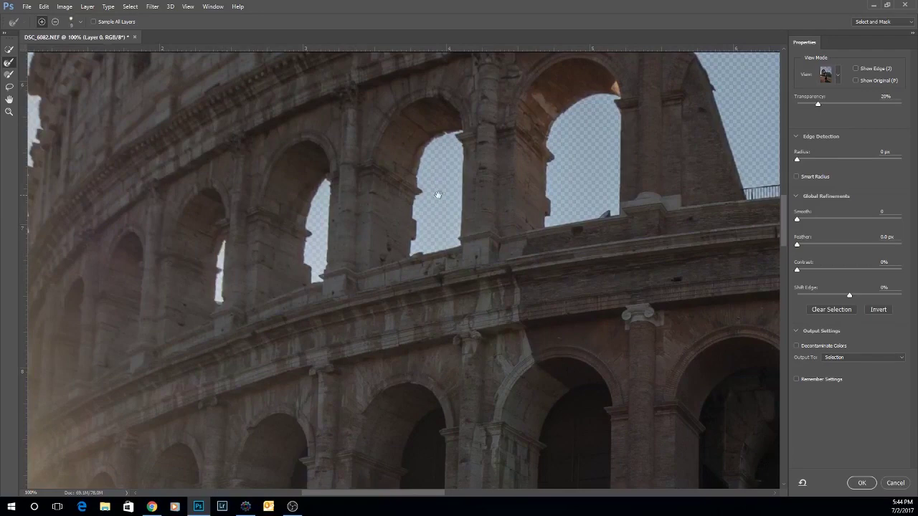
Refine the selection edges around the sky in the lower curved wall's window and arch openings, enlarging the brush for the big arch
scroll(436, 195, right, 10)
scroll(436, 195, up, 2)
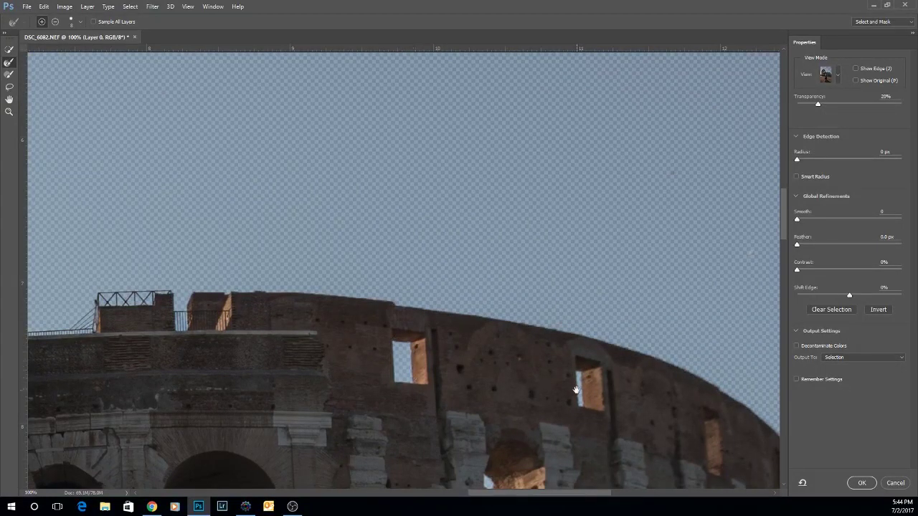
scroll(545, 383, down, 1)
scroll(538, 366, right, 2)
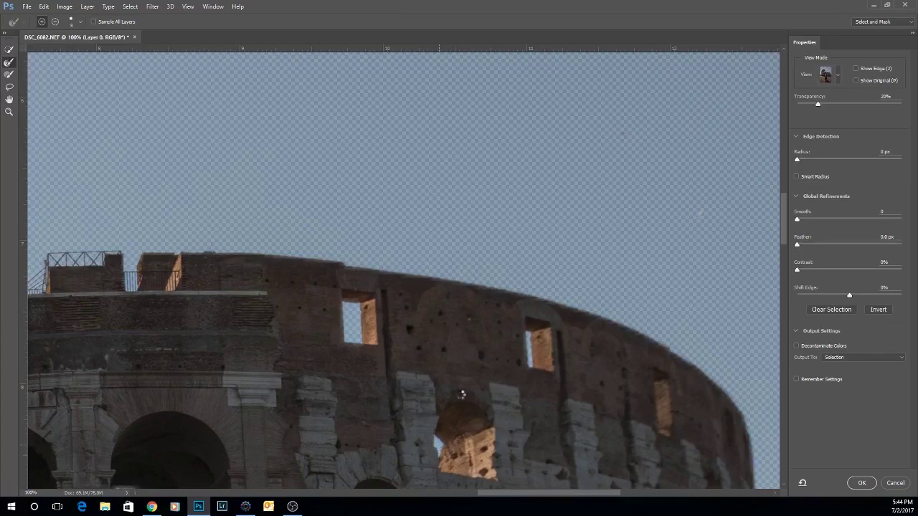
scroll(423, 319, down, 4)
scroll(423, 319, left, 4)
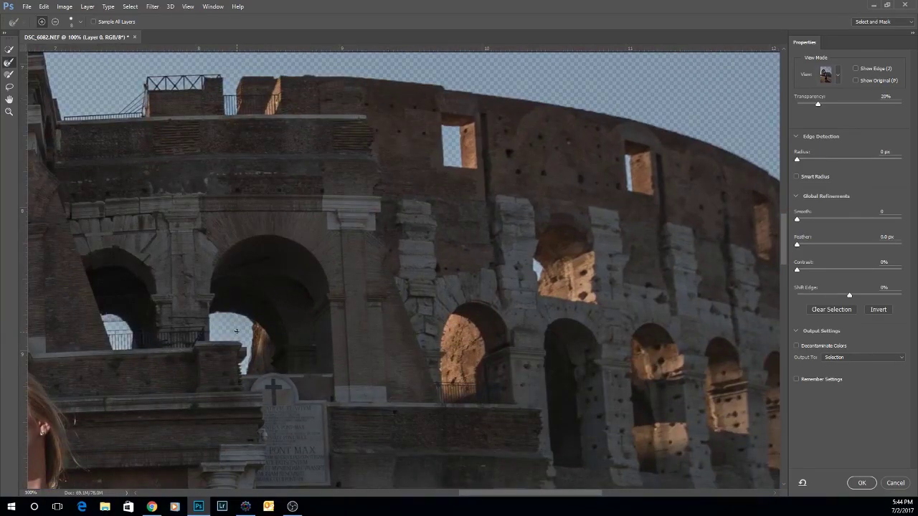
key(bracketright)
key(bracketright)
key(bracketright)
key(bracketright)
key(bracketright)
mouse_move(247, 331)
mouse_down()
mouse_move(216, 315)
mouse_move(242, 321)
mouse_up()
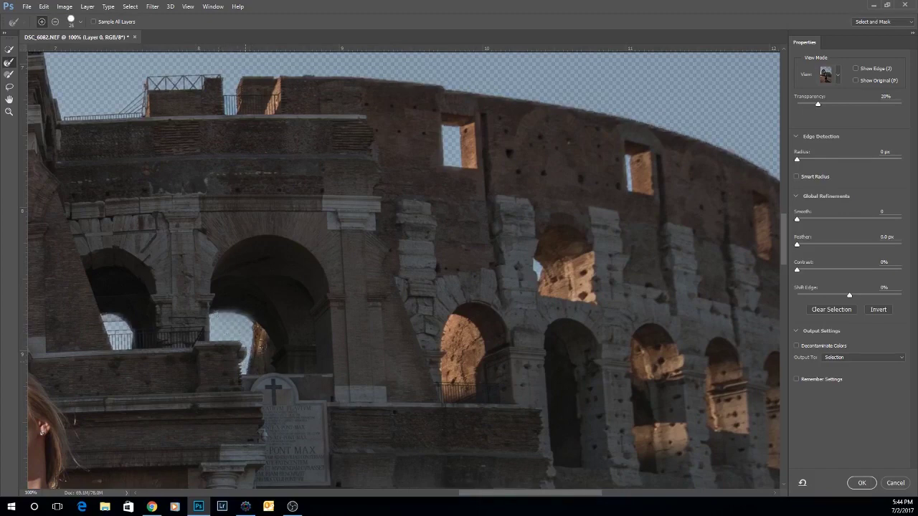
key(bracketleft)
key(ctrl+minus)
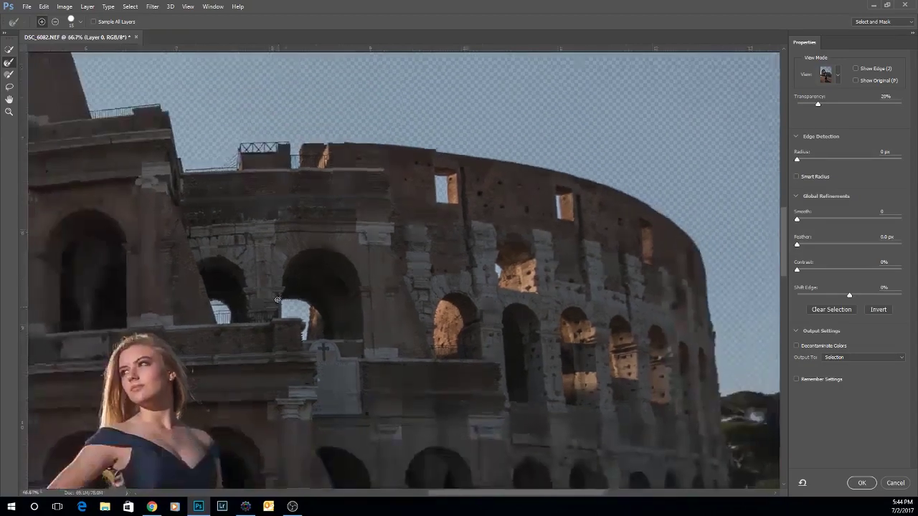
Output the refined selection as a New Layer with Layer Mask and apply it
key(ctrl+minus)
key(ctrl+minus)
key(ctrl+minus)
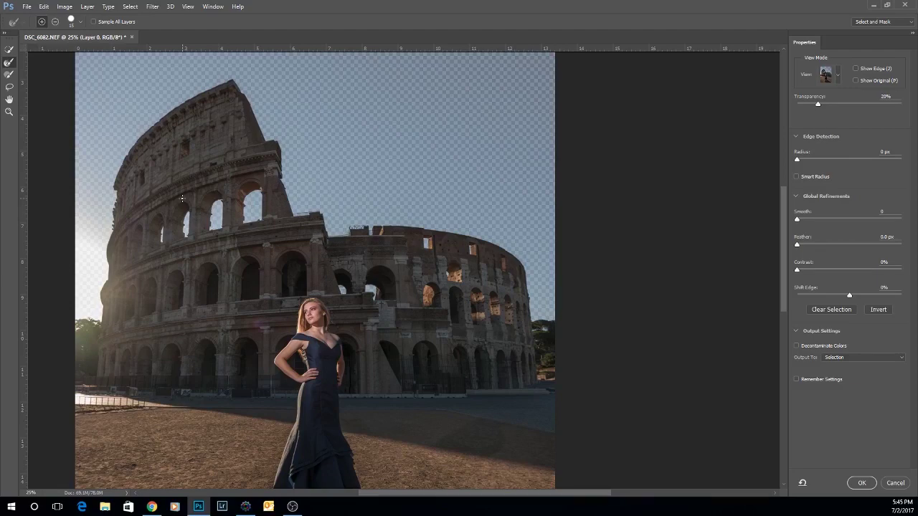
click(843, 358)
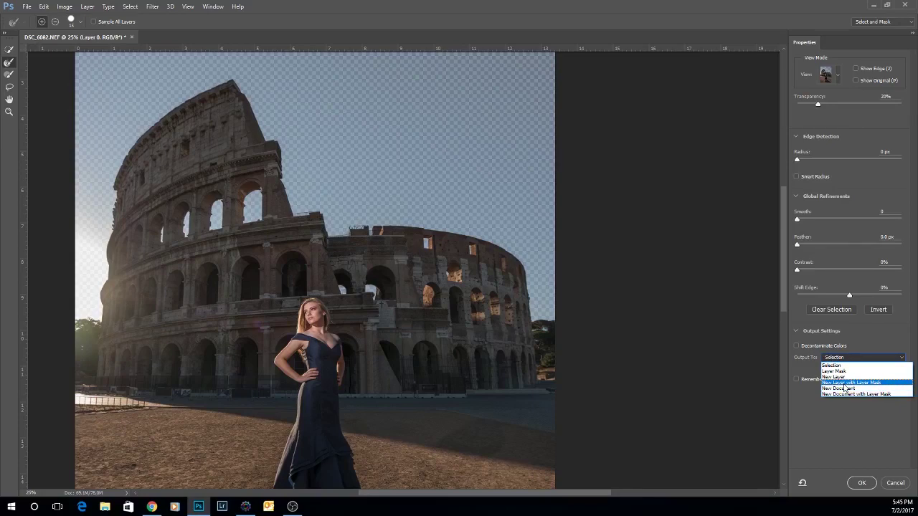
click(845, 384)
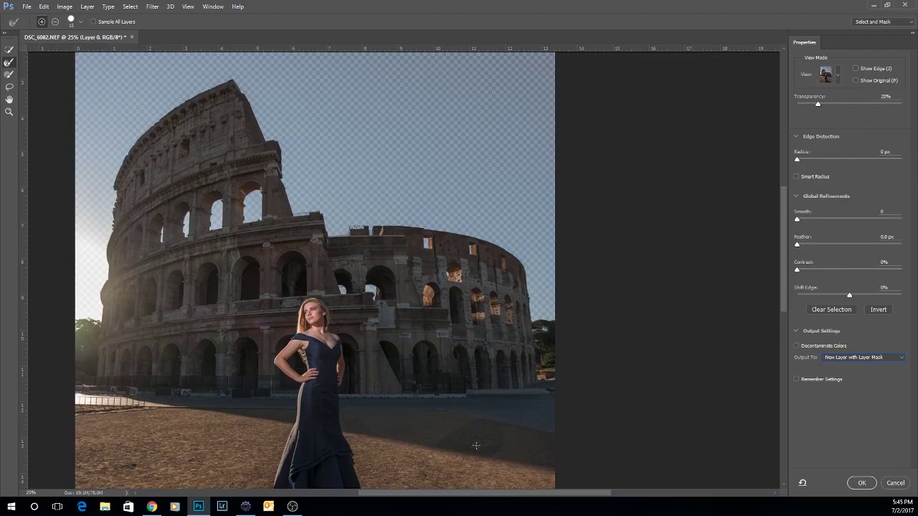
click(863, 483)
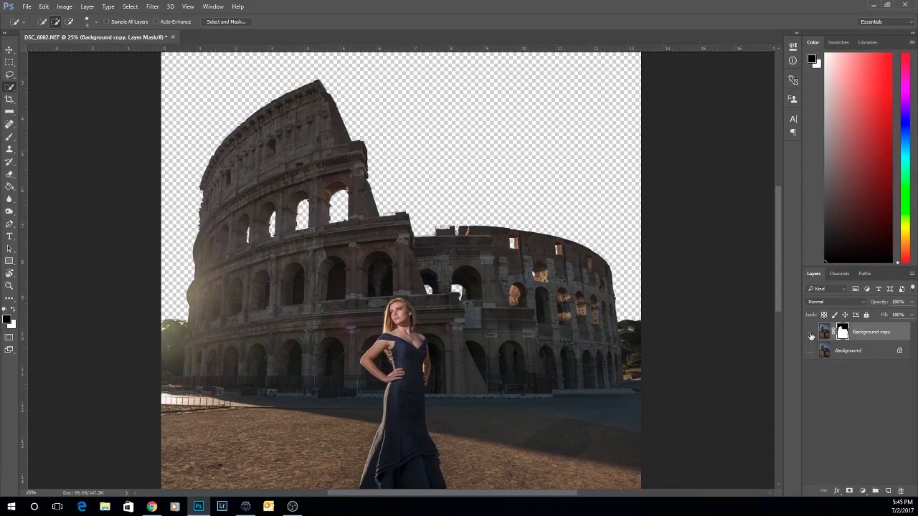
Toggle the masked Background copy layer off and on to check the cut-out of the whole portrait
click(811, 336)
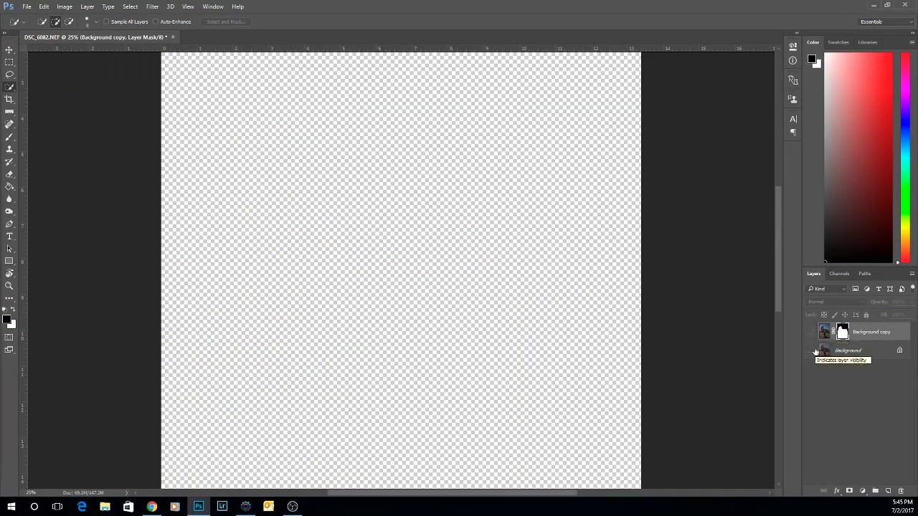
click(811, 334)
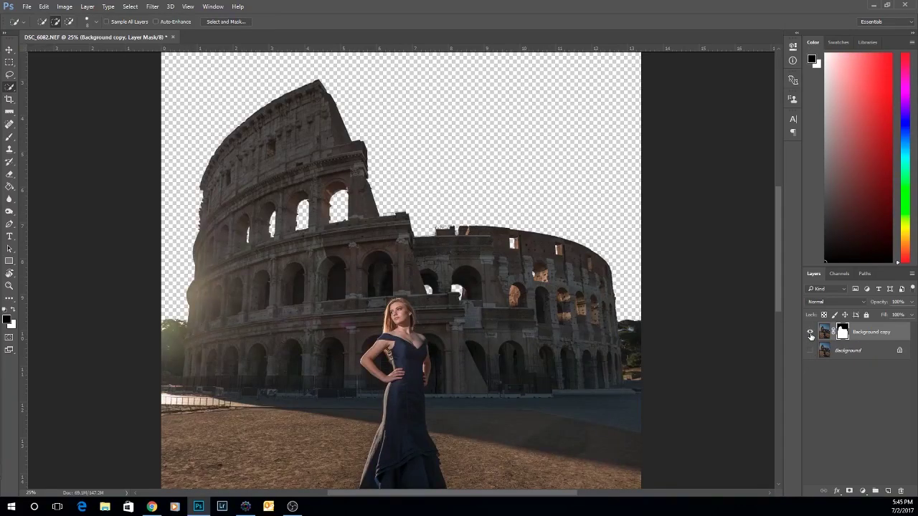
key(ctrl+minus)
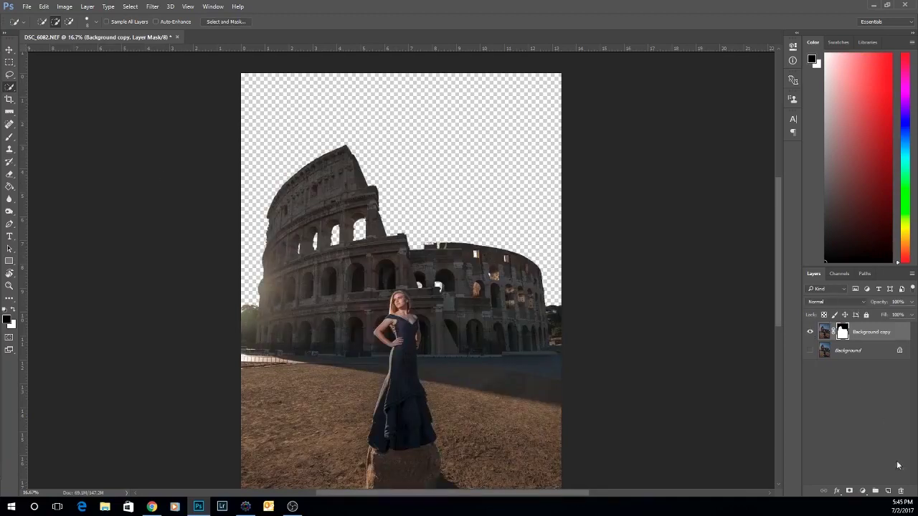
Add a new layer beneath the masked Background copy and fill it with the reddish-brown foreground colour
click(888, 491)
drag(875, 349, 861, 345)
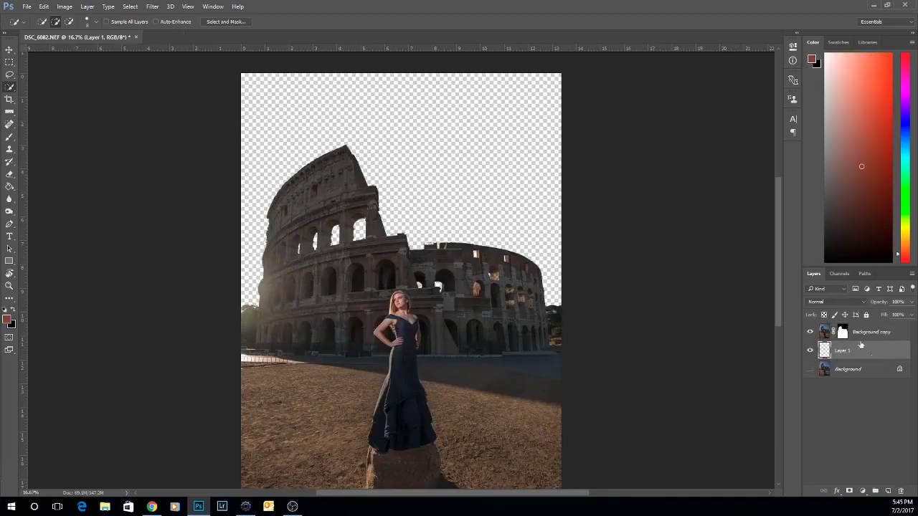
click(9, 186)
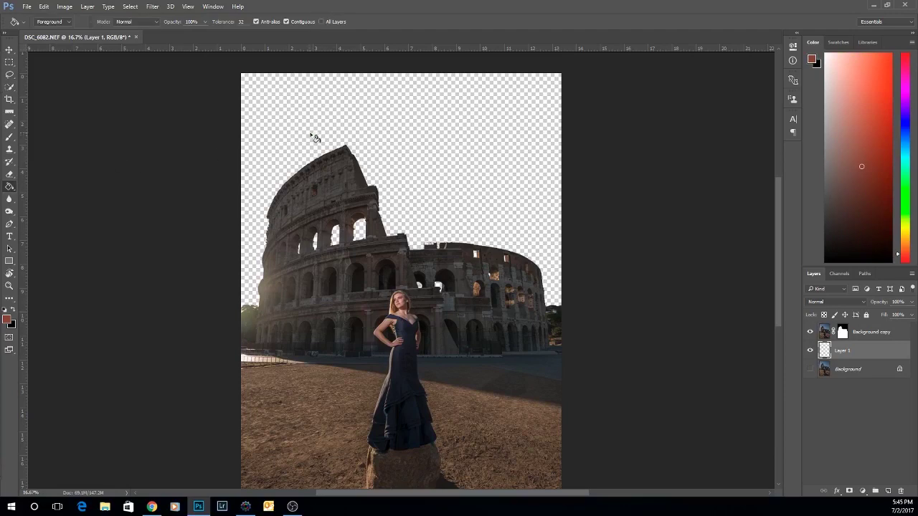
click(312, 134)
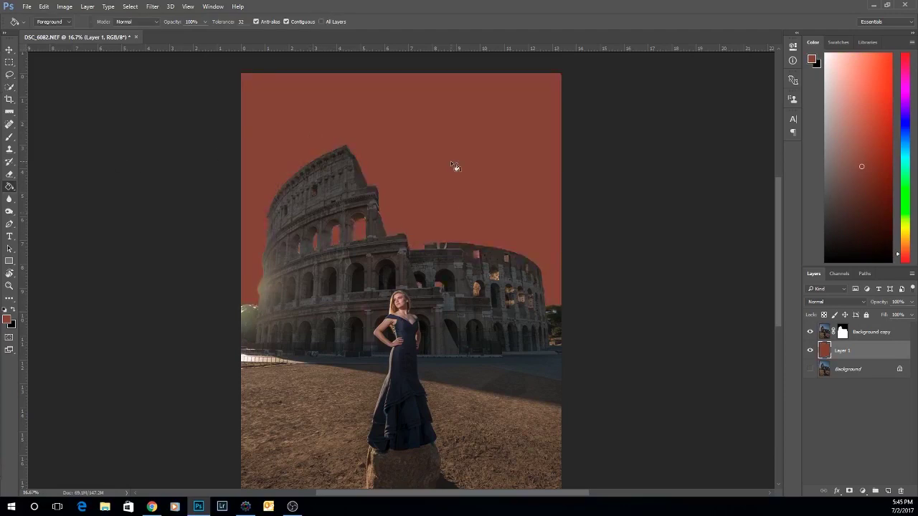
Set the foreground colour to neutral gray 606060 and refill the layer behind the Colosseum with it
key(ctrl+plus)
key(ctrl+plus)
key(ctrl+plus)
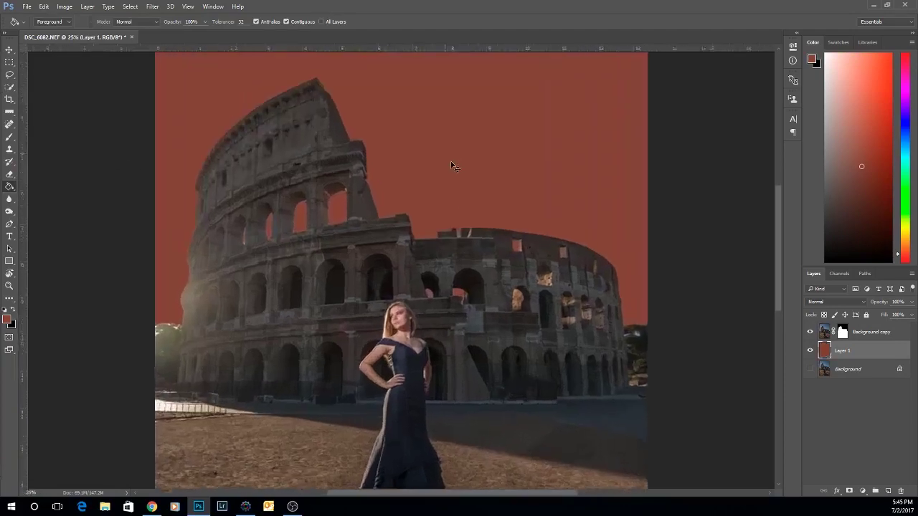
key(ctrl+plus)
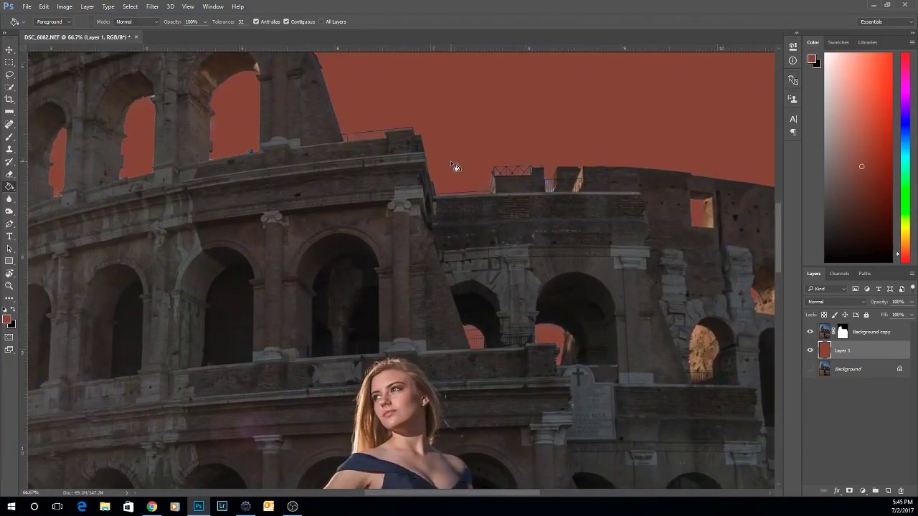
key(ctrl+plus)
drag(497, 159, 461, 208)
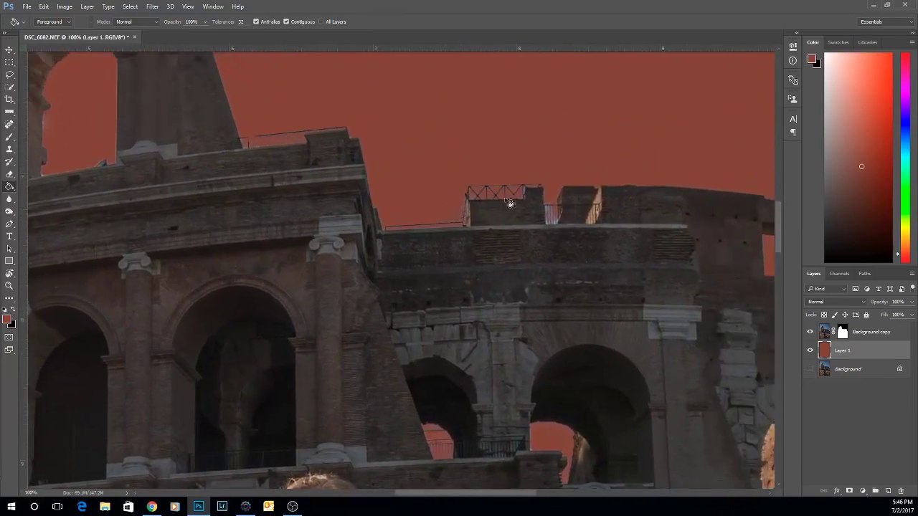
click(7, 320)
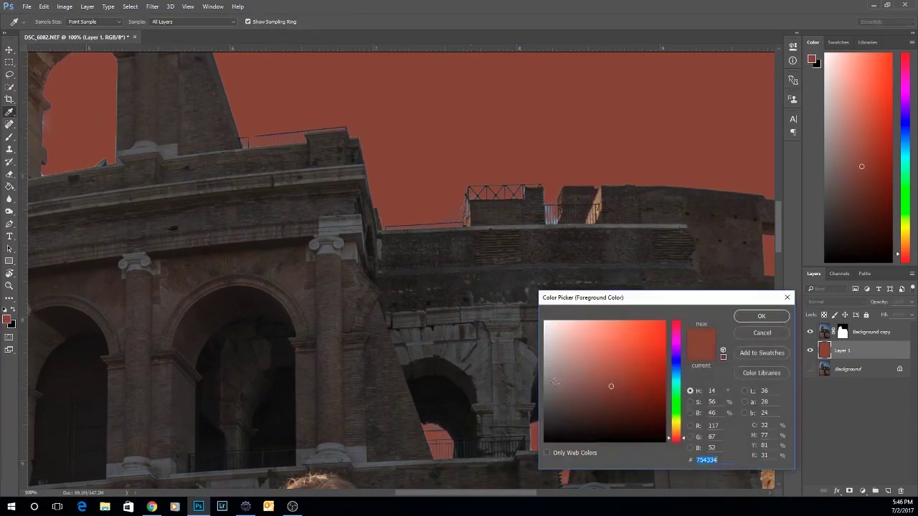
mouse_move(550, 380)
mouse_down()
mouse_move(542, 378)
mouse_move(543, 398)
mouse_up()
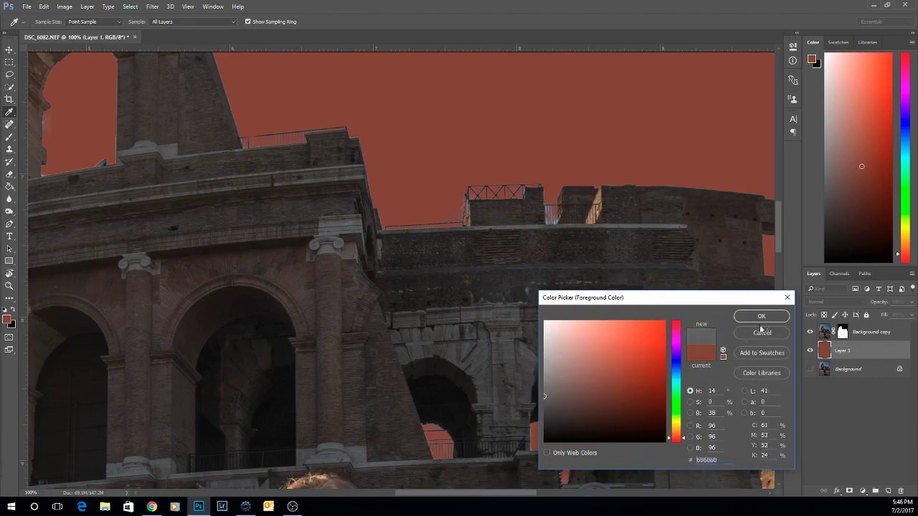
click(762, 316)
key(g)
click(495, 141)
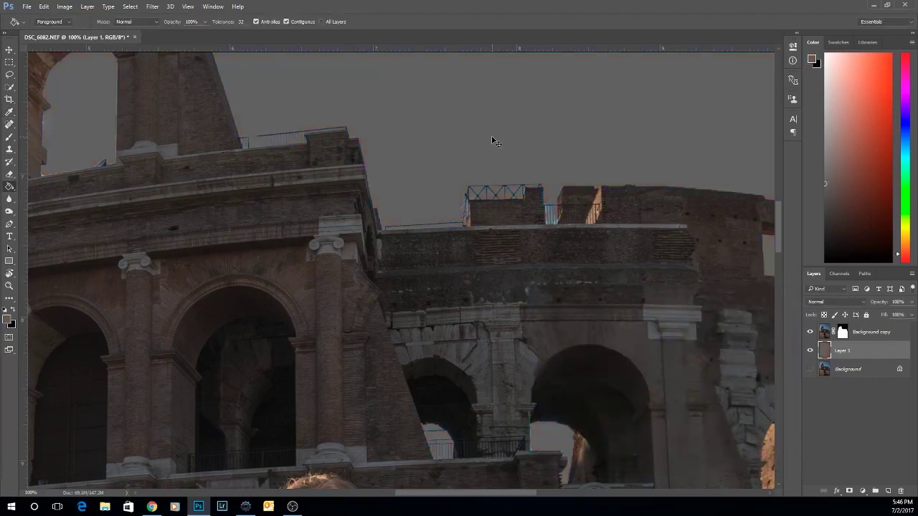
Inspect the cut-out edges along the Colosseum's upper rim, railings and window openings against the gray fill
drag(333, 160, 383, 237)
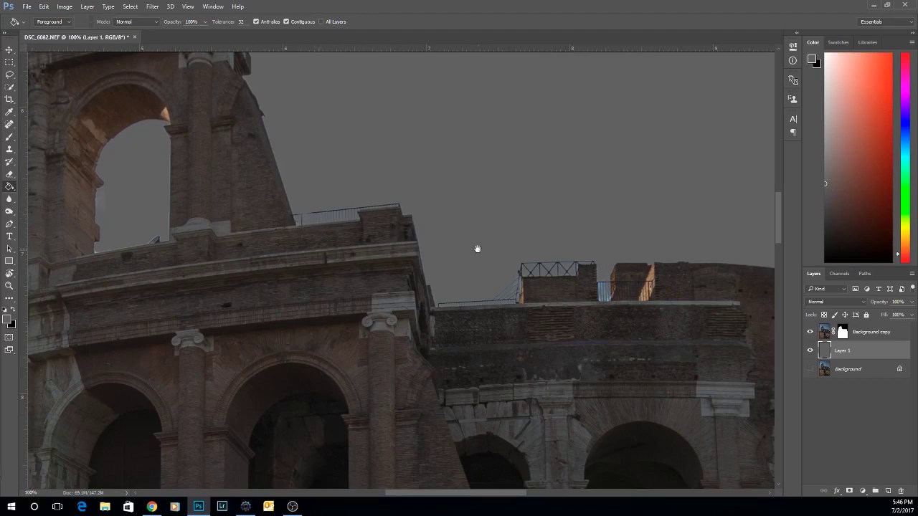
drag(478, 248, 370, 224)
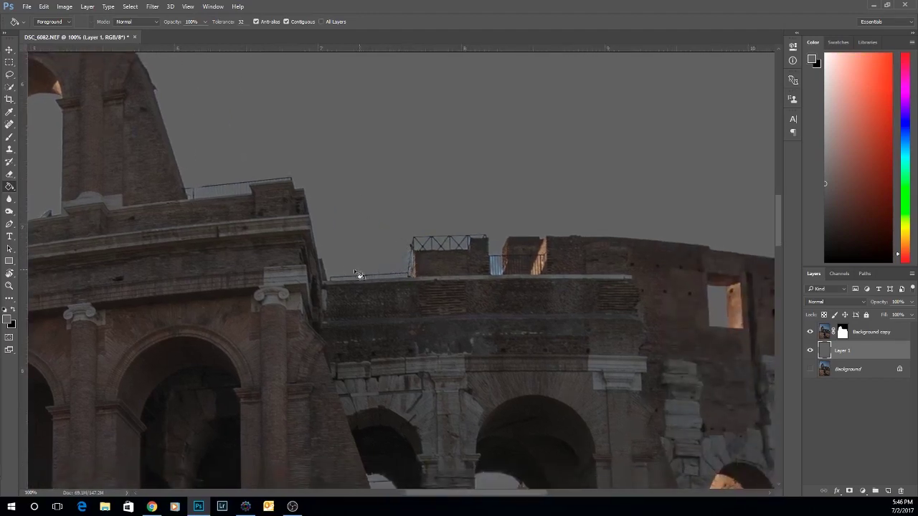
drag(495, 273, 371, 253)
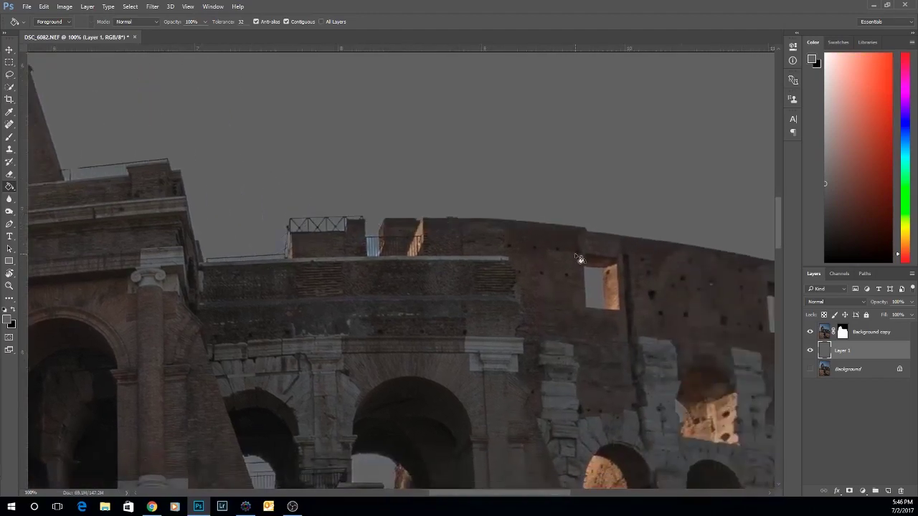
drag(579, 258, 320, 180)
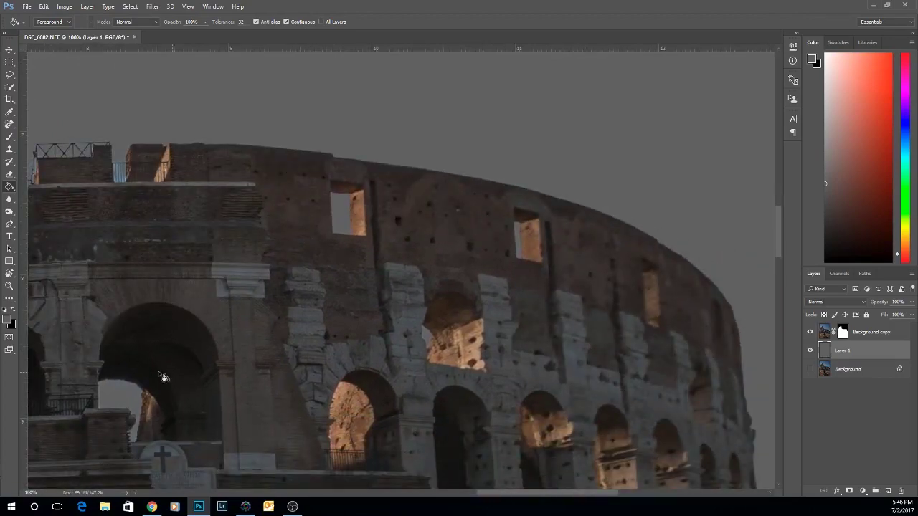
drag(145, 373, 232, 327)
drag(173, 223, 370, 320)
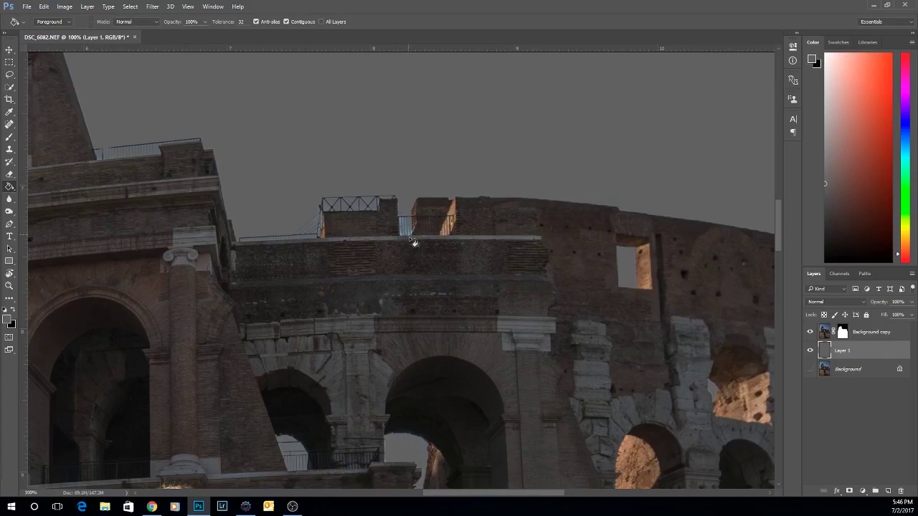
Delete the gray-filled Layer 1 beneath the masked Background copy
key(ctrl+minus)
key(ctrl+minus)
key(ctrl+minus)
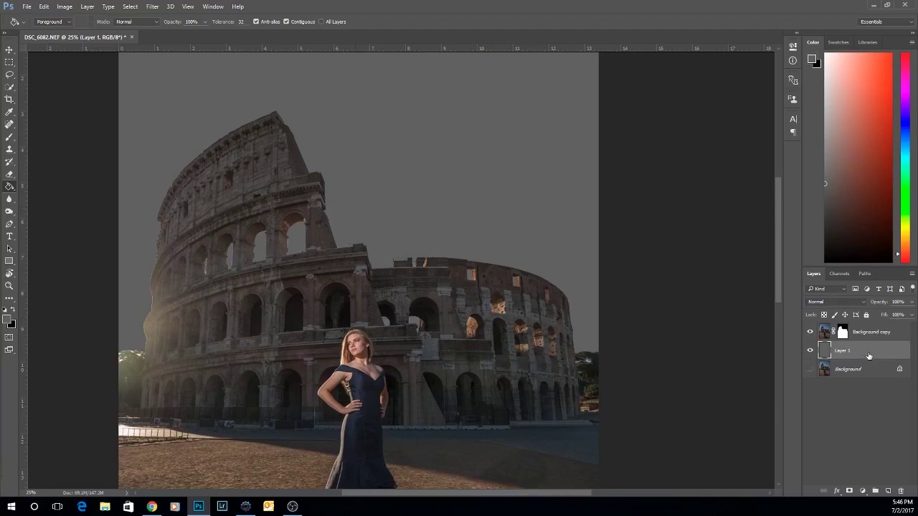
key(Delete)
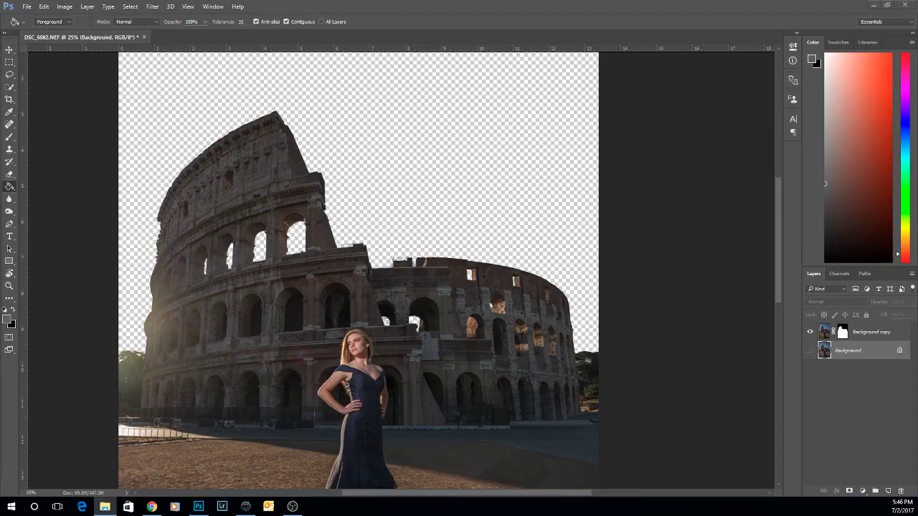
Bring up the Composite folder in File Explorer and look through its subfolders and images
drag(0, 93, 436, 66)
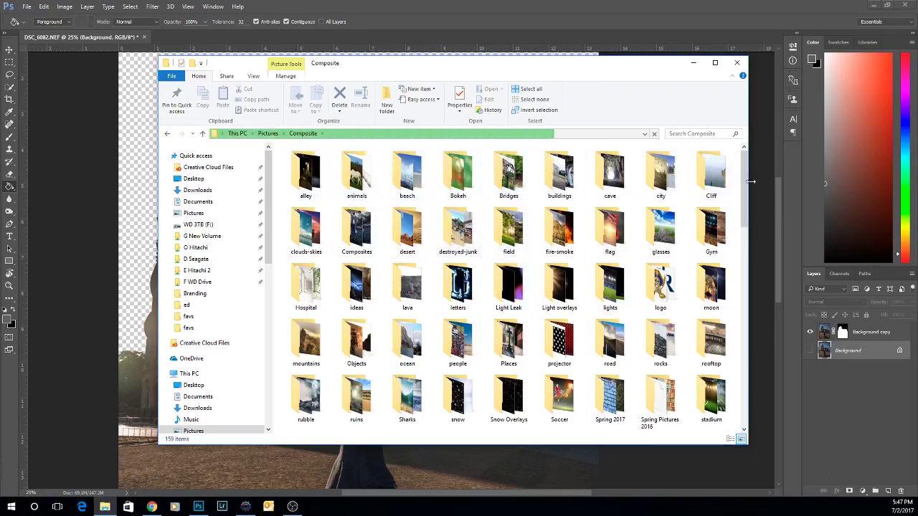
drag(745, 182, 744, 213)
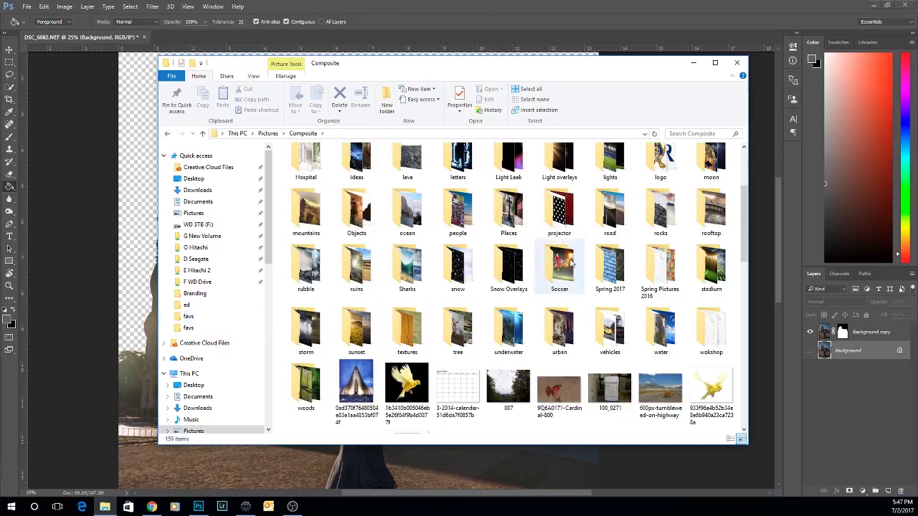
drag(742, 231, 739, 268)
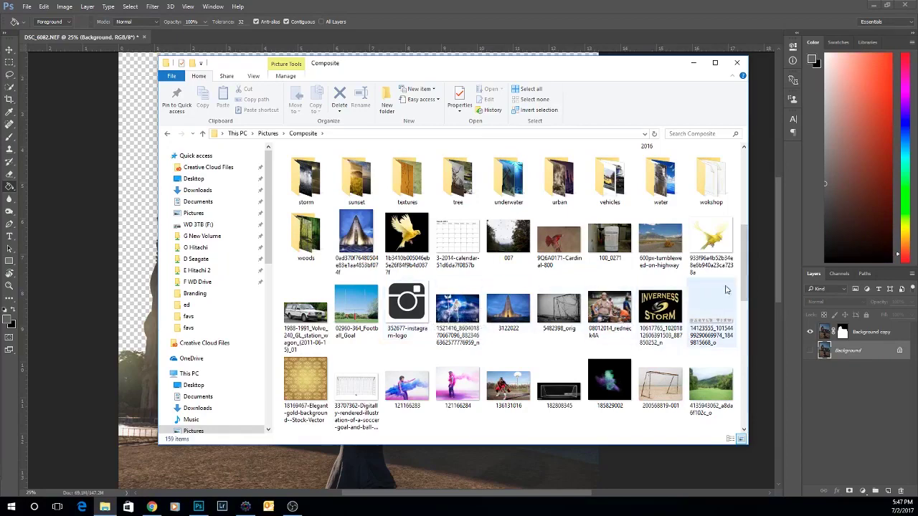
drag(741, 277, 742, 330)
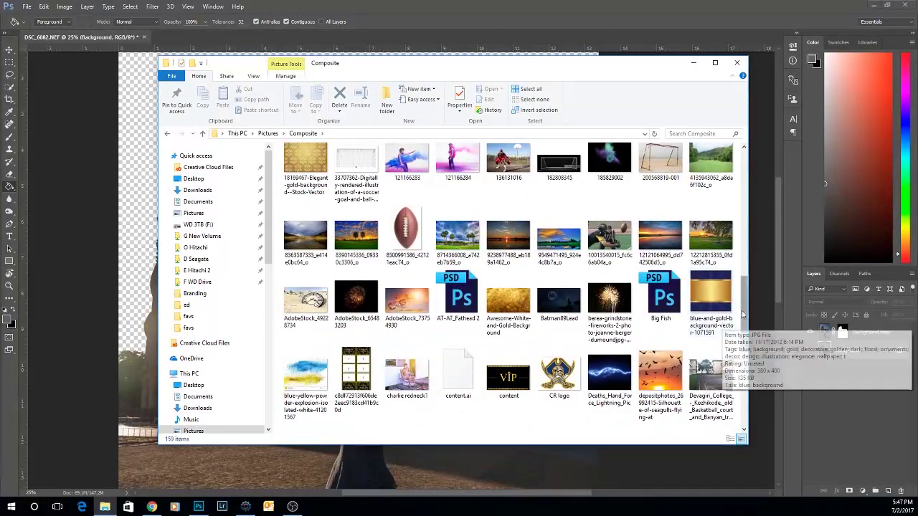
drag(743, 316, 743, 185)
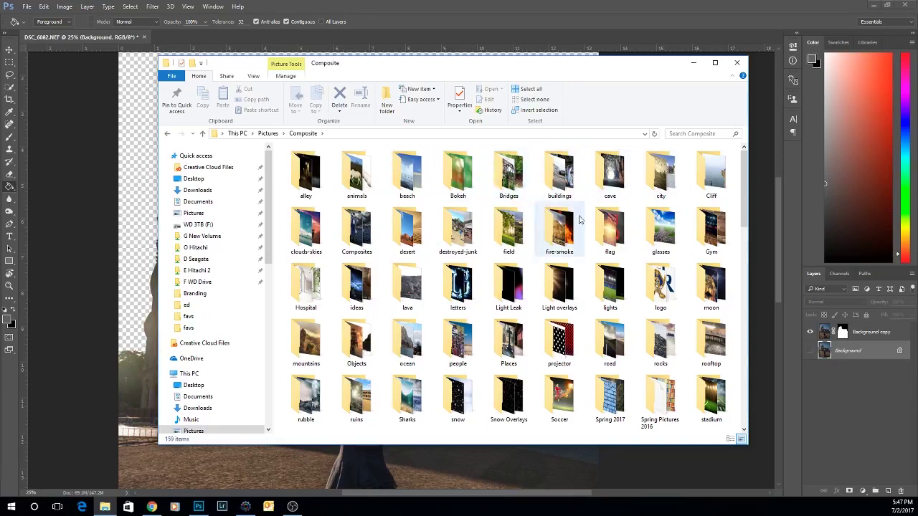
Look inside the fire-smoke and ruins folders, going back to Composite after each
double_click(548, 228)
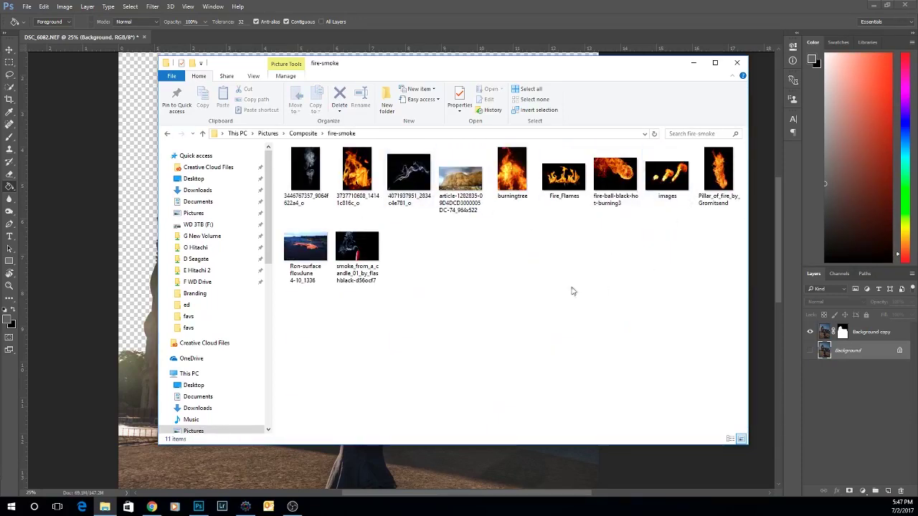
key(alt+Left)
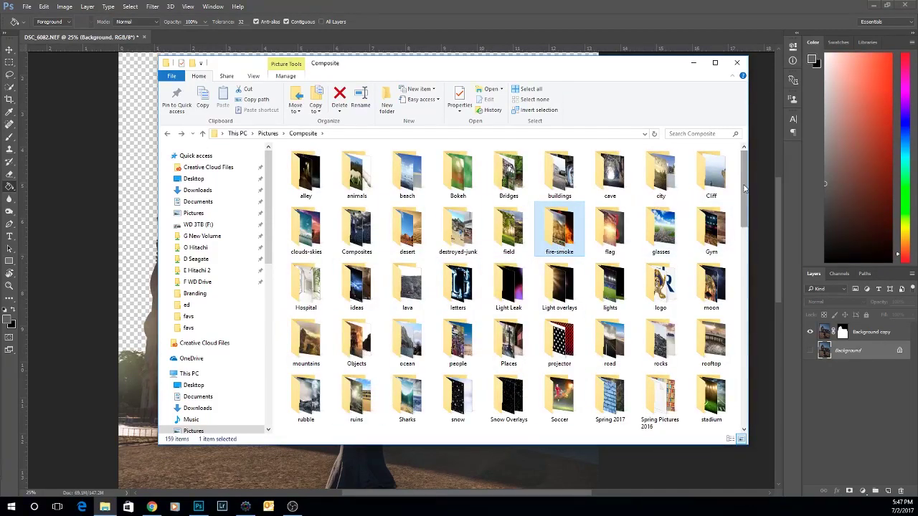
drag(742, 195, 742, 213)
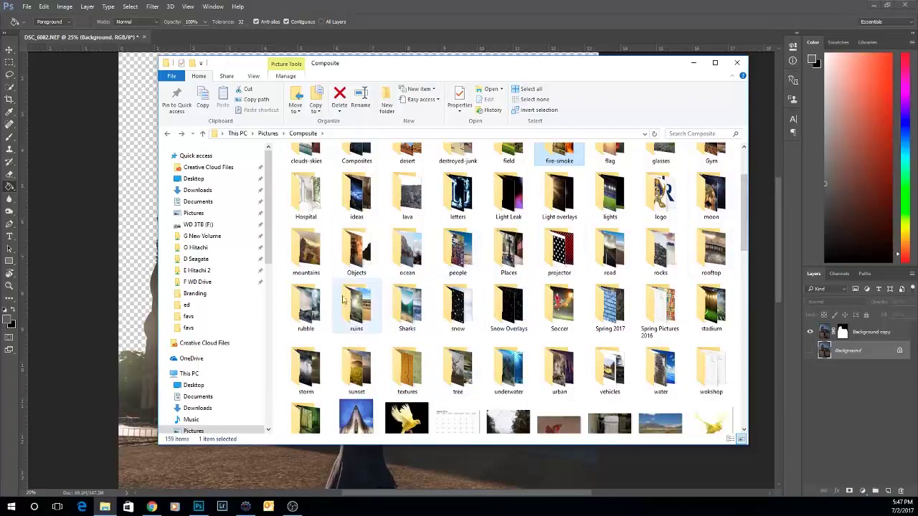
double_click(352, 323)
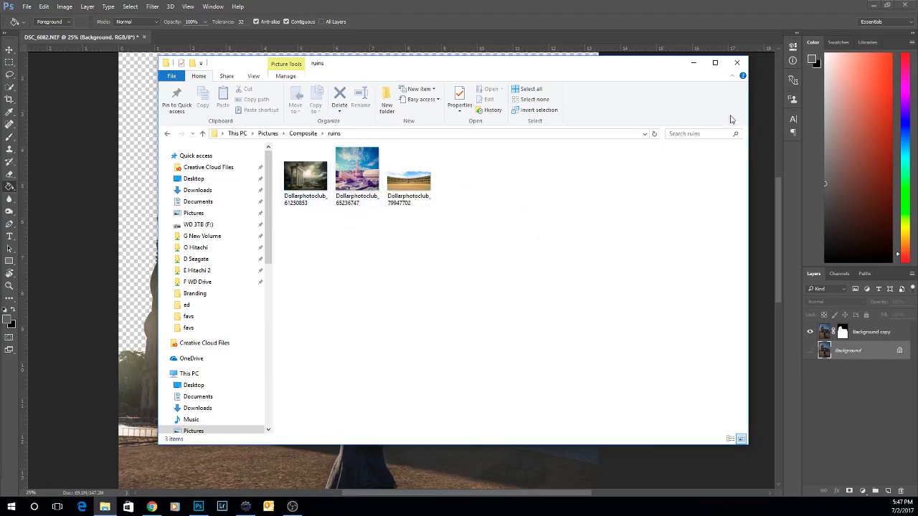
key(BackSpace)
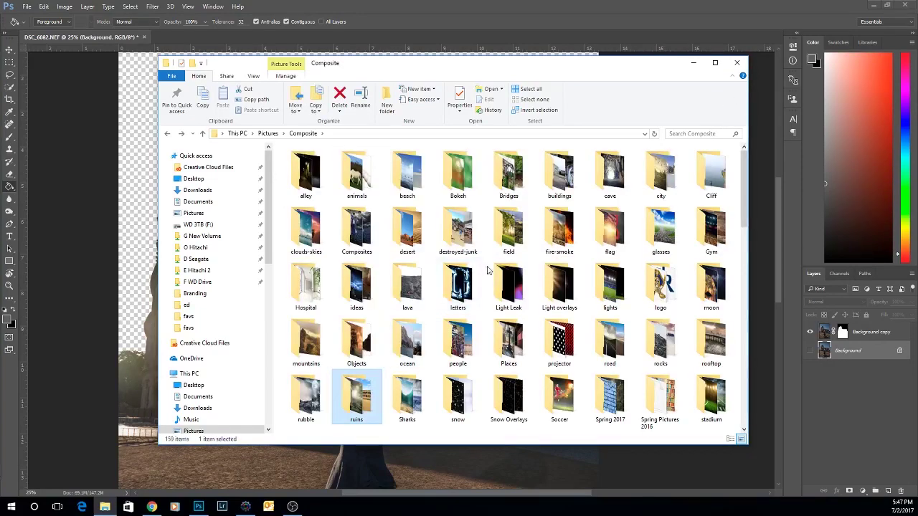
Check the beach folder's images, return to Composite and open the clouds-skies folder
scroll(652, 208, down, 1)
scroll(652, 208, up, 1)
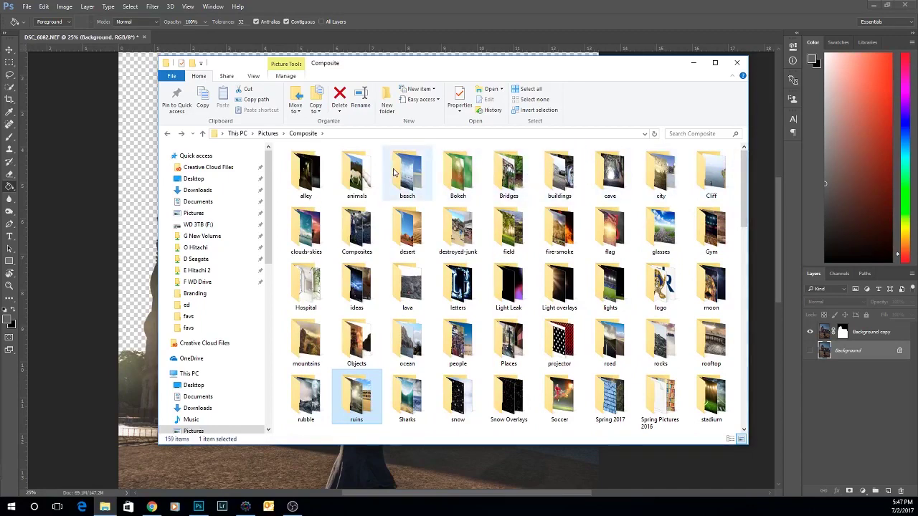
click(330, 231)
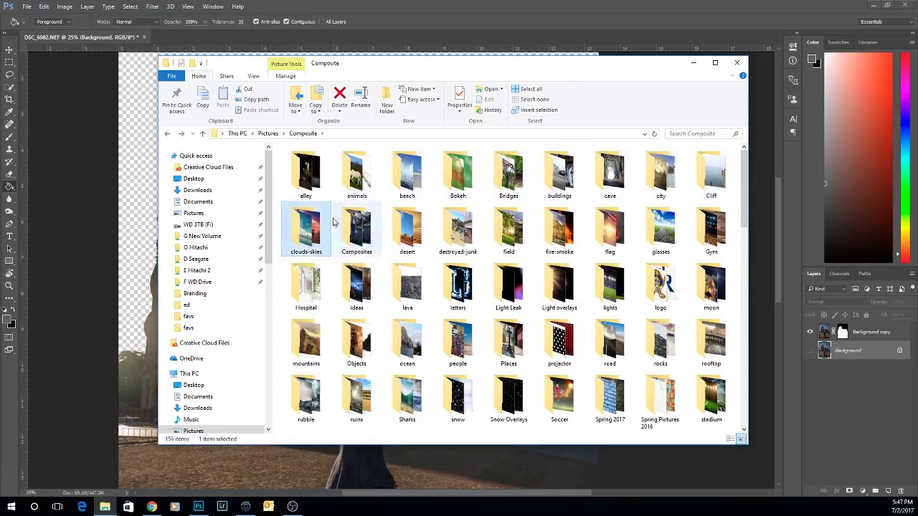
double_click(403, 188)
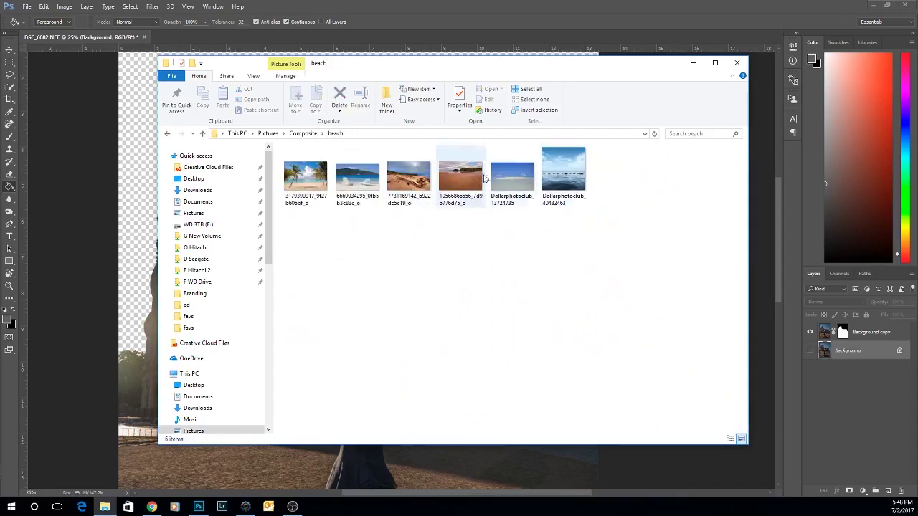
key(BackSpace)
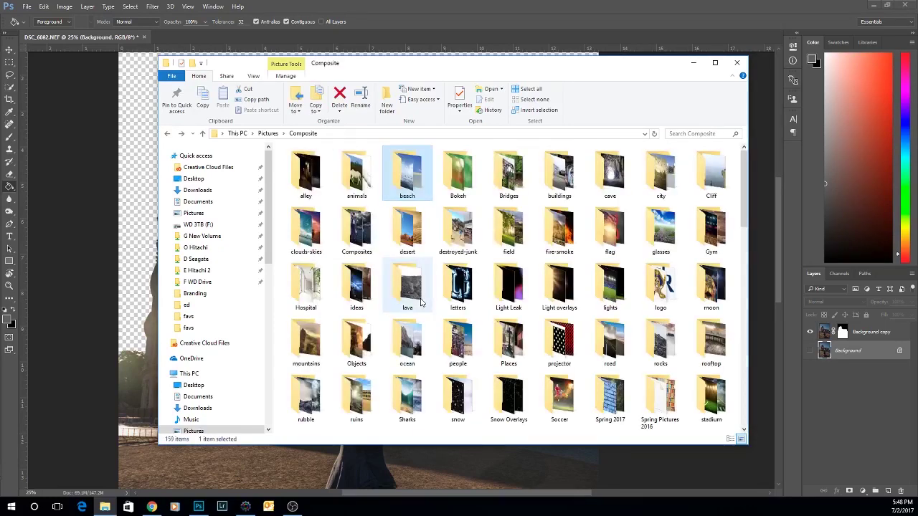
click(307, 228)
double_click(307, 228)
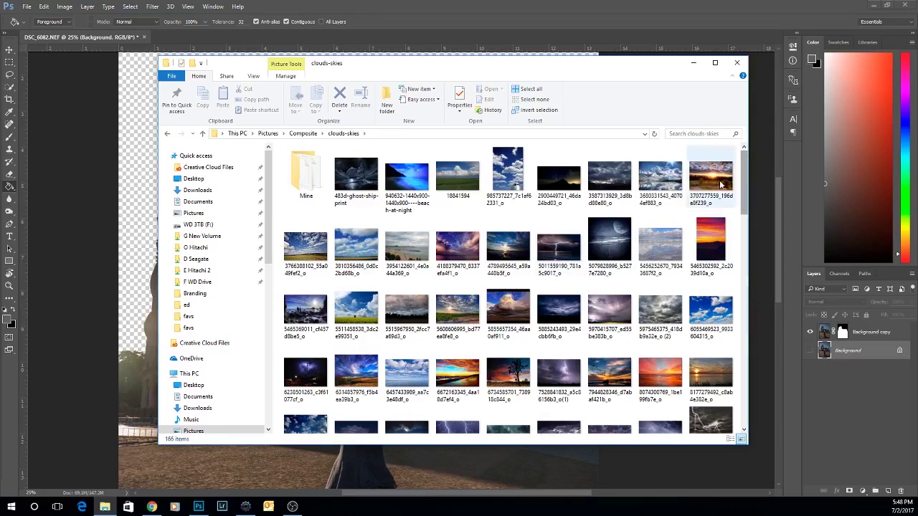
Return to Photoshop and make the original Background layer visible again
click(563, 9)
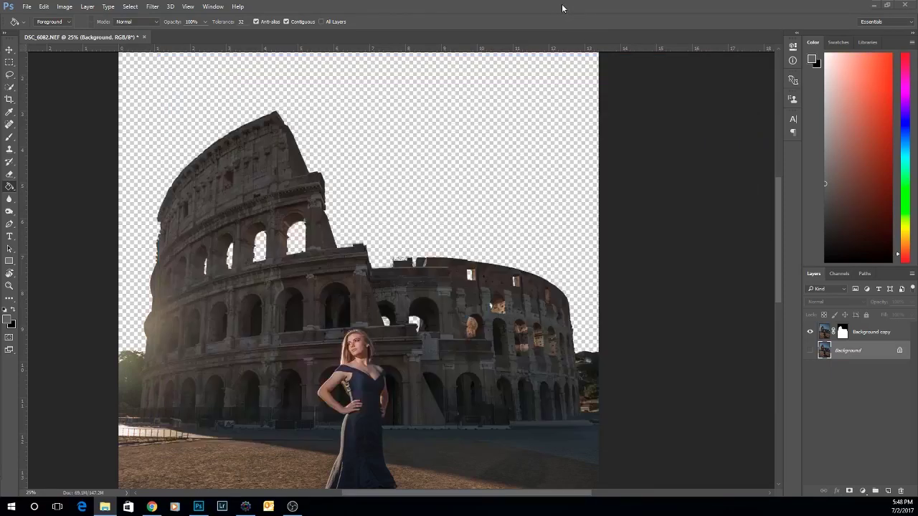
click(810, 350)
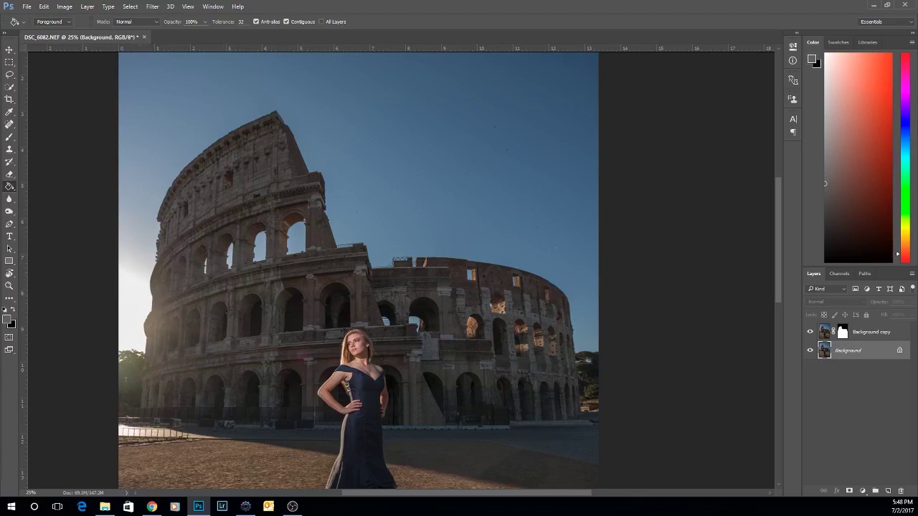
click(105, 506)
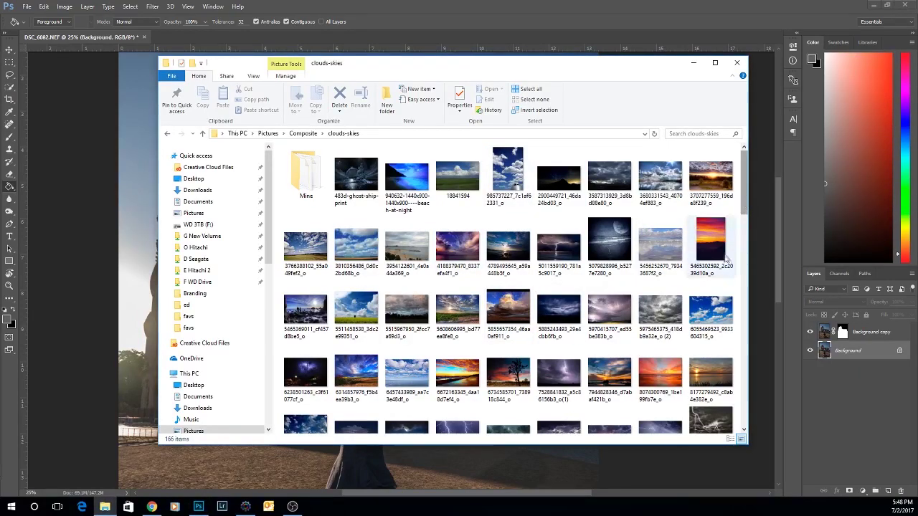
double_click(717, 305)
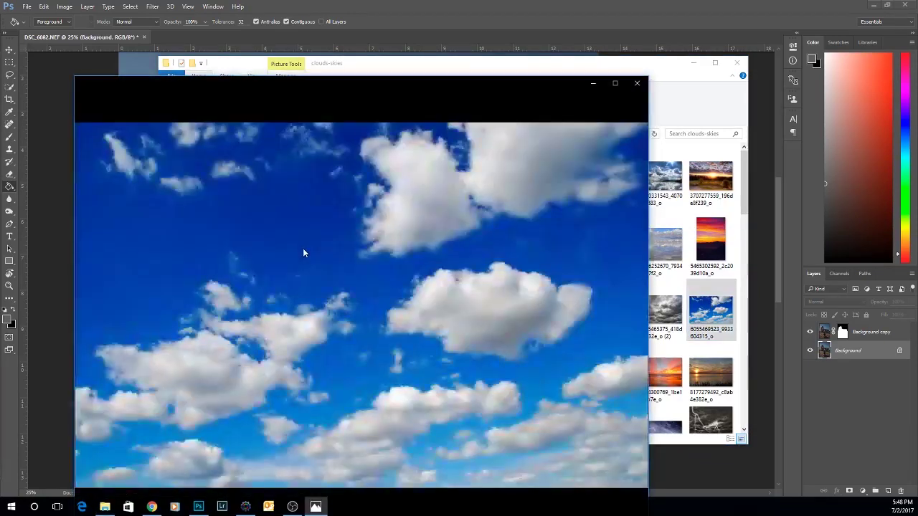
drag(347, 84, 403, 38)
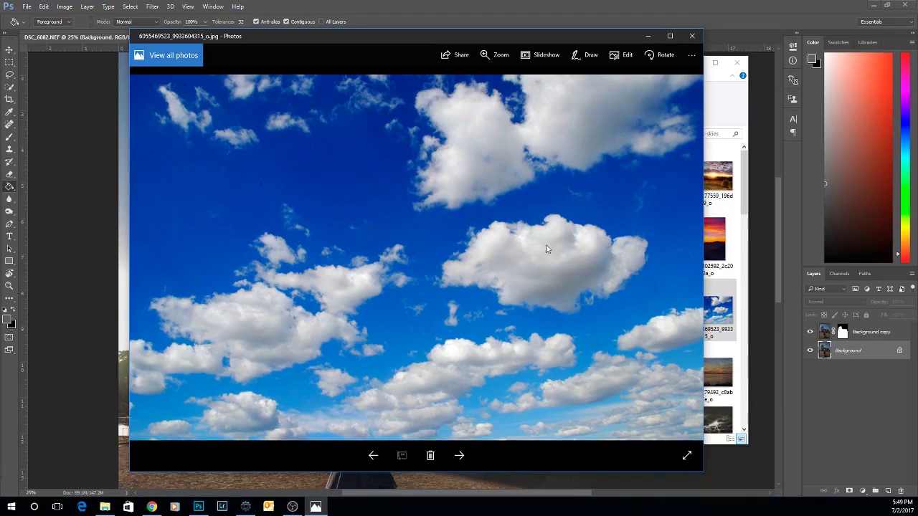
click(692, 35)
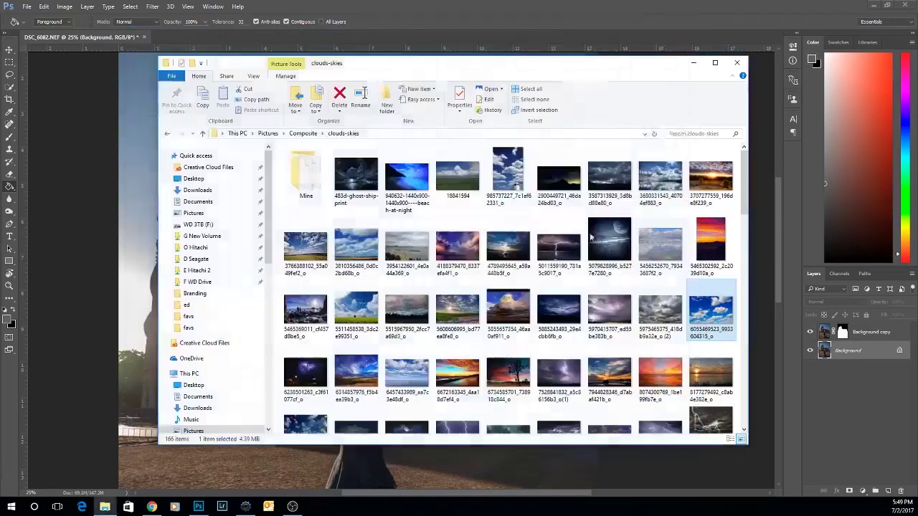
drag(581, 69, 554, 124)
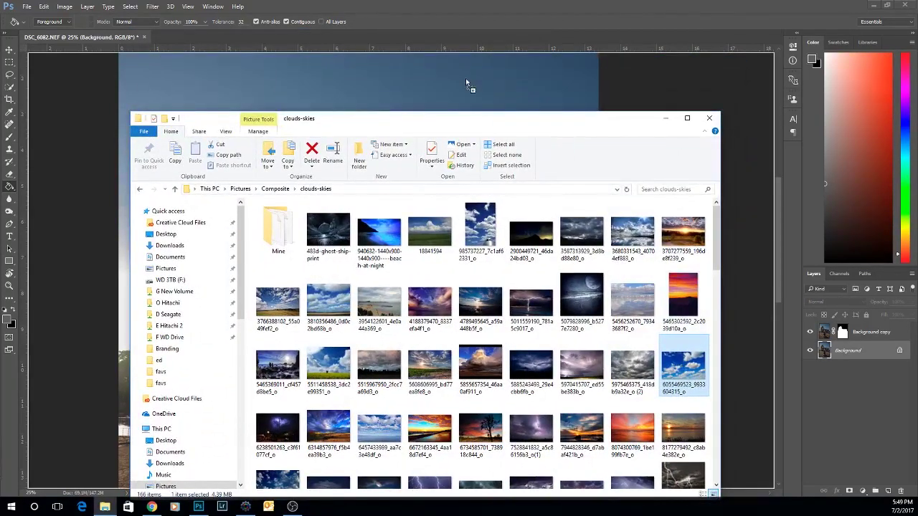
click(465, 78)
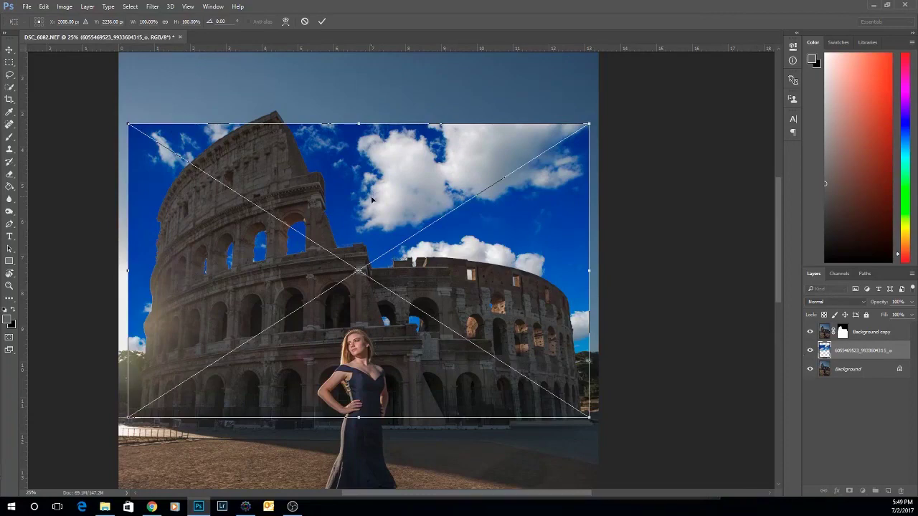
key(Return)
click(10, 49)
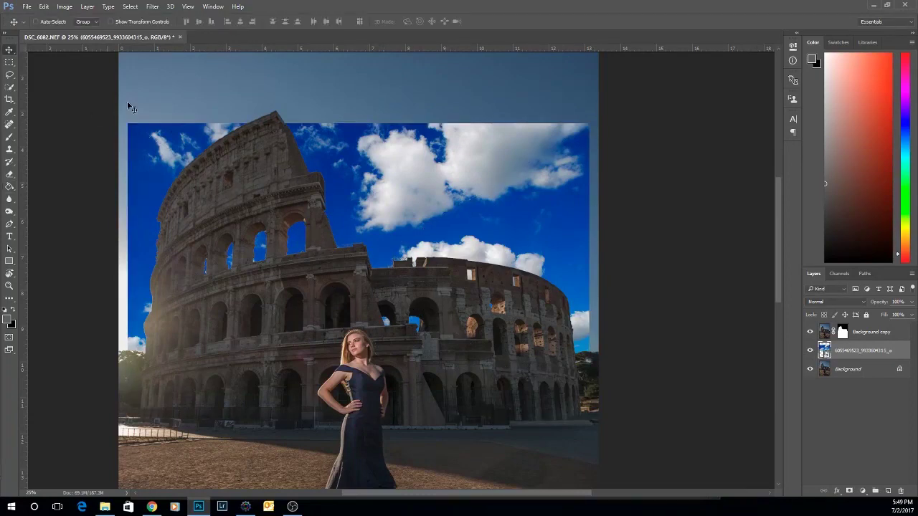
drag(441, 231, 428, 173)
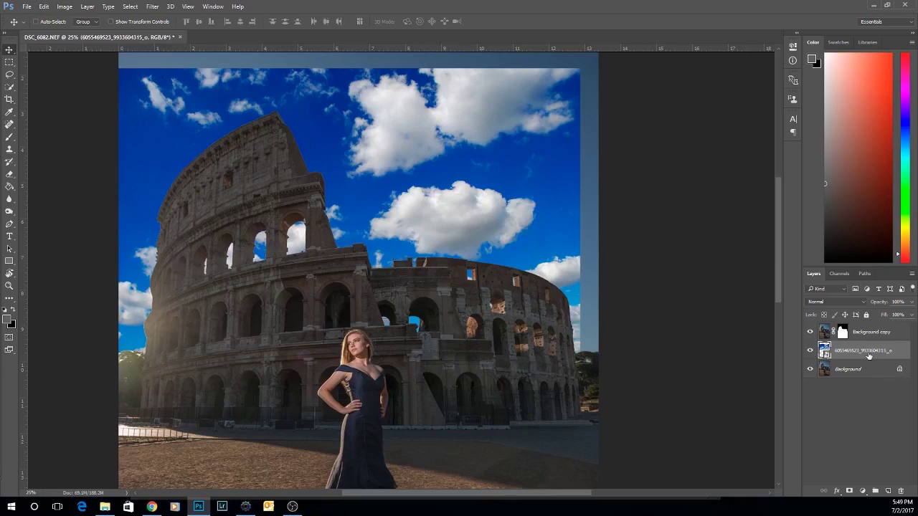
key(Delete)
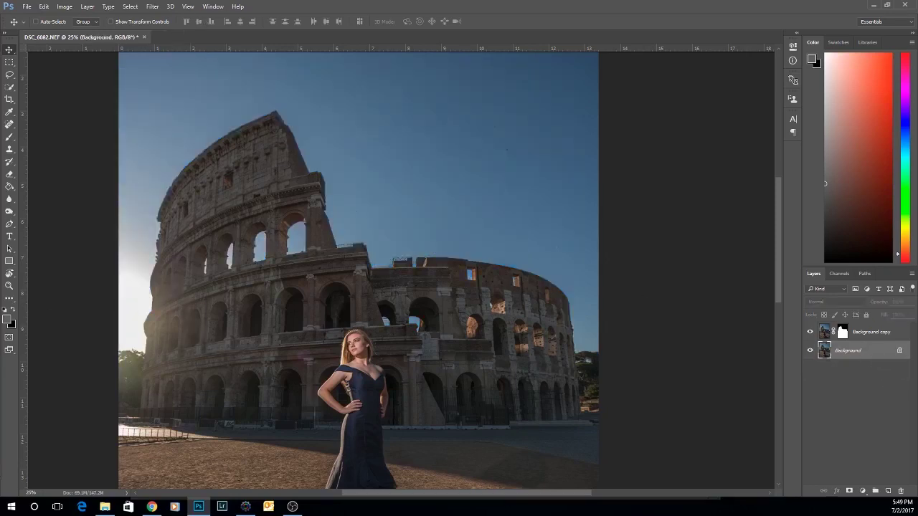
click(104, 506)
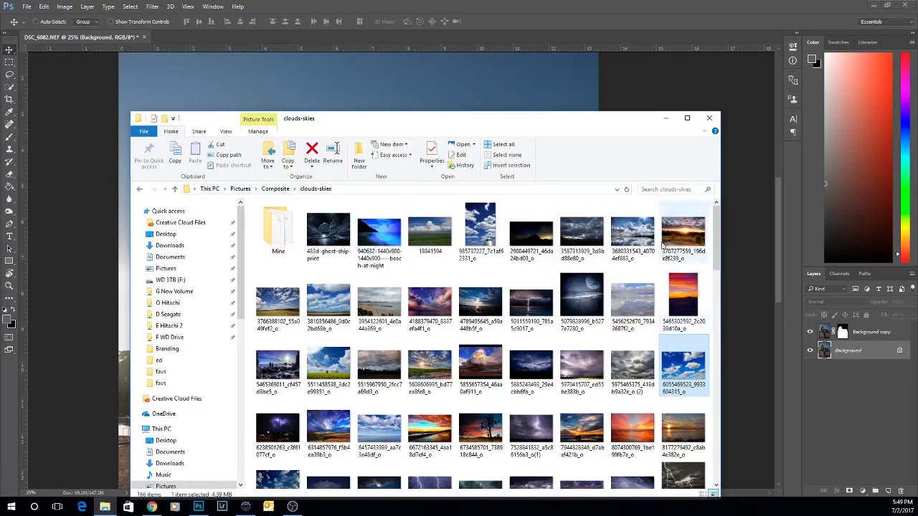
drag(718, 218, 718, 228)
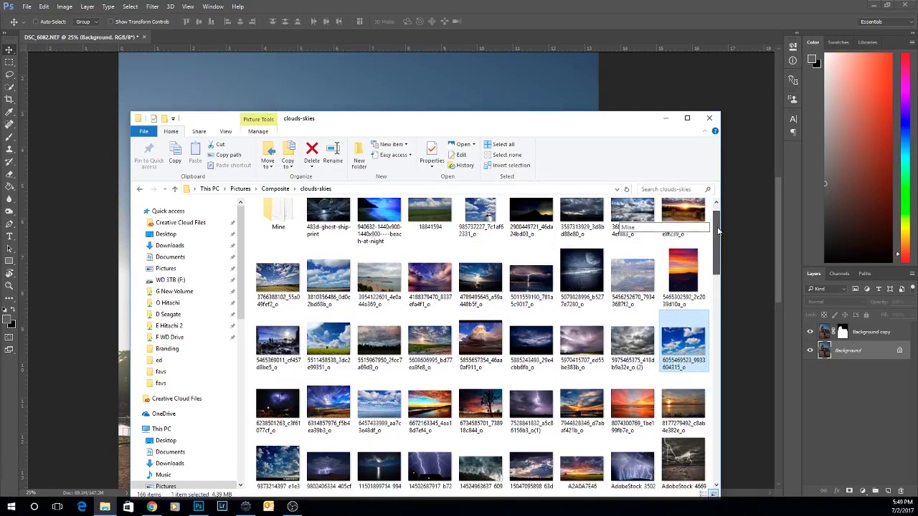
double_click(686, 213)
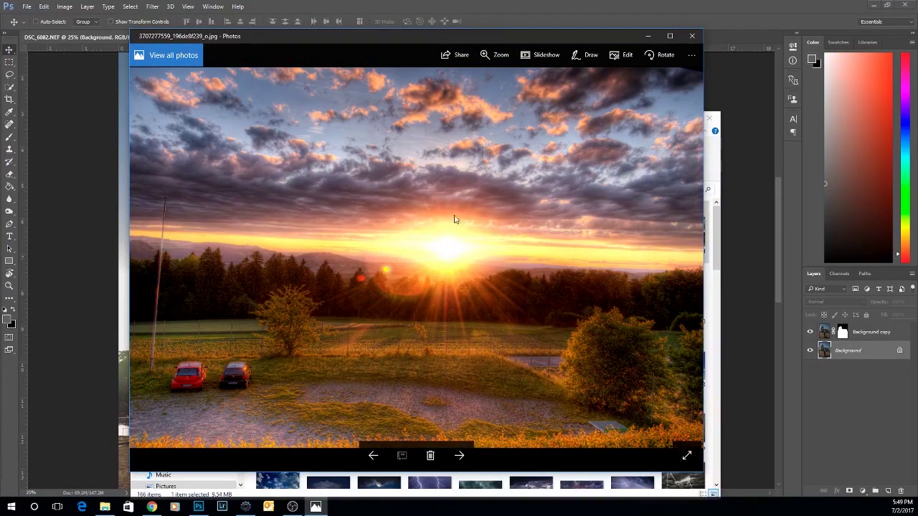
click(692, 36)
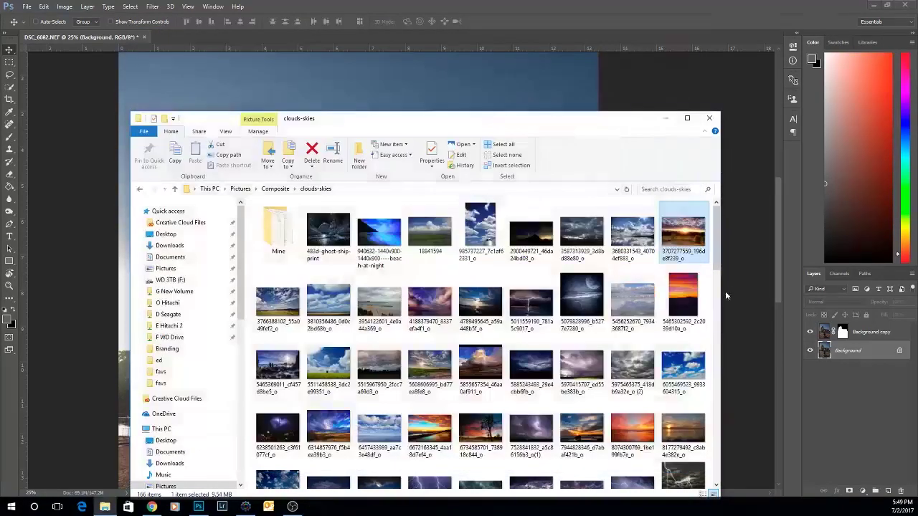
drag(717, 248, 717, 257)
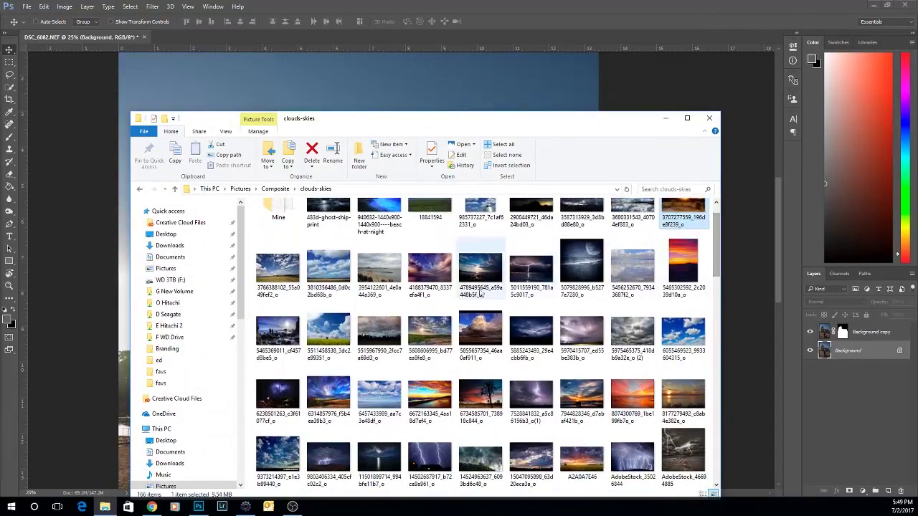
double_click(424, 326)
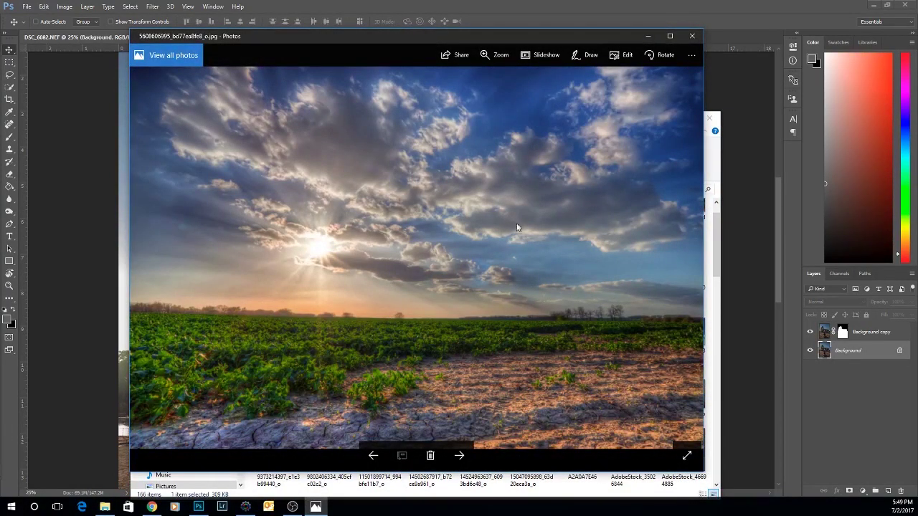
click(693, 36)
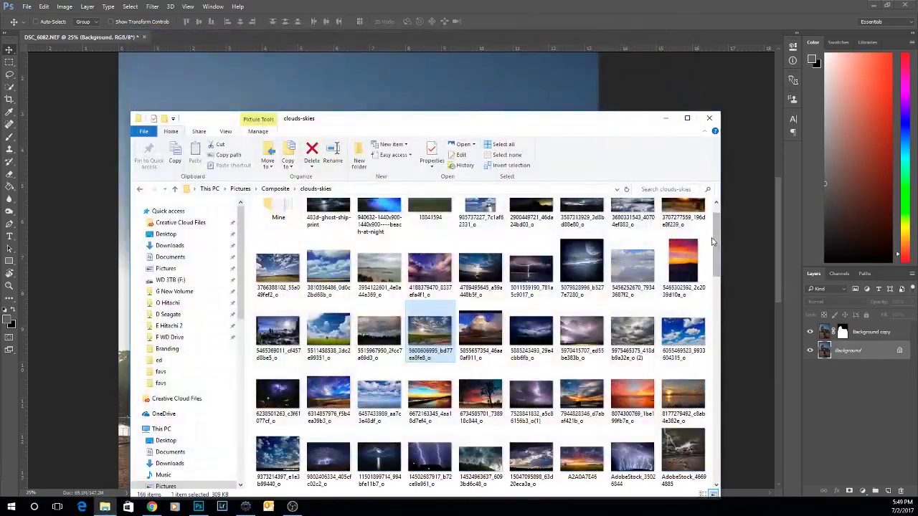
Preview the AdobeStock_65882168 sunset sky from the clouds-skies folder and close the preview
drag(716, 238, 722, 265)
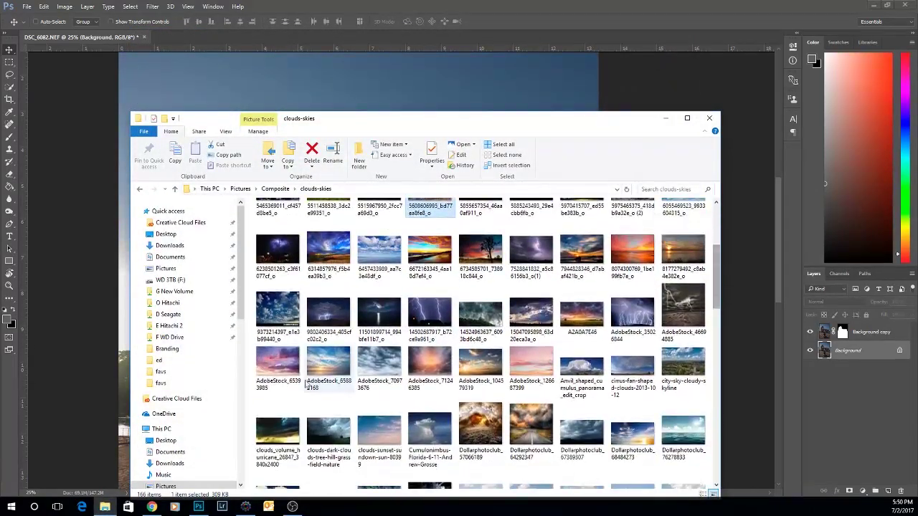
click(319, 374)
double_click(319, 375)
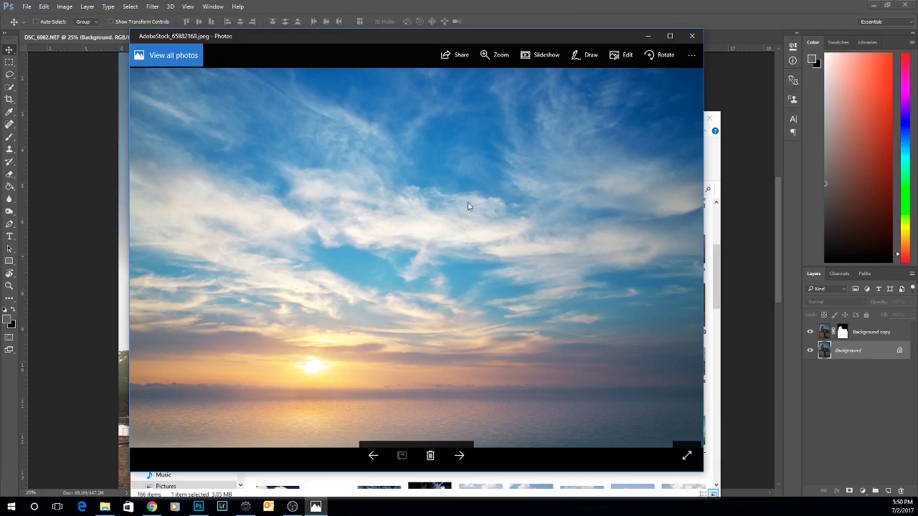
click(692, 37)
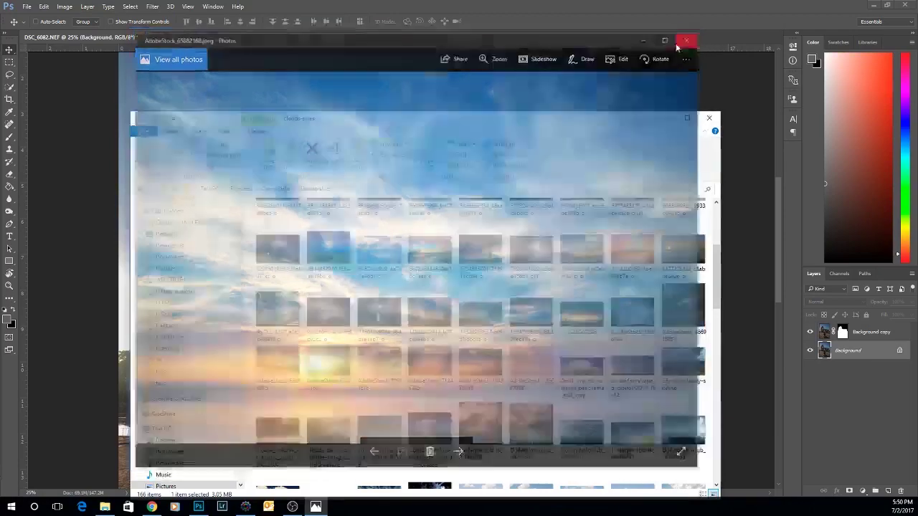
Place AdobeStock_65882168 beneath the masked Background copy and scale it to about 119% wide and 107% high to cover the sky
drag(330, 365, 252, 163)
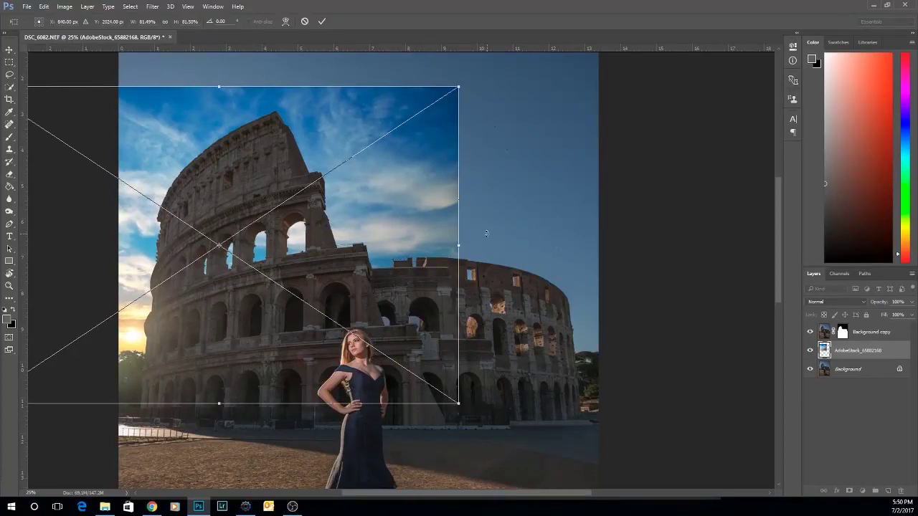
drag(456, 259, 598, 243)
drag(293, 89, 291, 50)
drag(189, 98, 151, 108)
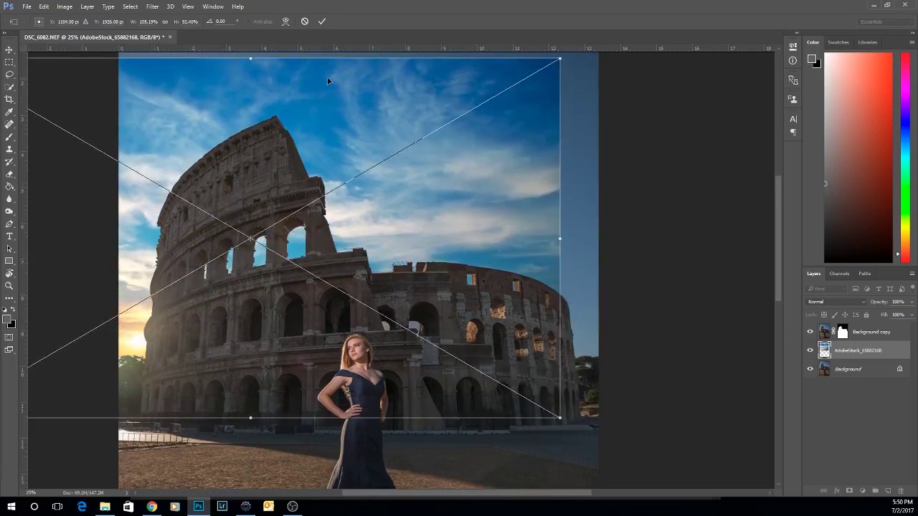
key(ctrl+minus)
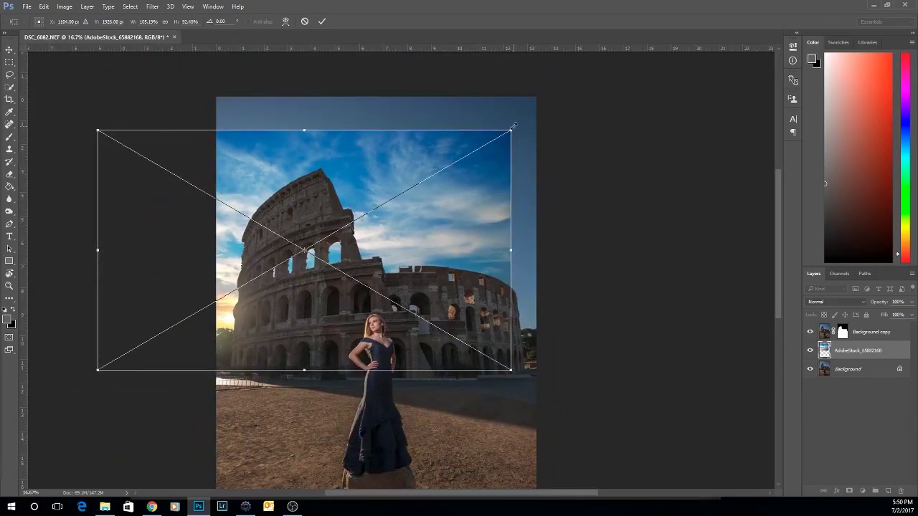
mouse_move(512, 127)
mouse_down()
mouse_move(566, 97)
mouse_move(502, 140)
mouse_up()
drag(316, 103, 317, 96)
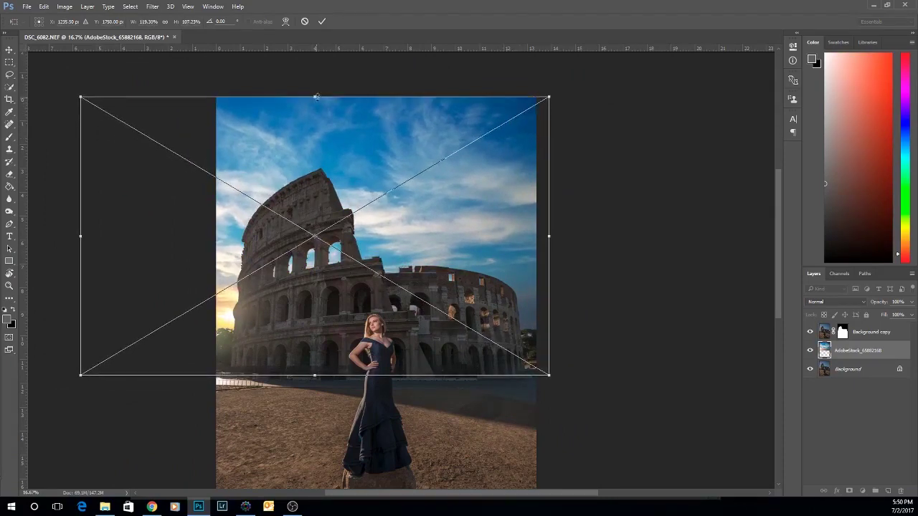
key(Return)
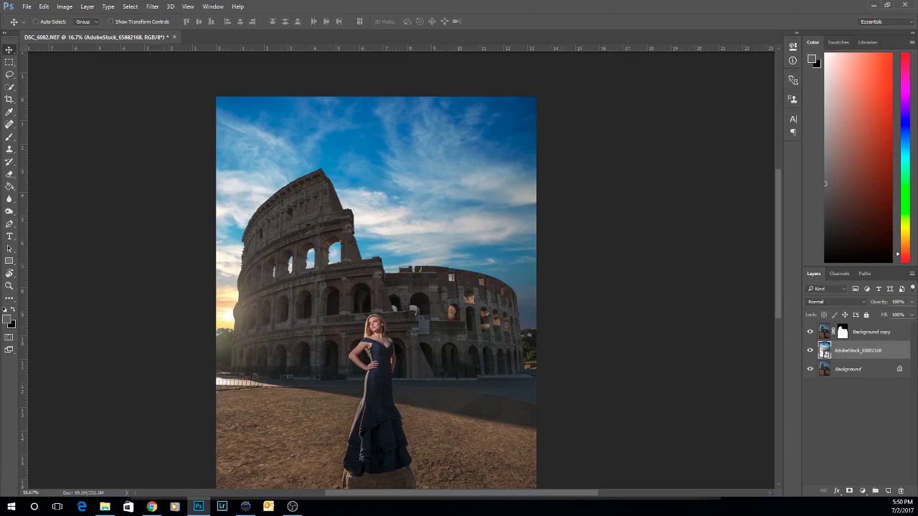
Place Dollarphotoclub_100698167 from the clouds-skies folder as another trial sky above the AdobeStock_65882168 layer
key(alt+Tab)
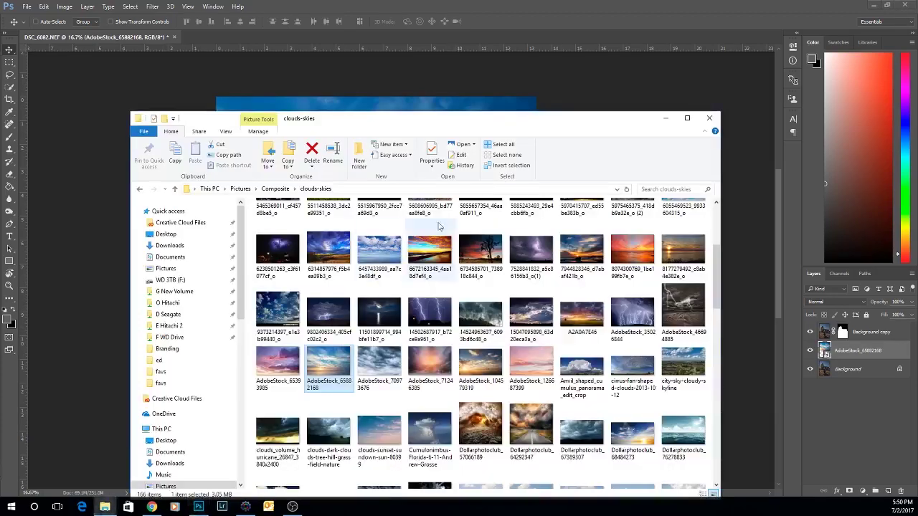
drag(716, 307, 716, 316)
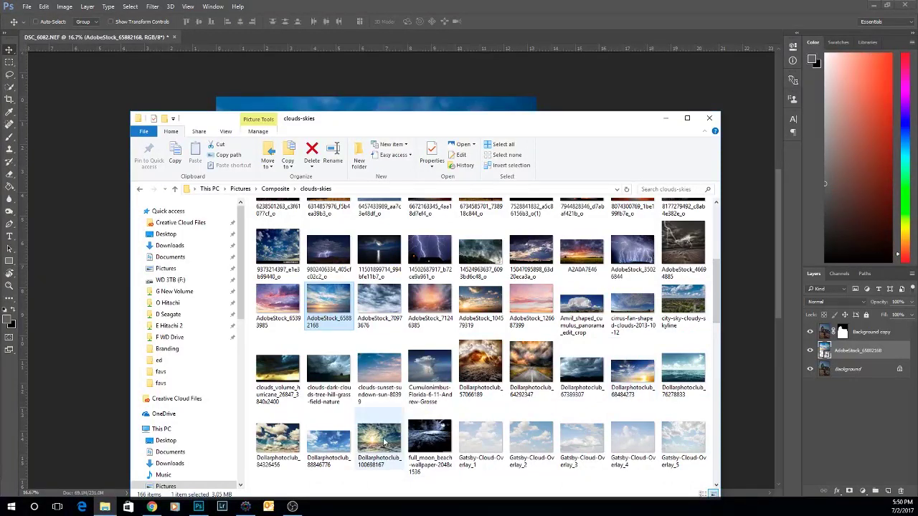
drag(380, 439, 371, 103)
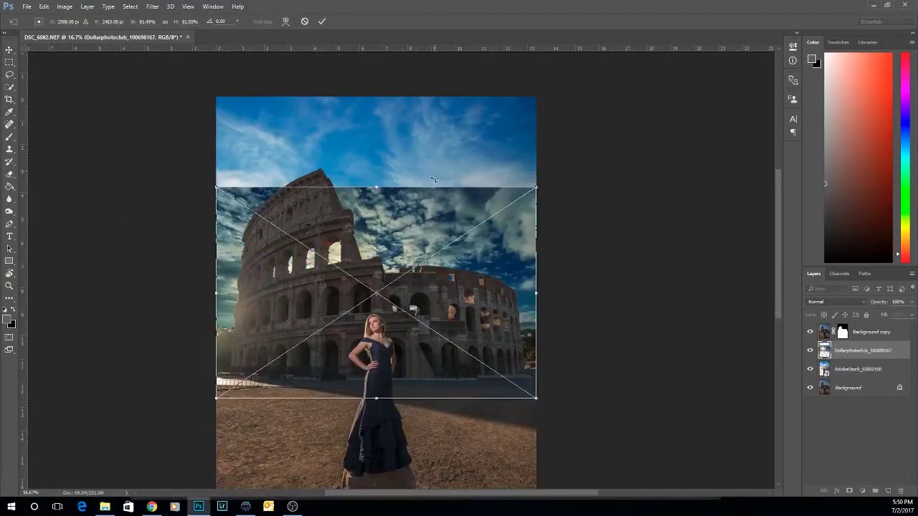
key(Return)
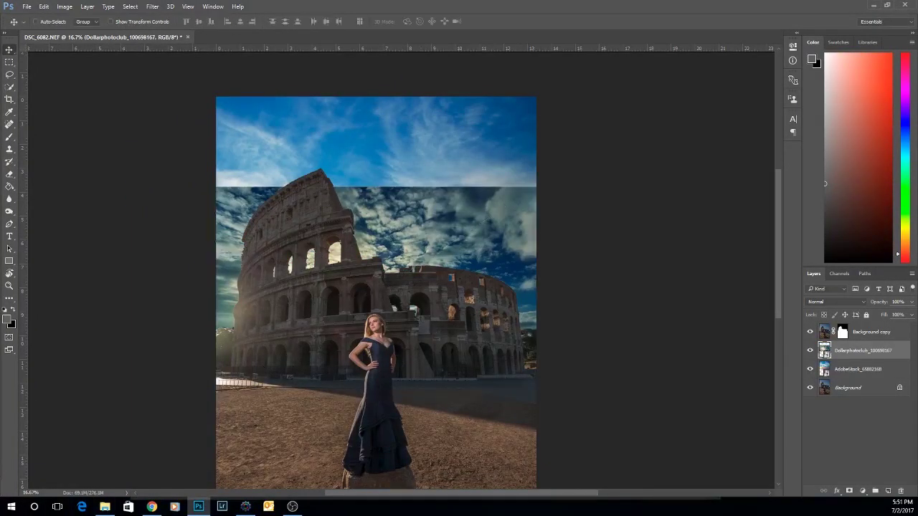
Place Dollarphotoclub_68484273 from the clouds-skies folder above the other trial skies and shift it up behind the Colosseum
click(105, 507)
scroll(715, 303, down, 1)
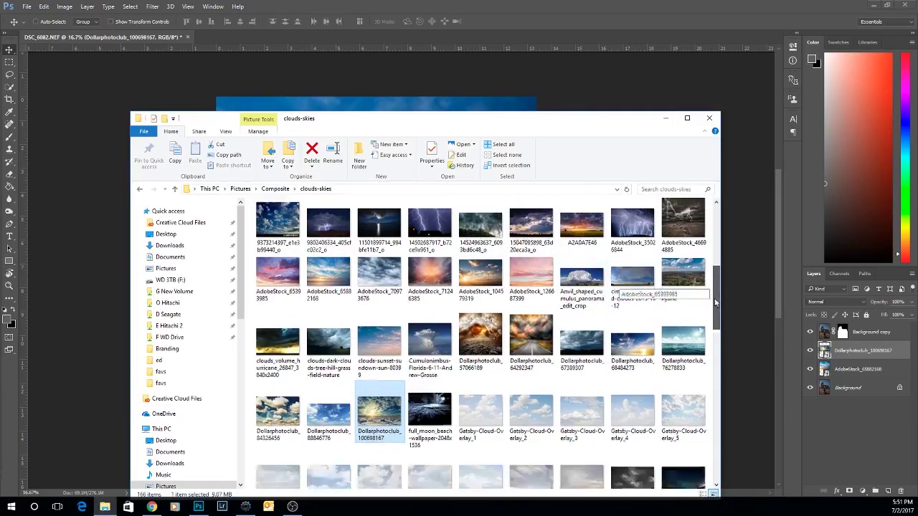
scroll(715, 303, down, 1)
drag(634, 266, 415, 119)
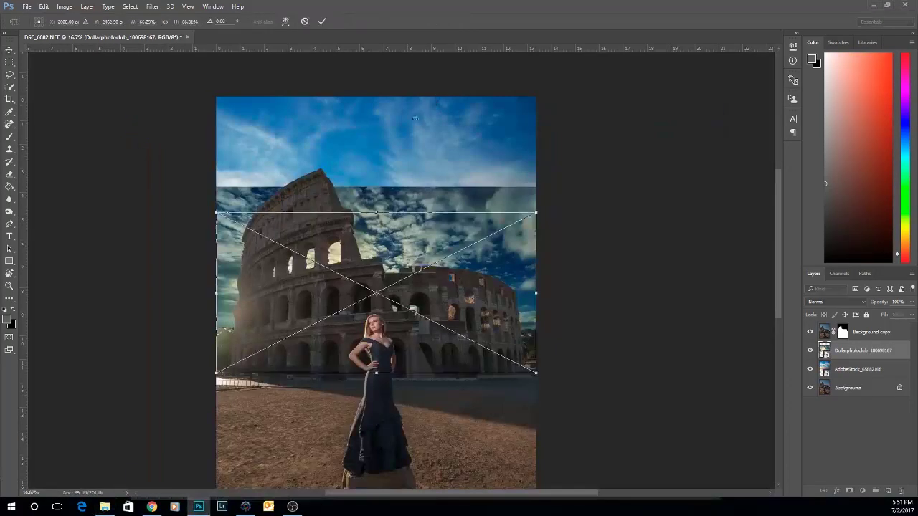
drag(412, 251, 407, 147)
key(Return)
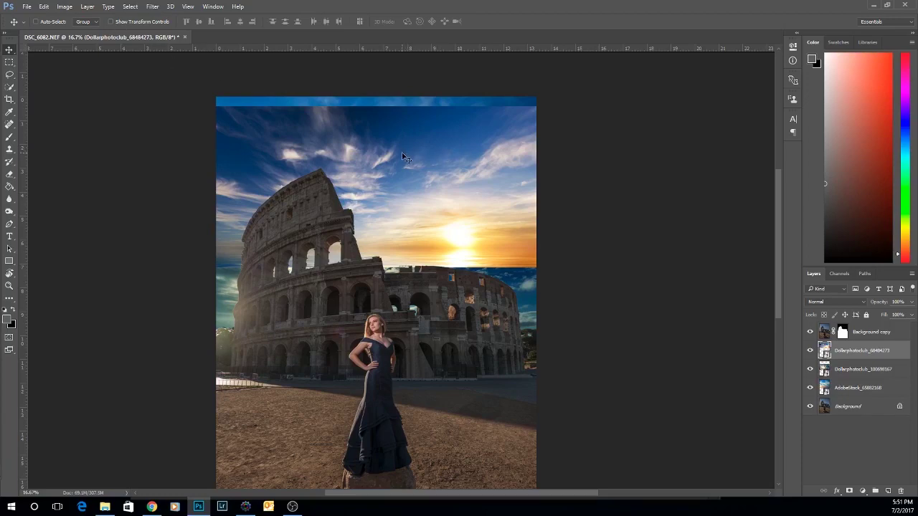
Flip the Dollarphotoclub_68484273 sky horizontally and move its sun down behind the Colosseum's left edge
key(ctrl+t)
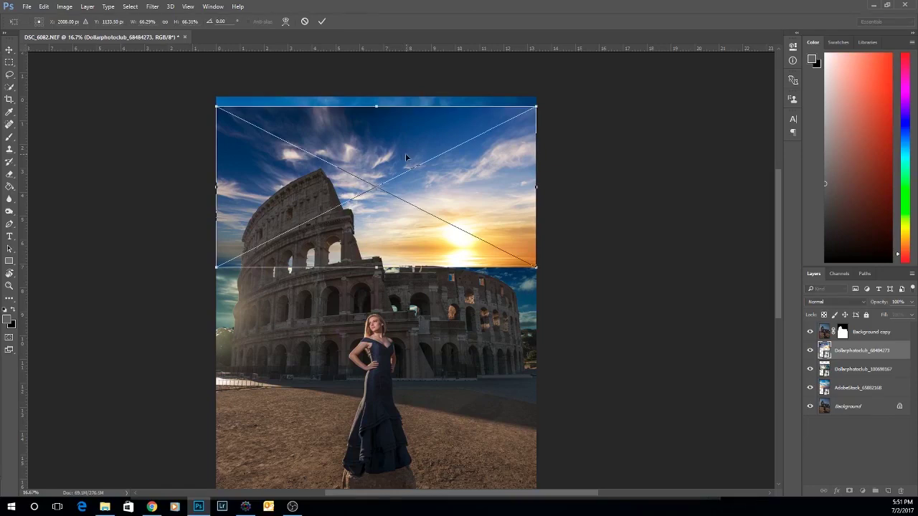
right_click(405, 152)
click(462, 289)
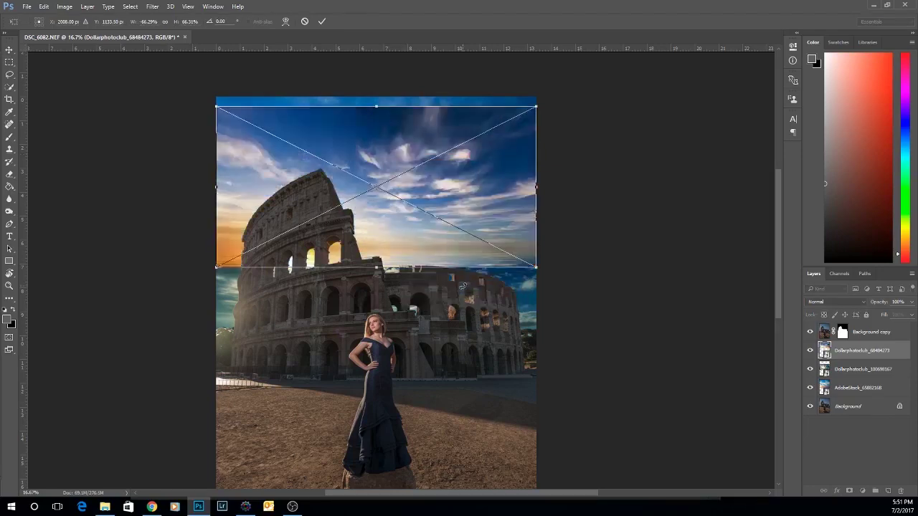
key(Return)
drag(416, 235, 339, 319)
Try the flipped Dollarphotoclub_68484273 sky enlarged to the photo's top and right edges, and delete its layer
key(ctrl+t)
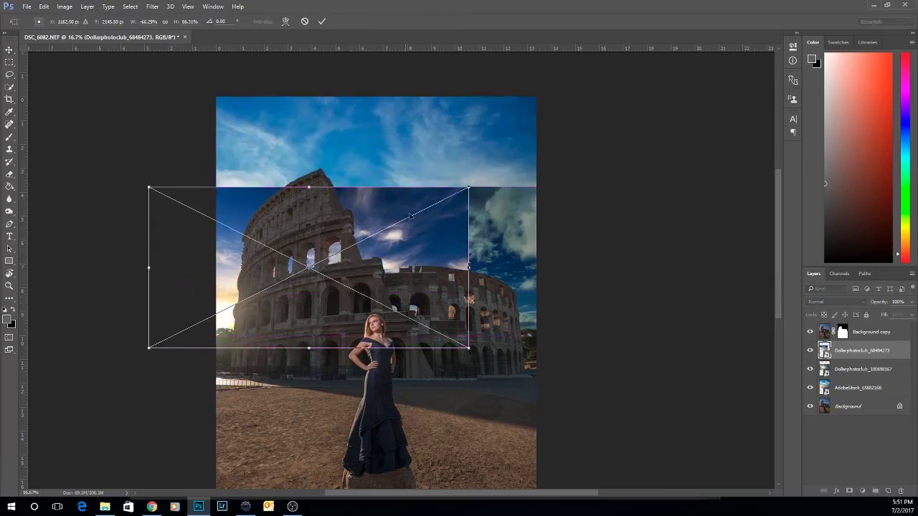
drag(467, 186, 551, 95)
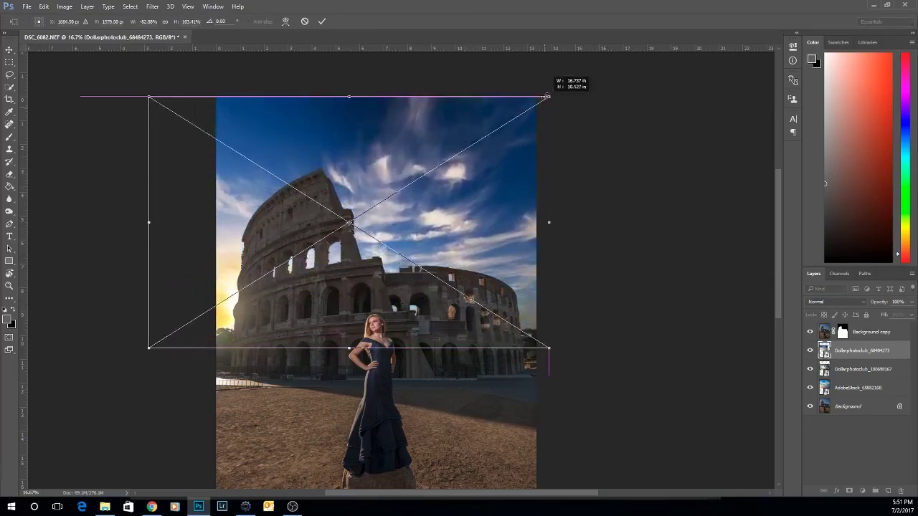
drag(403, 132, 404, 156)
drag(350, 115, 352, 97)
key(Return)
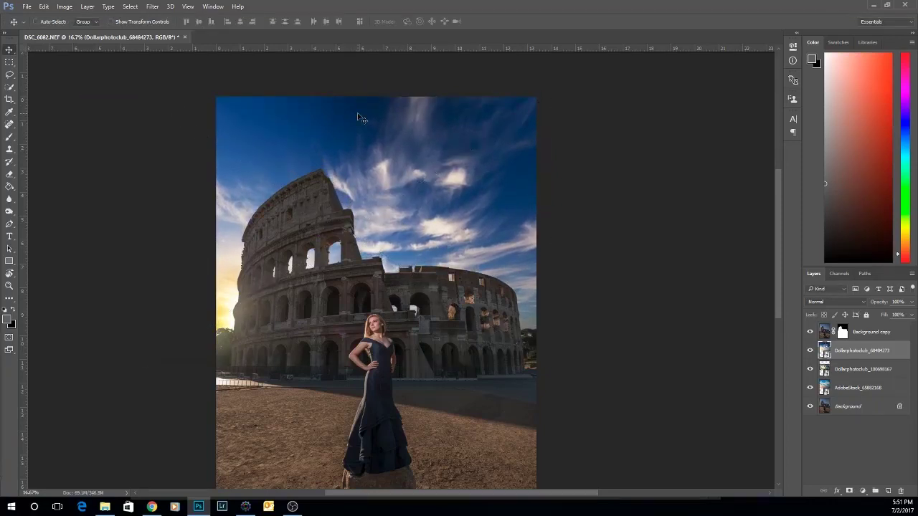
drag(399, 124, 388, 124)
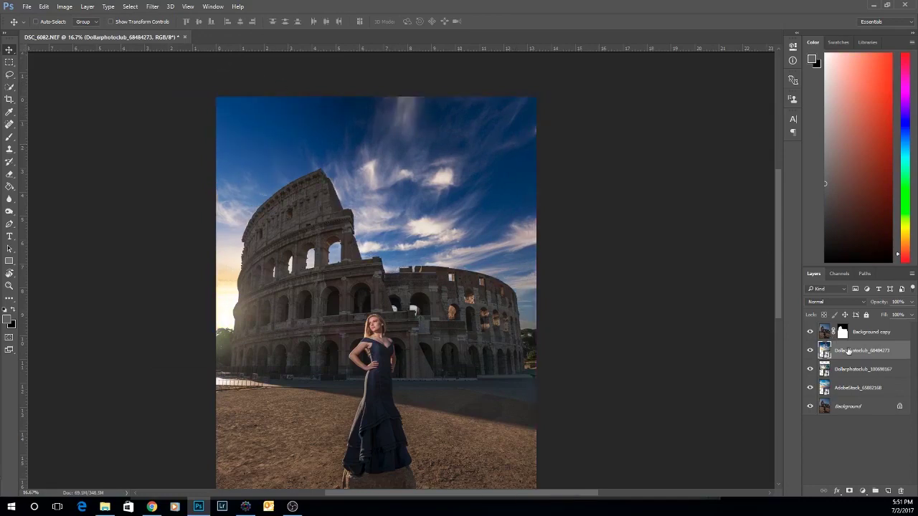
key(Delete)
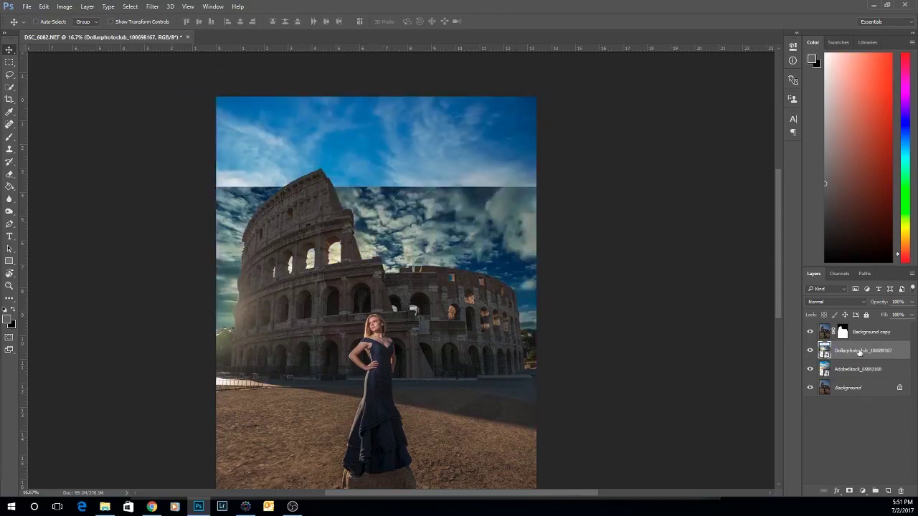
Try stretching Dollarphotoclub_100698167 across the sky with its bright area behind the Colosseum's left side, and delete its layer
key(ctrl+t)
drag(377, 187, 378, 106)
drag(400, 155, 309, 195)
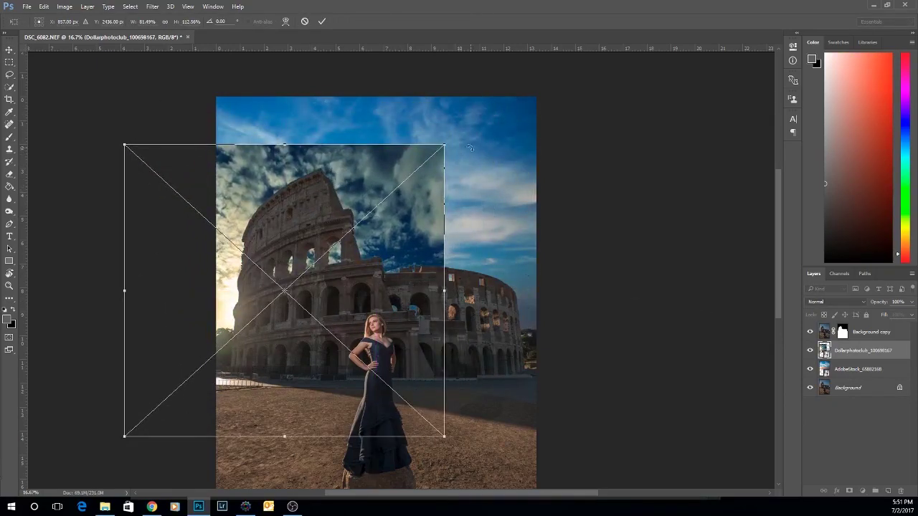
drag(445, 145, 548, 94)
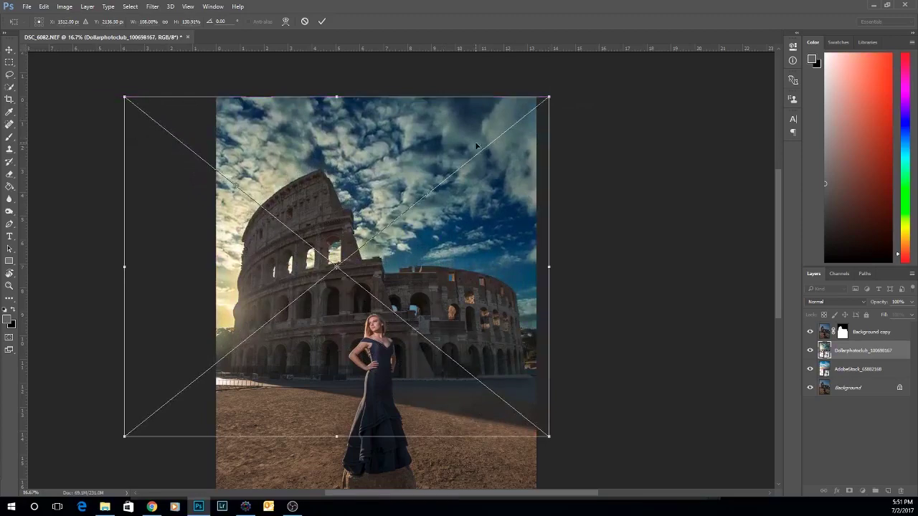
drag(476, 147, 434, 176)
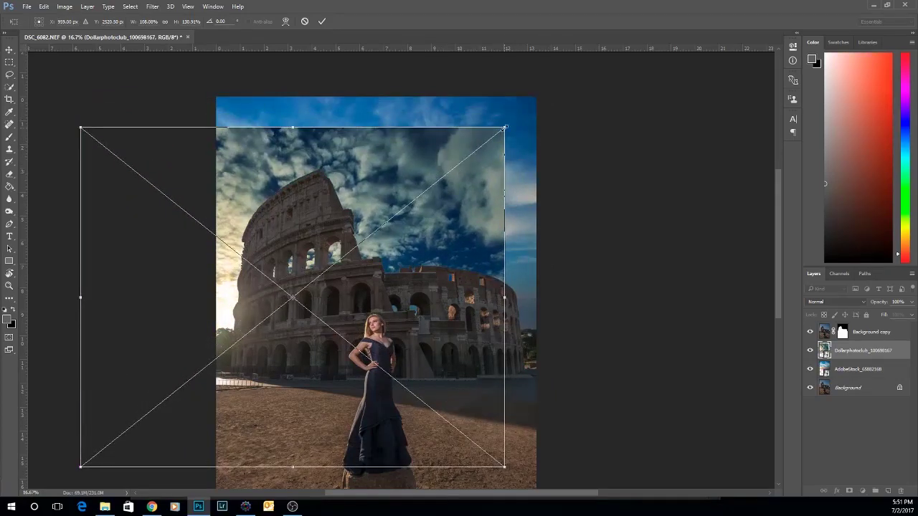
drag(507, 127, 539, 126)
key(Return)
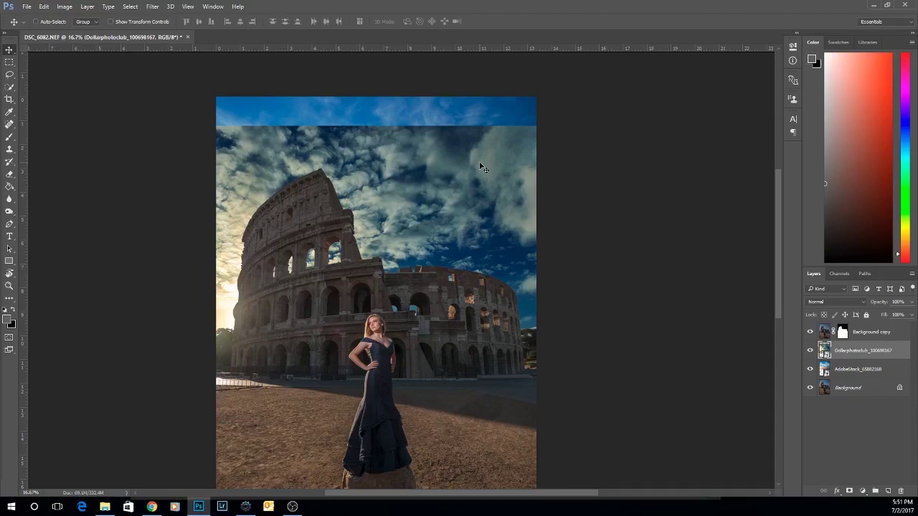
key(Delete)
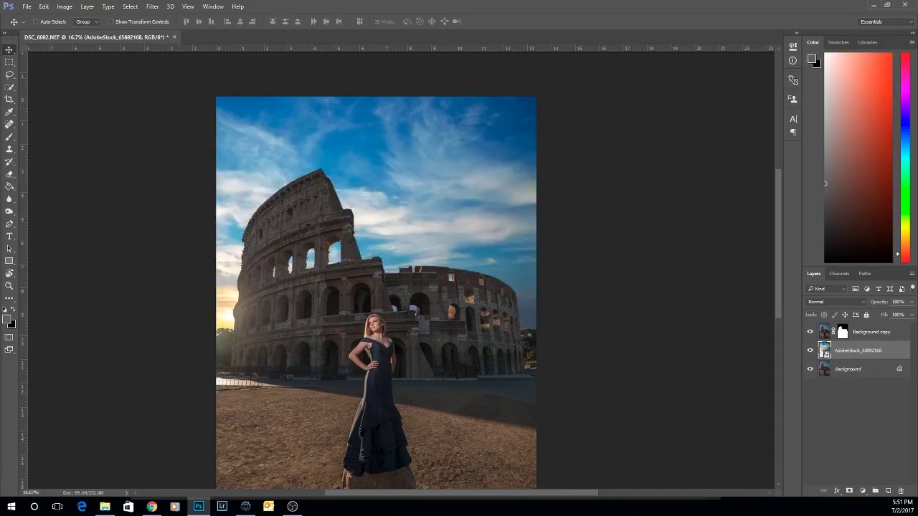
click(105, 506)
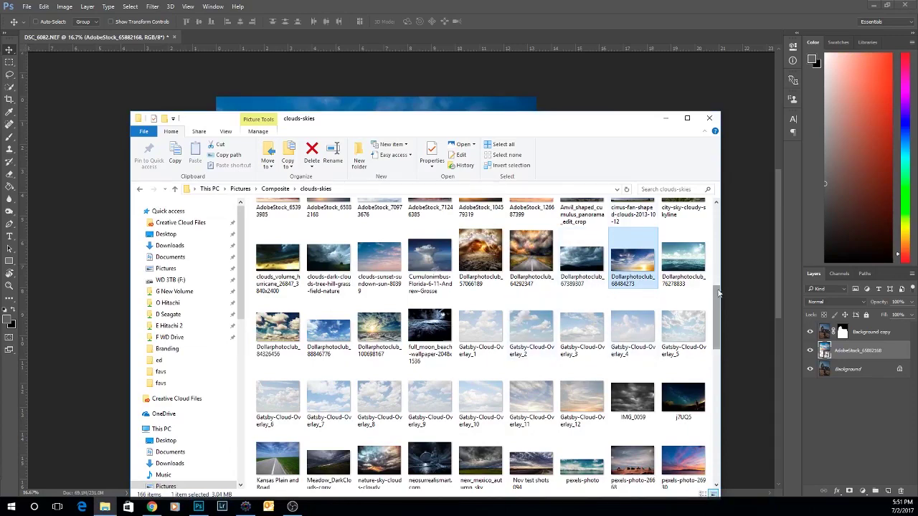
drag(718, 292, 739, 215)
click(437, 321)
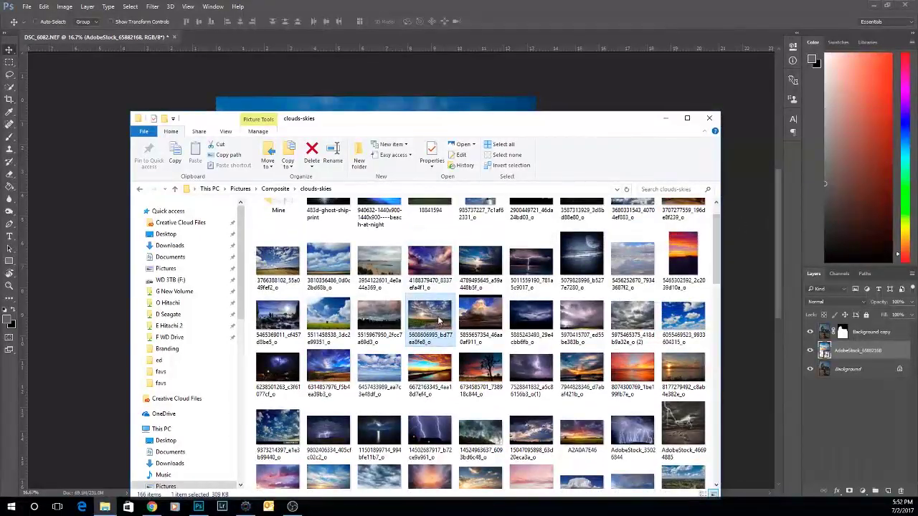
drag(716, 284, 718, 260)
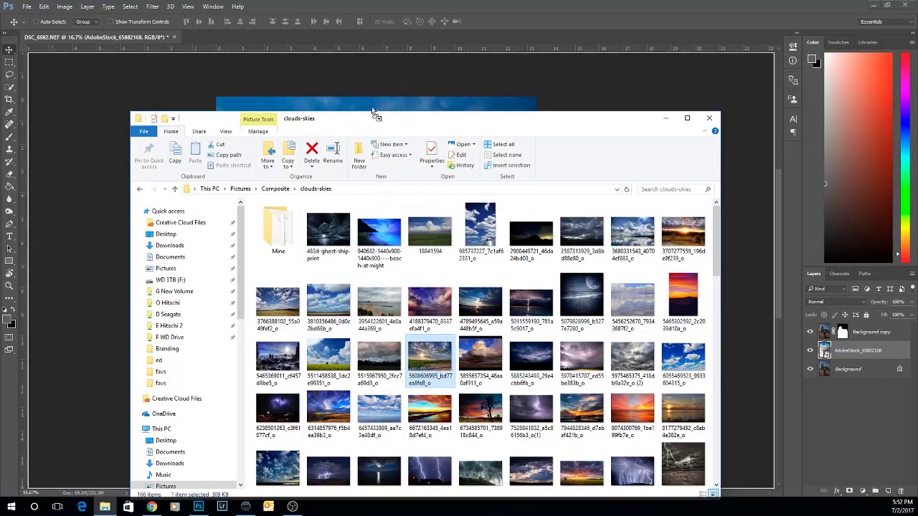
drag(372, 112, 372, 113)
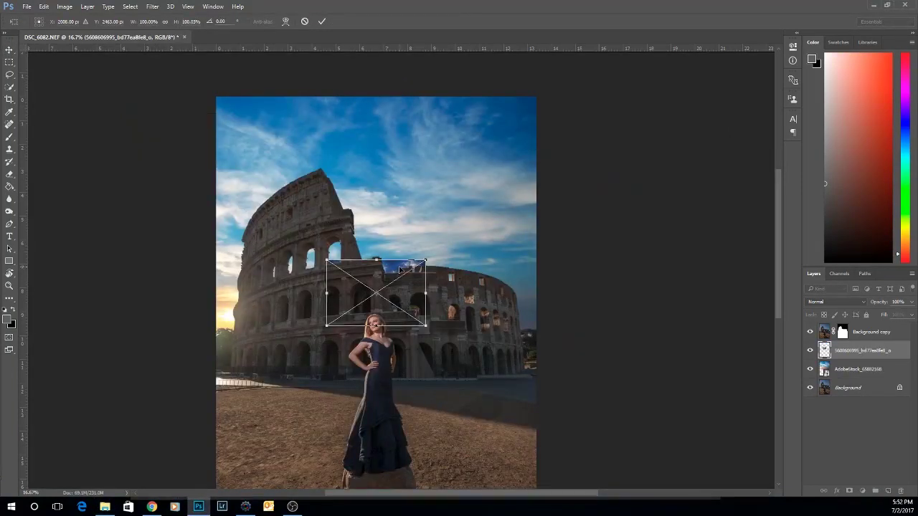
drag(426, 260, 578, 147)
drag(325, 160, 160, 51)
drag(431, 126, 364, 259)
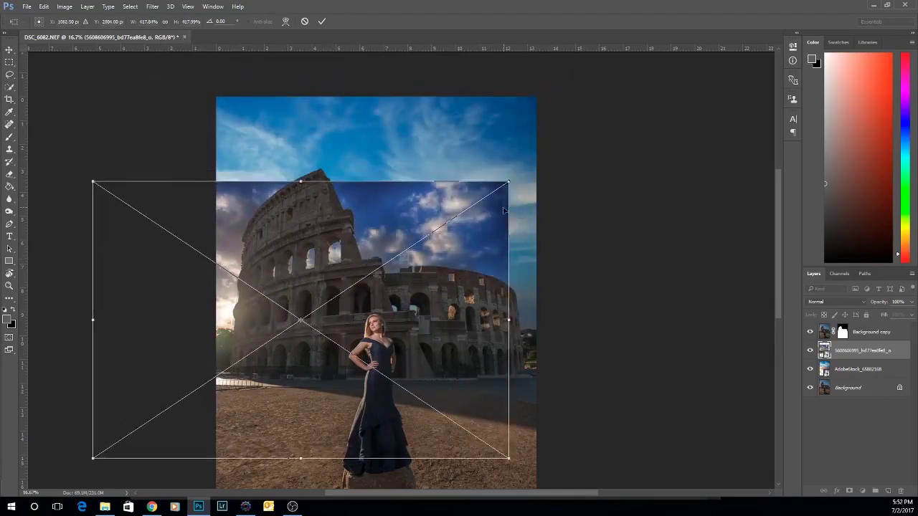
drag(508, 182, 660, 78)
drag(492, 152, 441, 187)
drag(323, 128, 324, 91)
key(Return)
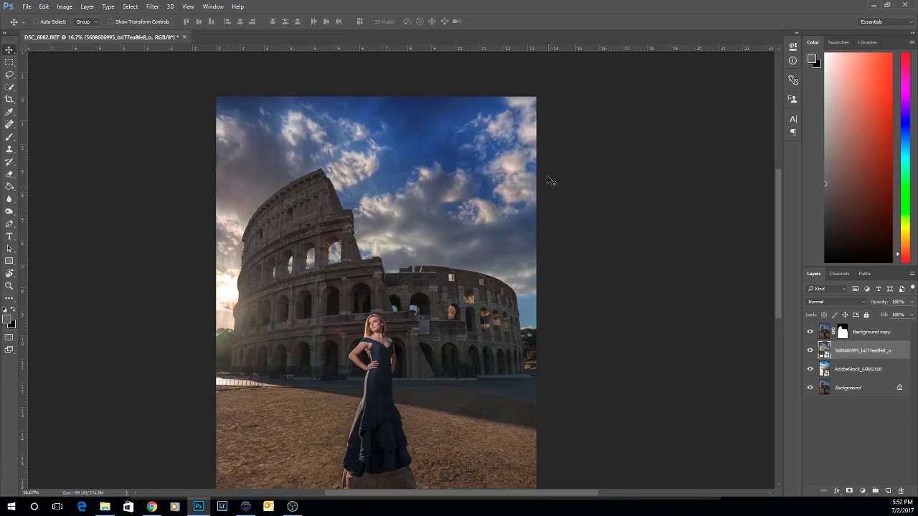
key(ctrl+minus)
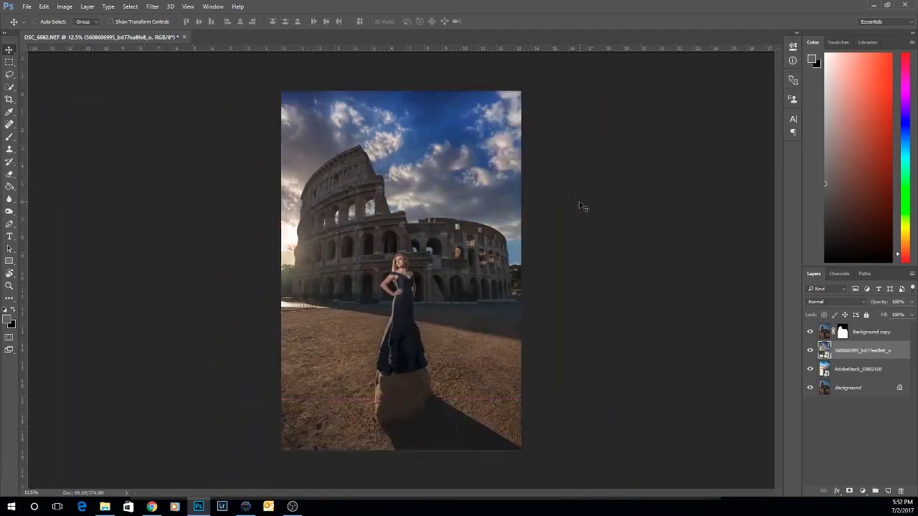
click(811, 351)
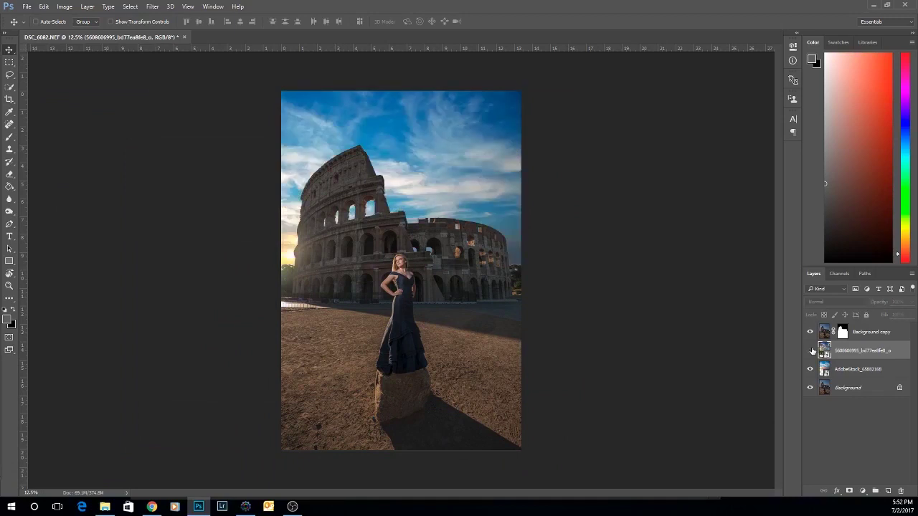
click(811, 351)
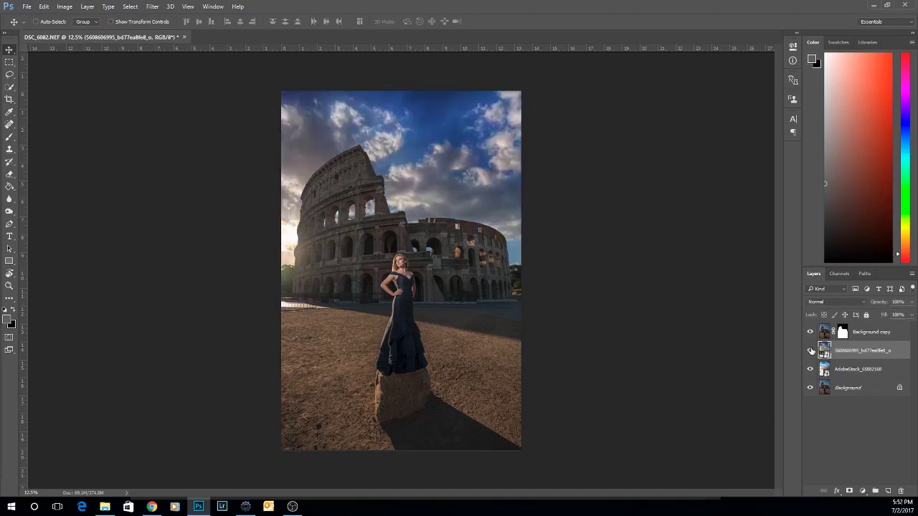
click(811, 351)
click(810, 351)
click(811, 351)
click(811, 350)
click(811, 351)
click(810, 351)
click(832, 372)
key(Delete)
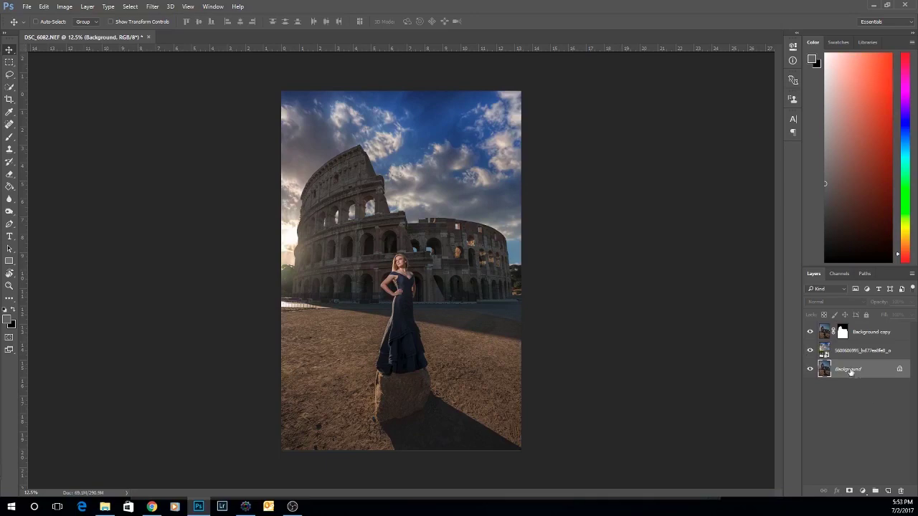
click(811, 350)
click(810, 350)
click(865, 352)
click(810, 351)
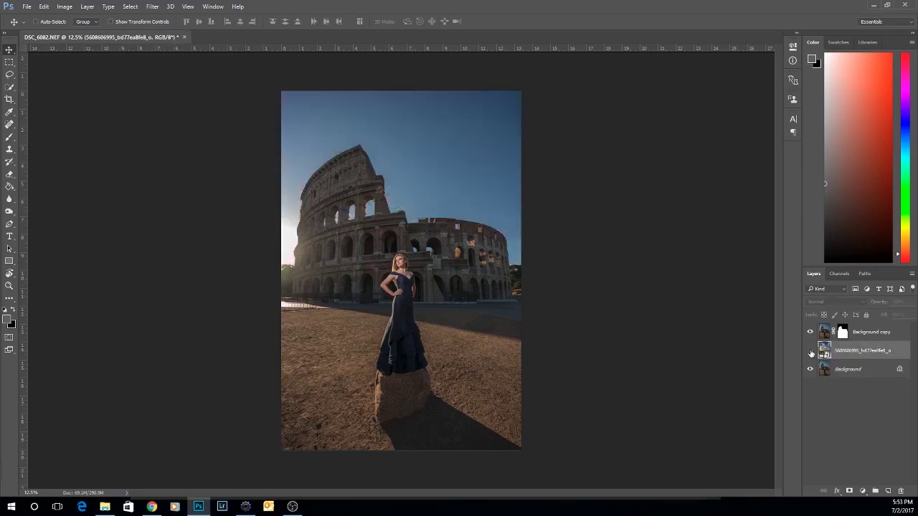
click(811, 351)
click(811, 351)
click(810, 352)
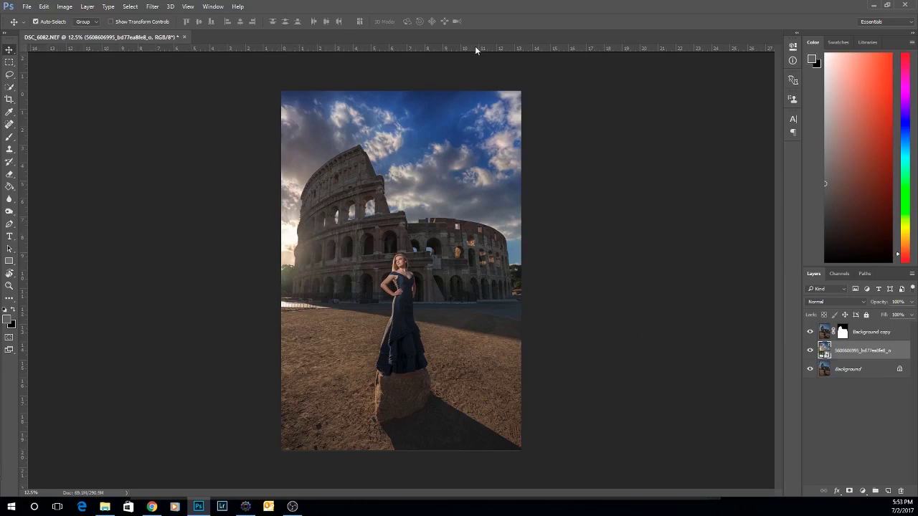
Try darkening the new sky with a Curves adjustment clipped to its layer, and delete the adjustment
key(ctrl+plus)
key(ctrl+plus)
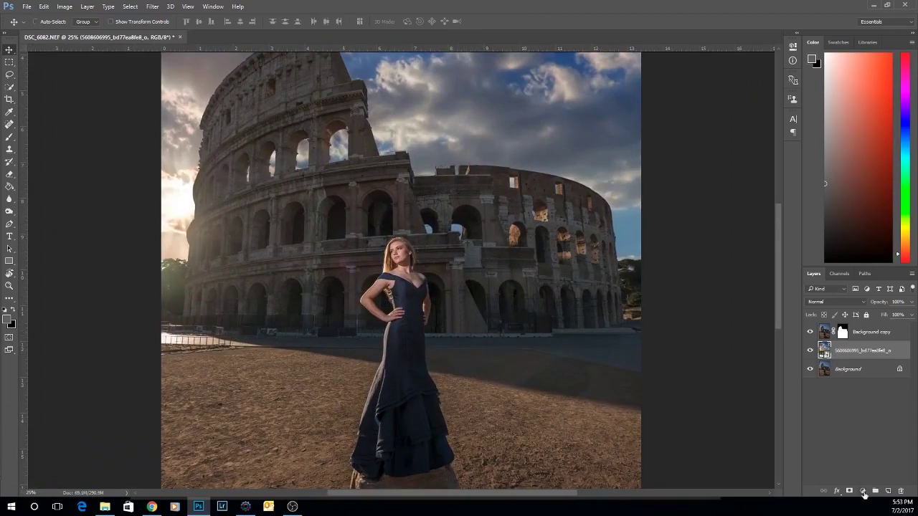
click(863, 492)
click(842, 343)
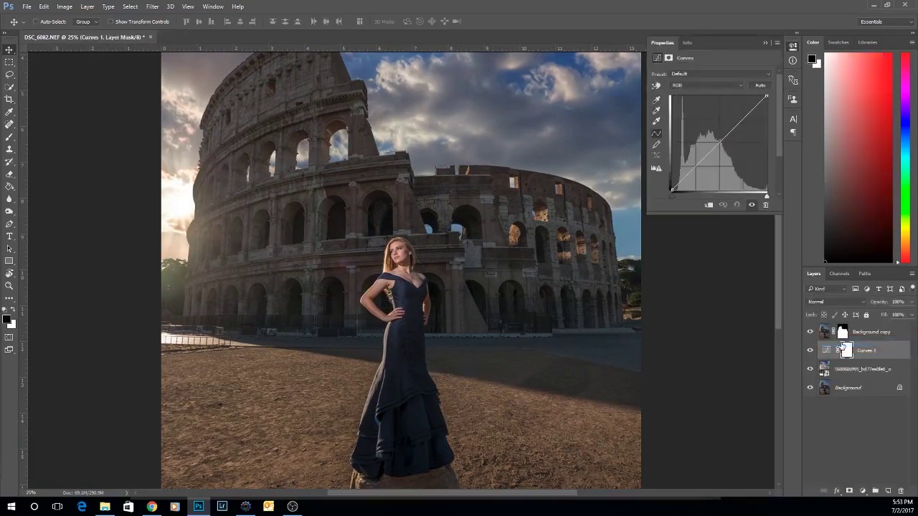
key(ctrl+alt+g)
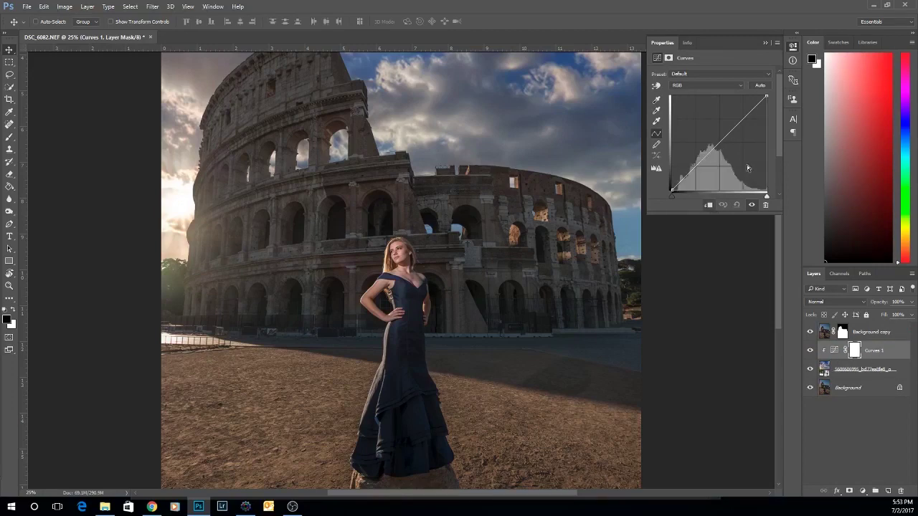
key(ctrl+minus)
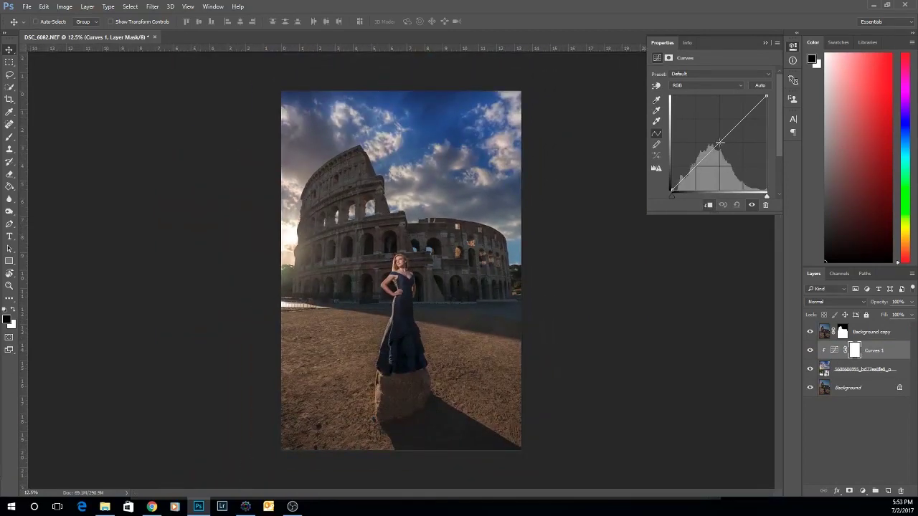
drag(721, 143, 725, 159)
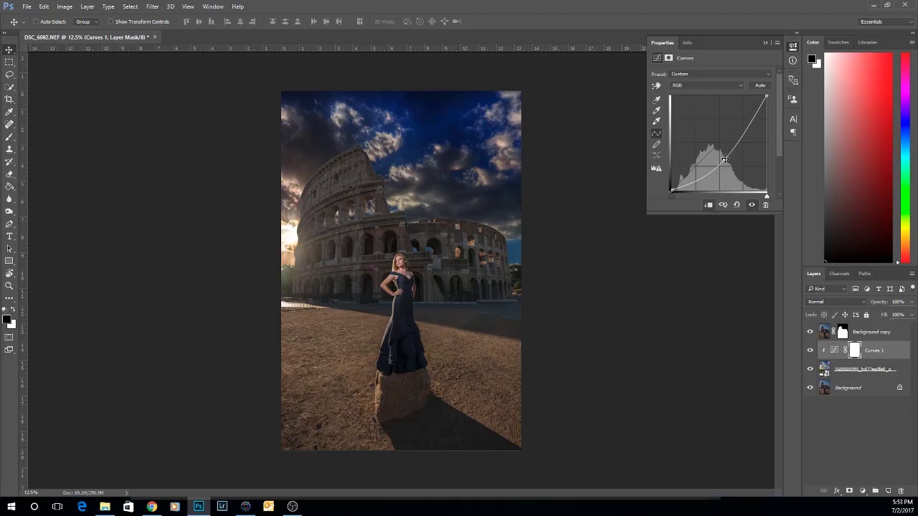
click(765, 43)
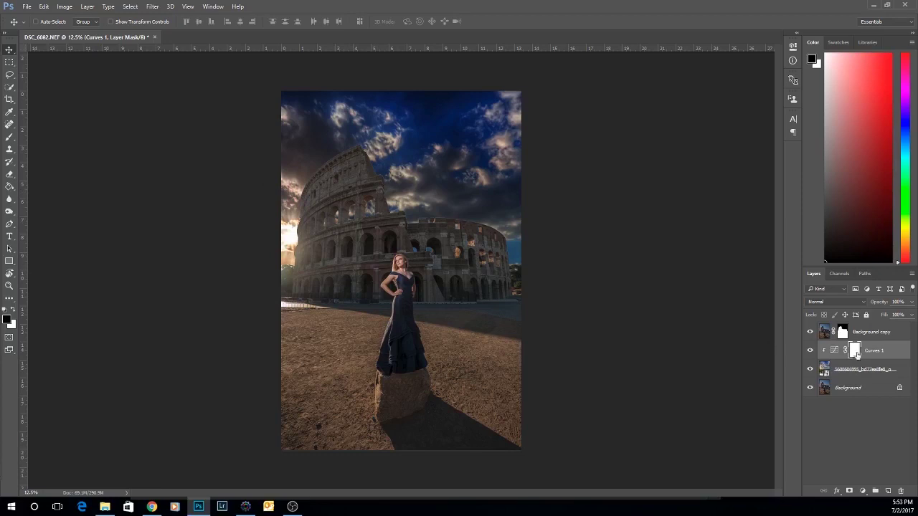
click(867, 356)
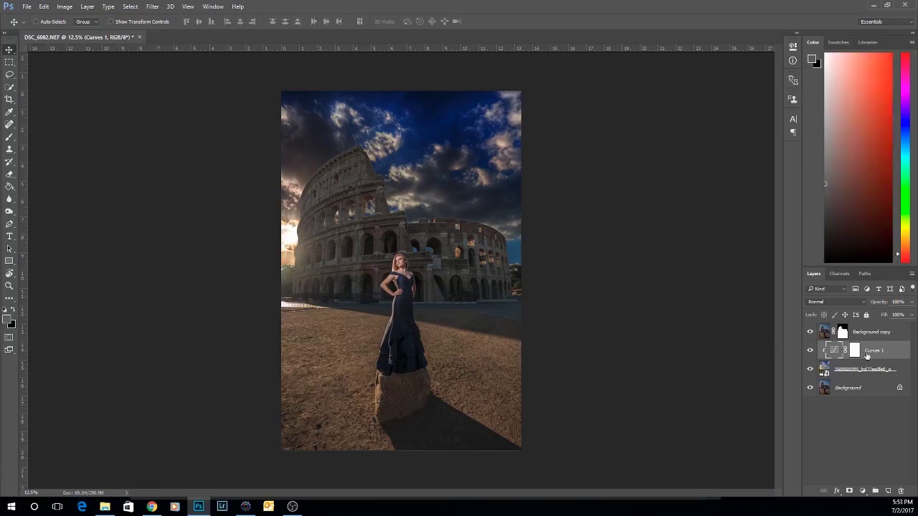
key(Delete)
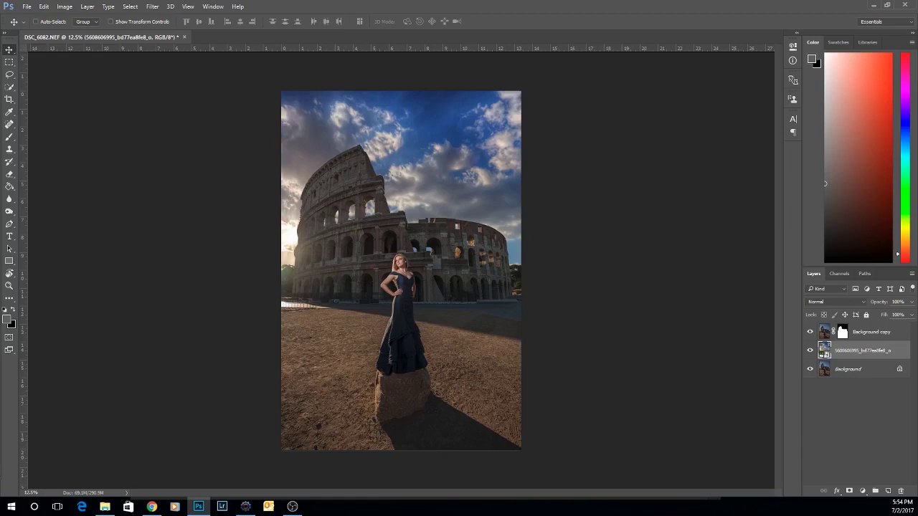
Flatten the masked Colosseum layer and the new sky into a single Background layer
click(847, 371)
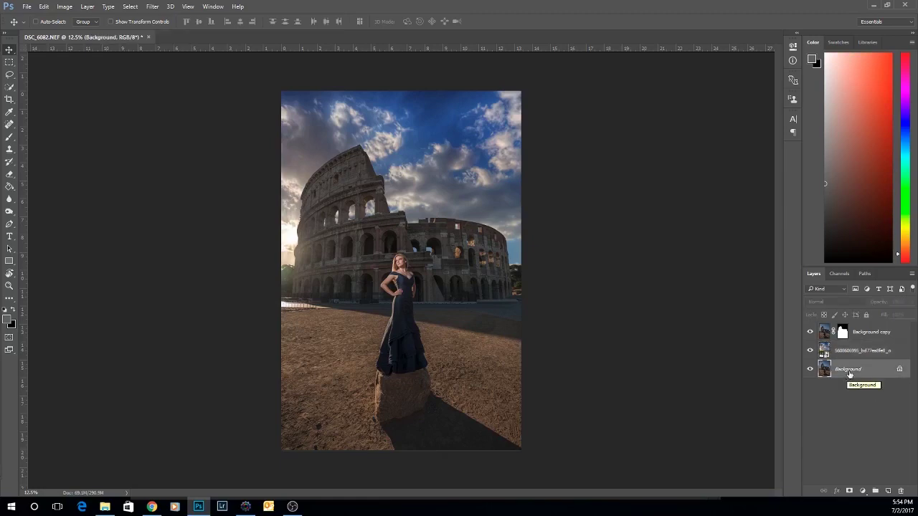
right_click(849, 373)
click(851, 341)
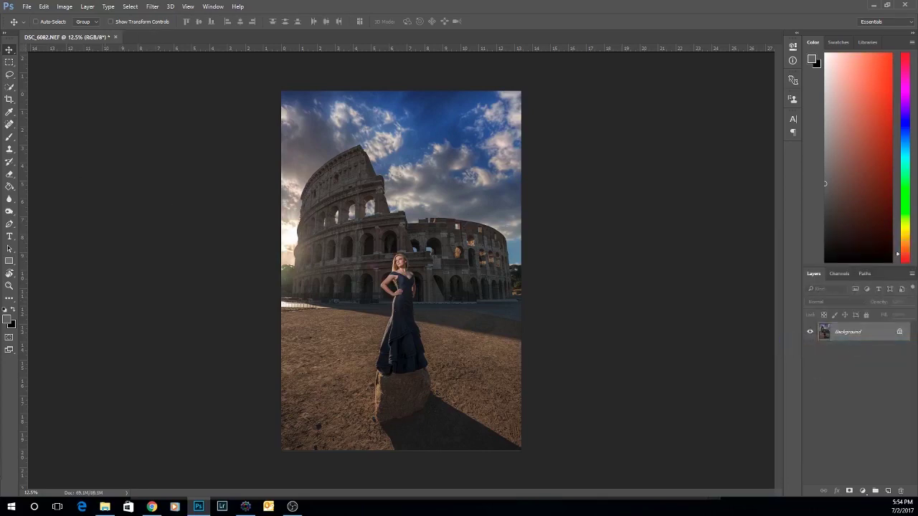
key(ctrl+z)
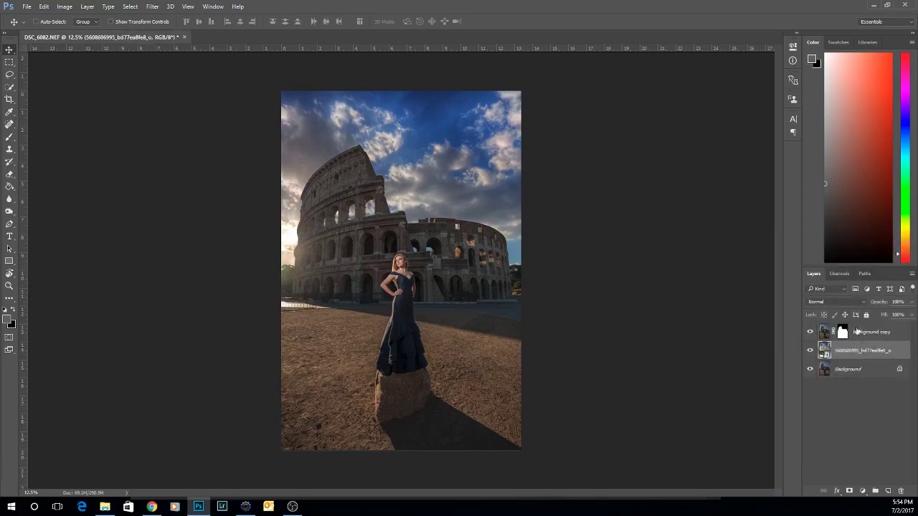
right_click(864, 375)
click(830, 342)
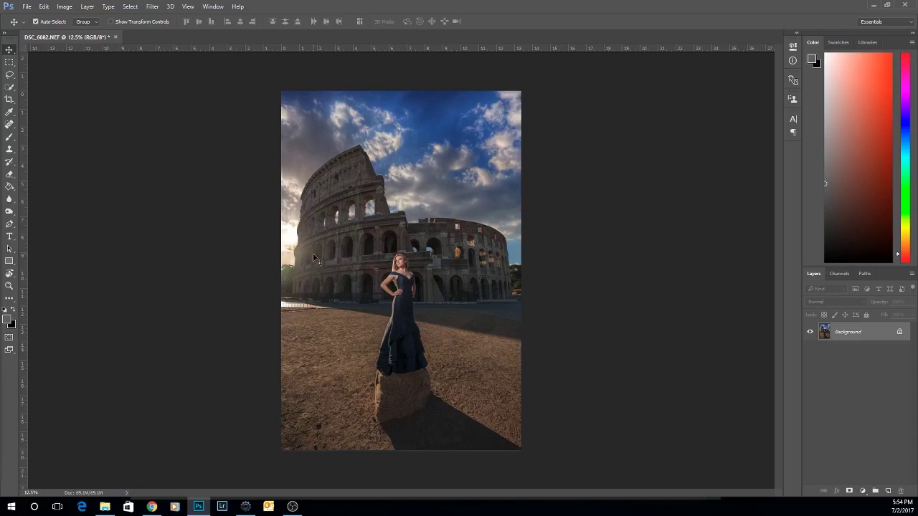
Add a Curves adjustment above the flattened photo with a gentle S-curve that deepens the shadows and lifts the highlights
key(ctrl+plus)
key(ctrl+plus)
key(ctrl+plus)
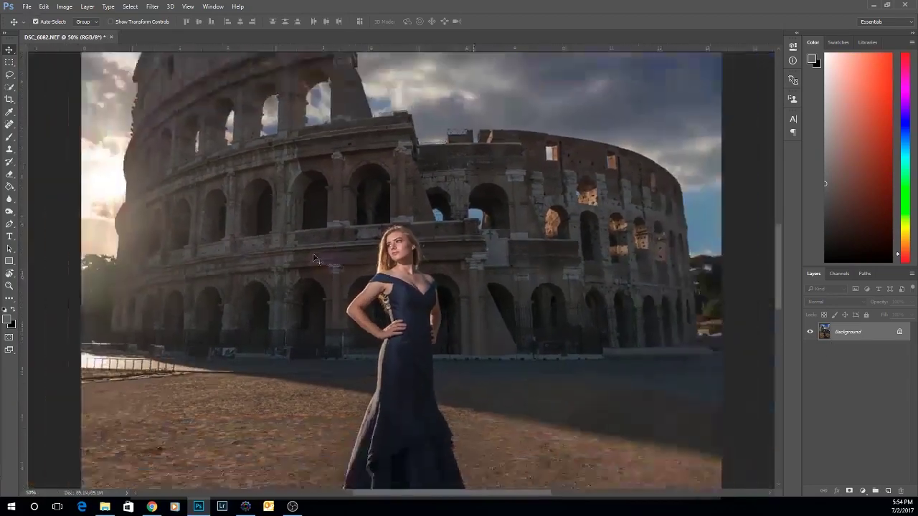
key(ctrl+0)
key(ctrl+minus)
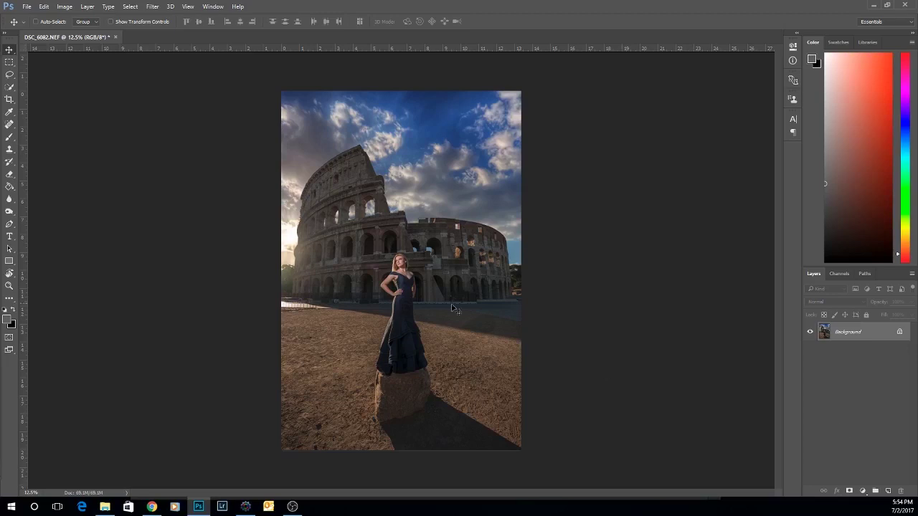
click(863, 491)
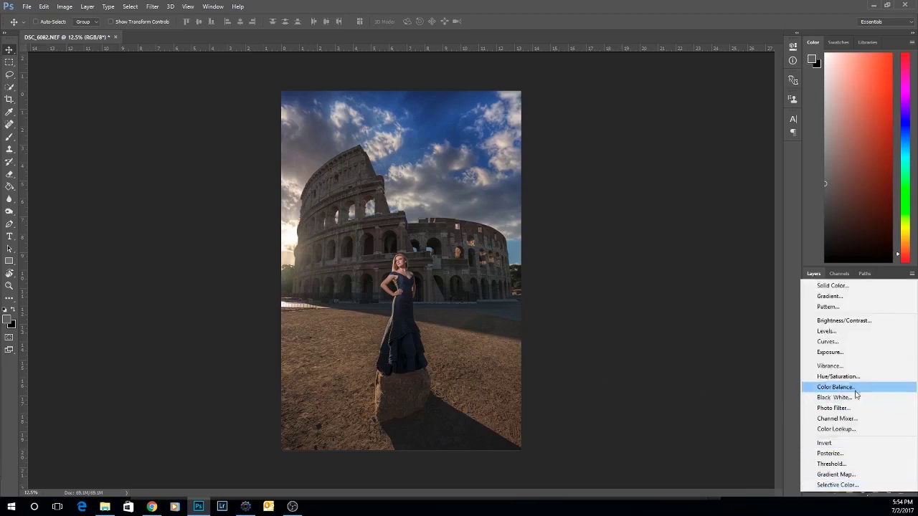
click(847, 341)
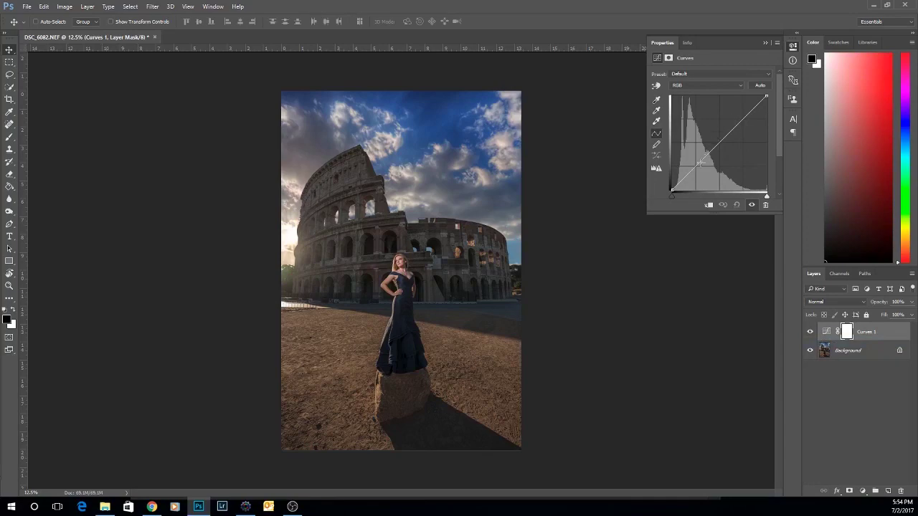
drag(695, 168, 697, 170)
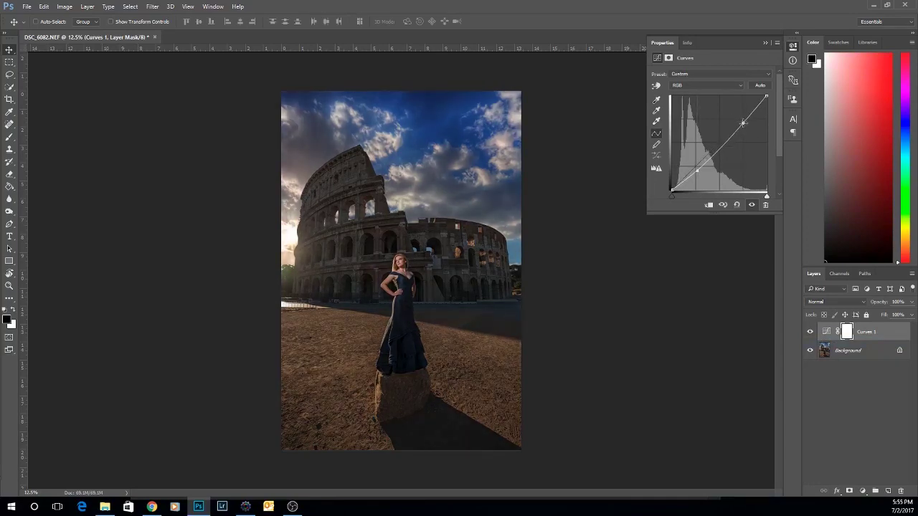
drag(743, 122, 741, 119)
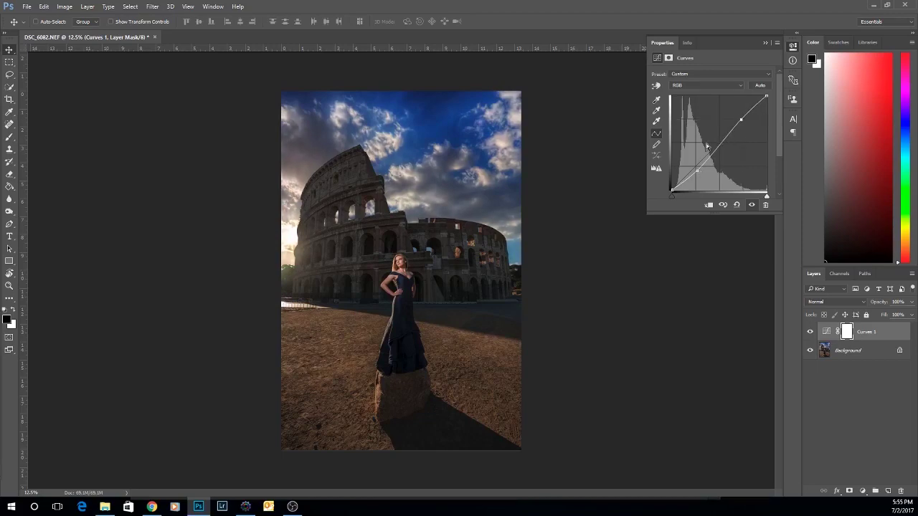
click(764, 45)
Compare the photo with and without the Curves adjustment by toggling its visibility
click(811, 332)
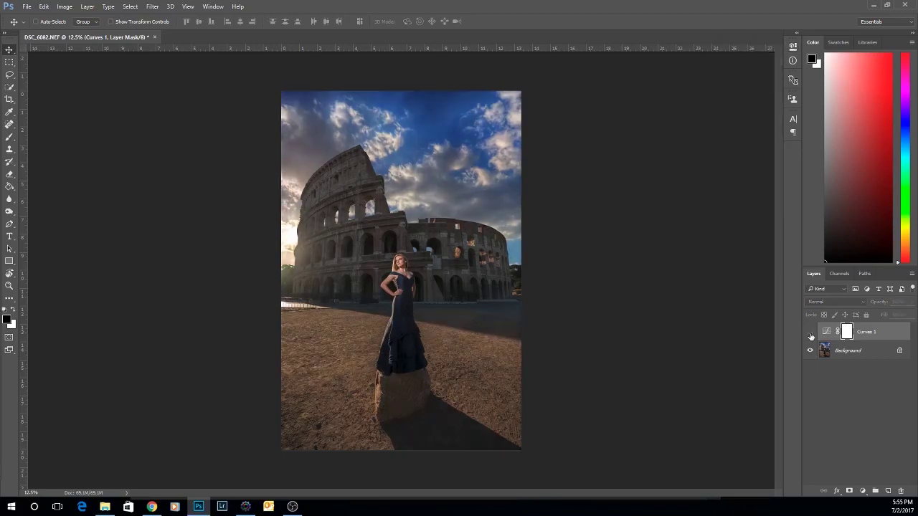
click(811, 332)
click(810, 332)
click(810, 333)
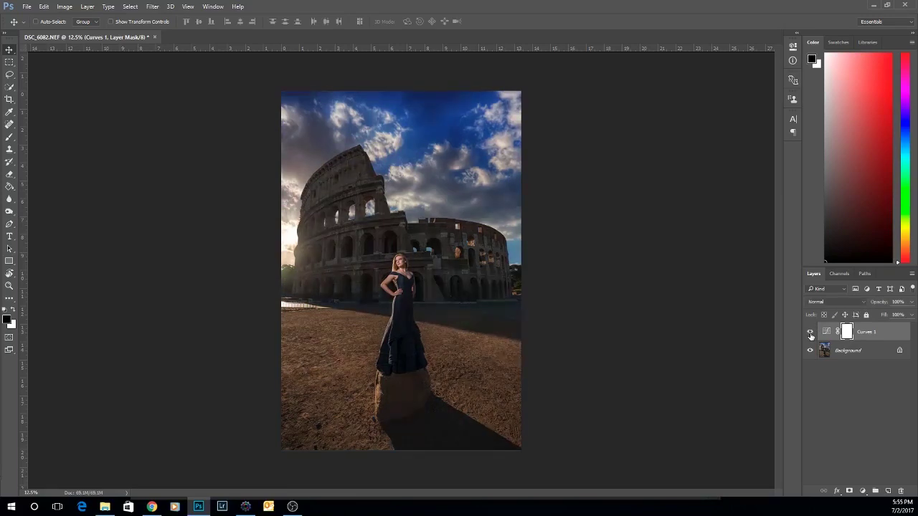
click(811, 332)
click(810, 333)
click(811, 333)
click(811, 333)
click(810, 333)
click(811, 333)
click(811, 333)
click(810, 333)
Flatten the Curves adjustment into the Background layer
click(866, 350)
right_click(865, 351)
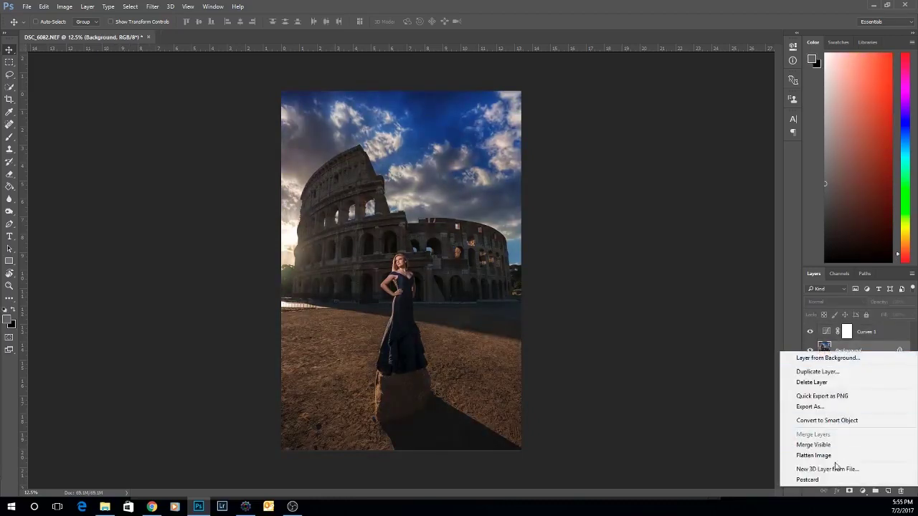
click(836, 457)
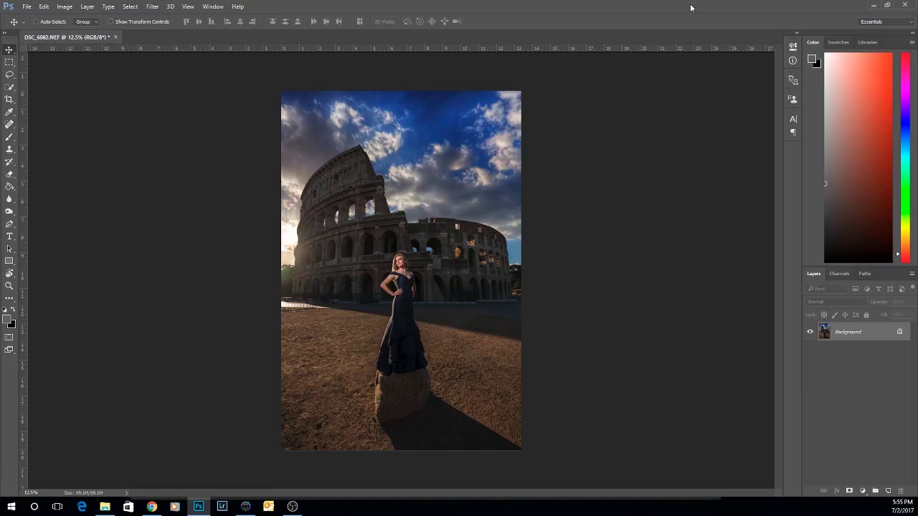
key(ctrl+z)
key(ctrl+z)
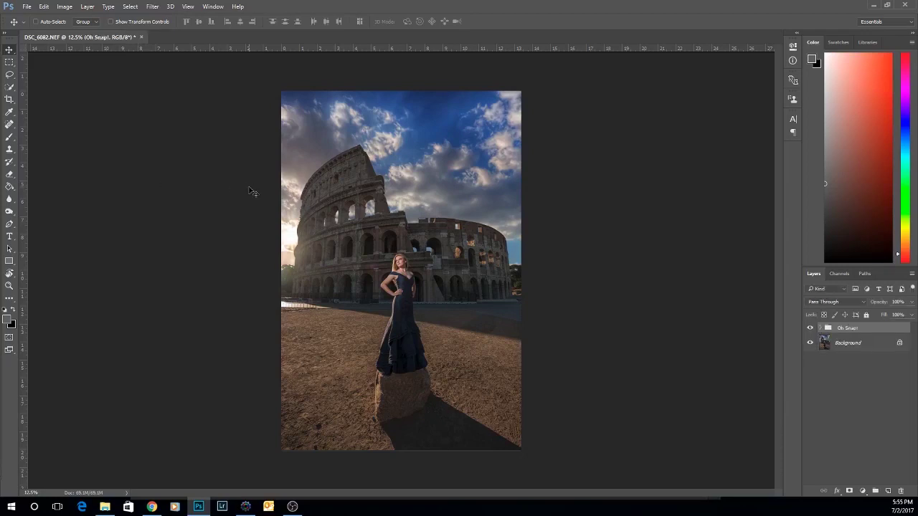
Compare the photo with and without the Oh Snap! effect group and inspect the adjustment layers inside the group
click(811, 329)
click(810, 328)
click(811, 329)
click(810, 328)
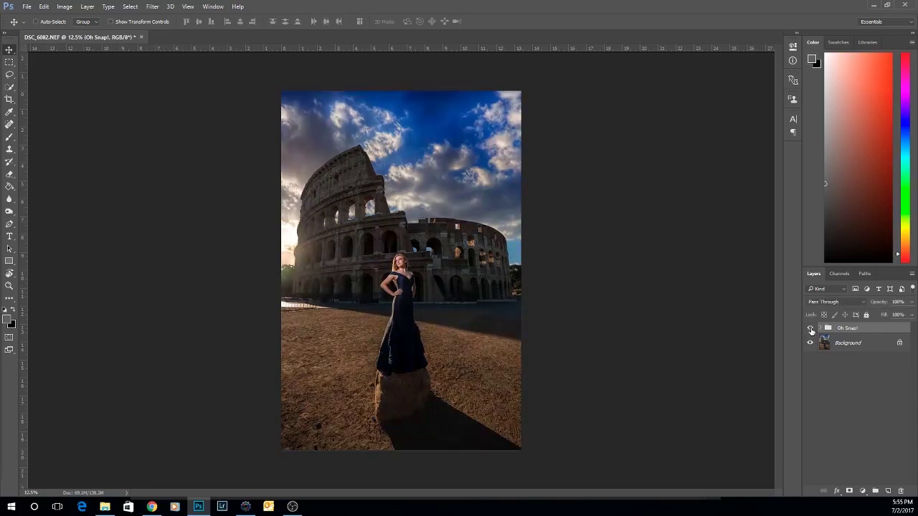
click(811, 328)
click(811, 328)
click(810, 329)
click(811, 329)
click(811, 328)
click(810, 329)
click(811, 329)
click(811, 328)
click(822, 329)
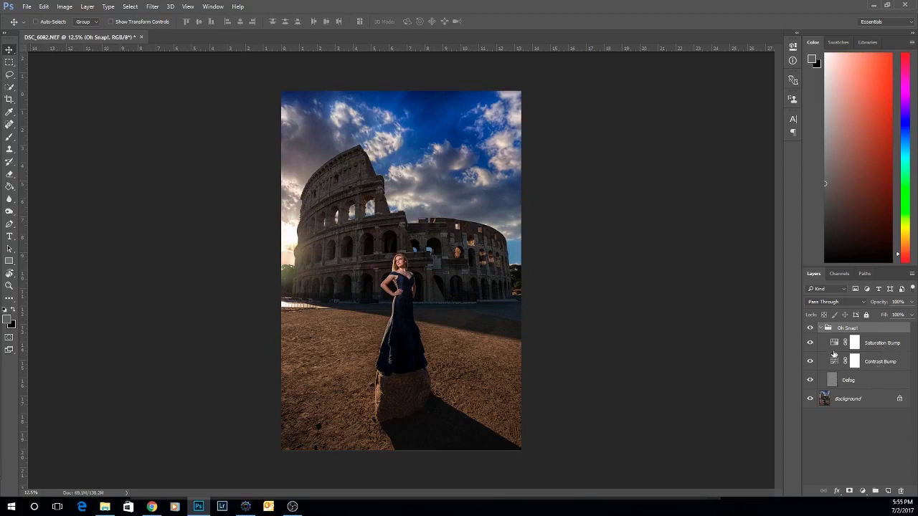
click(822, 329)
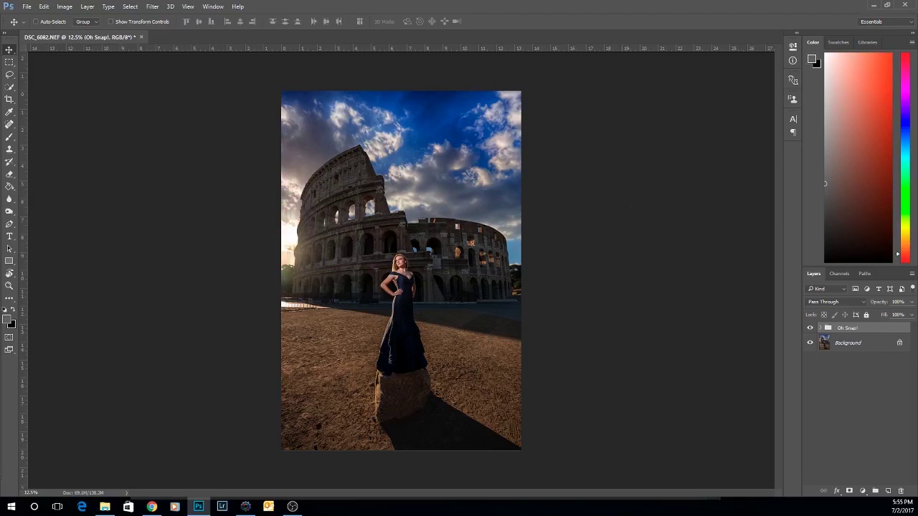
Browse the list of recorded actions, then put the list away
drag(0, 44, 393, 33)
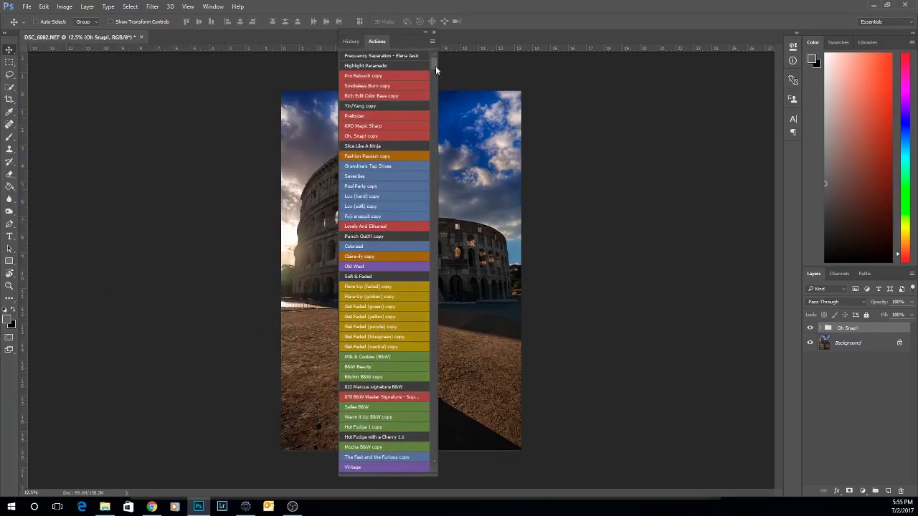
mouse_move(436, 66)
mouse_down()
mouse_move(432, 441)
mouse_move(433, 52)
mouse_up()
drag(404, 34, 0, 34)
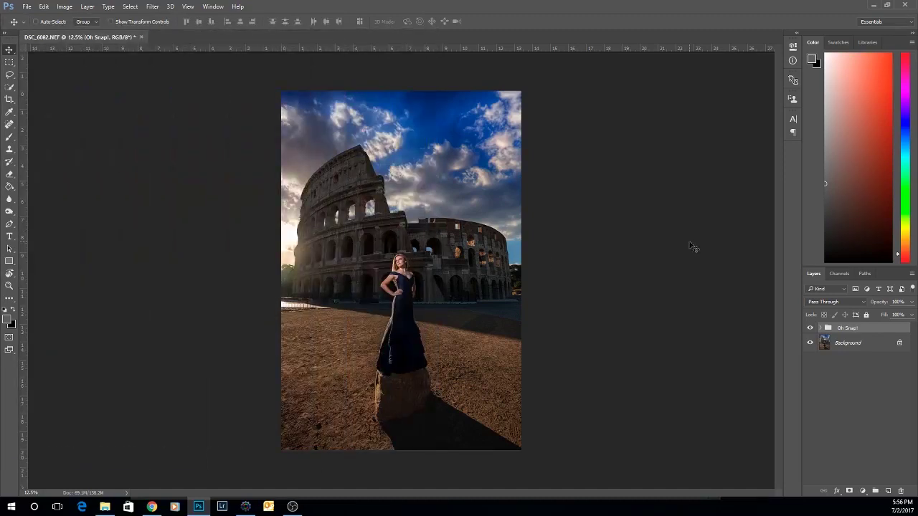
Flatten the Oh Snap! effect group into the Background layer
right_click(862, 347)
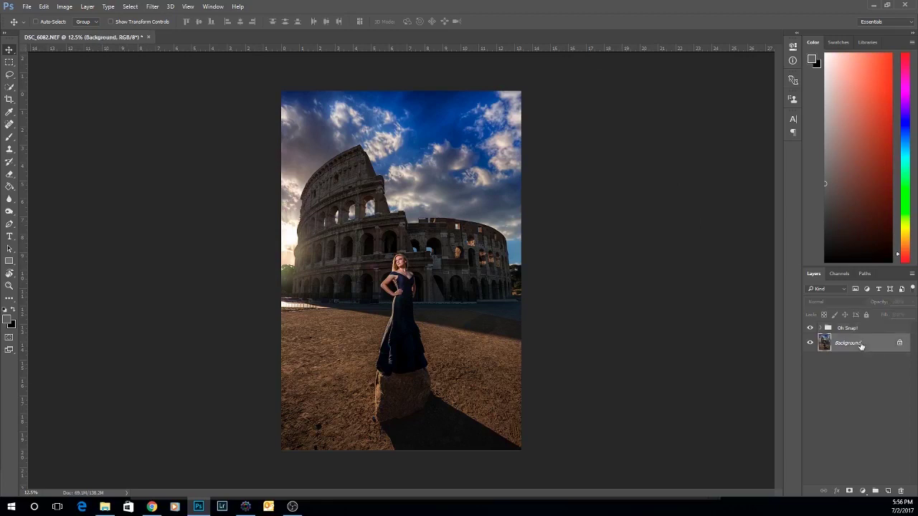
click(815, 449)
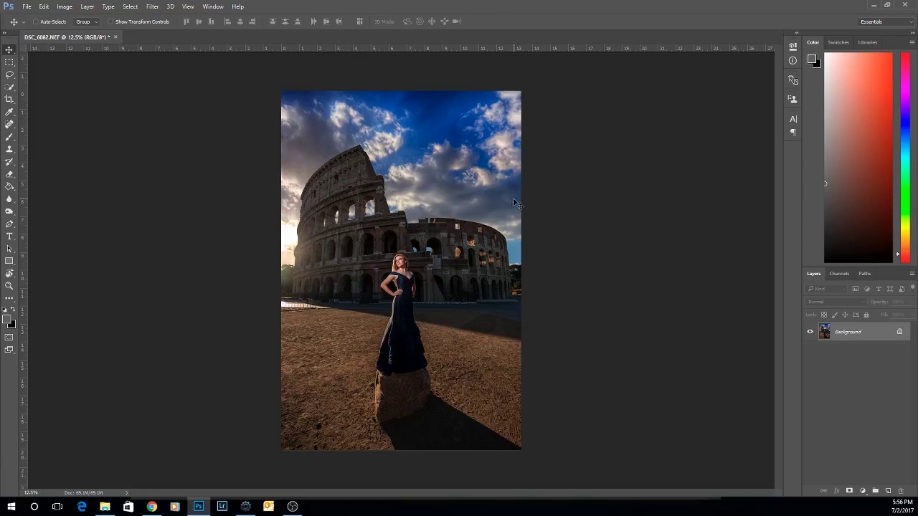
Remove small blemishes on the woman's forehead, chin and cheek with the content-aware Spot Healing Brush
click(8, 126)
click(62, 123)
key(ctrl+plus)
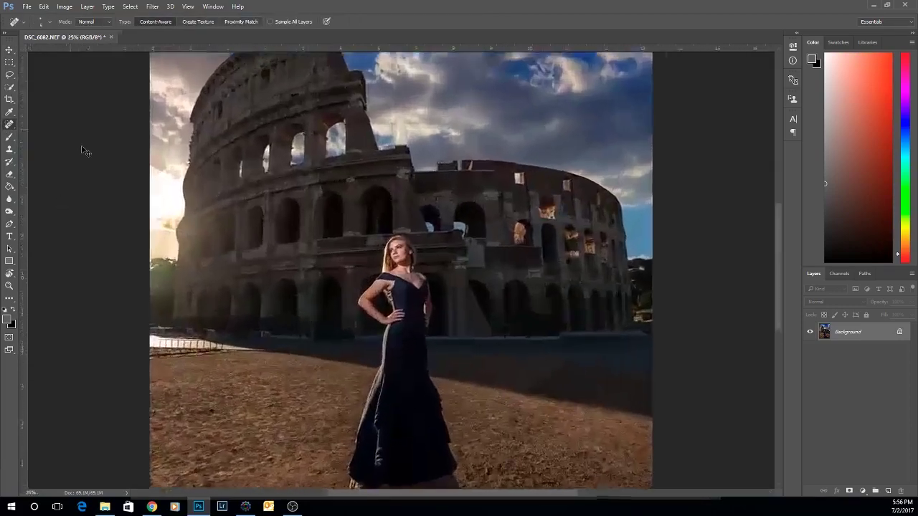
key(ctrl+plus)
key(ctrl+plus)
drag(309, 234, 360, 269)
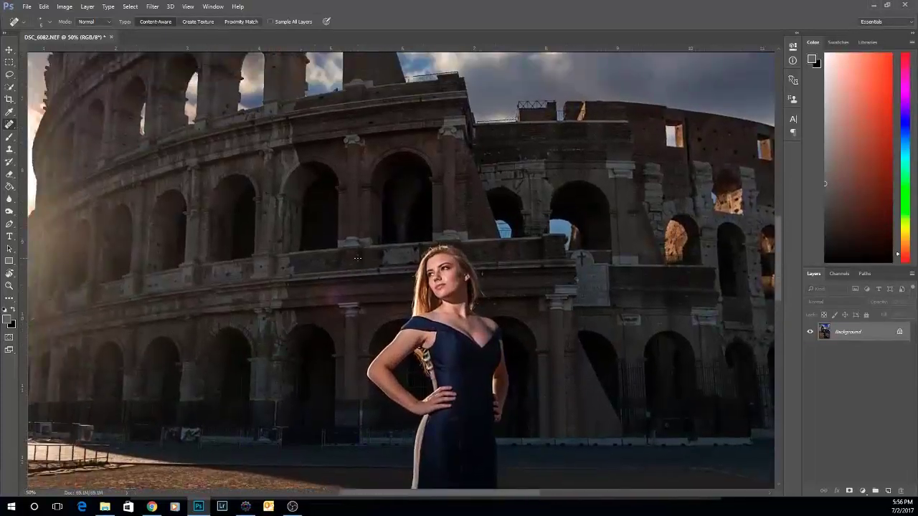
key(ctrl+plus)
key(ctrl+plus)
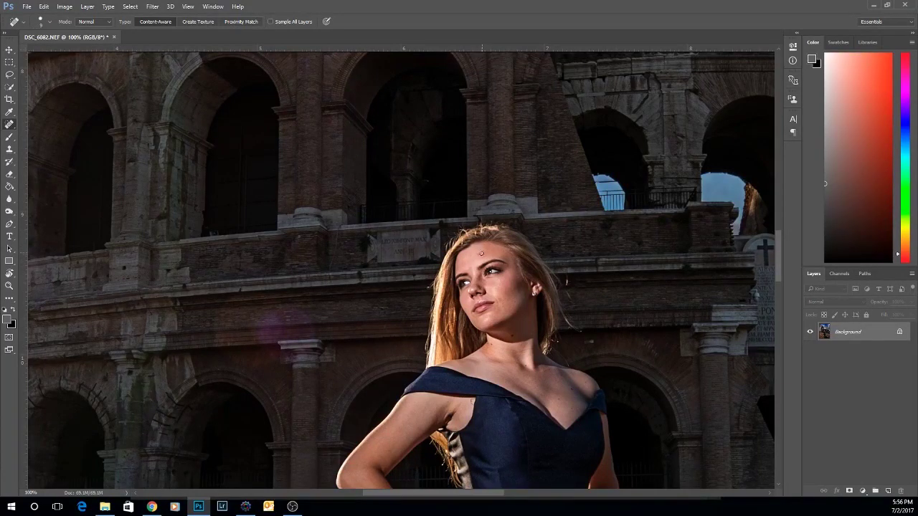
click(470, 256)
click(496, 324)
mouse_move(497, 292)
mouse_down()
mouse_move(497, 284)
mouse_move(506, 289)
mouse_up()
Heal the remaining spots on the woman's cheek at close range with the Spot Healing Brush
key(ctrl+plus)
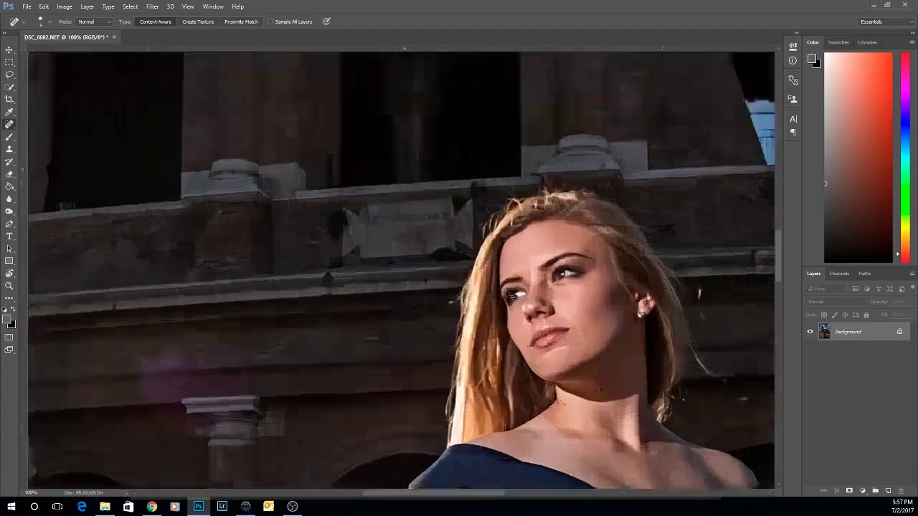
click(605, 325)
click(605, 324)
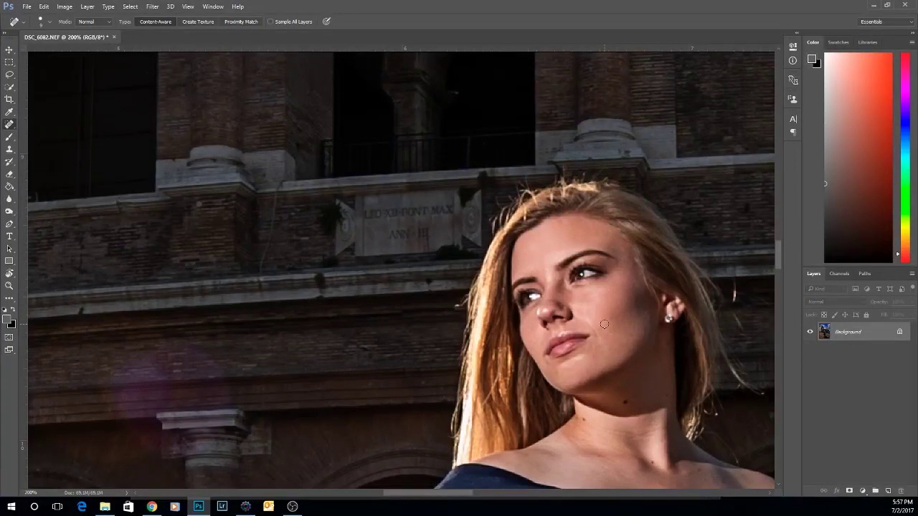
key(ctrl+minus)
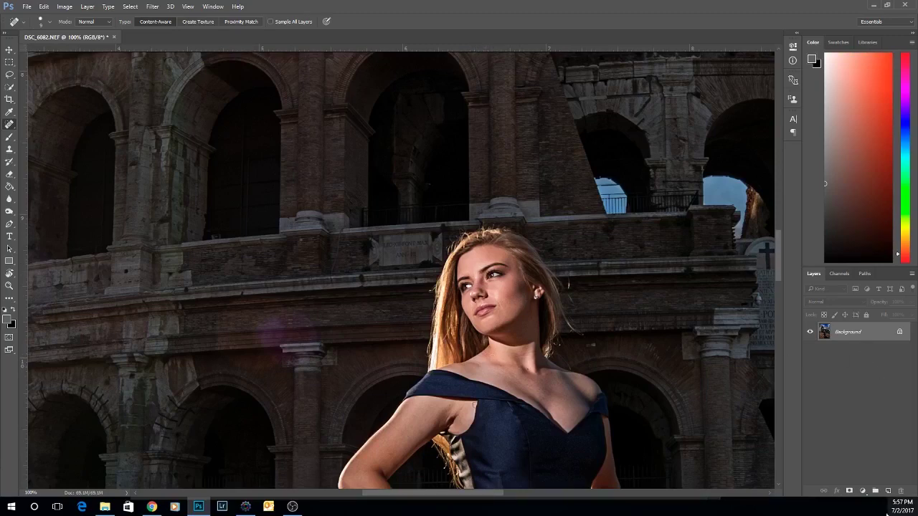
Add an empty layer above the Background and reduce the Brush tool to a small tip for painting skin
click(888, 491)
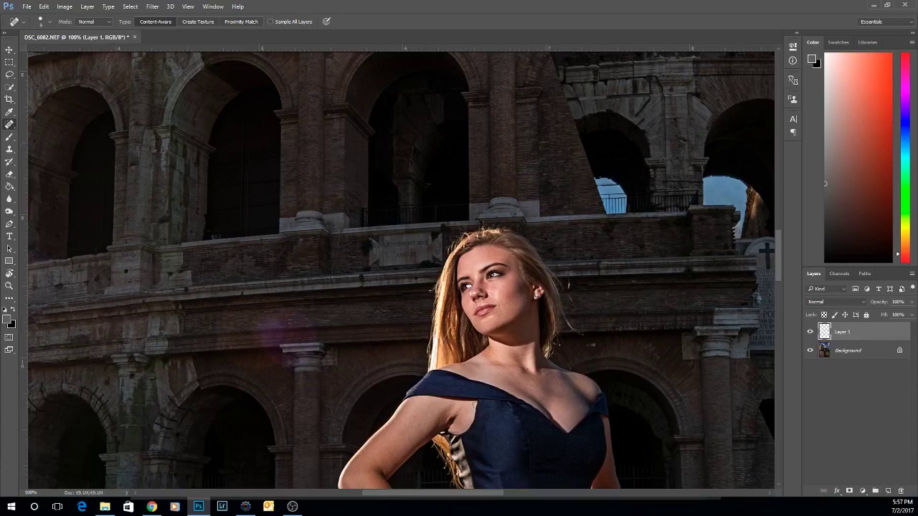
click(9, 136)
key(bracketleft)
key(bracketleft)
key(bracketleft)
key(bracketleft)
key(bracketleft)
key(bracketleft)
key(bracketleft)
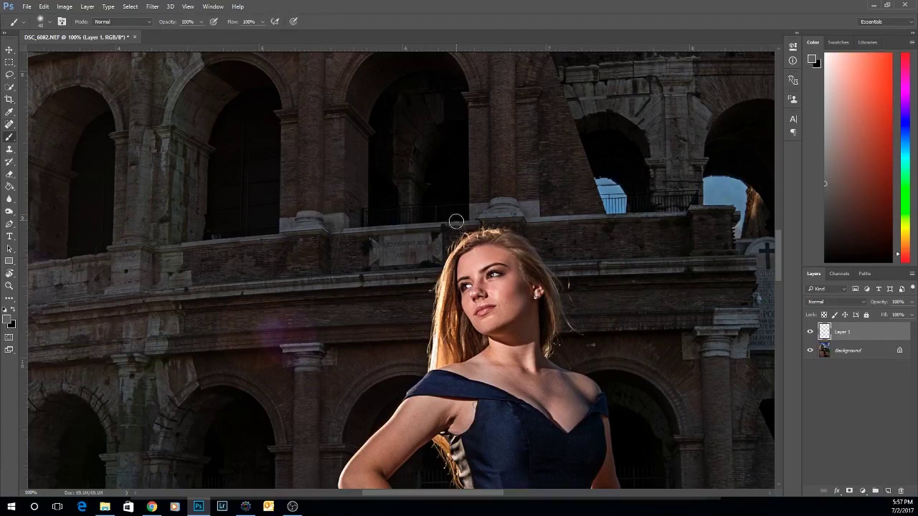
key(bracketleft)
key(bracketleft)
key(bracketleft)
key(bracketleft)
key(bracketleft)
key(bracketleft)
key(bracketleft)
Paint sampled skin tones at 10% opacity on the new layer to smooth the woman's forehead, nose and upper cheek
alt+click(472, 270)
key(bracketright)
key(bracketright)
key(bracketleft)
alt+click(477, 279)
alt+click(477, 264)
alt+click(504, 292)
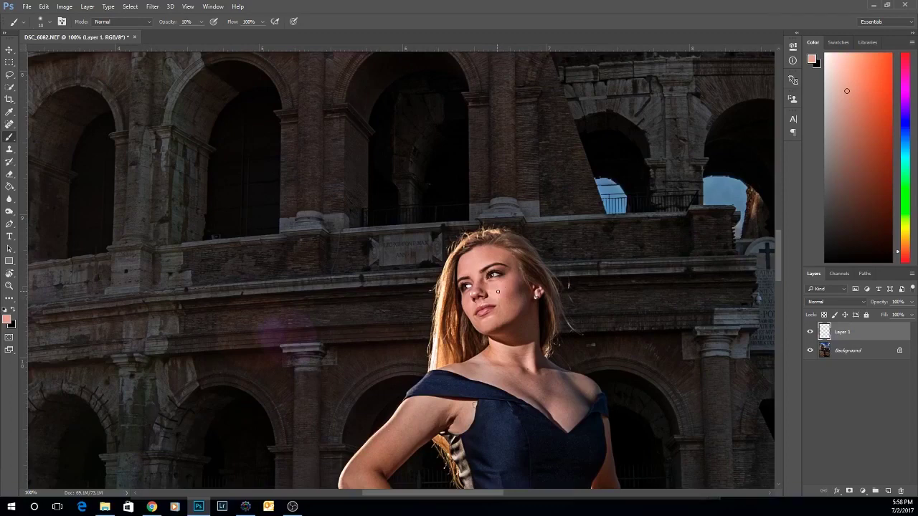
alt+click(498, 293)
alt+click(502, 294)
alt+click(499, 294)
alt+click(477, 287)
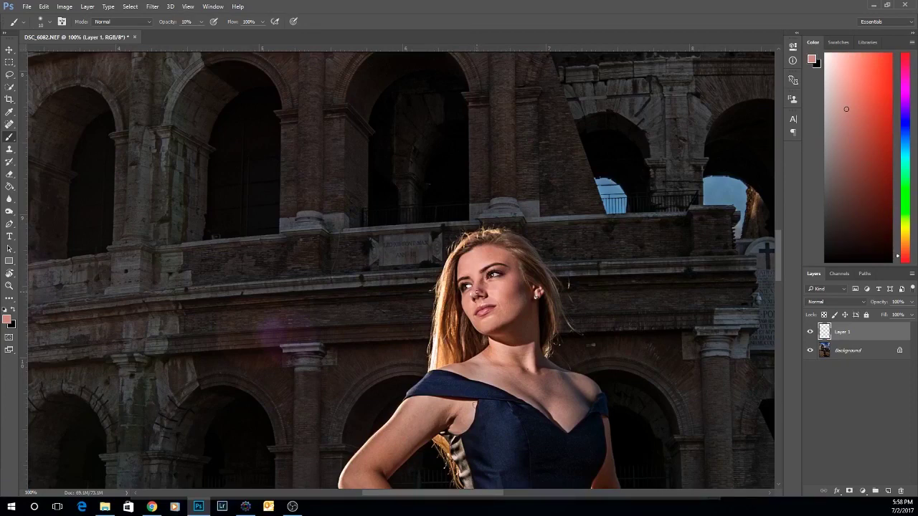
Smooth the skin around the woman's mouth and chin with nearby sampled tones at 10% opacity
alt+click(497, 316)
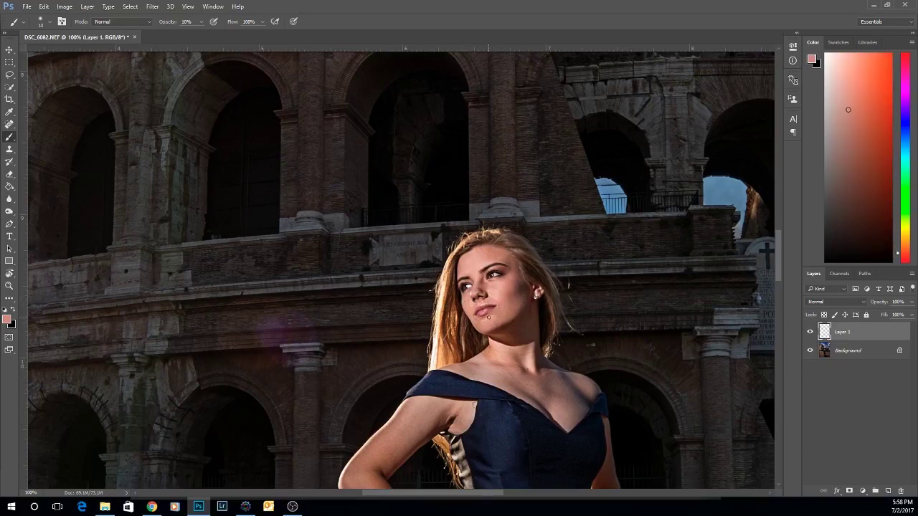
alt+click(490, 321)
alt+click(493, 324)
alt+click(483, 319)
alt+click(491, 320)
alt+click(500, 315)
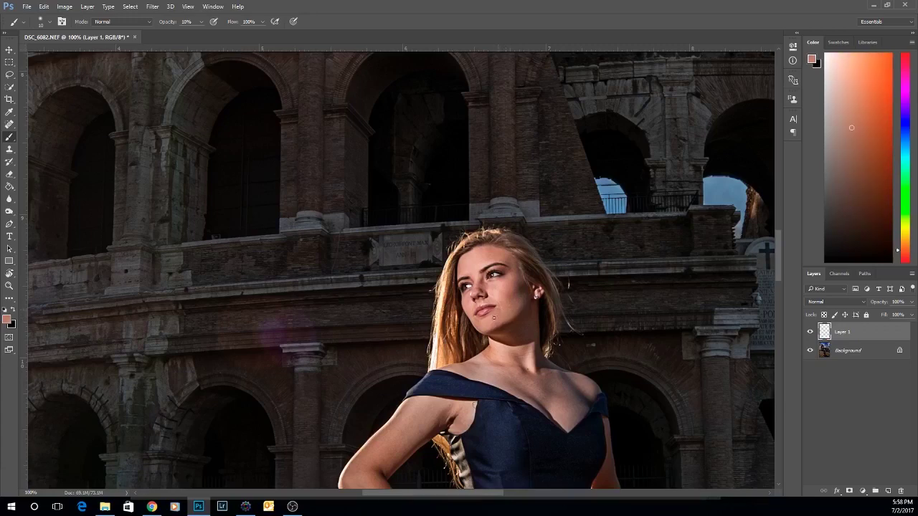
alt+click(501, 314)
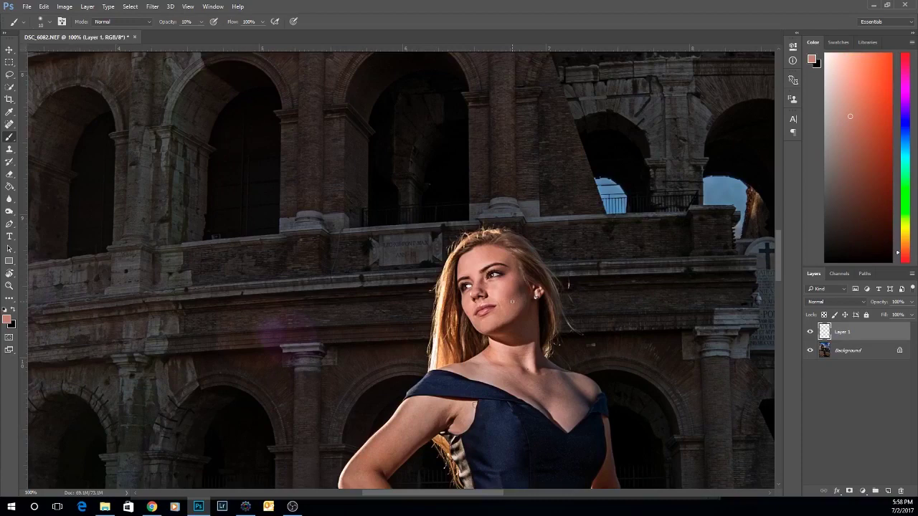
Blend the woman's cheek and nose area with sampled skin tones, checking the result by toggling the paint layer's visibility
alt+click(506, 290)
alt+click(490, 297)
alt+click(473, 292)
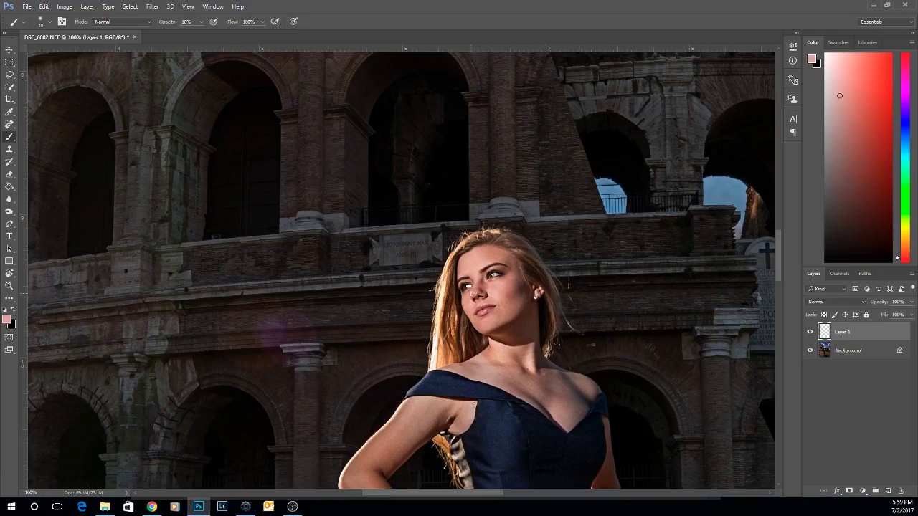
click(811, 333)
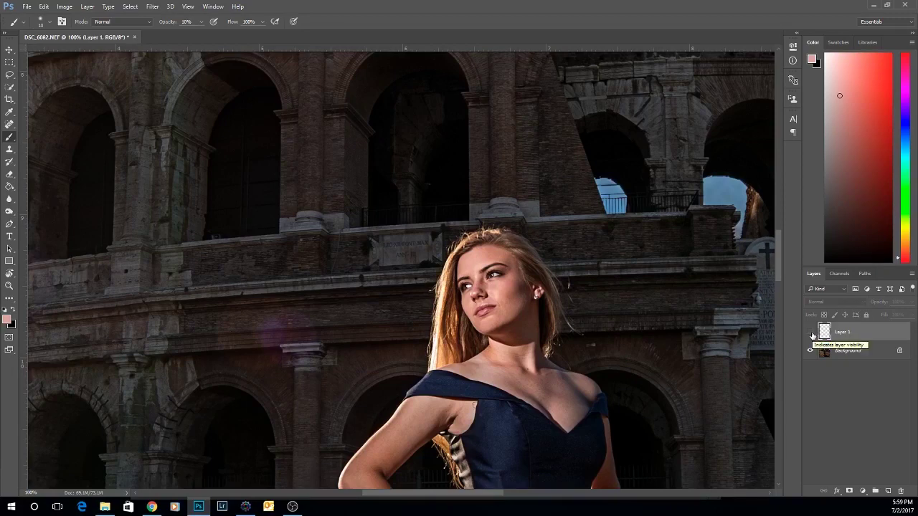
click(811, 333)
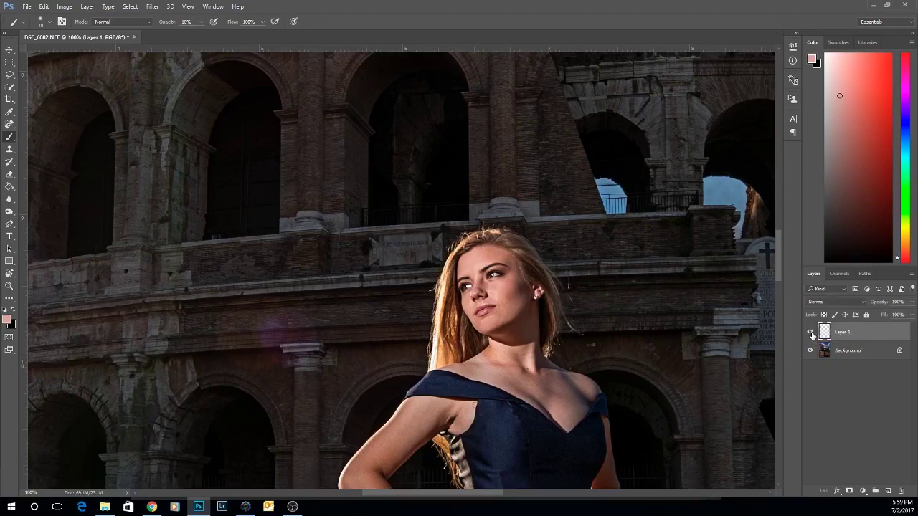
alt+click(493, 293)
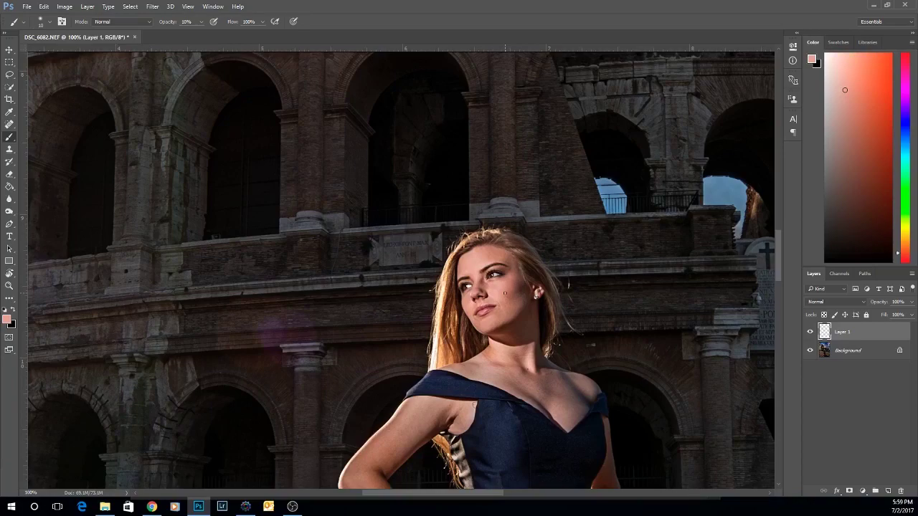
Enlarge the brush slightly and smooth the woman's neck and shoulder with sampled skin tones
key(ctrl+minus)
key(ctrl+plus)
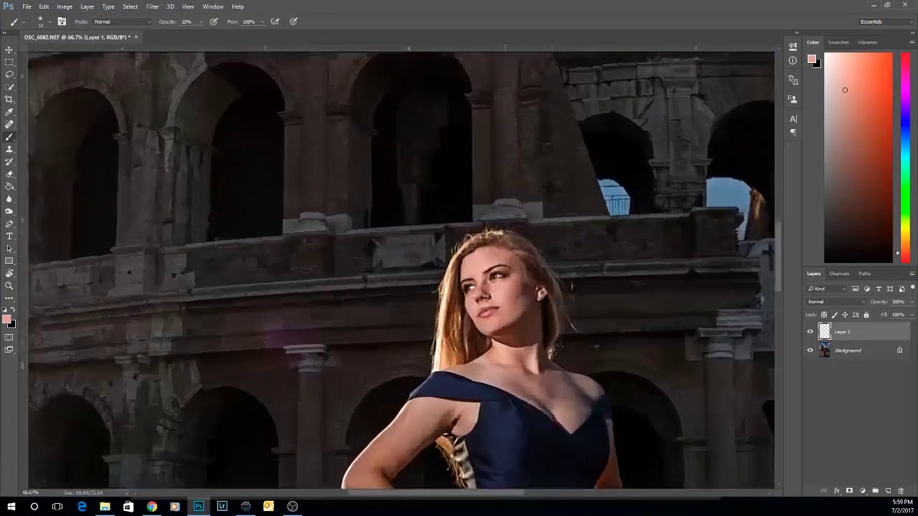
scroll(503, 369, down, 1)
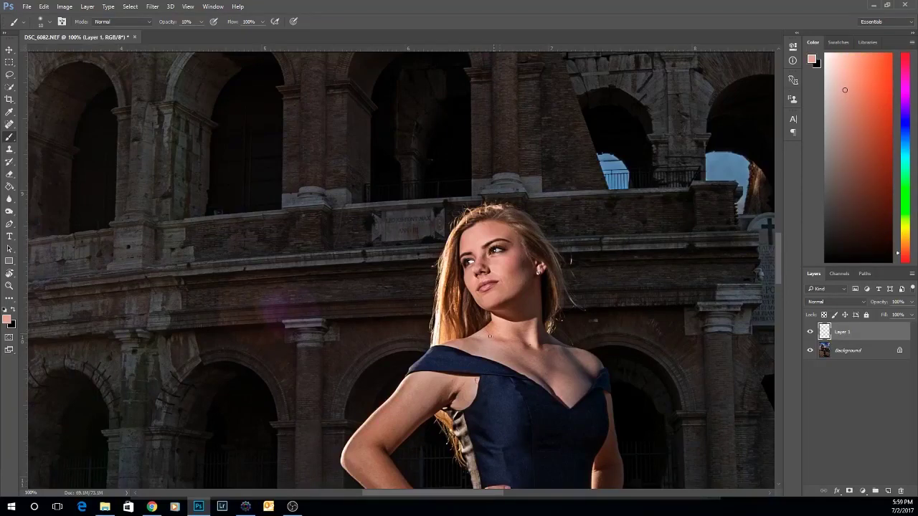
key(bracketright)
key(bracketright)
alt+click(492, 329)
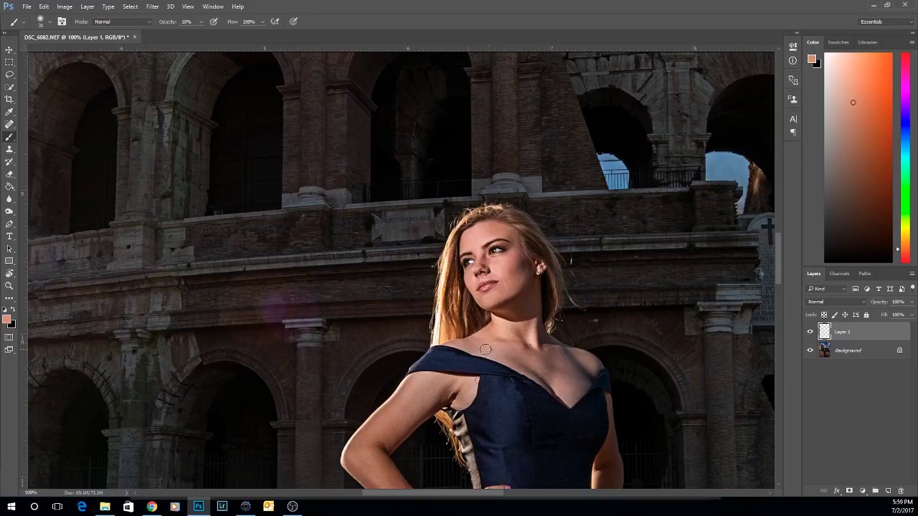
alt+click(502, 351)
alt+click(489, 330)
Even out the skin on the woman's upper arm and near the armpit with tones sampled from the arm
alt+click(402, 413)
mouse_move(439, 379)
mouse_down()
mouse_move(412, 383)
mouse_move(419, 378)
mouse_move(450, 380)
mouse_move(441, 389)
mouse_move(421, 384)
mouse_move(399, 411)
mouse_move(429, 380)
mouse_move(454, 389)
mouse_up()
alt+click(412, 401)
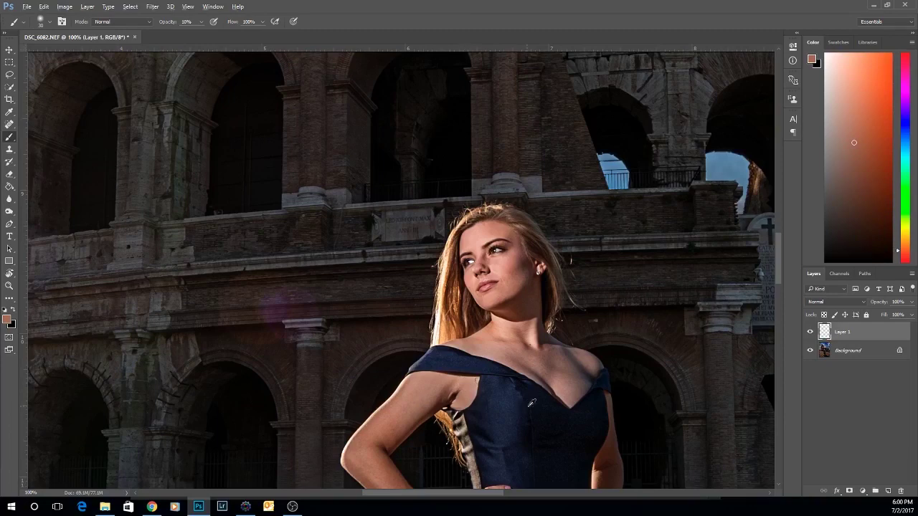
Blend the skin on the woman's upper chest and the base of her neck with sampled tones
alt+click(500, 350)
alt+click(524, 348)
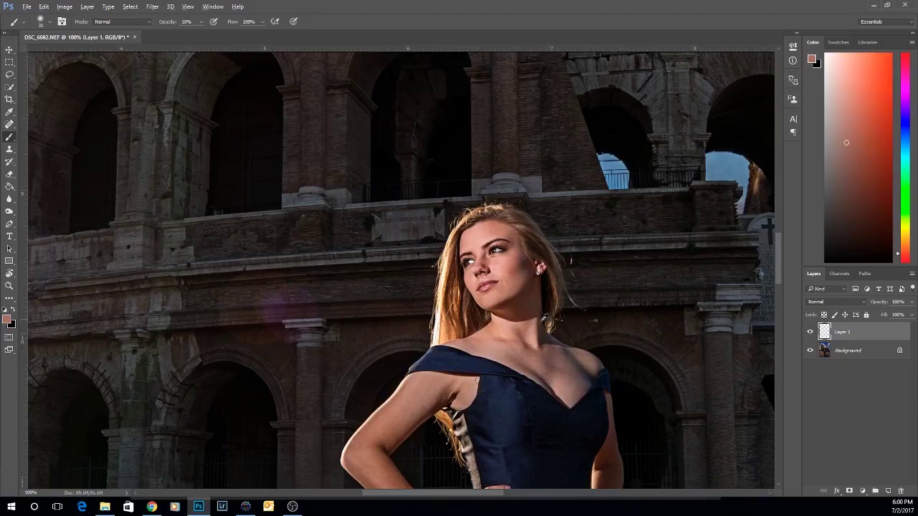
alt+click(497, 330)
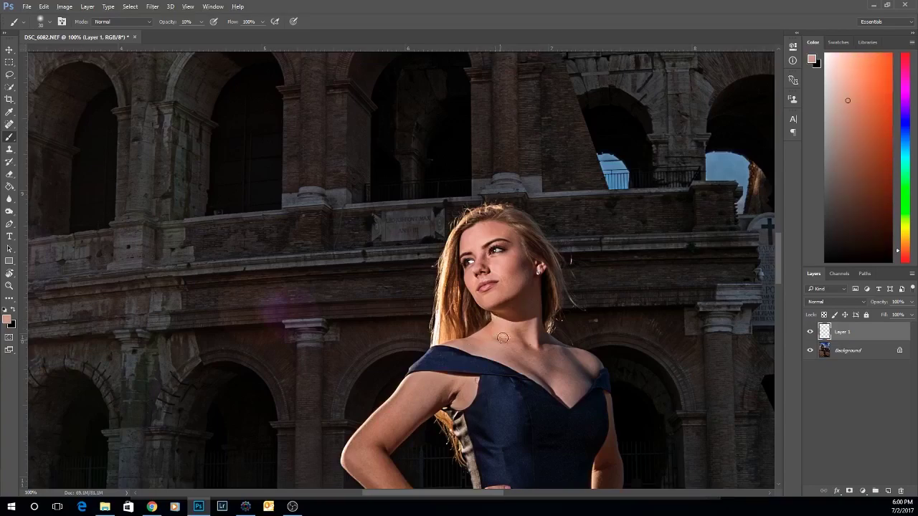
Compare the portrait with and without the skin-painting layer from a wider view
key(ctrl+minus)
key(ctrl+minus)
key(ctrl+minus)
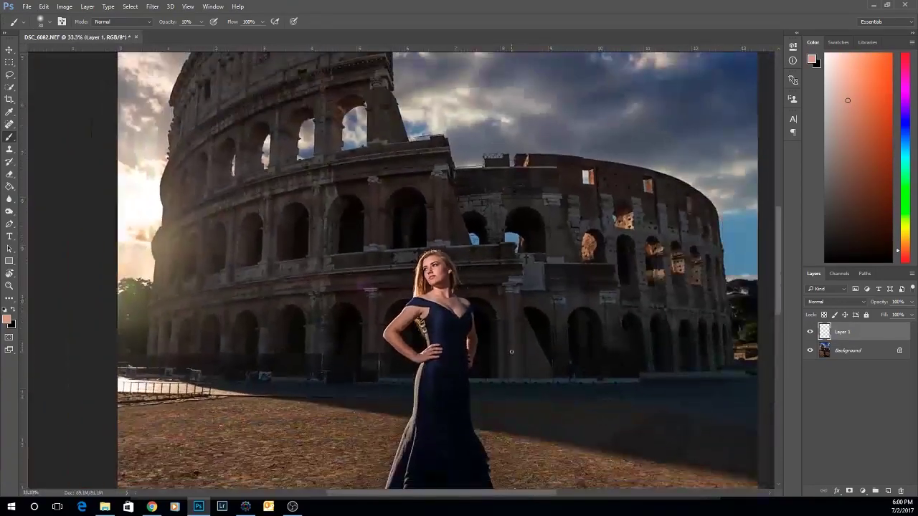
click(811, 332)
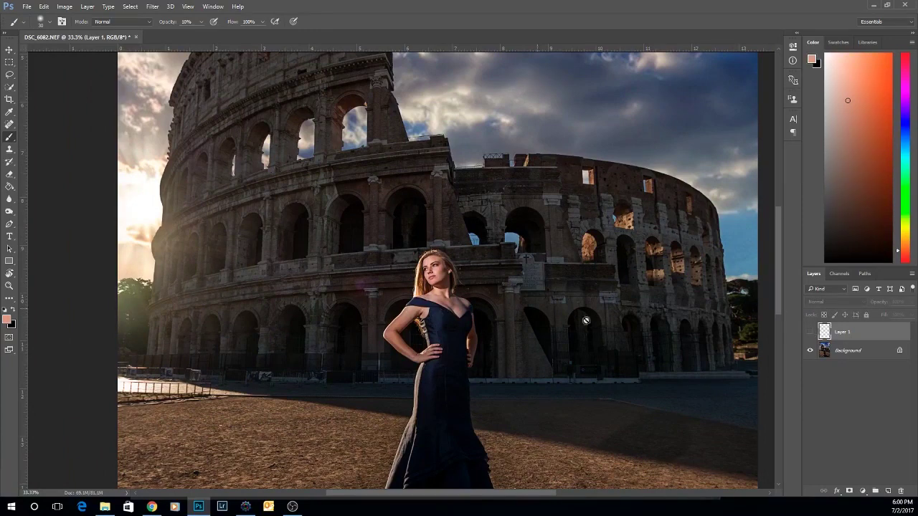
click(812, 333)
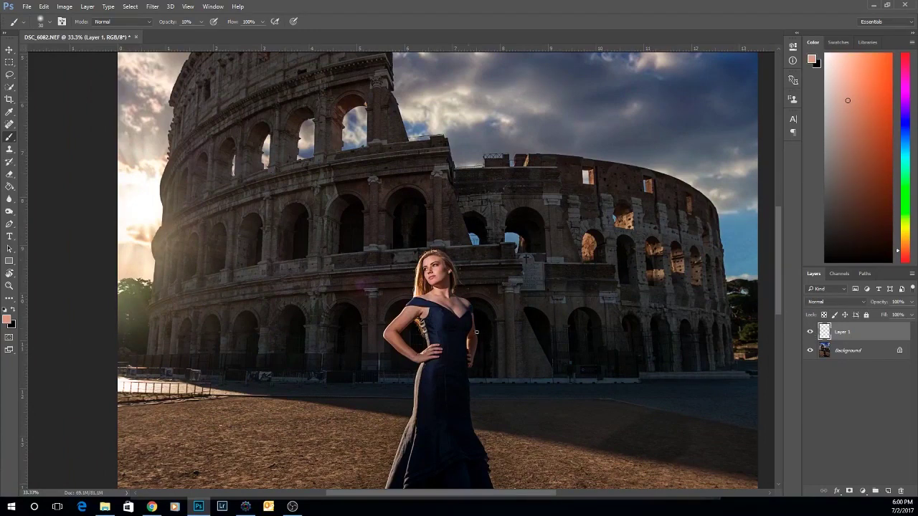
Touch up the woman's upper chest and the base of her neck with skin tones sampled from those areas
key(ctrl+plus)
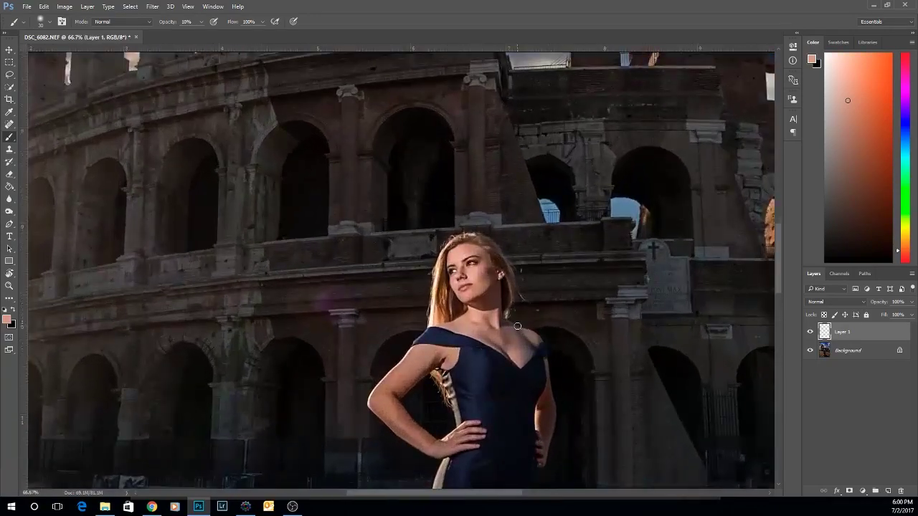
key(ctrl+plus)
alt+click(568, 368)
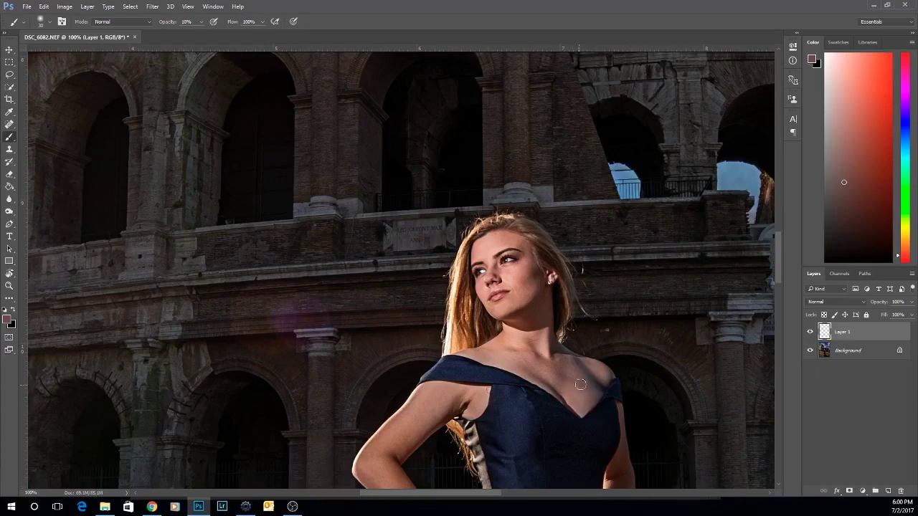
key(ctrl+minus)
key(ctrl+minus)
key(ctrl+minus)
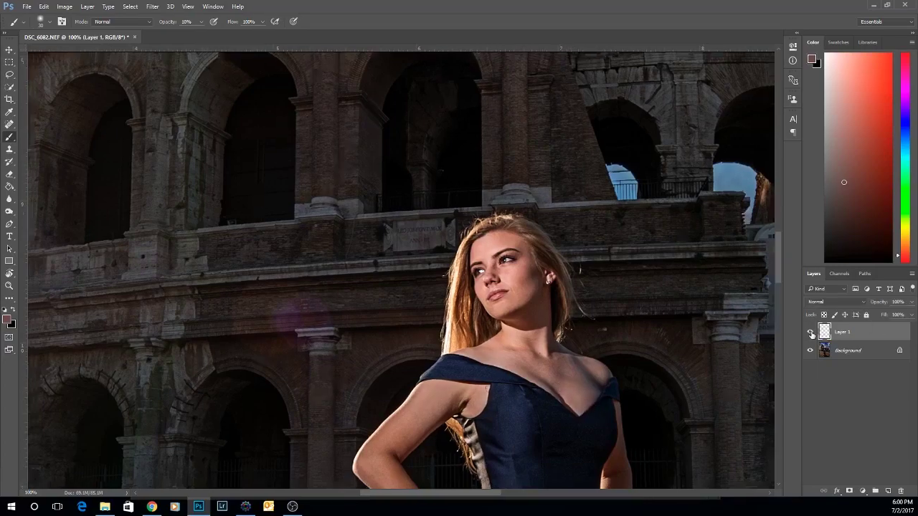
key(ctrl+minus)
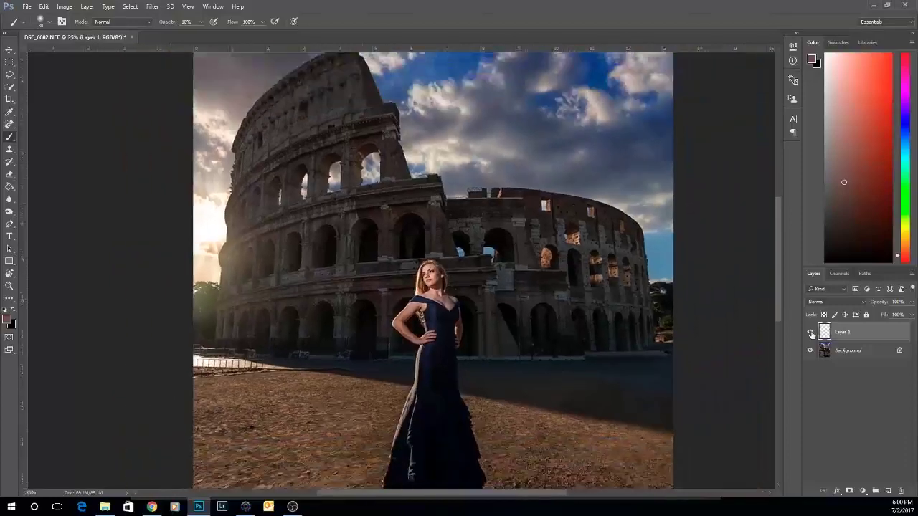
key(ctrl+plus)
key(ctrl+plus)
key(ctrl+plus)
key(ctrl+plus)
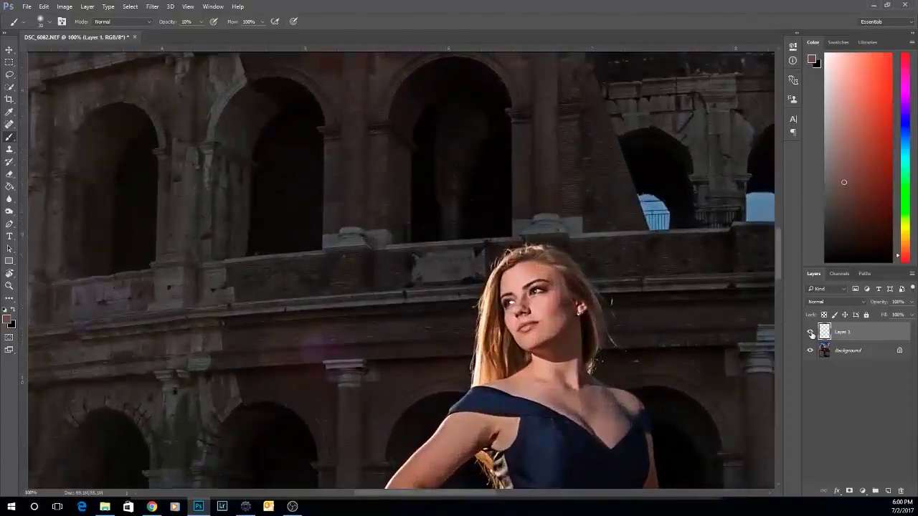
alt+click(533, 367)
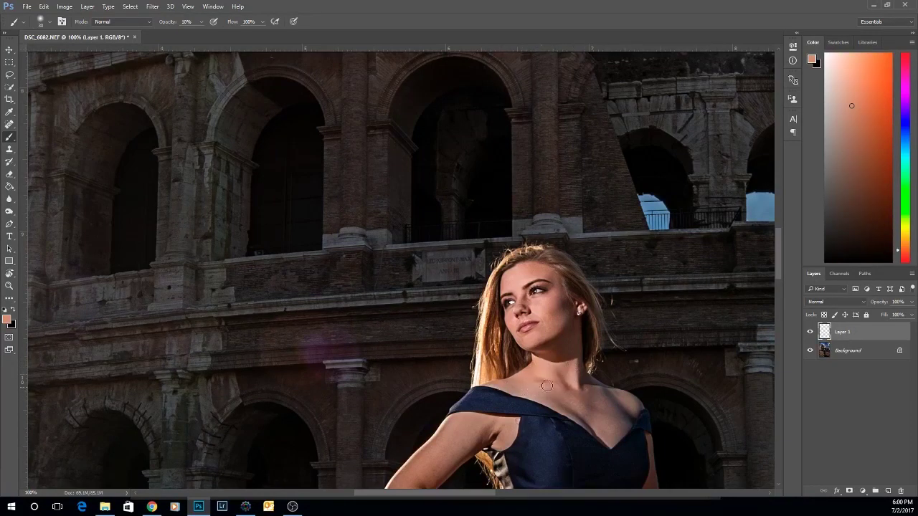
Toggle the skin-painting layer off and on to compare the retouch up close and across the whole photo
click(812, 333)
click(811, 333)
key(ctrl+minus)
key(ctrl+minus)
key(ctrl+minus)
key(ctrl+minus)
key(ctrl+minus)
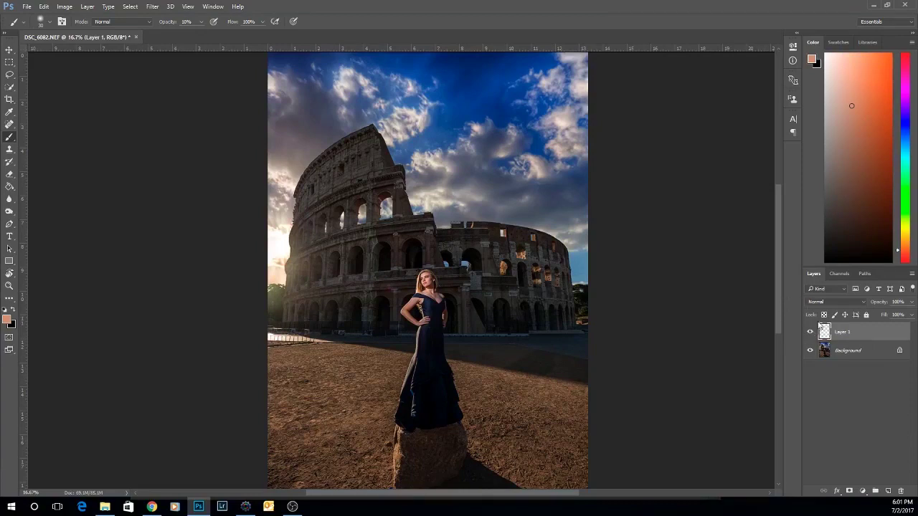
click(811, 334)
click(811, 333)
click(812, 333)
click(812, 333)
Flatten the image and duplicate the flattened background onto a new layer
right_click(863, 351)
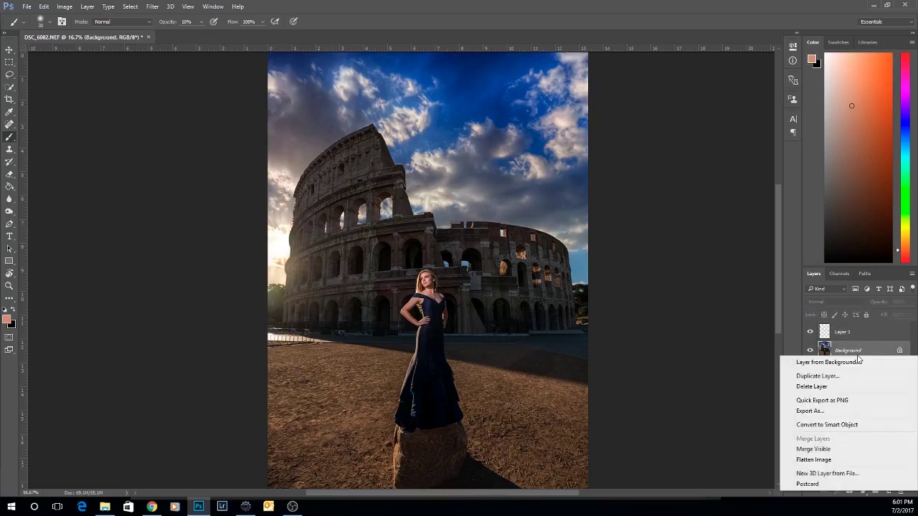
click(816, 461)
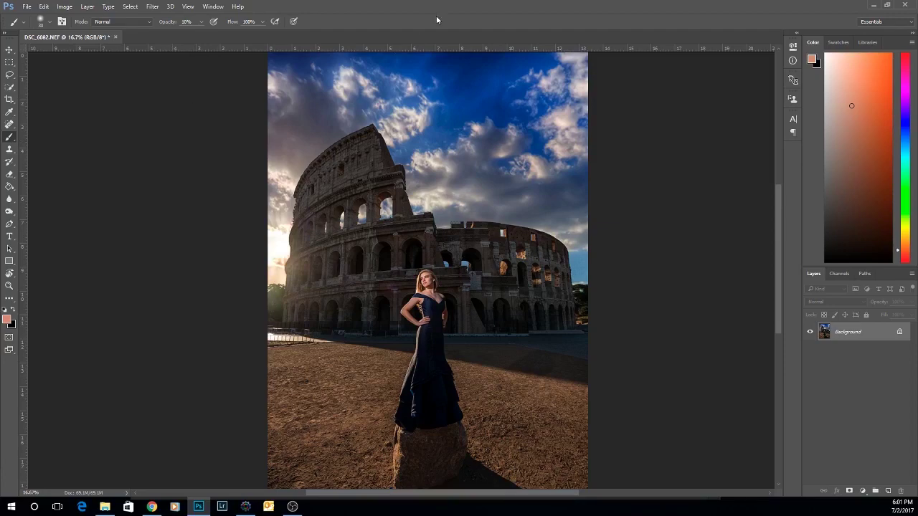
key(ctrl+plus)
key(ctrl+plus)
key(ctrl+plus)
key(ctrl+plus)
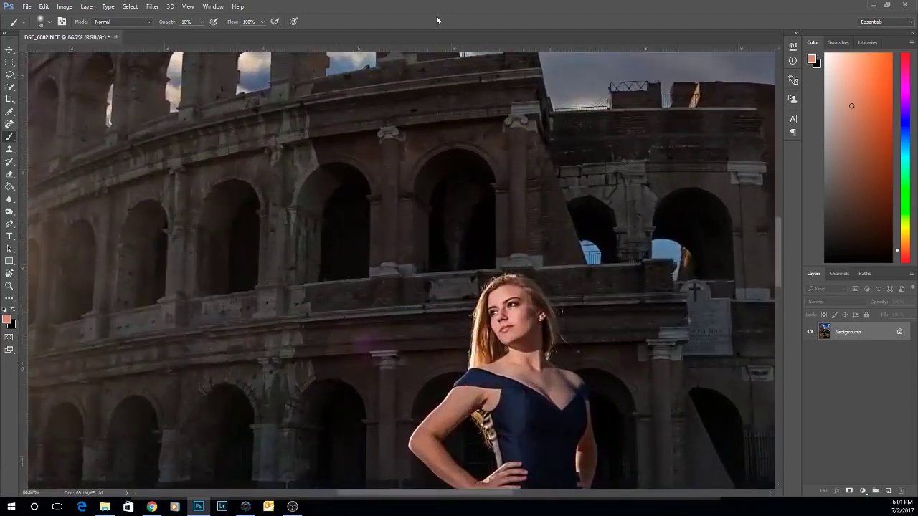
key(ctrl+j)
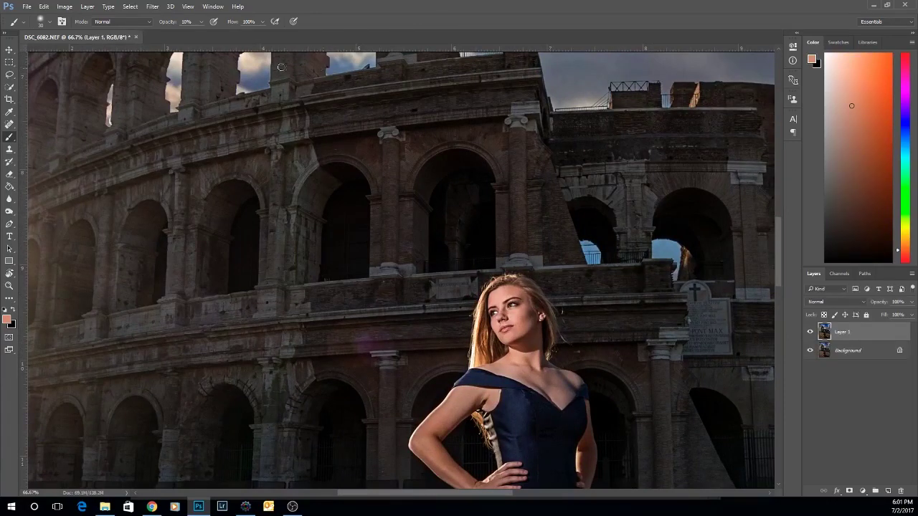
Start the Imagenomic Portraiture filter on the duplicated layer and sample the woman's face and shoulder tones for the skin mask
click(153, 6)
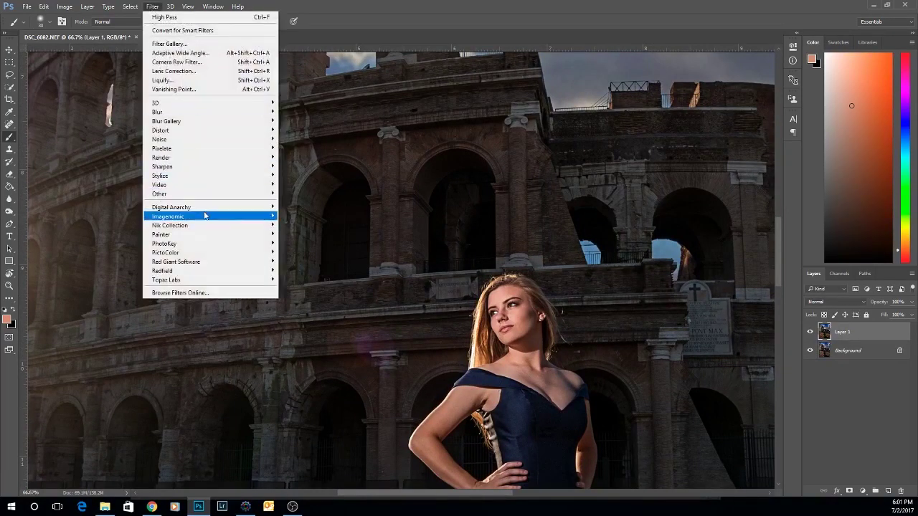
mouse_move(228, 215)
click(299, 225)
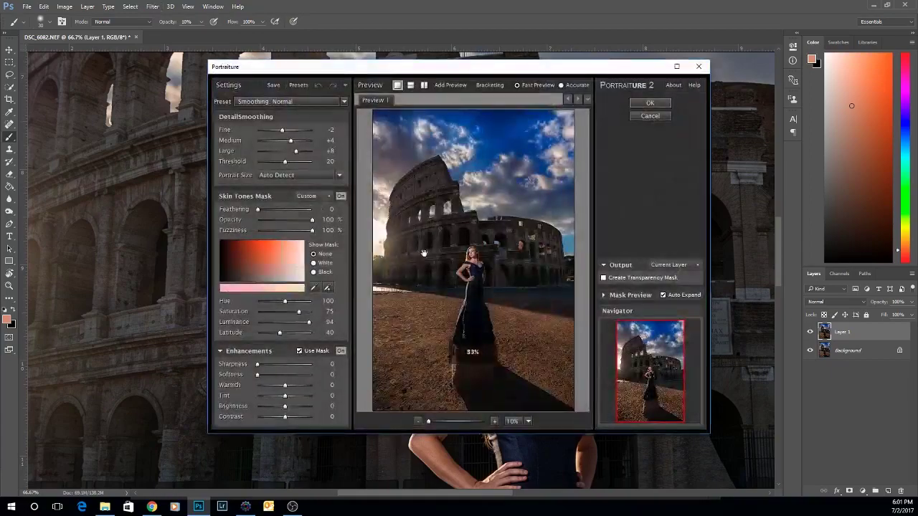
click(314, 288)
click(474, 254)
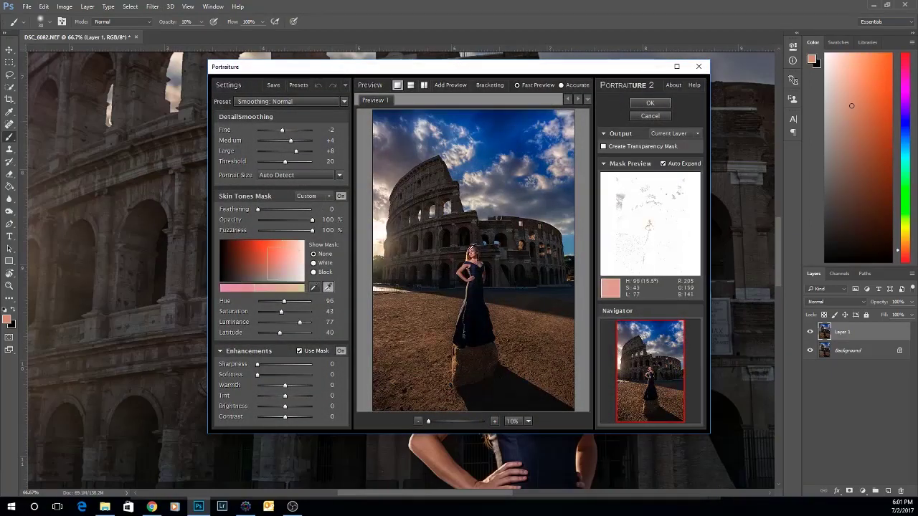
click(480, 266)
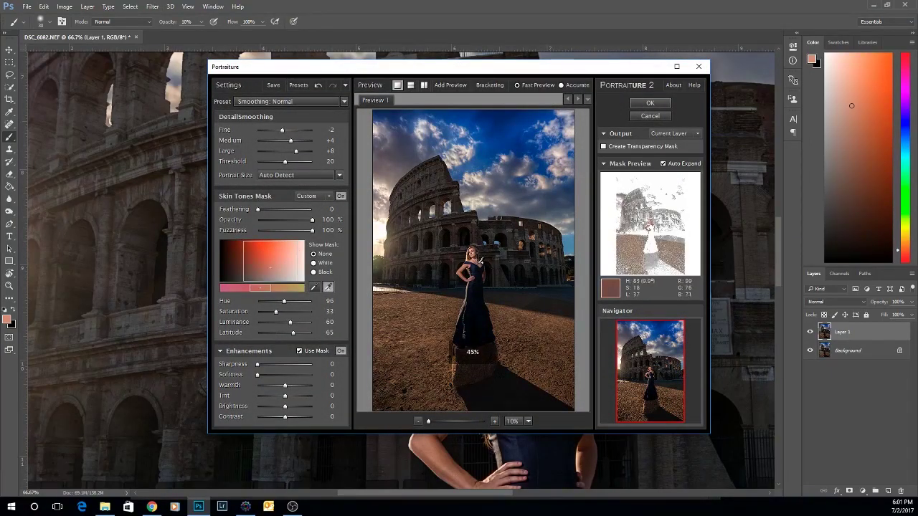
click(481, 265)
scroll(526, 194, up, 1)
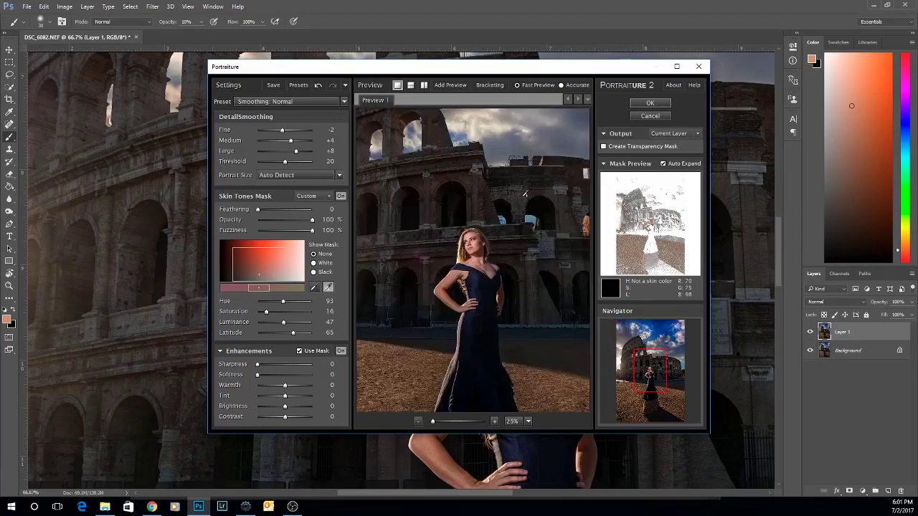
scroll(470, 244, up, 2)
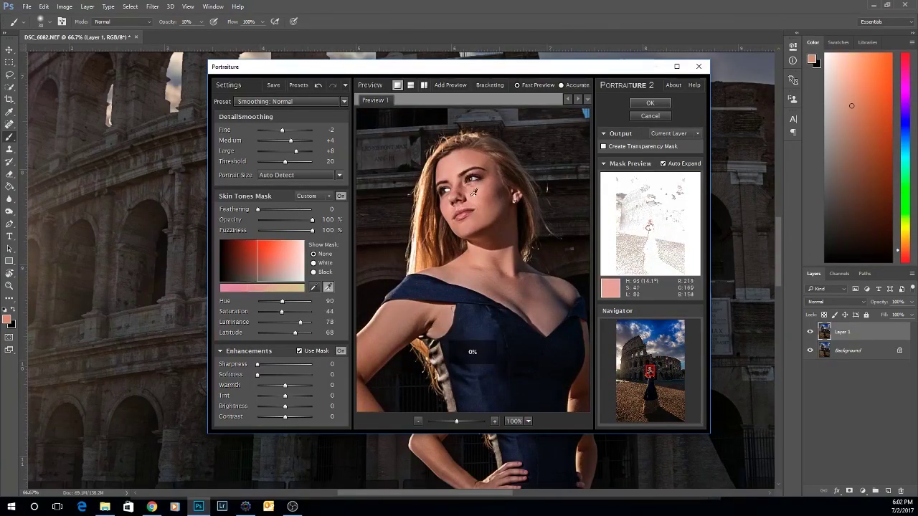
Refine the skin mask with tones from the woman's face, upper chest and underarm, and apply the Smoothing: Normal preset
click(457, 203)
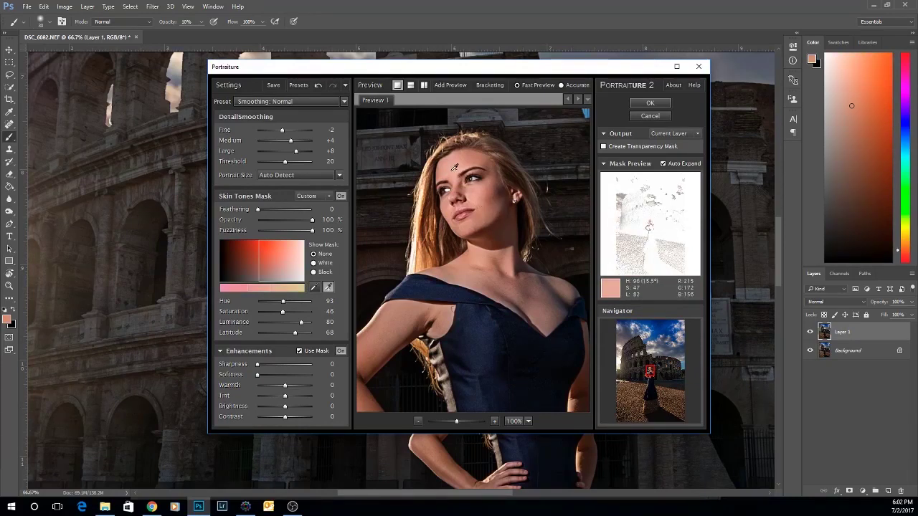
click(454, 203)
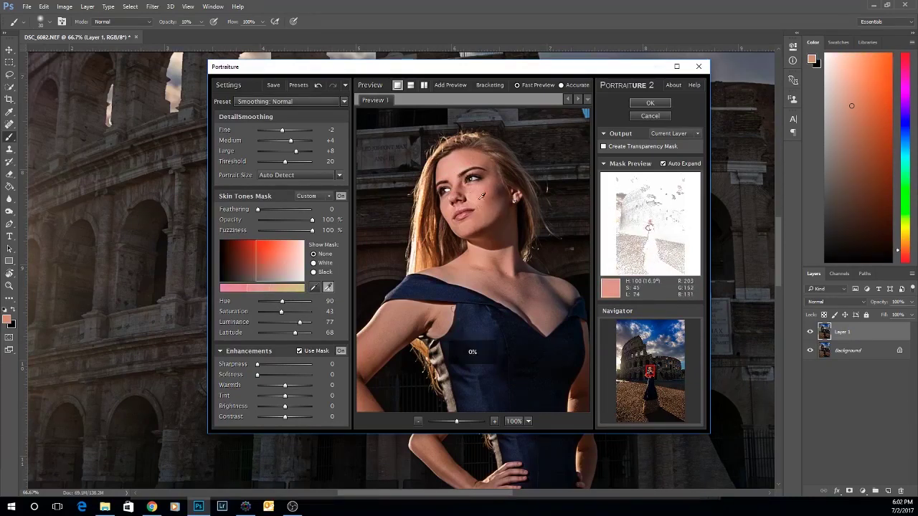
click(477, 266)
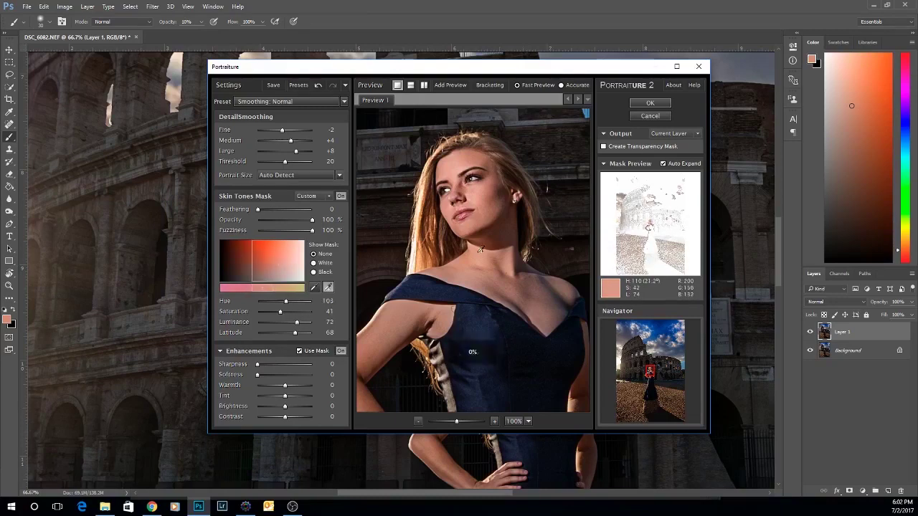
click(480, 274)
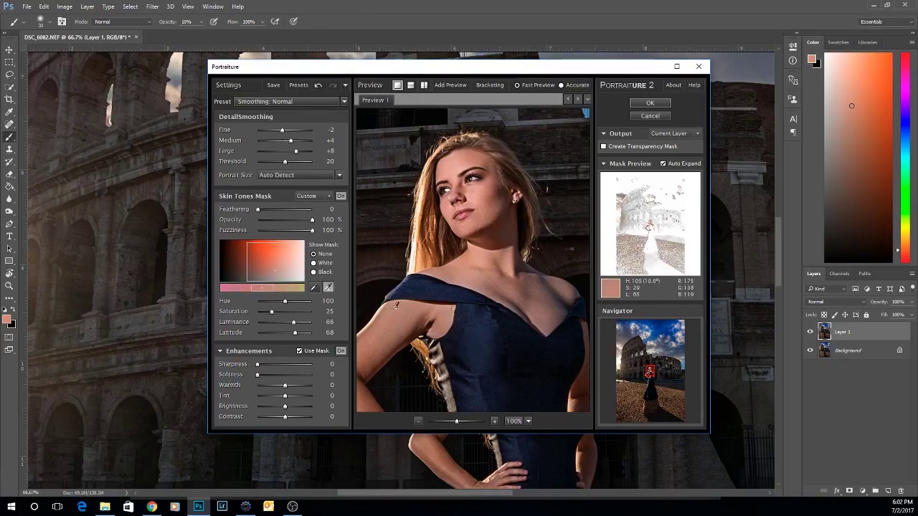
click(449, 310)
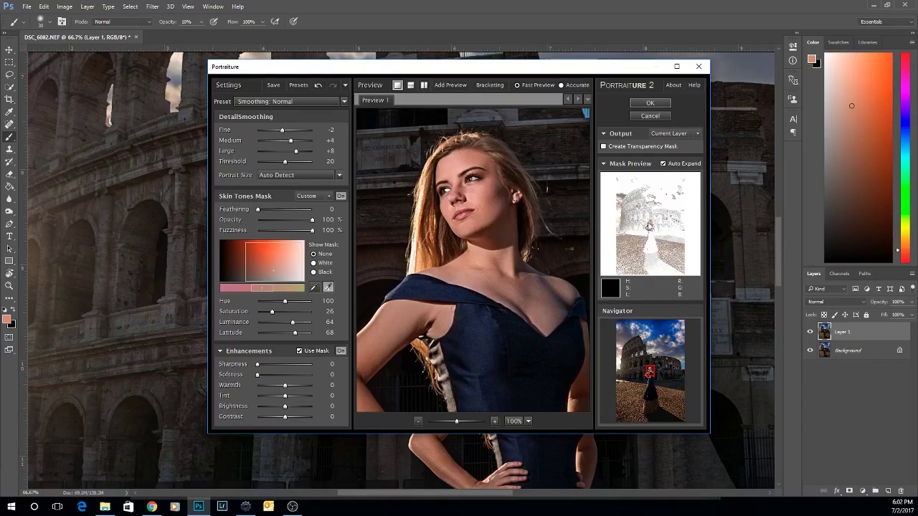
click(647, 102)
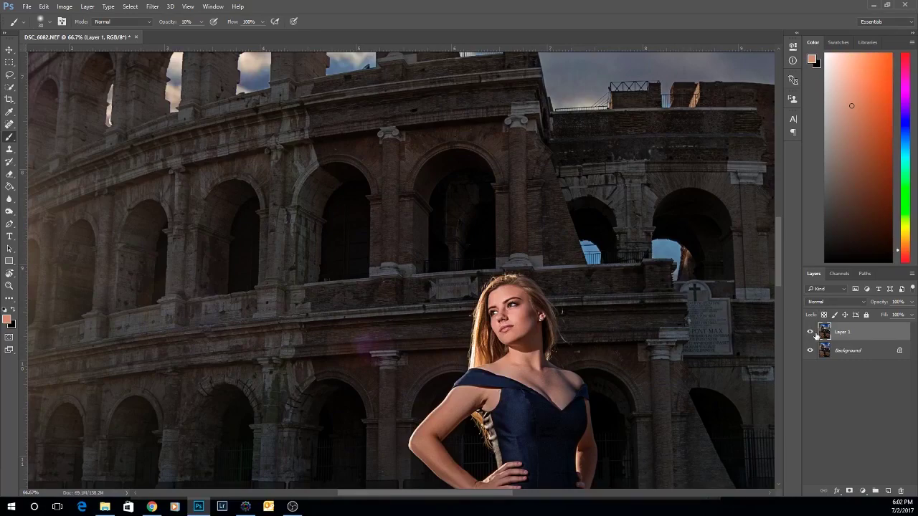
Compare the woman's face and chest with and without the Portraiture-smoothed layer up close
key(ctrl+plus)
drag(674, 299, 416, 179)
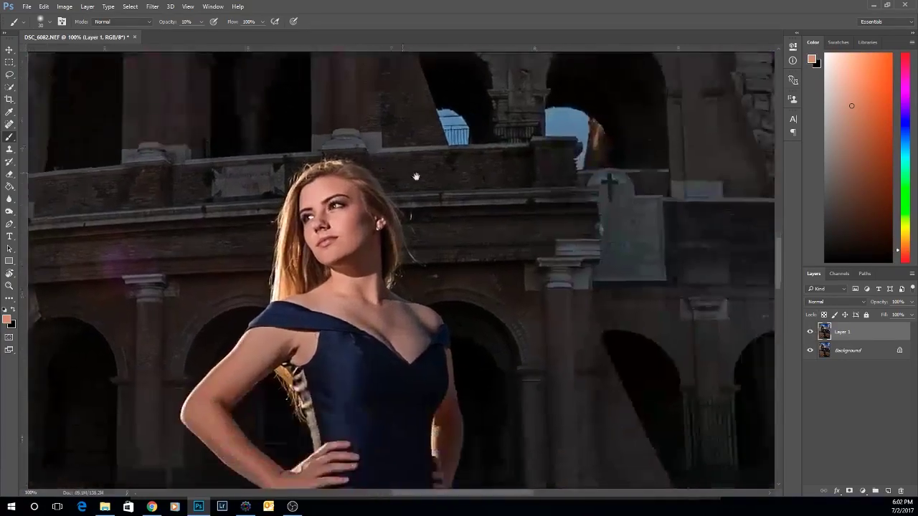
key(ctrl+plus)
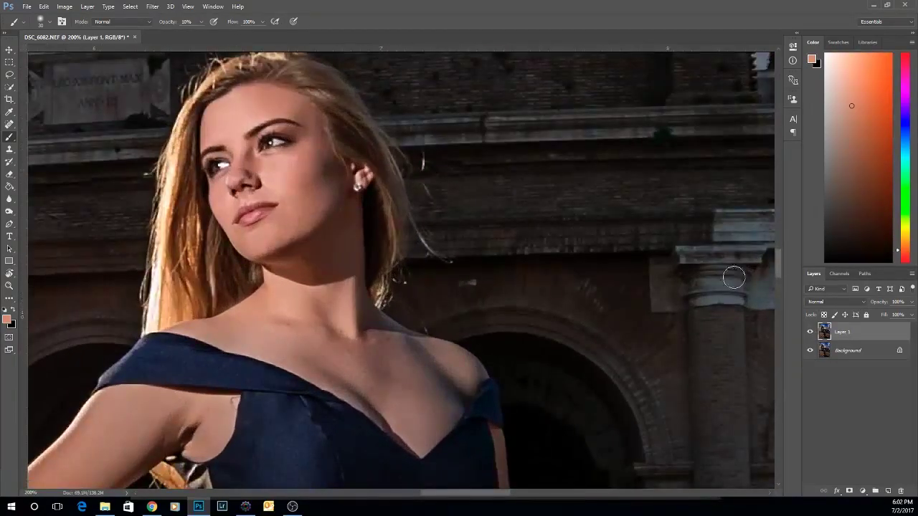
click(811, 333)
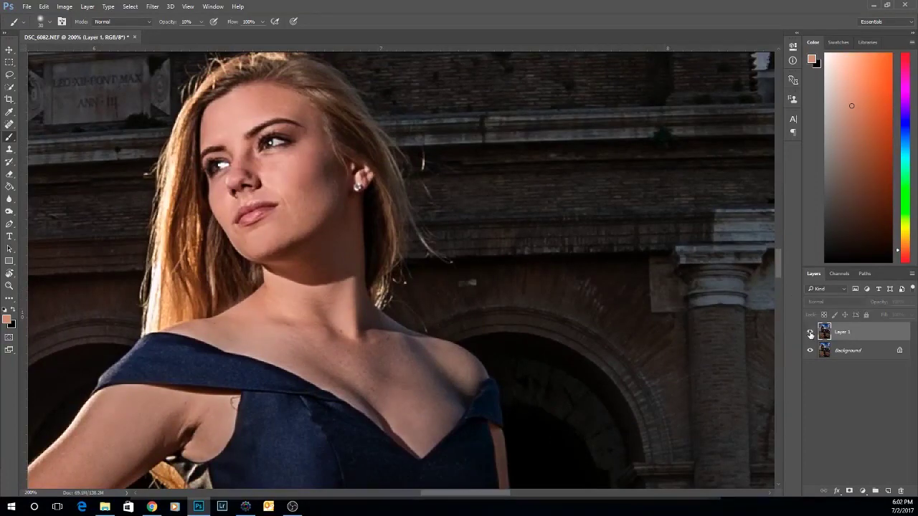
click(810, 333)
click(811, 334)
click(811, 334)
click(810, 334)
click(810, 335)
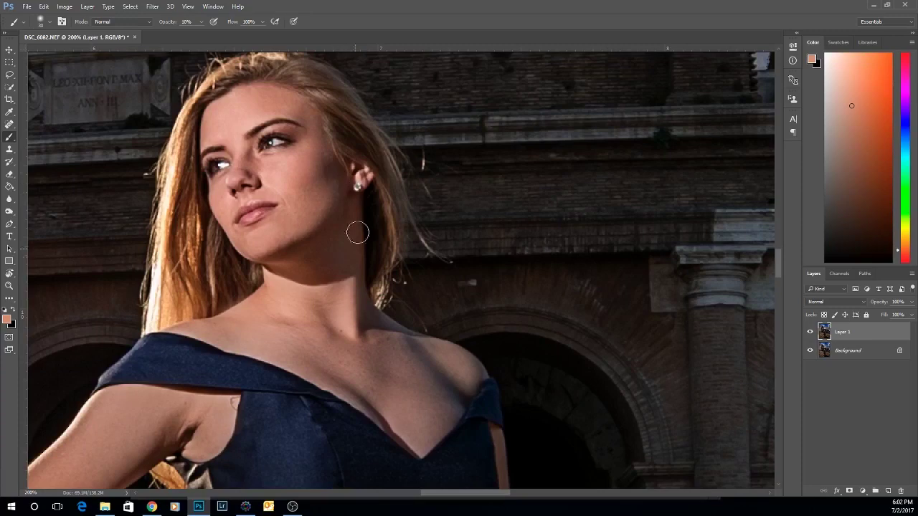
click(811, 333)
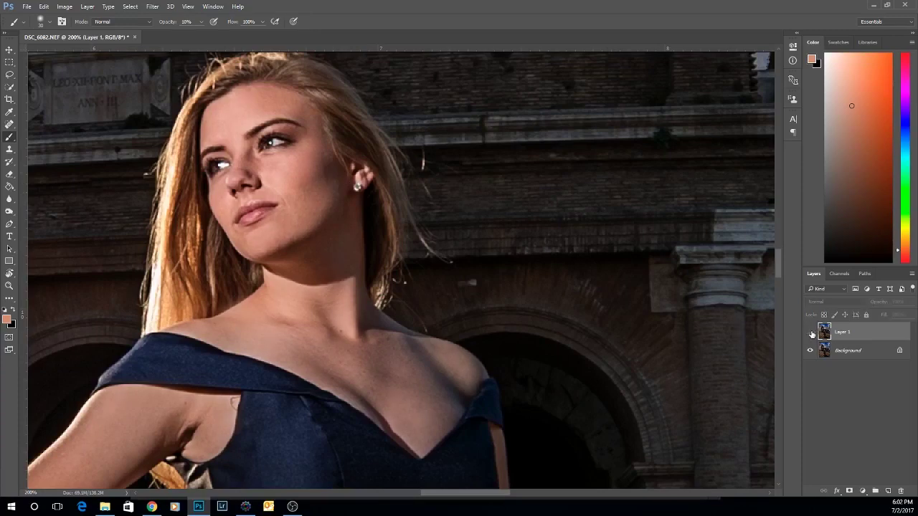
click(810, 332)
Apply a second Portraiture pass to the smoothed layer, sampling the shaded skin along the woman's jaw and neck for the mask
click(153, 7)
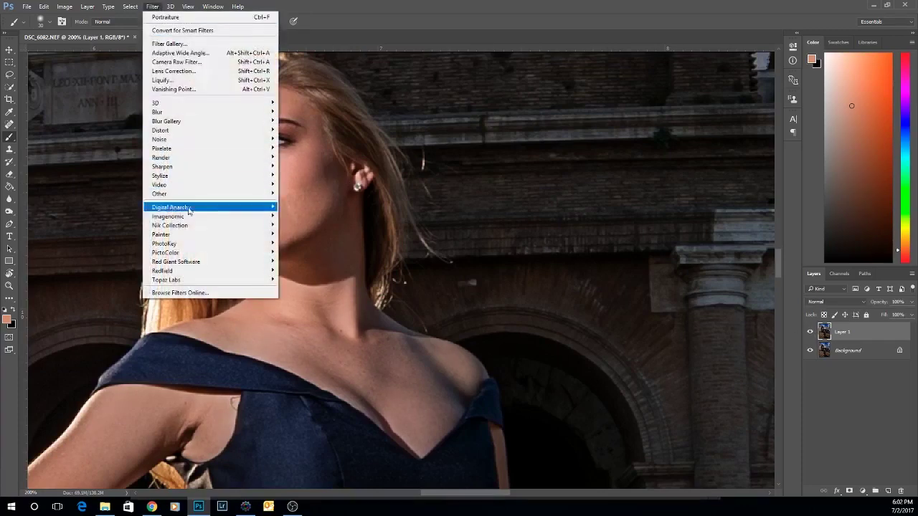
click(301, 221)
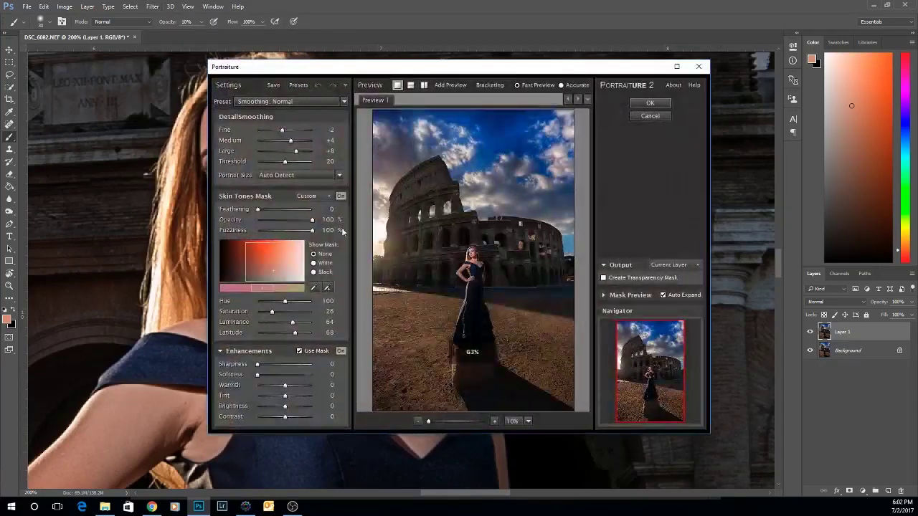
scroll(388, 274, up, 5)
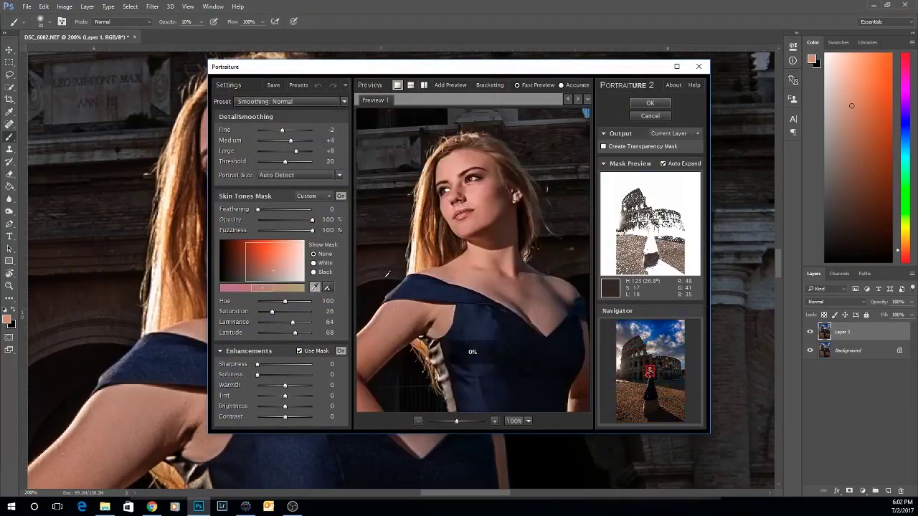
drag(572, 218, 528, 273)
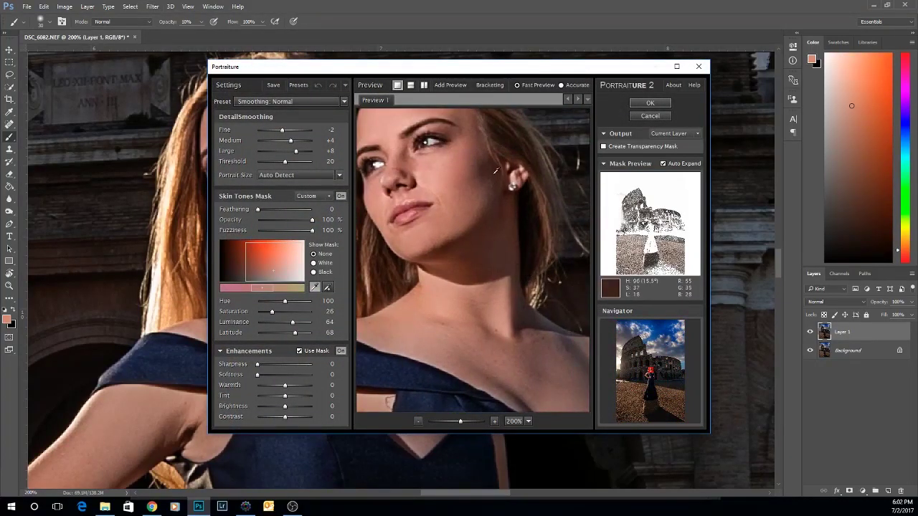
click(499, 229)
click(500, 235)
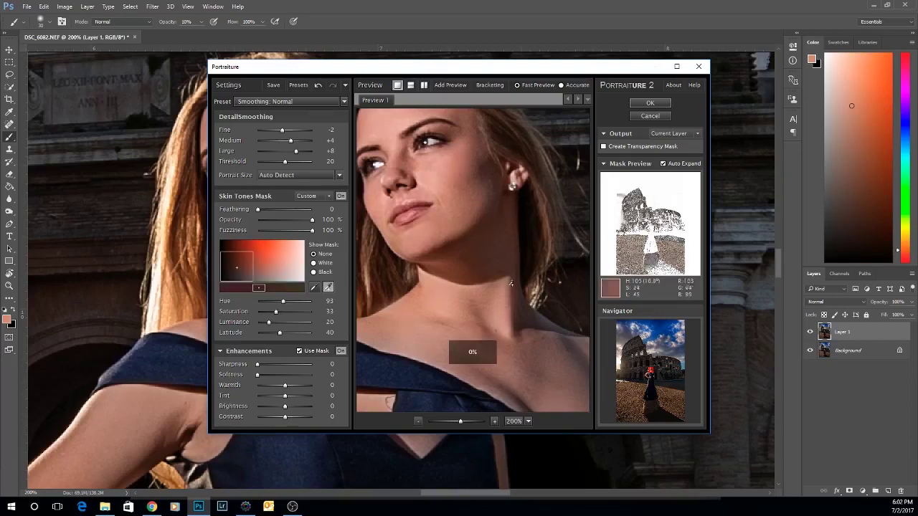
click(503, 246)
click(506, 257)
click(508, 266)
click(508, 267)
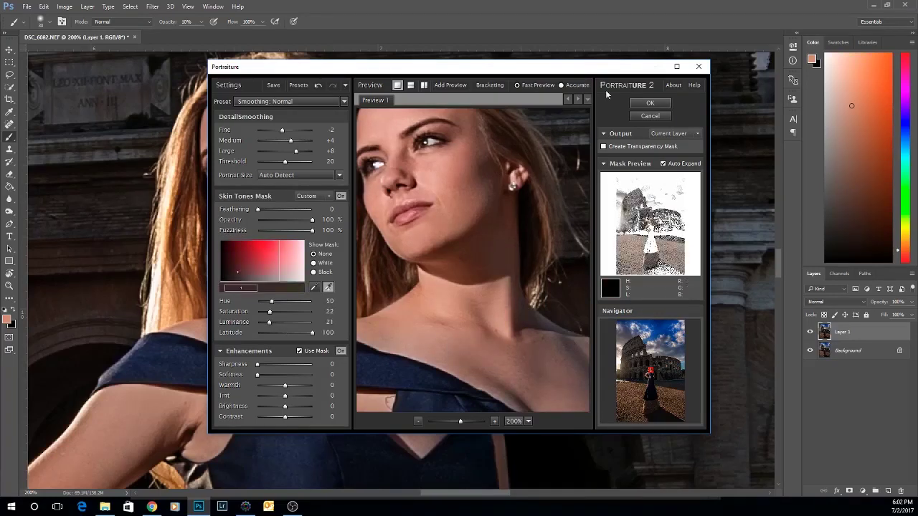
click(647, 104)
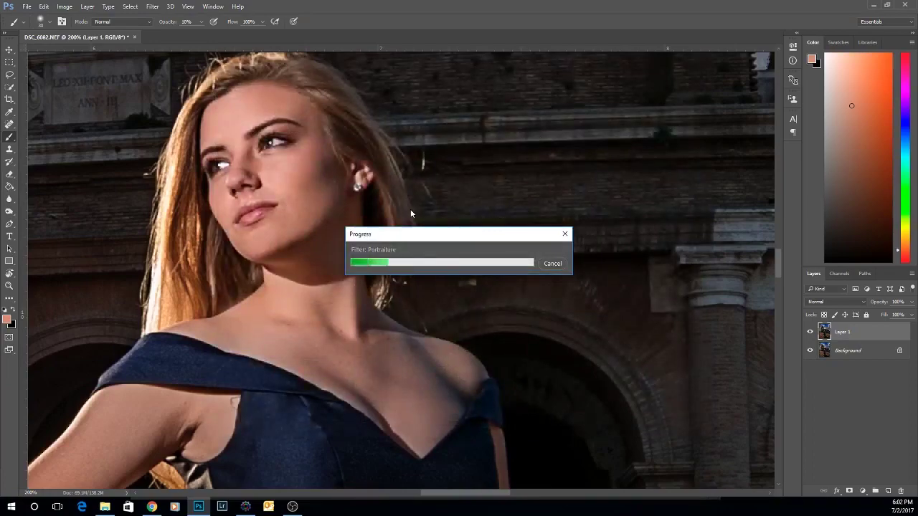
Compare the woman's skin with and without the Portraiture-smoothed layer in a wider view of the photo
key(ctrl+minus)
key(ctrl+minus)
key(ctrl+minus)
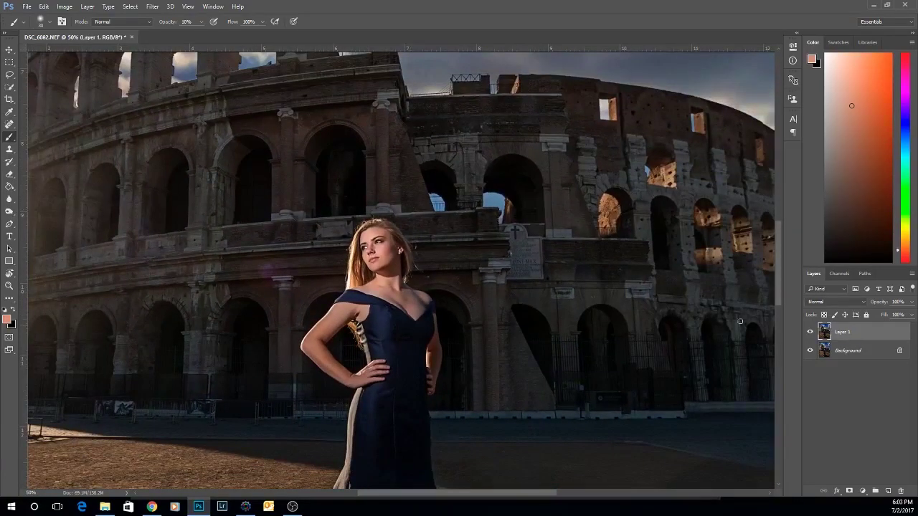
click(810, 332)
click(811, 332)
click(811, 332)
click(810, 332)
click(810, 332)
click(810, 332)
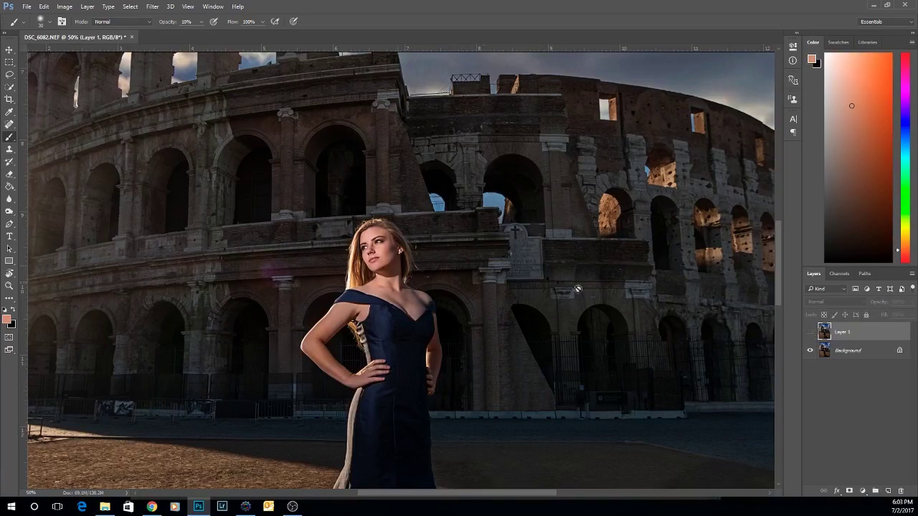
click(811, 332)
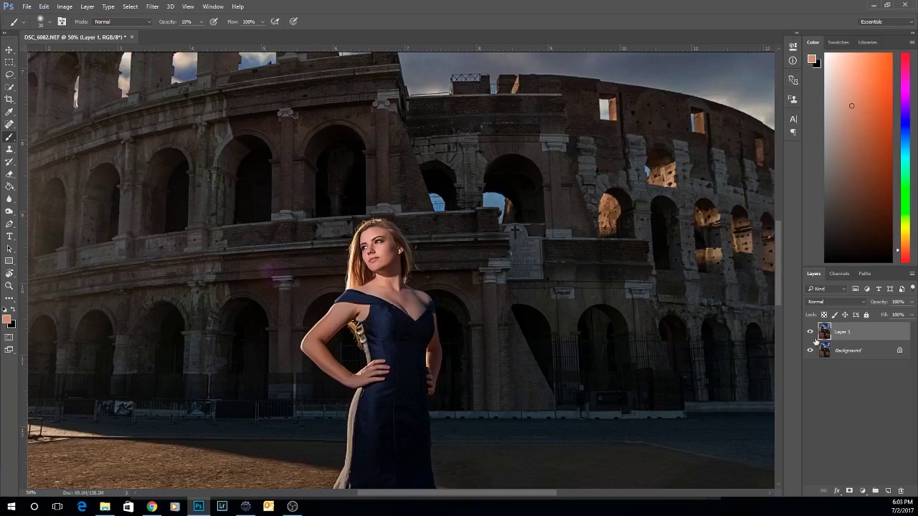
Reduce the smoothed layer's opacity to 61% and flatten it into the background
click(912, 302)
drag(910, 316, 900, 316)
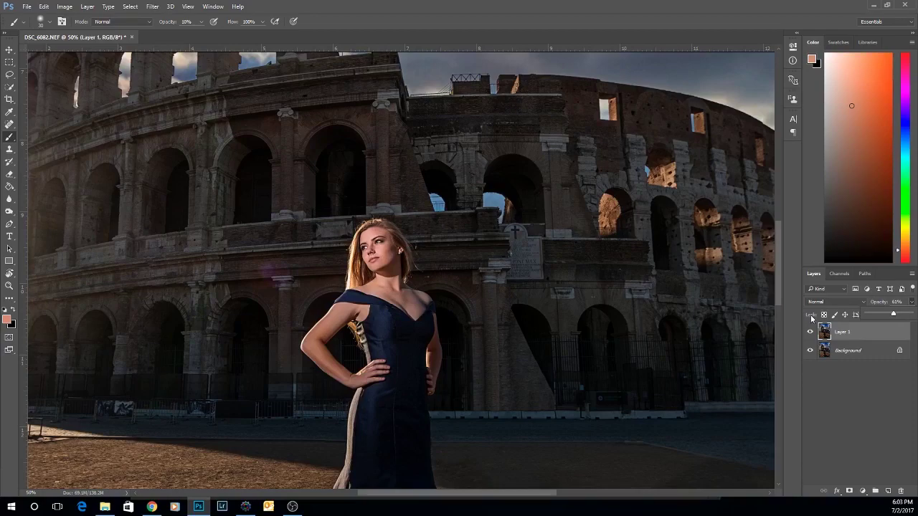
key(ctrl+0)
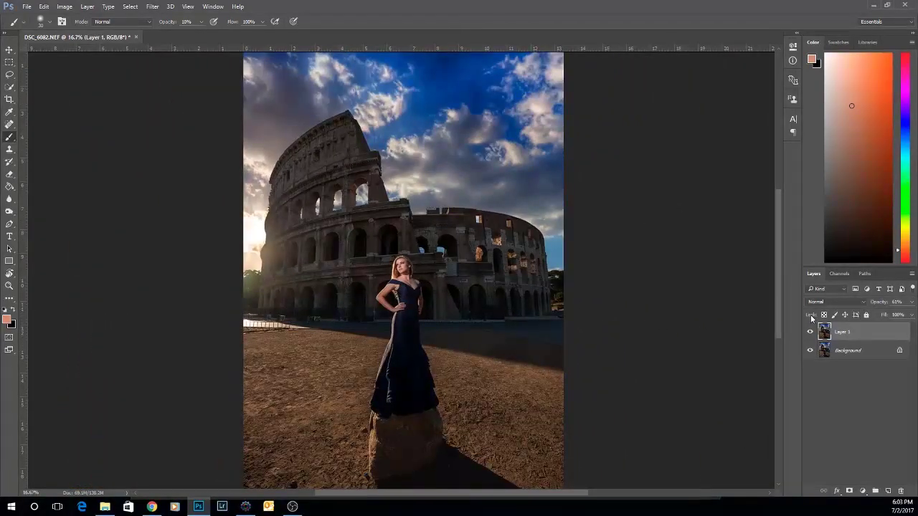
right_click(855, 350)
click(839, 450)
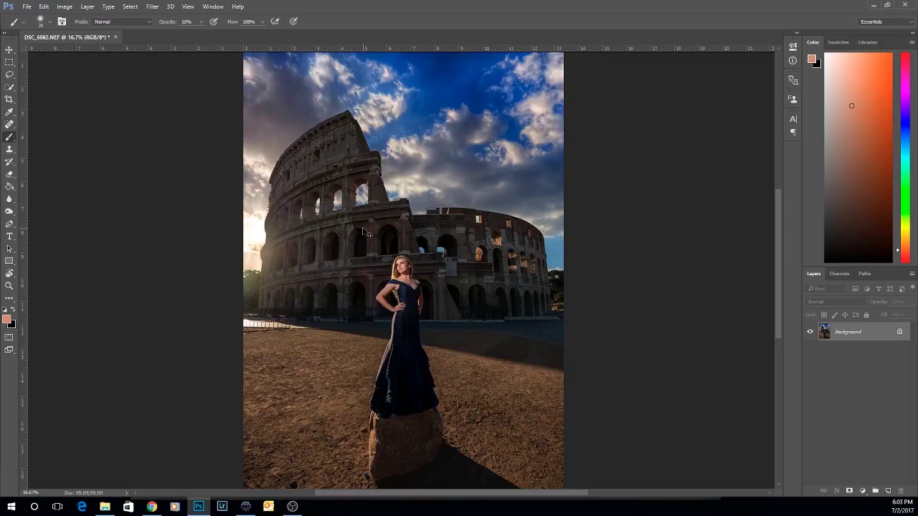
key(ctrl+plus)
key(ctrl+plus)
key(ctrl+plus)
drag(654, 352, 299, 153)
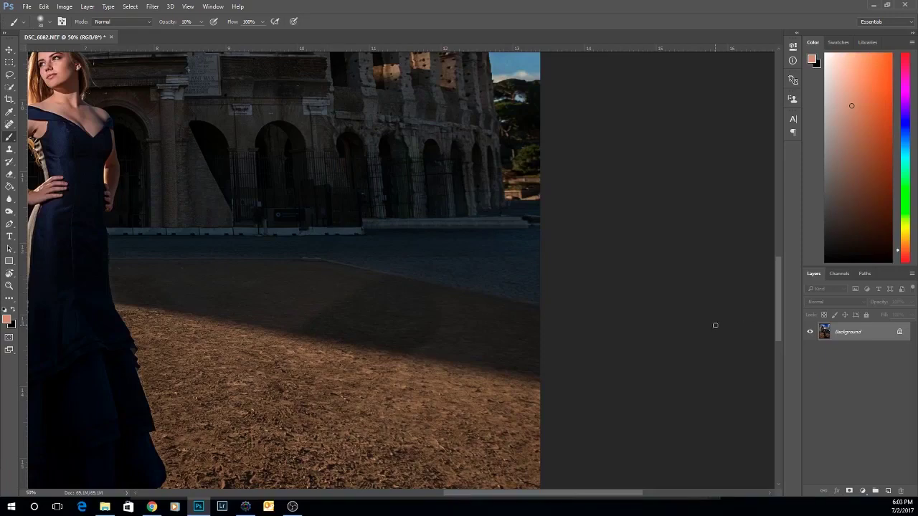
click(888, 491)
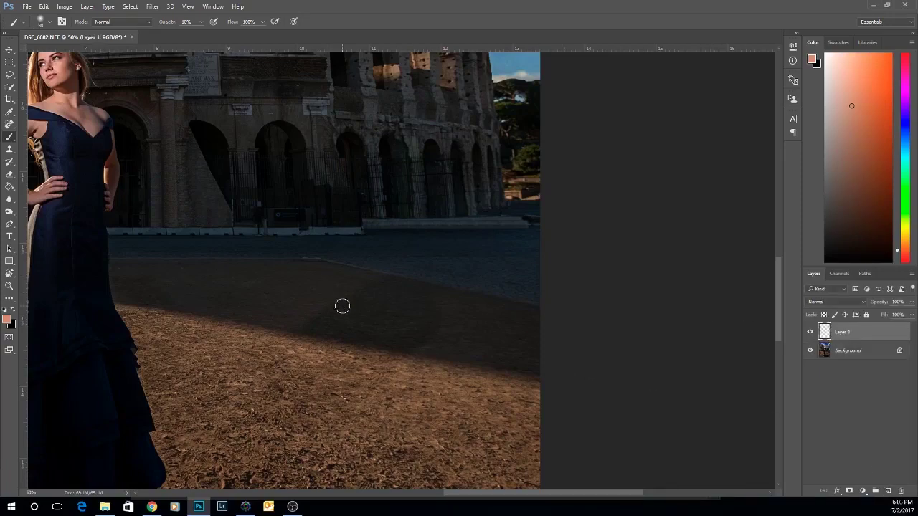
alt+click(300, 286)
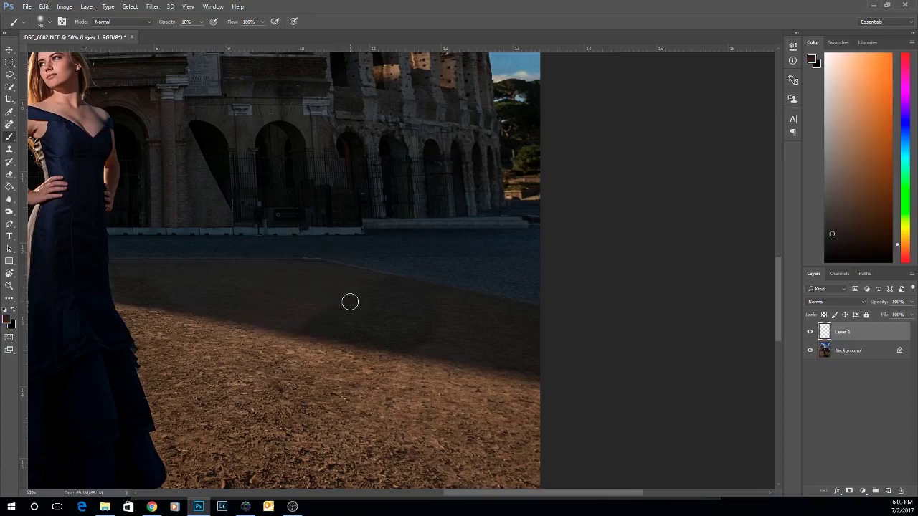
key(bracketright)
key(bracketright)
key(bracketright)
key(bracketright)
key(bracketright)
key(bracketleft)
key(bracketleft)
key(bracketleft)
key(5)
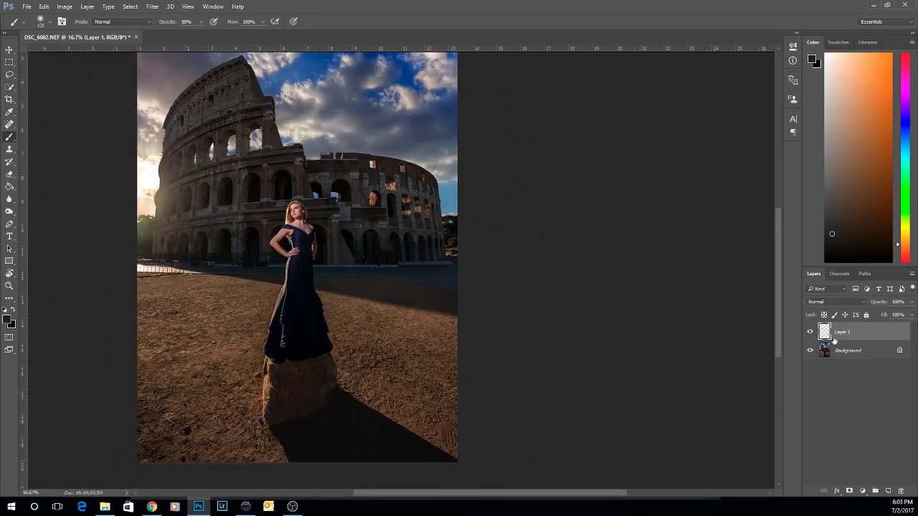
key(Delete)
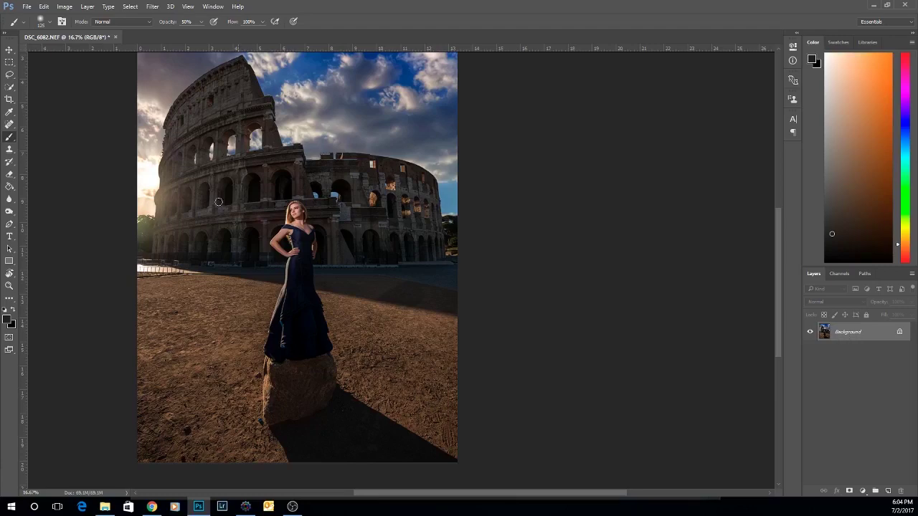
Even out the dark patch in the ground shadow beside the woman using a 175 px Clone Stamp at 50% opacity, sampling nearby shaded ground
click(9, 148)
key(ctrl+plus)
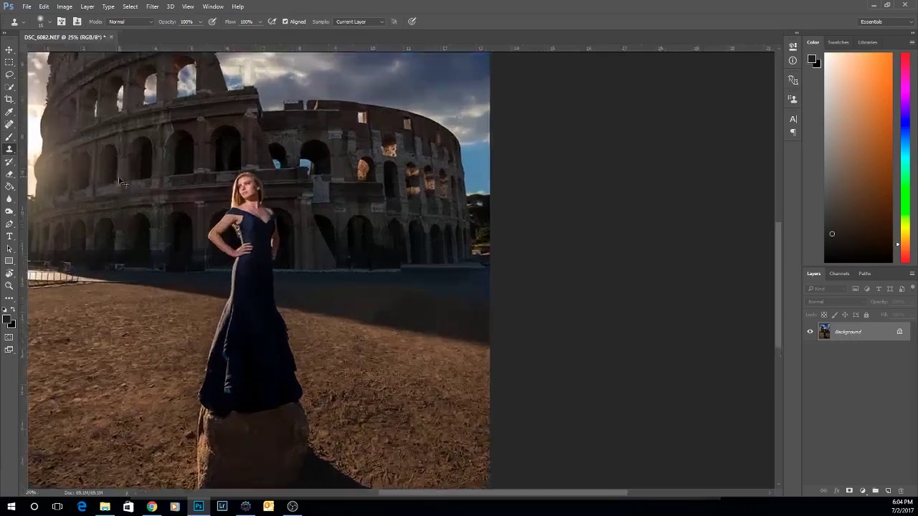
key(ctrl+plus)
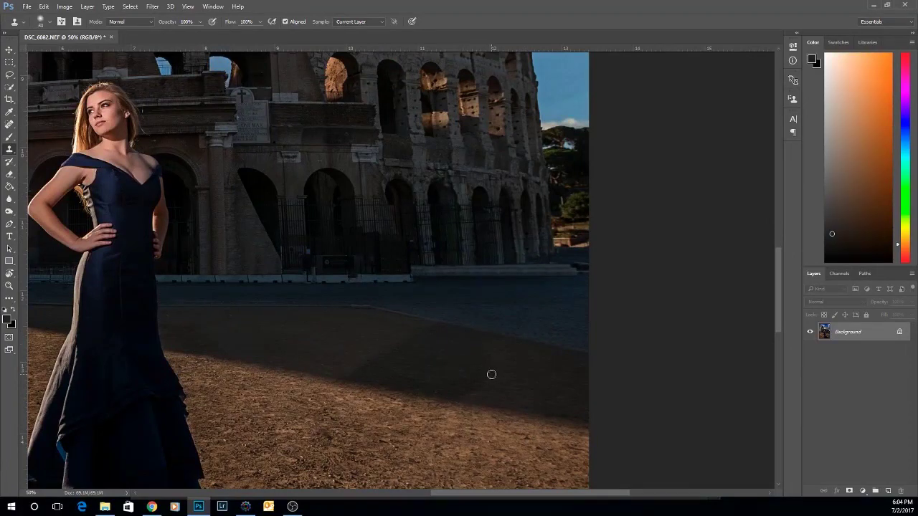
key(bracketright)
key(bracketright)
key(bracketright)
key(bracketright)
key(bracketright)
key(bracketright)
key(5)
alt+click(520, 384)
mouse_move(452, 374)
mouse_down()
mouse_move(397, 366)
mouse_move(495, 380)
mouse_move(447, 358)
mouse_up()
alt+click(338, 339)
click(374, 353)
mouse_move(374, 353)
mouse_down()
mouse_move(421, 343)
mouse_move(355, 349)
mouse_move(401, 356)
mouse_up()
alt+click(345, 339)
alt+click(273, 364)
mouse_move(346, 378)
mouse_down()
mouse_move(405, 380)
mouse_move(351, 365)
mouse_move(416, 365)
mouse_move(379, 350)
mouse_move(419, 349)
mouse_move(396, 346)
mouse_move(430, 355)
mouse_move(369, 361)
mouse_move(439, 383)
mouse_up()
mouse_move(449, 351)
mouse_down()
mouse_move(434, 342)
mouse_move(410, 376)
mouse_move(459, 384)
mouse_up()
alt+click(542, 395)
mouse_move(469, 381)
mouse_down()
mouse_move(437, 377)
mouse_move(512, 389)
mouse_move(409, 365)
mouse_move(533, 387)
mouse_up()
alt+click(554, 397)
mouse_move(418, 366)
mouse_down()
mouse_move(361, 363)
mouse_move(431, 358)
mouse_move(403, 347)
mouse_move(422, 366)
mouse_move(352, 357)
mouse_up()
alt+click(544, 387)
mouse_move(408, 369)
mouse_down()
mouse_move(355, 366)
mouse_move(402, 344)
mouse_move(422, 369)
mouse_move(428, 351)
mouse_move(350, 345)
mouse_move(363, 363)
mouse_move(457, 376)
mouse_move(441, 359)
mouse_move(502, 379)
mouse_up()
alt+click(301, 344)
alt+click(526, 388)
Compare the whole edited image with the original unedited photo
key(ctrl+0)
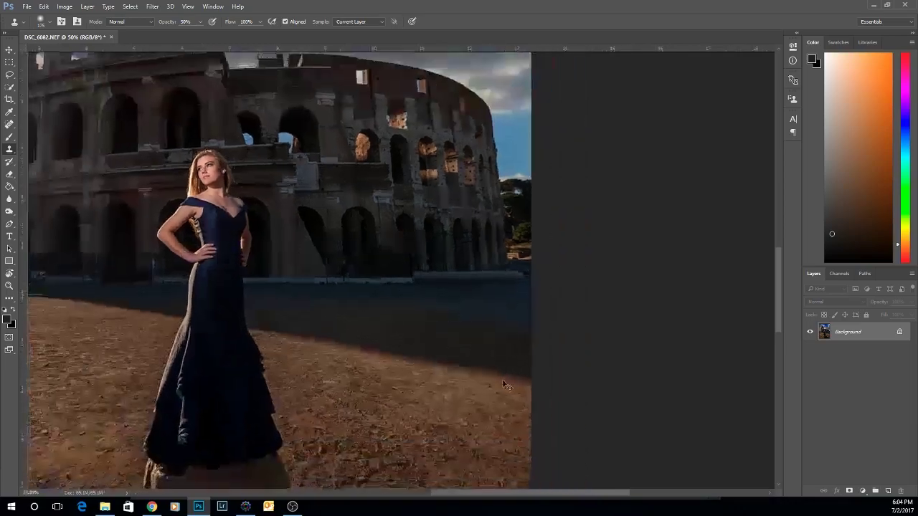
key(ctrl+minus)
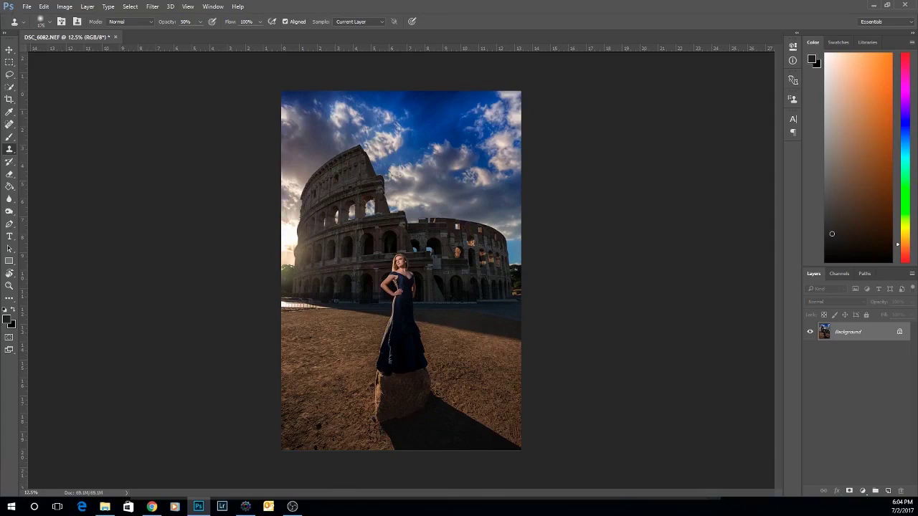
key(ctrl+z)
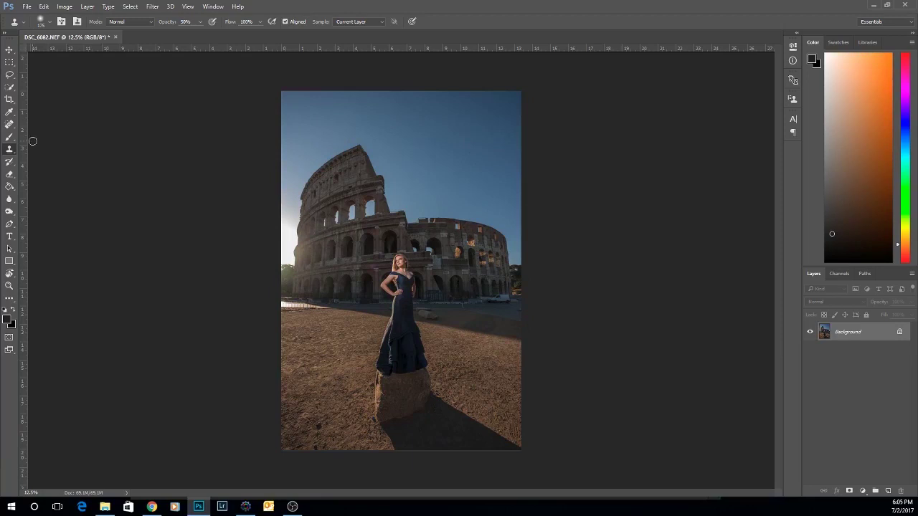
key(ctrl+z)
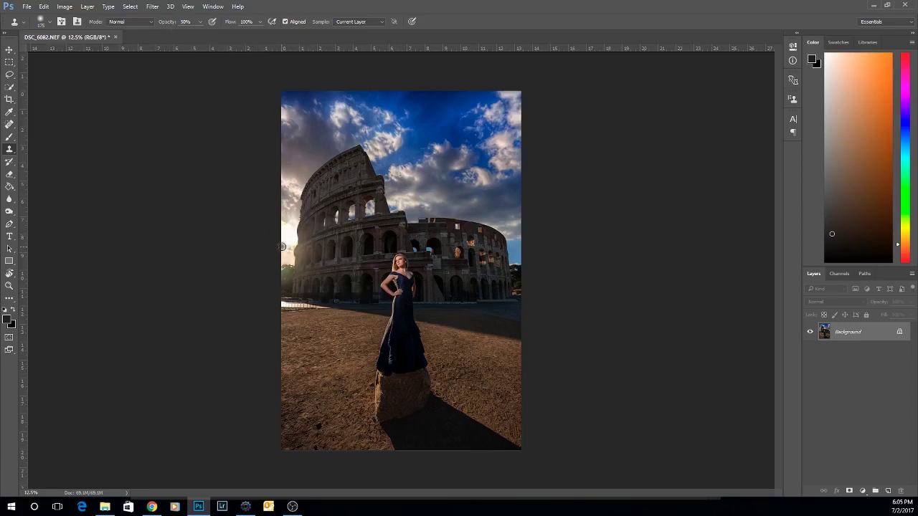
Save the photo as the JPEG DSC_6082 in the favs folder, with quality 10 and Baseline Optimized format
click(147, 7)
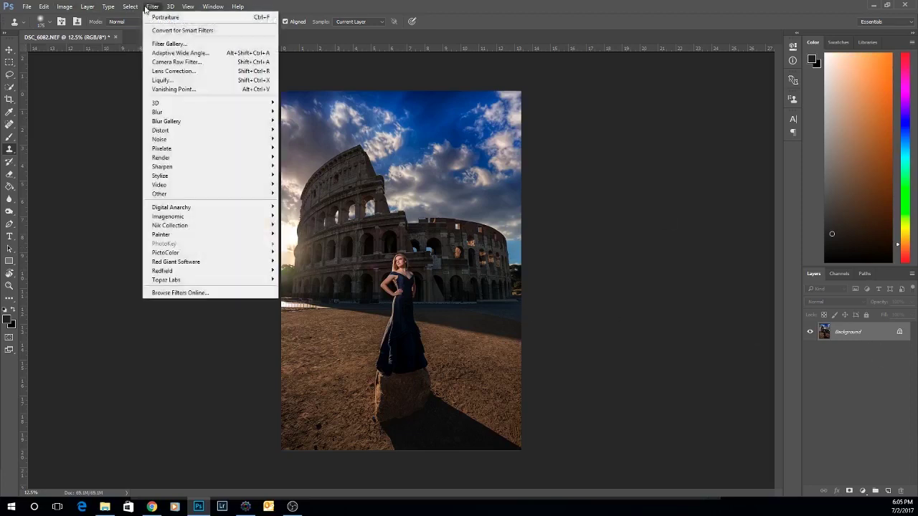
click(354, 28)
click(27, 7)
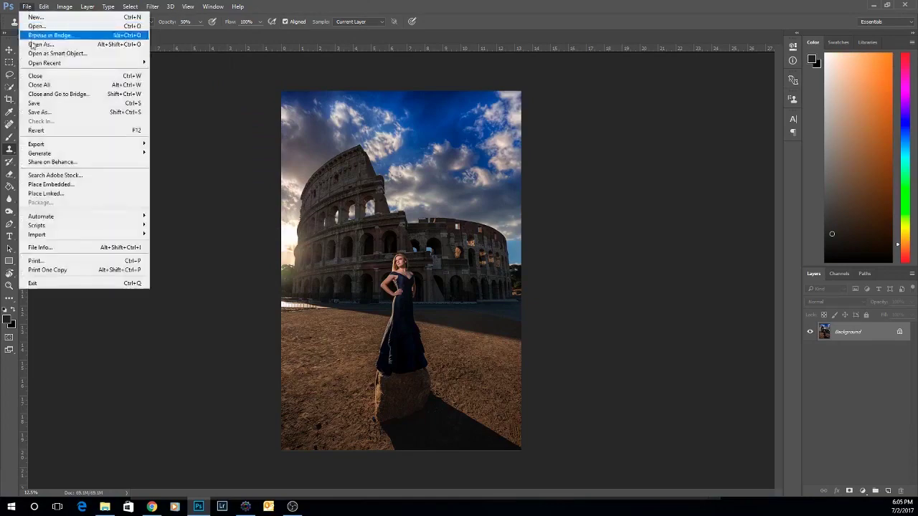
click(40, 113)
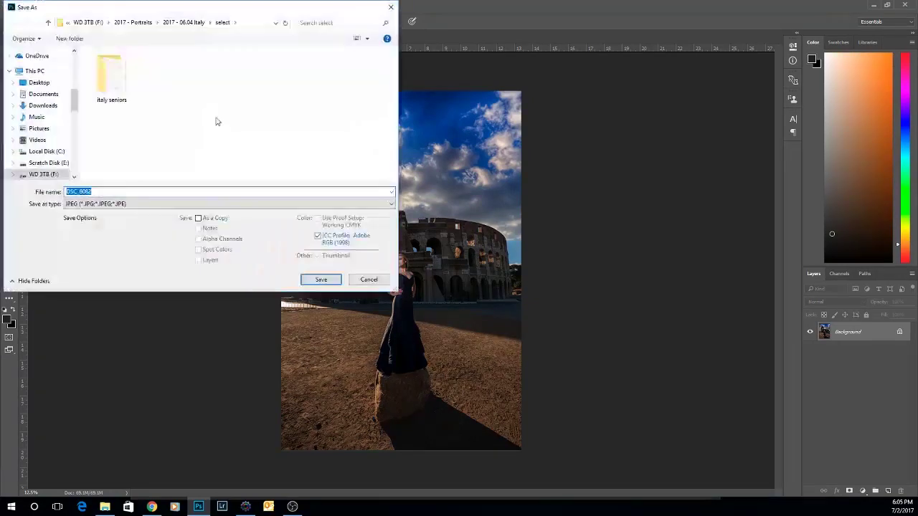
double_click(160, 74)
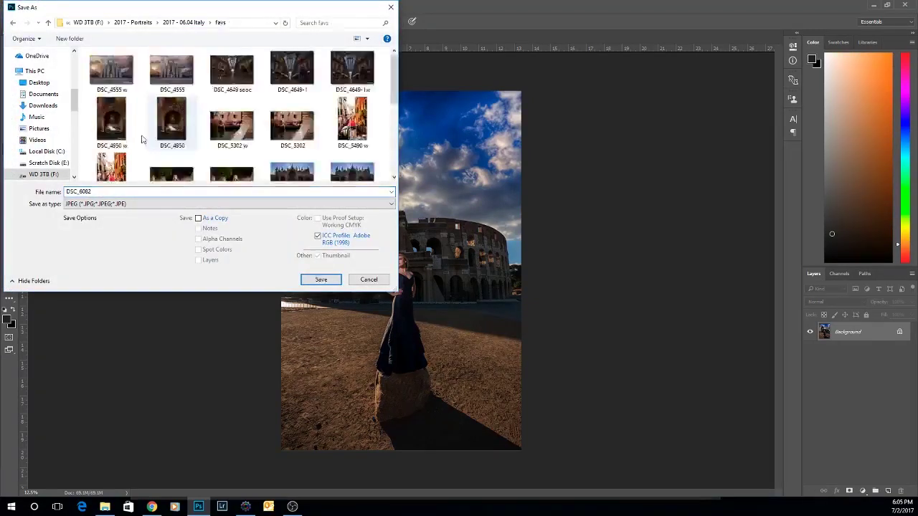
click(319, 280)
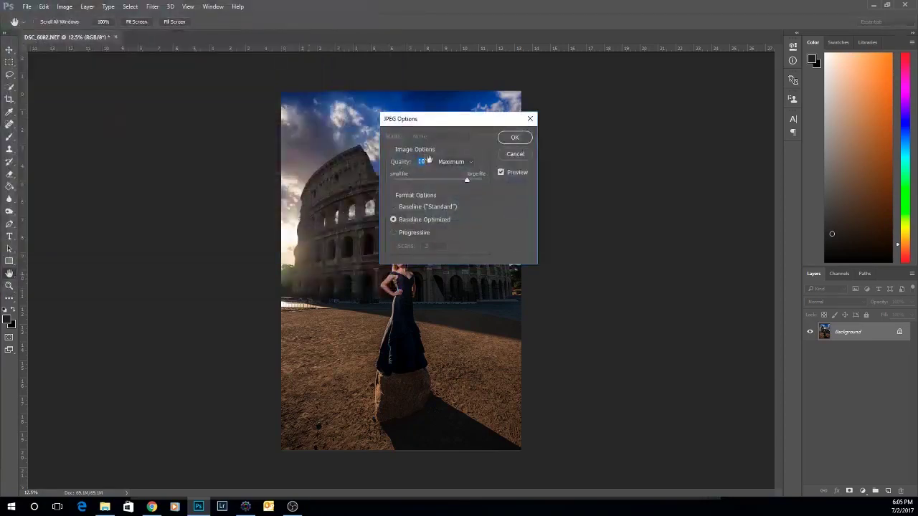
click(512, 138)
Start the Knoll Light Factory filter, move the flare into the sky beside the Colosseum and set its scale to 0.54
click(152, 7)
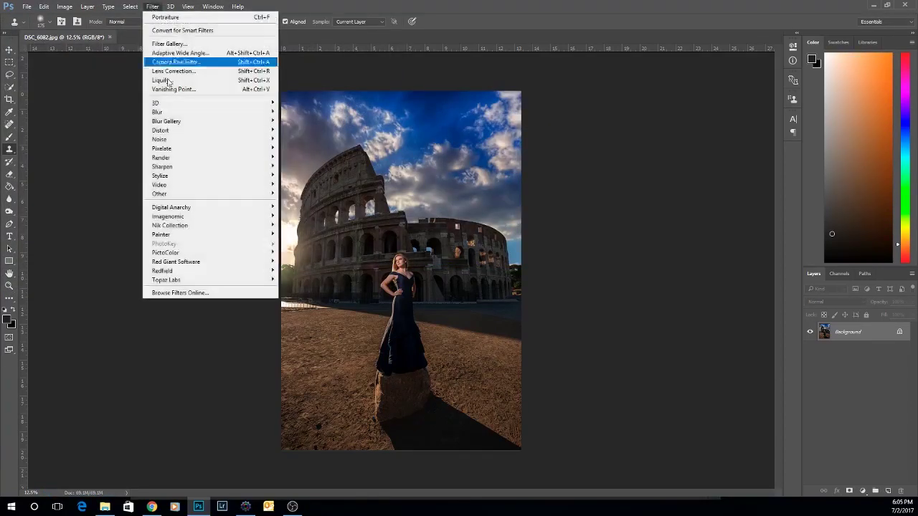
mouse_move(271, 253)
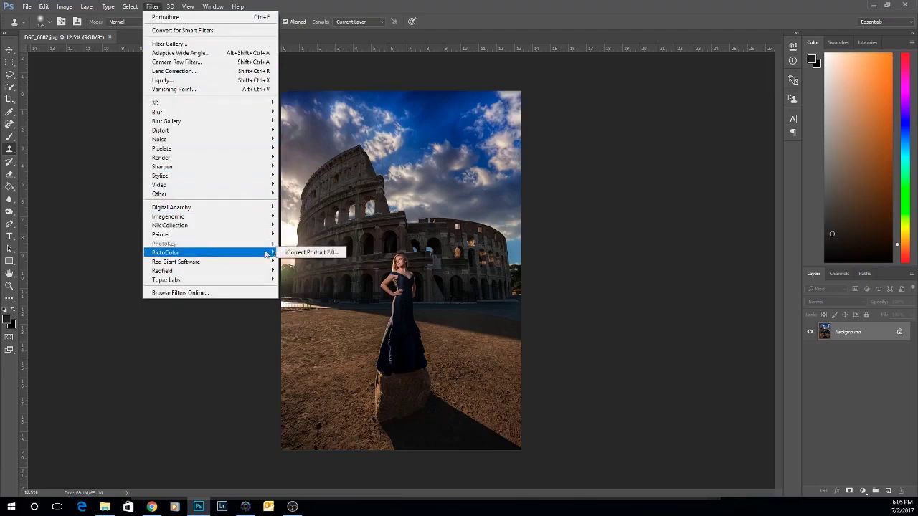
mouse_move(231, 265)
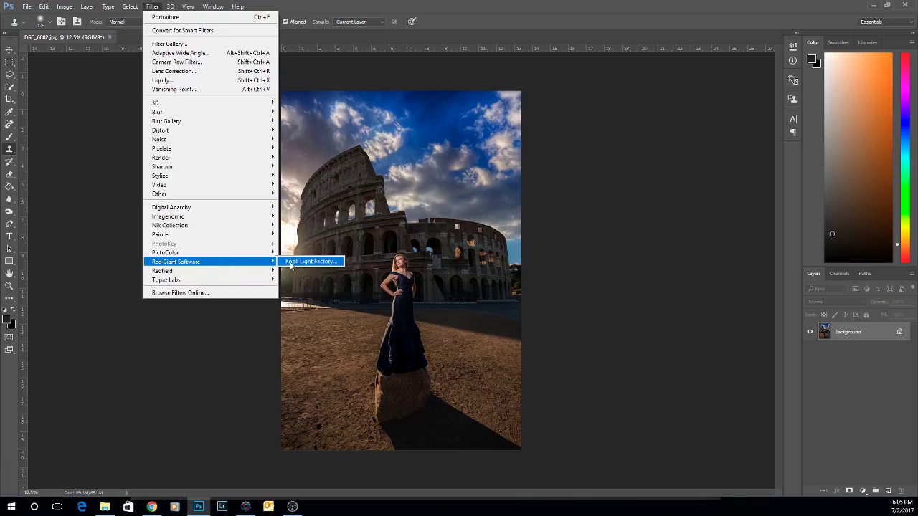
click(291, 263)
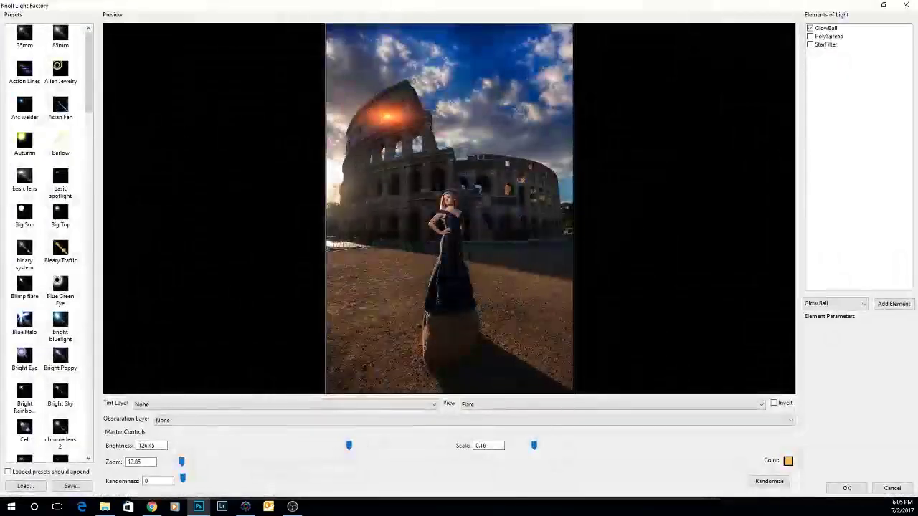
drag(386, 113, 463, 106)
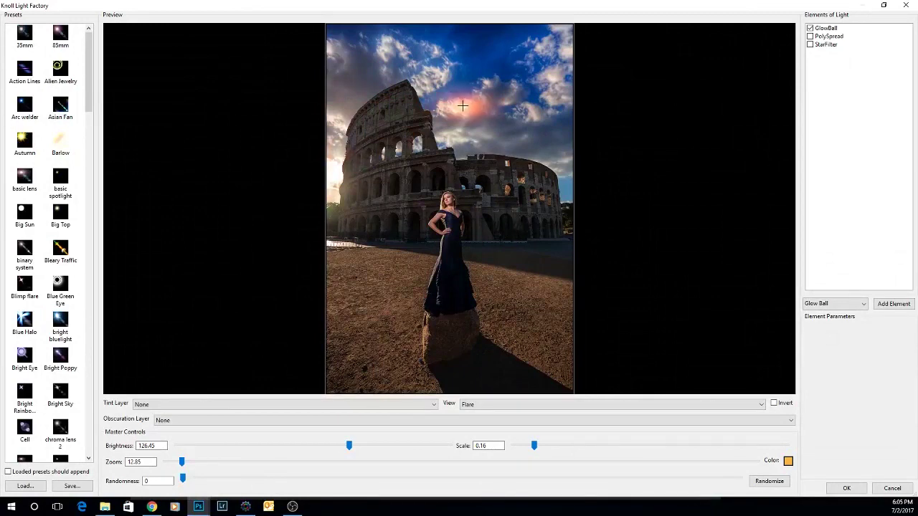
drag(538, 451, 587, 445)
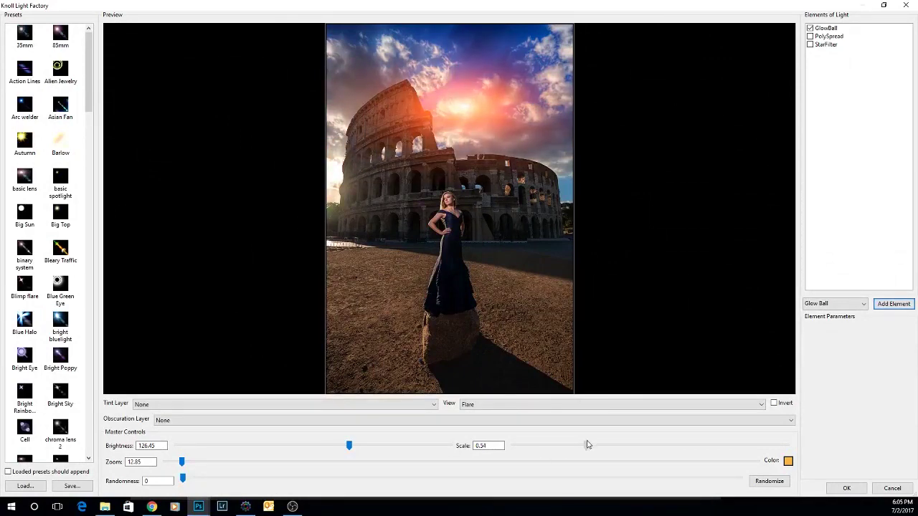
Position the glow flare over the sun at the left edge of the photo, beside the Colosseum
drag(473, 106, 433, 110)
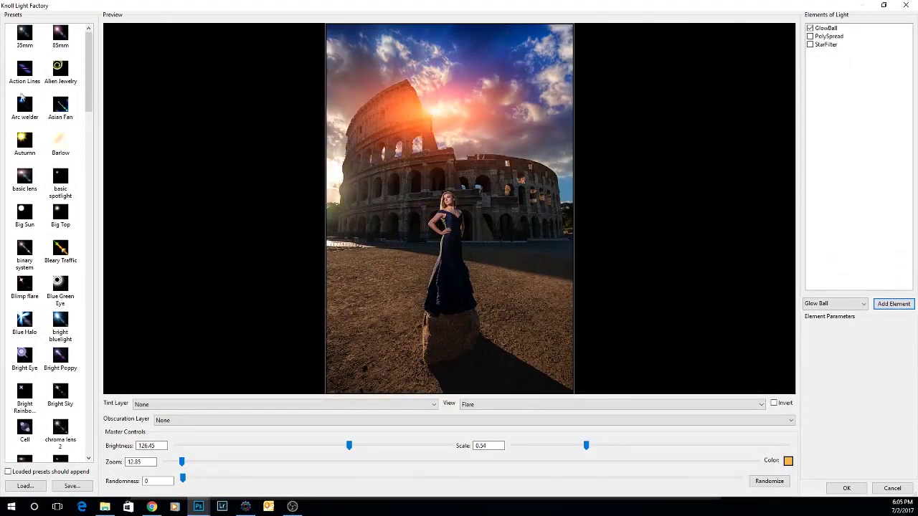
drag(89, 79, 84, 131)
scroll(84, 131, up, 6)
drag(431, 118, 331, 175)
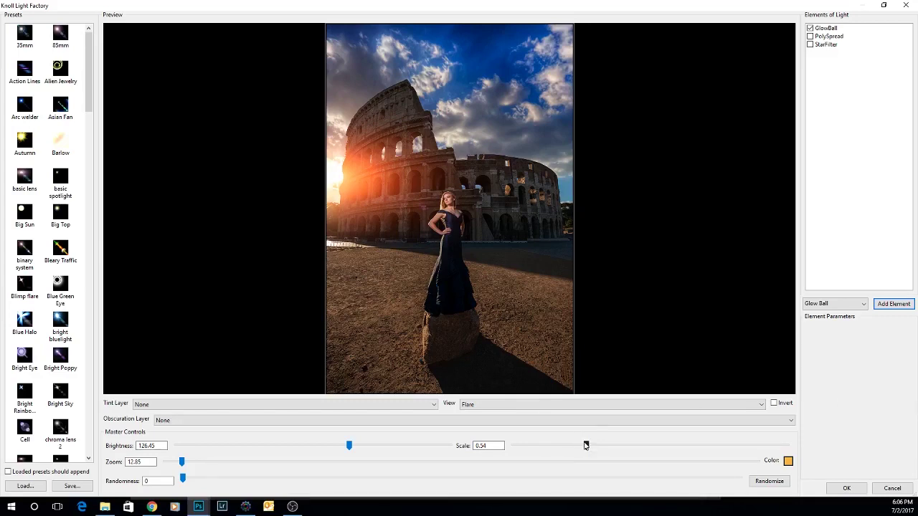
mouse_move(337, 180)
mouse_down()
mouse_move(495, 127)
mouse_move(391, 152)
mouse_move(516, 126)
mouse_move(329, 176)
mouse_up()
Change the flare's master color to a paler orange, set its scale to 0.39 and apply the filter
click(788, 461)
drag(621, 332, 606, 324)
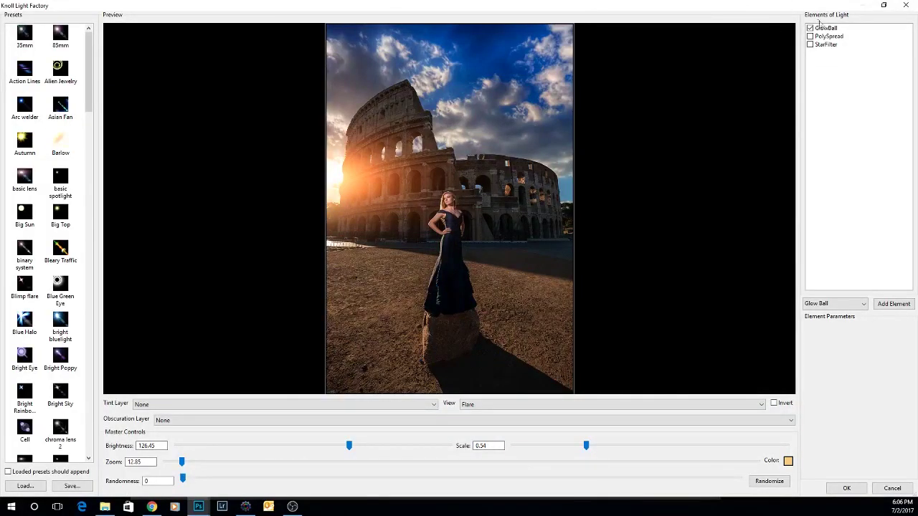
click(828, 28)
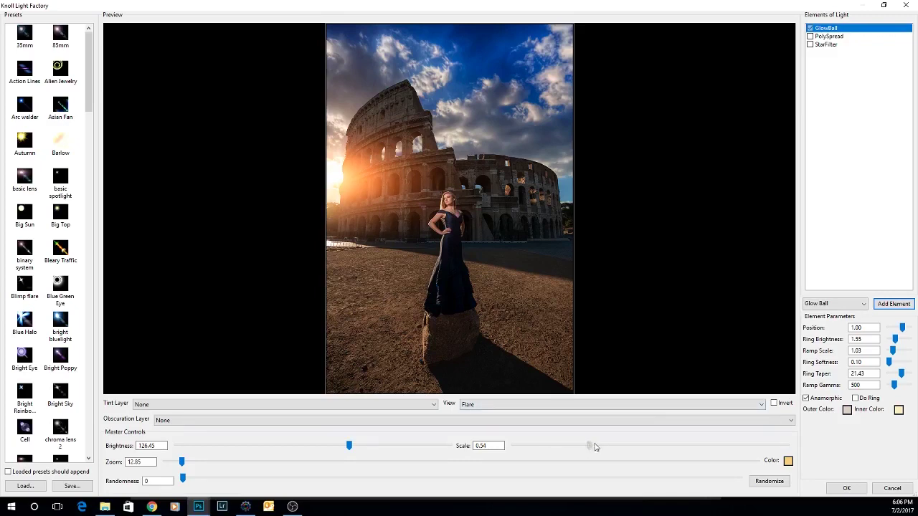
drag(594, 446, 565, 445)
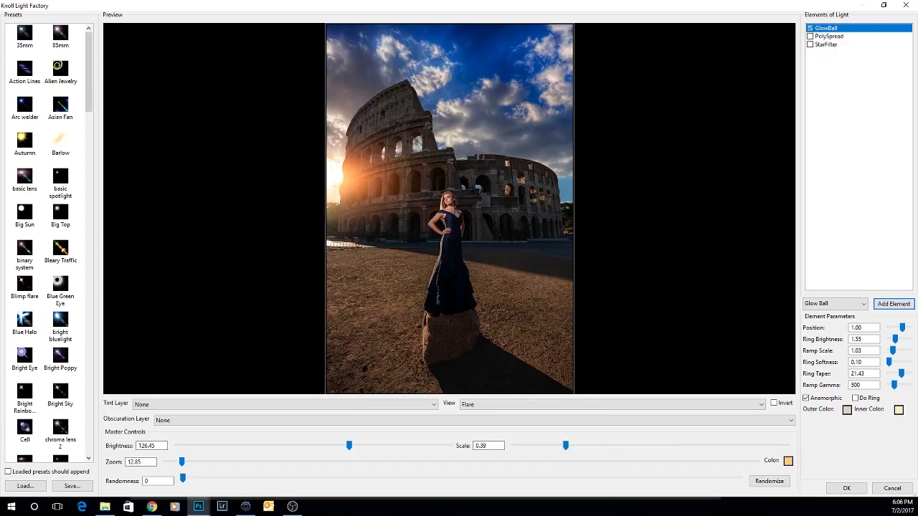
drag(337, 177, 333, 178)
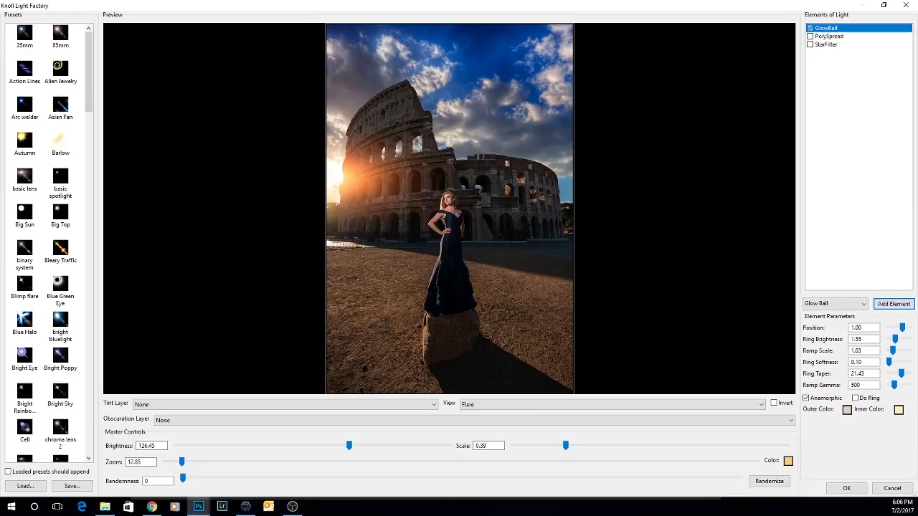
click(846, 488)
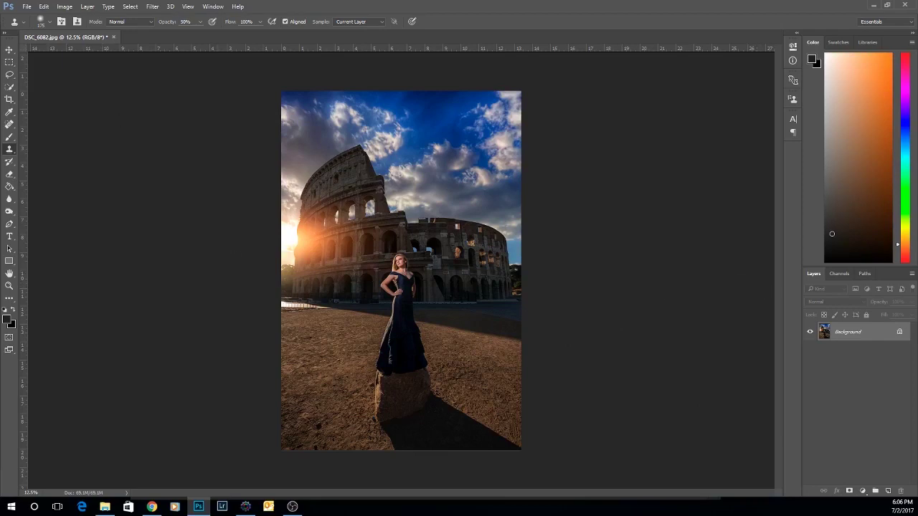
Compare the photo before and after the light flare by repeatedly undoing and restoring it
key(ctrl+z)
key(ctrl+z)
key(ctrl+z)
key(ctrl+z)
key(ctrl+z)
key(ctrl+z)
Select the woman and her dress with the Quick Selection tool, subtracting the dark arch beside her arm
click(10, 87)
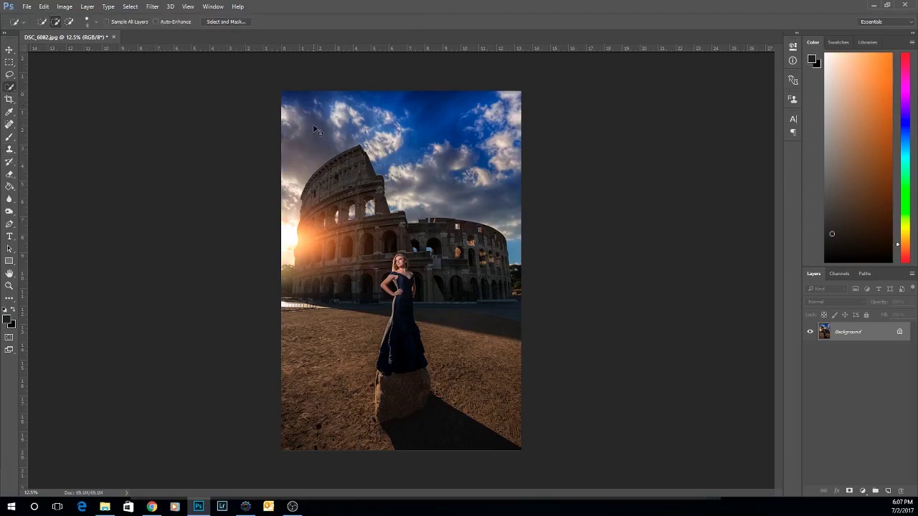
key(ctrl+plus)
key(ctrl+plus)
key(ctrl+plus)
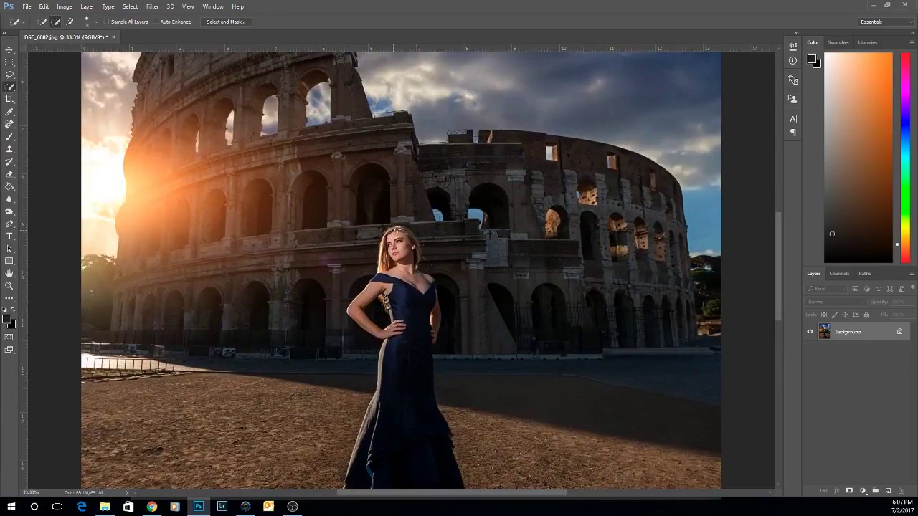
mouse_move(396, 230)
mouse_down()
mouse_move(429, 290)
mouse_move(409, 349)
mouse_move(365, 295)
mouse_up()
mouse_move(433, 321)
mouse_down()
mouse_move(399, 434)
mouse_move(414, 310)
mouse_up()
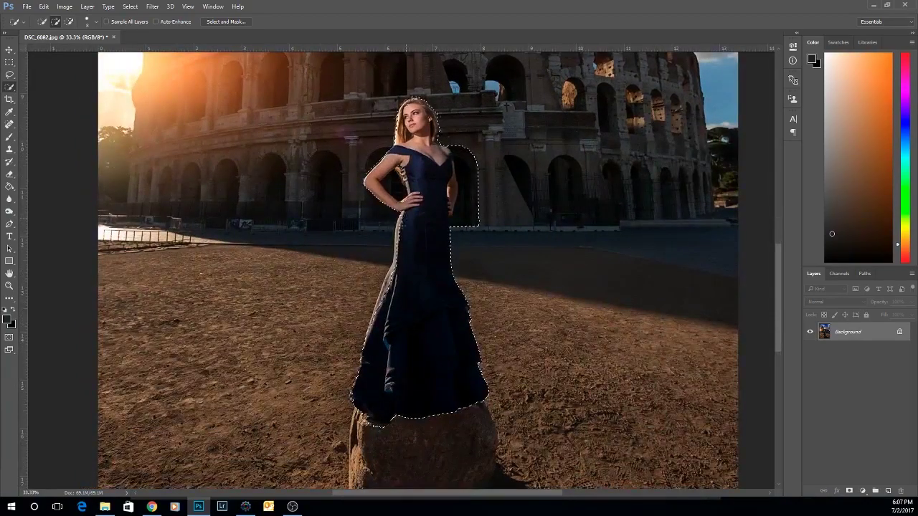
drag(400, 228, 398, 242)
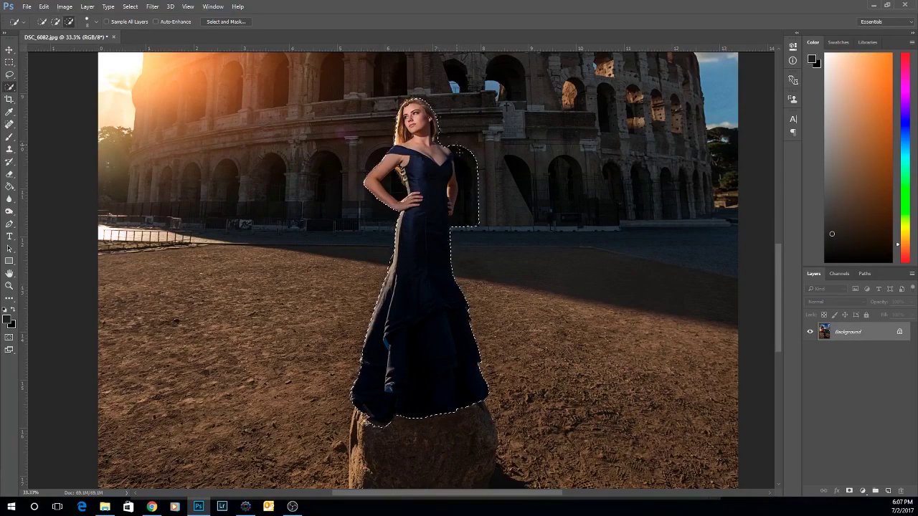
mouse_move(459, 151)
mouse_down()
mouse_move(469, 207)
mouse_move(462, 230)
mouse_move(470, 154)
mouse_up()
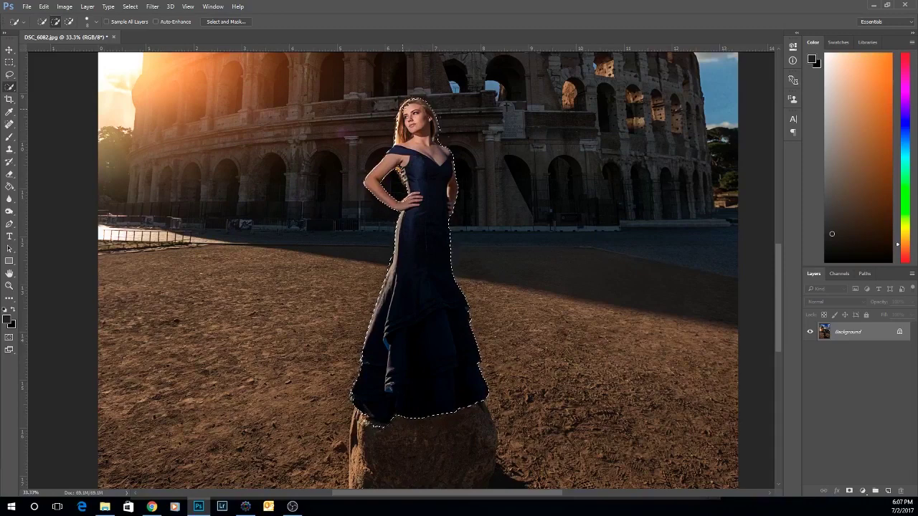
alt+click(403, 106)
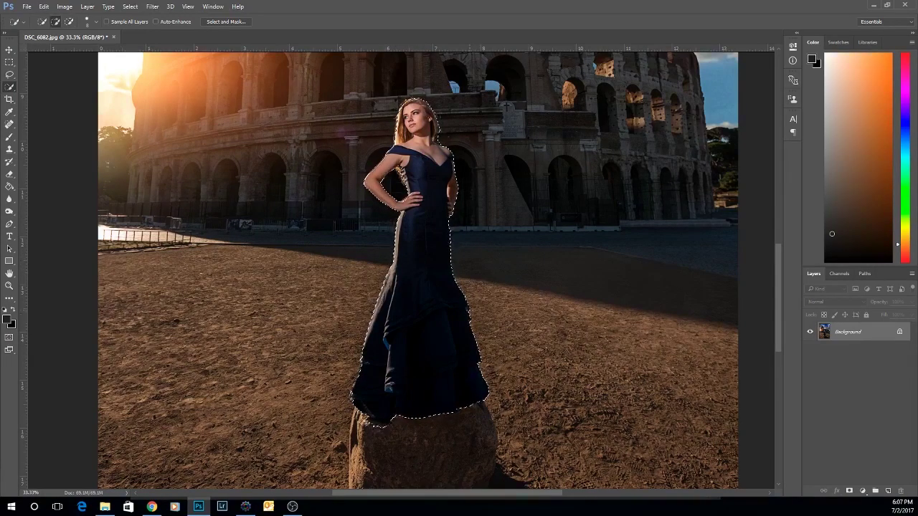
Invert the selection and run the darkening action to add a DigiDark curves layer that masks out the woman
key(ctrl+minus)
key(ctrl+minus)
key(ctrl+minus)
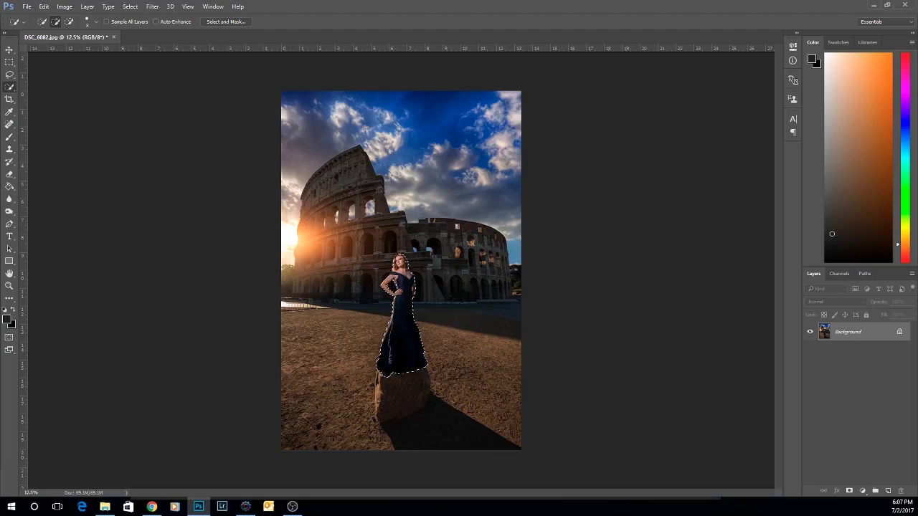
key(ctrl+d)
key(b)
key(x)
key(F2)
click(449, 193)
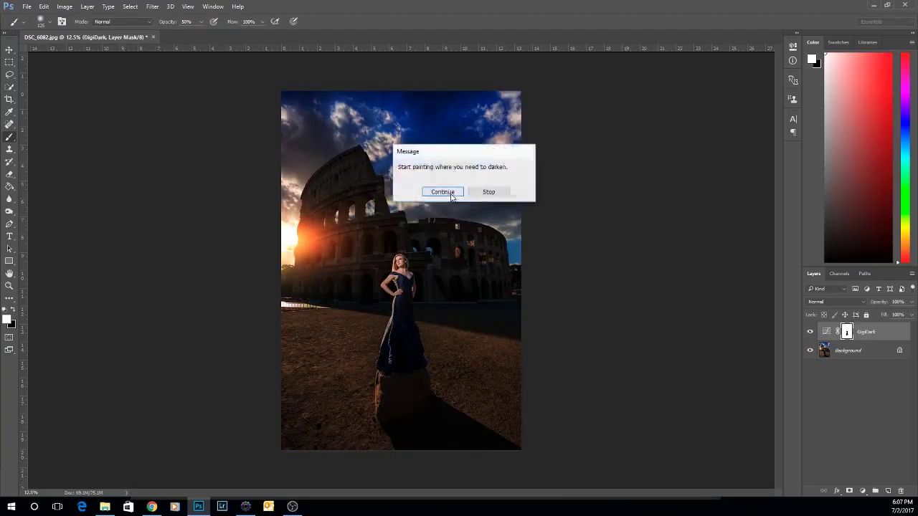
click(450, 193)
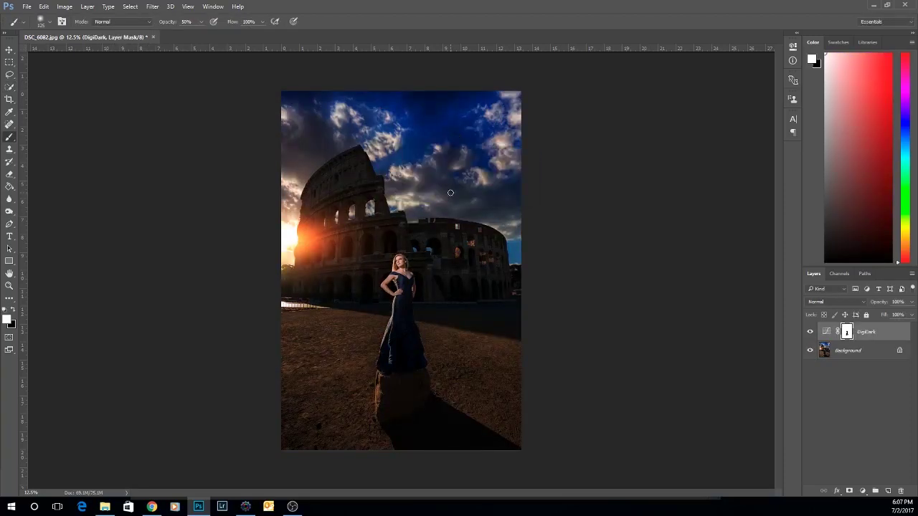
Check the DigiDark layer's curve and effect, and lower the layer's opacity to about 38%
double_click(827, 334)
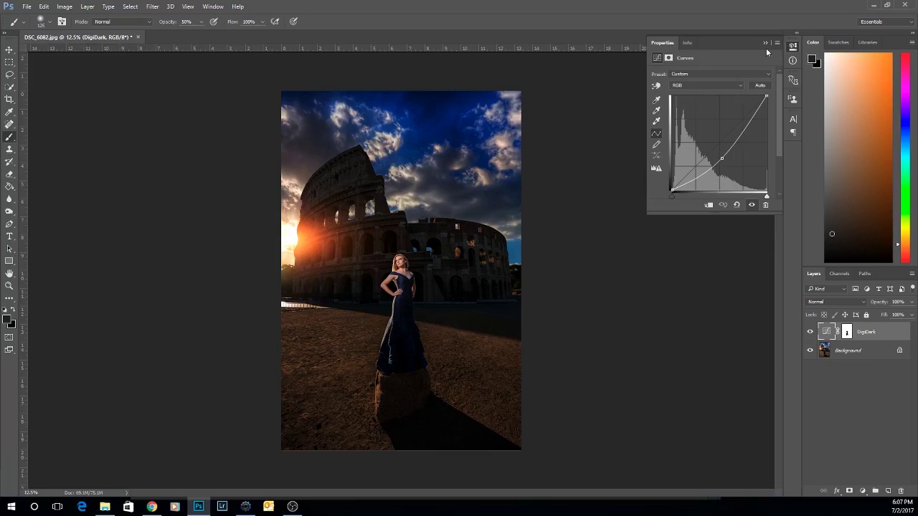
click(766, 44)
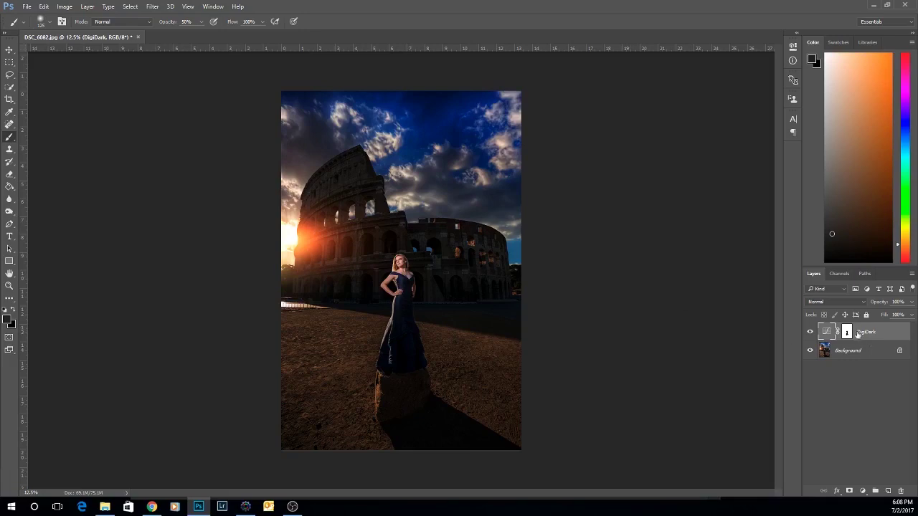
click(811, 333)
click(810, 333)
click(810, 332)
click(811, 333)
click(912, 302)
drag(910, 316, 885, 316)
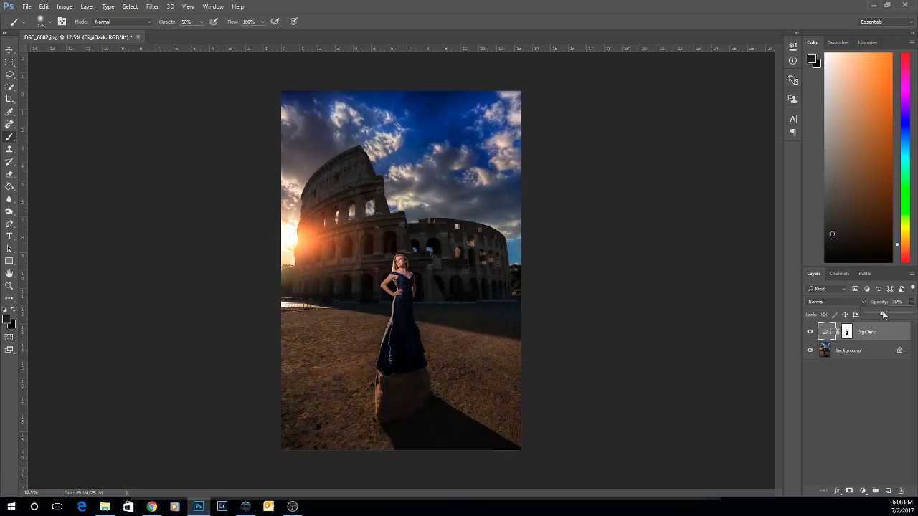
Compare the photo with and without the DigiDark layer by repeatedly switching its visibility
click(811, 333)
click(811, 333)
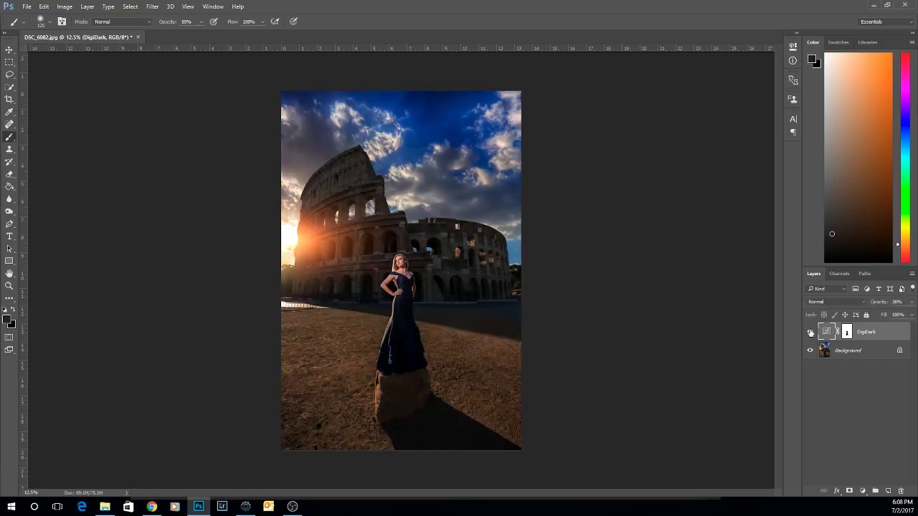
click(811, 333)
click(810, 333)
click(811, 333)
click(810, 333)
click(811, 333)
click(811, 333)
click(810, 332)
click(810, 332)
click(811, 333)
click(810, 333)
click(810, 333)
click(811, 333)
Flatten the DigiDark layer and the background into a single layer
click(855, 352)
right_click(855, 355)
click(796, 457)
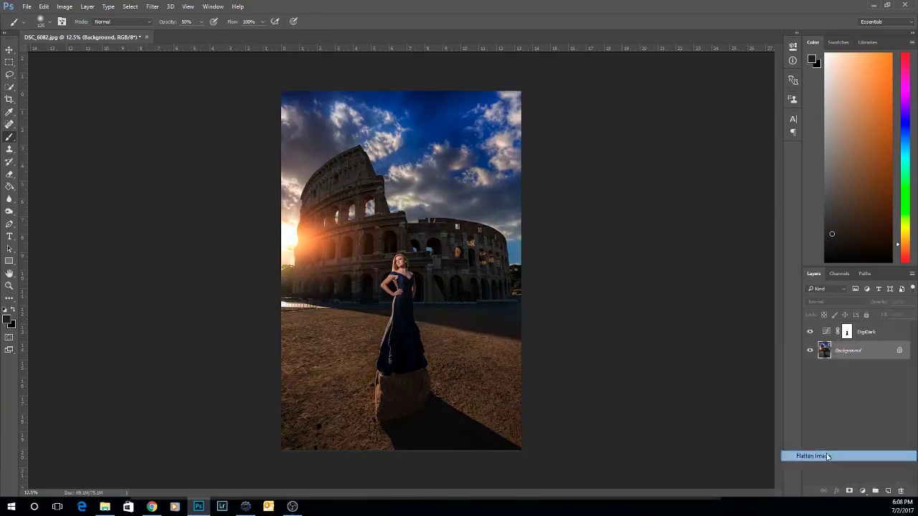
Choose the Dodge tool, bring the woman into close view and shrink the brush to suit her dress
click(9, 211)
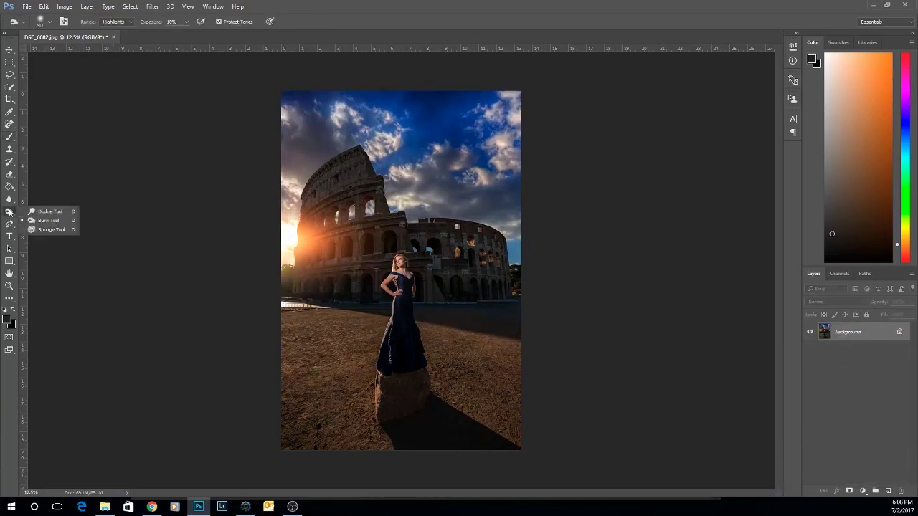
click(43, 219)
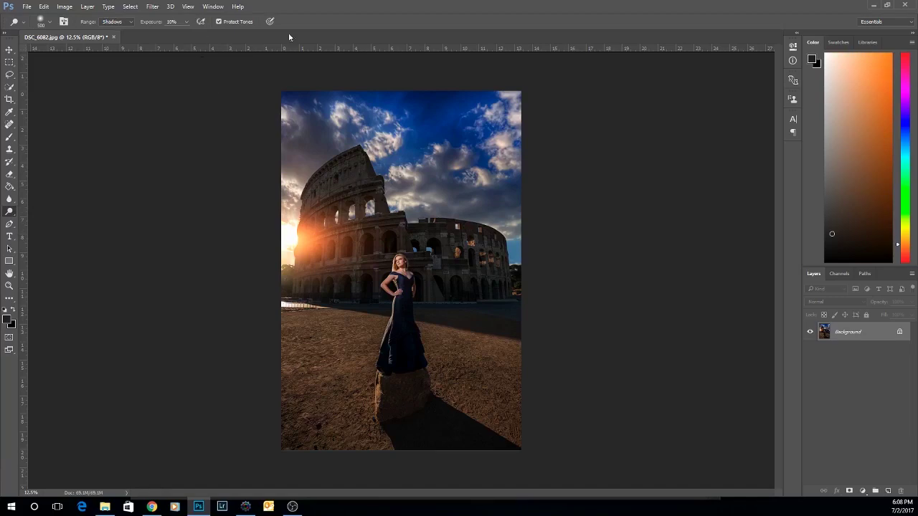
key(ctrl+plus)
key(ctrl+plus)
key(ctrl+plus)
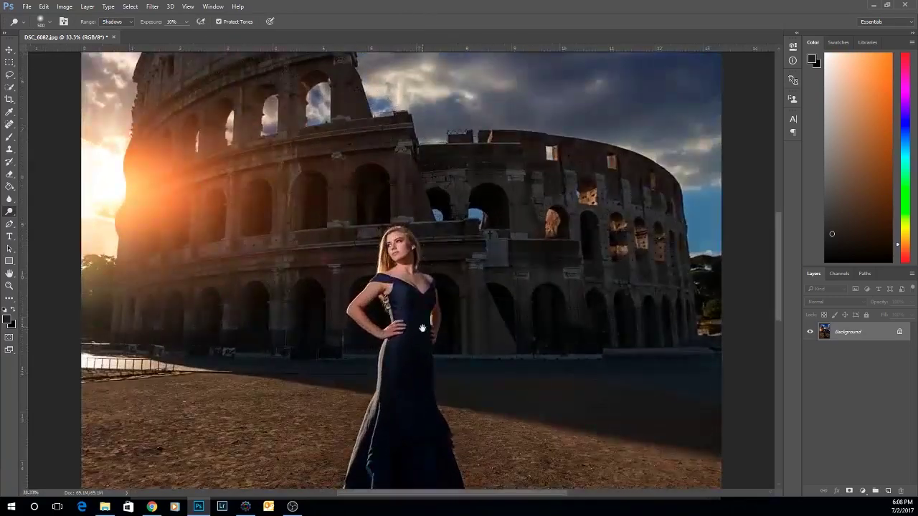
drag(424, 329, 411, 178)
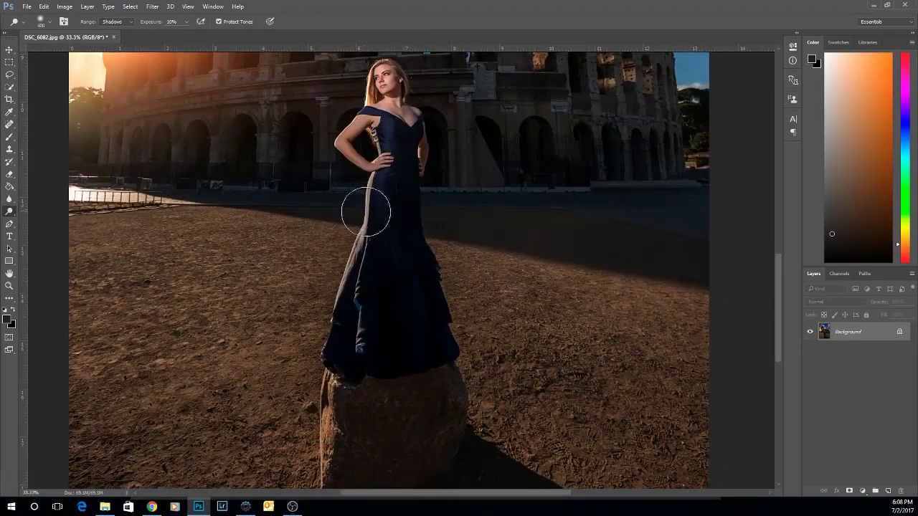
key(bracketleft)
key(bracketleft)
key(bracketleft)
key(bracketleft)
key(bracketleft)
Select the woman's whole figure, including her dress, arms and head, with the Quick Selection tool
click(10, 87)
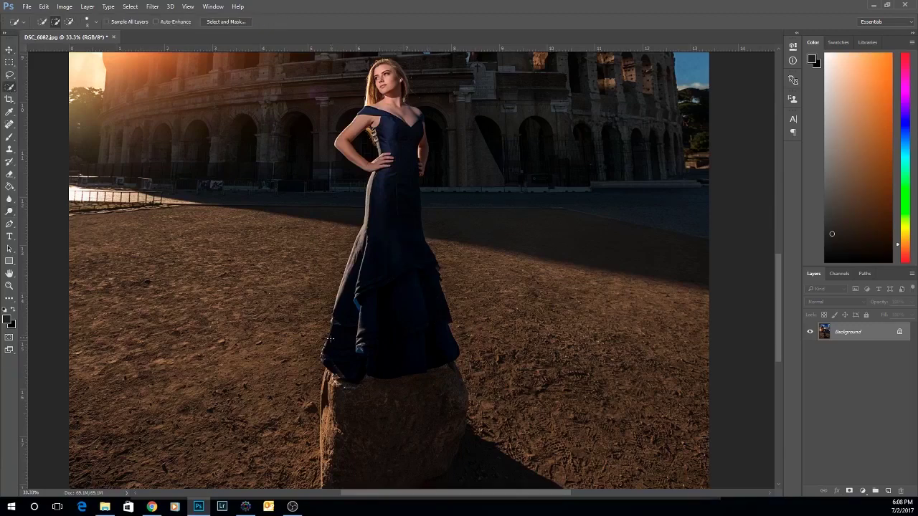
mouse_move(330, 338)
mouse_down()
mouse_move(392, 169)
mouse_move(419, 262)
mouse_up()
drag(385, 164, 372, 105)
drag(392, 66, 415, 119)
mouse_move(433, 169)
mouse_down()
mouse_move(446, 148)
mouse_move(439, 159)
mouse_move(430, 152)
mouse_up()
drag(372, 137, 366, 140)
Dodge the shadows of the dress inside the selection, reducing the brush size to 250 for the finer folds
click(12, 212)
right_click(12, 213)
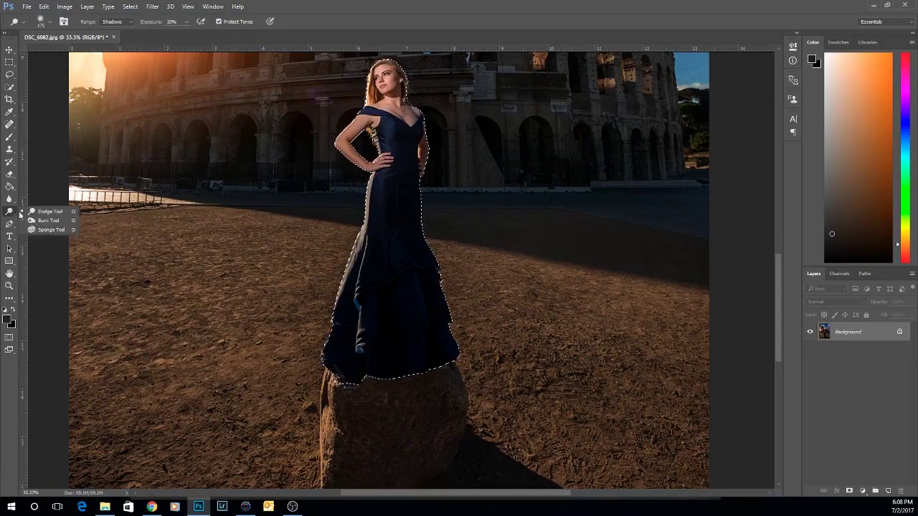
click(36, 213)
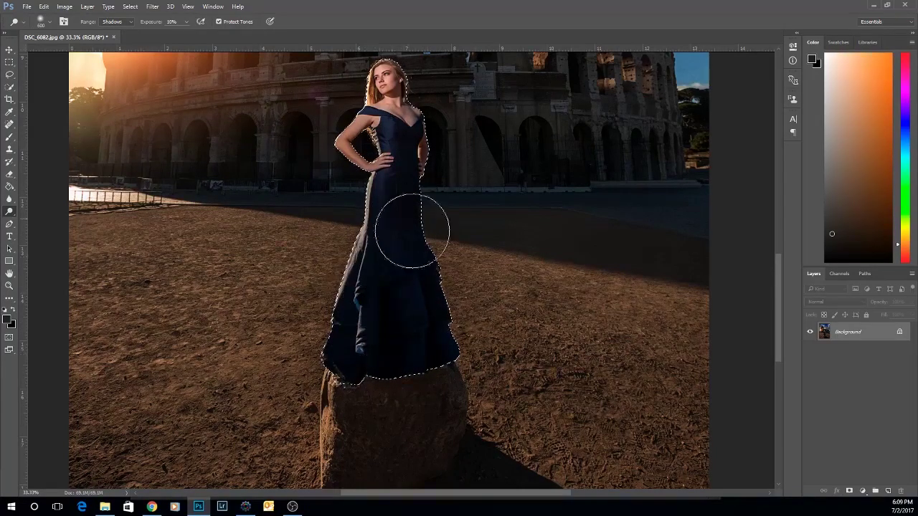
key(bracketleft)
key(bracketleft)
key(bracketleft)
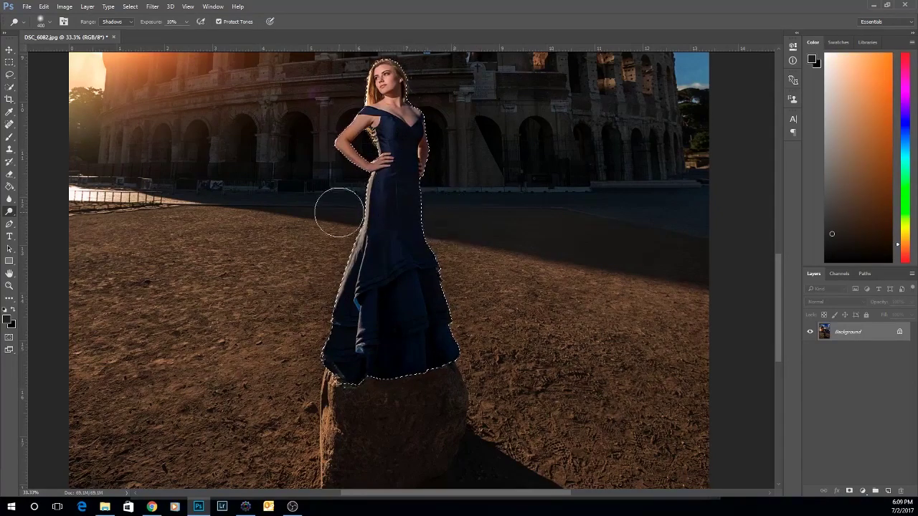
key(bracketleft)
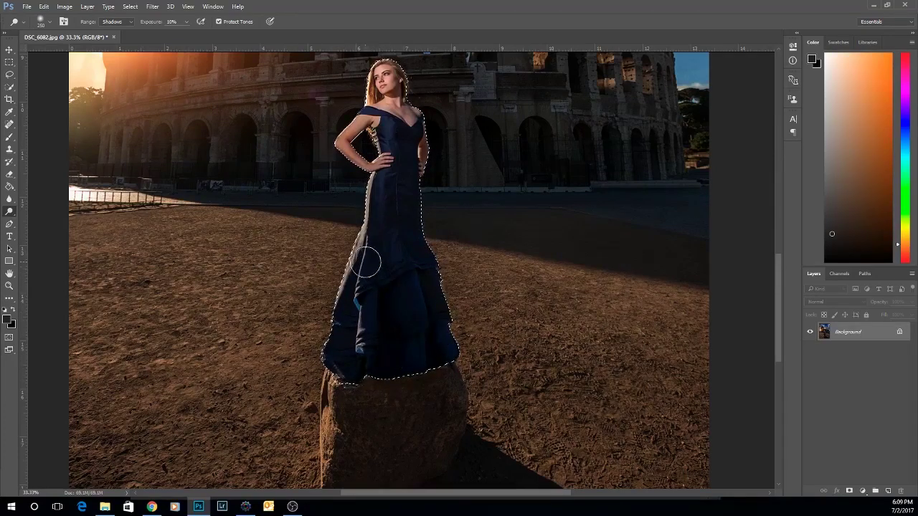
scroll(506, 207, down, 3)
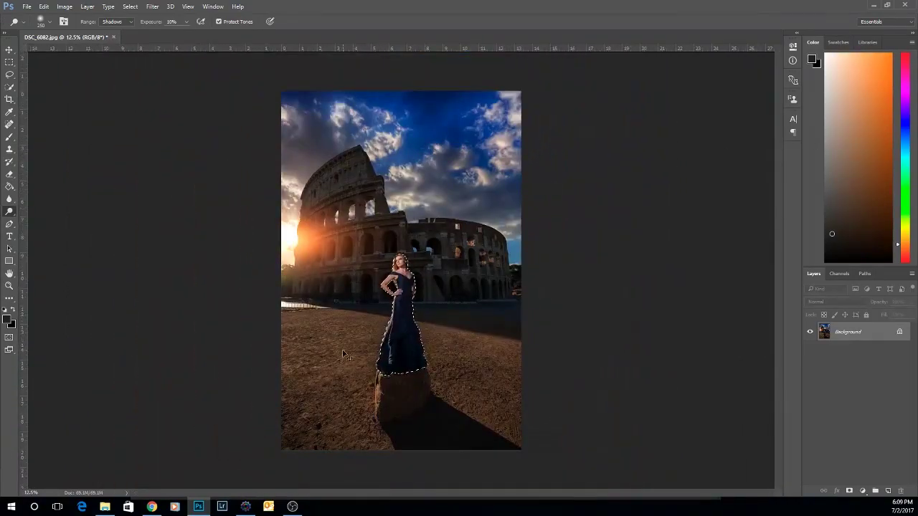
key(ctrl+plus)
key(ctrl+plus)
key(ctrl+plus)
mouse_move(361, 371)
mouse_down()
mouse_move(379, 244)
mouse_move(410, 180)
mouse_up()
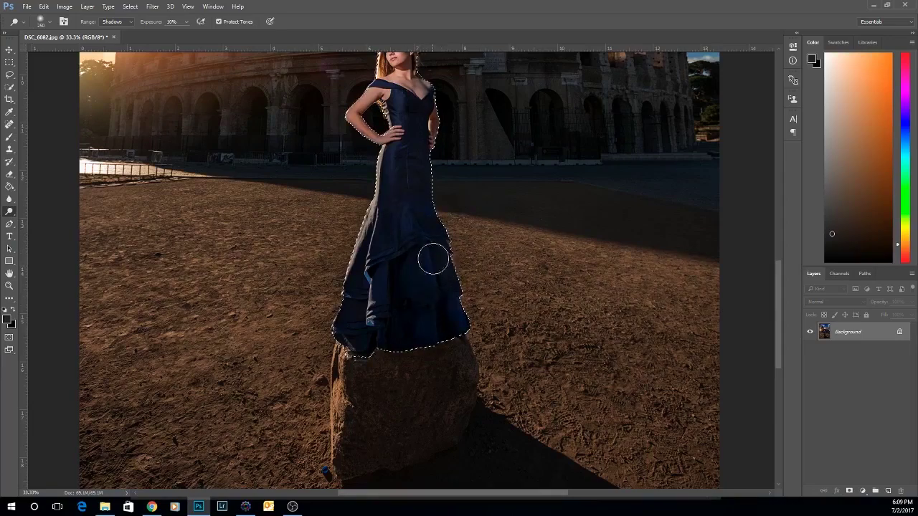
Burn the midtones around the folds of the lower skirt, enlarging the brush to 250, and clear the selection
right_click(10, 213)
click(49, 211)
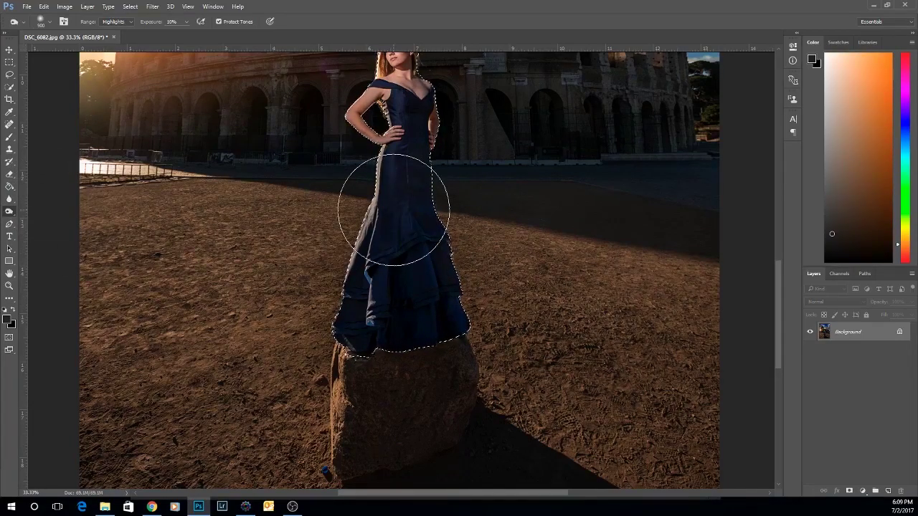
click(119, 22)
click(120, 35)
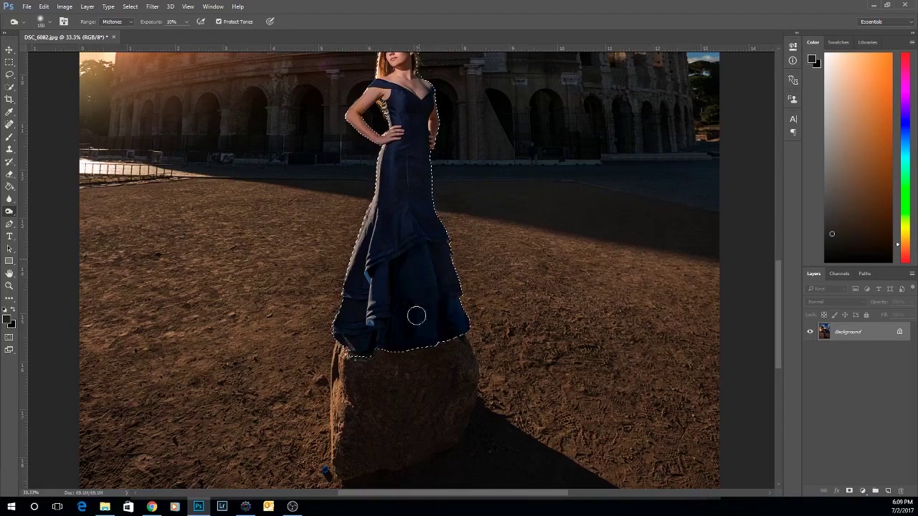
key(bracketright)
key(bracketright)
key(bracketright)
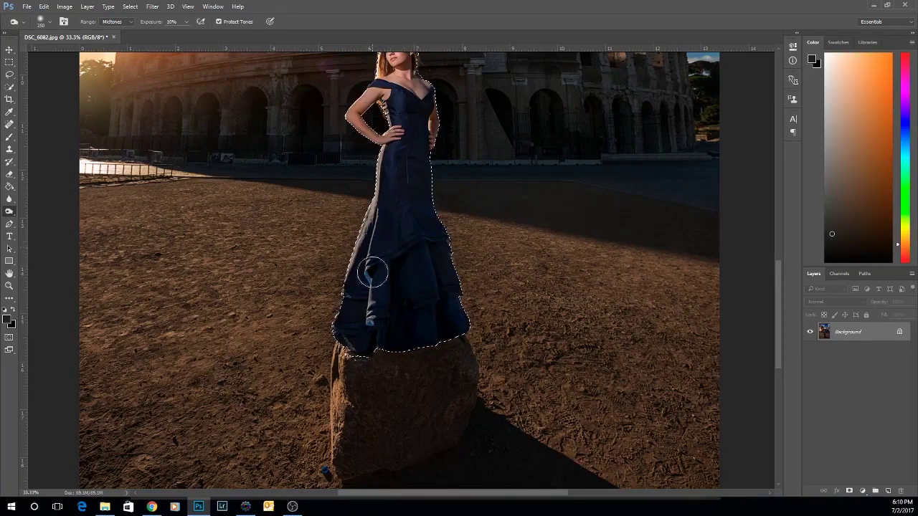
mouse_move(463, 341)
mouse_down()
mouse_move(432, 228)
mouse_move(456, 260)
mouse_move(425, 204)
mouse_move(392, 223)
mouse_move(350, 338)
mouse_move(367, 367)
mouse_move(420, 257)
mouse_move(470, 332)
mouse_up()
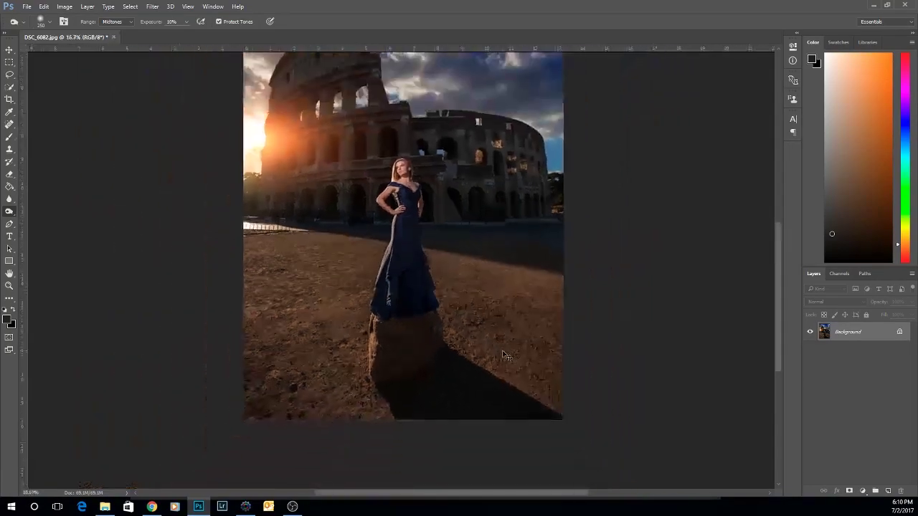
key(ctrl+minus)
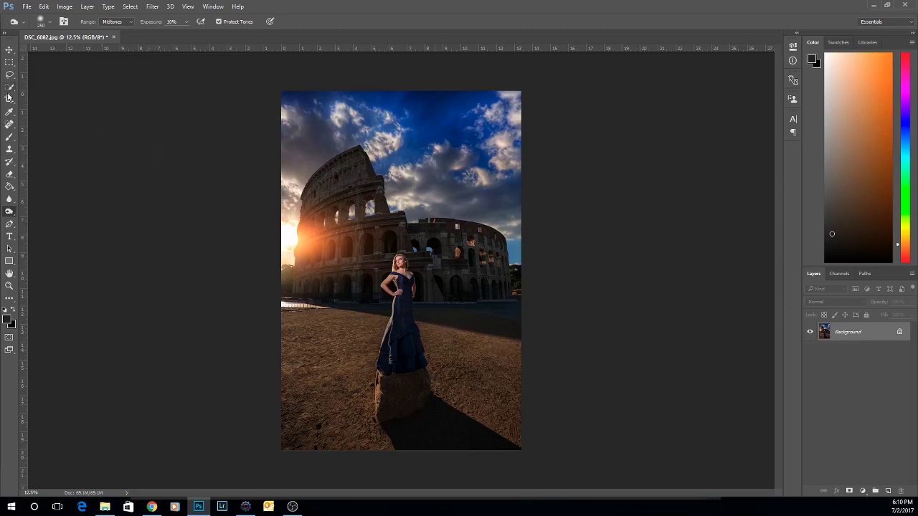
Set up the Content-Aware Spot Healing Brush with its size enlarged to 150 for retouching the full photo
drag(10, 124, 50, 123)
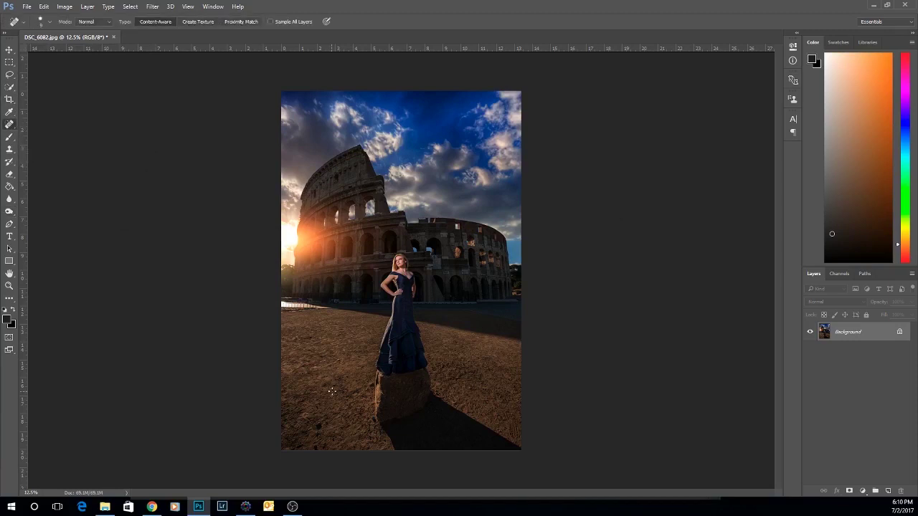
key(bracketright)
key(bracketright)
key(bracketright)
key(bracketright)
key(bracketright)
Compare the edited portrait with its unedited state and the DSC_6082.NEF raw preview, and bring the edited version back
key(ctrl+z)
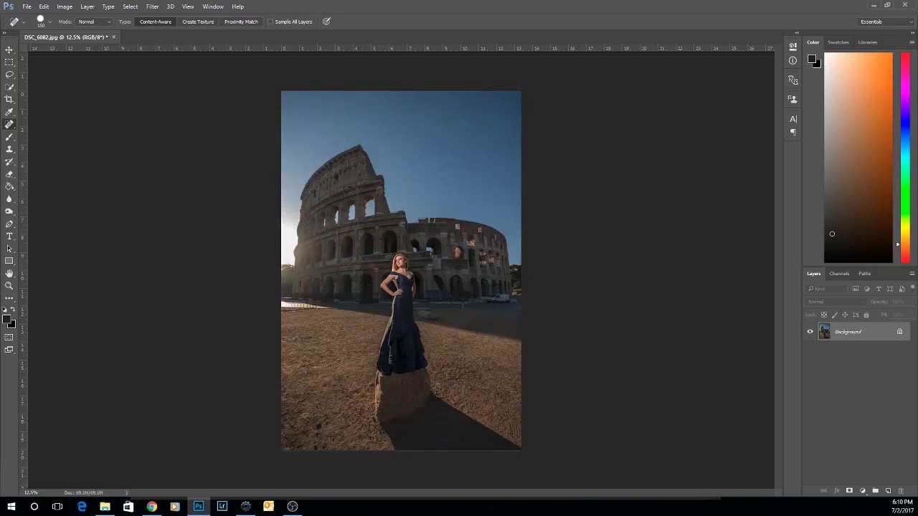
key(alt+Tab)
double_click(653, 309)
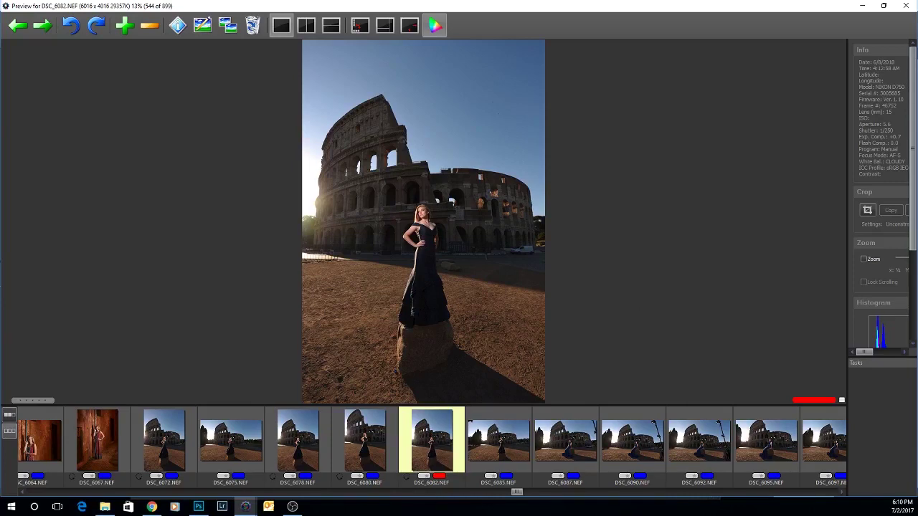
key(alt+Tab)
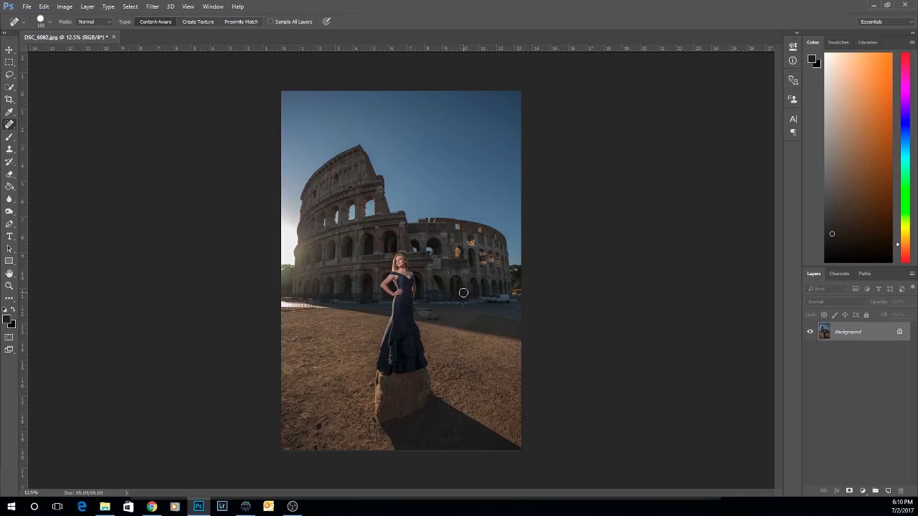
key(ctrl+z)
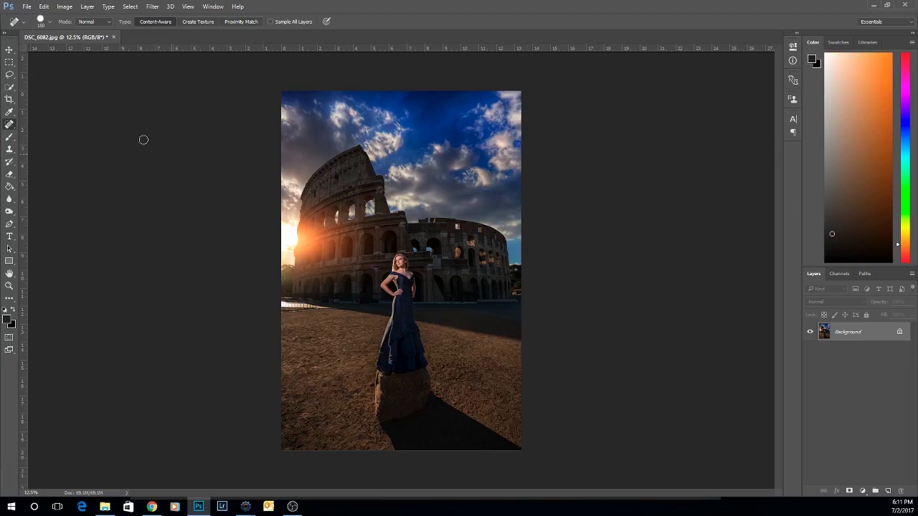
Save the edited photo and duplicate the background onto a new layer
click(26, 6)
click(35, 98)
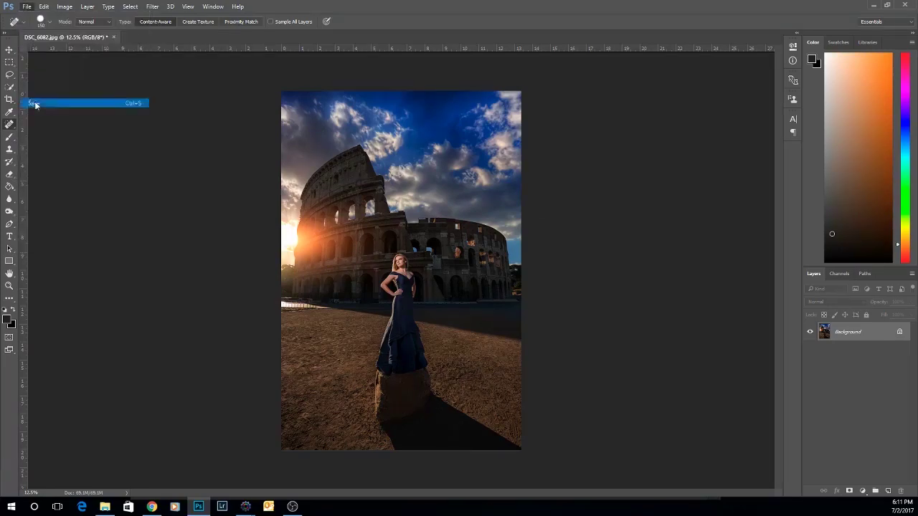
click(152, 6)
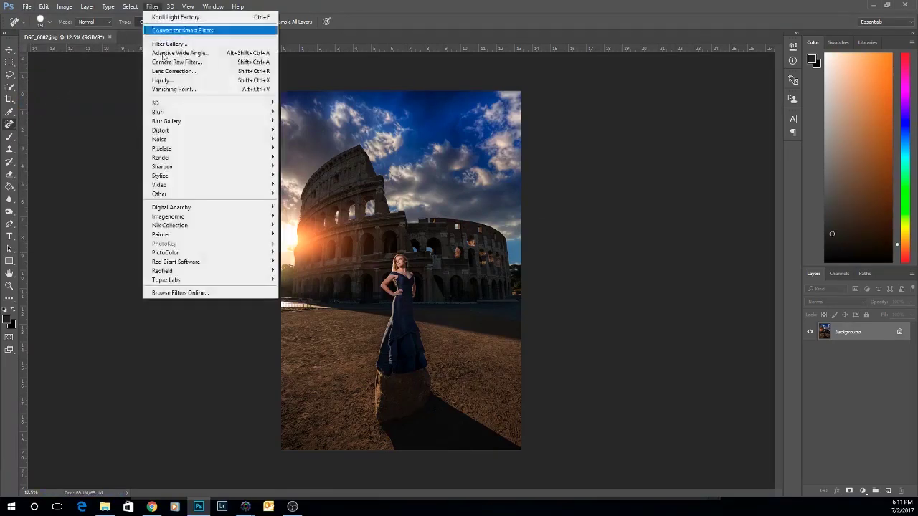
click(334, 38)
key(ctrl+j)
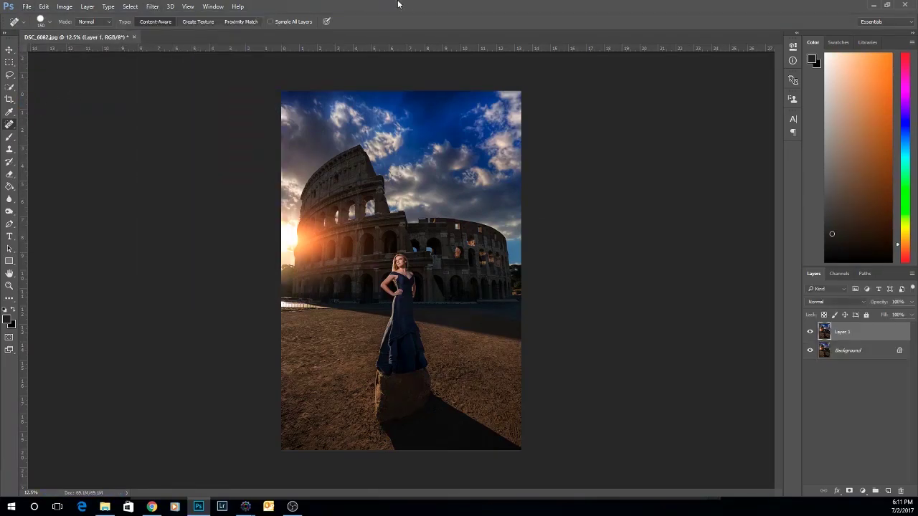
Open the duplicated layer in Topaz ReStyle and narrow the preset list to the favourites
click(152, 6)
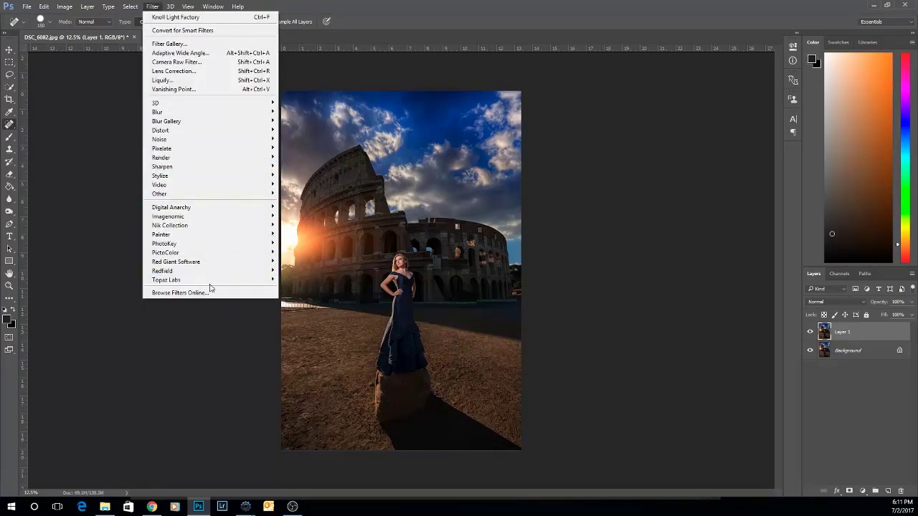
mouse_move(210, 280)
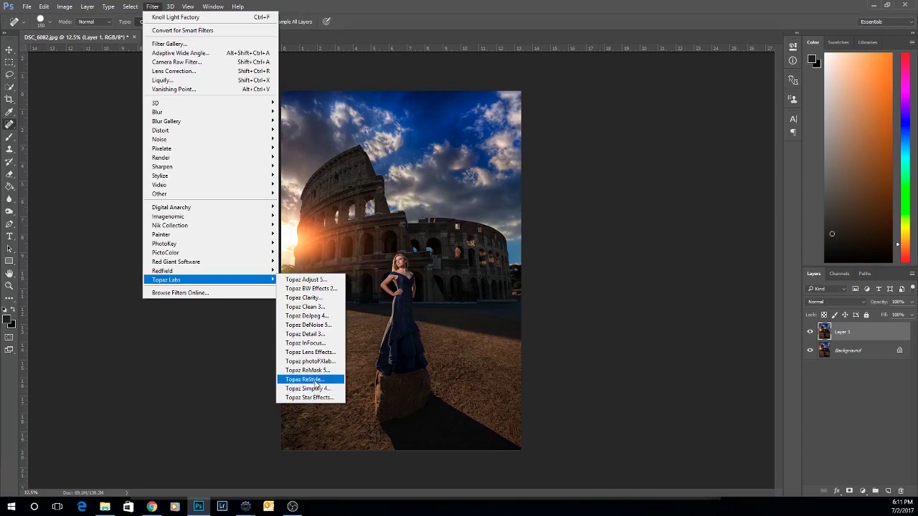
click(314, 380)
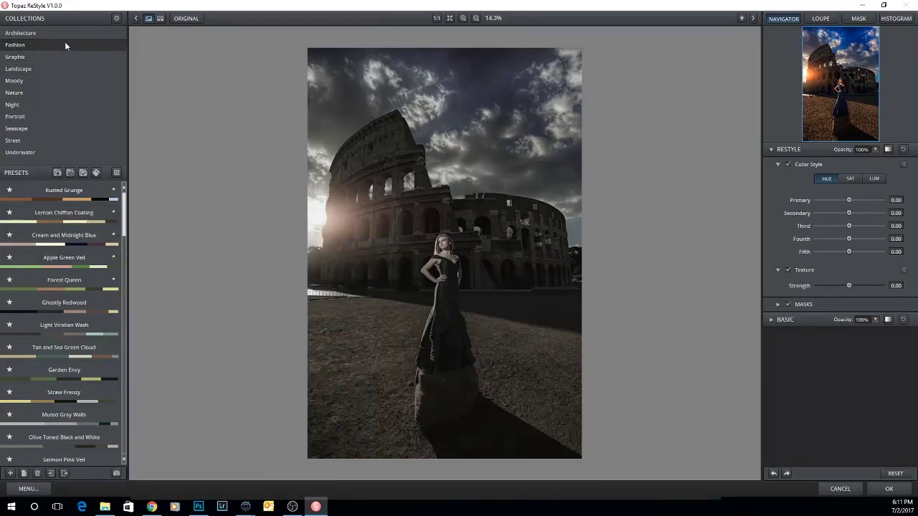
click(65, 43)
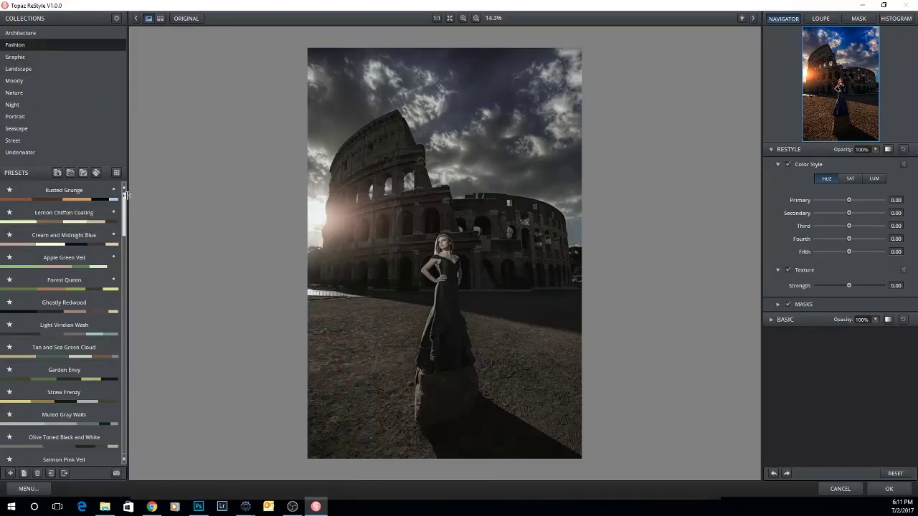
click(57, 175)
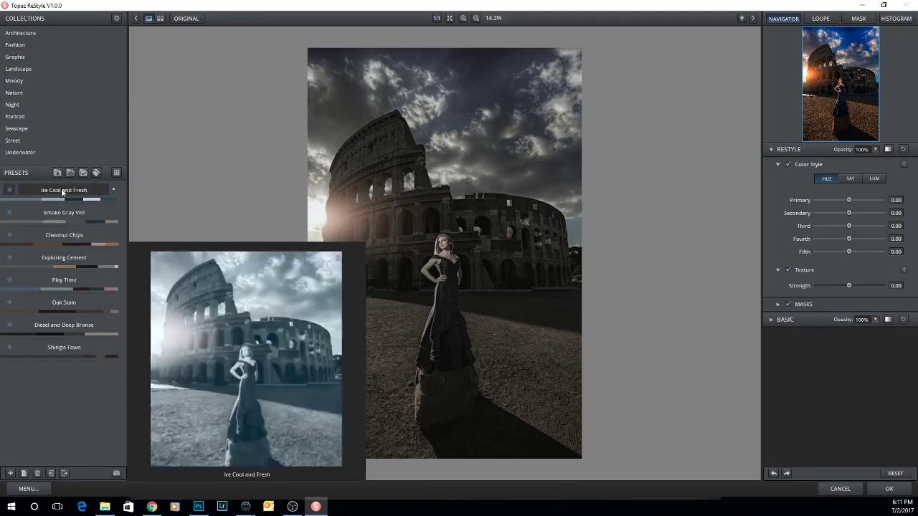
Try the favourite presets from Smoke Gray Veil through Shingle Fawn in turn on the photo
mouse_move(64, 214)
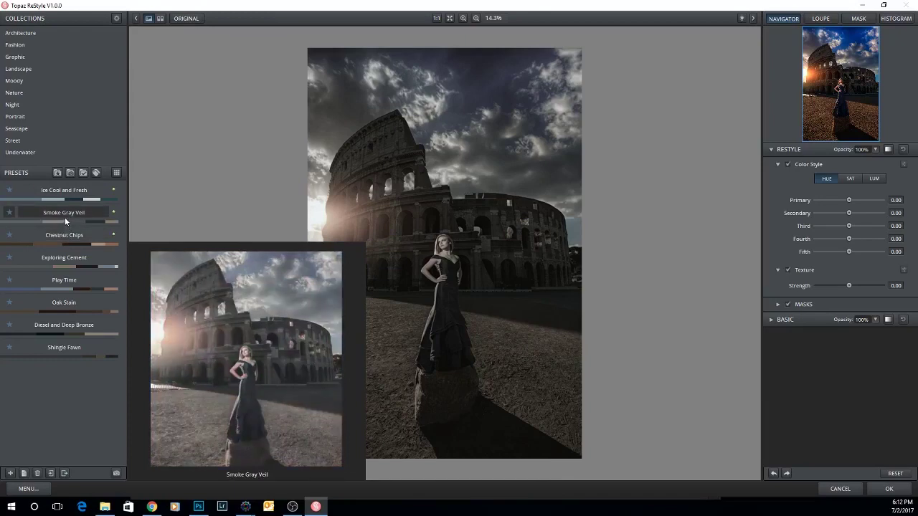
click(64, 217)
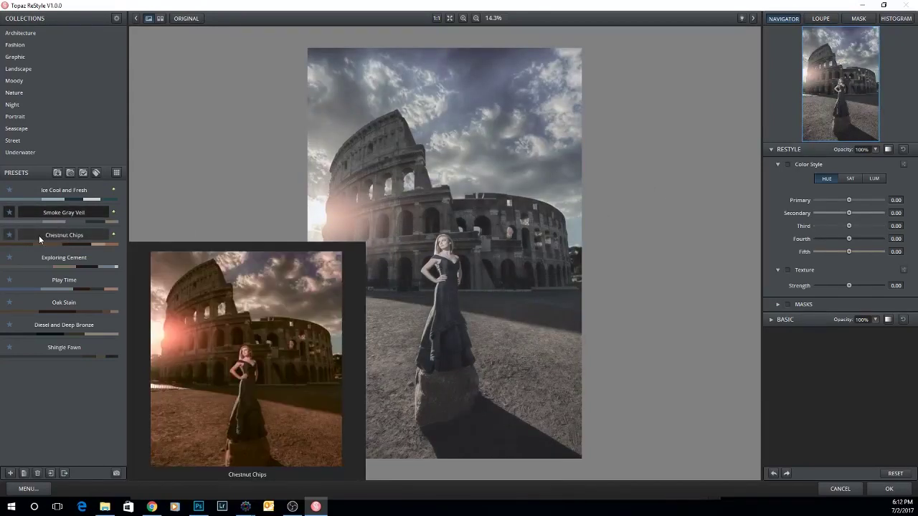
click(39, 237)
click(56, 260)
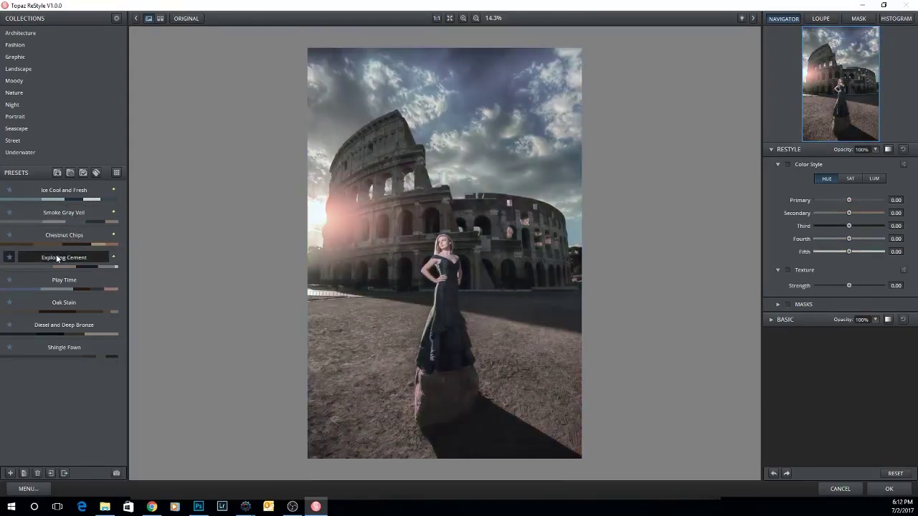
click(63, 281)
click(63, 305)
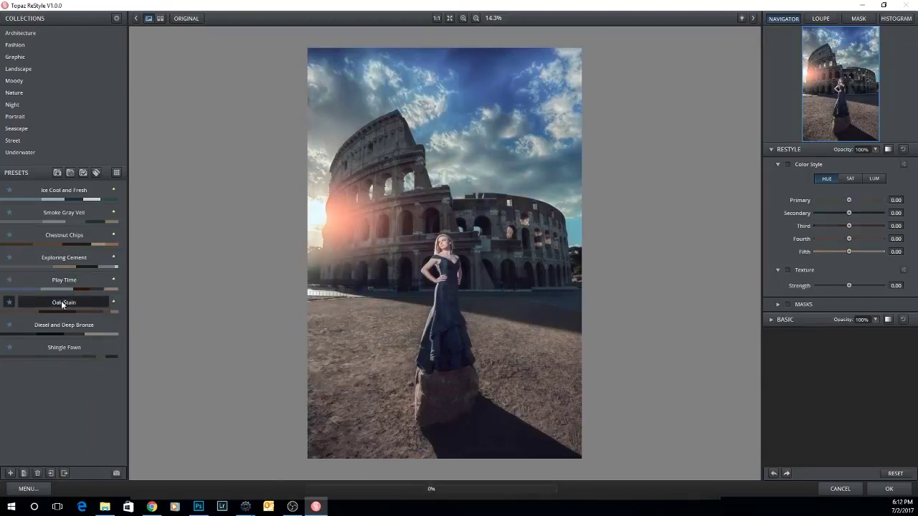
click(63, 325)
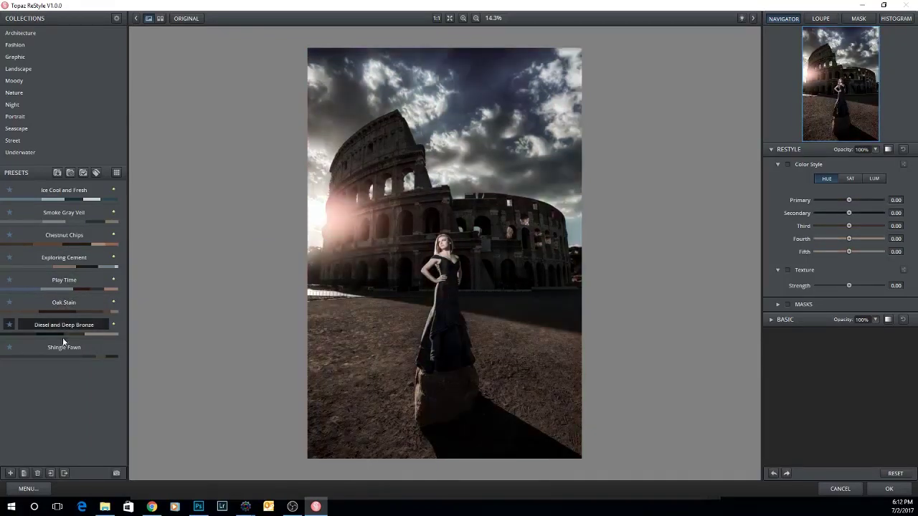
click(63, 347)
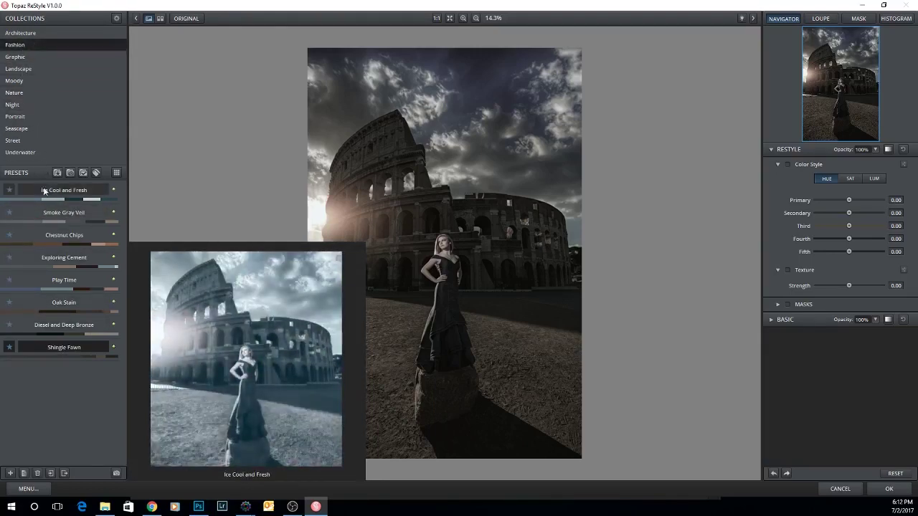
Show the Fashion preset collection and look through its previews for a suitable colour look
click(28, 56)
click(25, 48)
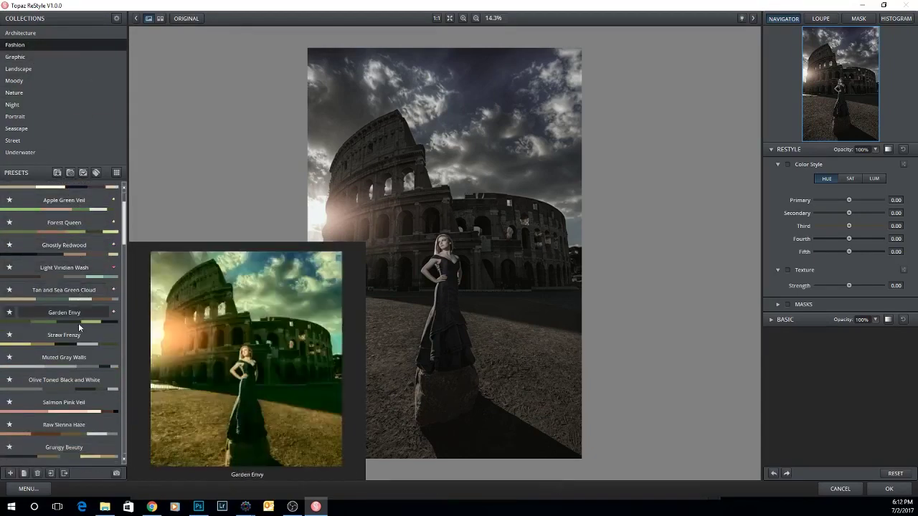
scroll(78, 322, down, 3)
scroll(79, 332, down, 1)
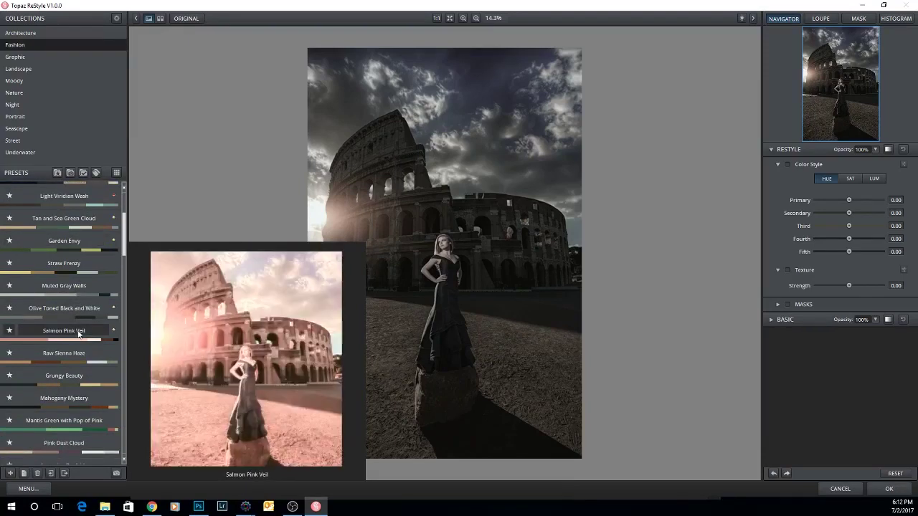
scroll(73, 337, down, 2)
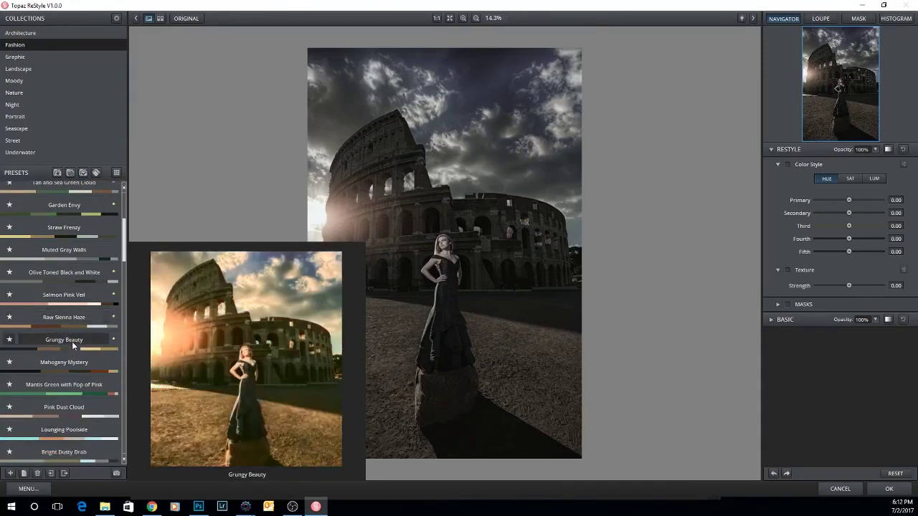
scroll(72, 348, down, 3)
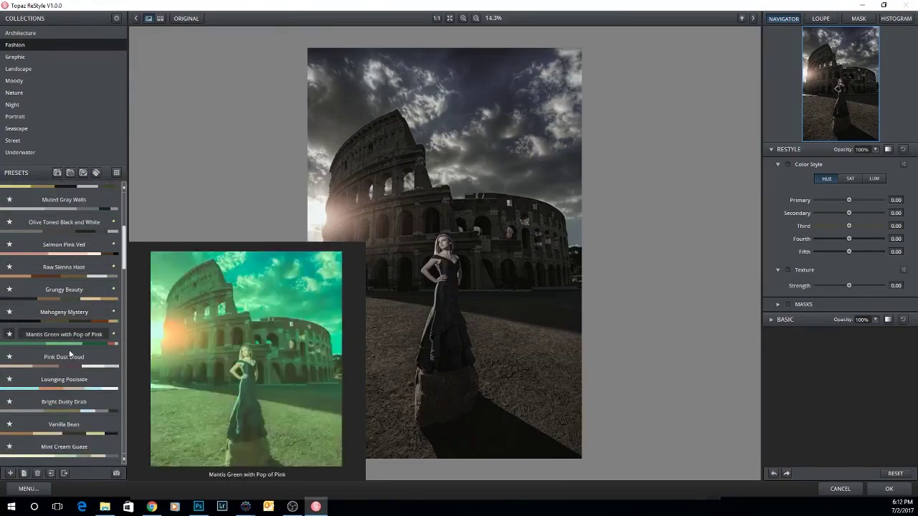
scroll(68, 354, down, 1)
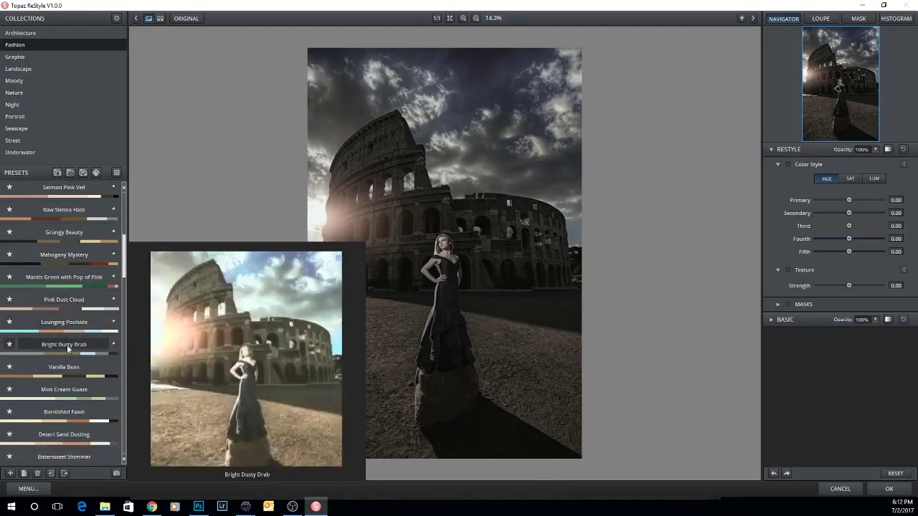
scroll(62, 364, down, 2)
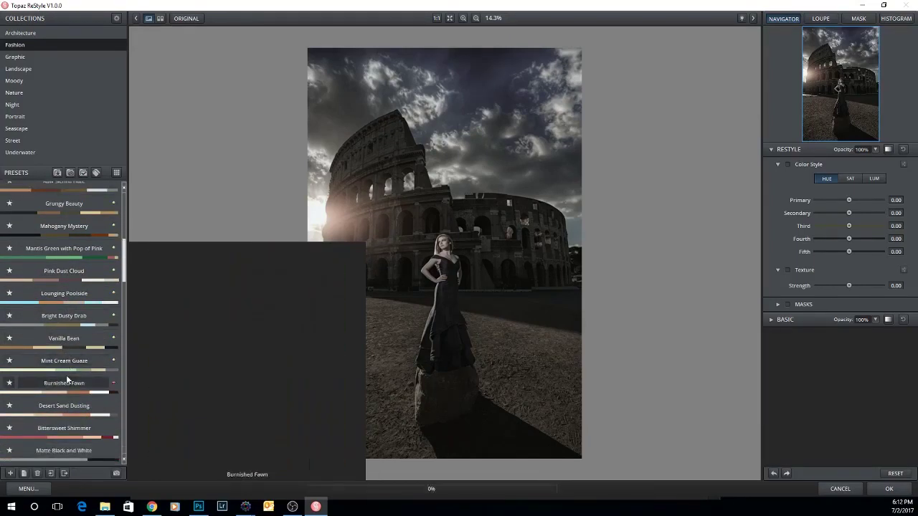
scroll(65, 380, down, 4)
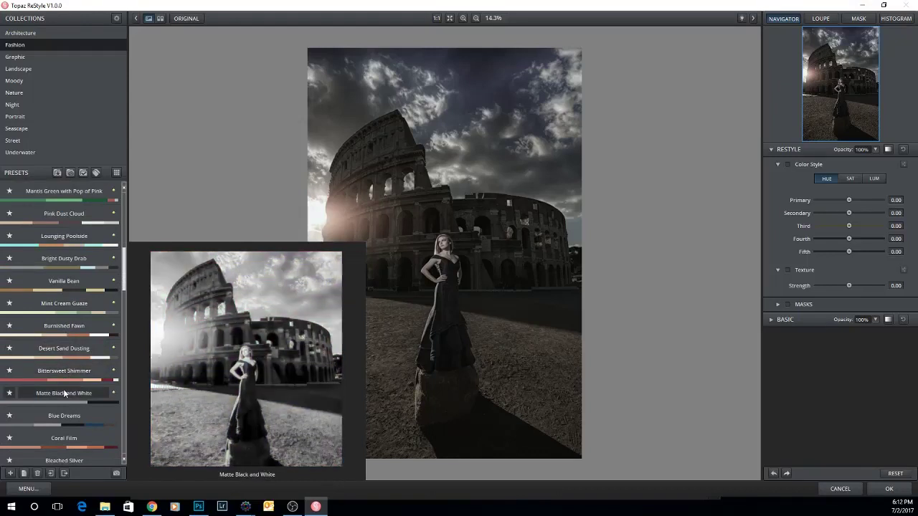
Try the Cerulean Coat preset from the Fashion collection on the photo
click(63, 384)
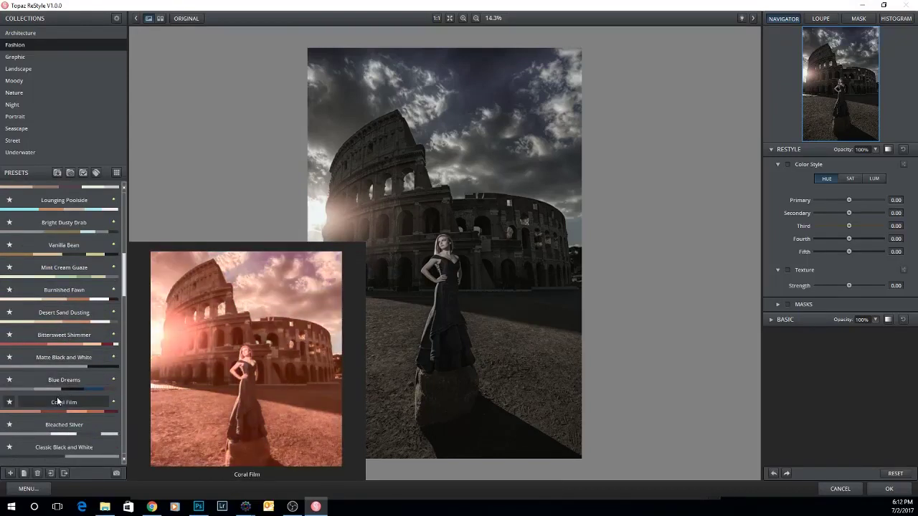
scroll(58, 400, down, 1)
scroll(59, 414, down, 1)
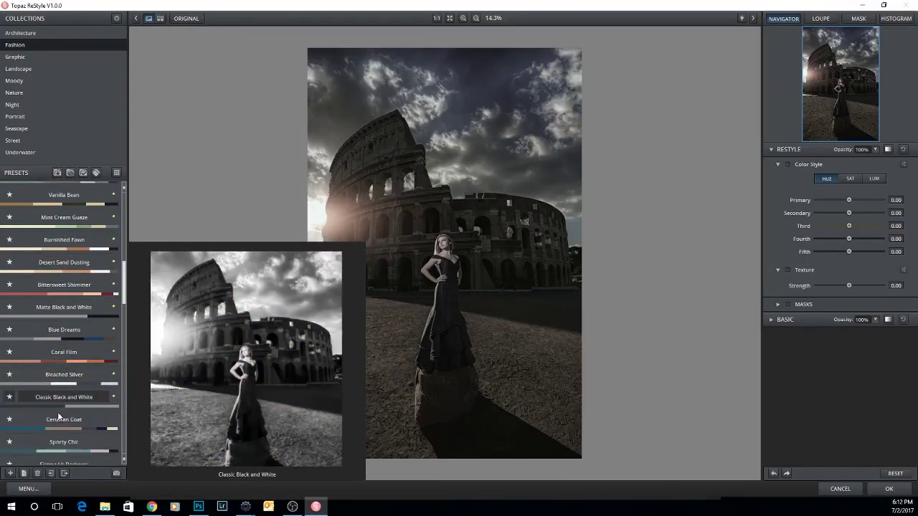
scroll(63, 416, down, 1)
click(66, 401)
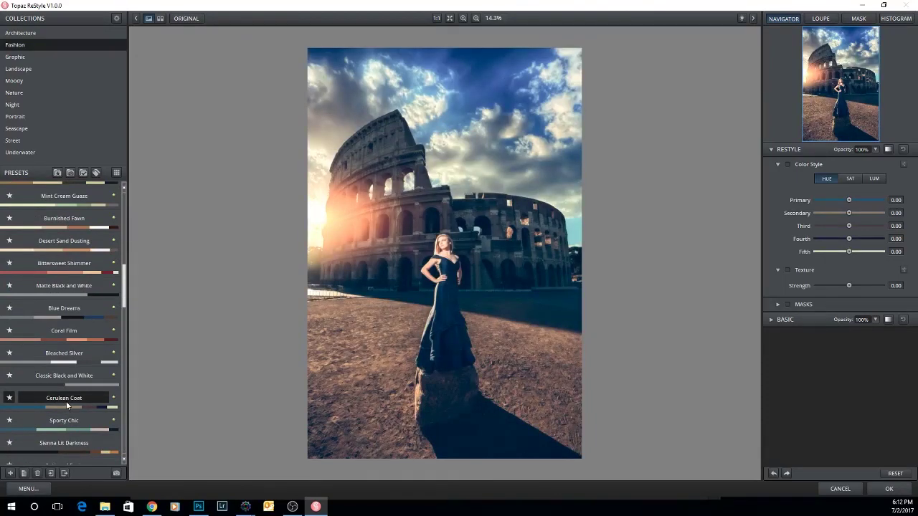
Try the Fading Antique Brass preset on the photo
scroll(60, 421, down, 2)
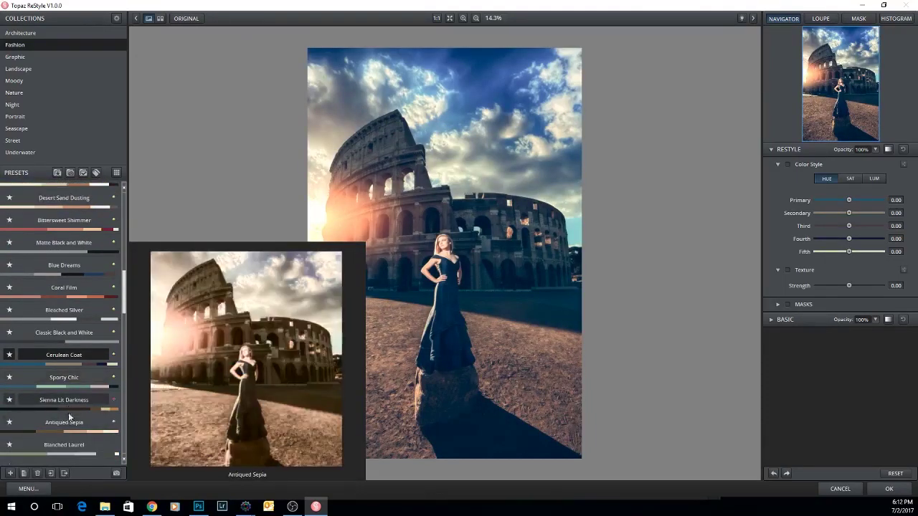
scroll(67, 434, down, 4)
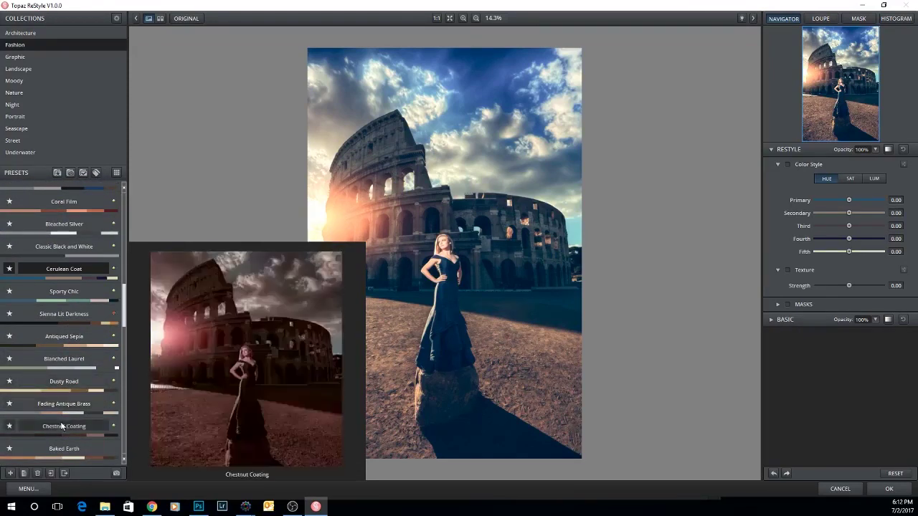
click(69, 409)
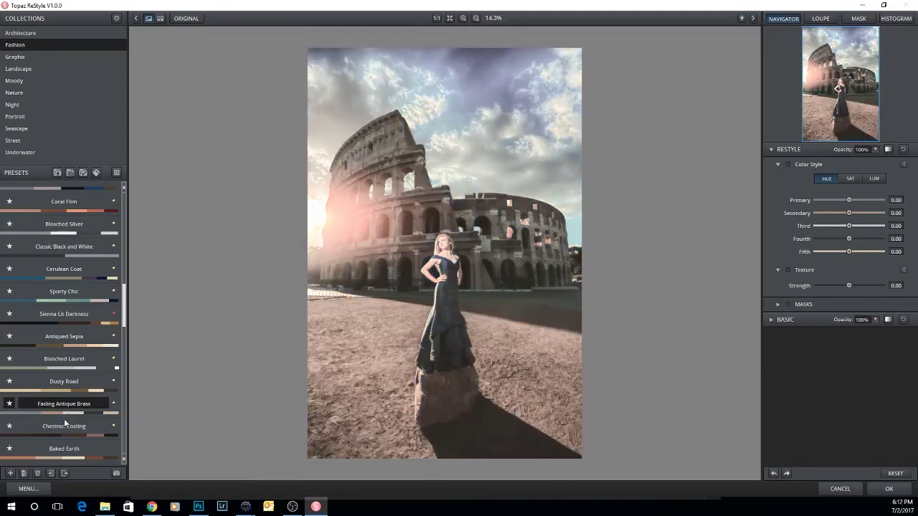
Apply the Dusky Persian Green preset and send the restyled result back to the Photoshop layer
scroll(62, 428, down, 4)
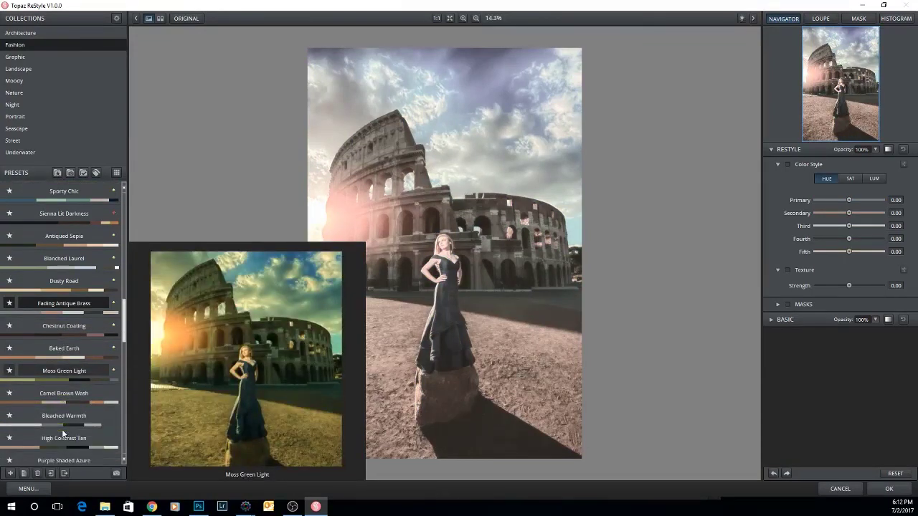
scroll(62, 433, down, 2)
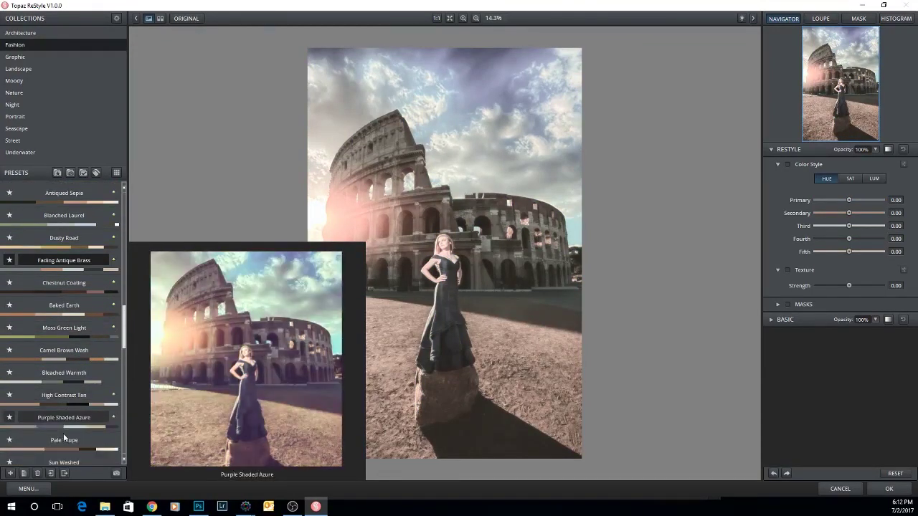
scroll(63, 437, down, 2)
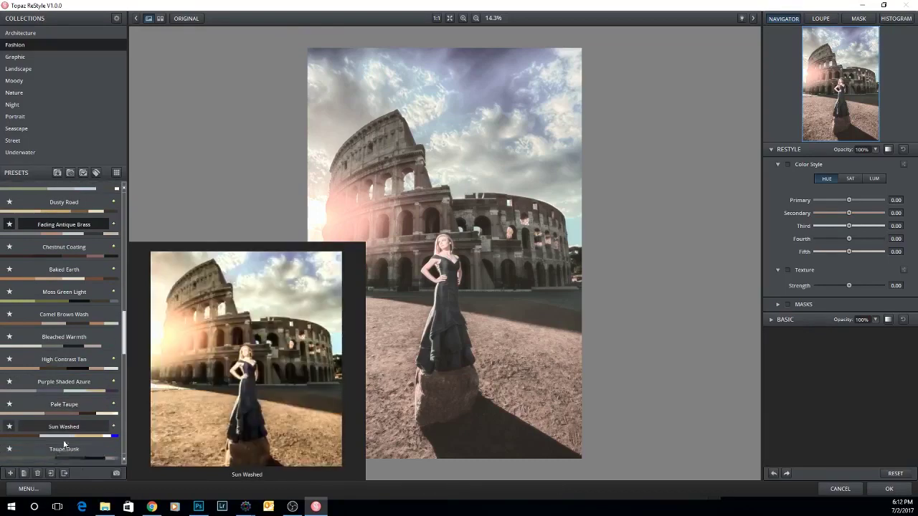
scroll(64, 444, down, 1)
scroll(64, 443, down, 2)
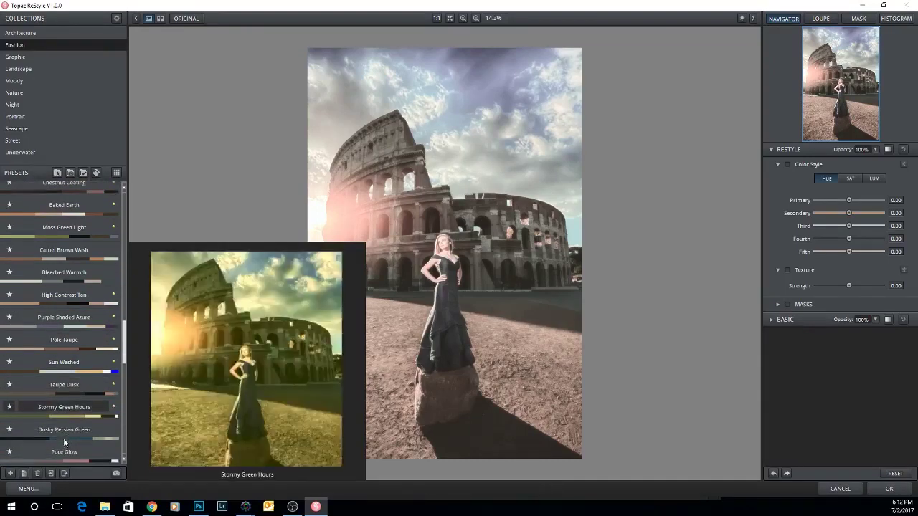
scroll(63, 438, down, 1)
click(69, 413)
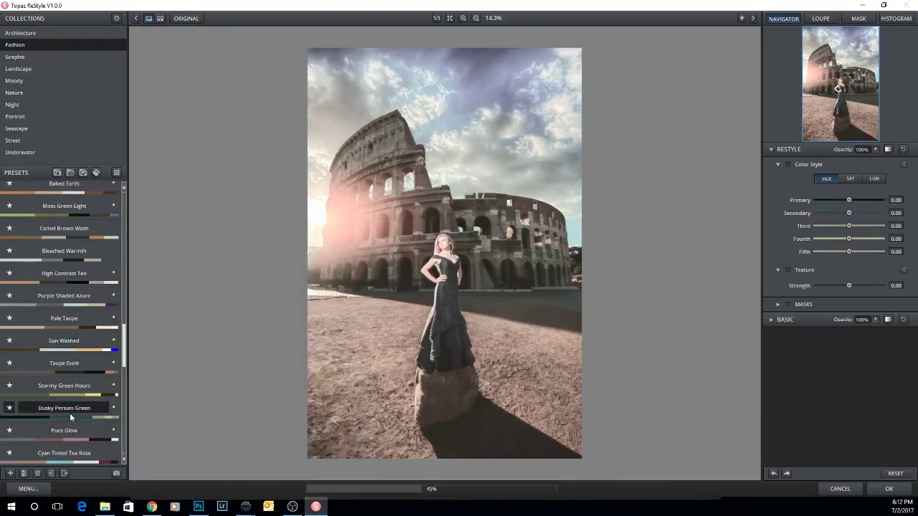
scroll(67, 414, down, 1)
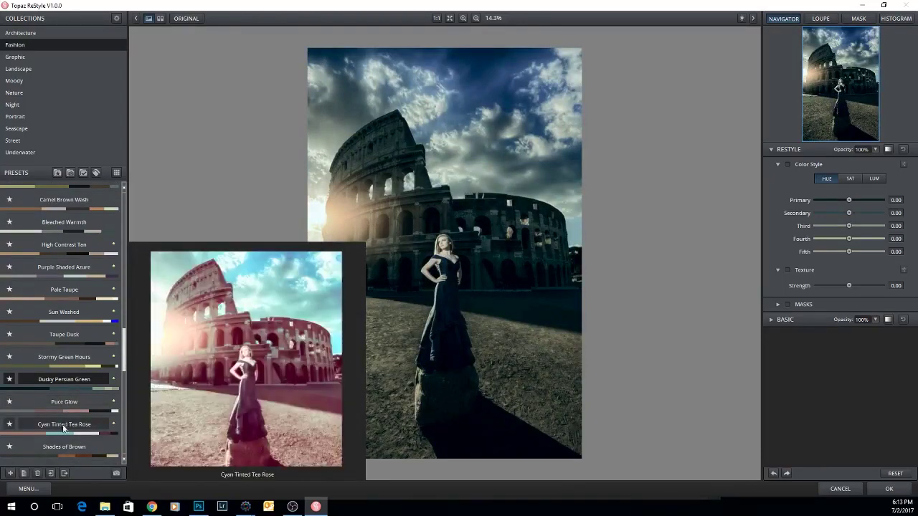
click(889, 489)
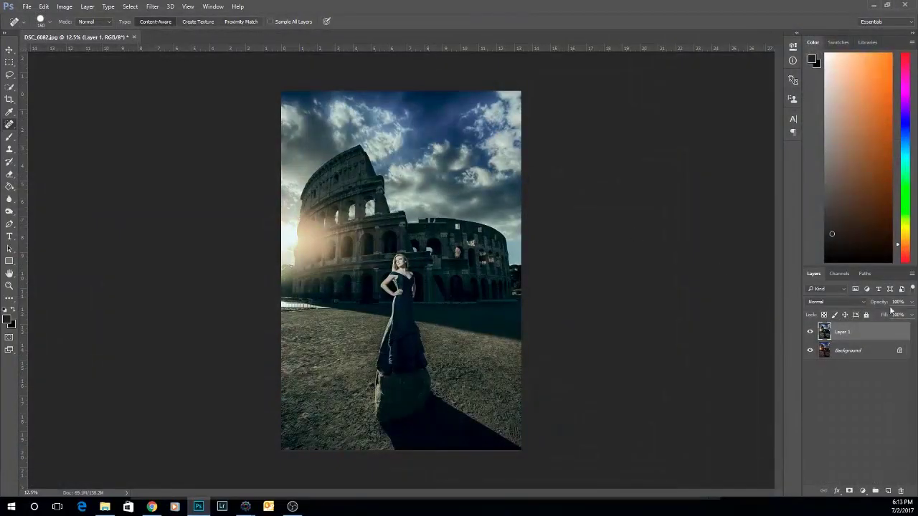
Lower Layer 1's opacity to 33% and compare the photo with and without the restyled layer
click(911, 302)
drag(911, 316, 872, 315)
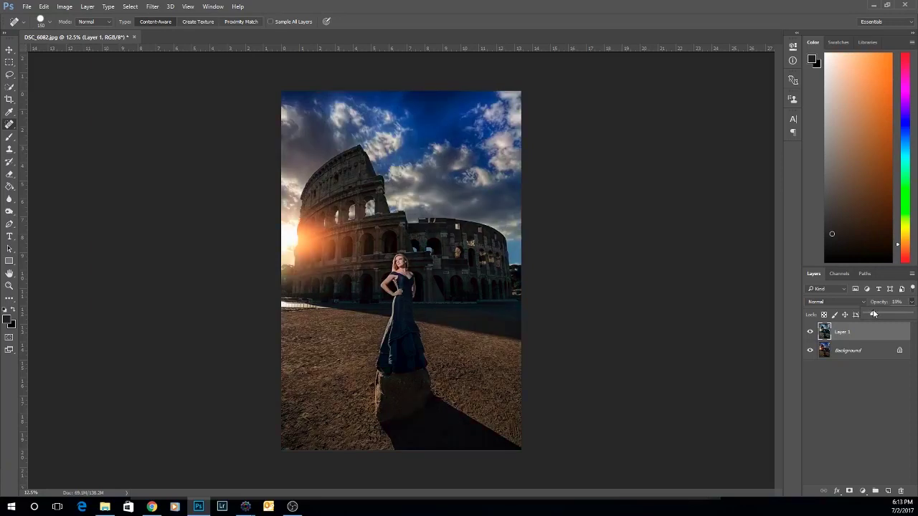
click(810, 332)
click(811, 333)
click(811, 332)
click(810, 332)
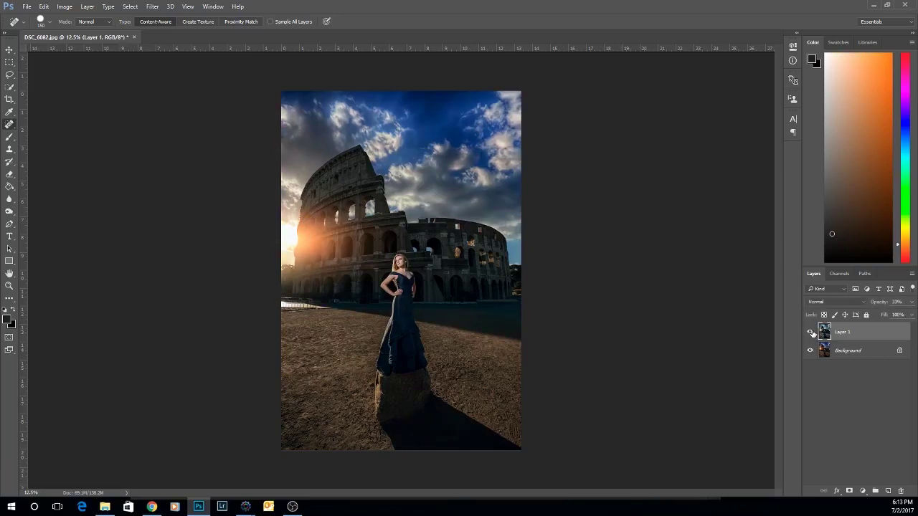
click(810, 333)
click(810, 332)
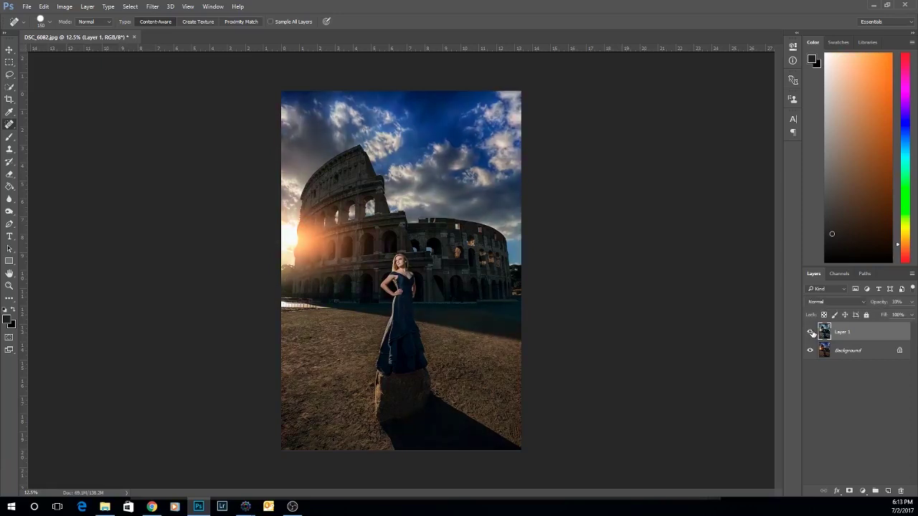
Reduce Layer 1's opacity to about 20% and compare the photo with the layer hidden and shown
click(912, 302)
drag(897, 316, 874, 314)
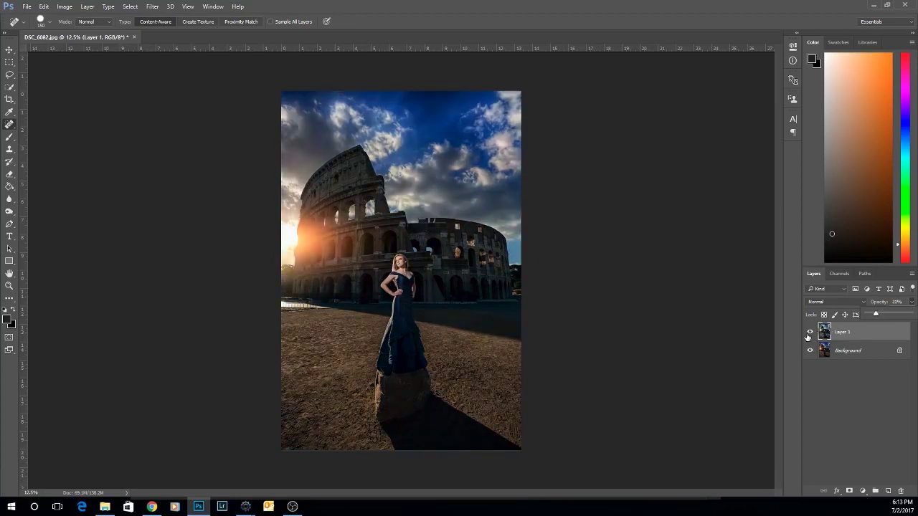
click(808, 335)
click(808, 335)
click(808, 335)
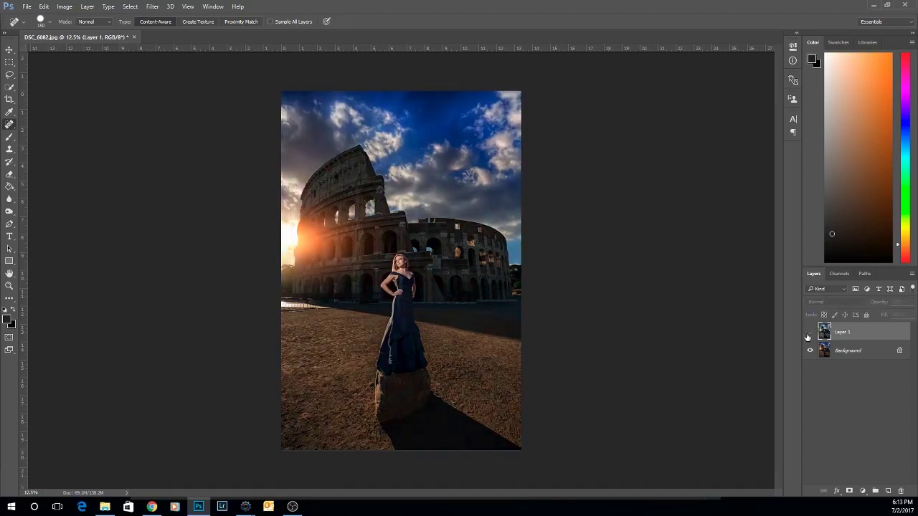
click(809, 335)
click(809, 335)
click(810, 333)
click(810, 332)
click(810, 332)
click(810, 332)
click(810, 333)
Merge the restyled layer into the background and save the photo
right_click(841, 352)
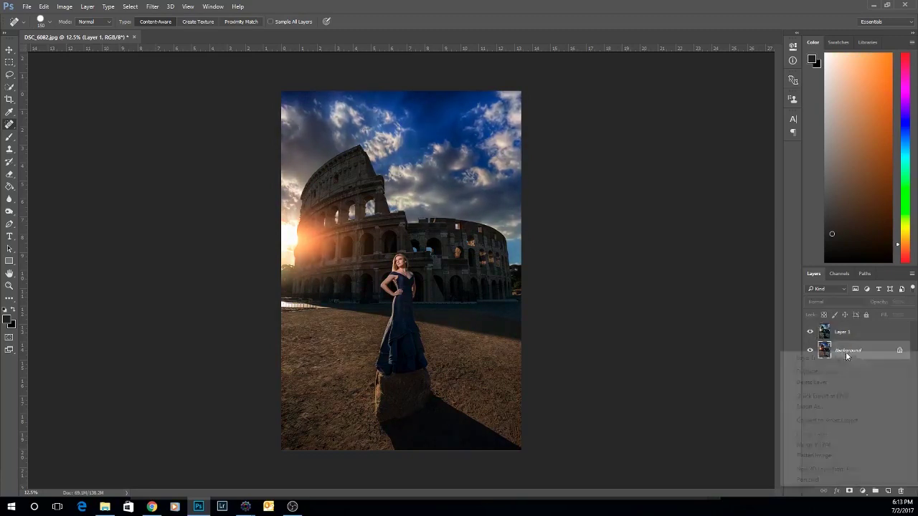
click(846, 449)
key(ctrl+s)
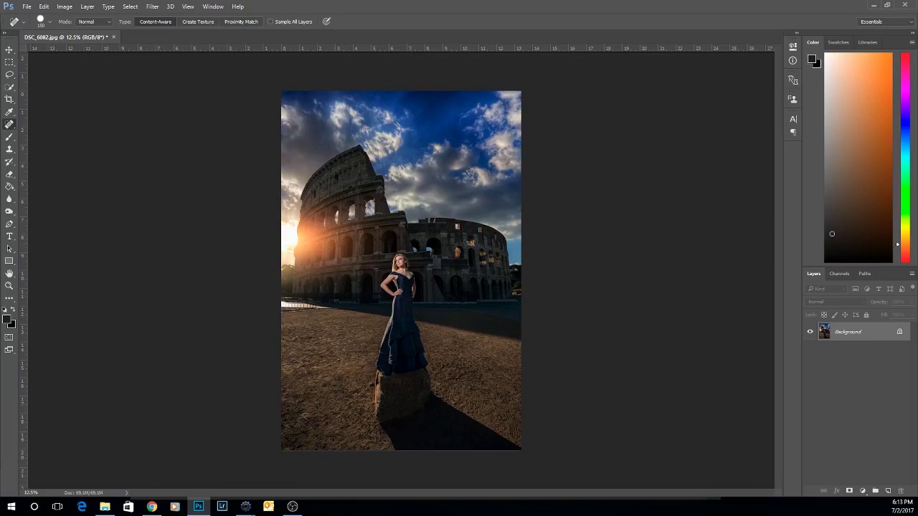
Close the finished photo and switch to Photo Mechanic's preview of DSC_6082.NEF
click(110, 37)
mouse_move(251, 506)
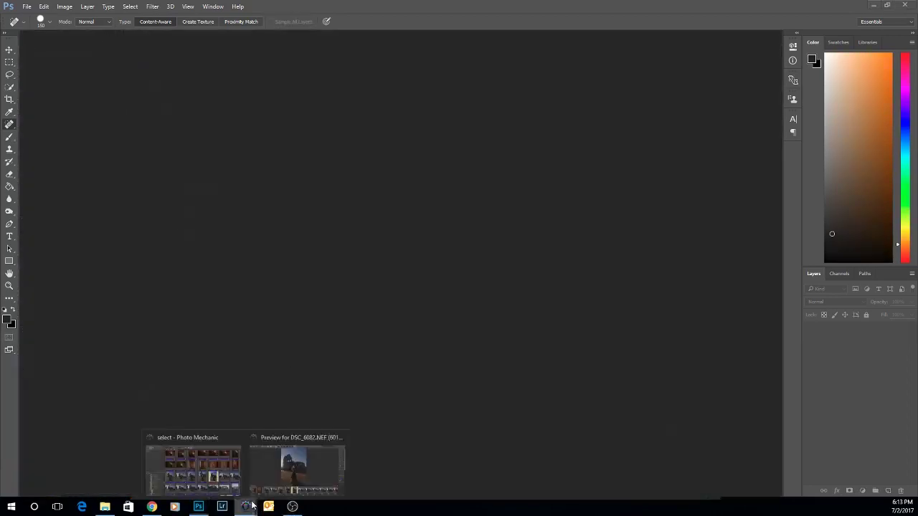
click(284, 448)
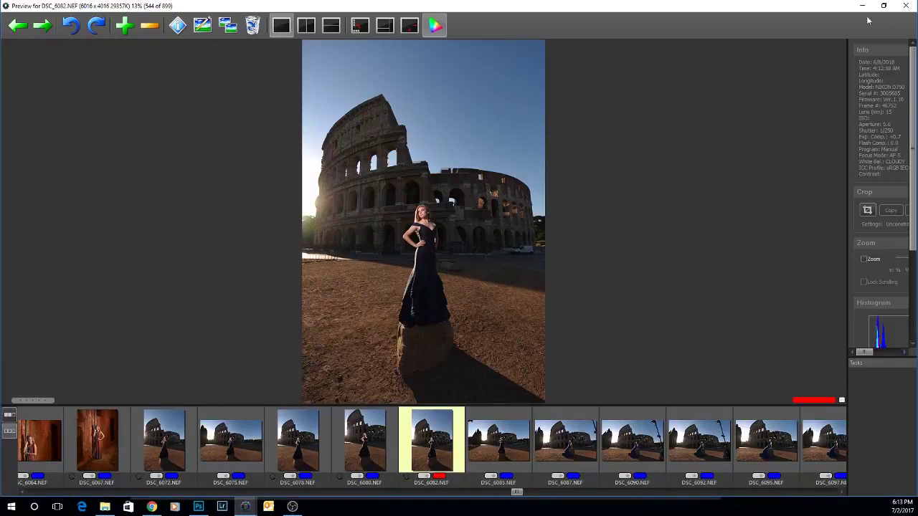
Close the preview and compare the plane-wreck shots DSC_9588.NEF and DSC_9591.NEF in the Iceland select folder
click(905, 5)
click(249, 55)
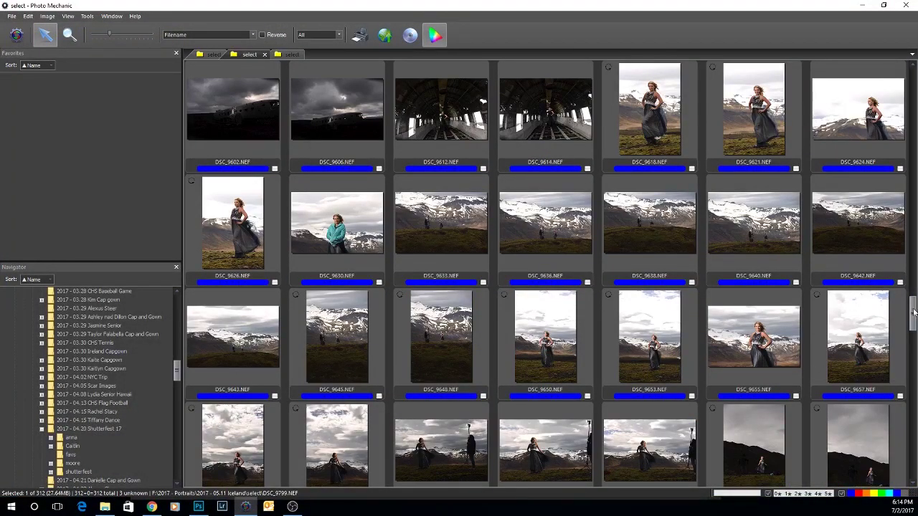
mouse_move(913, 315)
mouse_down()
mouse_move(912, 334)
mouse_move(912, 301)
mouse_up()
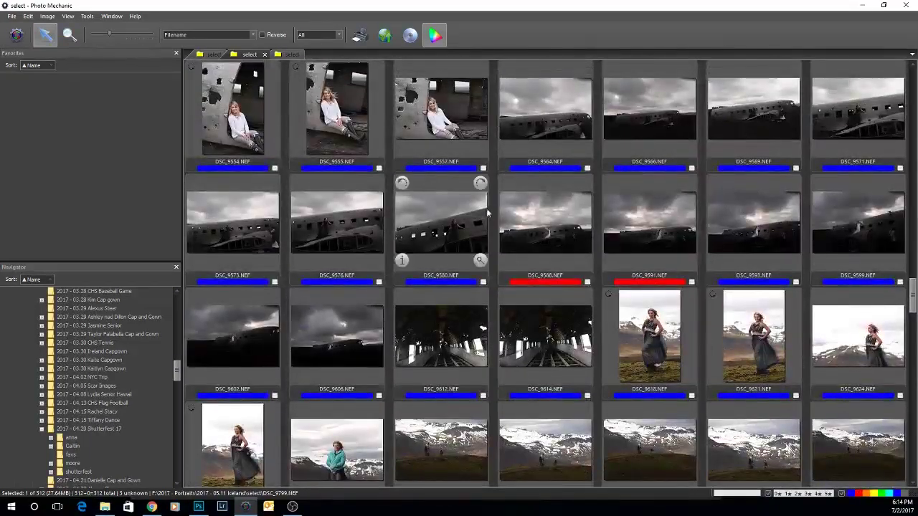
double_click(541, 216)
key(Right)
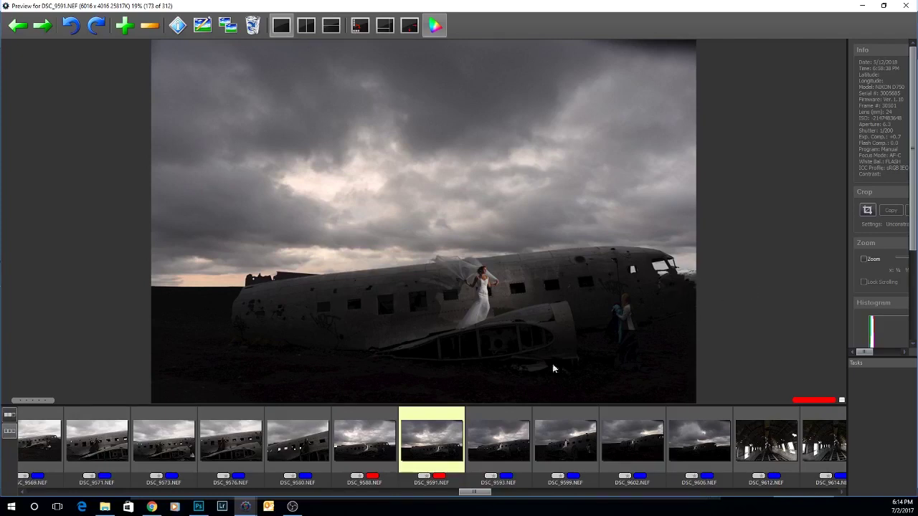
click(383, 447)
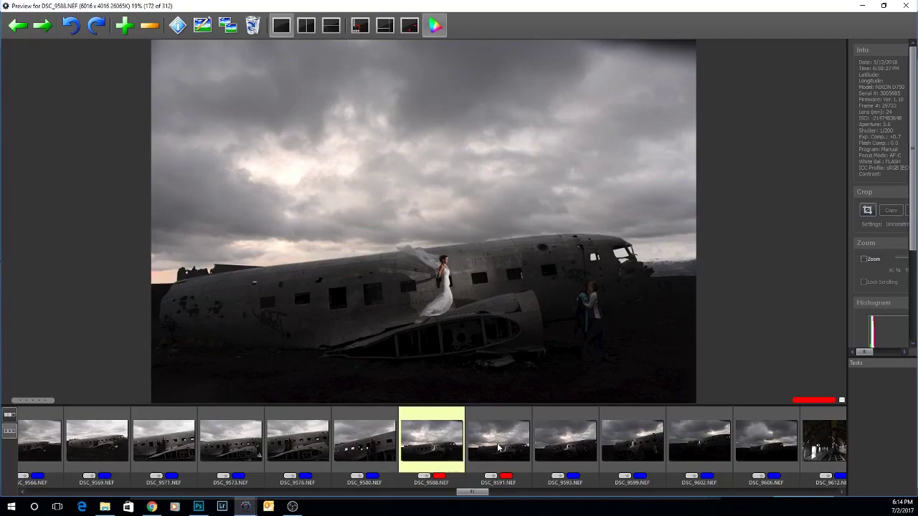
click(904, 5)
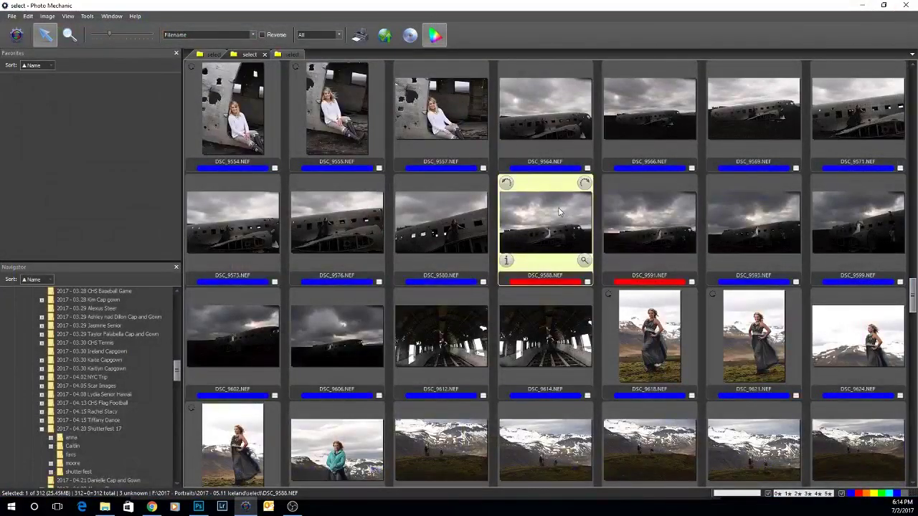
Open DSC_9591.NEF from the contact sheet in Camera Raw for editing
click(650, 215)
right_click(651, 213)
click(677, 267)
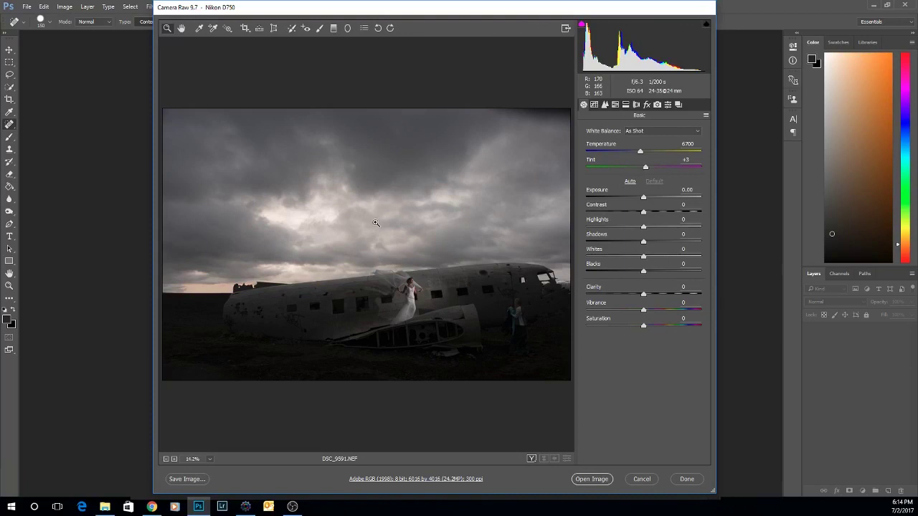
Set Shadows to +62, Contrast to +13 and Highlights to -37 for DSC_9591.NEF, and open the image in Photoshop
drag(643, 242, 679, 243)
click(680, 243)
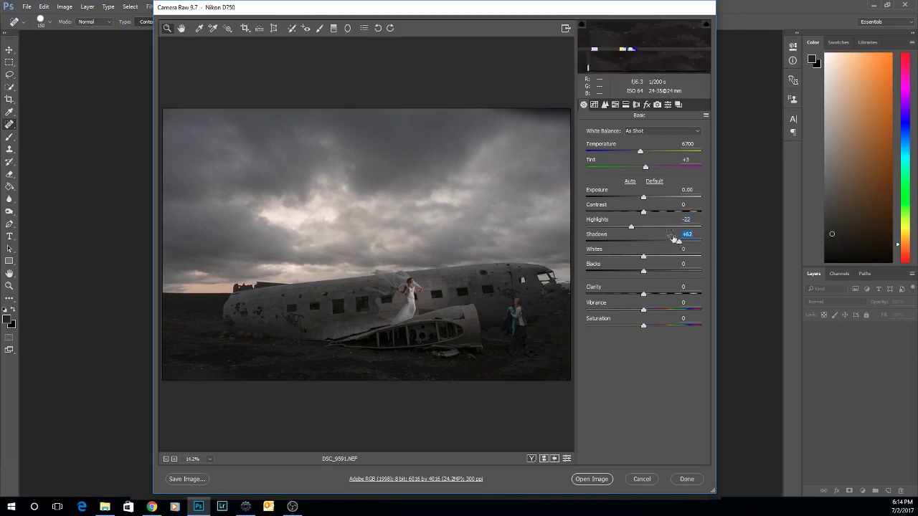
drag(644, 213, 653, 214)
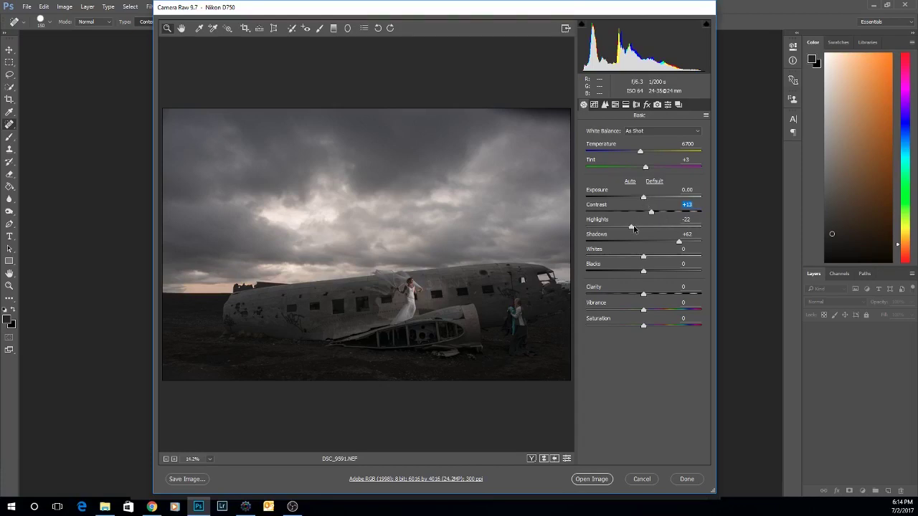
drag(632, 229, 621, 227)
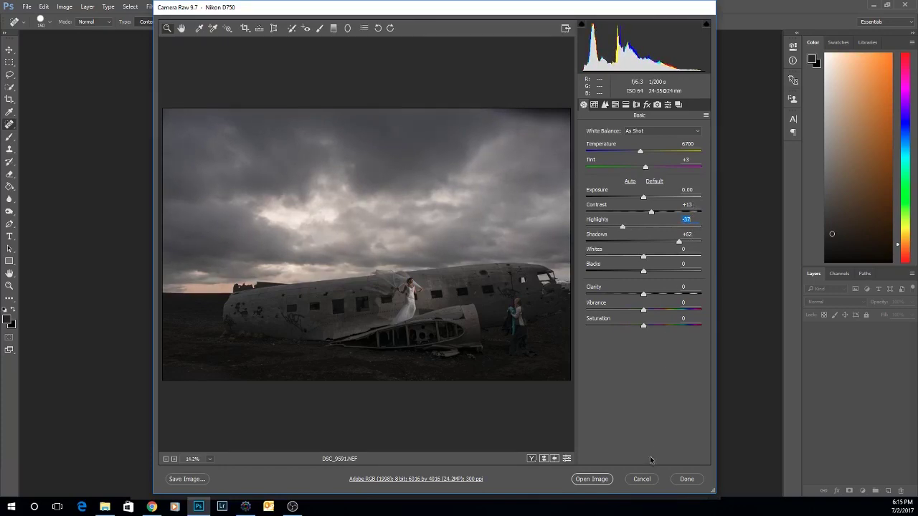
click(591, 479)
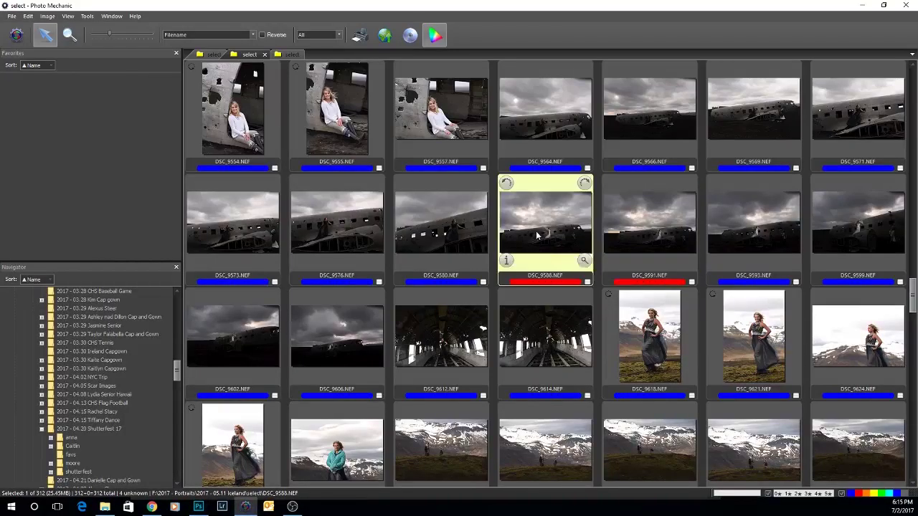
right_click(535, 231)
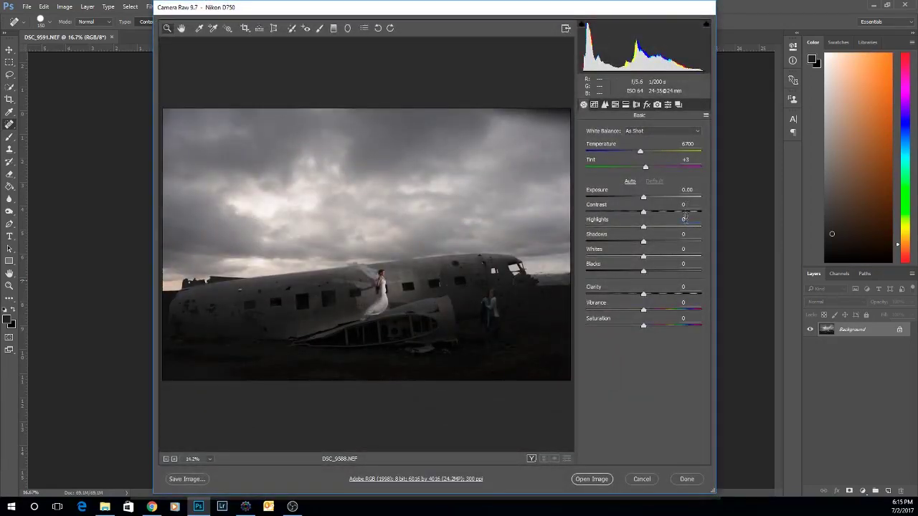
click(687, 206)
text(13)
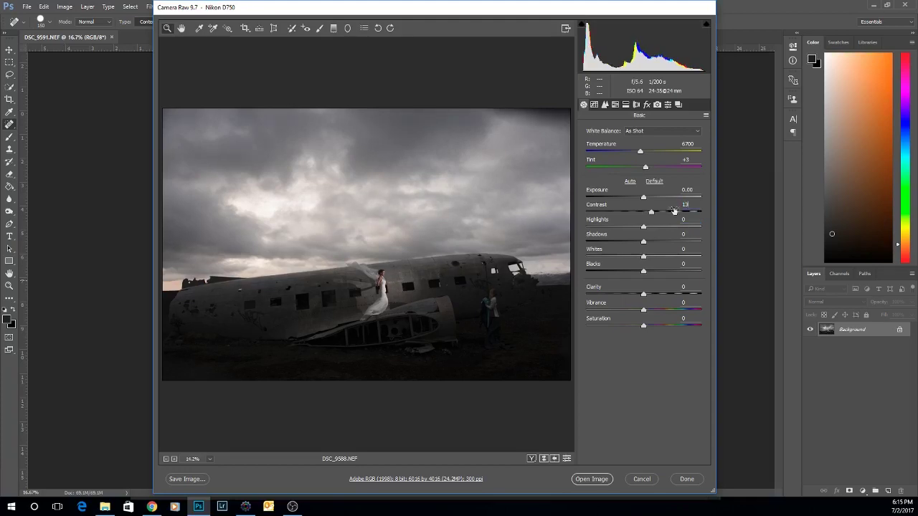
key(Tab)
text(-67)
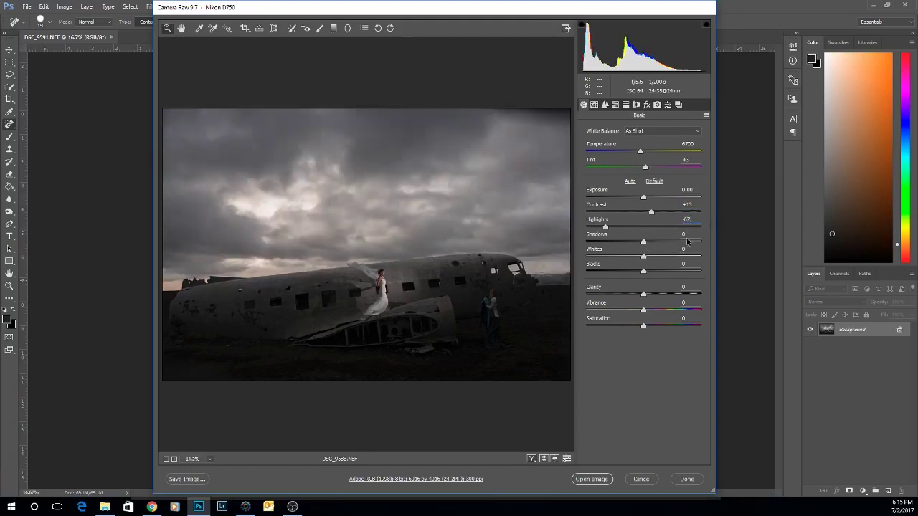
click(687, 235)
click(642, 481)
Reopen DSC_9591.NEF in Camera Raw to check its Contrast, Highlights and Shadows values, and cancel without changes
key(alt+Tab)
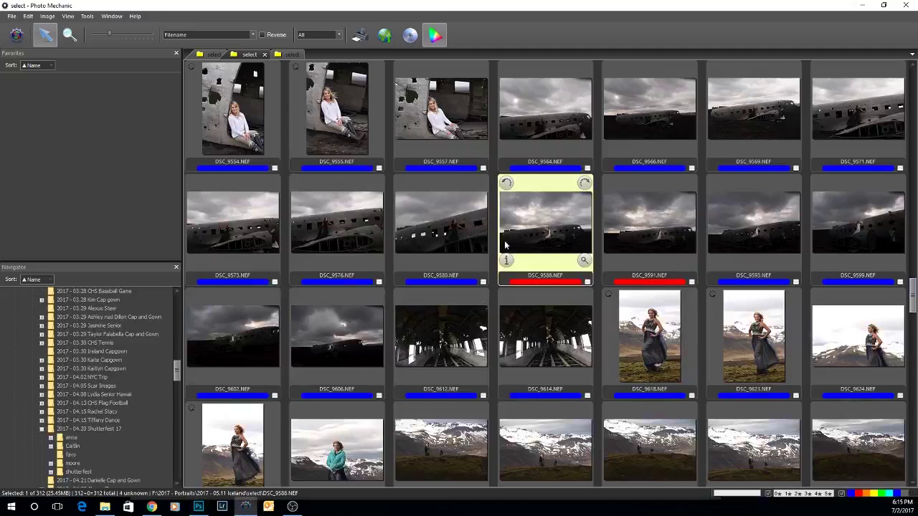
right_click(641, 219)
click(665, 271)
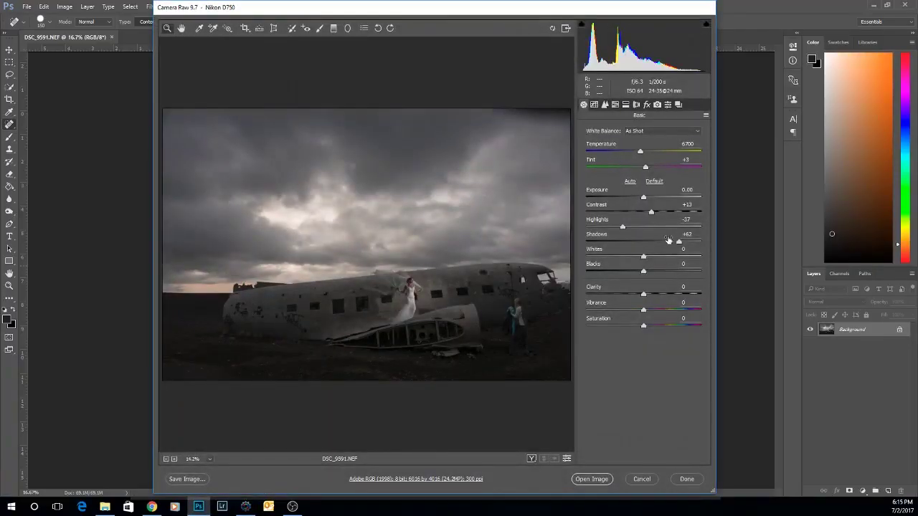
click(642, 479)
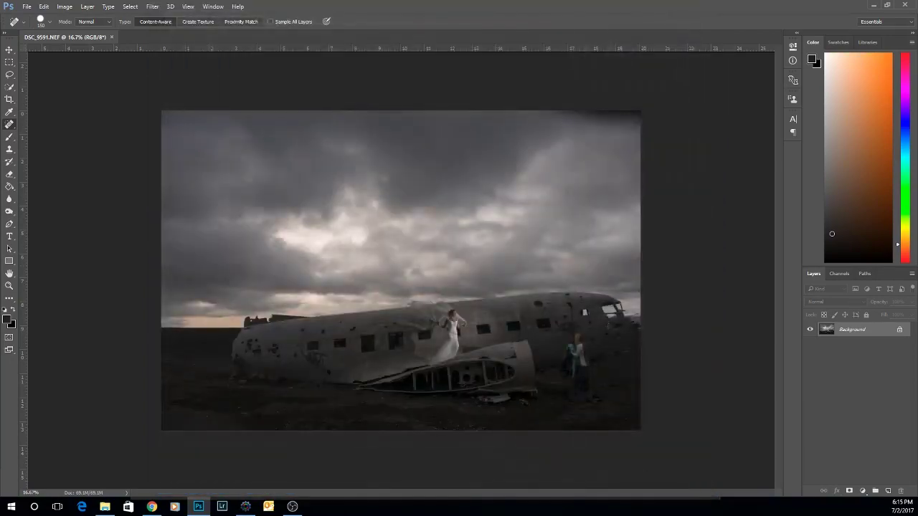
Open DSC_9588.NEF from Photo Mechanic in Camera Raw and set its Contrast to +13
click(246, 507)
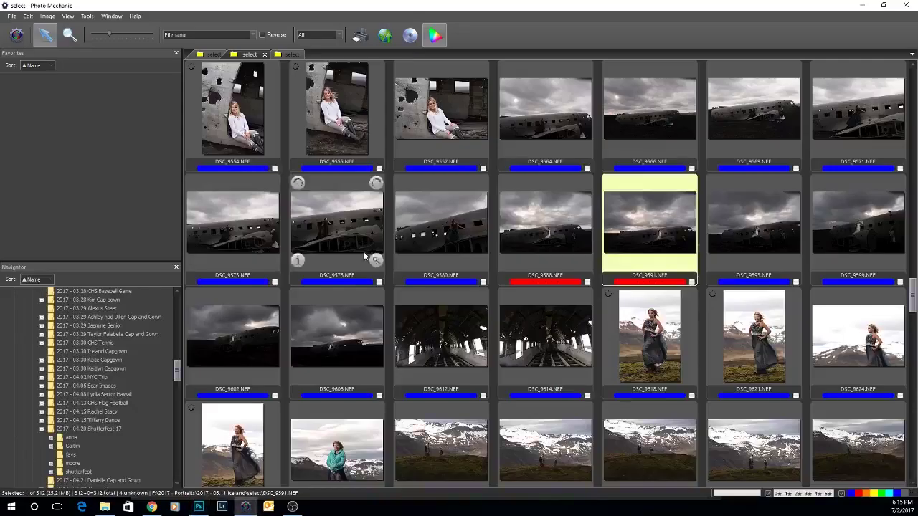
right_click(528, 223)
click(559, 276)
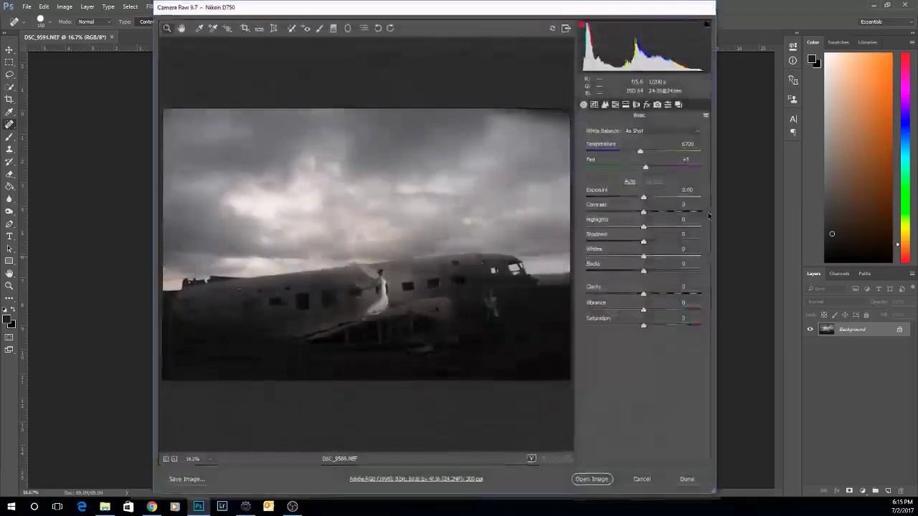
text(100)
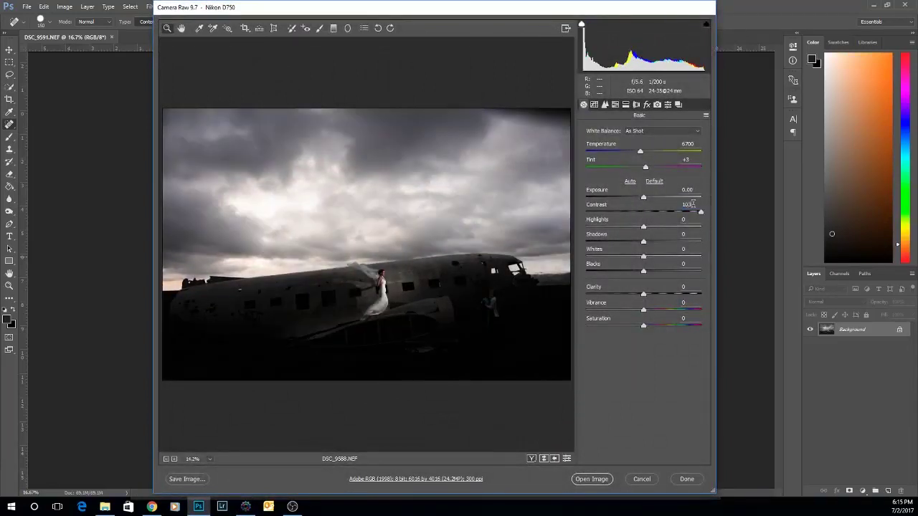
key(BackSpace)
key(BackSpace)
text(3)
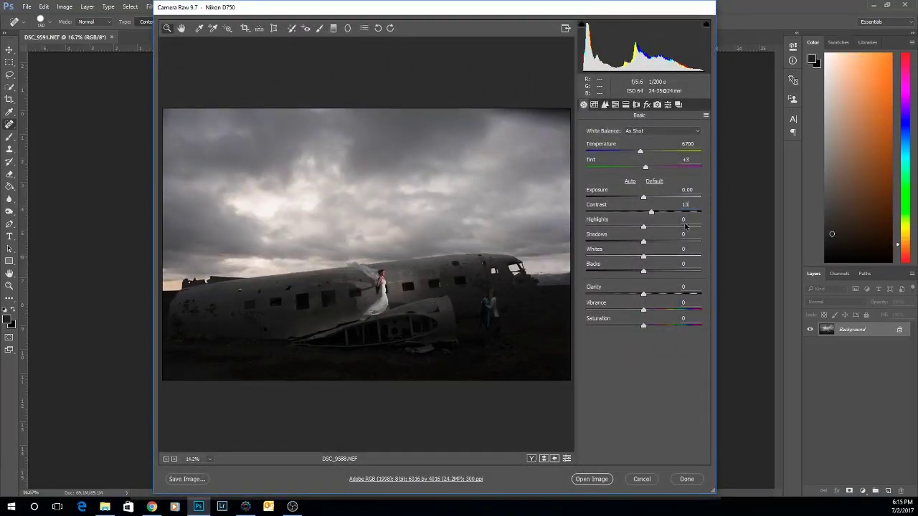
Set Highlights to -37 and Shadows to +62 for DSC_9588.NEF, and open the image in Photoshop
key(Tab)
text(-37)
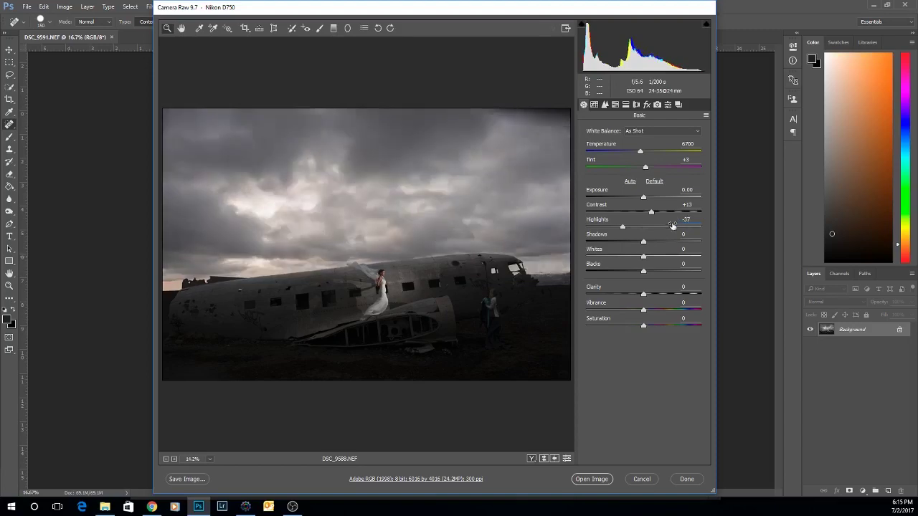
key(Tab)
text(62)
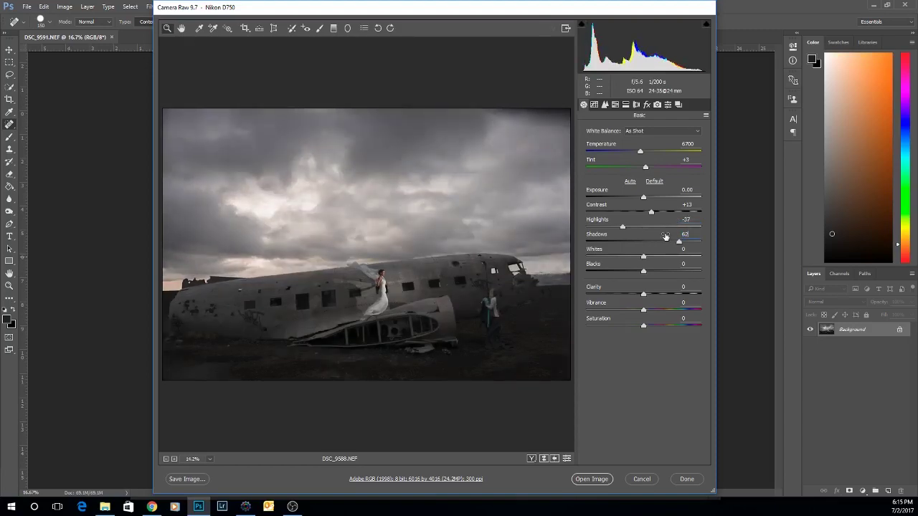
click(592, 480)
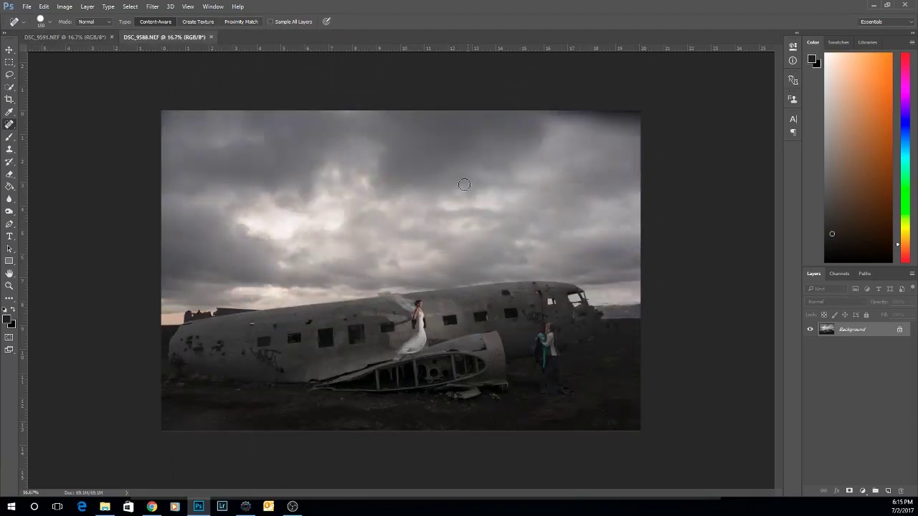
Copy the DSC_9591.NEF image with the Move tool into the DSC_9588.NEF document as a new layer
click(65, 36)
key(v)
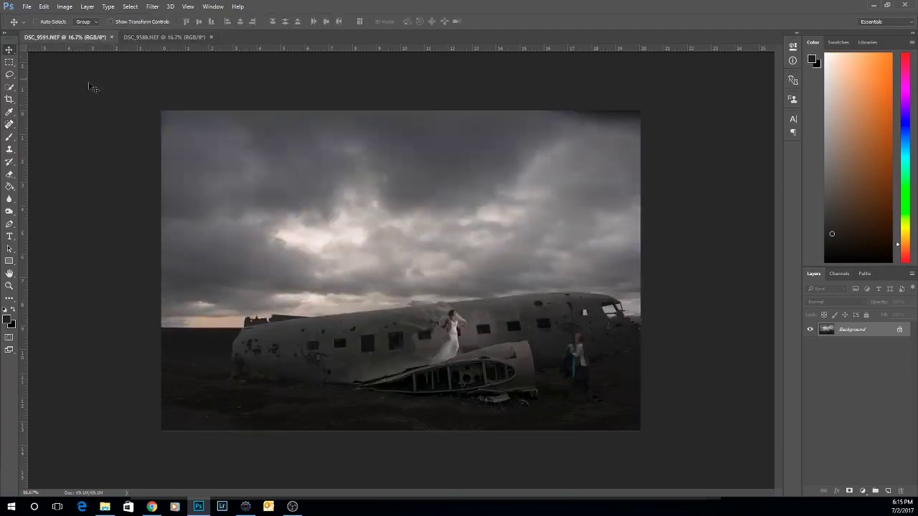
drag(92, 87, 273, 177)
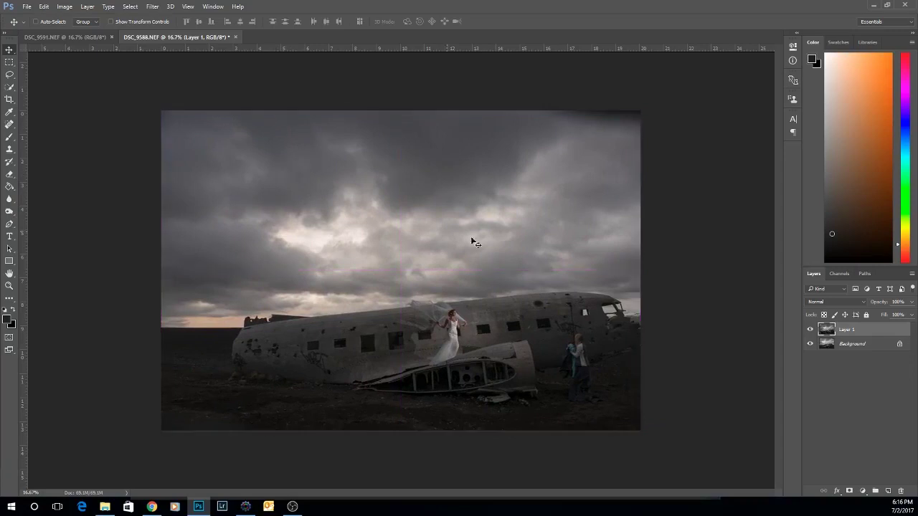
Lower Layer 1's opacity to 64% and move it so its plane wreck lines up with the one in the background
click(912, 302)
drag(910, 316, 894, 315)
drag(597, 321, 558, 308)
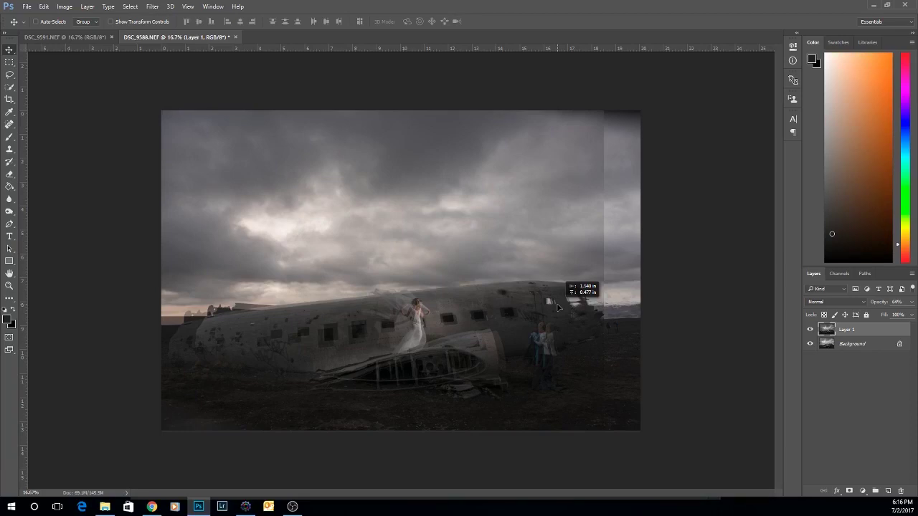
drag(558, 307, 558, 308)
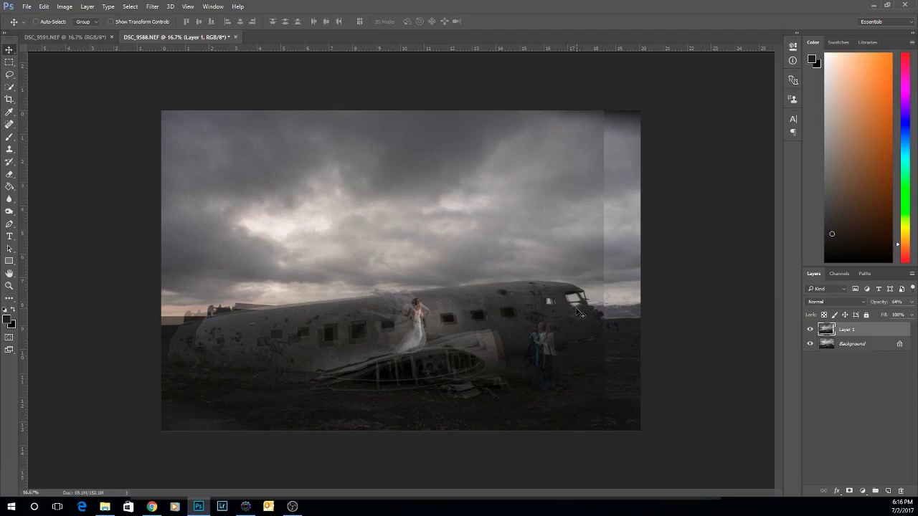
Restore Layer 1's opacity to 100% and select the Background layer
click(911, 302)
drag(897, 316, 913, 314)
click(853, 344)
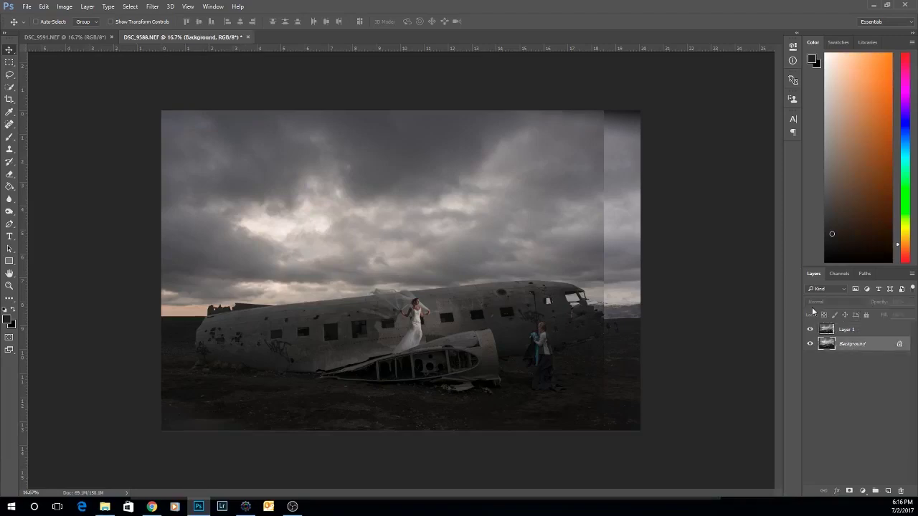
Add a layer mask to Layer 1 and paint black with a large brush at 100% opacity over the vertical seam in the sky
click(10, 137)
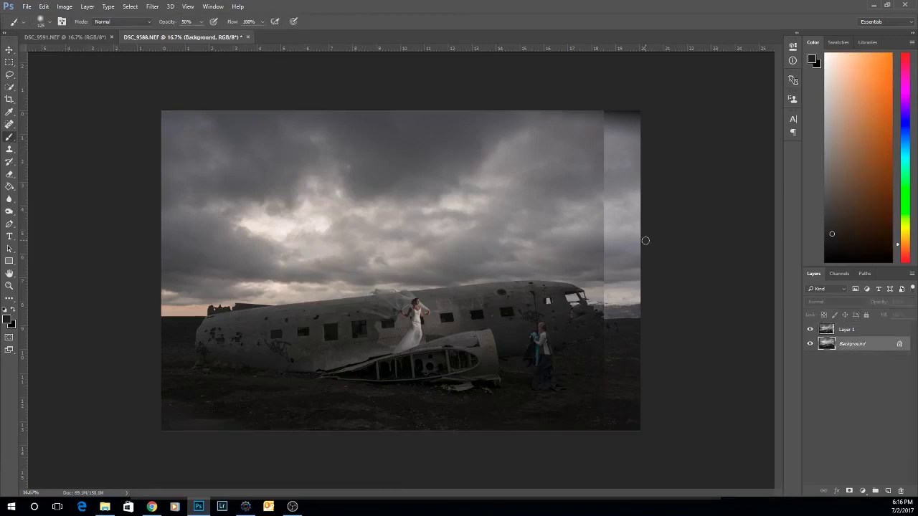
key(bracketright)
key(bracketright)
key(bracketright)
key(bracketright)
key(bracketright)
click(857, 329)
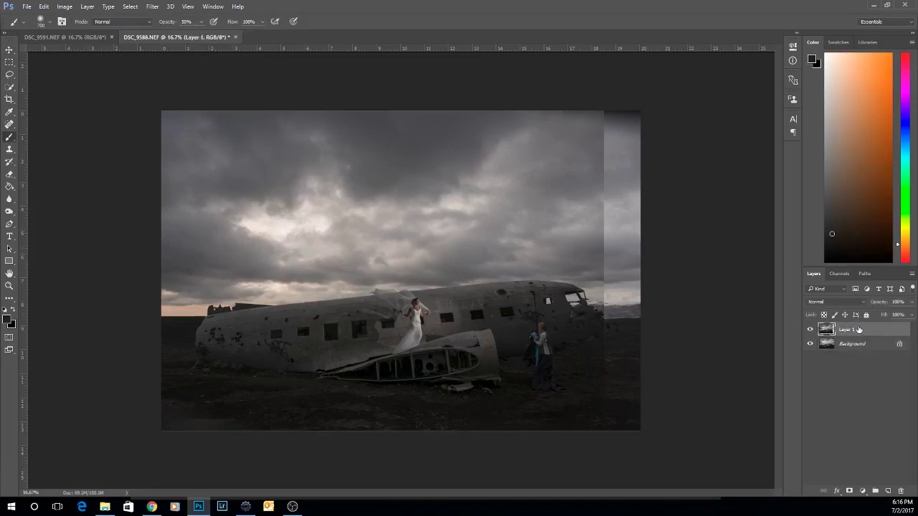
click(850, 492)
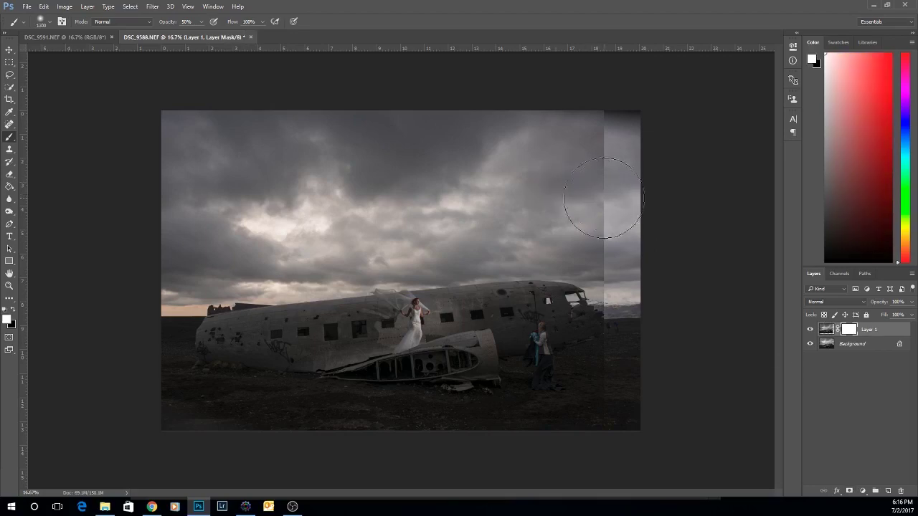
key(x)
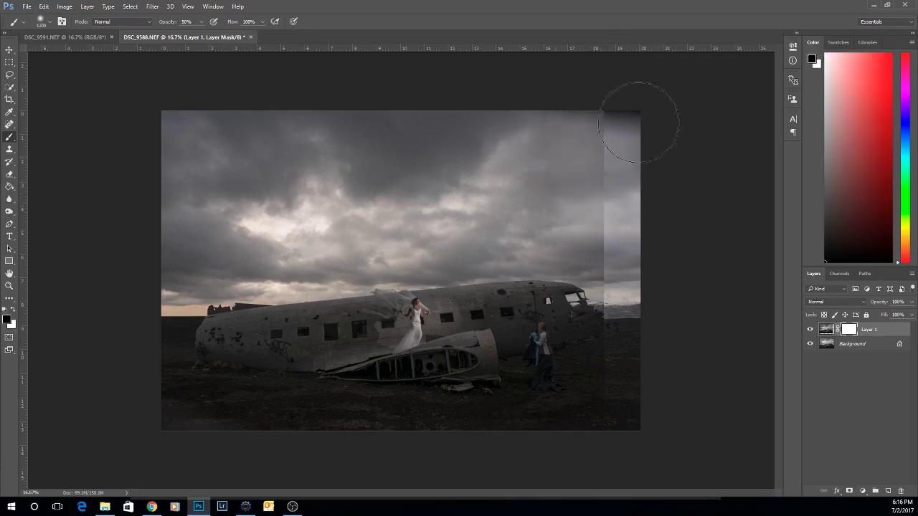
key(0)
mouse_move(618, 144)
mouse_down()
mouse_move(596, 159)
mouse_move(614, 127)
mouse_move(645, 182)
mouse_move(627, 212)
mouse_move(640, 216)
mouse_move(632, 235)
mouse_move(610, 214)
mouse_move(609, 269)
mouse_up()
Blend the remaining seam beside the plane's nose and soften the sky transition on the mask, using smaller brushes and 50% opacity
key(bracketleft)
key(bracketleft)
key(bracketleft)
key(bracketleft)
key(bracketleft)
key(bracketleft)
key(bracketleft)
key(bracketleft)
key(bracketleft)
key(bracketleft)
key(bracketleft)
key(bracketleft)
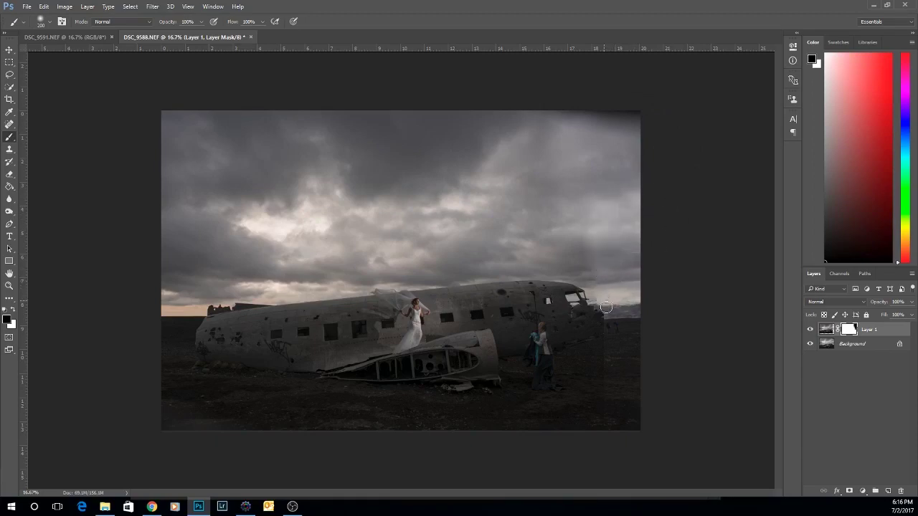
key(bracketleft)
key(bracketleft)
key(bracketright)
key(bracketright)
key(bracketright)
key(bracketright)
key(5)
mouse_move(592, 262)
mouse_down()
mouse_move(562, 240)
mouse_move(578, 240)
mouse_move(568, 213)
mouse_move(672, 182)
mouse_move(585, 153)
mouse_move(562, 129)
mouse_move(725, 68)
mouse_up()
key(bracketleft)
key(bracketleft)
key(bracketleft)
key(bracketleft)
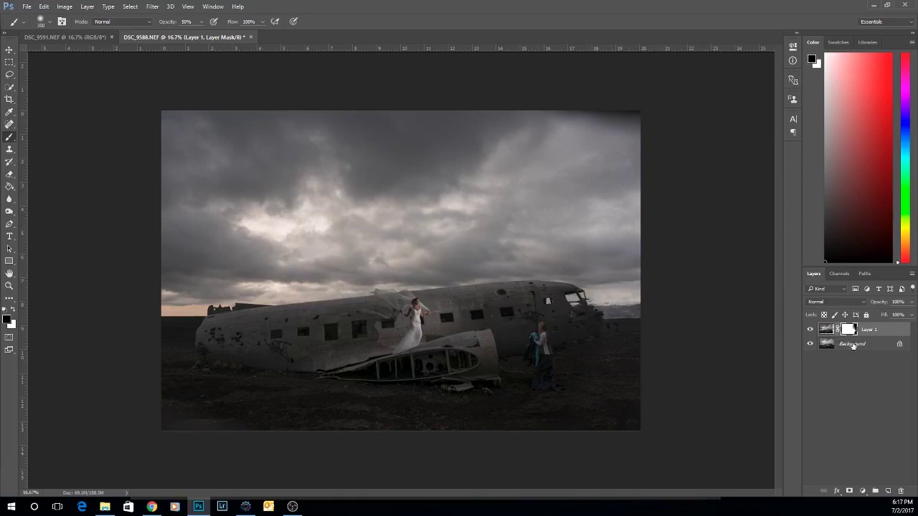
Return to Layer 1's mask and flatten the blended image into a single Background layer
right_click(860, 347)
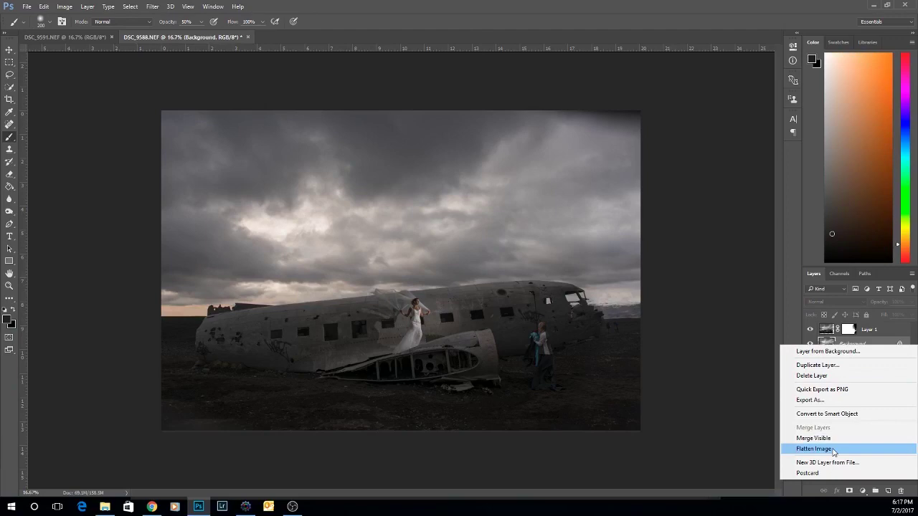
click(652, 7)
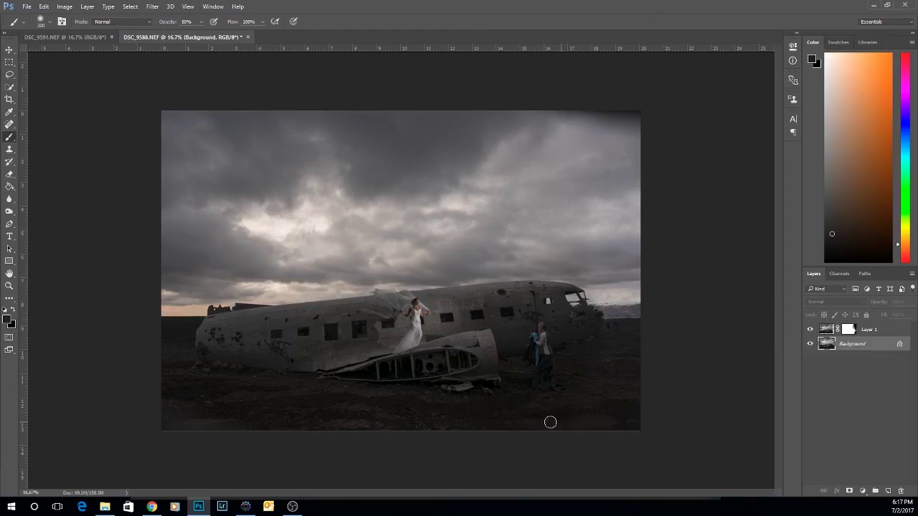
click(850, 329)
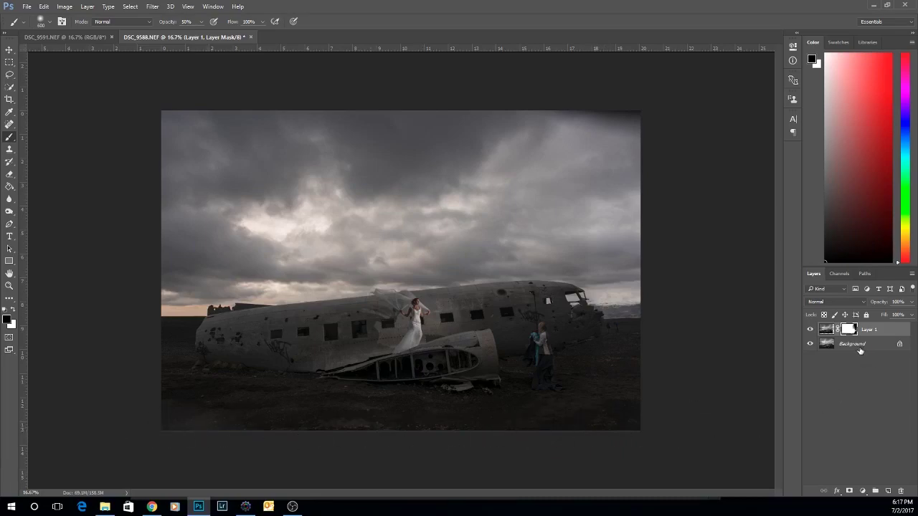
right_click(861, 351)
click(837, 450)
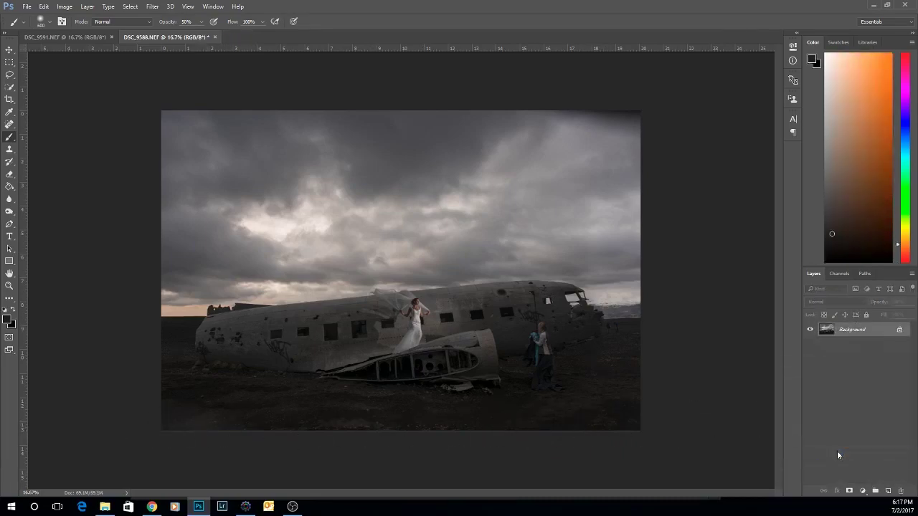
Remove the people standing by the plane's nose and the specks near the horizon with a content-aware Spot Healing Brush
click(8, 125)
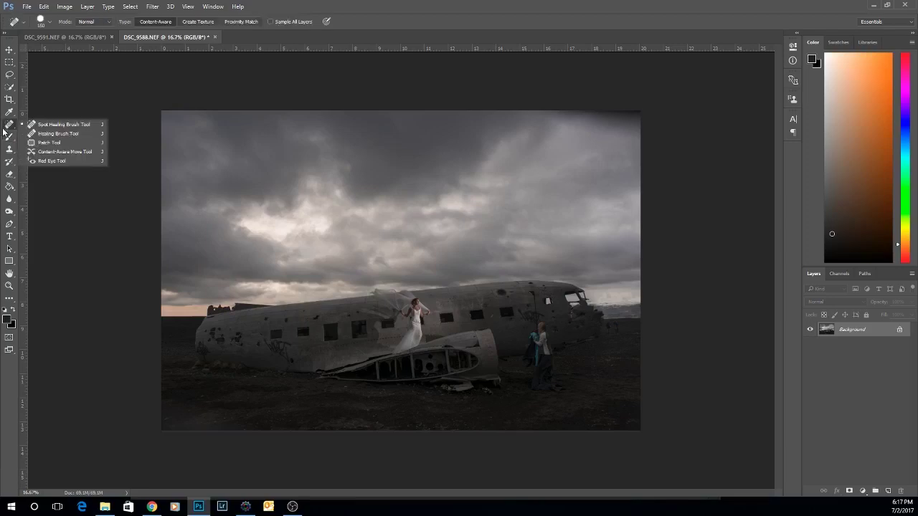
click(43, 124)
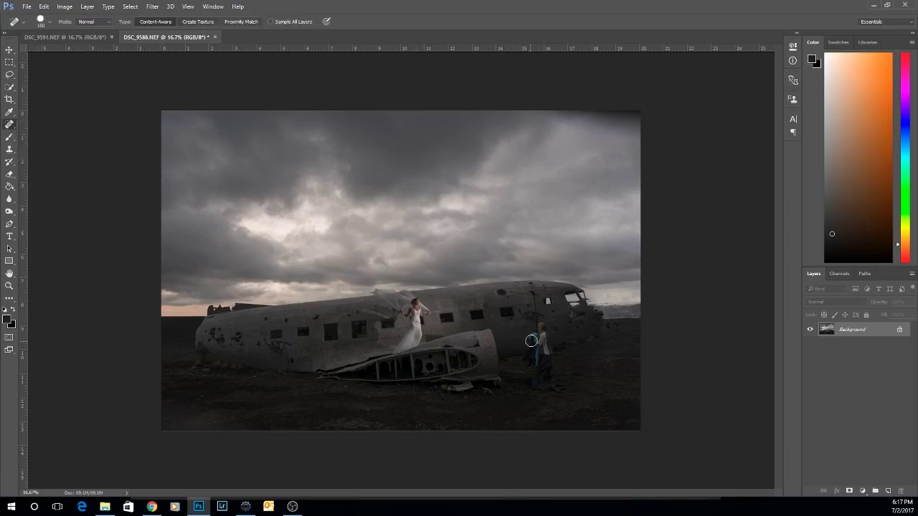
key(bracketleft)
key(bracketleft)
key(bracketleft)
key(bracketleft)
click(616, 323)
click(610, 326)
mouse_move(536, 330)
mouse_down()
mouse_move(572, 328)
mouse_move(531, 335)
mouse_move(542, 325)
mouse_move(556, 390)
mouse_move(536, 389)
mouse_move(543, 346)
mouse_move(529, 363)
mouse_move(534, 332)
mouse_move(572, 386)
mouse_up()
key([)
key([)
mouse_move(534, 350)
mouse_down()
mouse_move(520, 347)
mouse_move(551, 354)
mouse_up()
key(bracketright)
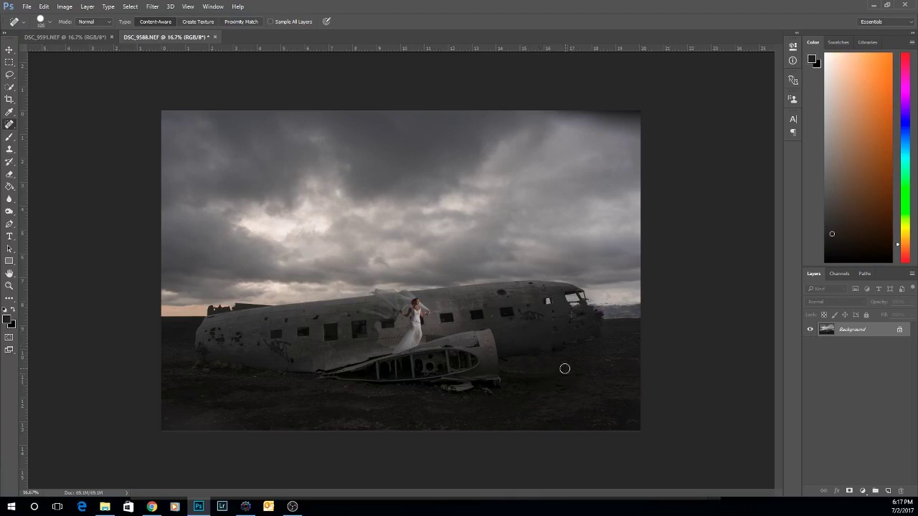
Heal the leftover marks on the plane's fuselage above the windows with smaller Spot Healing strokes
key(bracketleft)
key(bracketleft)
key(bracketleft)
key(bracketright)
drag(505, 295, 500, 292)
key(bracketright)
key(bracketright)
key(bracketright)
key(bracketright)
Set up the Dodge tool for the bride with its range on Highlights
click(10, 215)
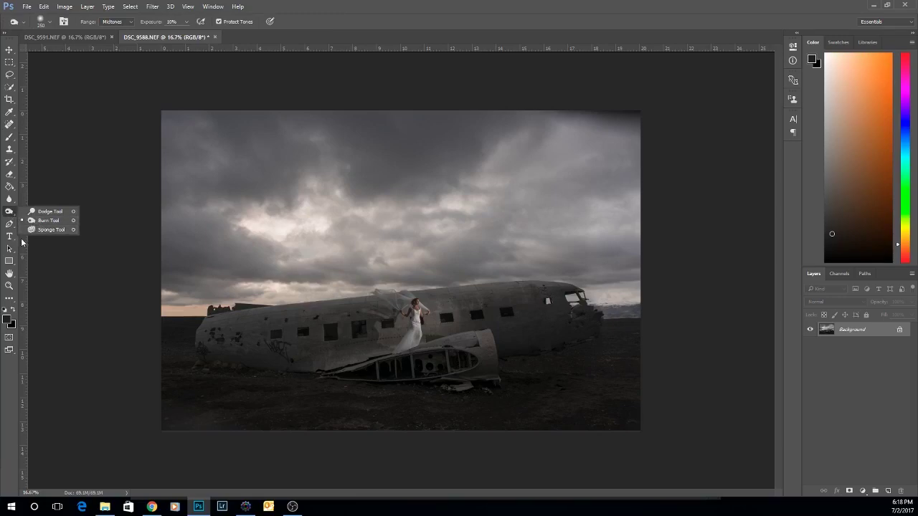
click(48, 220)
key(ctrl+plus)
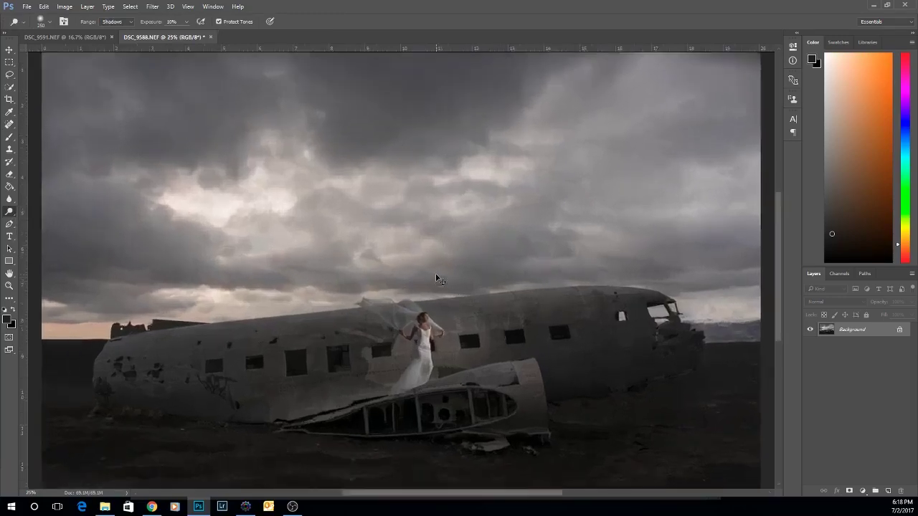
key(ctrl+plus)
click(115, 21)
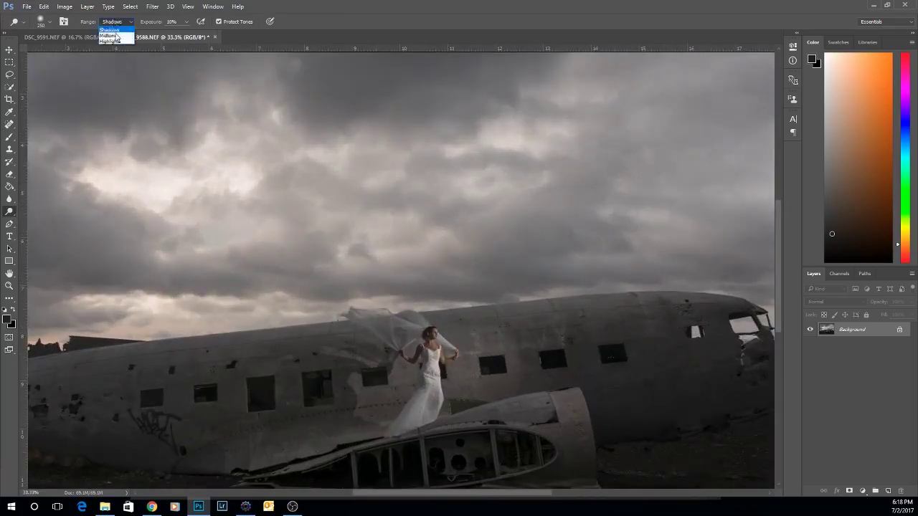
click(111, 41)
drag(466, 364, 416, 232)
key(ctrl+plus)
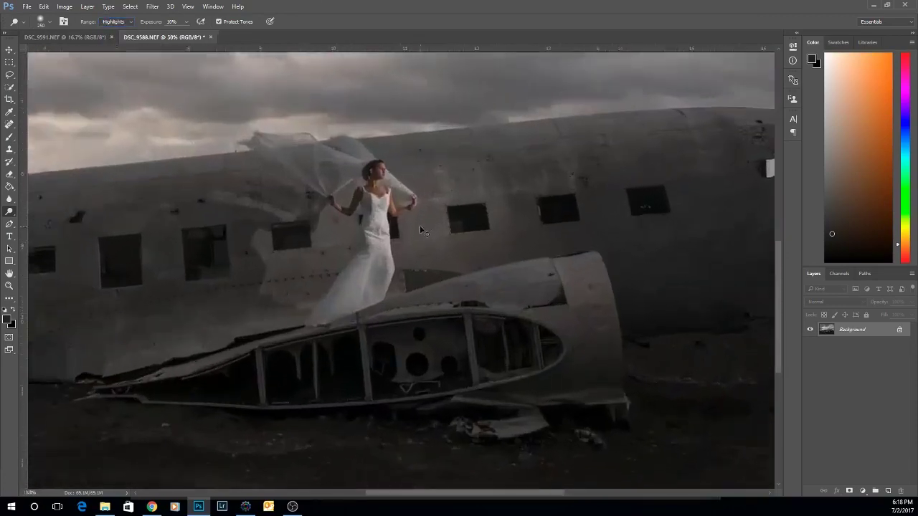
key(ctrl+plus)
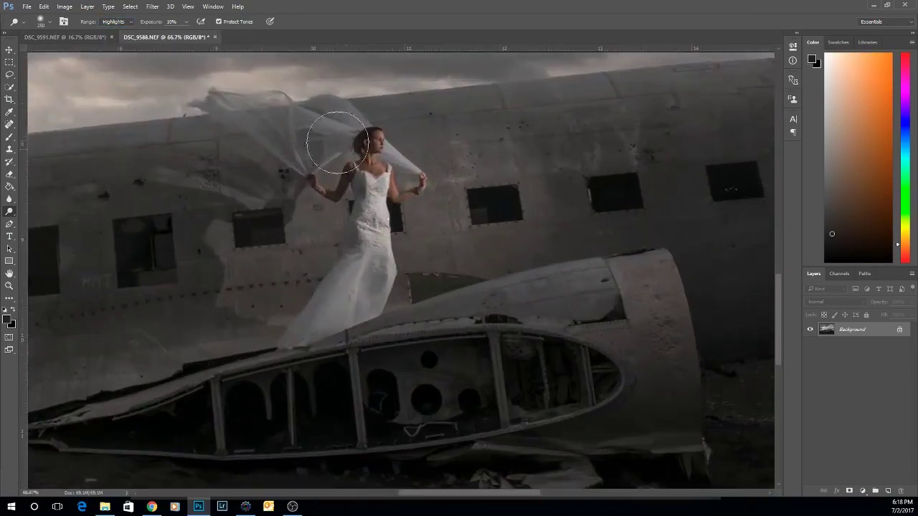
Select the bride's head, arms and upper dress with Quick Selection, subtracting stray areas and undoing the spill onto the fuselage
click(10, 86)
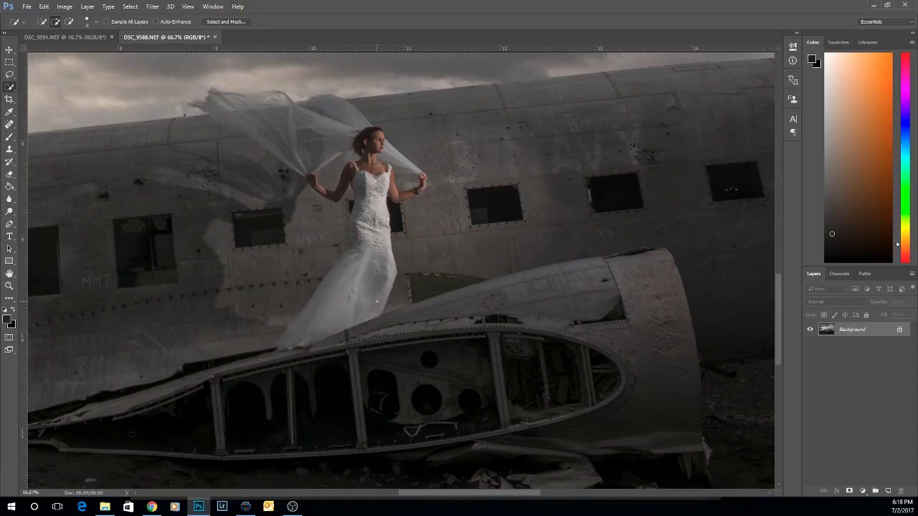
drag(377, 302, 386, 190)
mouse_move(377, 134)
mouse_down()
mouse_move(429, 183)
mouse_move(393, 188)
mouse_move(355, 173)
mouse_move(338, 188)
mouse_move(360, 138)
mouse_up()
drag(402, 188, 388, 156)
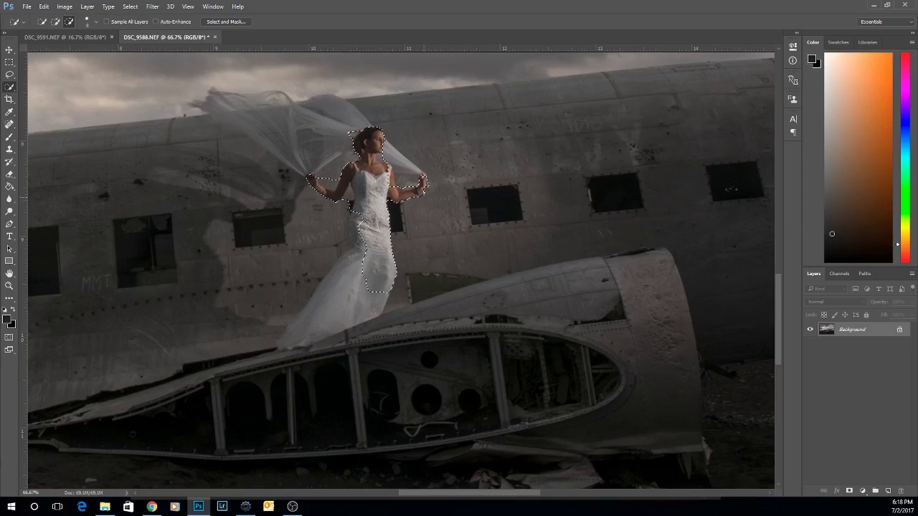
drag(424, 180, 416, 191)
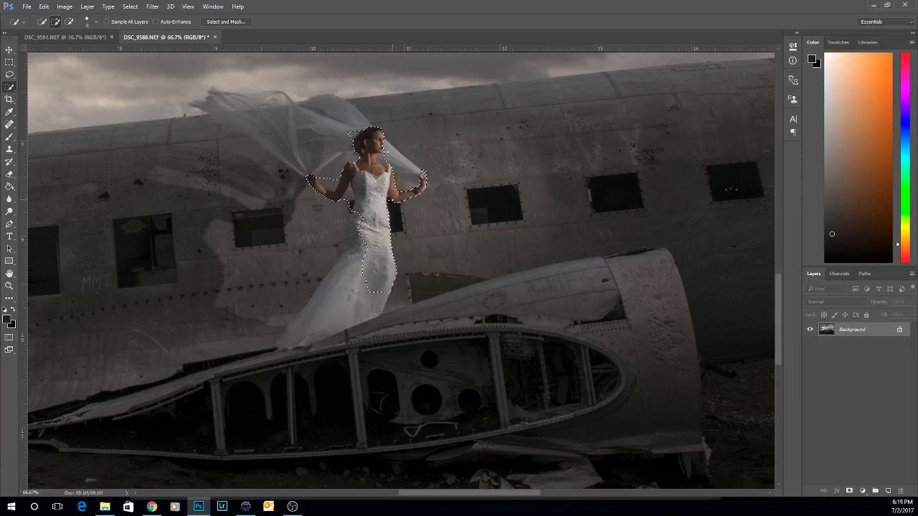
key(alt)
key(alt)
key(alt)
key(alt)
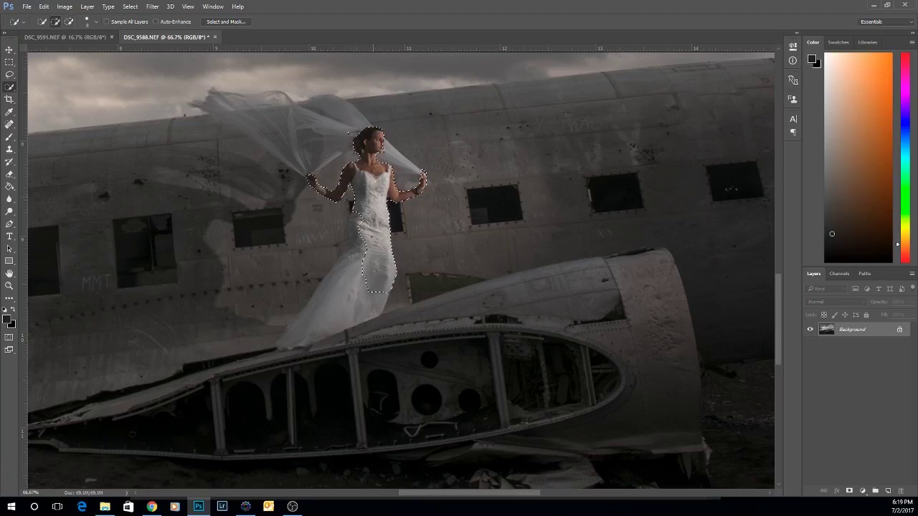
key(alt)
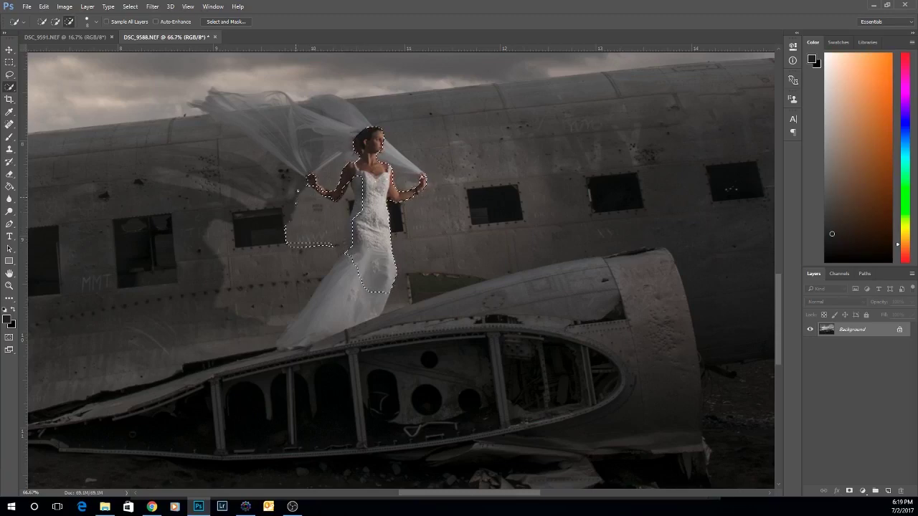
key(ctrl+z)
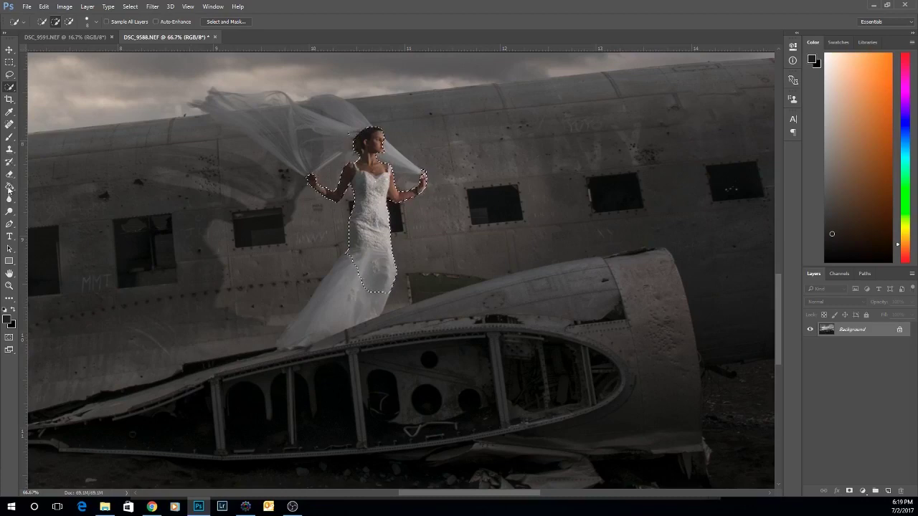
Dodge the highlights on the selected bride from her face down her dress, and release the selection
click(9, 212)
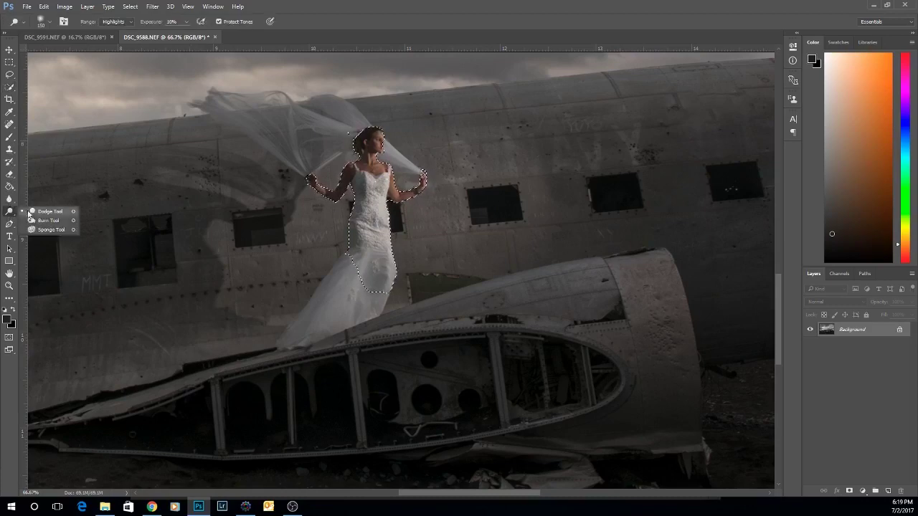
click(29, 213)
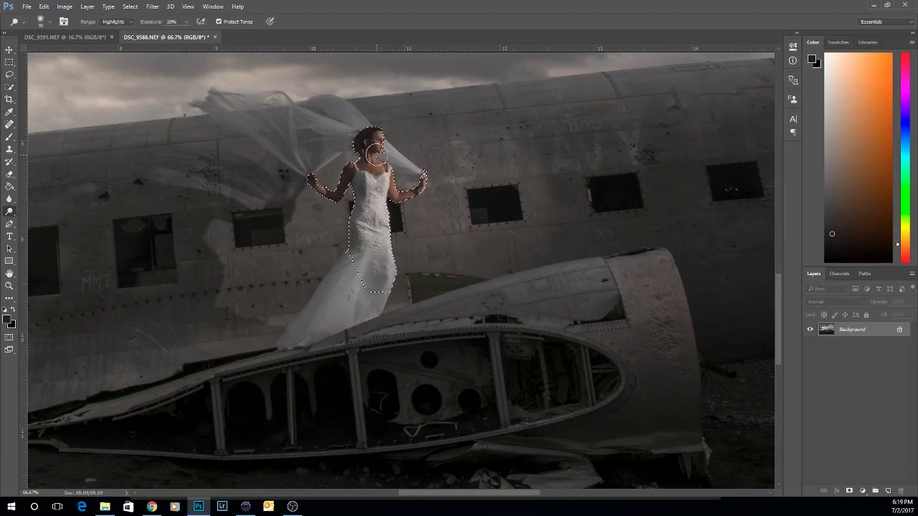
mouse_move(381, 137)
mouse_down()
mouse_move(406, 210)
mouse_move(391, 213)
mouse_move(387, 249)
mouse_move(396, 242)
mouse_move(383, 315)
mouse_move(367, 241)
mouse_move(368, 309)
mouse_move(382, 275)
mouse_move(364, 314)
mouse_up()
key(ctrl+minus)
key(ctrl+minus)
key(ctrl+minus)
key(ctrl+minus)
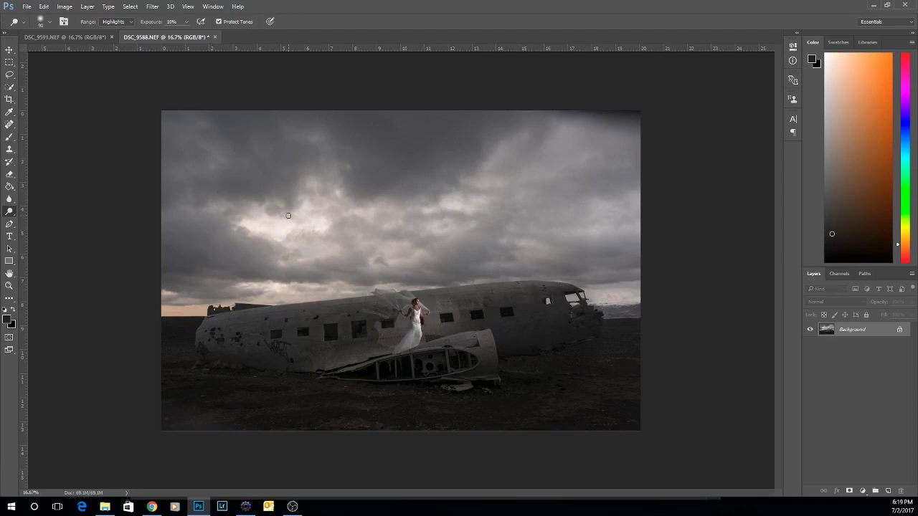
Change the Dodge tool's range to Midtones and finally to Shadows
click(116, 27)
click(116, 33)
click(117, 21)
click(115, 29)
Open the photo in the Liquify filter and reduce the Forward Warp brush to size 80 for the bride's waist
click(129, 6)
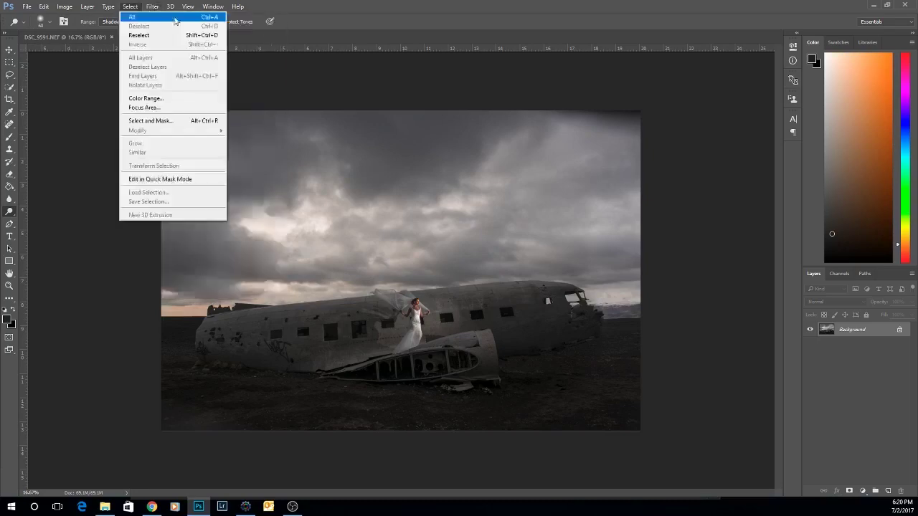
mouse_move(152, 7)
click(166, 82)
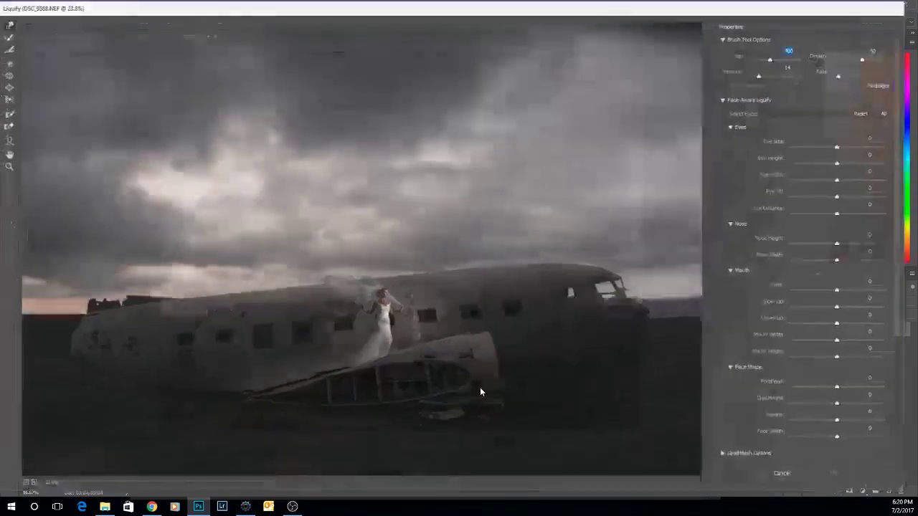
key(ctrl+plus)
key(ctrl+plus)
key(ctrl+plus)
key(ctrl+plus)
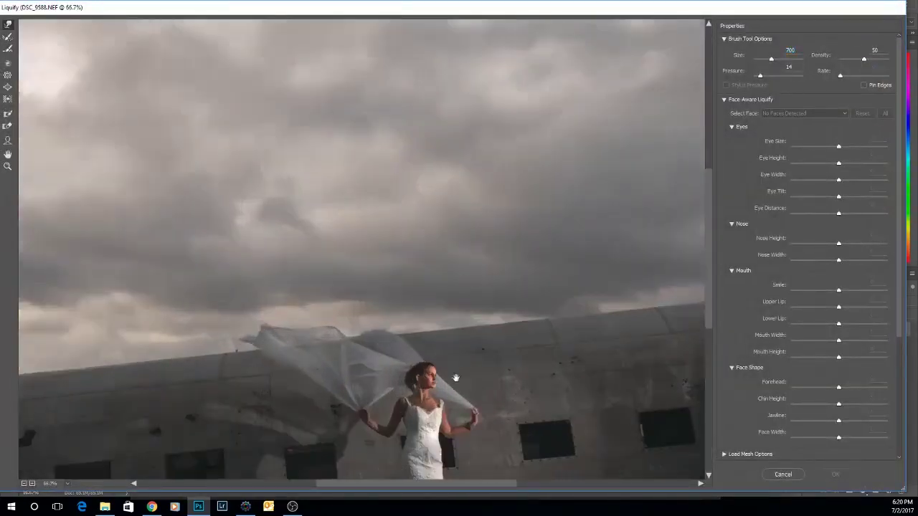
drag(453, 375, 402, 230)
key(ctrl+plus)
key(bracketleft)
key(bracketleft)
key(bracketleft)
key(bracketleft)
key(bracketleft)
key(bracketleft)
key(bracketleft)
key(bracketleft)
key(bracketleft)
key(bracketleft)
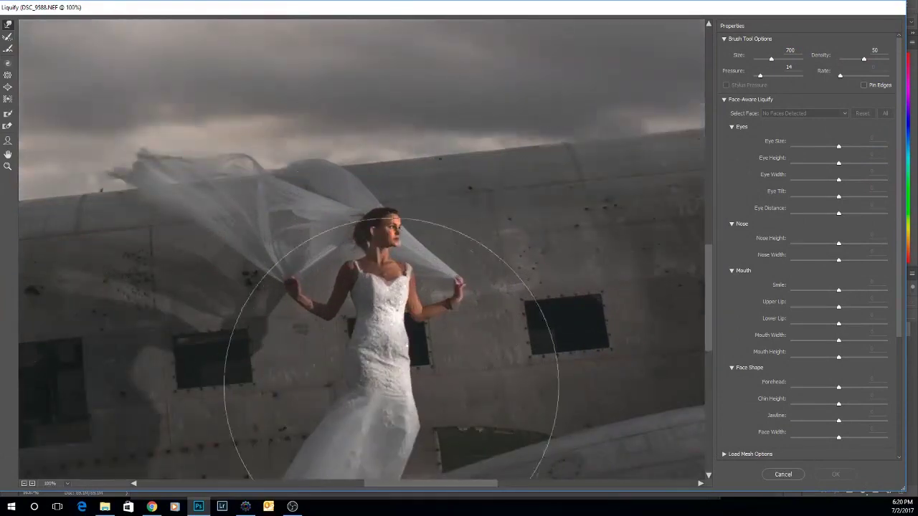
key(bracketleft)
key(bracketleft)
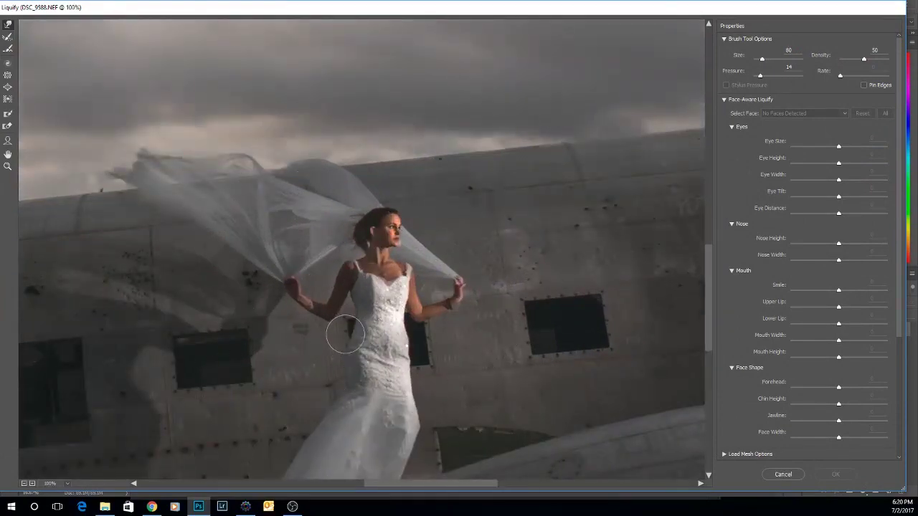
Slim both sides of the bride's waist with the Forward Warp tool, using brush sizes 80 and 60
drag(344, 335, 350, 336)
key(bracketleft)
key(bracketleft)
drag(410, 342, 405, 331)
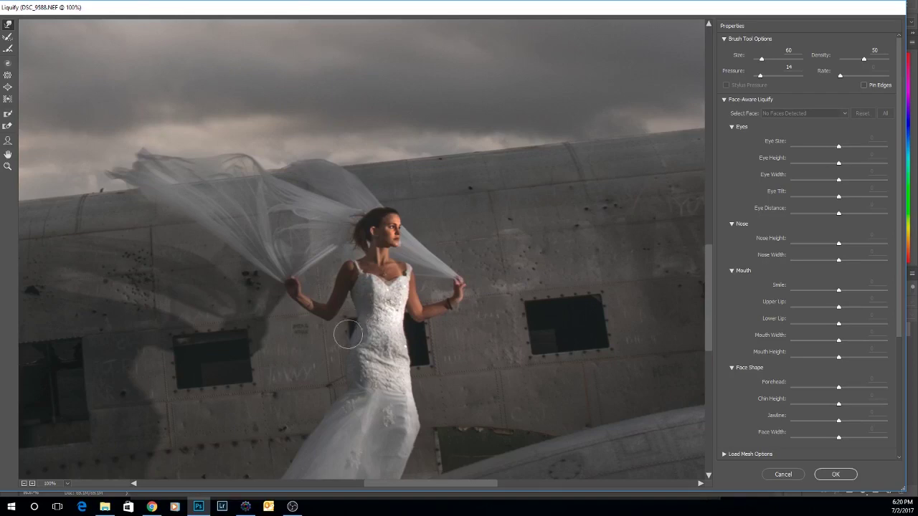
key(bracketleft)
key(bracketleft)
key(bracketright)
key(bracketright)
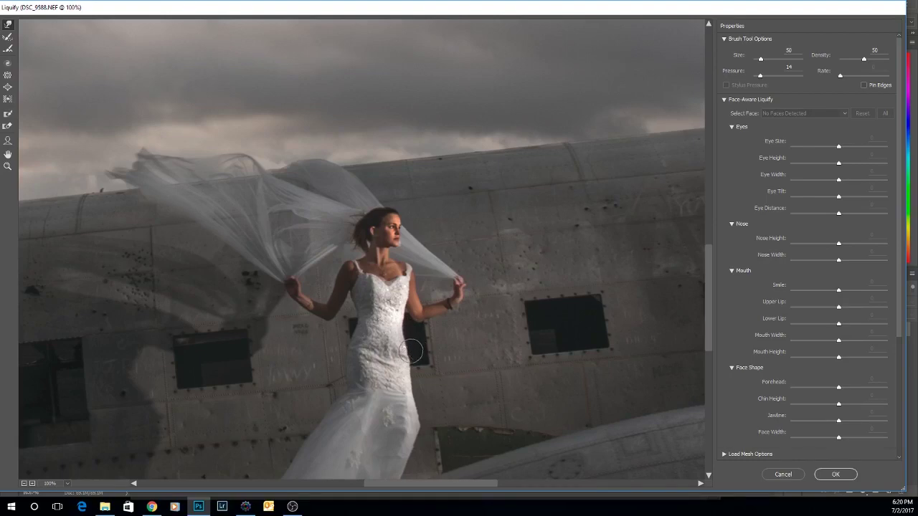
Refine the dress's outline along the hips and skirt with Forward Warp at about size 50, and apply Liquify
key(bracketright)
key(bracketright)
key(bracketright)
key(bracketleft)
key(bracketleft)
key(bracketleft)
key(bracketleft)
key(bracketleft)
key(bracketleft)
key(bracketleft)
key(bracketright)
key(bracketright)
key(bracketright)
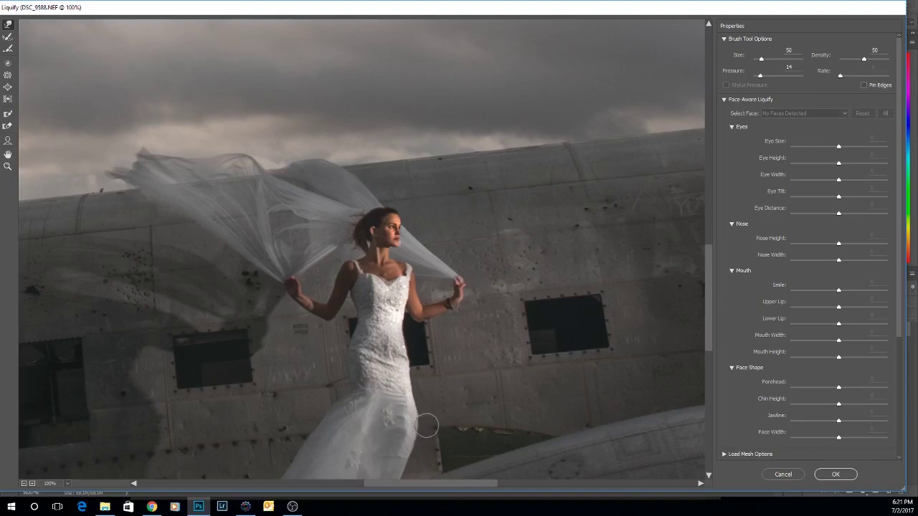
key(bracketleft)
key(bracketleft)
key(bracketright)
key(bracketright)
key(bracketright)
key(bracketright)
click(836, 474)
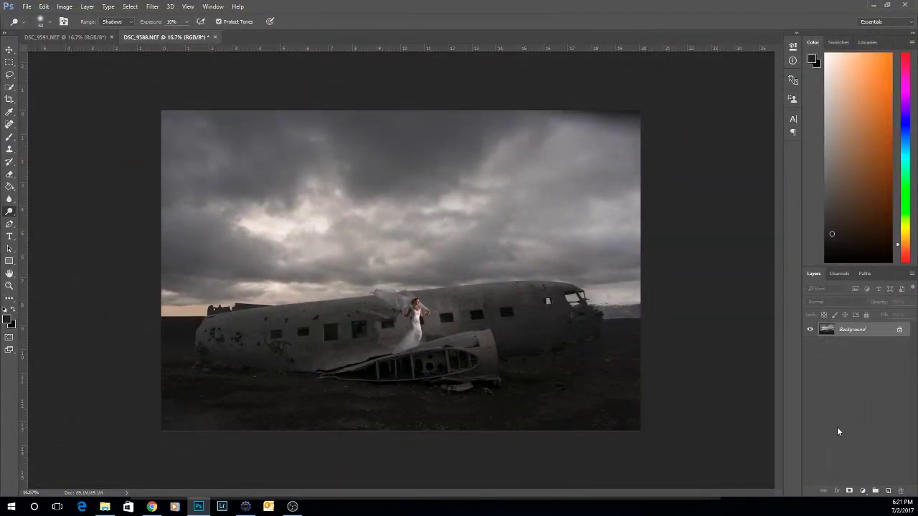
Duplicate the Background onto a new layer and ready the Brush tool for the bride's dress
key(ctrl+j)
click(9, 136)
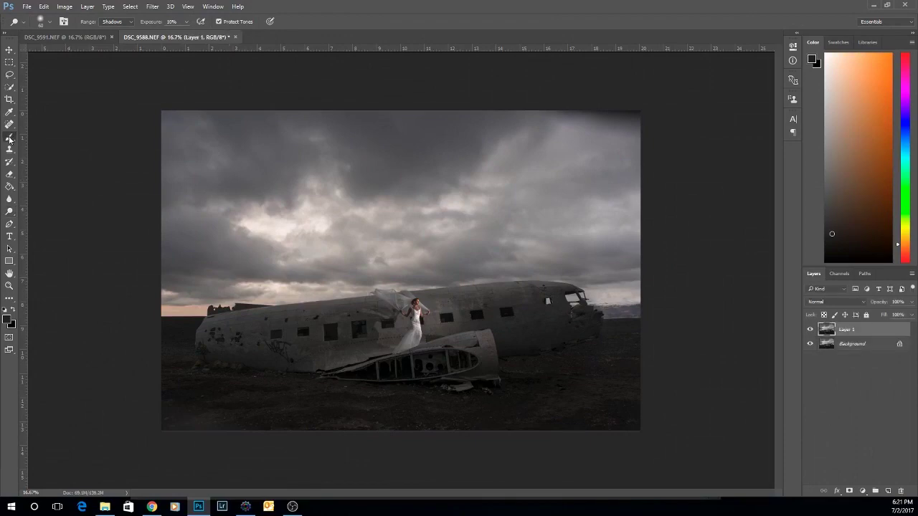
key(ctrl+plus)
key(ctrl+plus)
key(ctrl+plus)
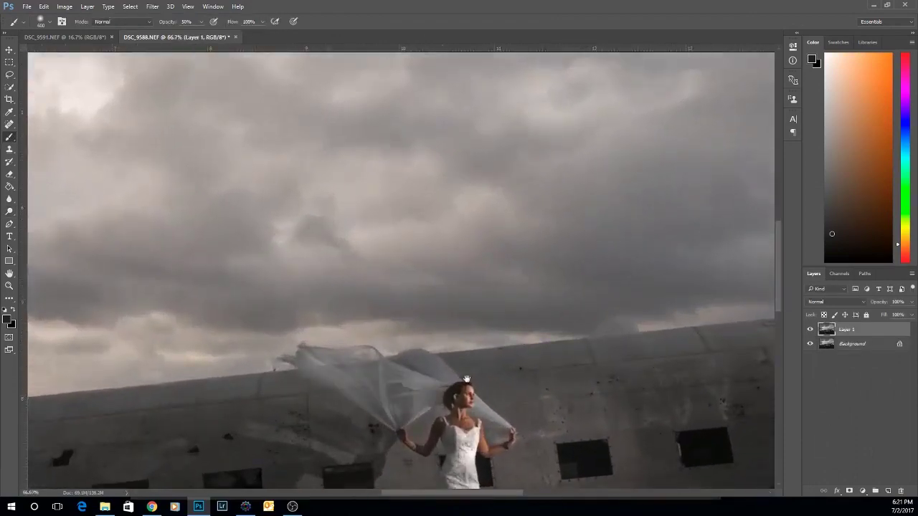
drag(495, 385, 462, 256)
key(ctrl+plus)
key(ctrl+plus)
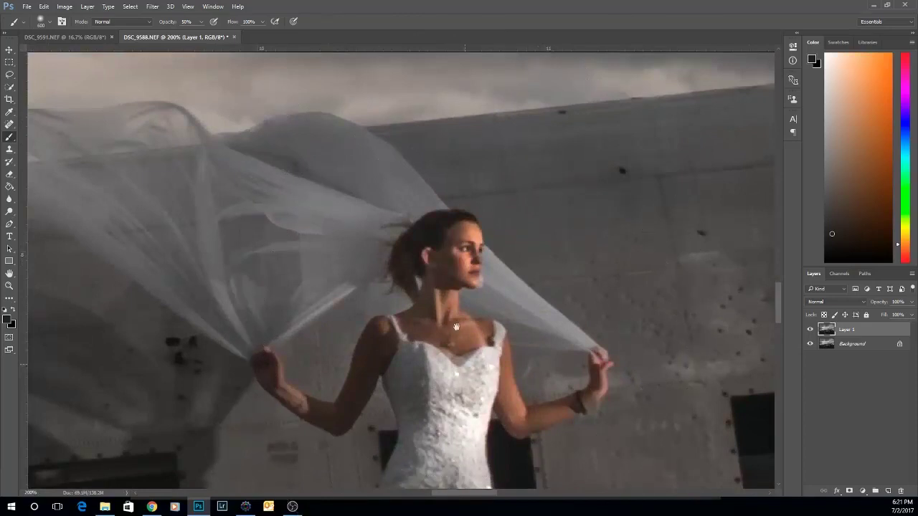
drag(458, 335, 411, 132)
Sample the dress's light tone and paint softly over the creases at the hips with a size 40 brush at 10% opacity
alt+click(417, 254)
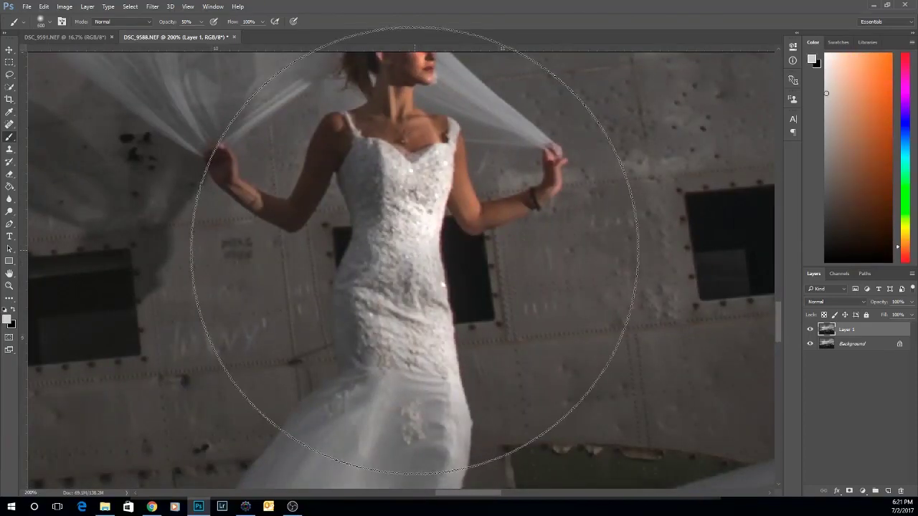
key(bracketleft)
key(bracketleft)
key(bracketleft)
key(bracketleft)
key(bracketleft)
key(bracketleft)
key(bracketleft)
key(bracketleft)
key(bracketleft)
key(bracketleft)
key(1)
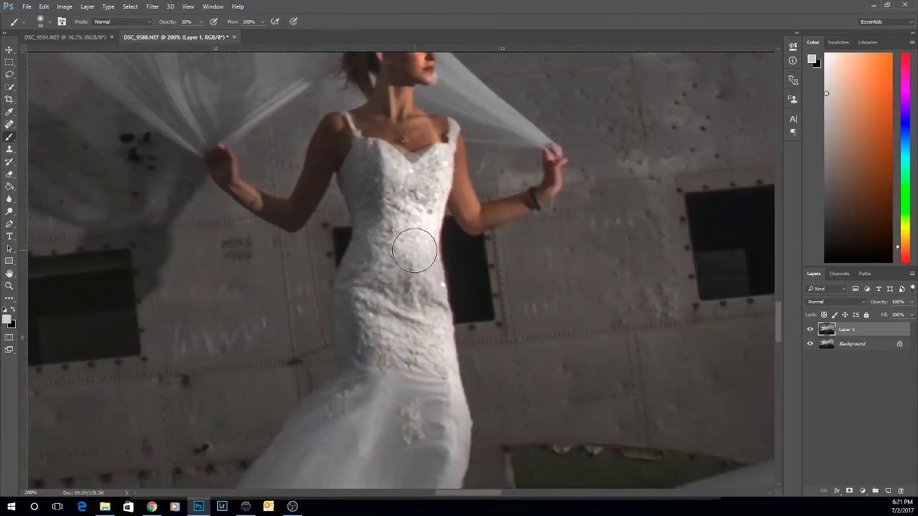
key(bracketleft)
key(bracketleft)
key(bracketleft)
key(bracketleft)
mouse_move(409, 294)
mouse_down()
mouse_move(378, 292)
mouse_move(408, 276)
mouse_move(430, 300)
mouse_move(380, 277)
mouse_move(387, 319)
mouse_move(395, 303)
mouse_move(410, 329)
mouse_move(397, 282)
mouse_move(428, 336)
mouse_move(422, 293)
mouse_move(427, 334)
mouse_move(401, 293)
mouse_move(402, 340)
mouse_move(432, 314)
mouse_move(416, 296)
mouse_move(391, 321)
mouse_move(394, 265)
mouse_move(389, 335)
mouse_move(395, 304)
mouse_move(413, 315)
mouse_move(420, 342)
mouse_move(419, 290)
mouse_move(411, 349)
mouse_move(384, 297)
mouse_up()
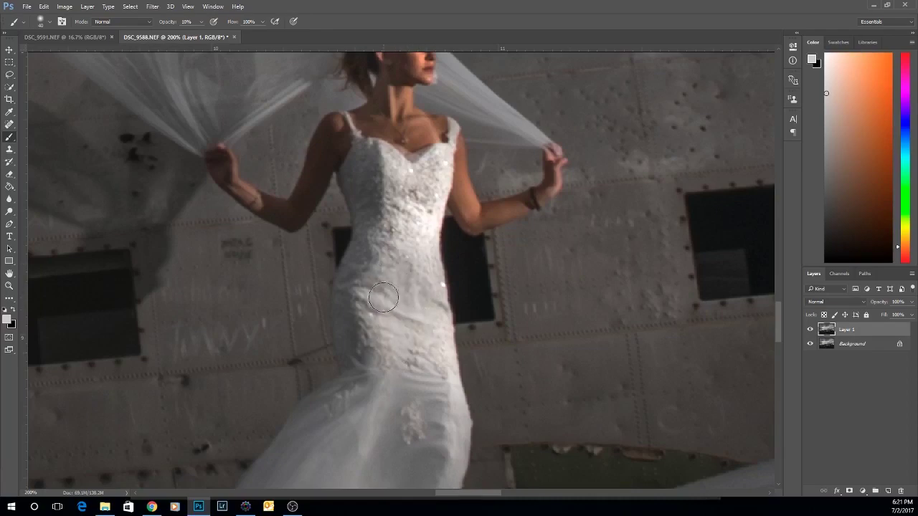
On a new layer, shade the dress's darker side along the bodice and waist in black with a size 30 brush at 10% opacity
click(11, 311)
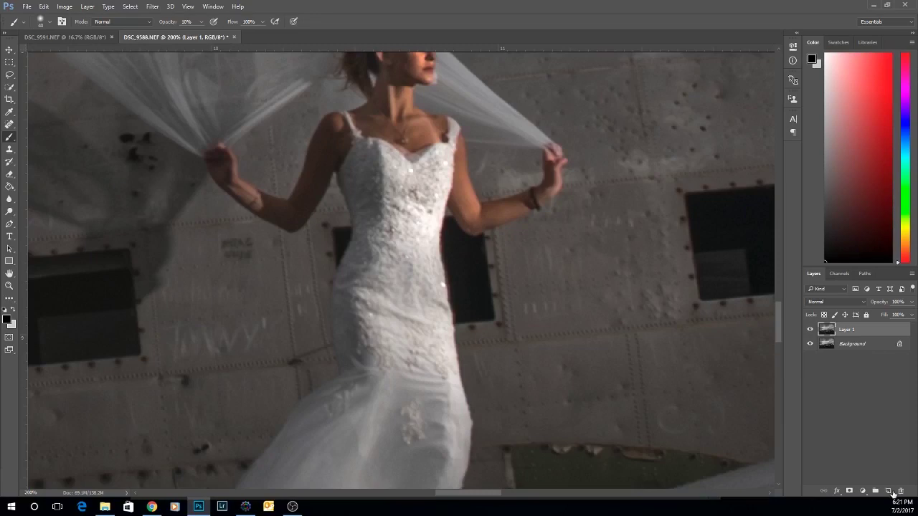
click(889, 491)
key(bracketright)
key(bracketright)
key(bracketright)
key(bracketright)
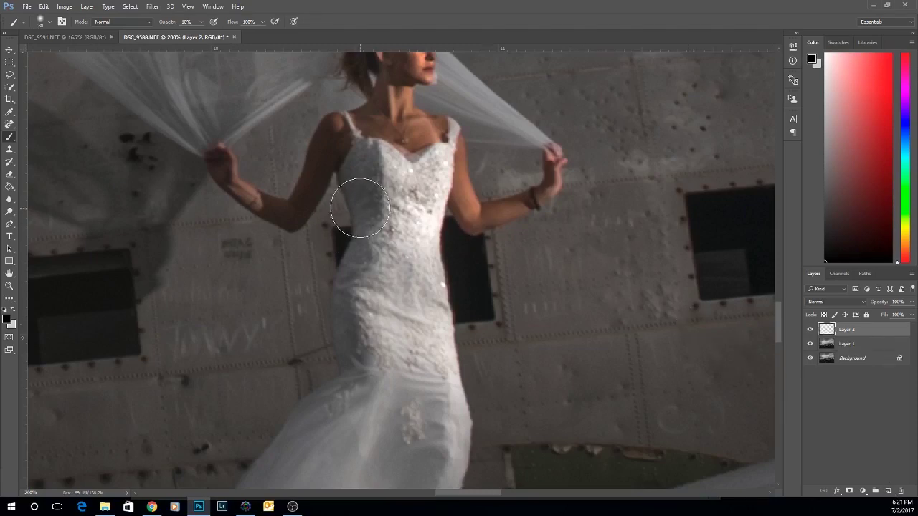
key(bracketleft)
key(bracketleft)
key(bracketleft)
key(bracketleft)
key(bracketleft)
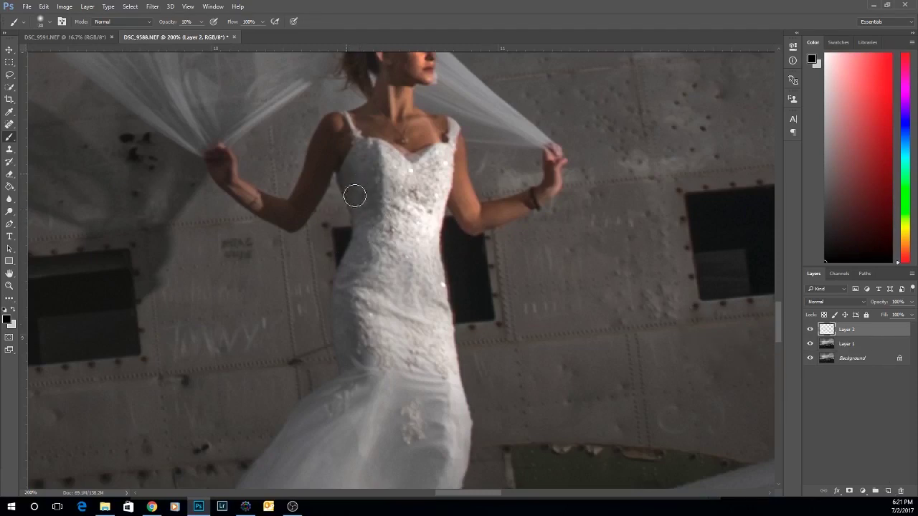
mouse_move(355, 195)
mouse_down()
mouse_move(346, 320)
mouse_move(361, 373)
mouse_move(352, 273)
mouse_move(350, 348)
mouse_move(371, 190)
mouse_move(361, 210)
mouse_move(362, 281)
mouse_move(368, 248)
mouse_move(351, 283)
mouse_move(364, 219)
mouse_move(358, 160)
mouse_move(349, 263)
mouse_up()
Check the dress shading at several zoom levels and compare the photo with and without the shading layer
key(ctrl+minus)
key(ctrl+minus)
key(ctrl+minus)
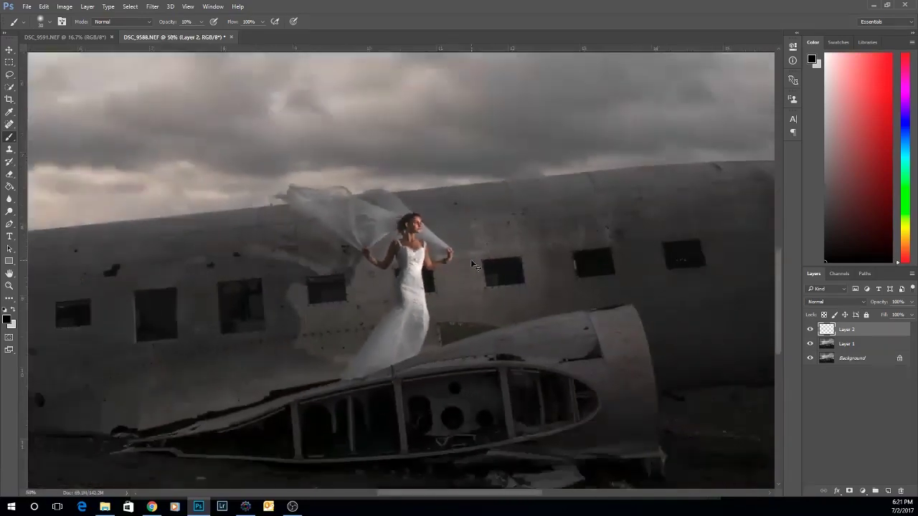
key(ctrl+minus)
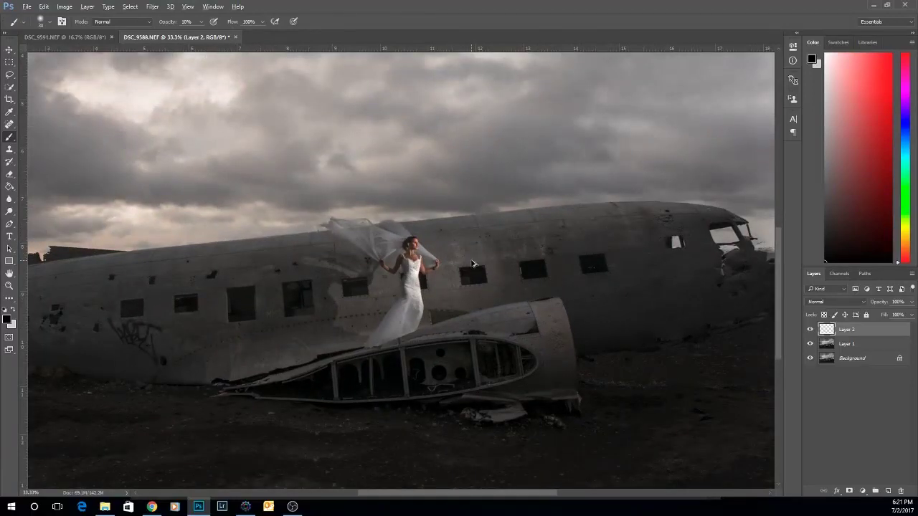
key(ctrl+plus)
key(ctrl+plus)
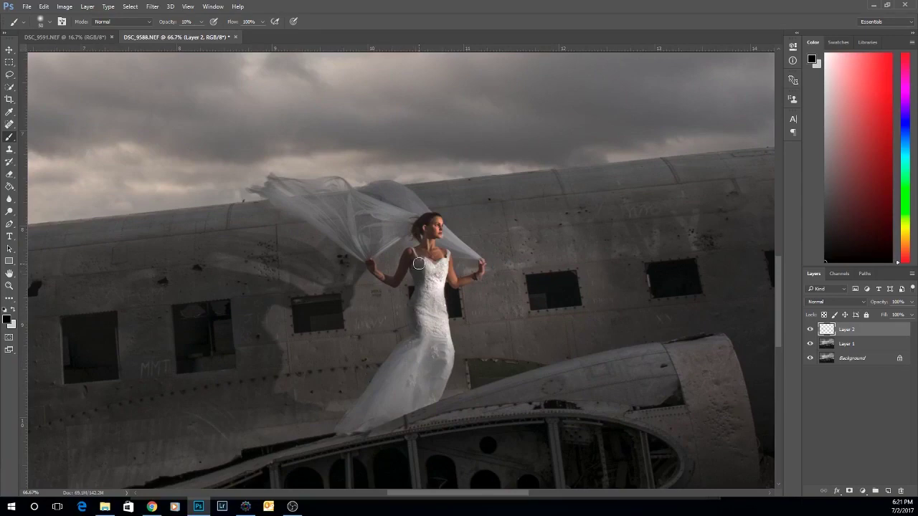
key(ctrl+minus)
key(ctrl+minus)
key(ctrl+minus)
key(ctrl+minus)
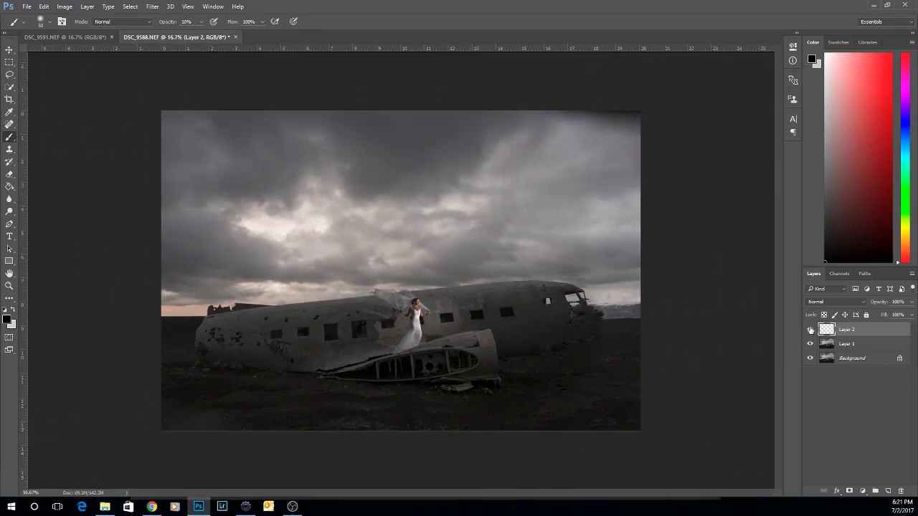
click(811, 330)
click(811, 329)
Flatten the image into a single Background layer
click(861, 358)
right_click(861, 358)
click(842, 464)
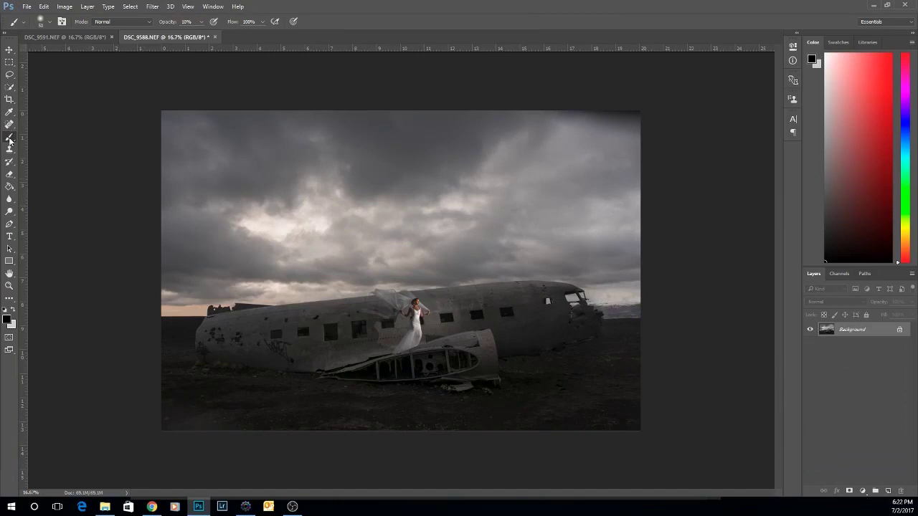
Add a new layer and paint sampled fuselage tones softly over the hull below the veil, raising the brush opacity to 20%
click(889, 491)
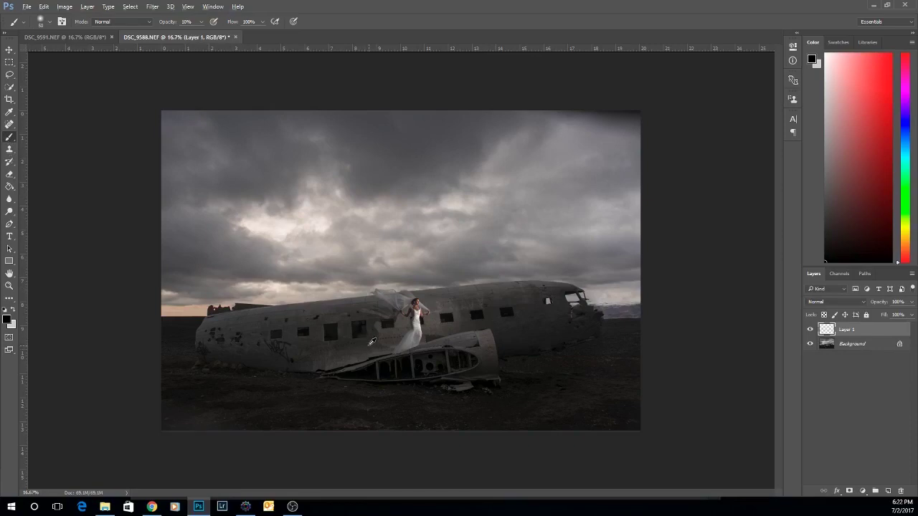
alt+click(371, 341)
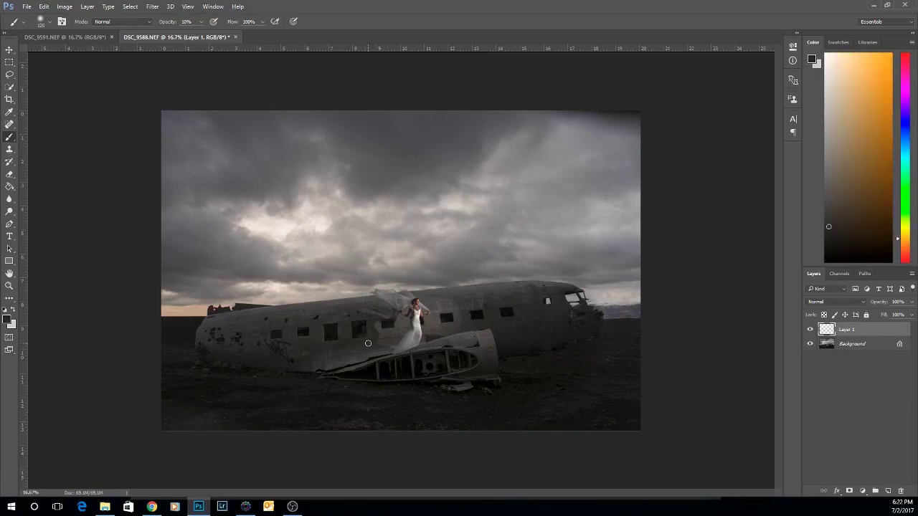
key(bracketright)
key(bracketleft)
key(bracketleft)
key(bracketleft)
key(bracketleft)
key(ctrl+plus)
key(ctrl+plus)
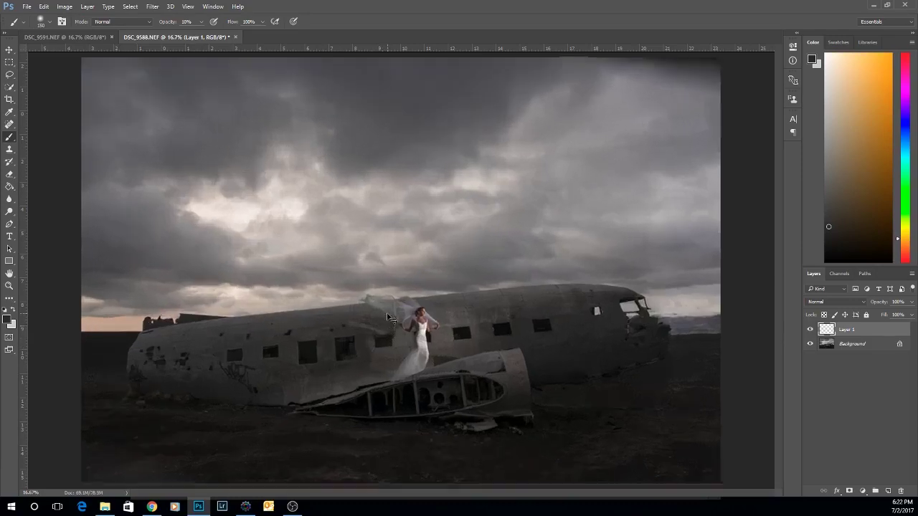
alt+click(345, 370)
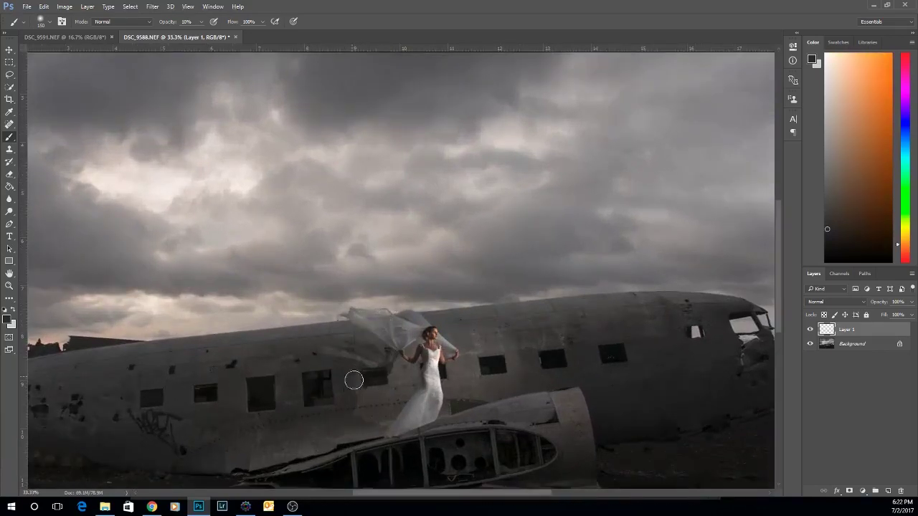
alt+click(350, 401)
key(2)
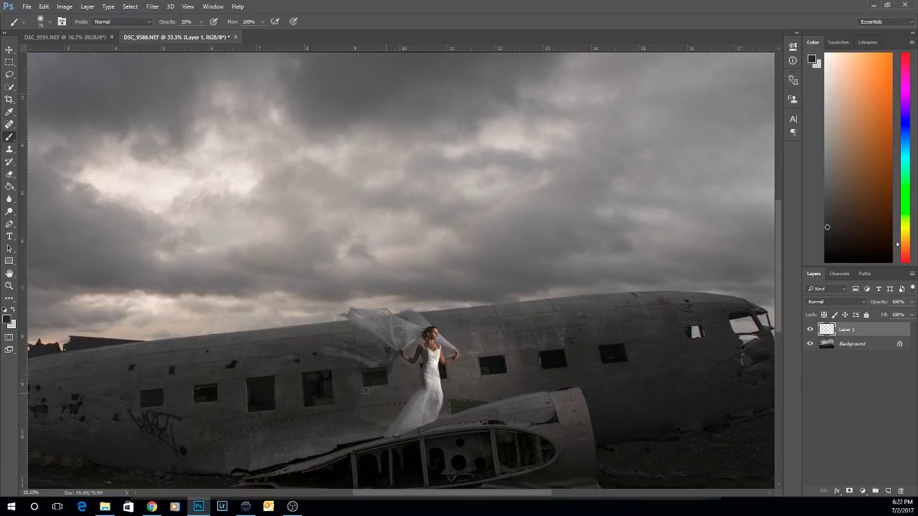
Smooth the fuselage between the bride and the windows she faces by painting sampled tones with a size 125 brush at 20% opacity
key(bracketright)
key(bracketright)
alt+click(528, 360)
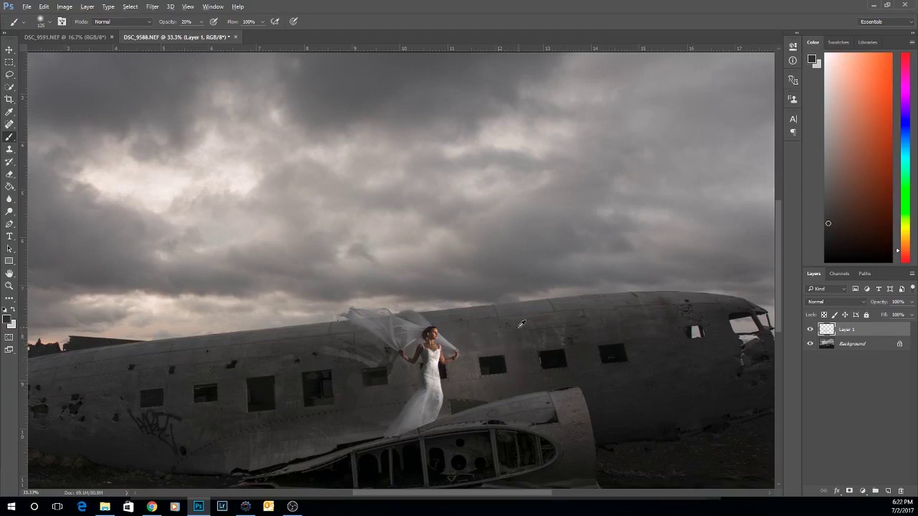
alt+click(483, 322)
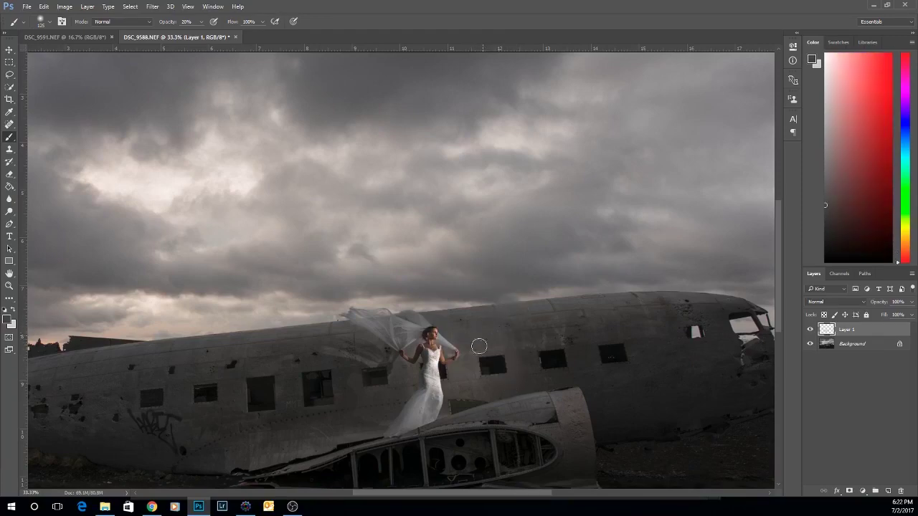
alt+click(456, 323)
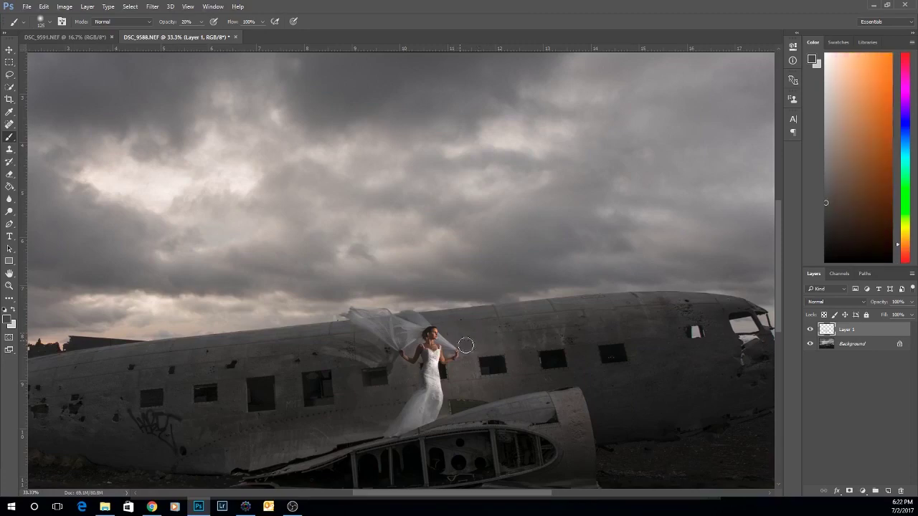
alt+click(491, 337)
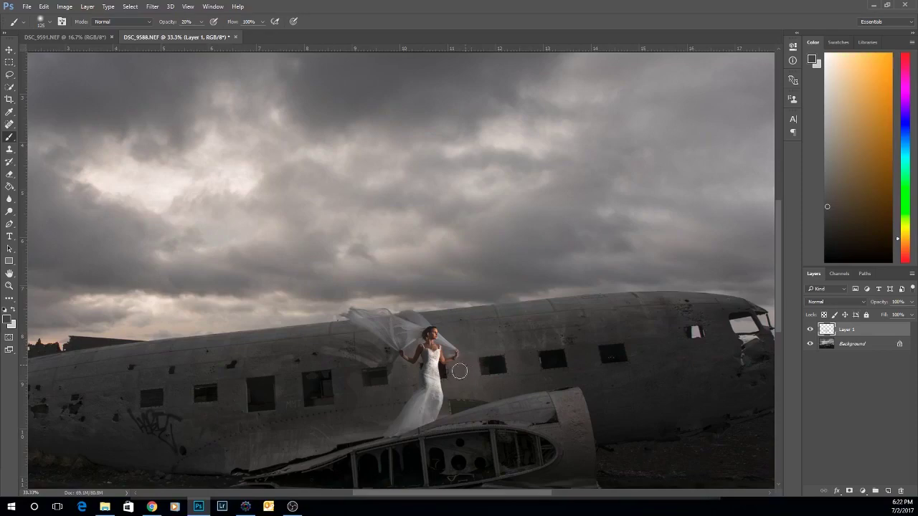
alt+click(498, 382)
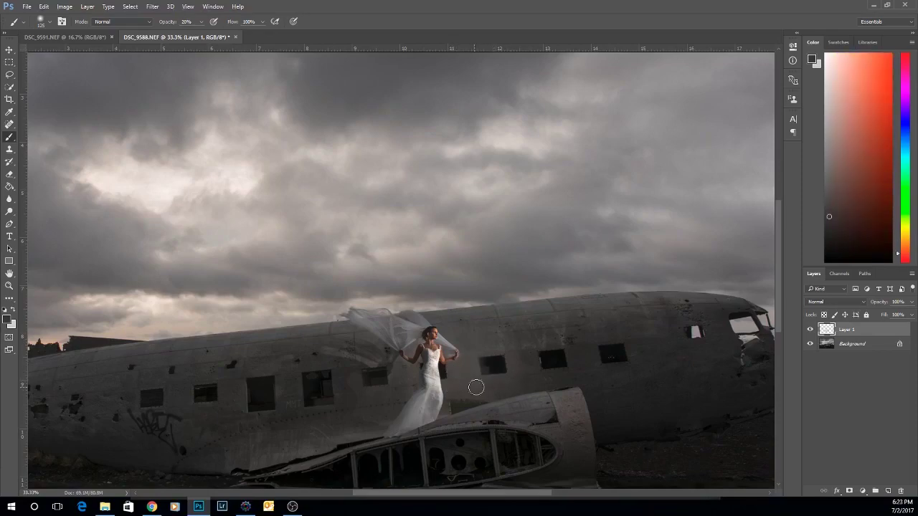
alt+click(451, 388)
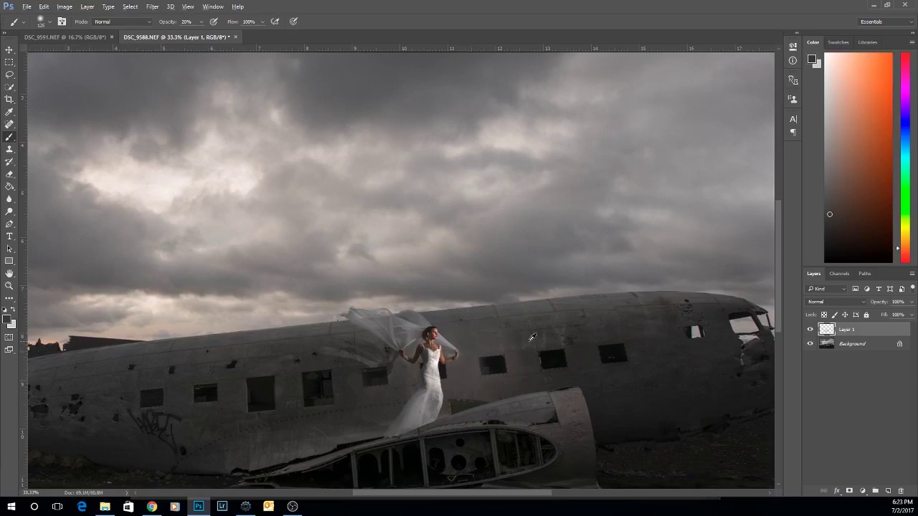
alt+click(572, 377)
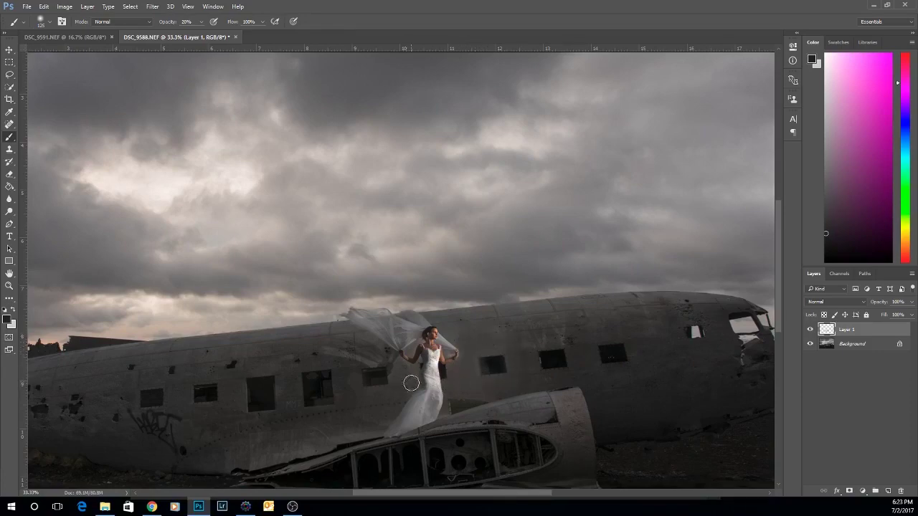
alt+click(465, 386)
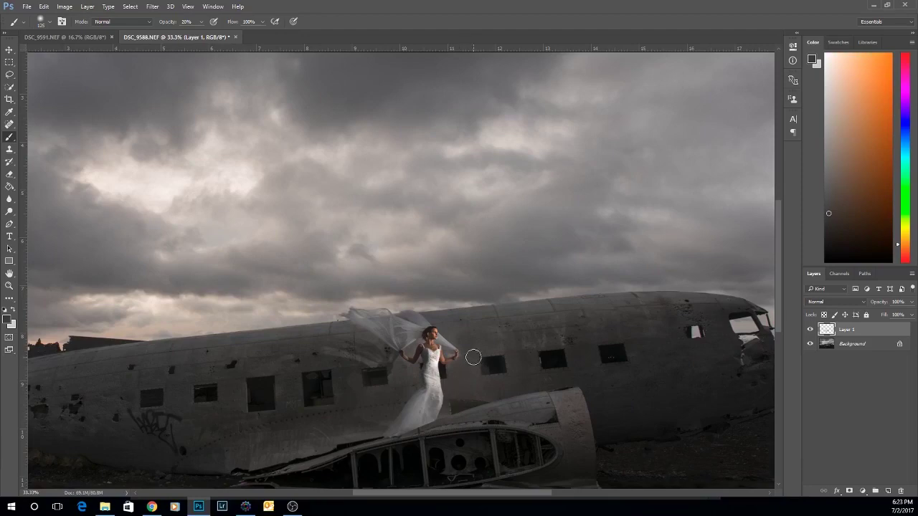
Compare the photo with and without the painted fuselage layer, both close up and as a whole
click(811, 330)
click(811, 331)
click(811, 330)
click(812, 331)
click(812, 331)
click(811, 331)
click(811, 331)
key(ctrl+minus)
key(ctrl+minus)
key(ctrl+minus)
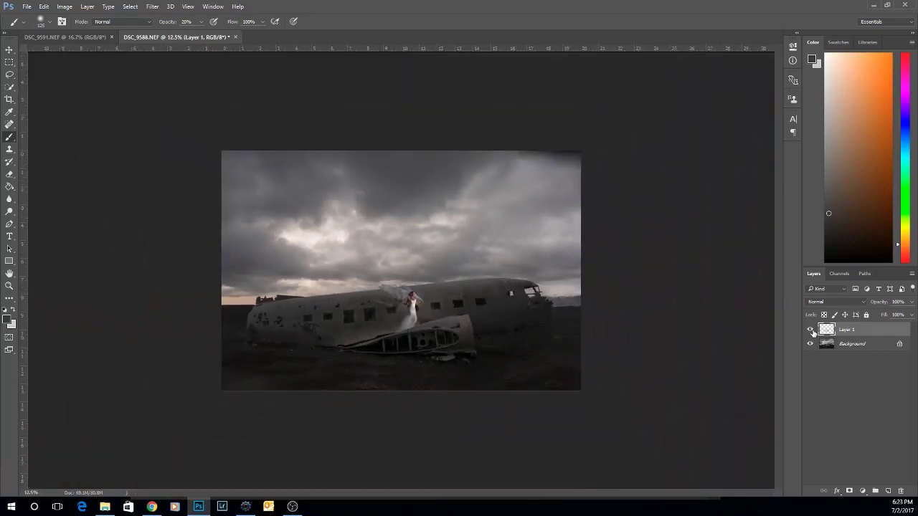
click(811, 331)
click(810, 331)
click(811, 330)
click(810, 330)
click(810, 331)
click(810, 330)
Flatten the painted fuselage layer into the Background
right_click(853, 348)
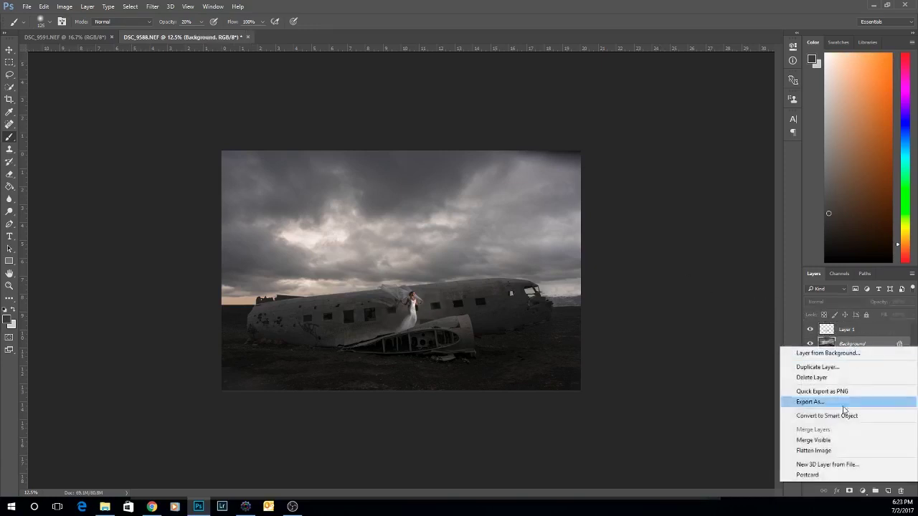
click(838, 451)
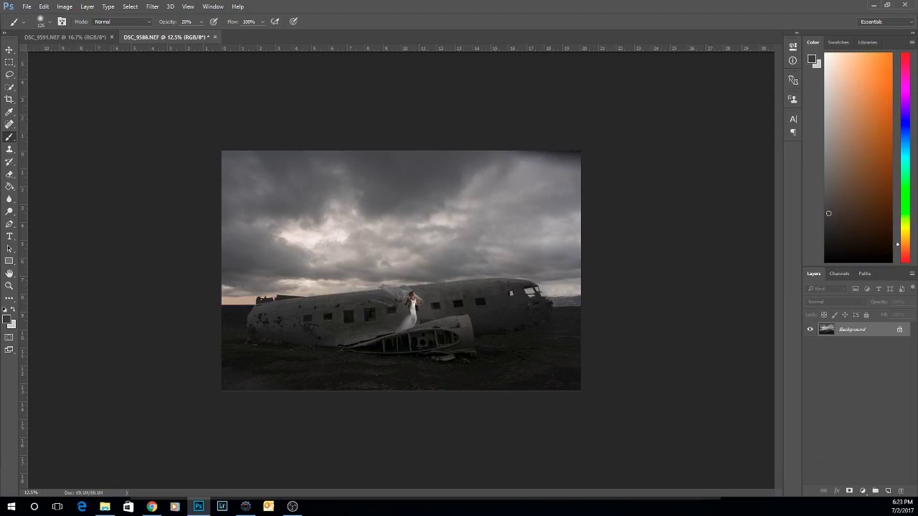
Select the sky with the Quick Selection tool and run the DigiDark darkening action on it, continuing past its unavailable commands
click(10, 88)
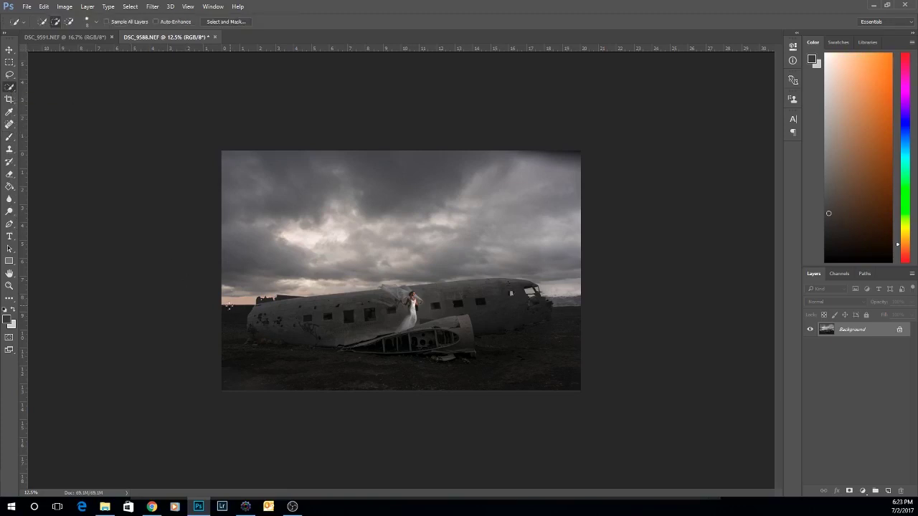
mouse_move(229, 305)
mouse_down()
mouse_move(510, 287)
mouse_move(512, 297)
mouse_move(485, 300)
mouse_up()
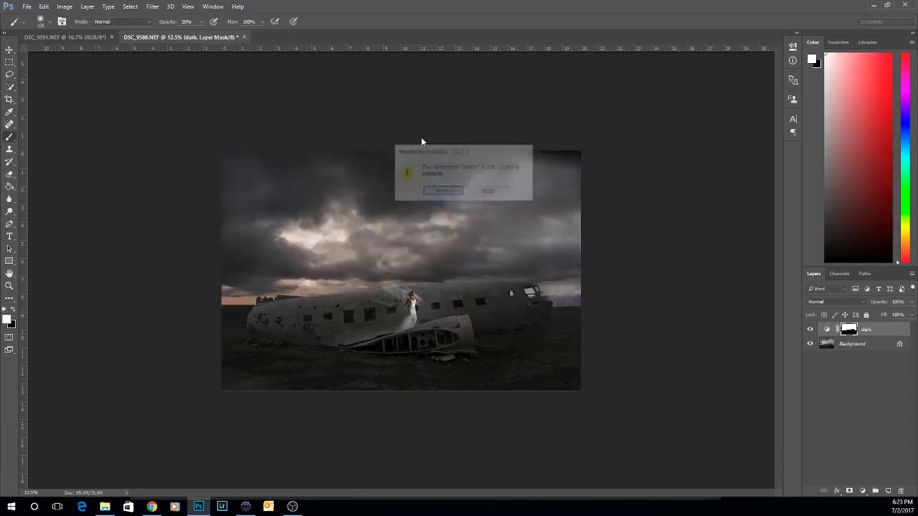
click(443, 190)
click(442, 191)
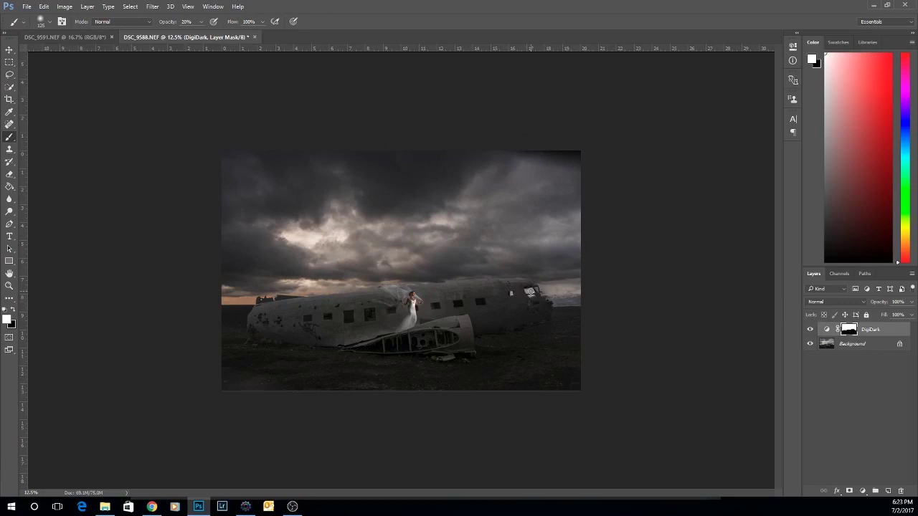
Try painting the DigiDark mask in white around the plane's nose and horizon with a larger brush, and undo the strokes
key(x)
key(x)
mouse_move(556, 293)
mouse_down()
mouse_move(558, 307)
mouse_move(594, 297)
mouse_move(568, 327)
mouse_up()
key(])
key(])
key(])
key(])
key(])
key(ctrl+alt+z)
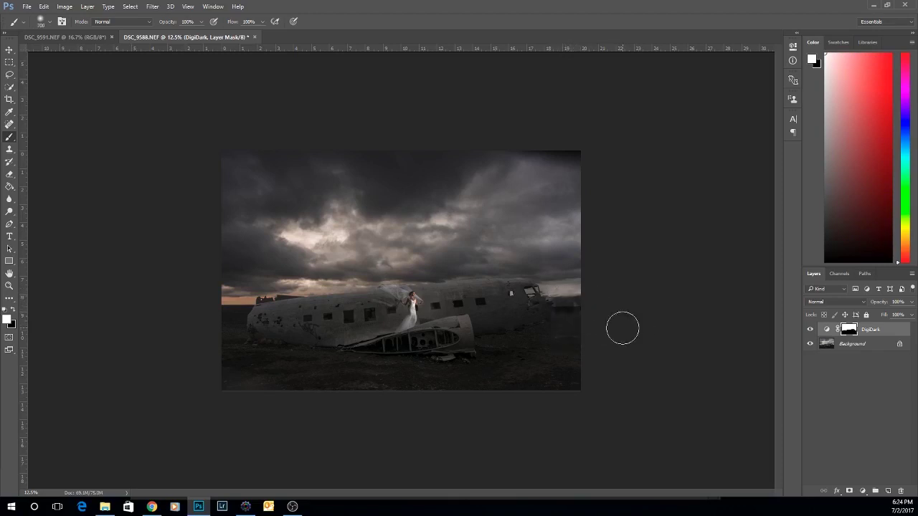
key(ctrl+alt+z)
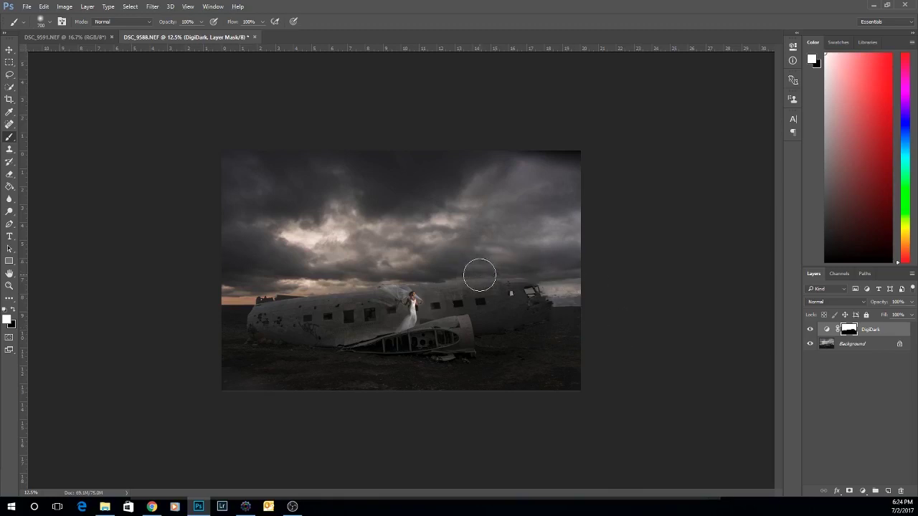
Reduce the mask brush to about size 40 at 100% opacity for fine work on the DigiDark layer
key(bracketleft)
key(bracketleft)
key(bracketleft)
key(bracketleft)
key(bracketleft)
key(bracketleft)
key(bracketleft)
key(bracketleft)
key(bracketleft)
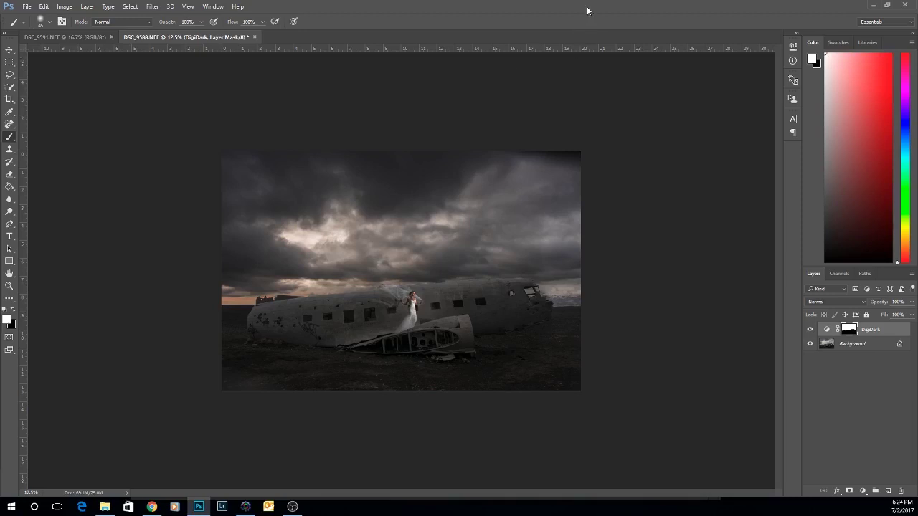
Try darkening the whole image with a Curves adjustment layer pulled down in the midtones, and delete that layer
click(863, 490)
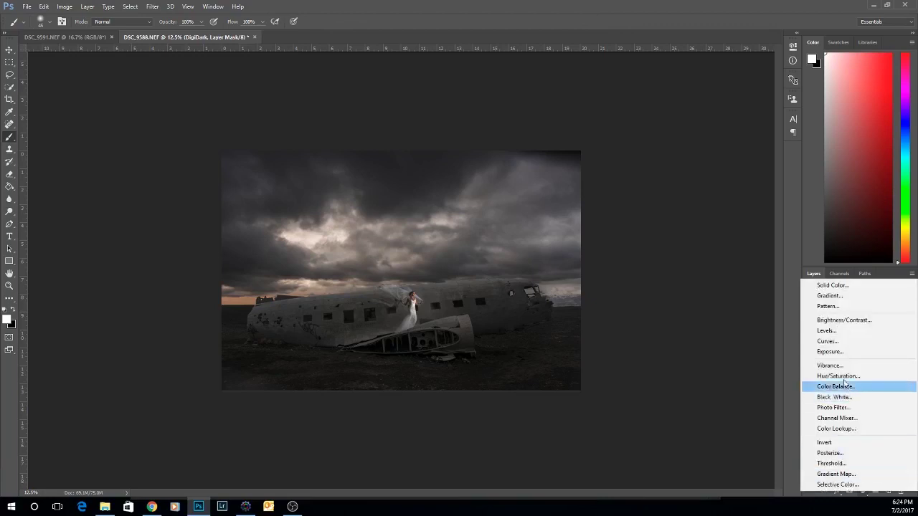
click(836, 352)
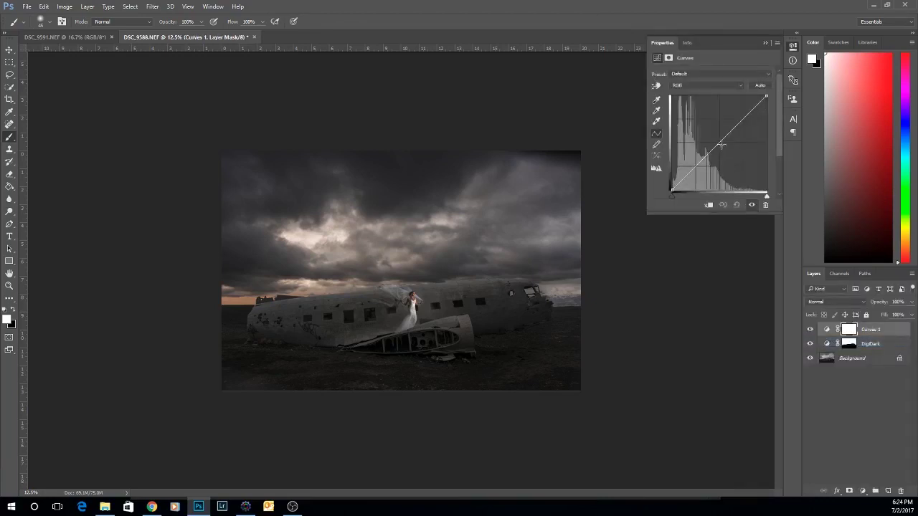
drag(719, 140, 722, 157)
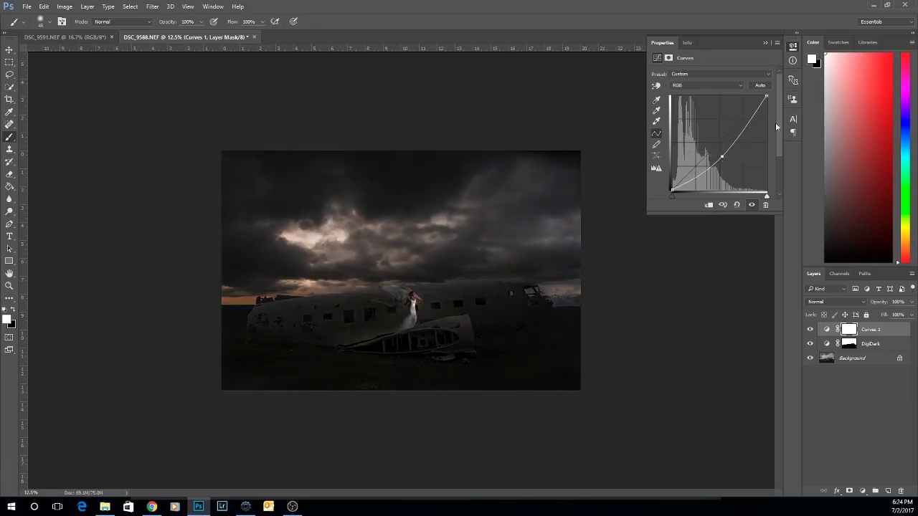
click(765, 43)
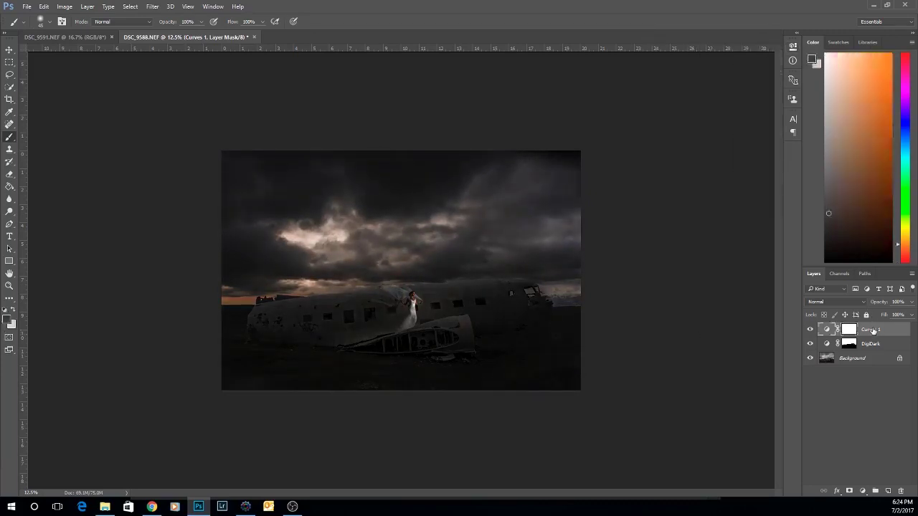
key(Delete)
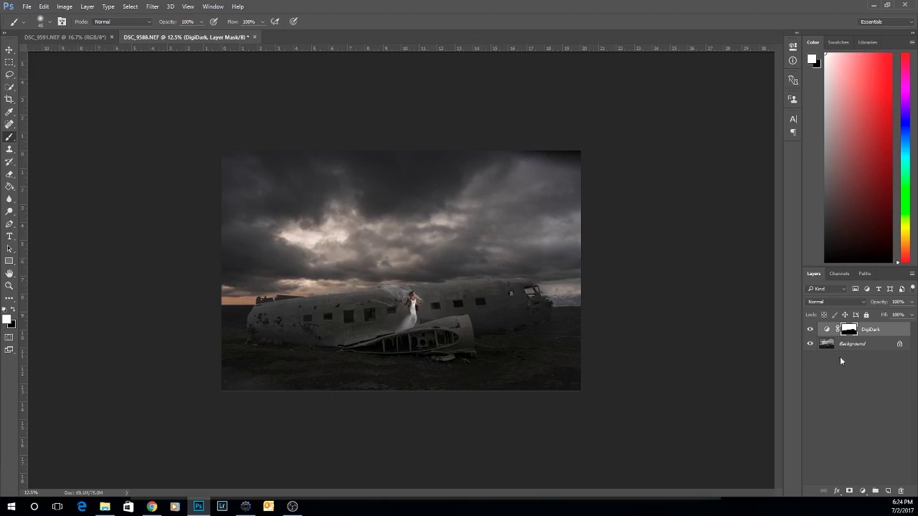
Compare the image with and without the DigiDark layer and lower that layer's opacity to 70%
click(810, 329)
click(811, 330)
click(810, 330)
click(811, 330)
key(bracketleft)
key(bracketleft)
key(bracketleft)
click(911, 302)
drag(911, 314, 902, 315)
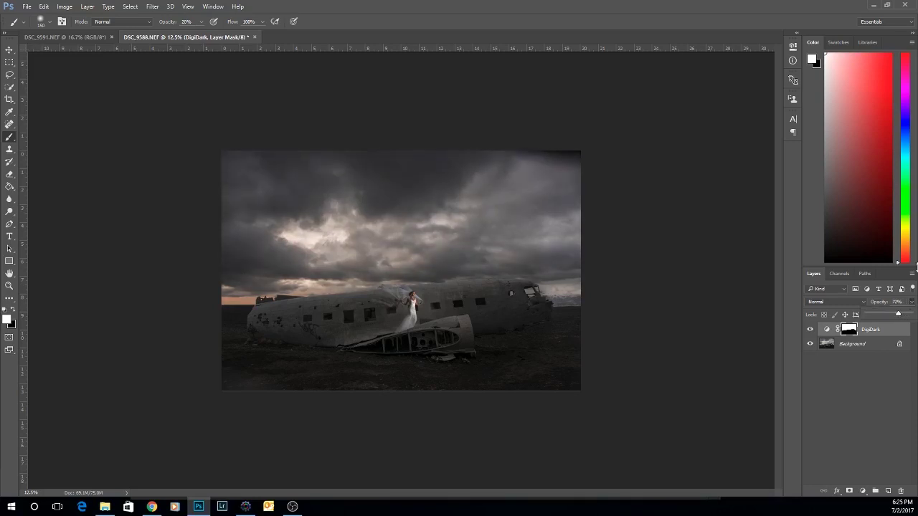
Flatten the DigiDark adjustment into the Background
click(853, 344)
right_click(854, 344)
click(832, 443)
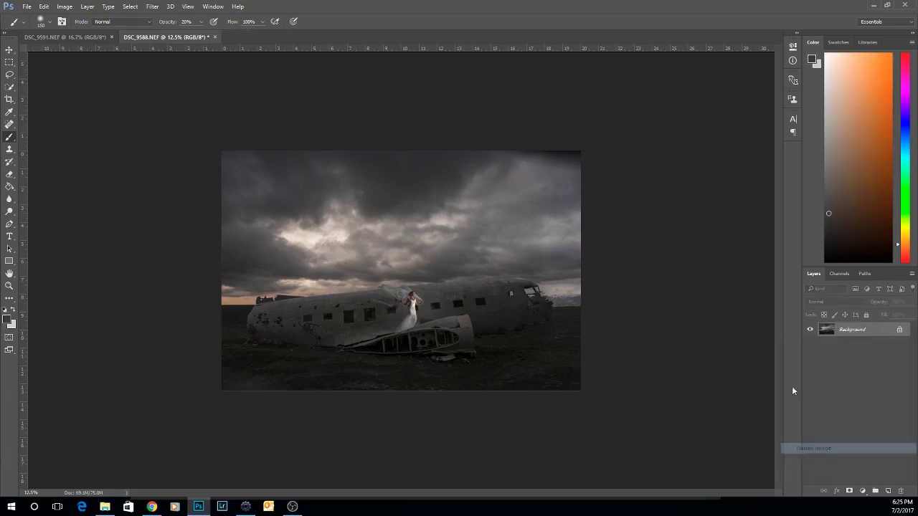
Burn the bright clouds at the sky's left with the Burn tool on Highlights at 10% exposure, brush size 500
right_click(13, 214)
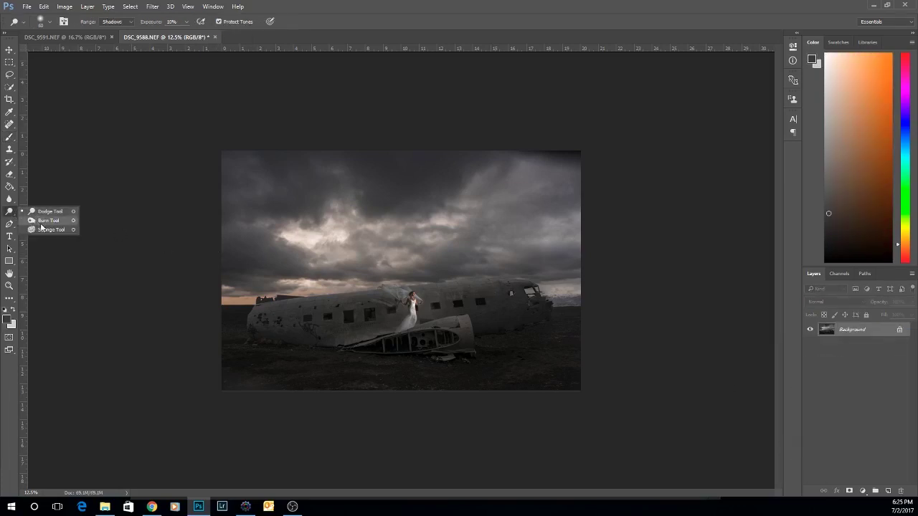
click(43, 220)
click(111, 22)
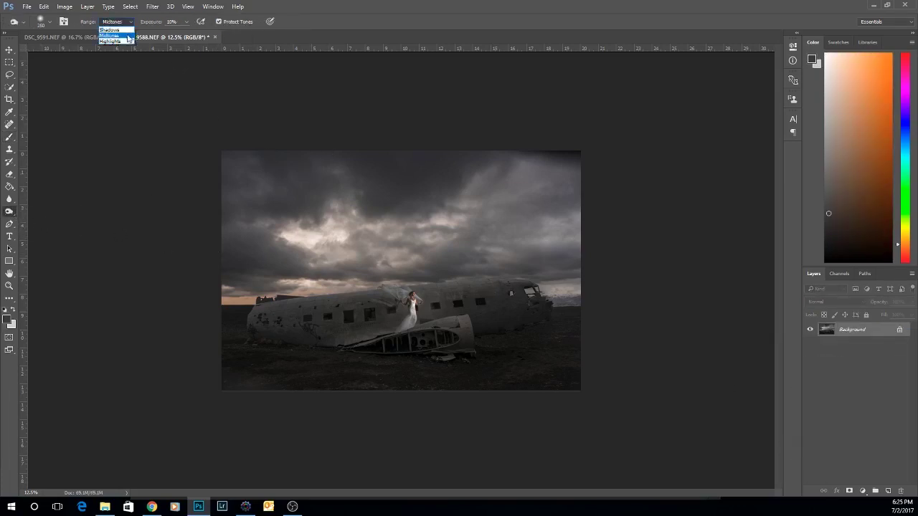
click(113, 32)
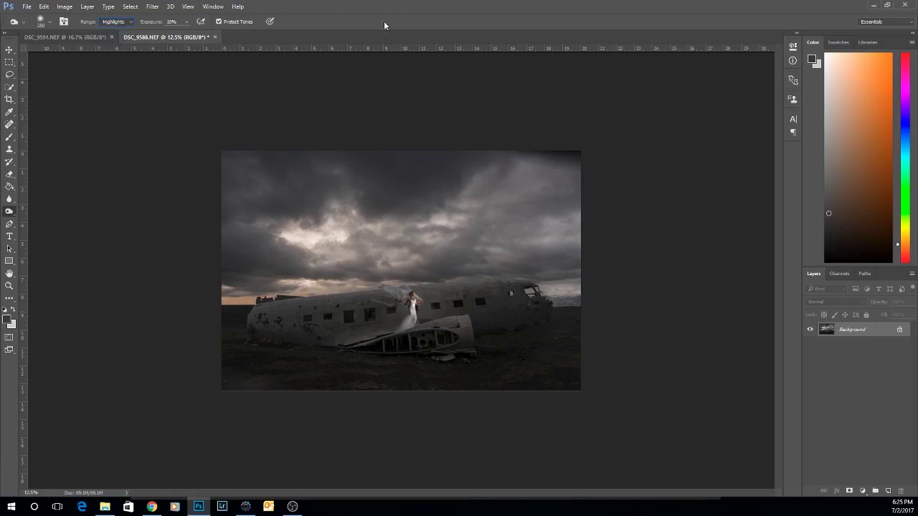
key(bracketright)
key(bracketright)
key(bracketright)
key(bracketright)
key(bracketright)
mouse_move(289, 237)
mouse_down()
mouse_move(366, 231)
mouse_move(246, 247)
mouse_move(322, 233)
mouse_up()
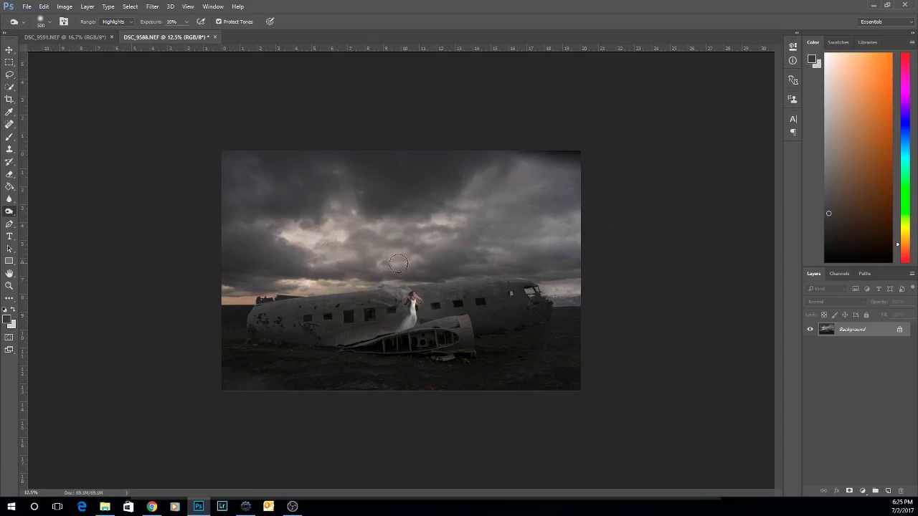
key(bracketleft)
key(bracketleft)
key(bracketleft)
key(bracketright)
Add a Color Balance adjustment layer, setting the midtones' Cyan–Red to -3 and adjusting Yellow–Blue
key(ctrl+plus)
key(ctrl+plus)
key(ctrl+plus)
key(ctrl+plus)
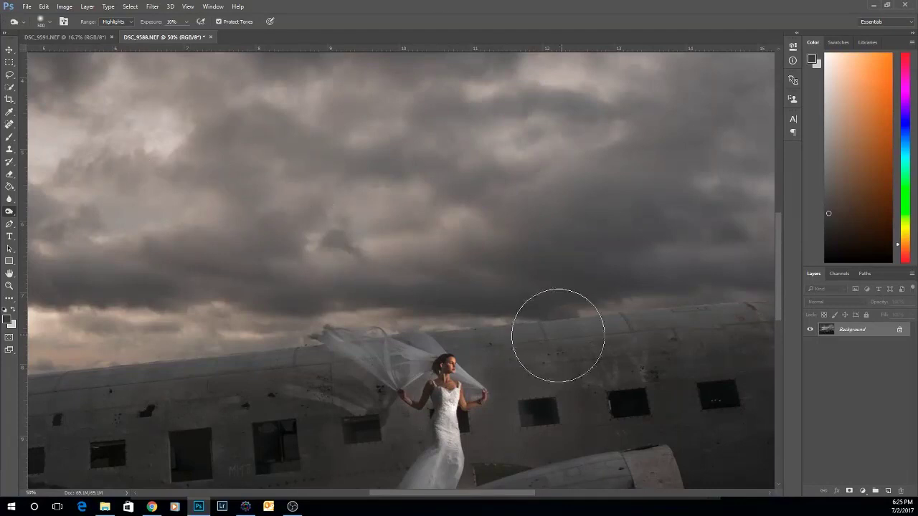
click(863, 492)
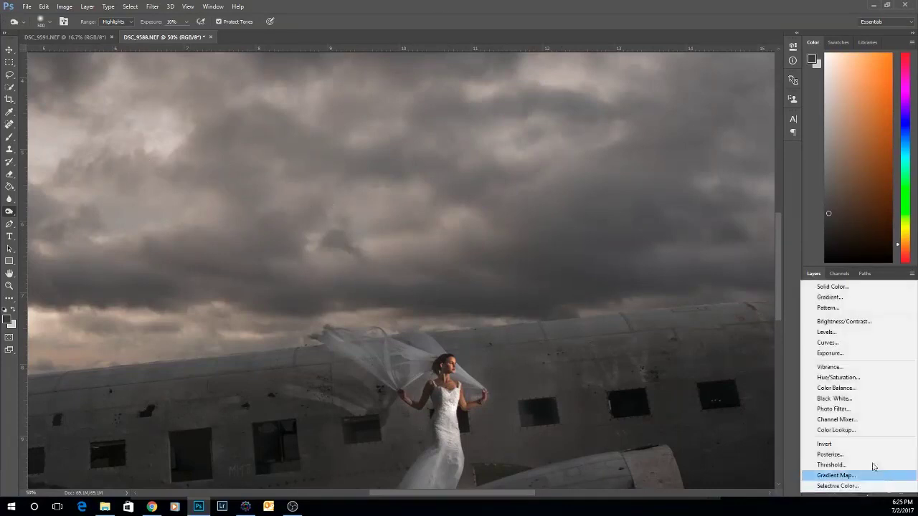
click(862, 391)
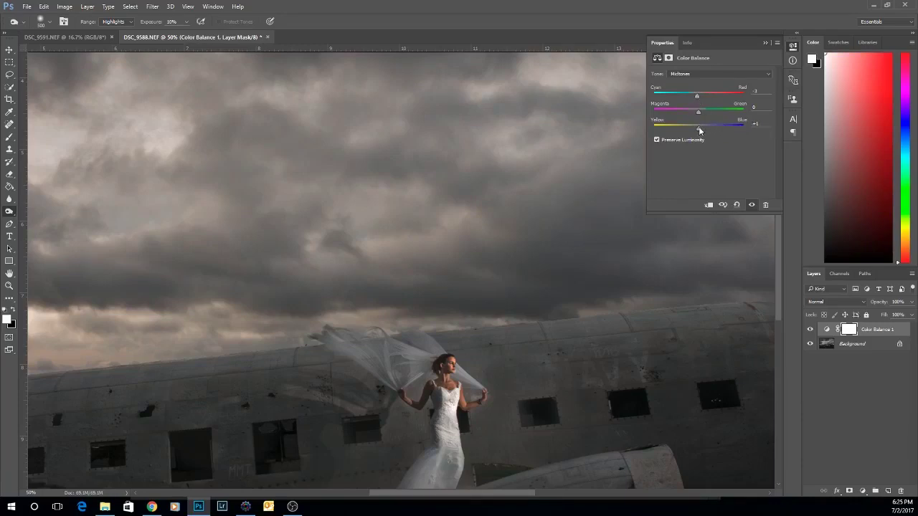
click(765, 44)
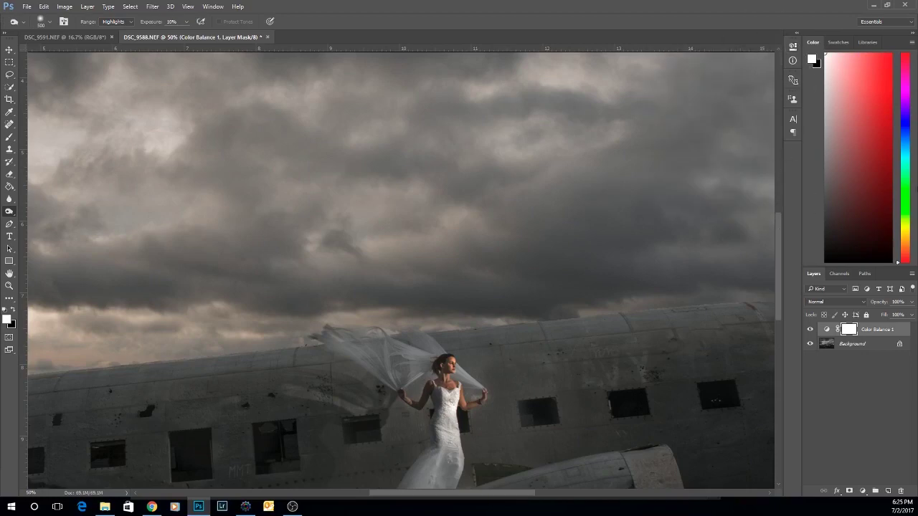
Add a Hue/Saturation adjustment layer and raise the lightness of the Yellows to +32
click(863, 490)
click(838, 373)
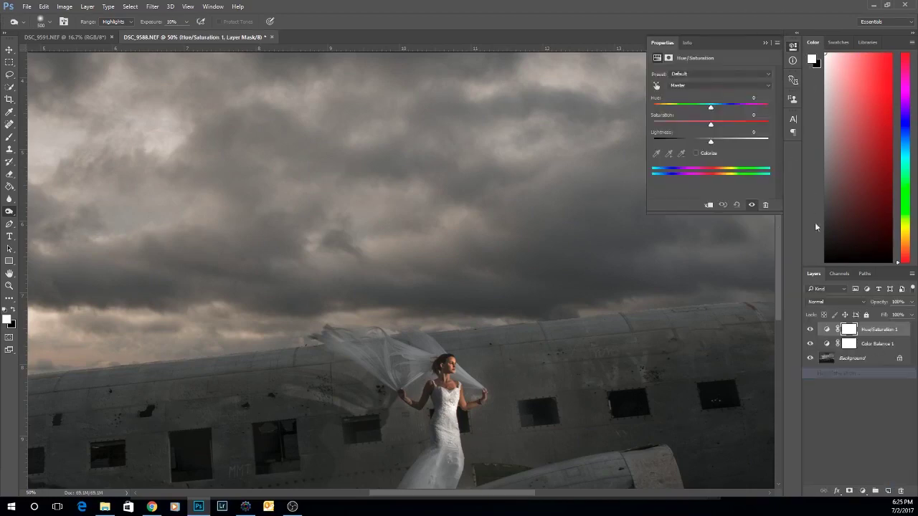
click(710, 86)
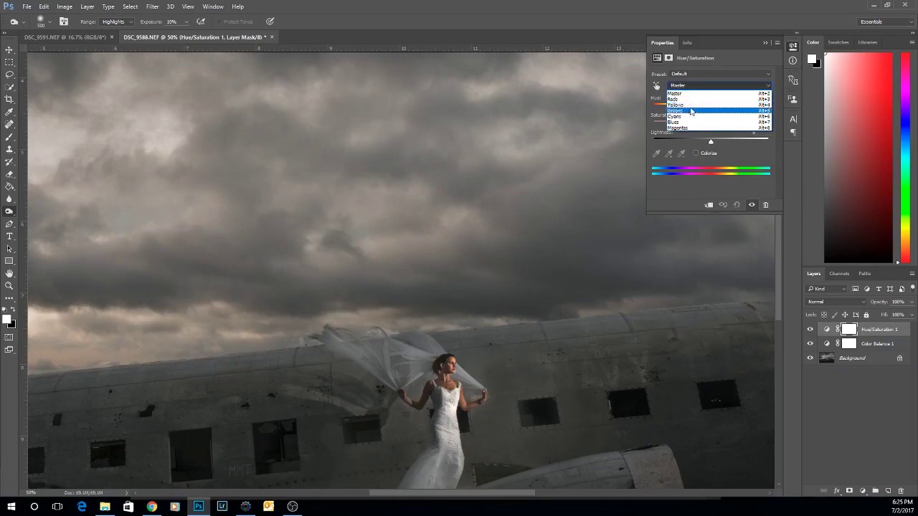
click(687, 104)
drag(711, 143, 741, 144)
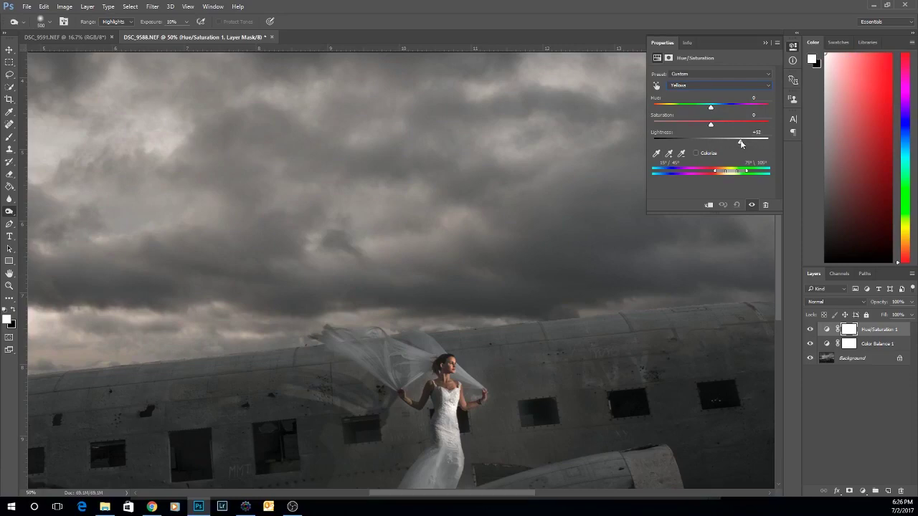
click(764, 44)
Compare the image with the Hue/Saturation adjustment toggled, and flatten both adjustment layers into the Background
click(811, 330)
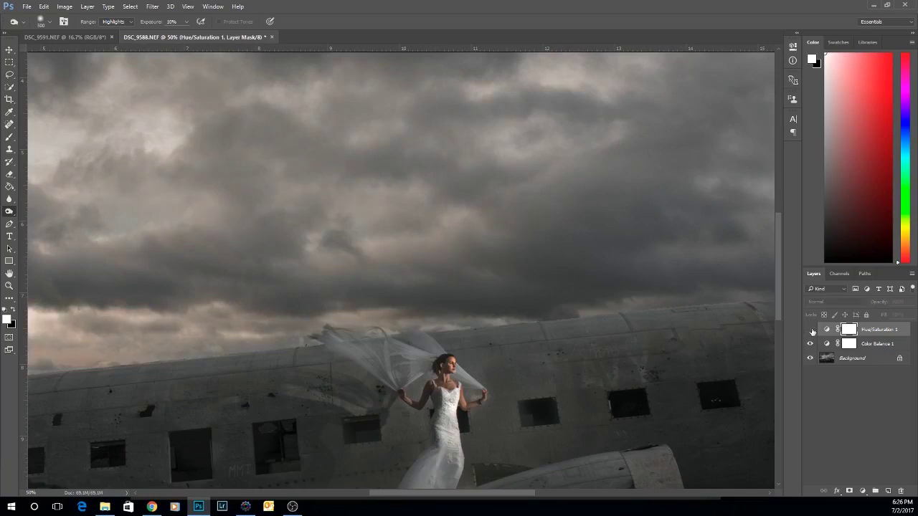
right_click(849, 364)
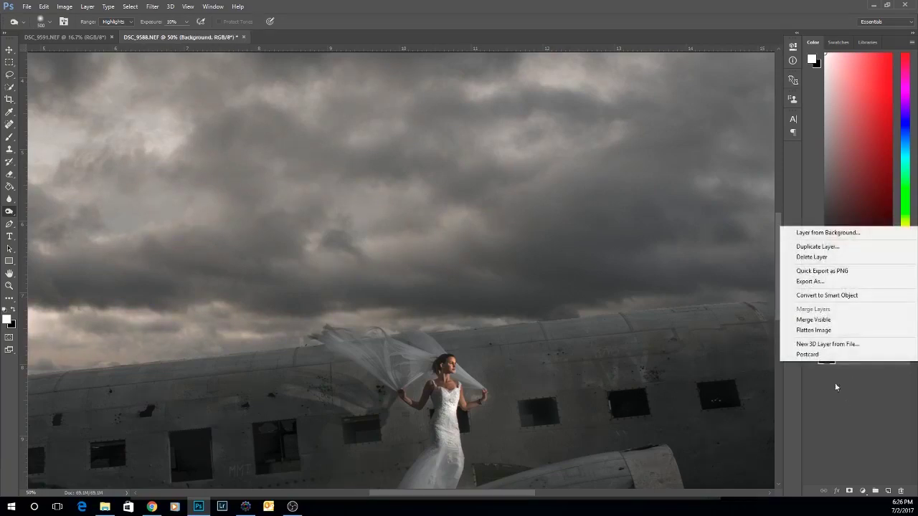
click(825, 331)
Burn the highlights of the clouds at the sky's left using a large brush of size 1600
key(ctrl+minus)
key(ctrl+minus)
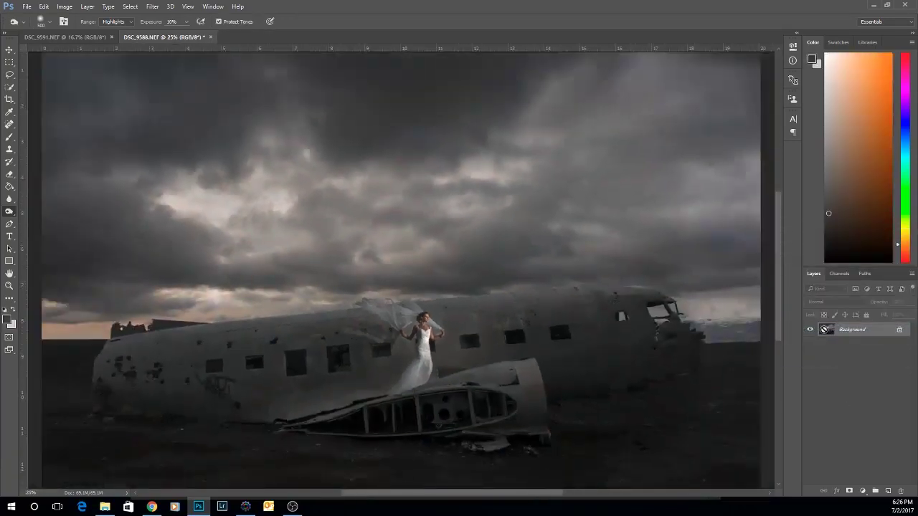
key(ctrl+minus)
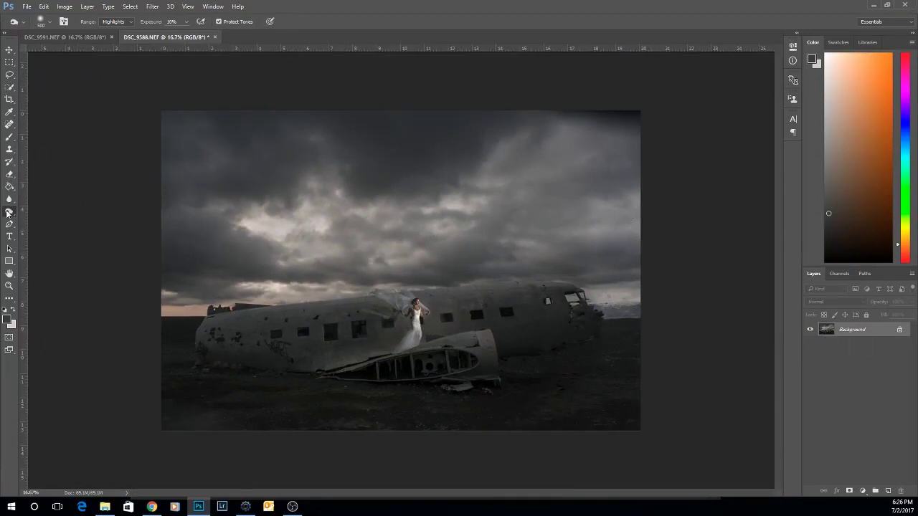
key(bracketright)
key(bracketright)
key(bracketright)
key(bracketright)
key(bracketright)
key(bracketright)
key(bracketright)
key(bracketright)
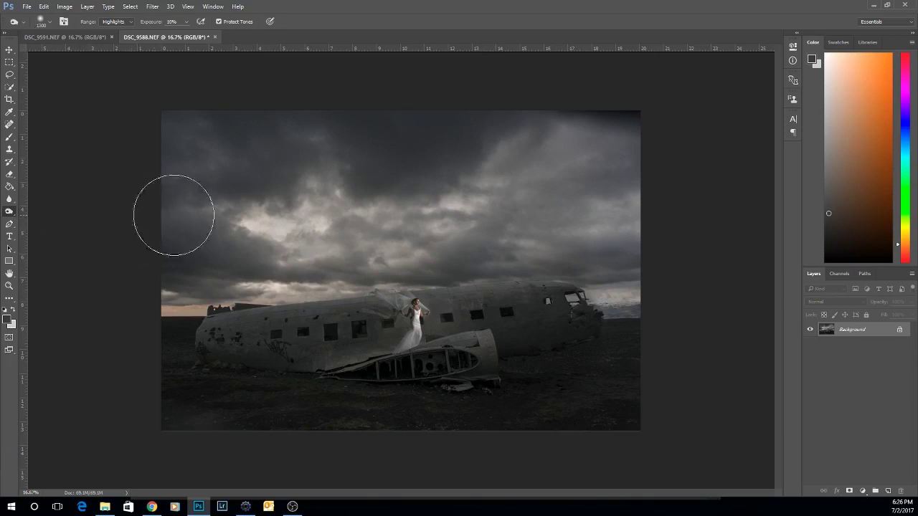
key(bracketright)
key(bracketright)
mouse_move(246, 244)
mouse_down()
mouse_move(492, 229)
mouse_move(403, 199)
mouse_move(226, 226)
mouse_move(127, 256)
mouse_up()
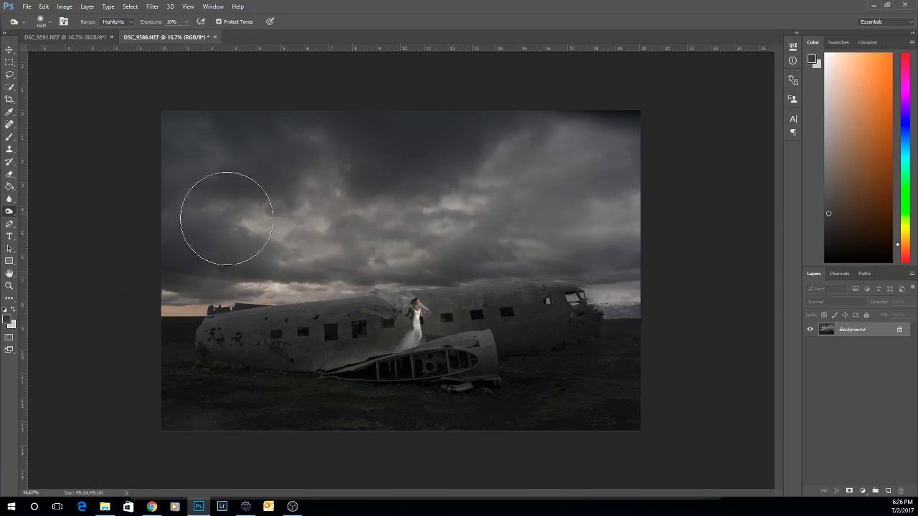
Reduce the Burn brush to size 200 and darken the orange glow on the horizon behind the plane's tail
key(bracketleft)
key(bracketleft)
key(bracketleft)
key(bracketleft)
key(bracketleft)
key(bracketleft)
key(bracketleft)
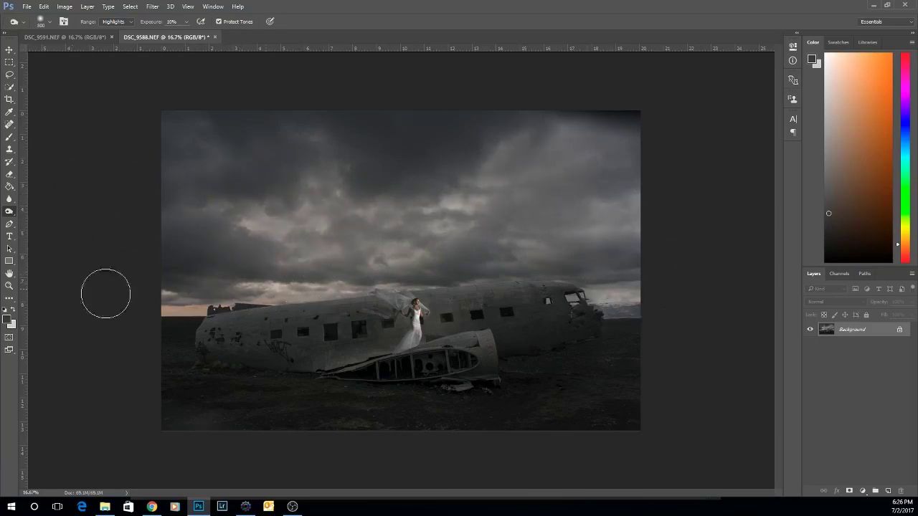
key(bracketleft)
key(bracketleft)
key(bracketleft)
key(bracketleft)
key(bracketleft)
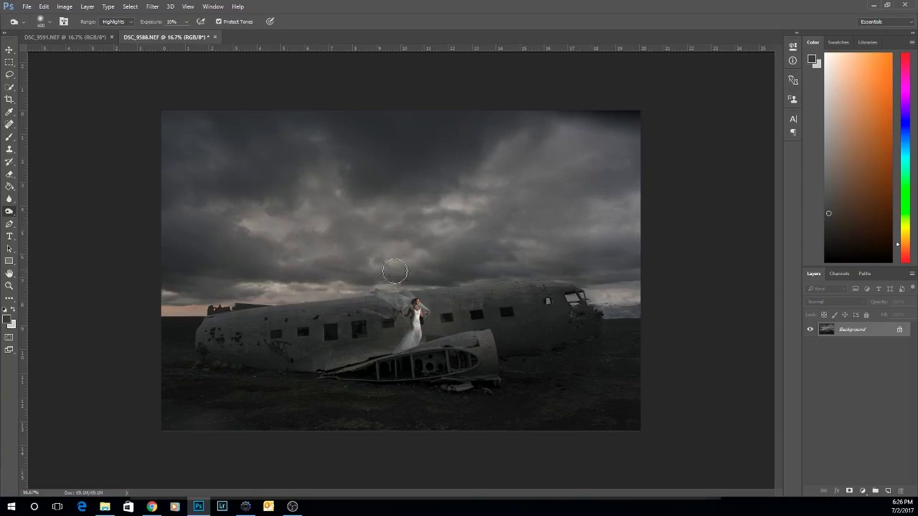
key(bracketleft)
key(bracketleft)
key(bracketleft)
key(bracketleft)
key(bracketleft)
key(bracketleft)
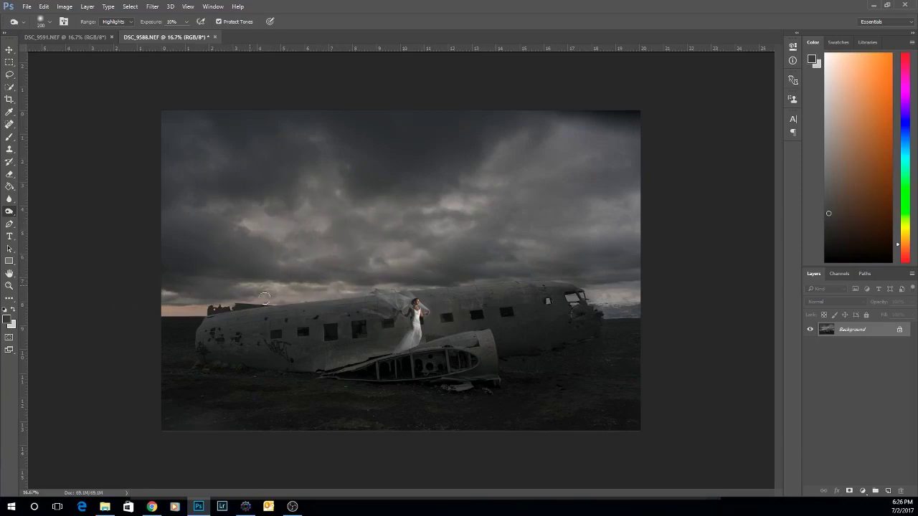
drag(164, 306, 206, 309)
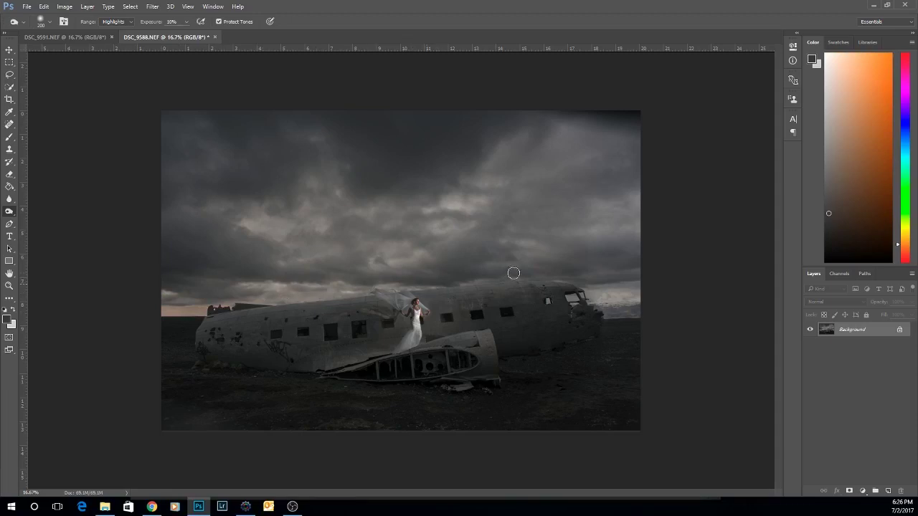
Lighten the plane's nose with the Dodge tool set to Midtones at 10% exposure
right_click(9, 212)
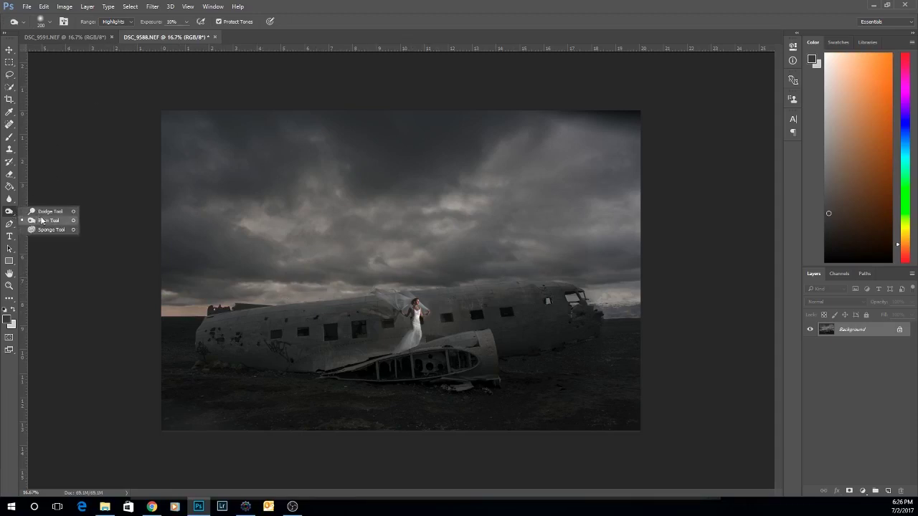
click(35, 222)
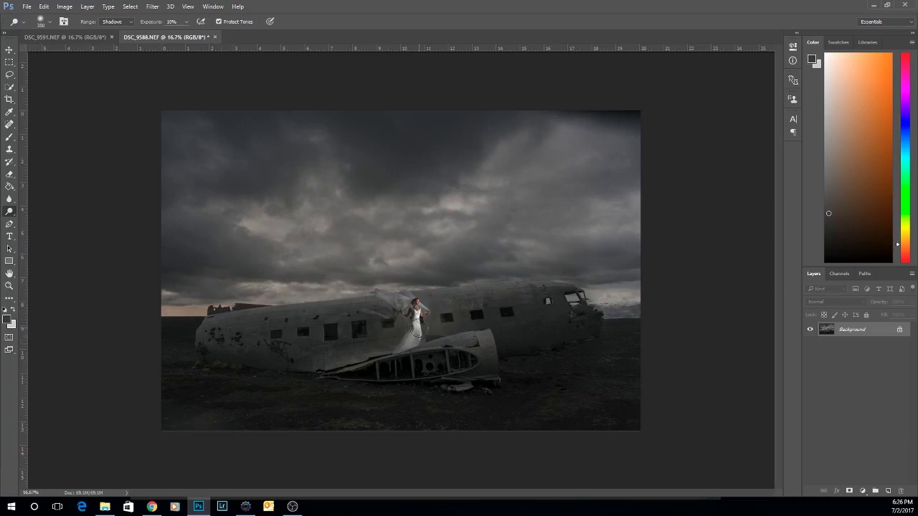
click(119, 22)
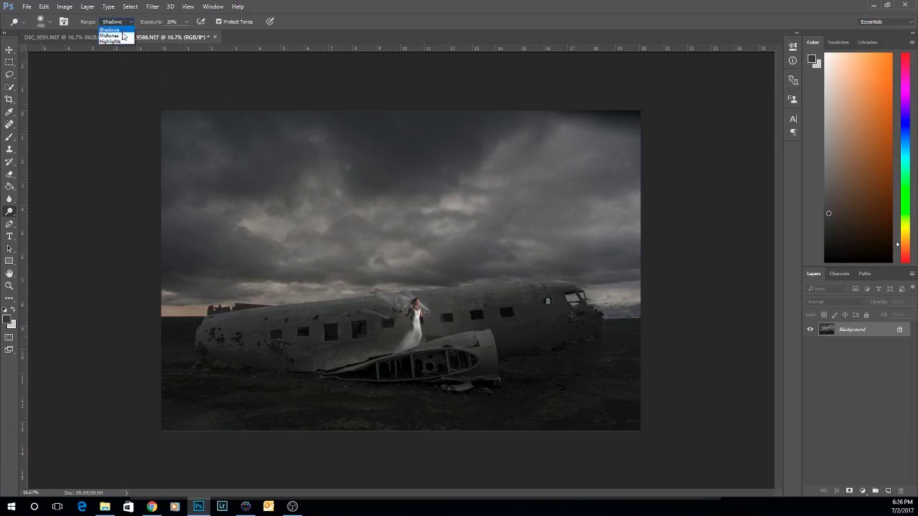
click(123, 35)
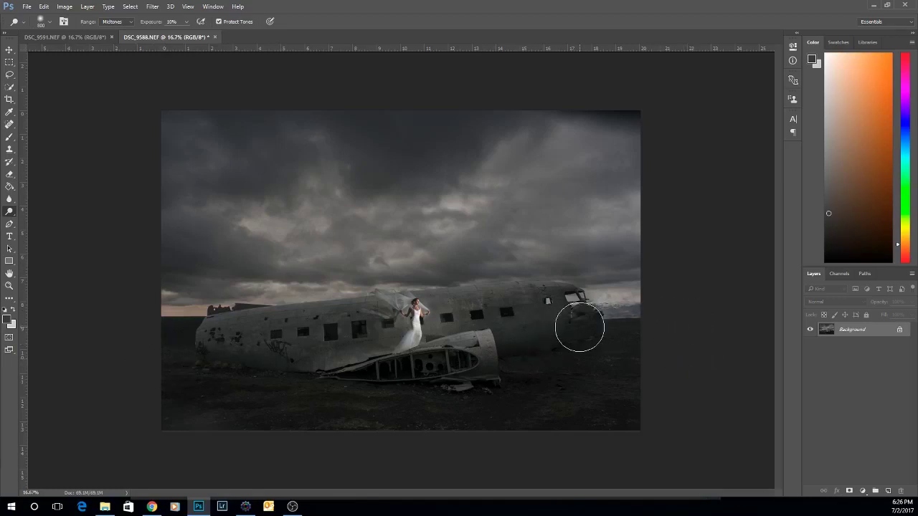
mouse_move(580, 328)
mouse_down()
mouse_move(551, 328)
mouse_move(572, 317)
mouse_up()
Remove the dark hole below the rear windows of the fuselage with the content-aware Spot Healing Brush
click(10, 124)
click(43, 126)
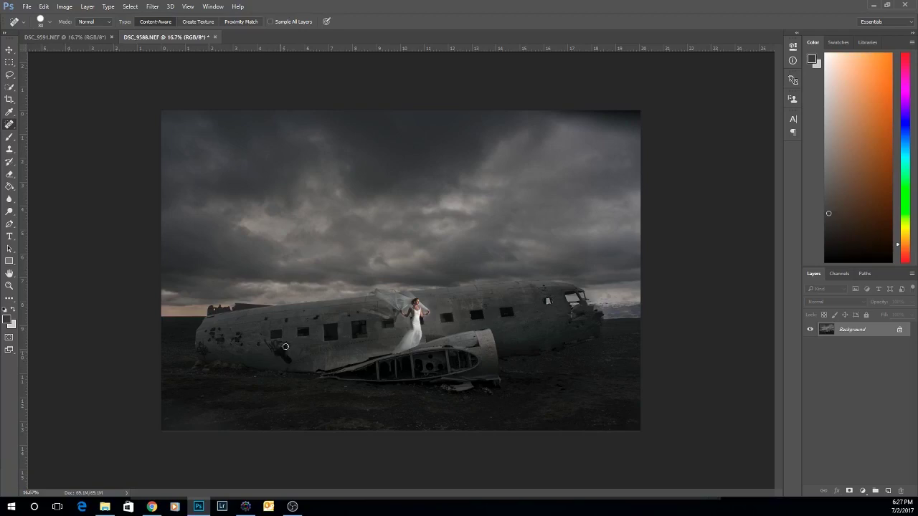
mouse_move(286, 344)
mouse_down()
mouse_move(273, 344)
mouse_move(282, 352)
mouse_up()
key(bracketleft)
key(bracketleft)
Burn the highlights of the dark ground in front of the plane, bringing the Burn brush to size 400
key(ctrl+minus)
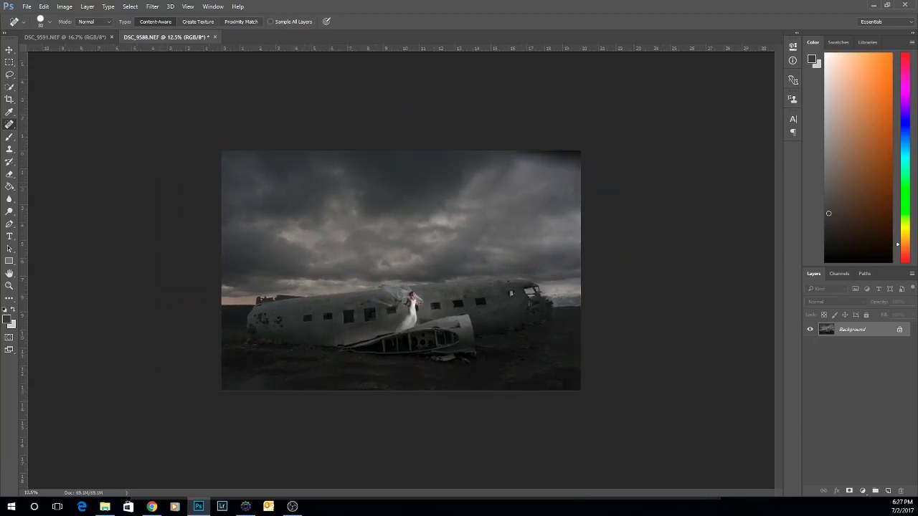
drag(14, 211, 39, 219)
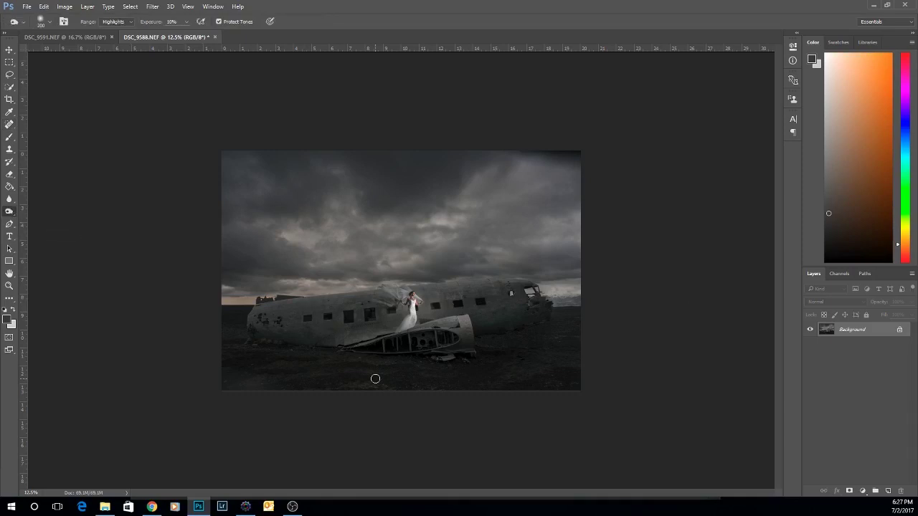
key(bracketright)
key(bracketright)
key(bracketright)
key(bracketright)
key(bracketright)
key(bracketright)
key(bracketright)
key(bracketright)
key(bracketleft)
key(bracketleft)
key(bracketleft)
key(bracketleft)
key(bracketleft)
Set the Burn tool's range to Midtones and darken the ground around the plane with the brush enlarged to size 700
right_click(12, 213)
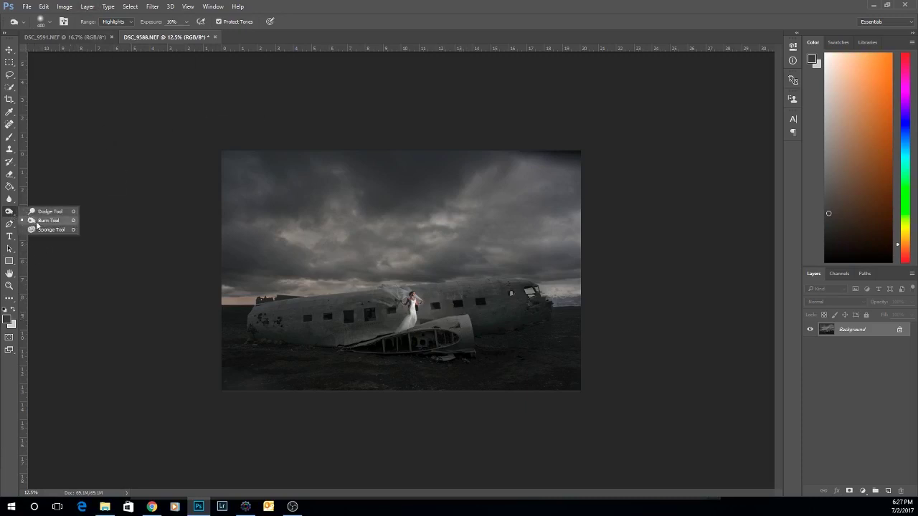
click(48, 212)
click(114, 21)
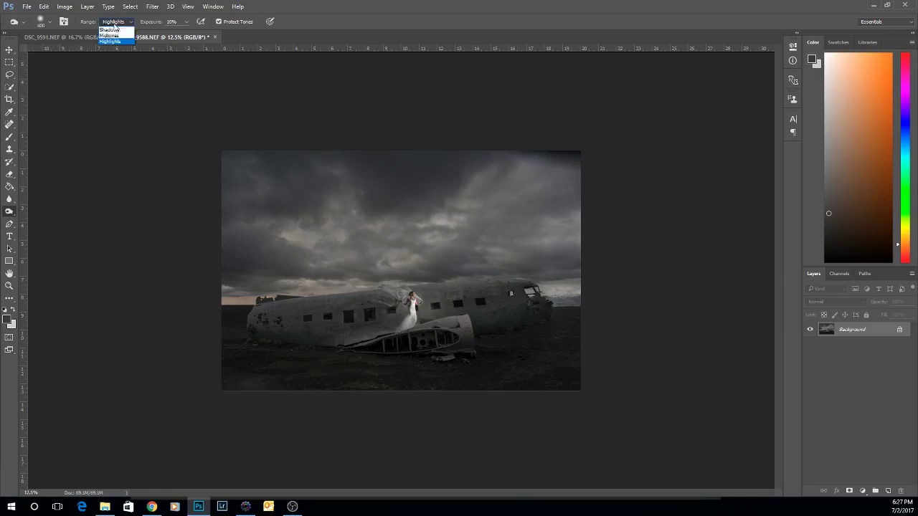
click(110, 35)
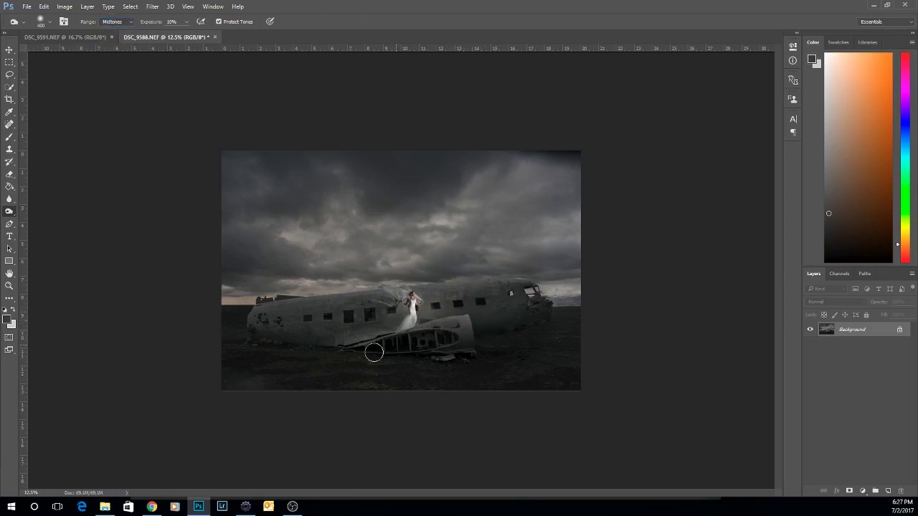
key(bracketleft)
key(bracketleft)
key(bracketright)
key(bracketright)
key(bracketright)
key(bracketright)
key(bracketright)
key(ctrl+minus)
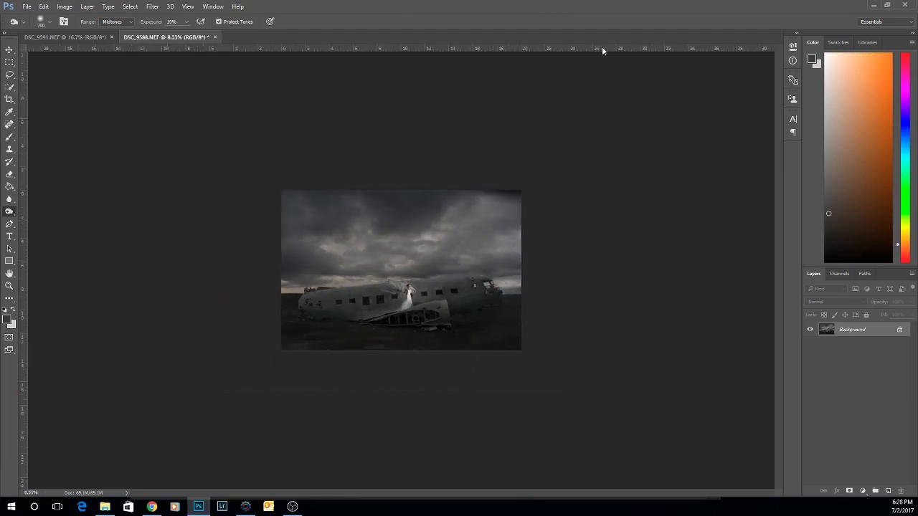
key(ctrl+plus)
key(ctrl+plus)
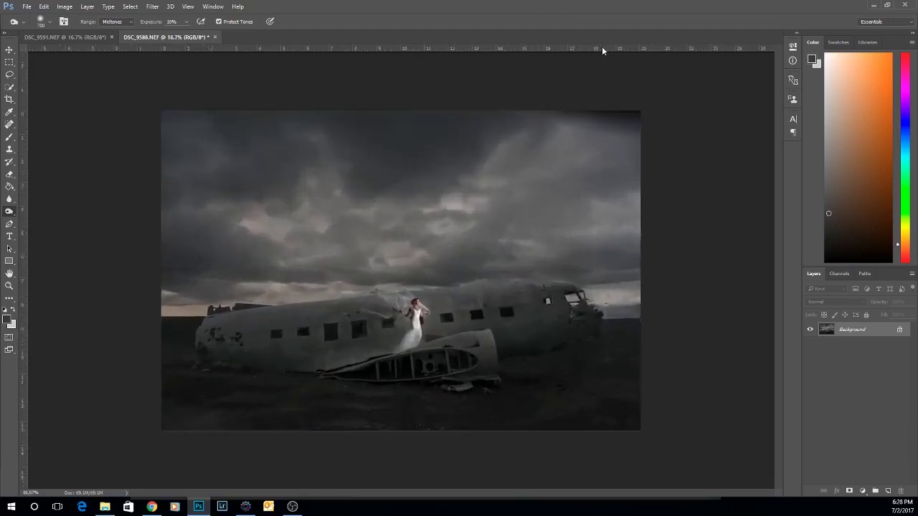
Cover the black patch in the sky's upper-right corner with neighbouring clouds using the Clone Stamp at size 500 and 50% opacity
click(8, 150)
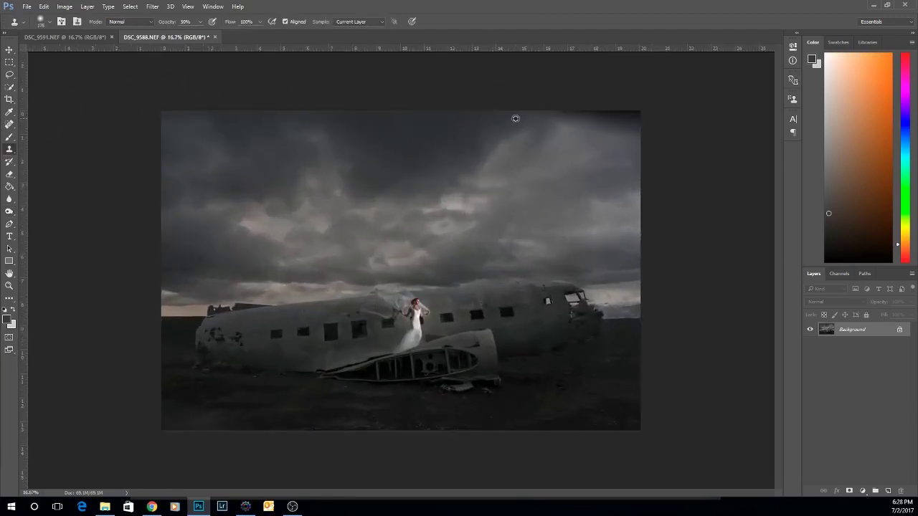
key(bracketright)
key(bracketright)
key(bracketright)
key(bracketright)
key(bracketright)
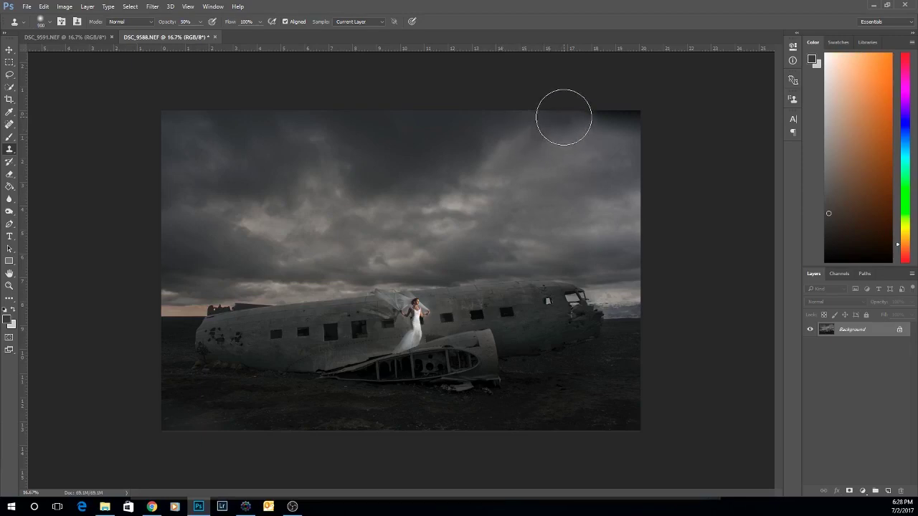
mouse_move(564, 117)
mouse_down()
mouse_move(642, 120)
mouse_move(576, 125)
mouse_up()
alt+click(567, 119)
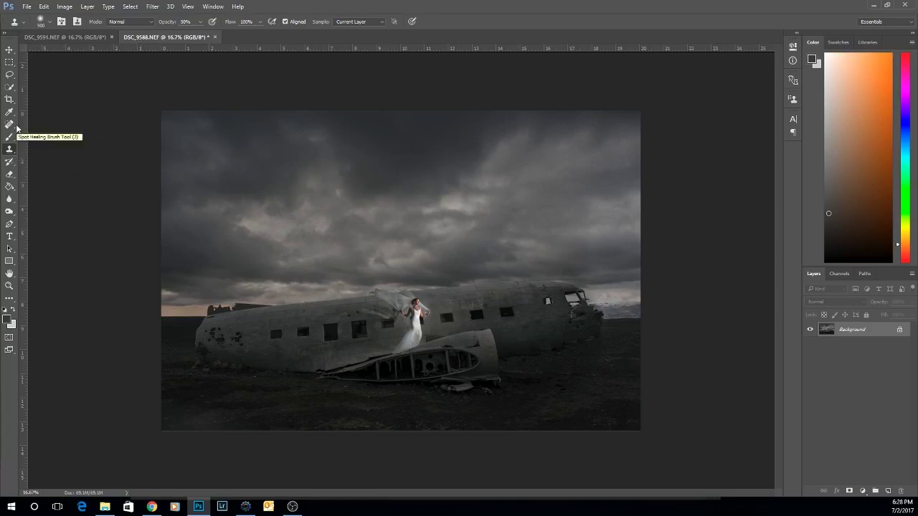
key(ctrl+minus)
key(ctrl+minus)
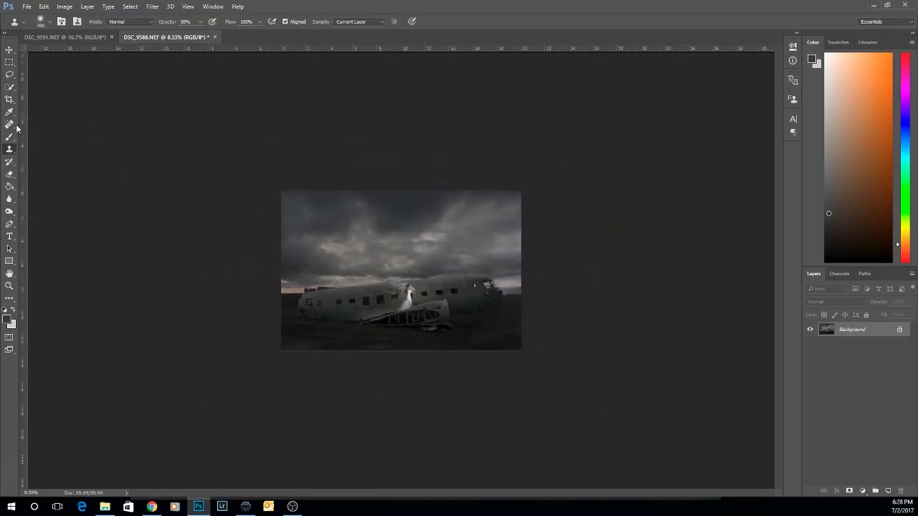
key(ctrl+plus)
key(ctrl+plus)
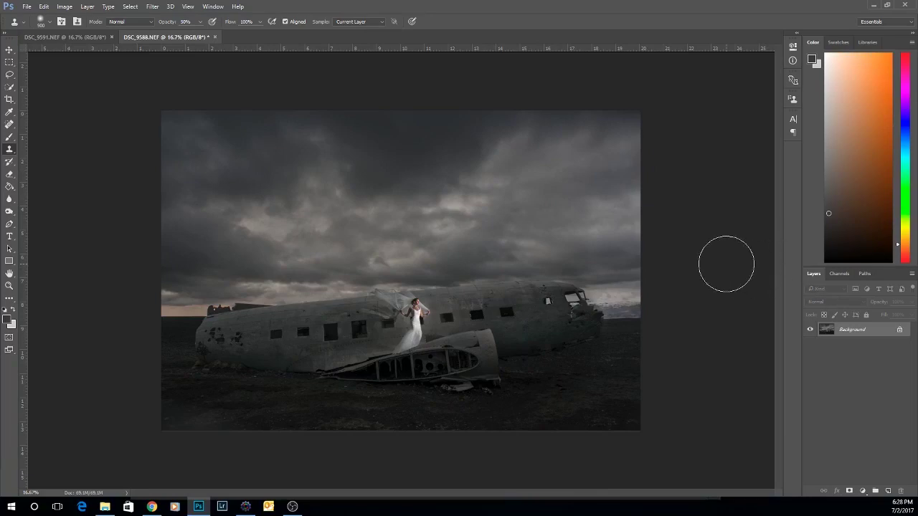
Duplicate the Background layer and open the copy in the Topaz ReStyle filter
key(ctrl+j)
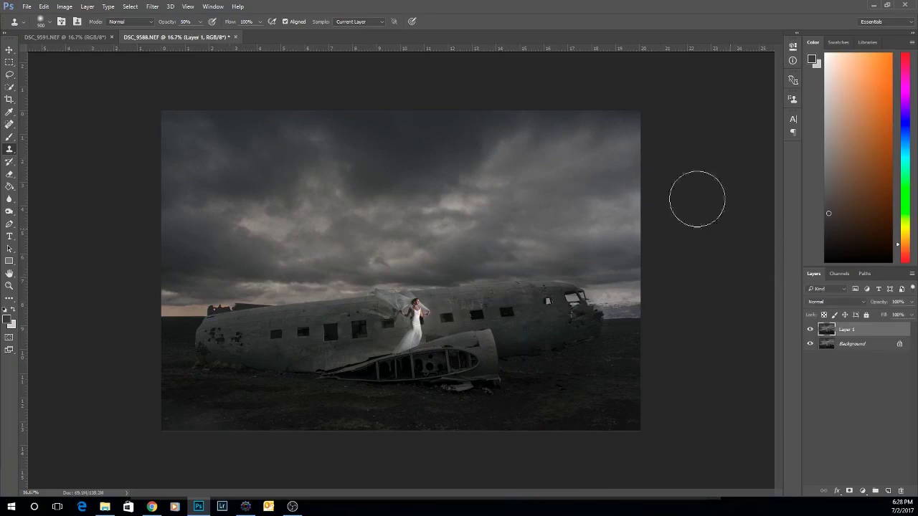
click(153, 8)
mouse_move(204, 281)
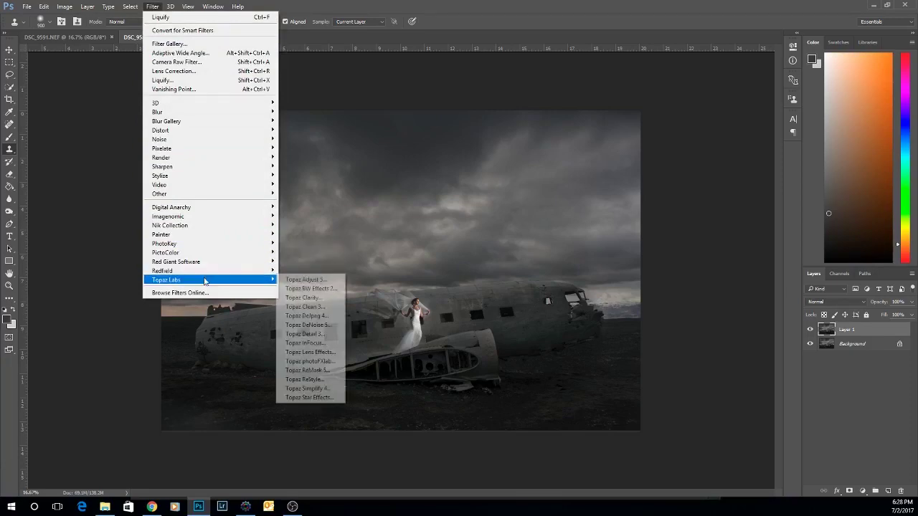
click(320, 380)
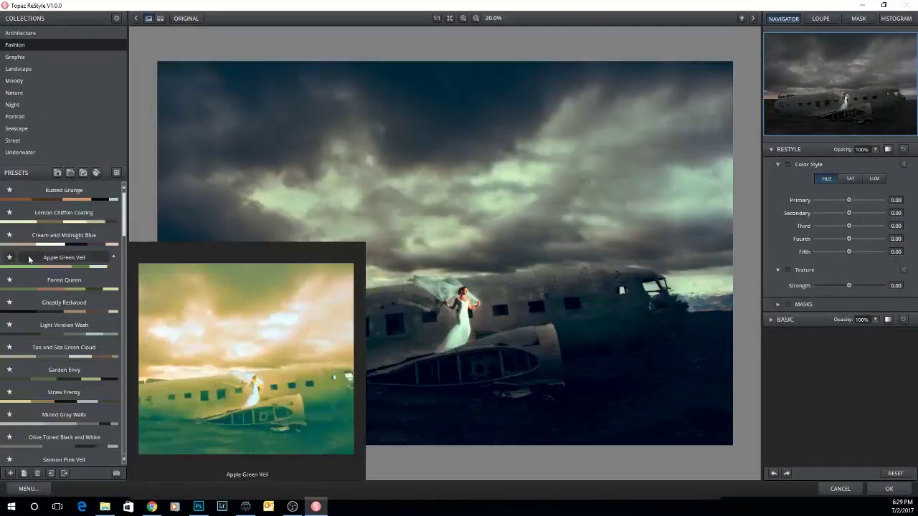
Try the Ghostly Redwood and Light Viridian Wash presets from the Fashion collection on the photo
mouse_move(87, 258)
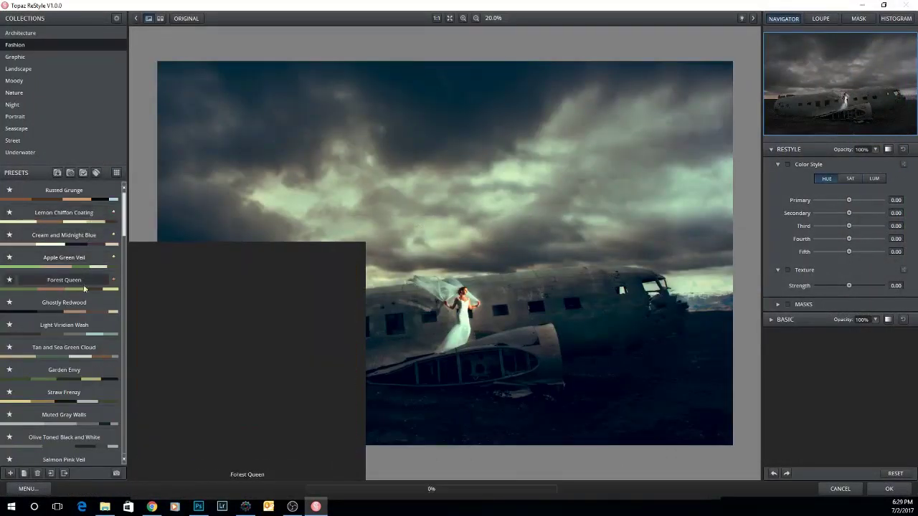
click(86, 309)
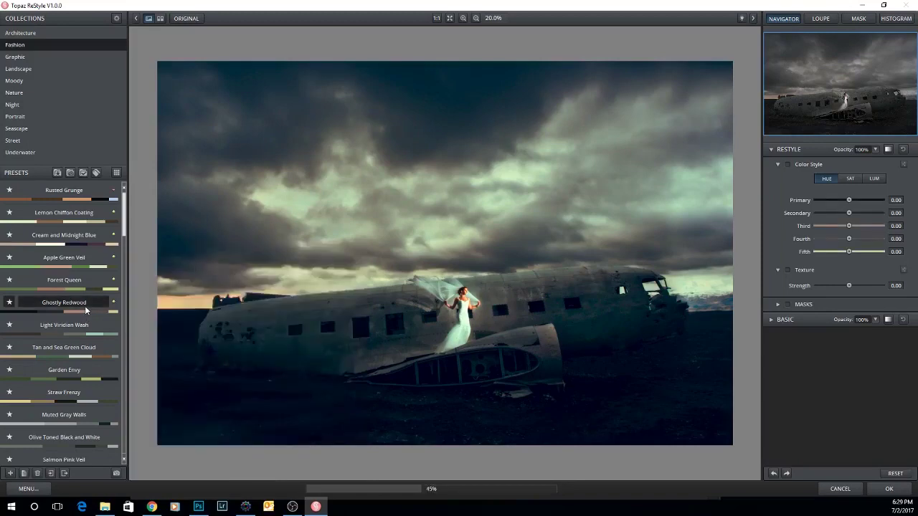
scroll(84, 304, down, 1)
mouse_move(81, 300)
scroll(81, 298, down, 1)
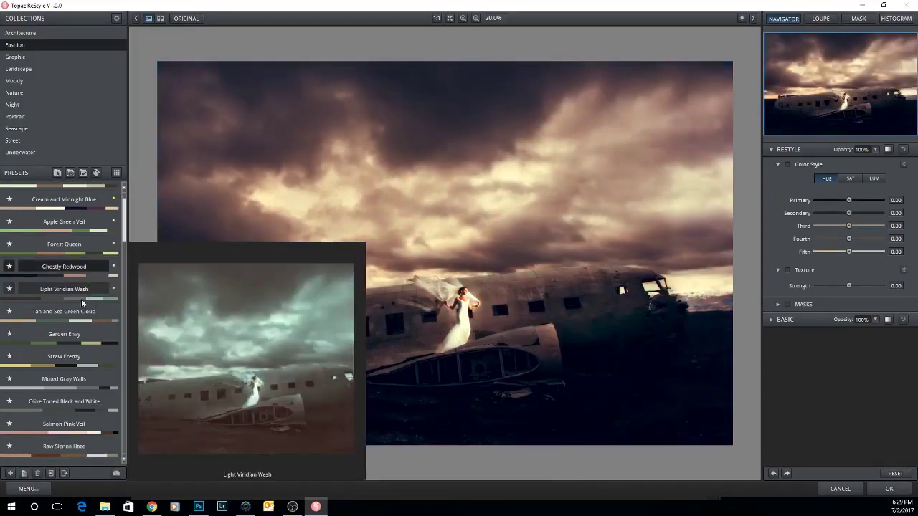
click(78, 290)
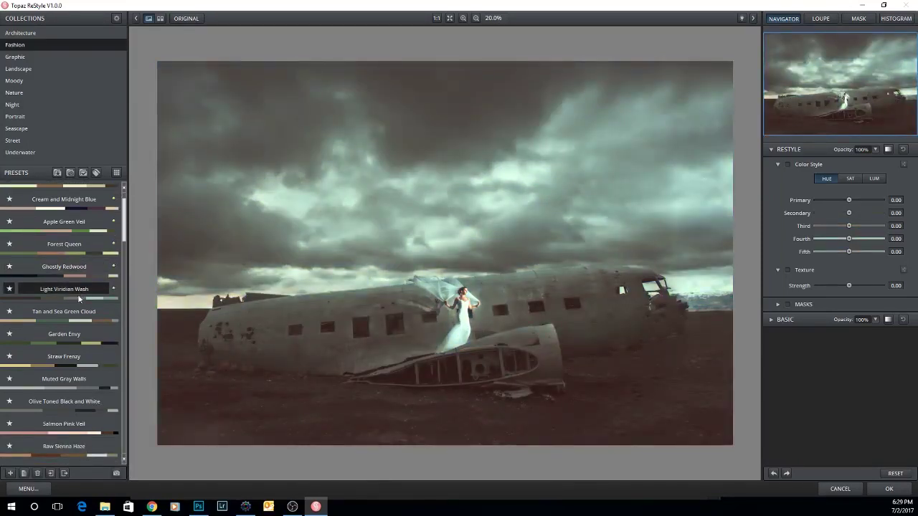
Try the Olive Toned Black and White preset and preview further Fashion presets down to Matte Black and White
mouse_move(81, 352)
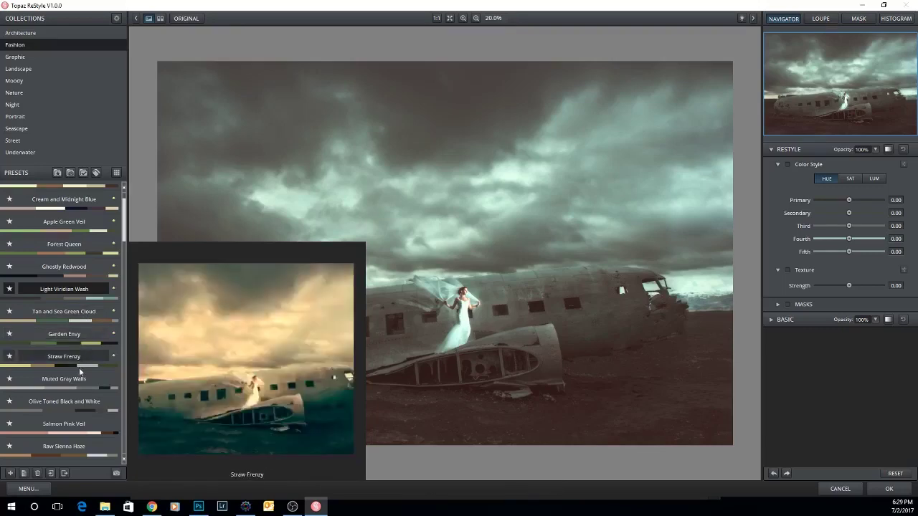
mouse_move(81, 379)
click(75, 401)
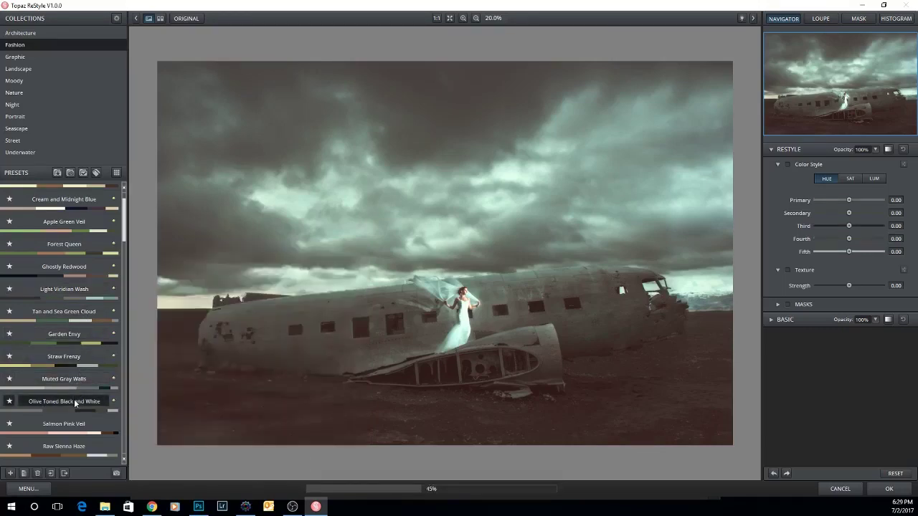
scroll(75, 402, down, 1)
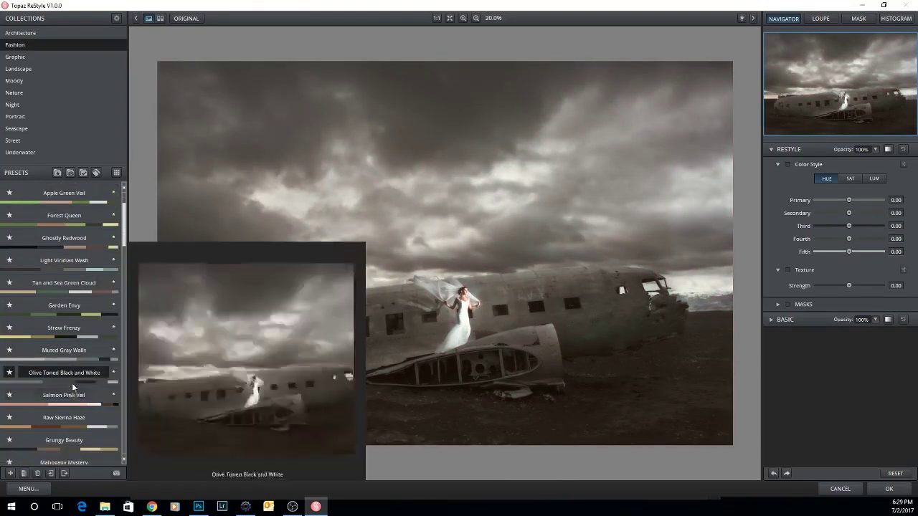
mouse_move(79, 357)
scroll(77, 372, down, 2)
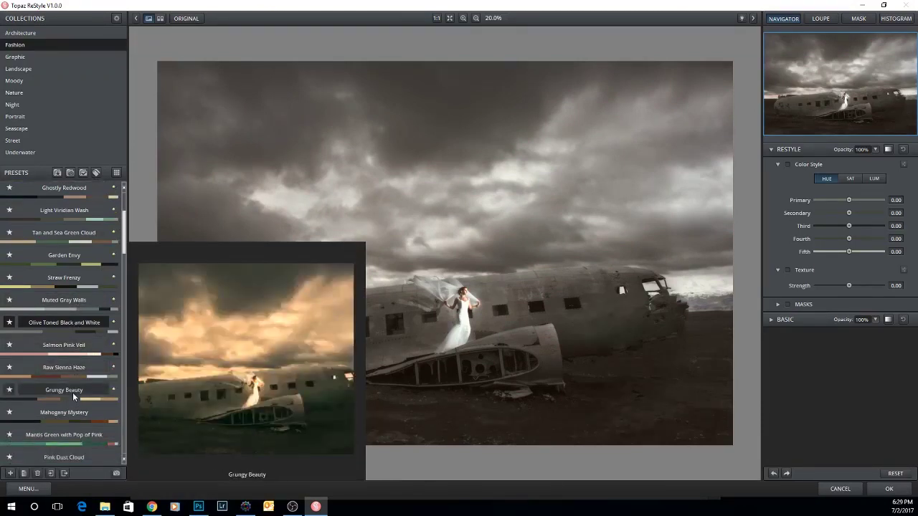
scroll(73, 407, down, 2)
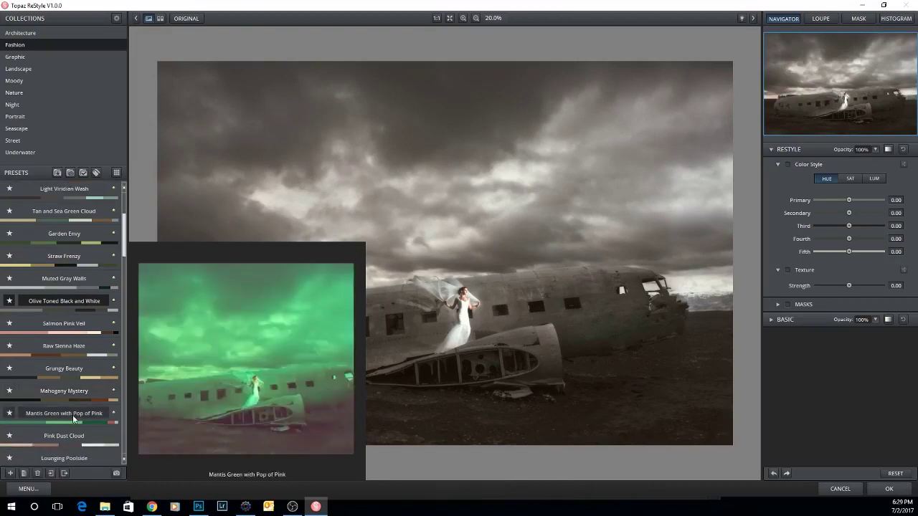
scroll(72, 427, down, 3)
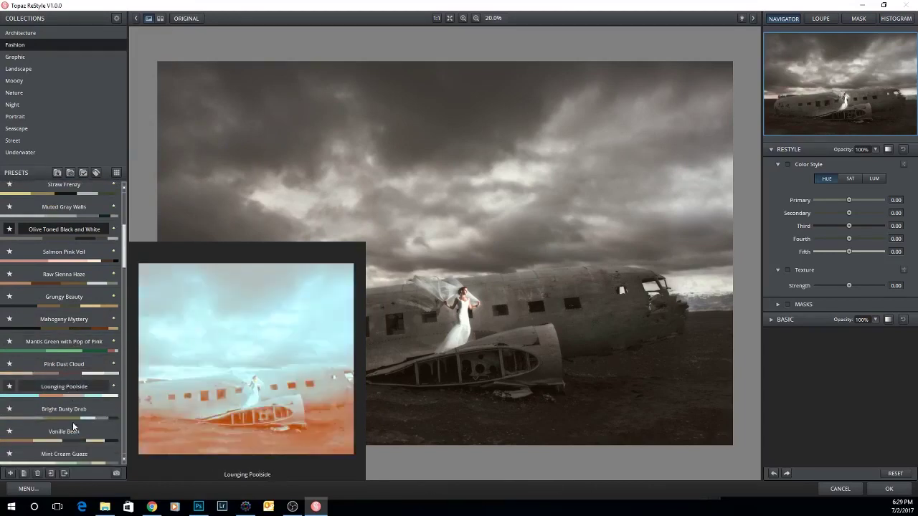
scroll(72, 428, down, 4)
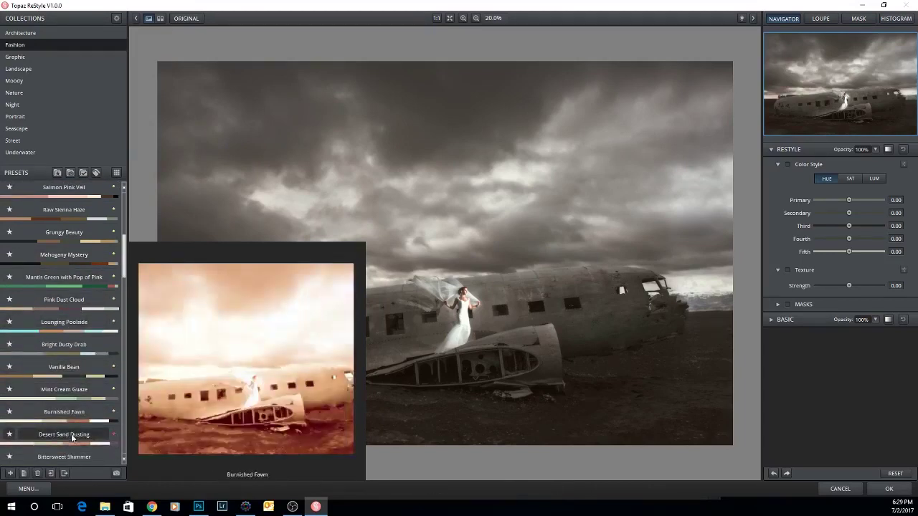
scroll(75, 431, down, 1)
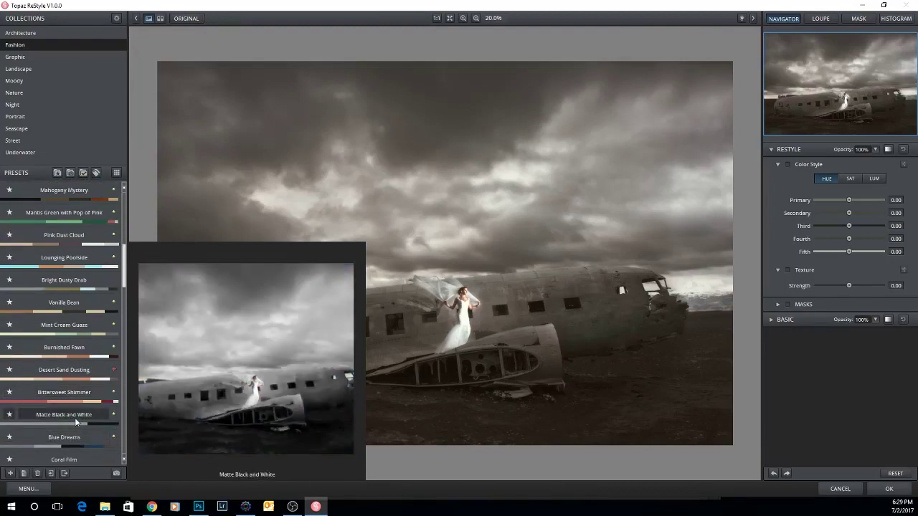
Try the Matte Black and White preset with hue at Primary -0.36, Secondary -0.25, Third -0.56, Fourth -0.12 and texture strength at -0.12
click(76, 422)
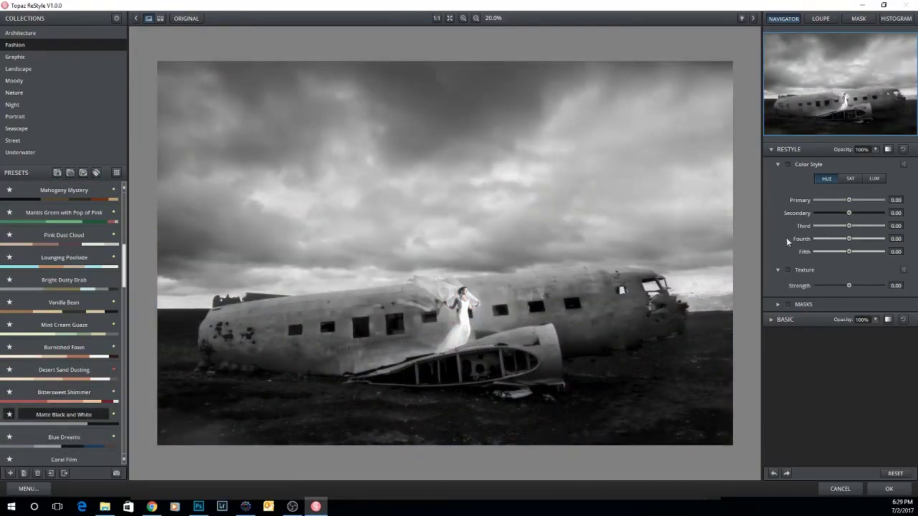
drag(842, 213, 846, 239)
drag(850, 286, 847, 286)
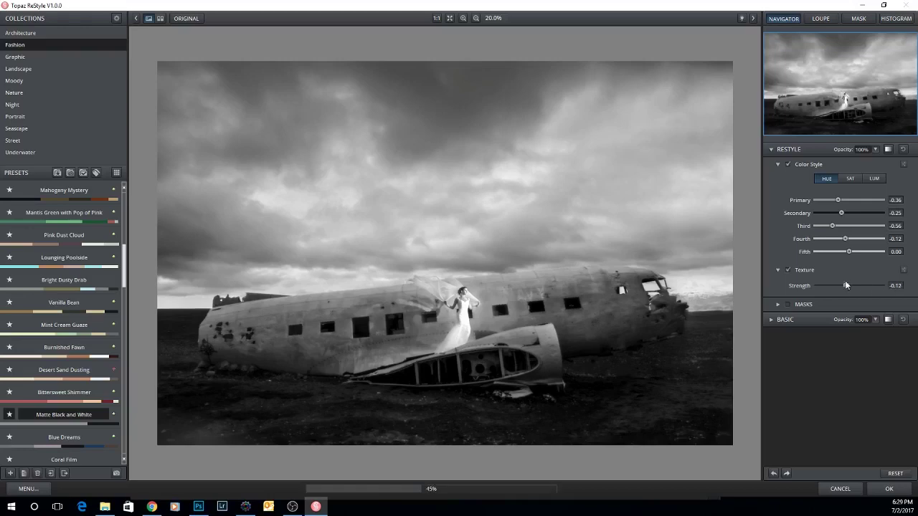
mouse_move(849, 253)
mouse_down()
mouse_move(833, 254)
mouse_move(848, 253)
mouse_up()
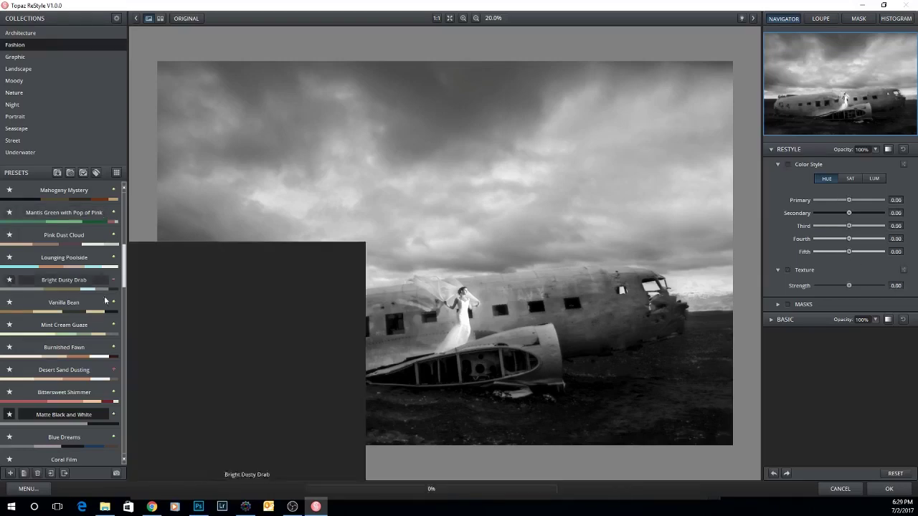
Try the Cerulean Coat preset from the Fashion collection on the photo
scroll(72, 365, down, 2)
scroll(70, 395, down, 1)
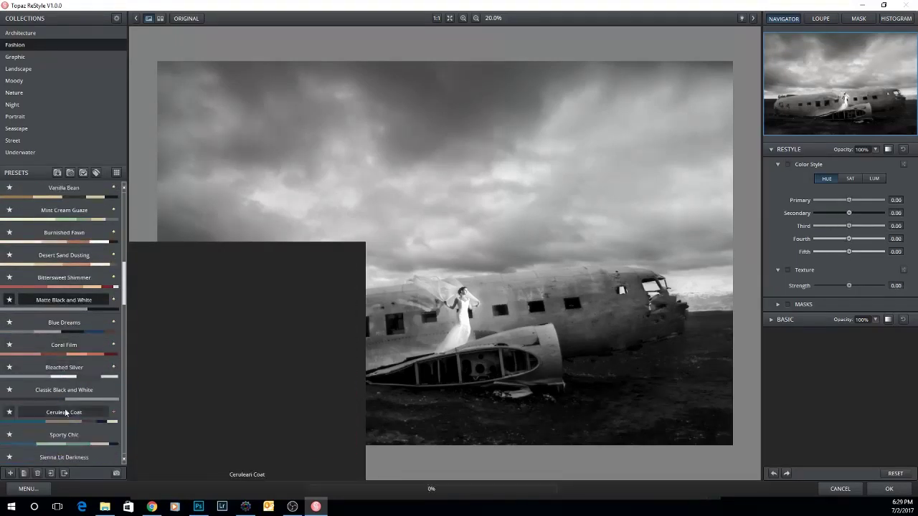
scroll(70, 418, down, 1)
click(71, 390)
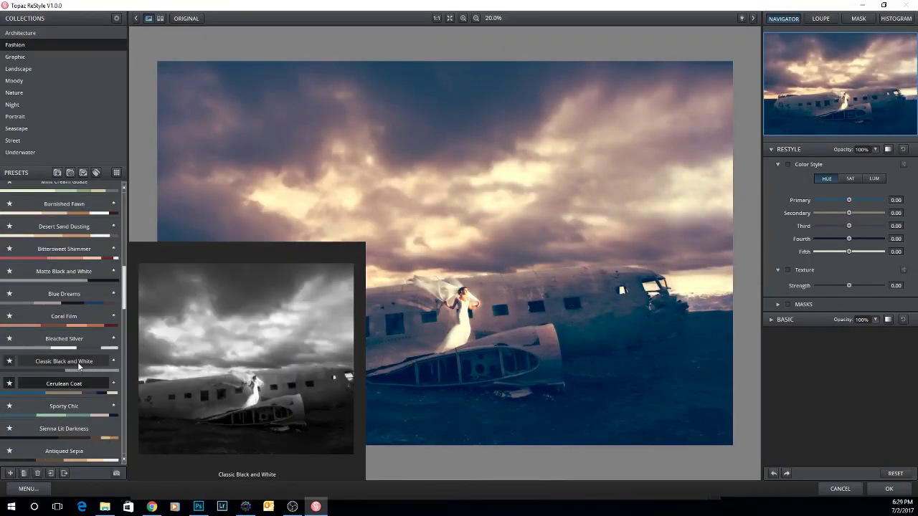
Apply the Classic Black and White preset with luminance at Primary -0.80, Secondary -1.00, Third -1.00, Fourth -0.55 and Fifth -0.45
click(79, 366)
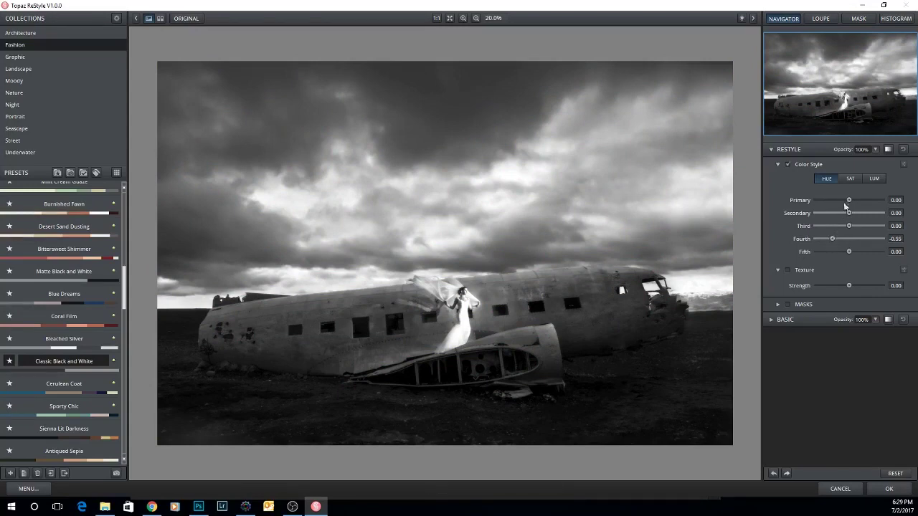
click(874, 179)
mouse_move(849, 213)
mouse_down()
mouse_move(816, 213)
mouse_move(835, 213)
mouse_up()
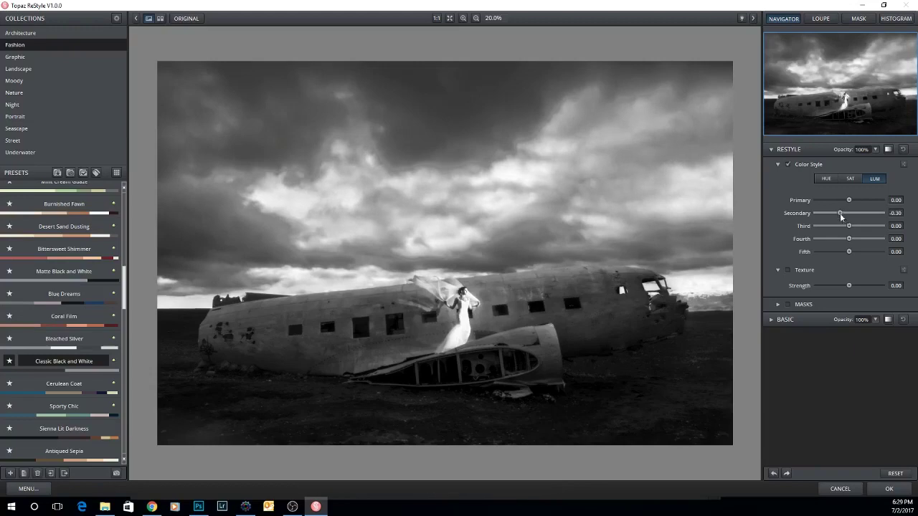
drag(850, 226, 835, 251)
drag(850, 200, 813, 211)
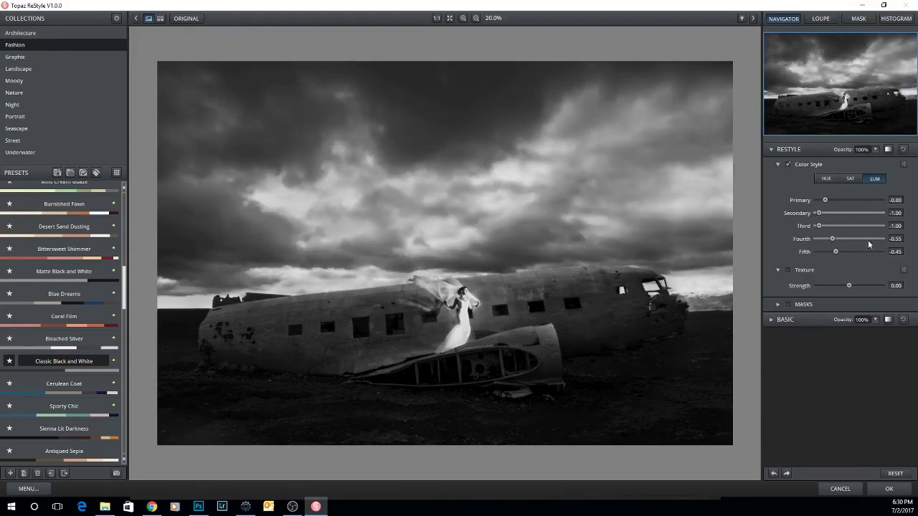
Raise the texture strength slightly, apply the ReStyle effect, and lower Layer 1's opacity to 30%
mouse_move(850, 288)
mouse_down()
mouse_move(820, 286)
mouse_move(855, 286)
mouse_up()
click(888, 490)
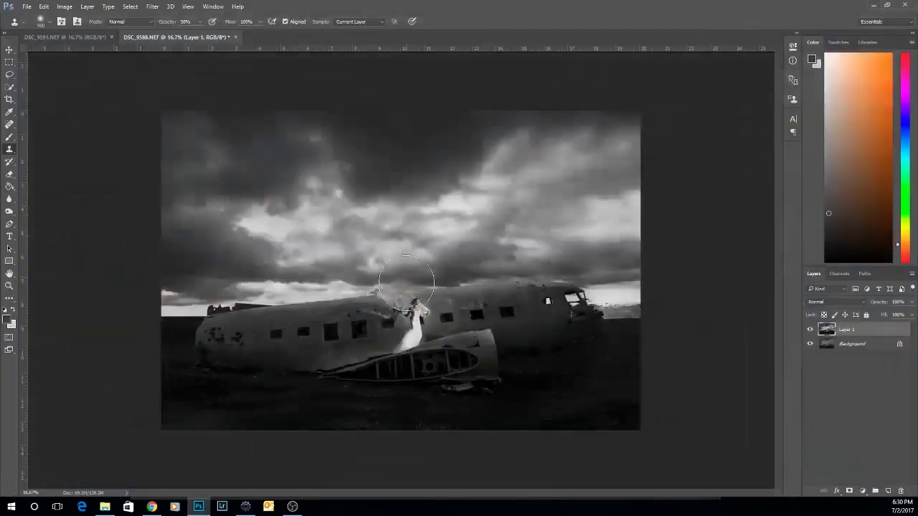
click(911, 302)
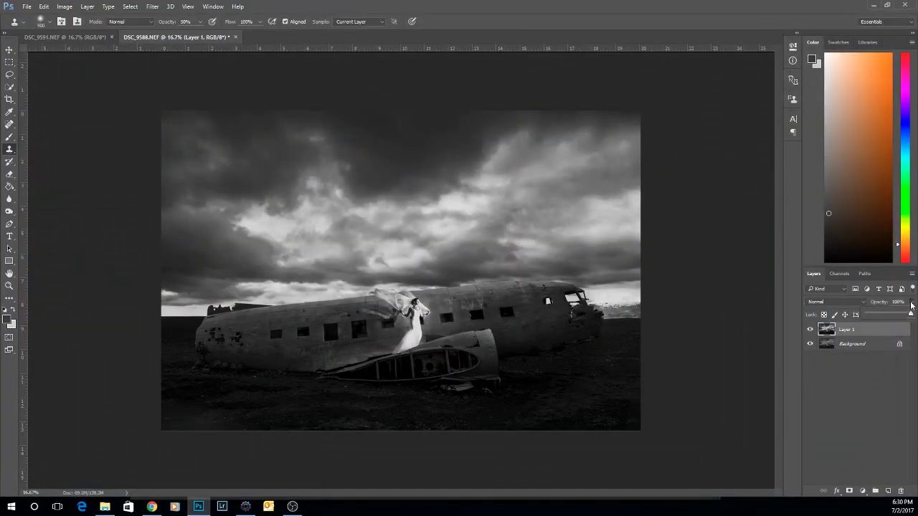
drag(911, 313, 880, 315)
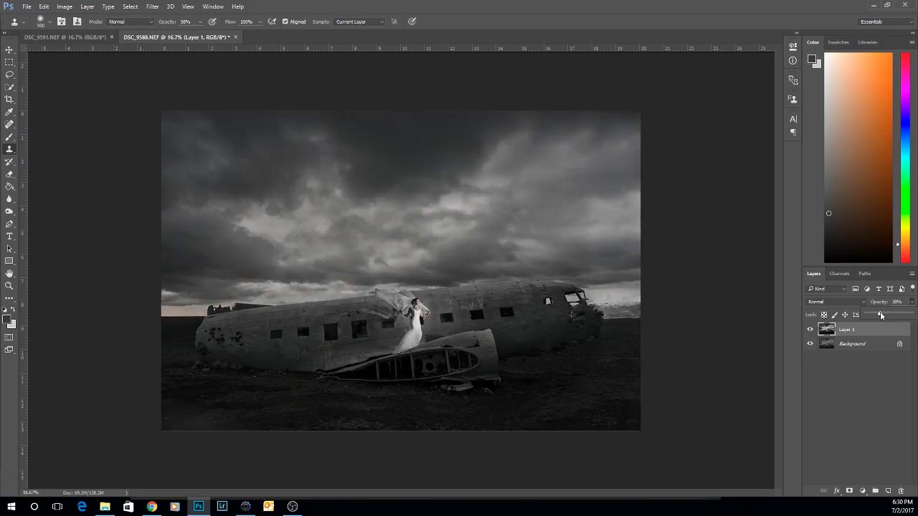
Compare the photo with and without the ReStyle effect on Layer 1
click(810, 329)
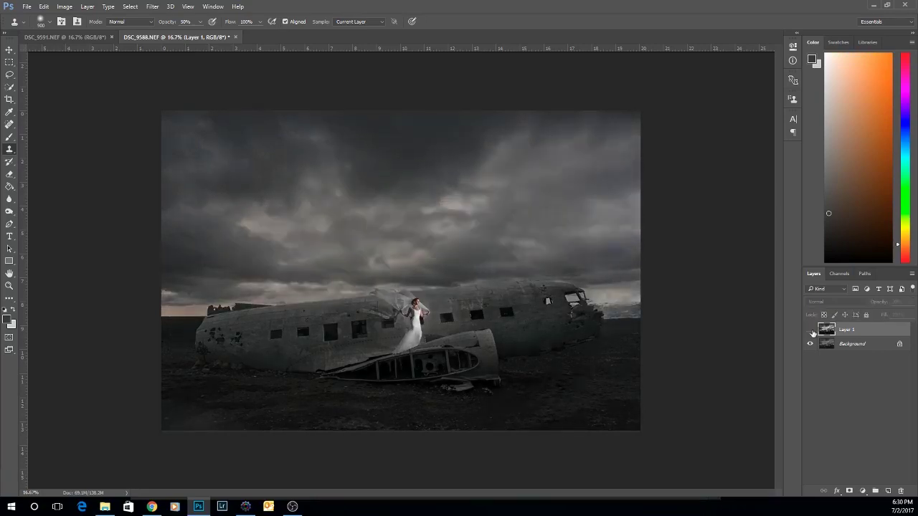
click(811, 330)
click(811, 330)
click(811, 330)
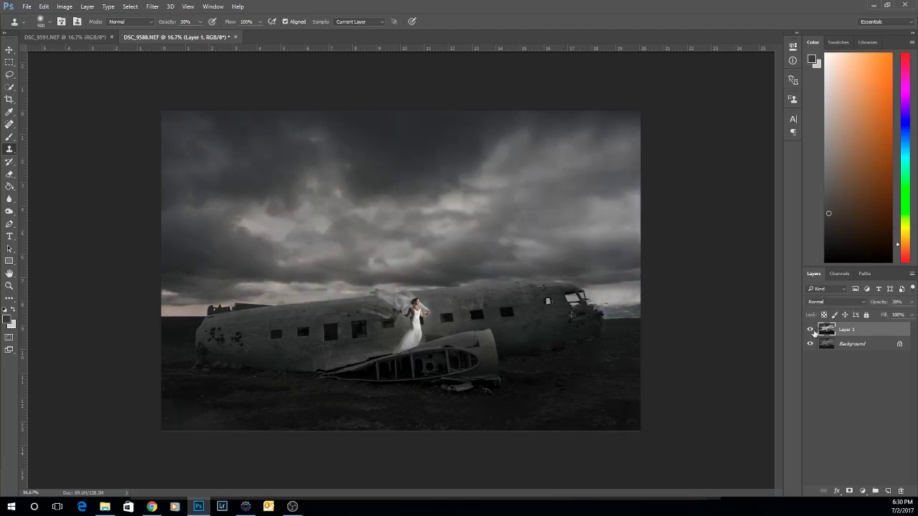
click(811, 330)
click(811, 329)
click(810, 330)
click(811, 330)
click(811, 330)
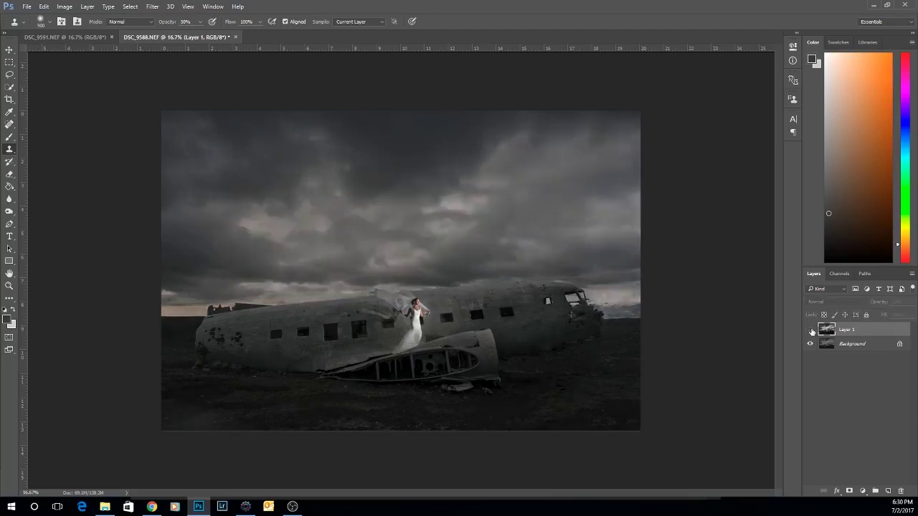
click(810, 330)
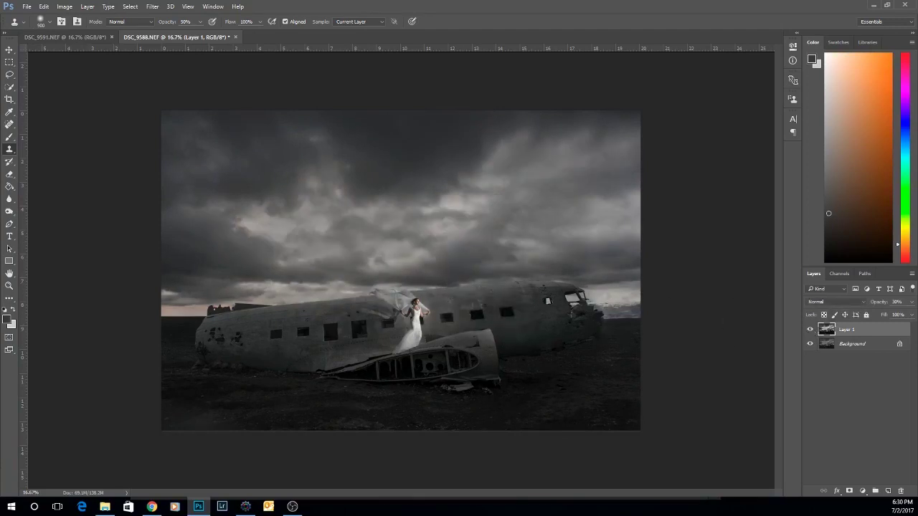
click(810, 331)
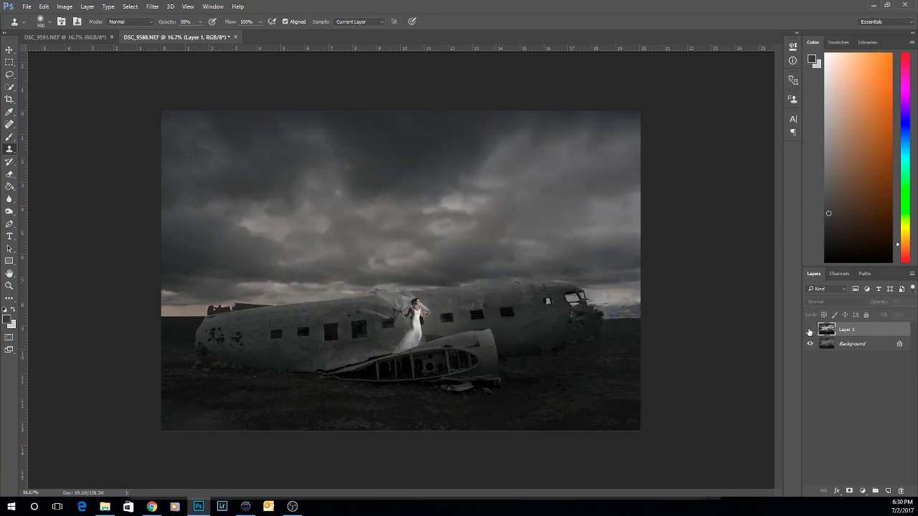
click(810, 331)
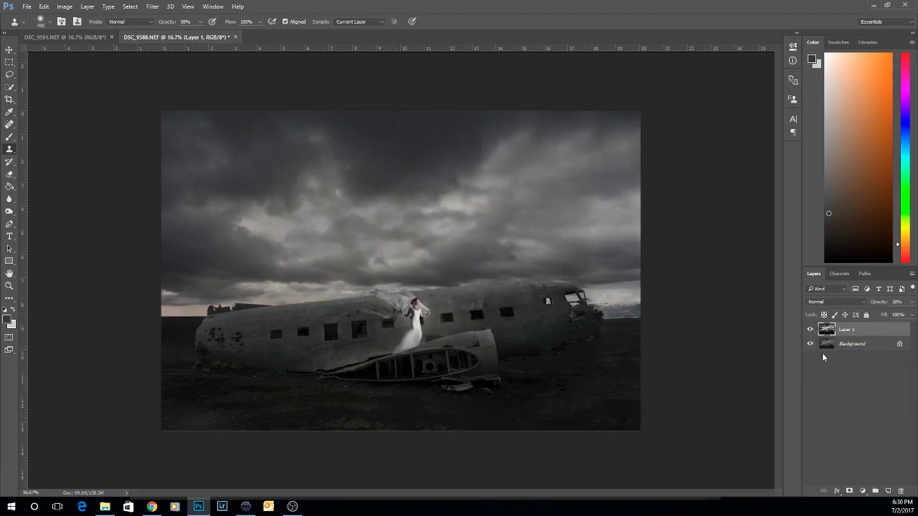
Flatten the ReStyle layer into the Background
click(844, 346)
right_click(845, 346)
click(847, 450)
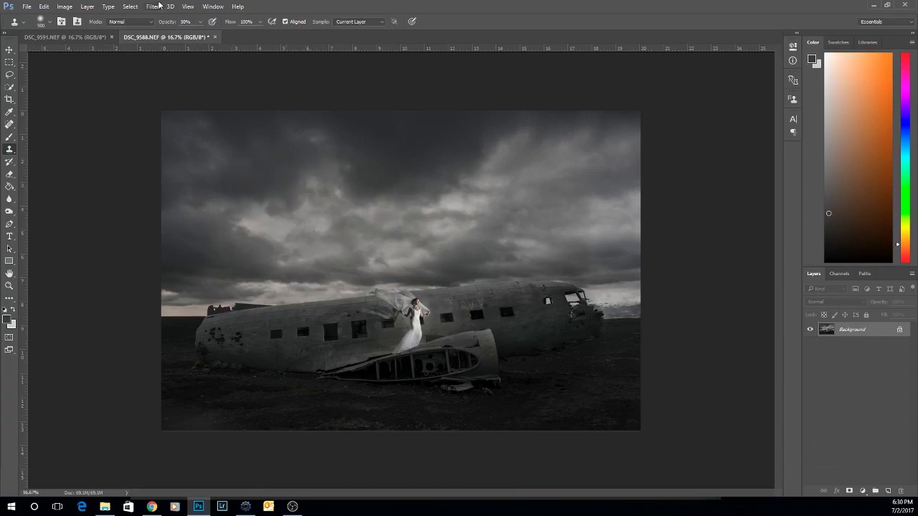
Apply the Tonal Contrast filter from Nik Color Efex Pro 4 and set its layer's opacity to 50%
click(152, 7)
mouse_move(208, 227)
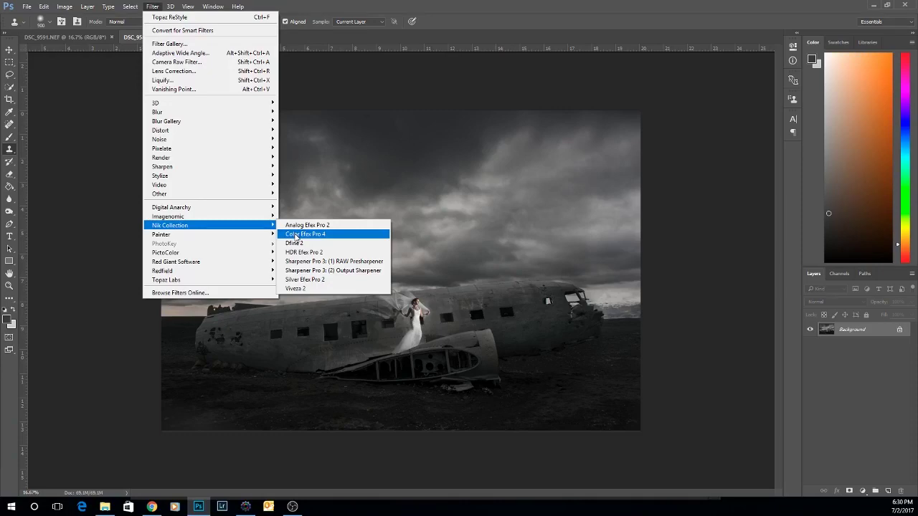
click(295, 235)
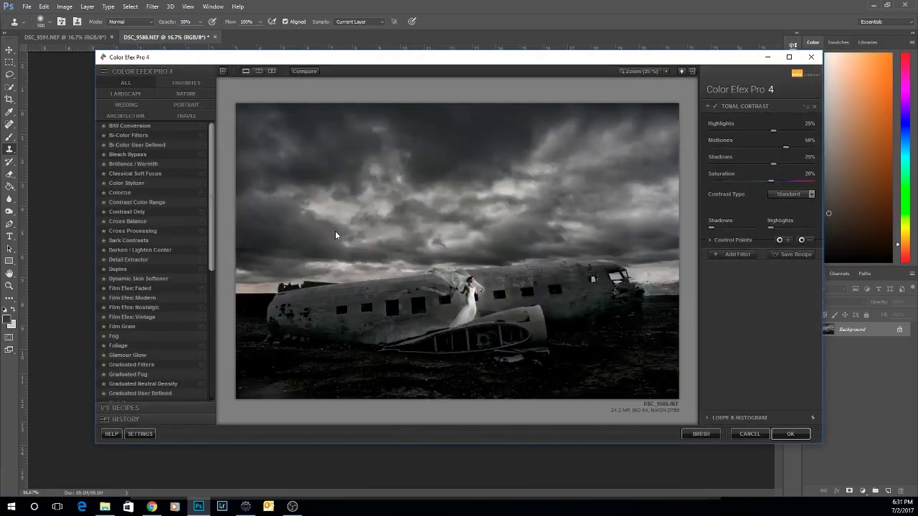
drag(212, 152, 212, 295)
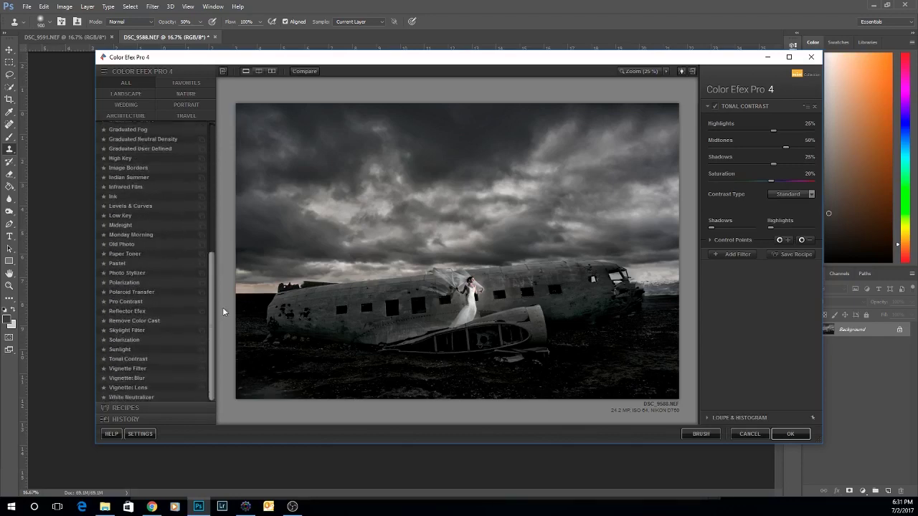
click(135, 361)
click(782, 435)
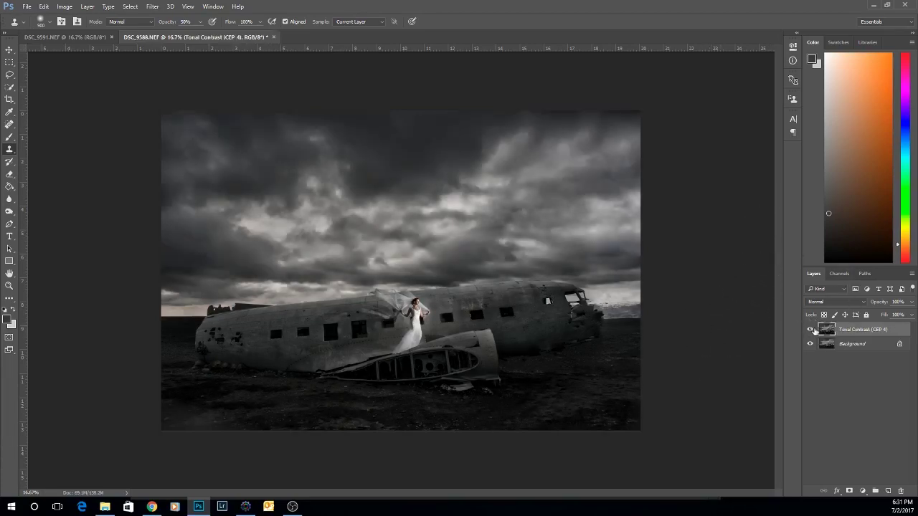
click(912, 302)
drag(912, 317, 894, 316)
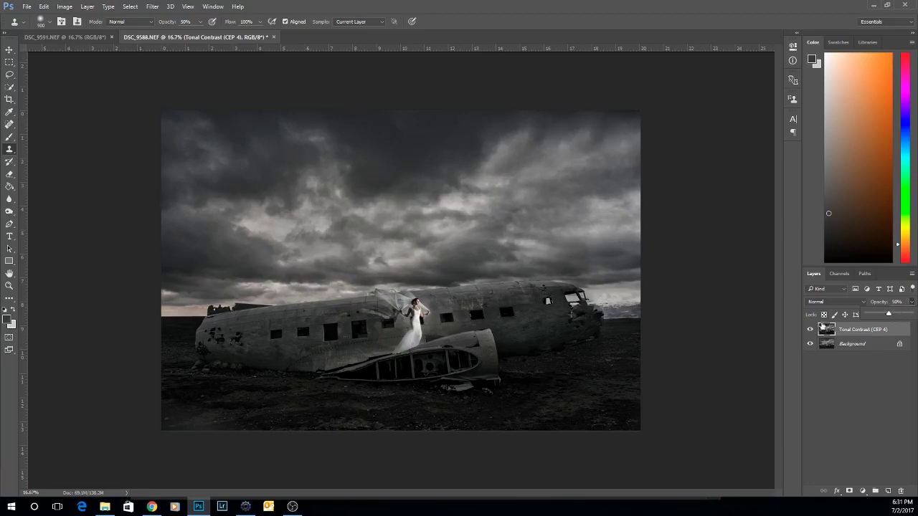
Compare the photo with and without the Tonal Contrast layer, and flatten the image
click(810, 329)
click(811, 329)
click(811, 329)
click(811, 329)
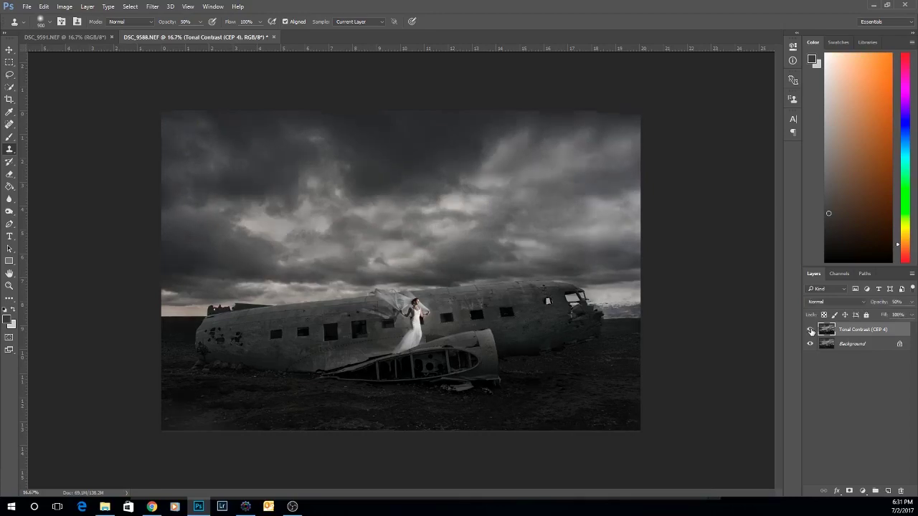
click(811, 330)
click(811, 329)
click(810, 329)
click(810, 329)
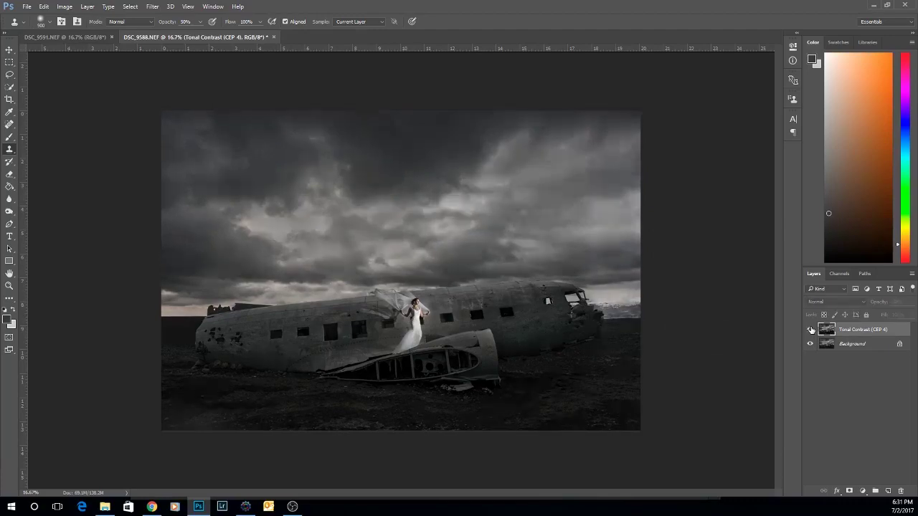
right_click(828, 339)
click(835, 448)
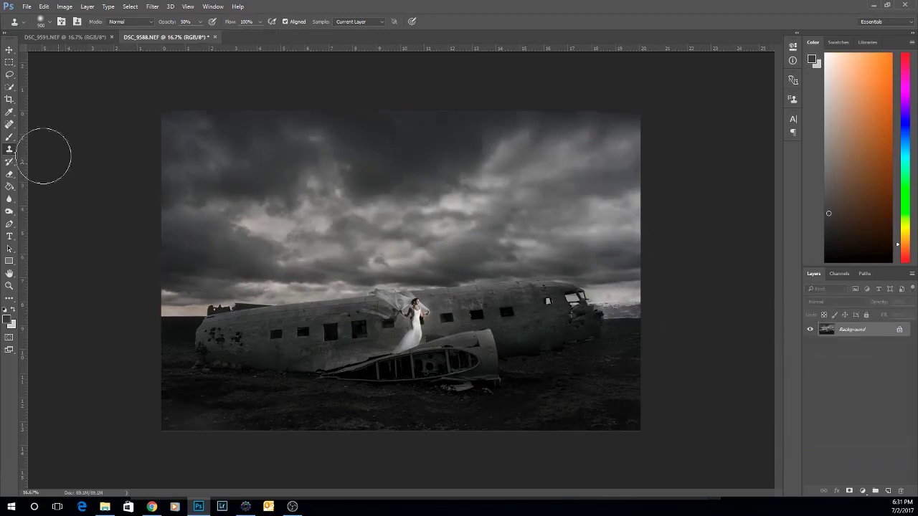
Clone-stamp the edge where the plane's nose meets the horizon, using a size 40 brush at 100% opacity
key(ctrl+plus)
key(ctrl+plus)
key(ctrl+plus)
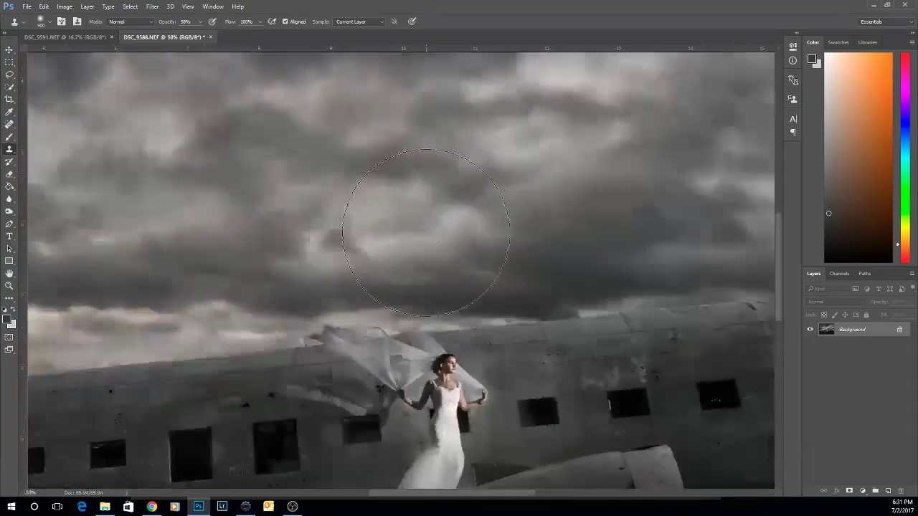
scroll(430, 286, right, 6)
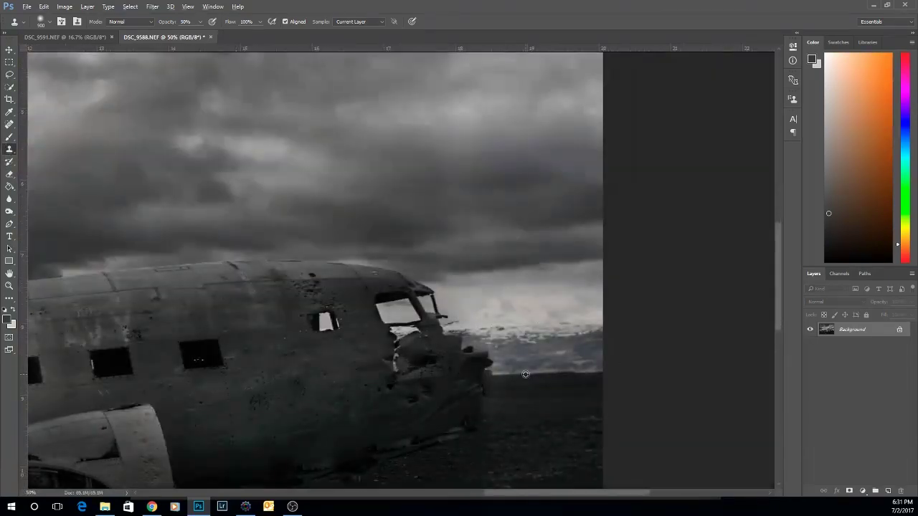
key(bracketleft)
key(bracketleft)
key(bracketleft)
key(bracketleft)
key(bracketleft)
key(bracketleft)
key(bracketleft)
key(bracketleft)
key(bracketleft)
key(bracketleft)
key(bracketleft)
key(bracketleft)
key(bracketleft)
key(bracketleft)
key(bracketleft)
key(bracketleft)
key(bracketleft)
key(0)
mouse_move(499, 376)
mouse_down()
mouse_move(493, 383)
mouse_move(494, 352)
mouse_move(482, 349)
mouse_up()
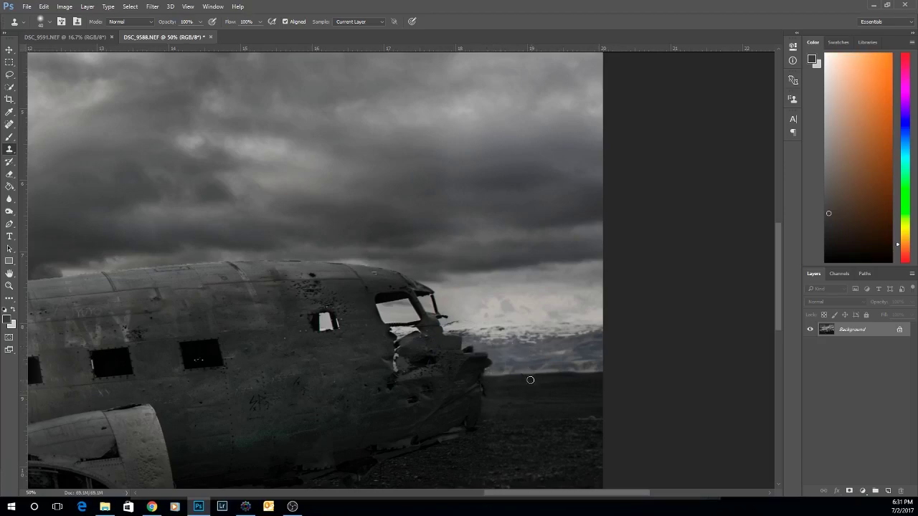
key(ctrl+minus)
key(ctrl+minus)
key(ctrl+minus)
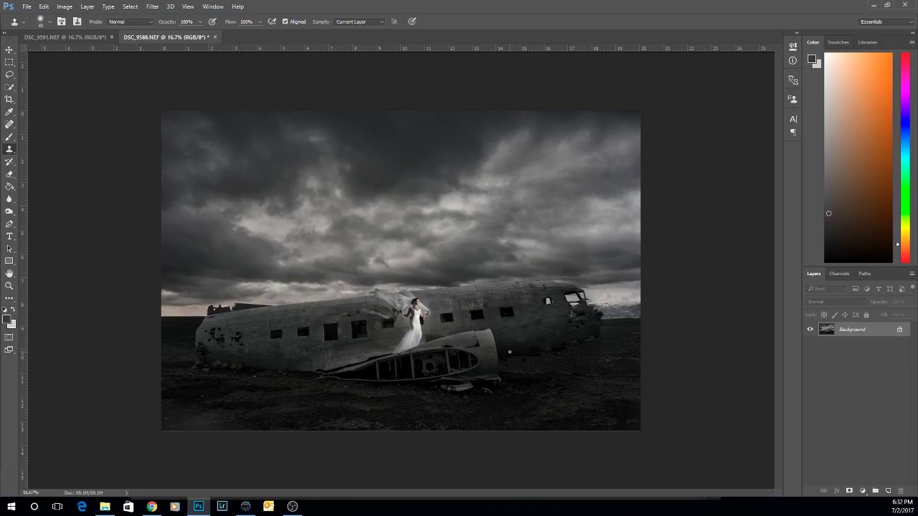
Save the finished photo as the JPEG DSC_9588 in the favs folder of 2017 - 05.11 Iceland
click(26, 6)
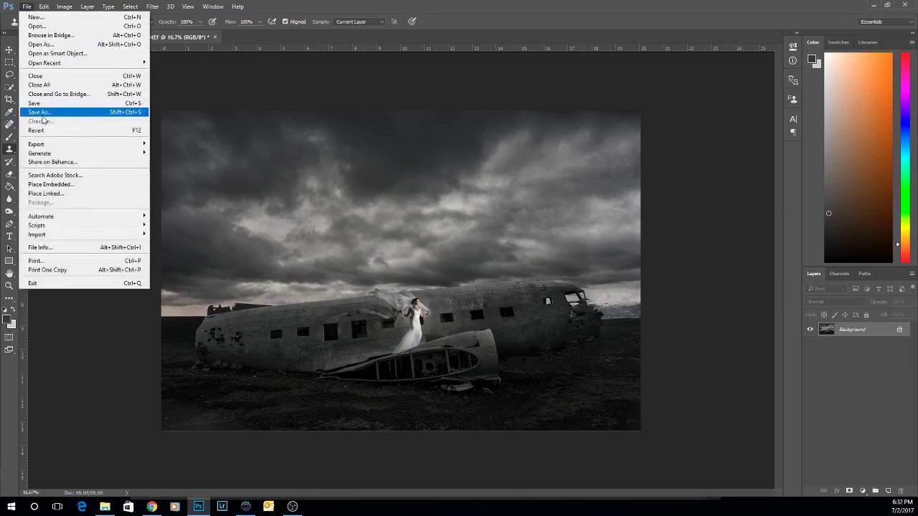
click(42, 111)
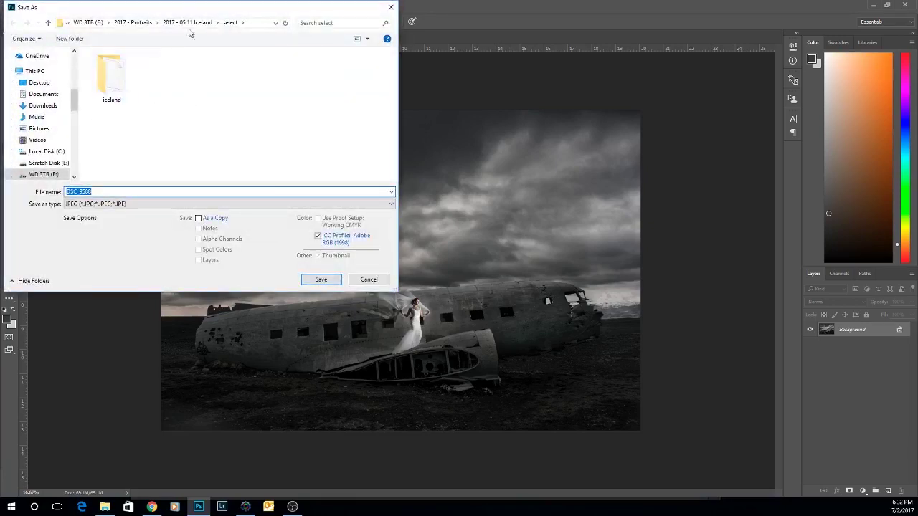
click(190, 24)
double_click(164, 71)
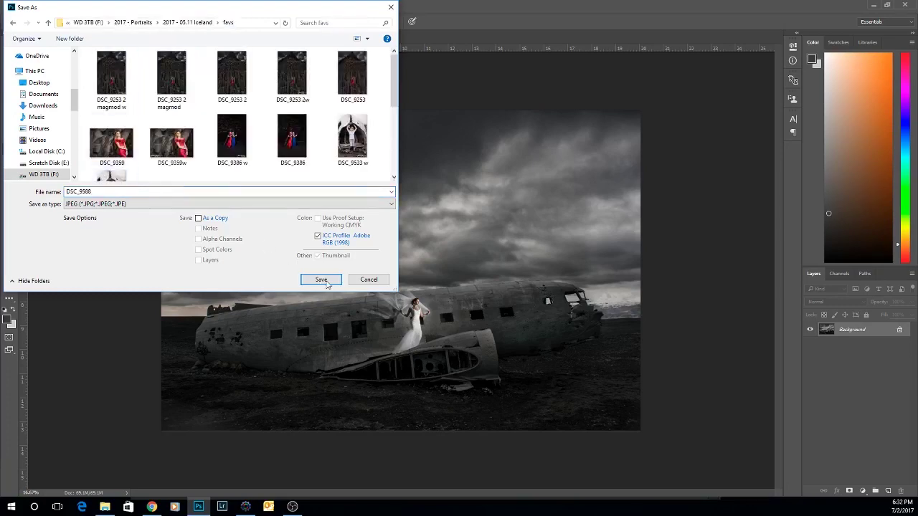
click(320, 279)
click(513, 137)
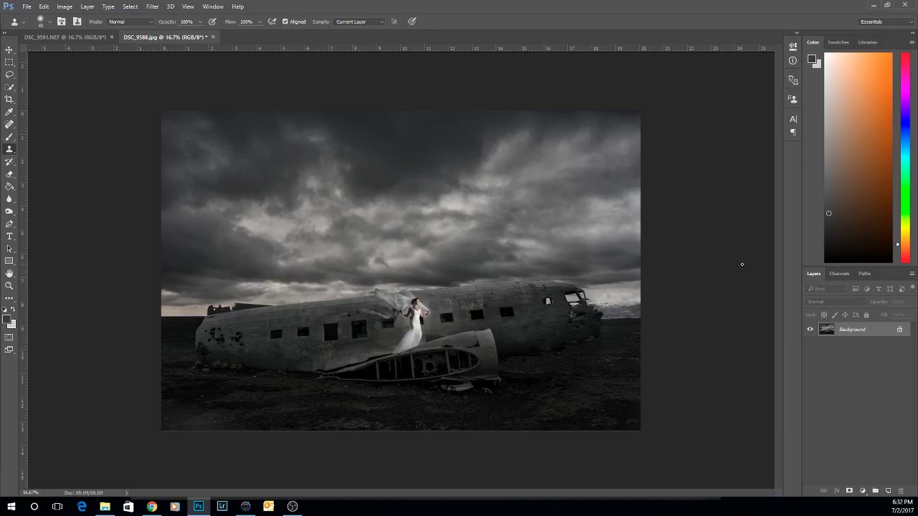
Close both open documents, DSC_9588.jpg and DSC_9591.NEF
click(213, 38)
click(477, 192)
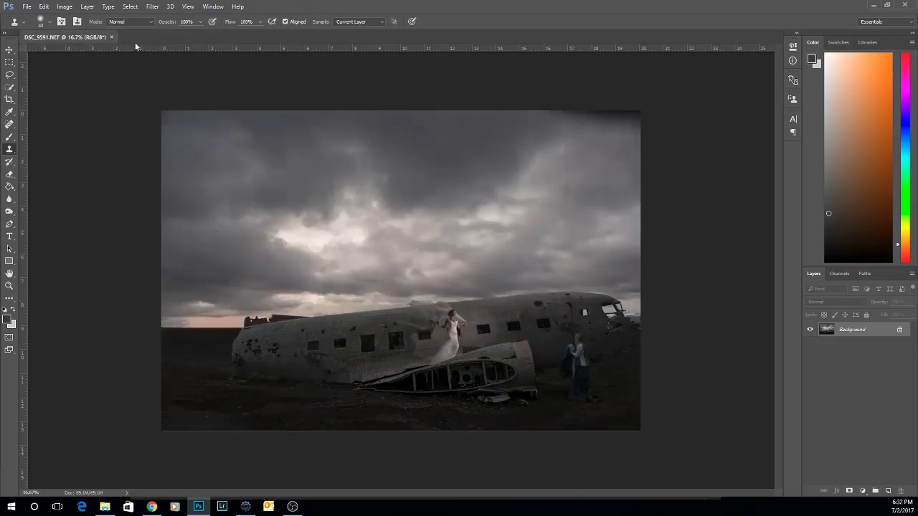
click(114, 38)
click(477, 192)
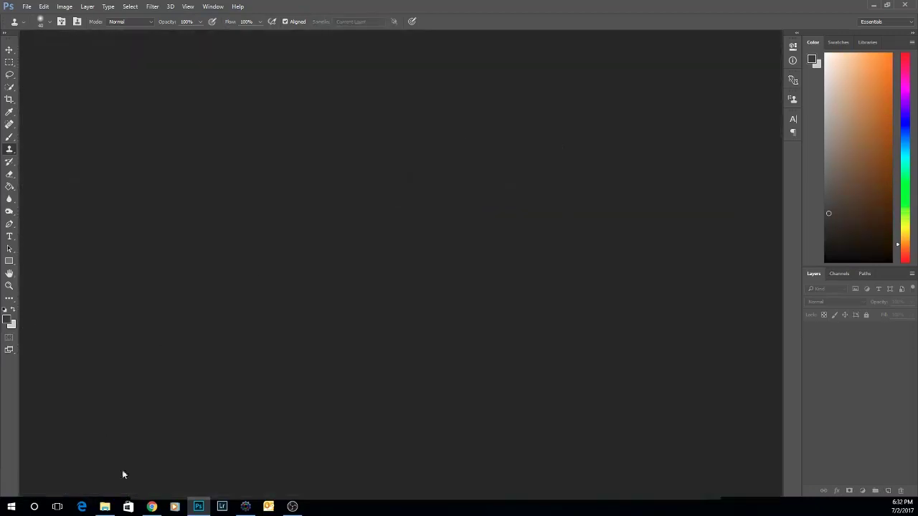
Switch to Photo Mechanic and close the contact sheets other than the Stockholm - Paris select folder
click(245, 507)
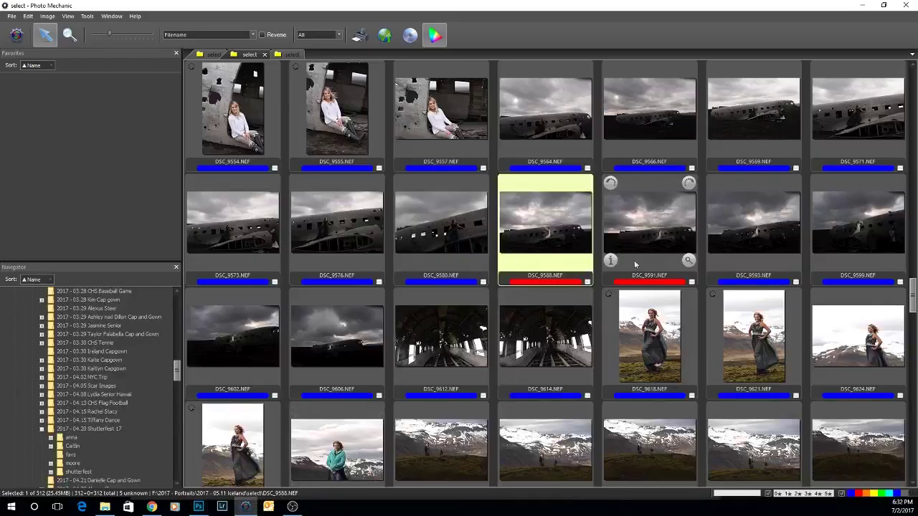
click(263, 56)
click(216, 55)
click(230, 56)
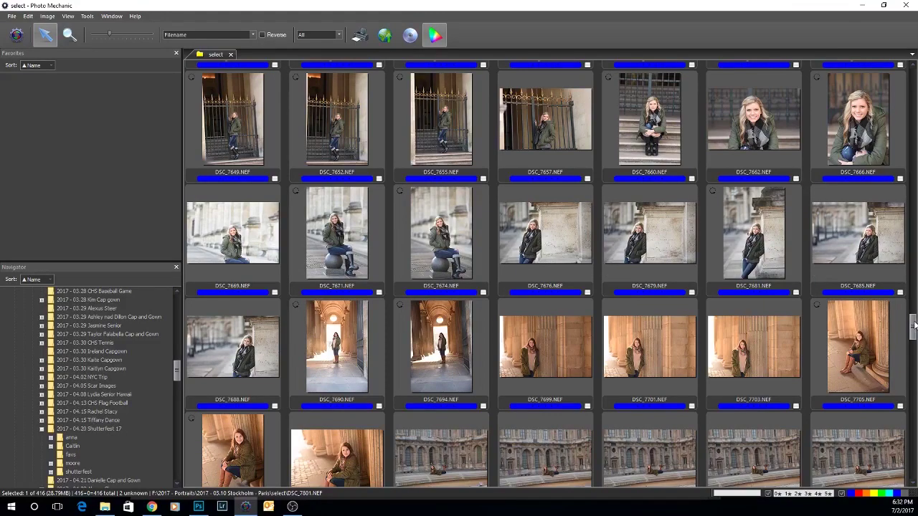
Preview the red-dress Notre-Dame shots and compare DSC_7794, DSC_7798 and DSC_7801
drag(914, 325, 914, 363)
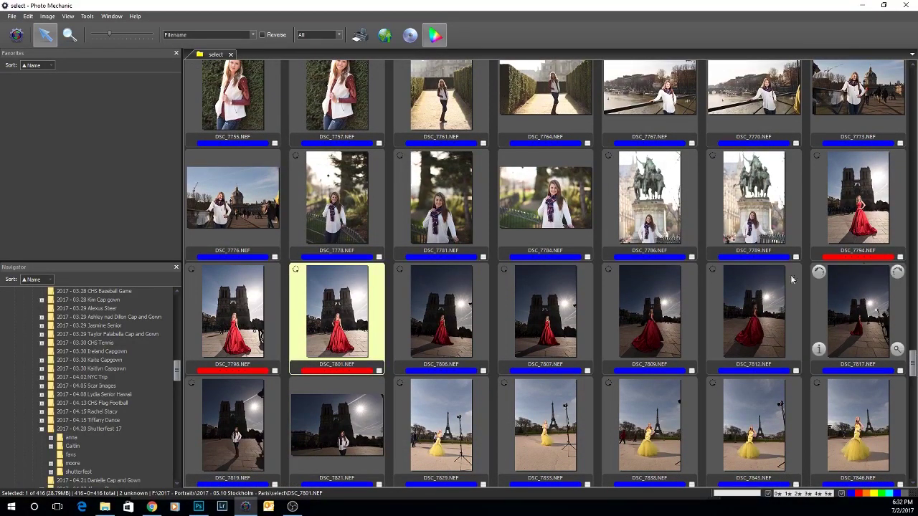
double_click(862, 198)
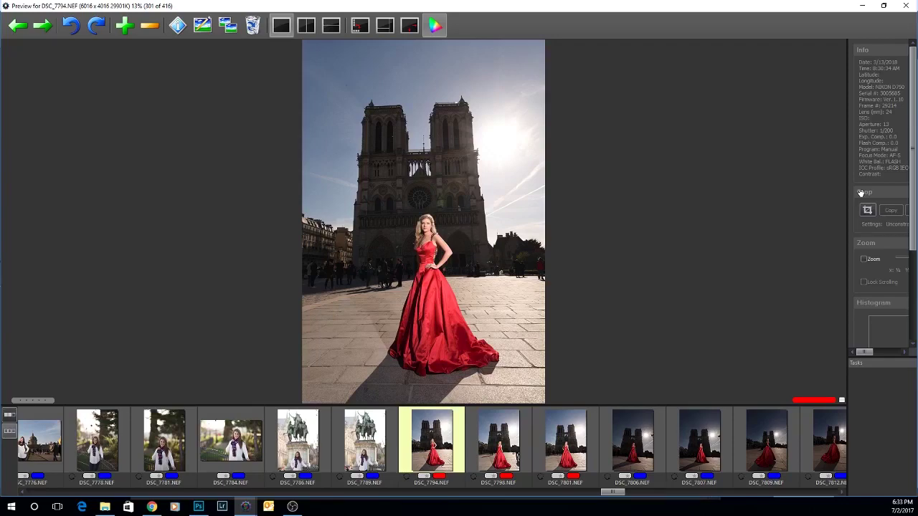
key(Left)
key(Left)
key(Right)
key(Right)
key(Right)
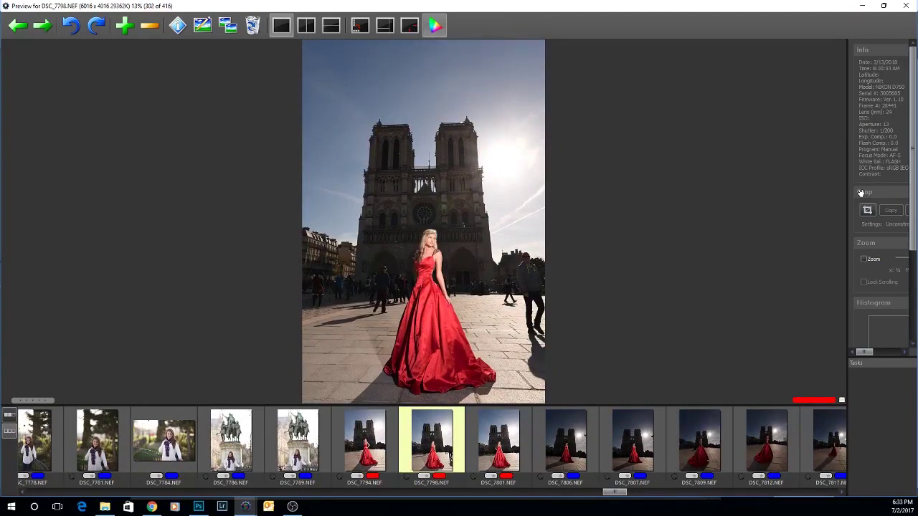
key(Right)
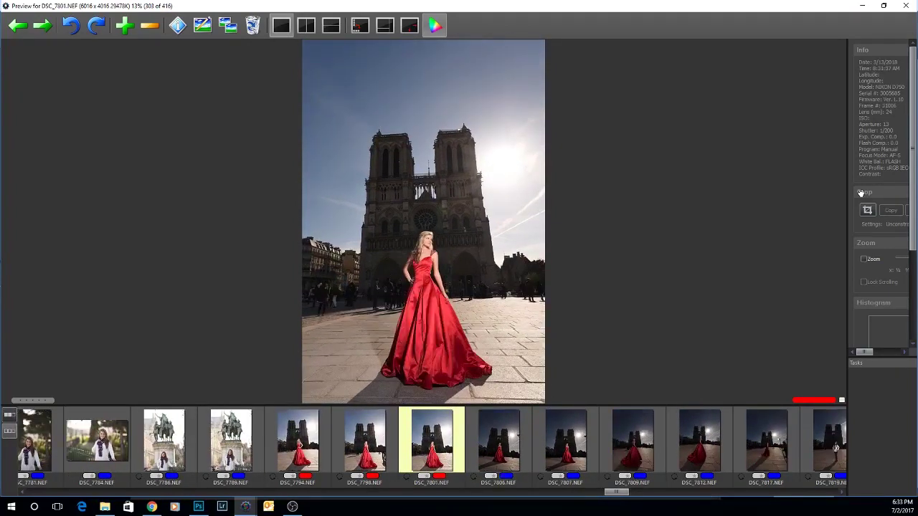
key(Left)
key(Right)
key(Left)
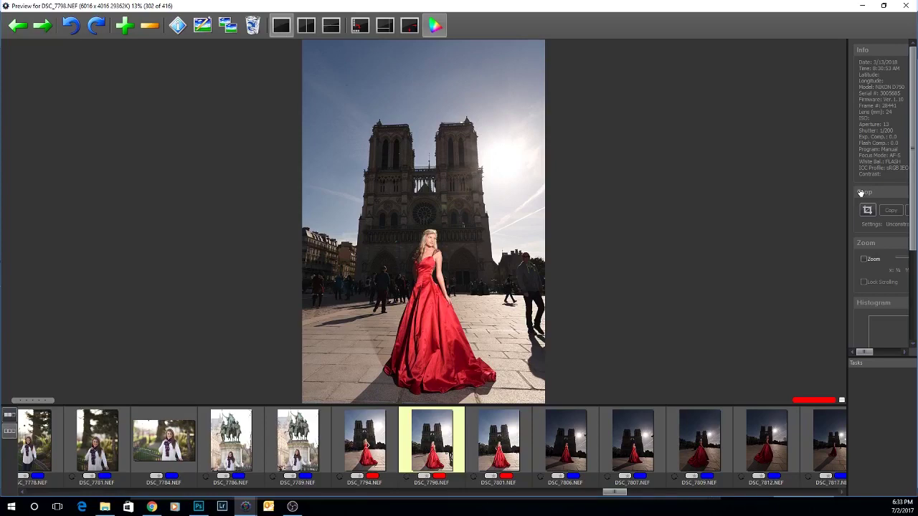
Go back and forth between the three red-tagged Notre-Dame frames, comparing the pose, framing and bystanders
key(Left)
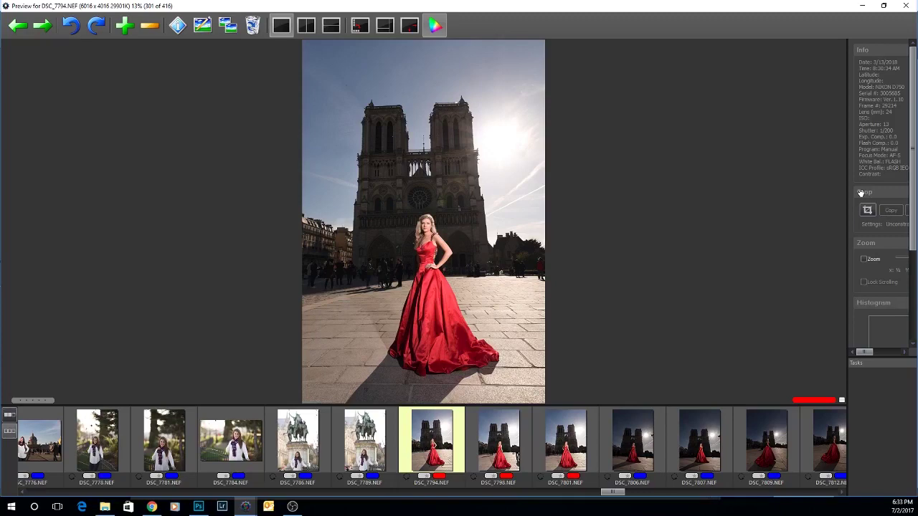
key(Right)
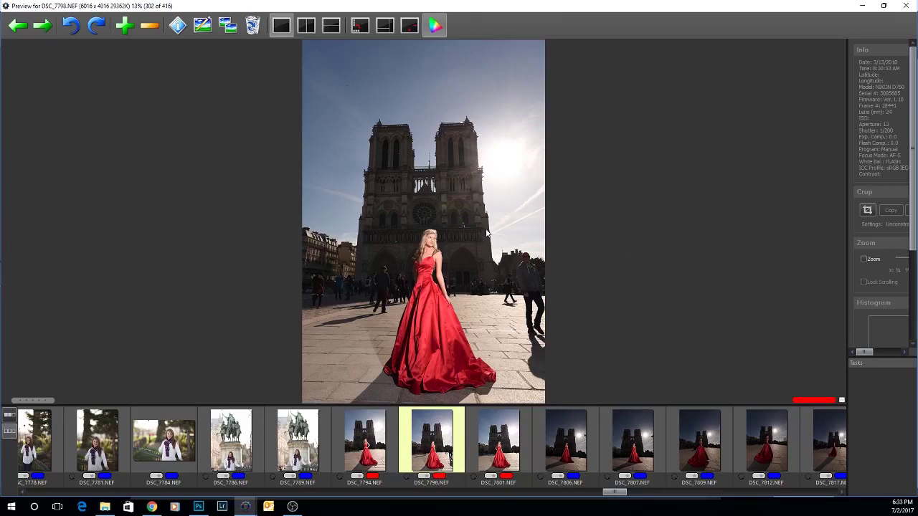
key(Left)
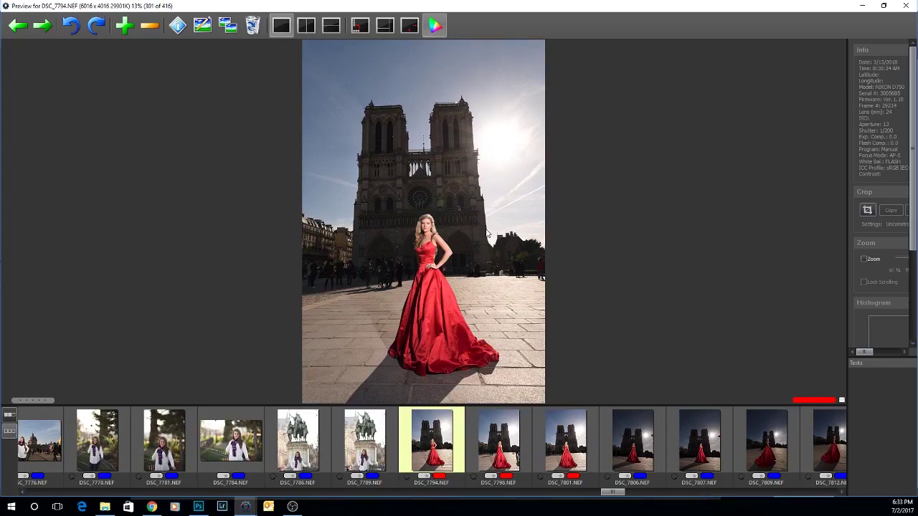
key(Right)
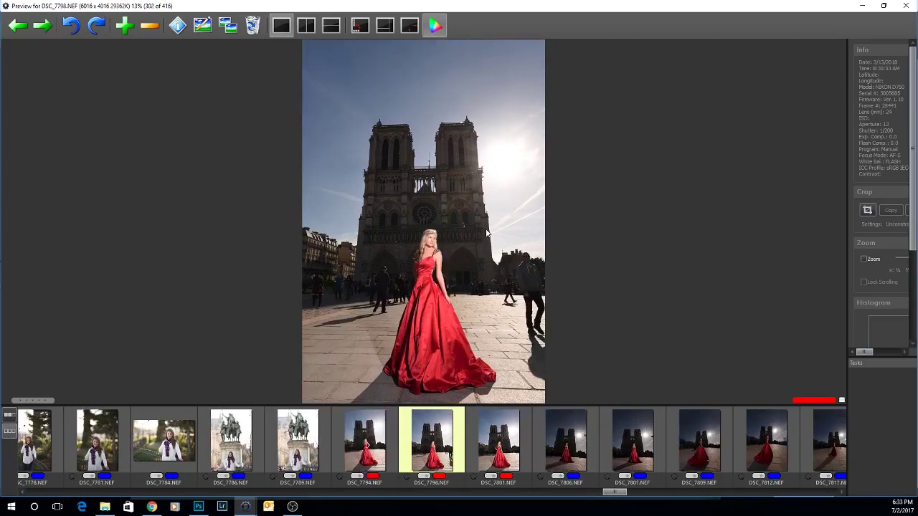
key(Right)
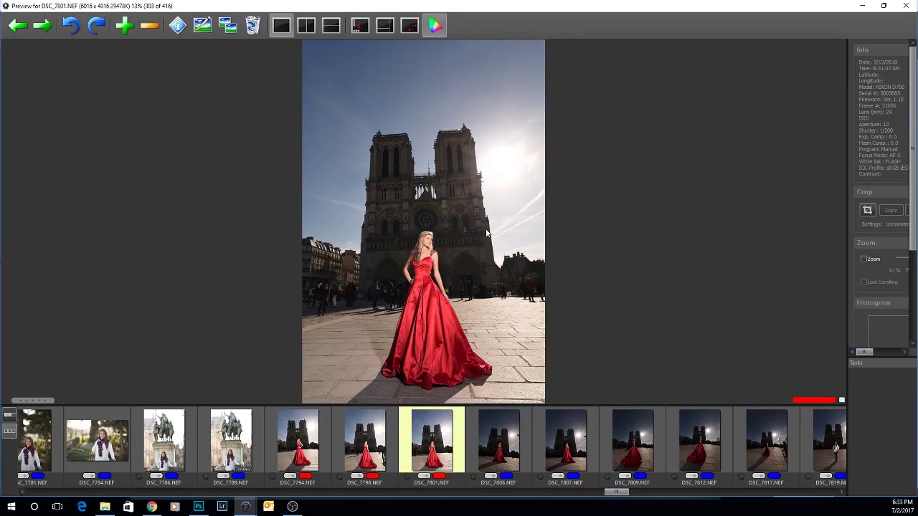
key(Left)
key(Right)
Review the darker Notre-Dame frames DSC_7806 to DSC_7809 against DSC_7801 and close the preview
key(Right)
key(Right)
key(Right)
key(Right)
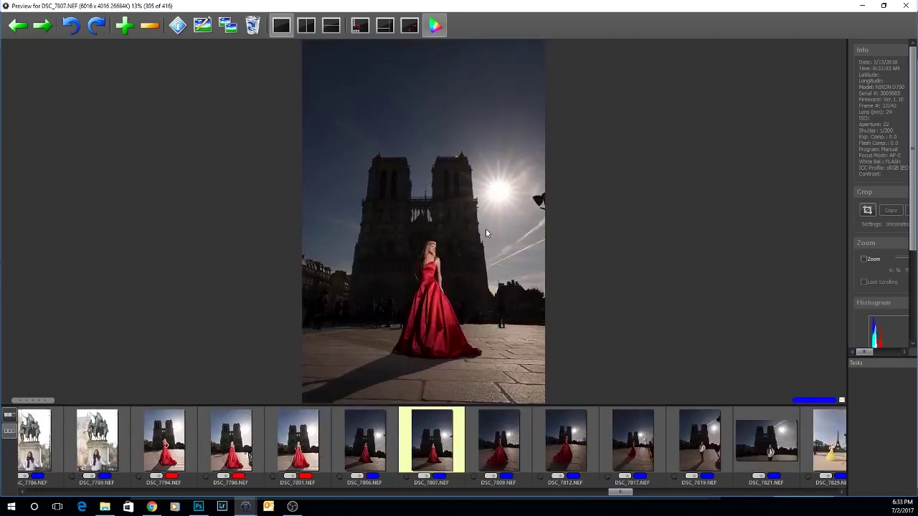
key(Left)
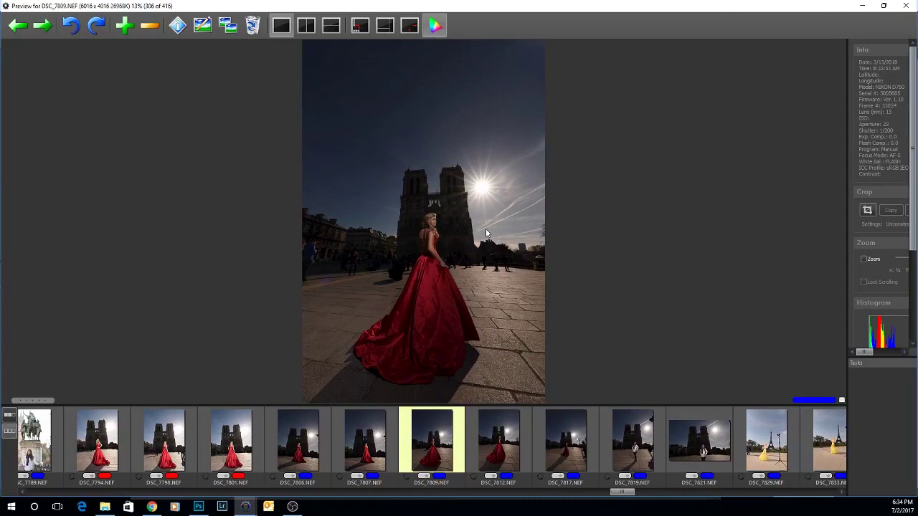
key(Left)
key(Left)
key(Left)
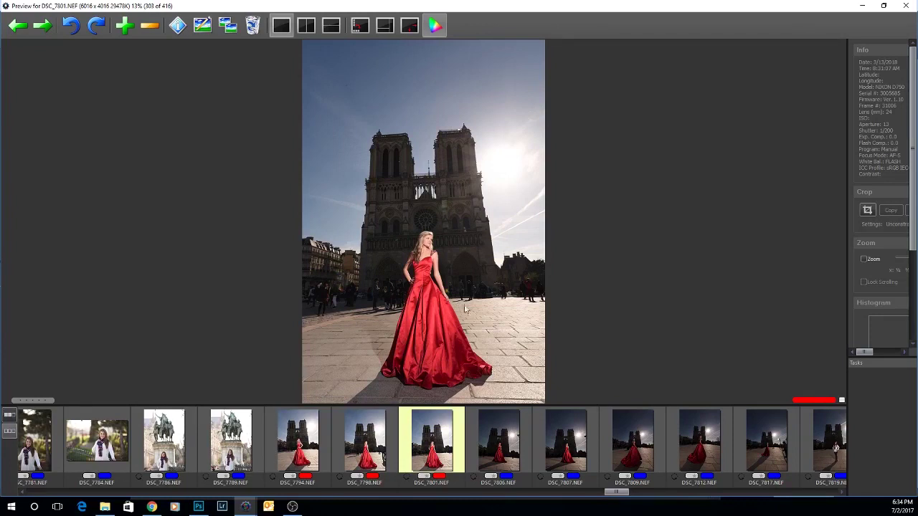
click(902, 10)
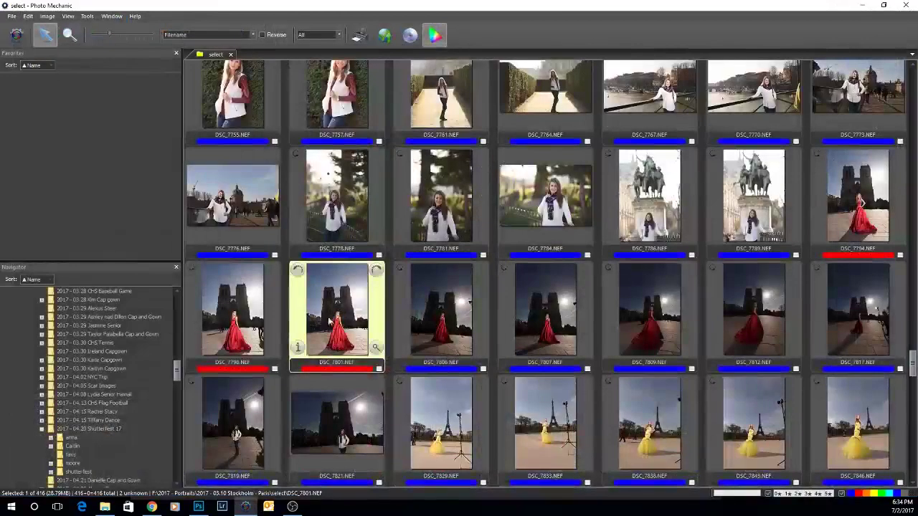
Select DSC_7794, DSC_7798 and DSC_7801 together and open the copy options for them
ctrl+click(233, 312)
ctrl+click(873, 215)
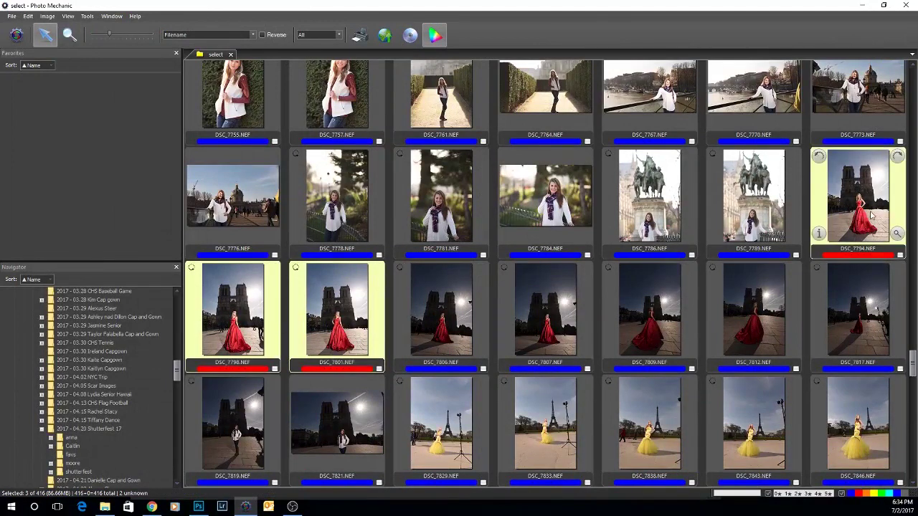
right_click(871, 215)
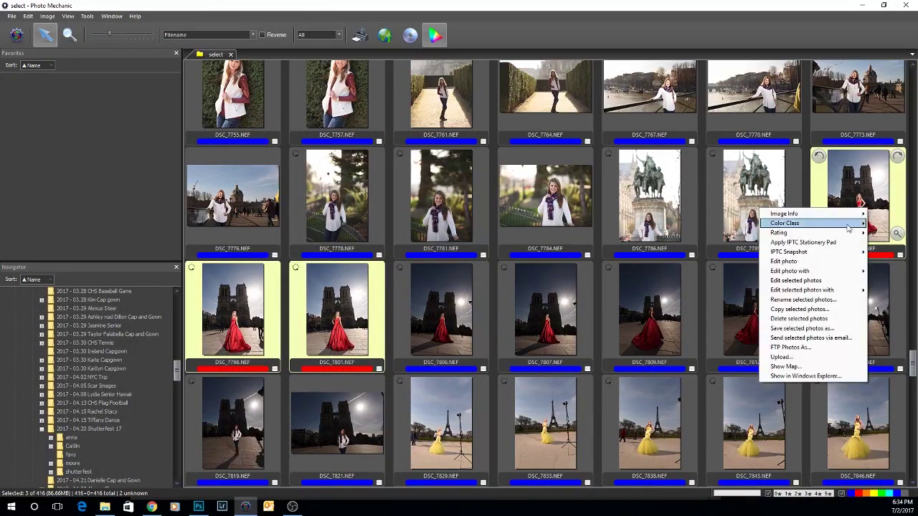
click(828, 313)
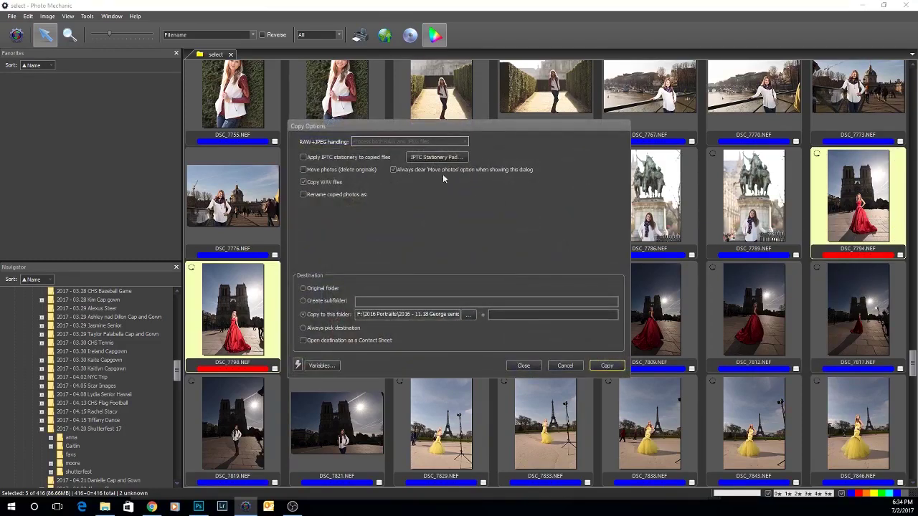
Browse for the copy destination and choose the 2017 - 03.10 Stockholm - Paris folder in 2017 - Portraits
click(470, 314)
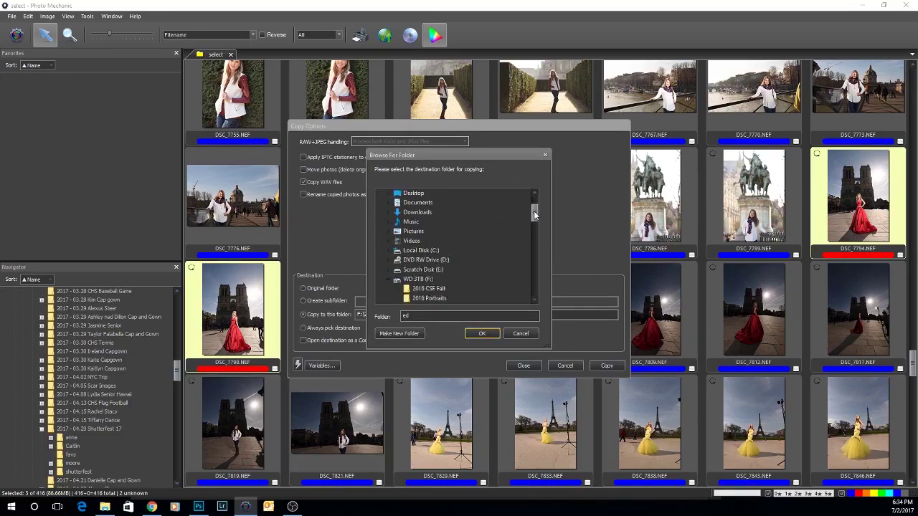
scroll(522, 235, down, 2)
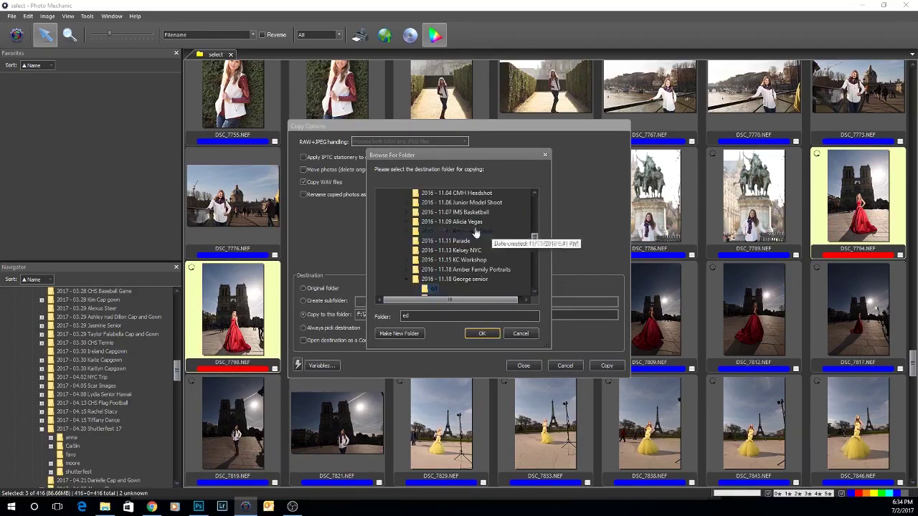
drag(531, 235, 535, 207)
click(398, 240)
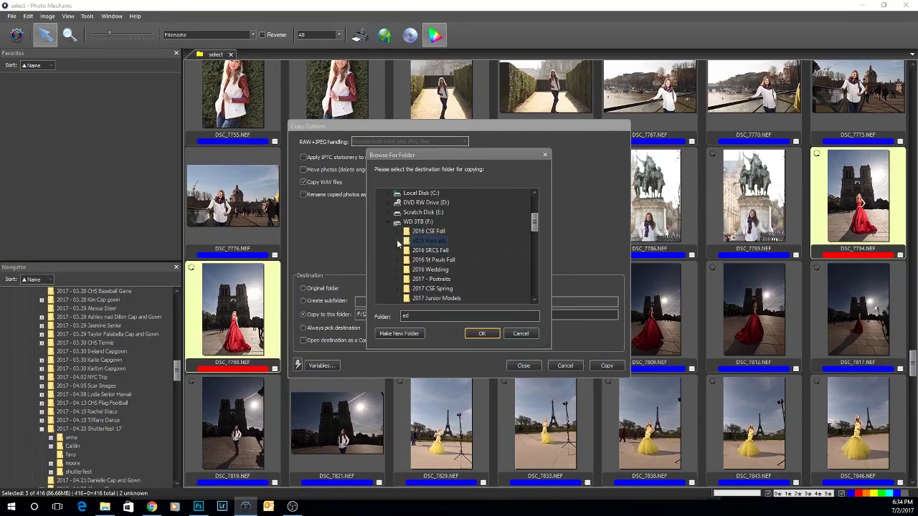
click(398, 279)
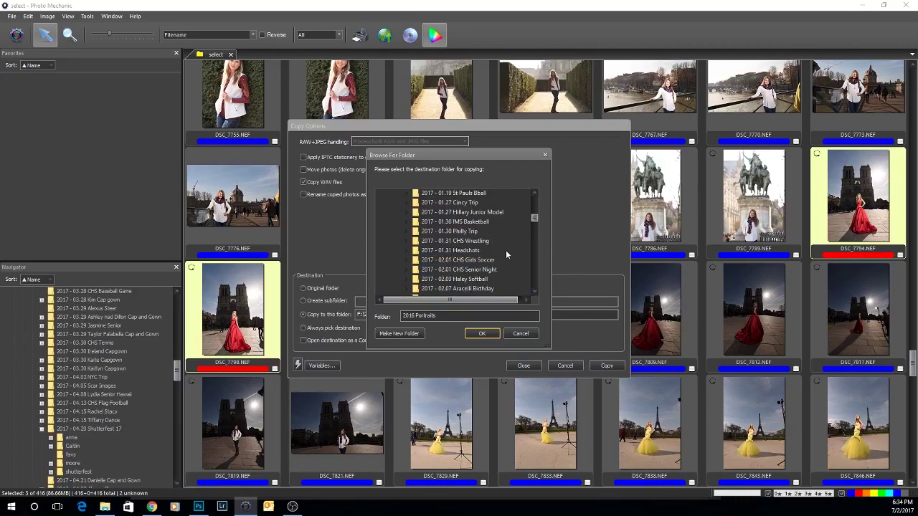
scroll(504, 253, down, 3)
double_click(479, 242)
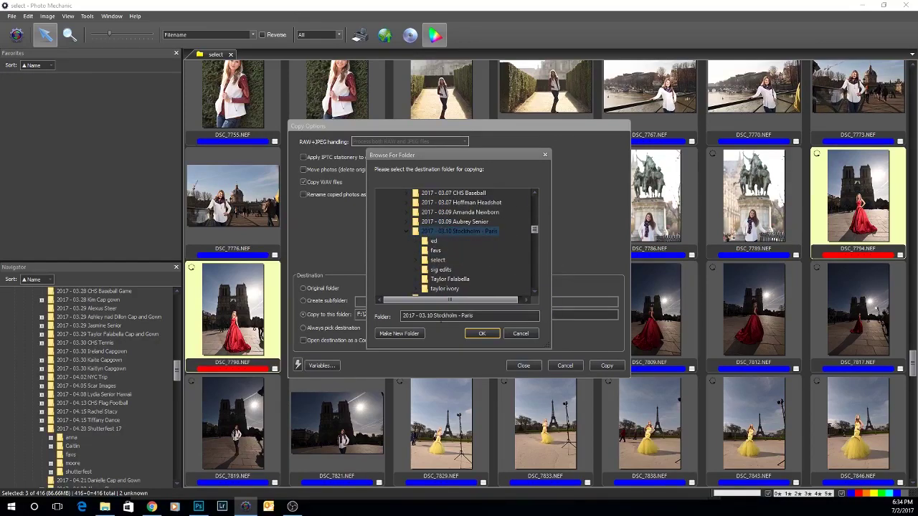
Create a new folder named photoshop inside the Stockholm - Paris folder and copy the selected photos into it
click(408, 334)
text(p)
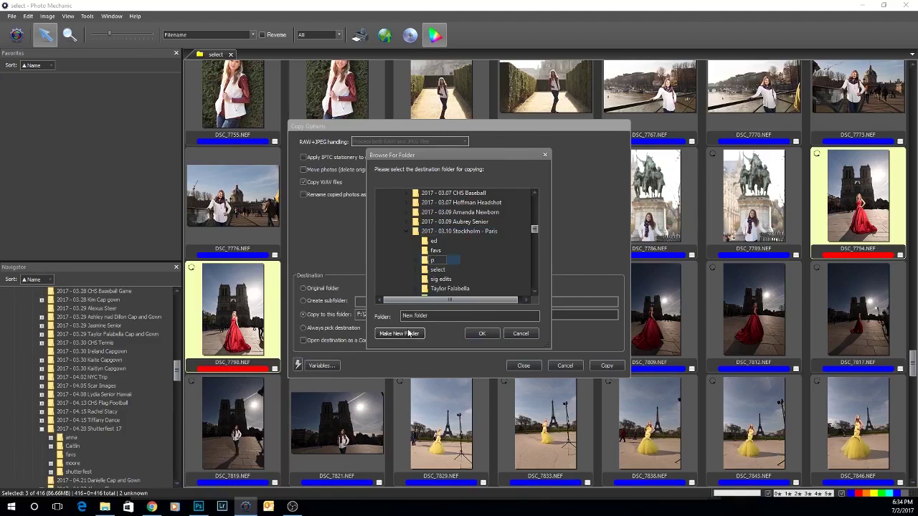
text(hotoshop)
key(Return)
click(481, 332)
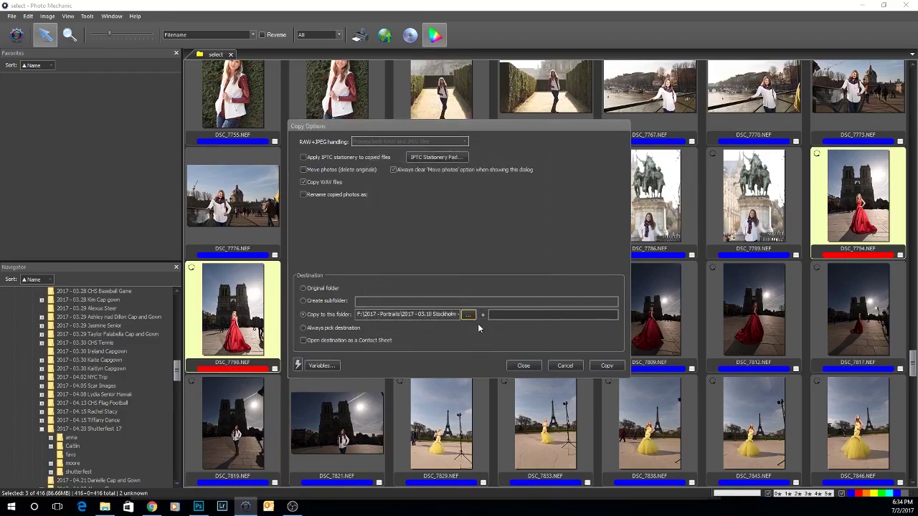
click(601, 366)
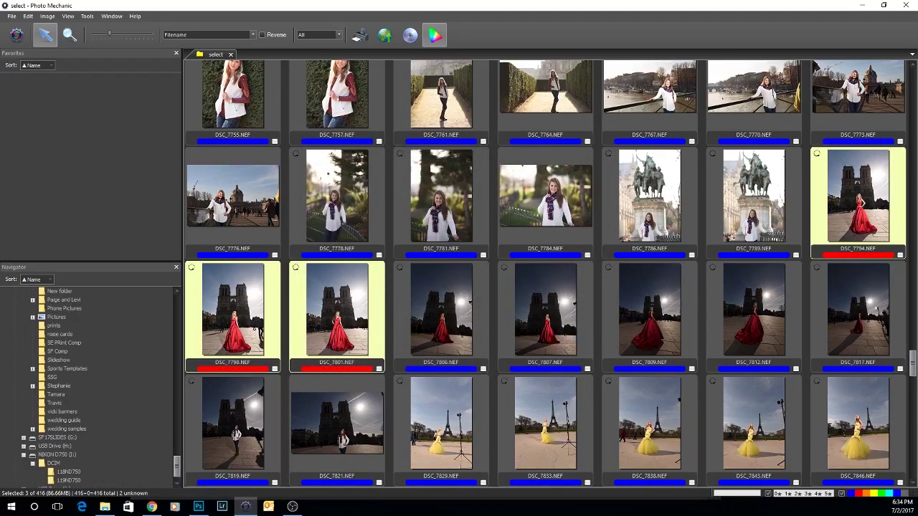
Switch to File Explorer and open 2017 - 03.10 Stockholm - Paris within 2017 - Portraits on drive F
click(106, 506)
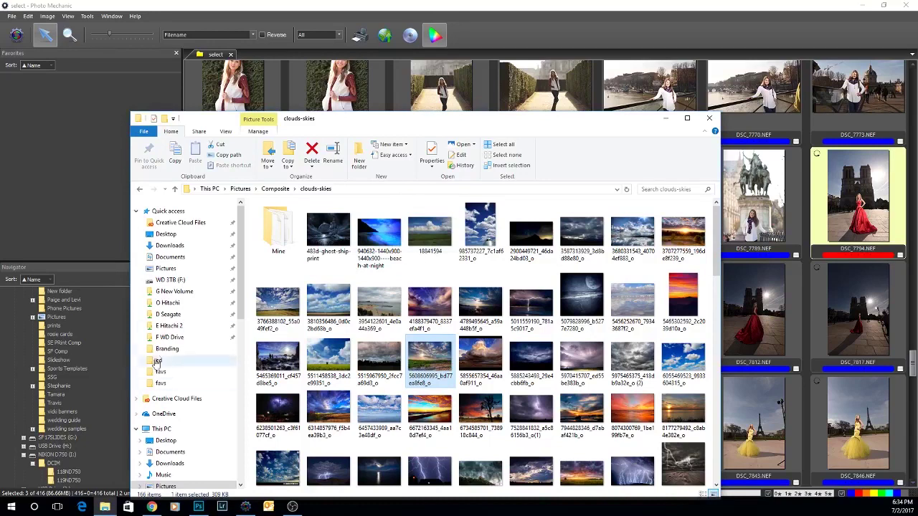
click(180, 281)
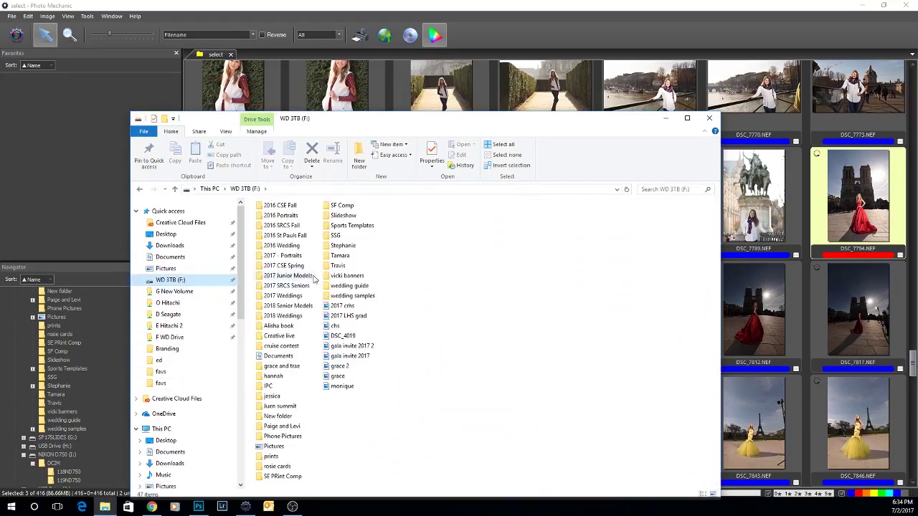
drag(344, 125, 392, 109)
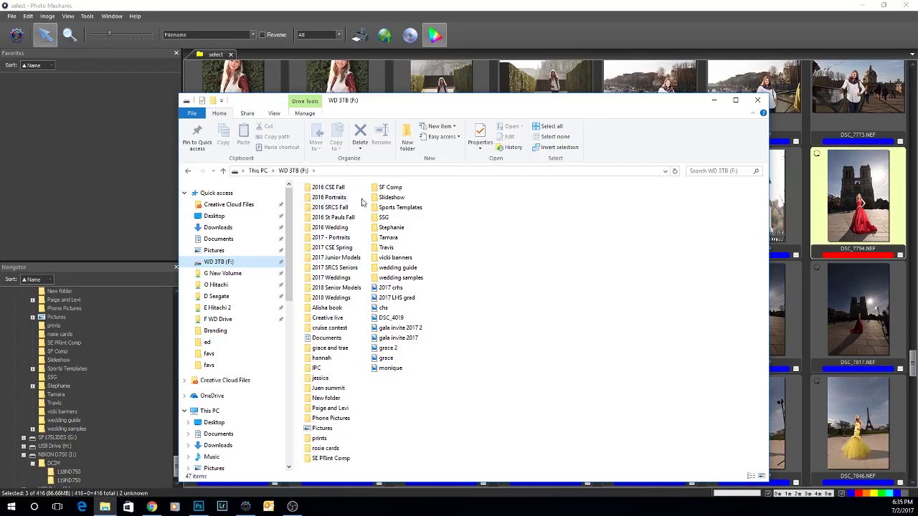
double_click(332, 240)
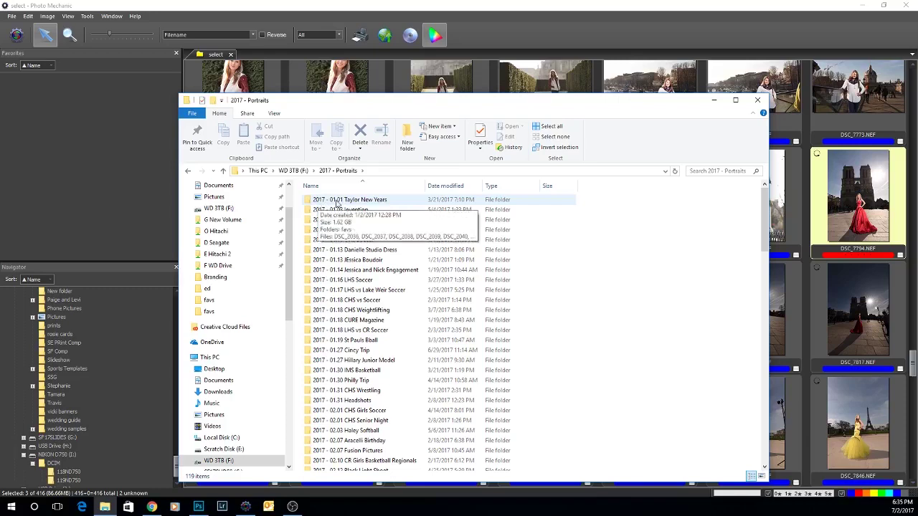
scroll(383, 267, down, 3)
scroll(383, 267, down, 7)
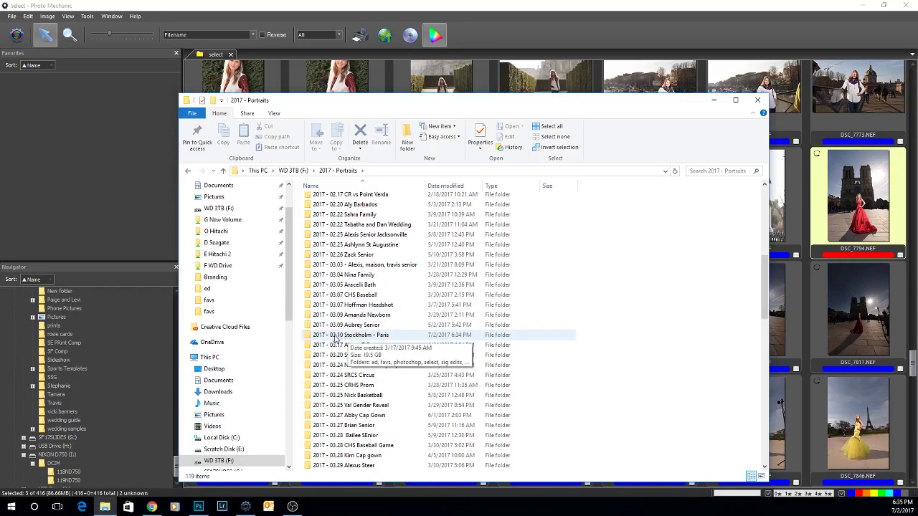
double_click(339, 338)
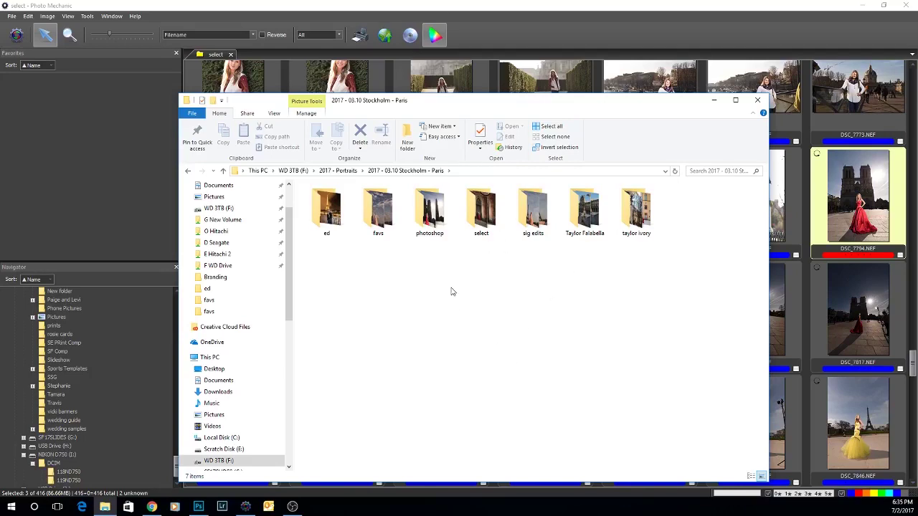
Return to 2017 - Portraits, open the 06.27 senior portrait folder and look through its photos
key(BackSpace)
scroll(430, 330, down, 15)
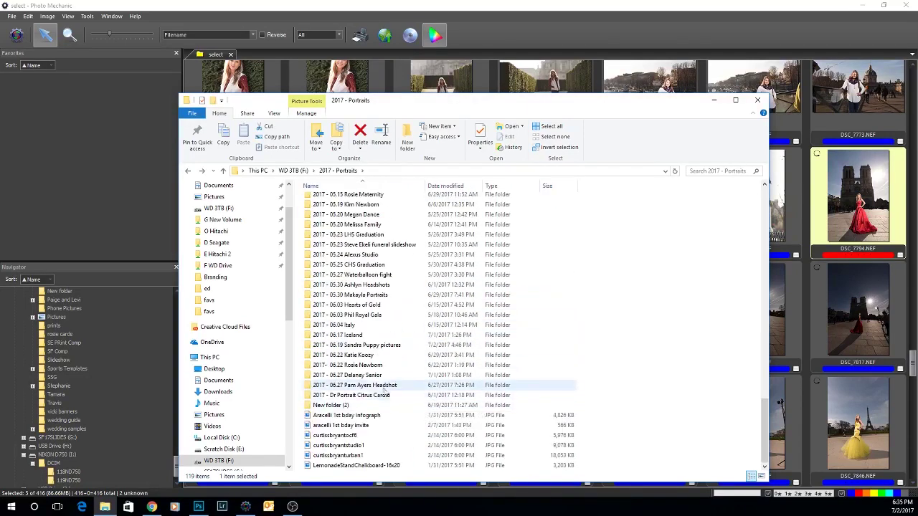
double_click(376, 379)
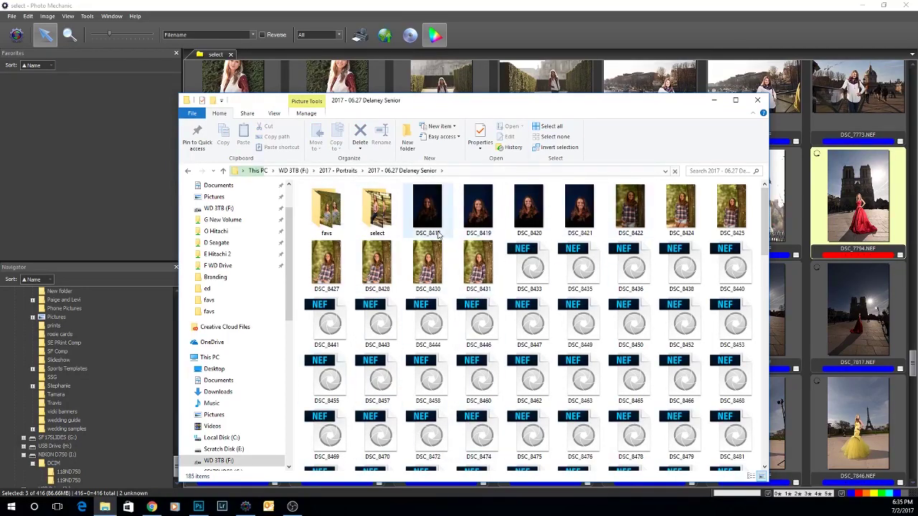
drag(766, 223, 766, 237)
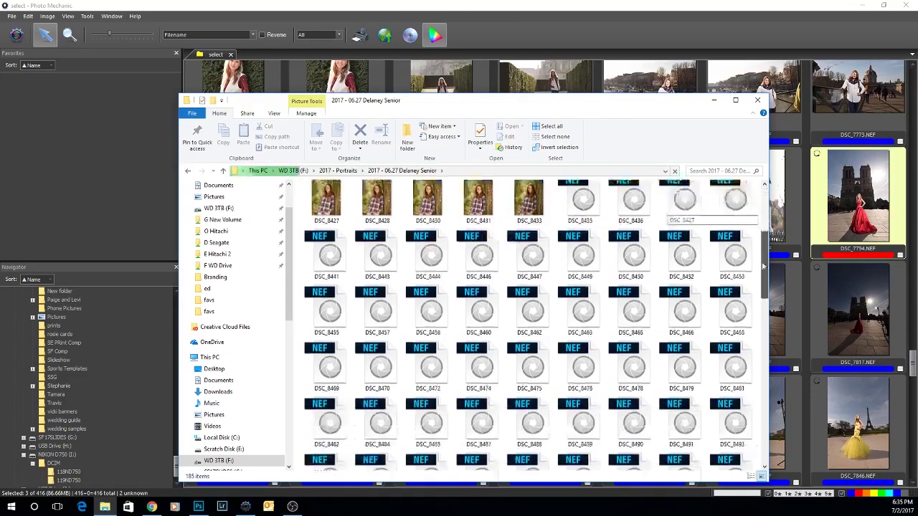
scroll(578, 378, up, 2)
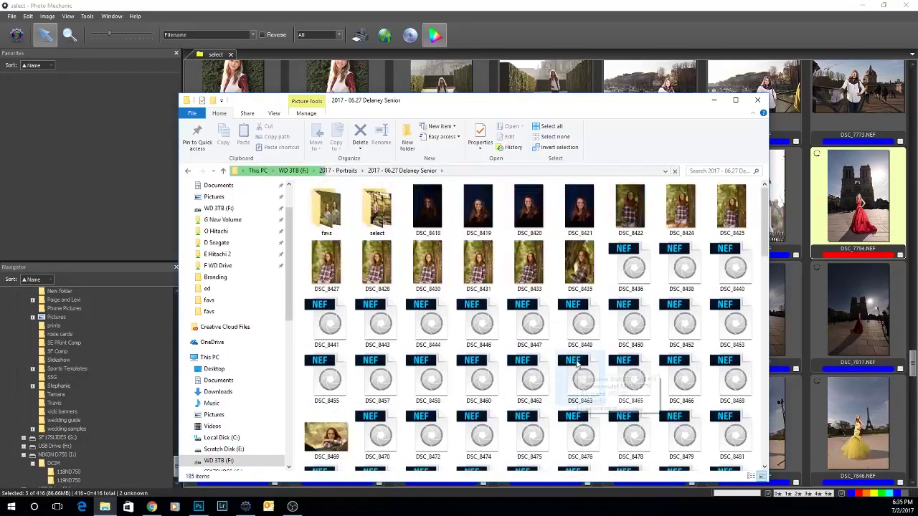
Switch back to Photo Mechanic and look at the options for selecting photos by color class
click(483, 6)
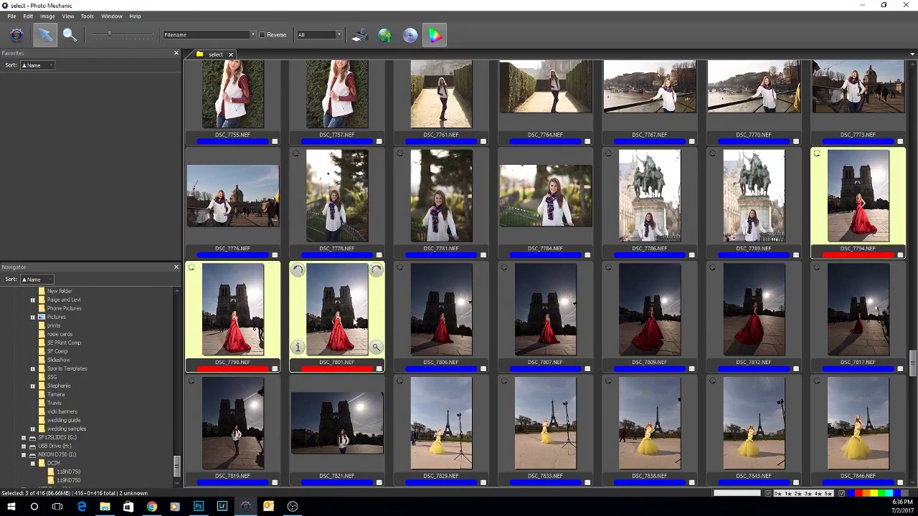
click(28, 16)
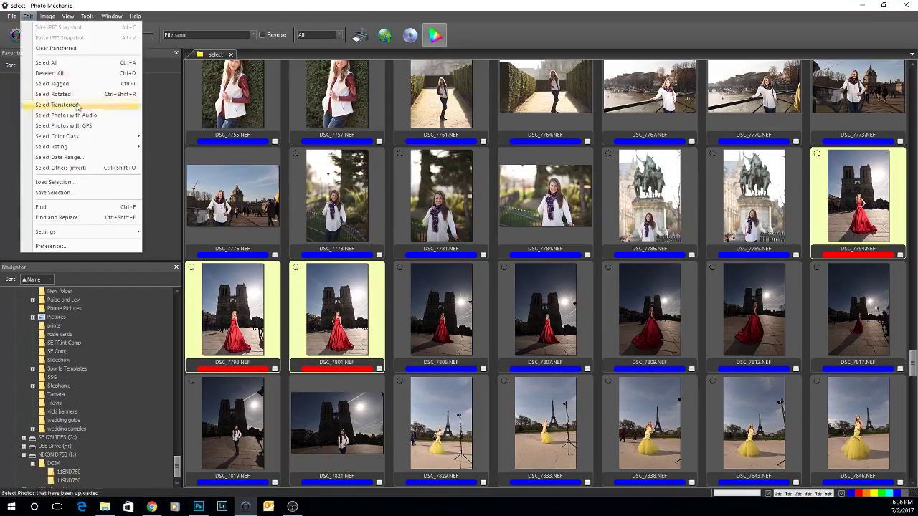
mouse_move(83, 137)
click(169, 147)
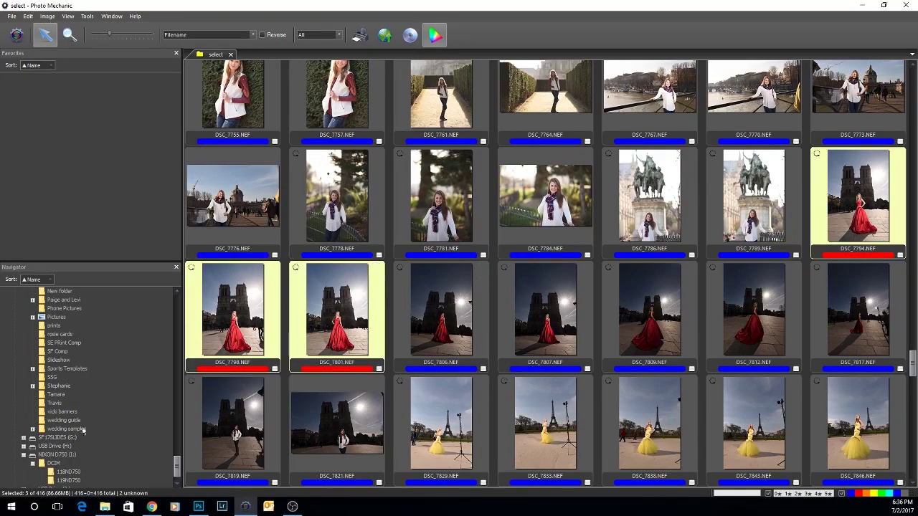
Switch to File Explorer and open the select folder of the 06.27 senior portrait shoot
click(105, 507)
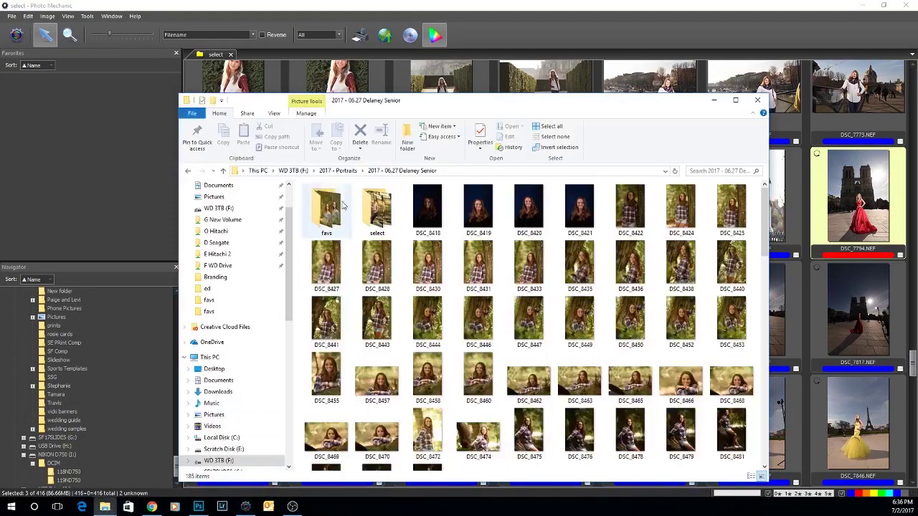
double_click(376, 208)
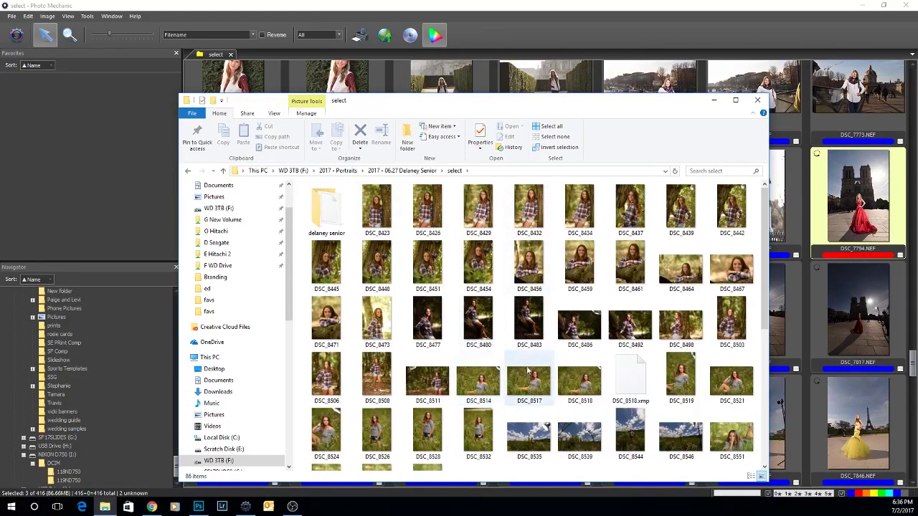
Look through the select folder of the 06.27 senior shoot and compare it with the full set in its parent folder
scroll(494, 334, down, 3)
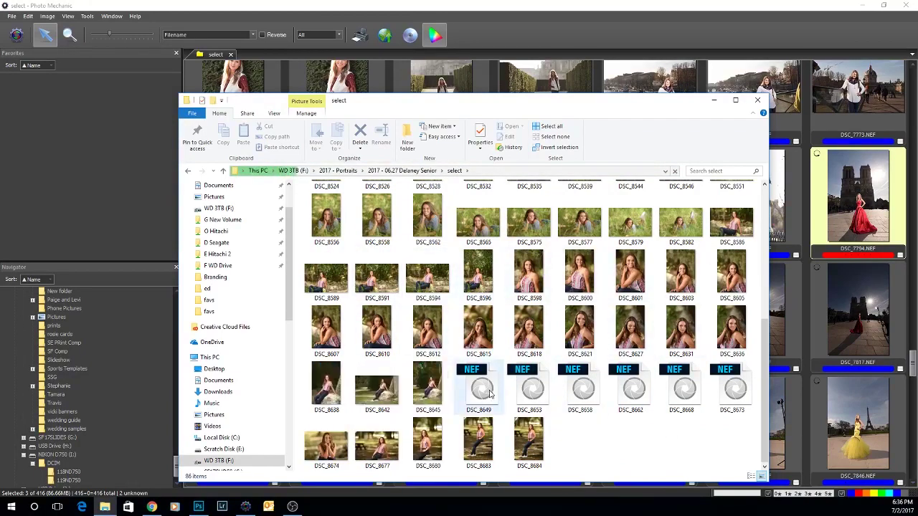
scroll(490, 392, up, 5)
key(alt+Left)
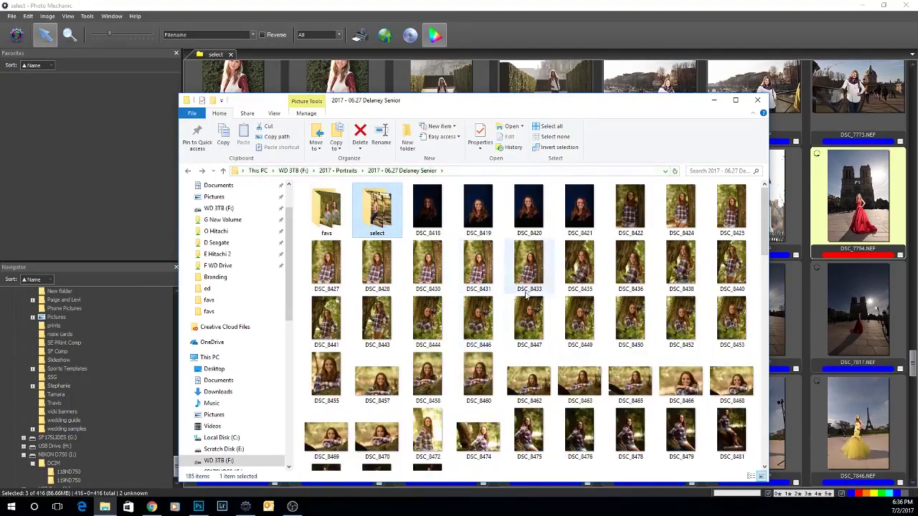
scroll(474, 301, down, 10)
scroll(534, 396, up, 10)
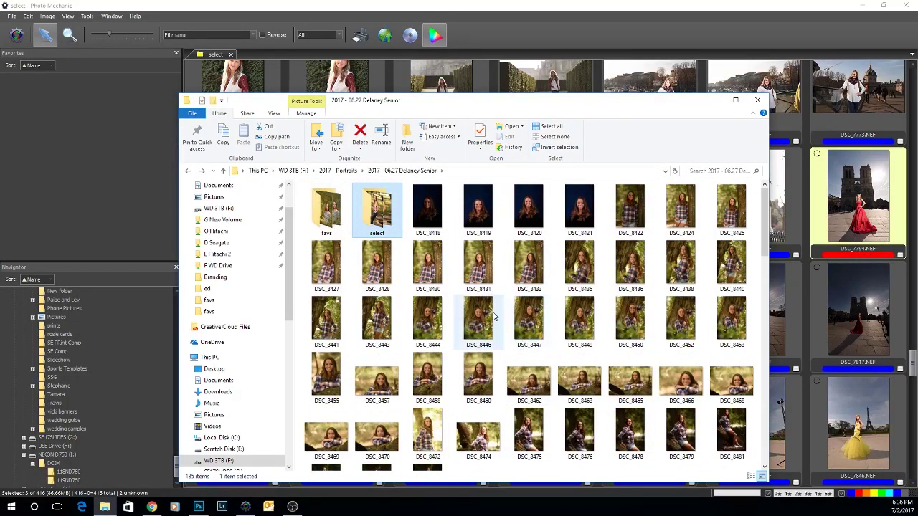
double_click(374, 223)
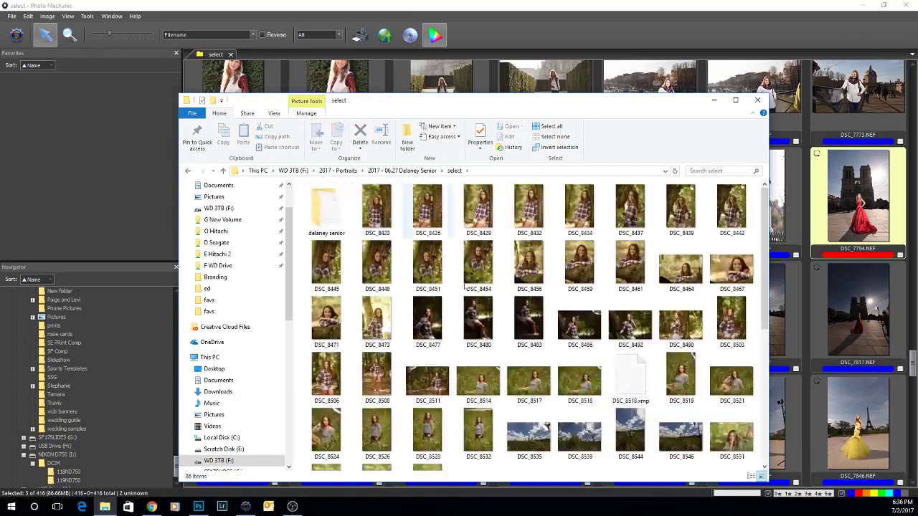
Return to 2017 - Portraits and open the 2017 - 03.10 Stockholm - Paris folder
key(BackSpace)
key(BackSpace)
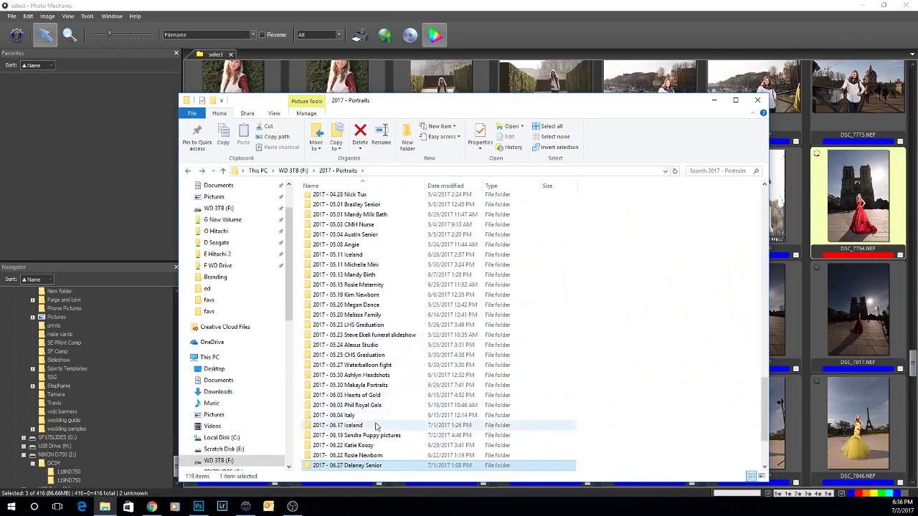
scroll(374, 358, up, 2)
scroll(373, 361, up, 8)
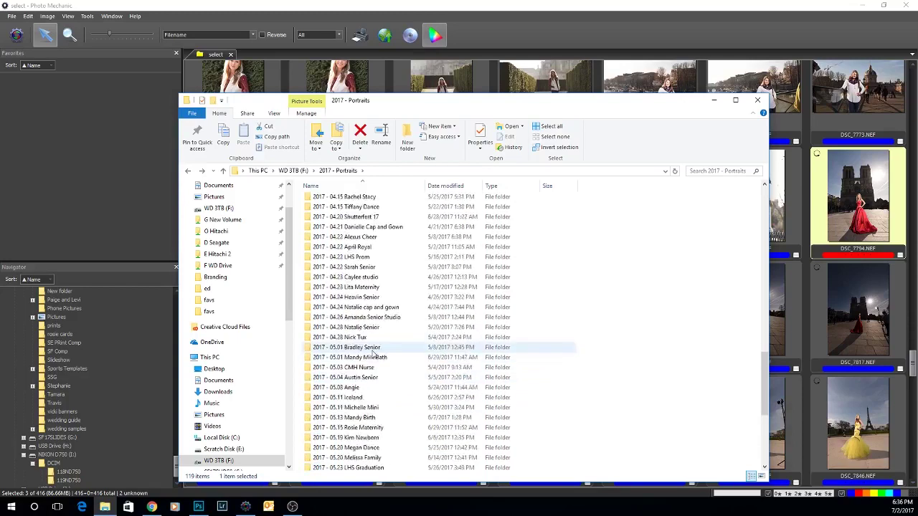
scroll(367, 283, up, 3)
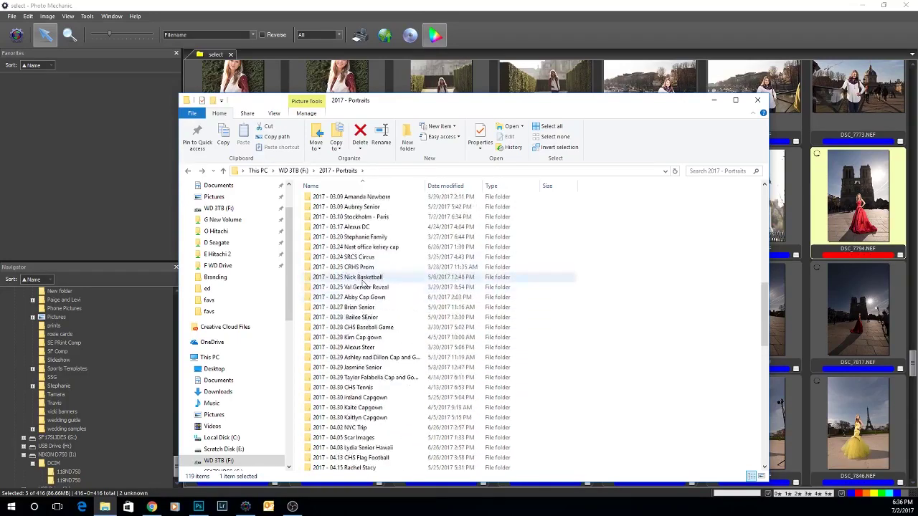
double_click(367, 218)
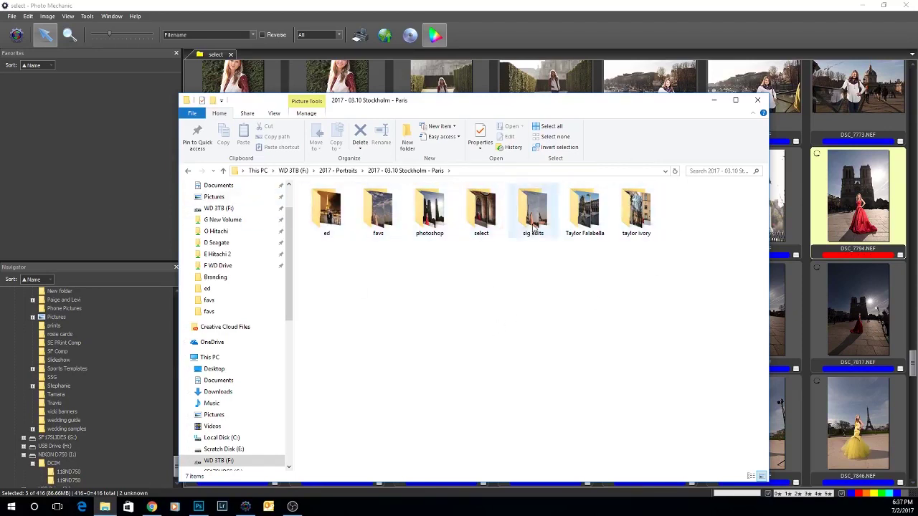
Look through the NEF files in the Stockholm - Paris select folder and return to the shoot folder
double_click(490, 227)
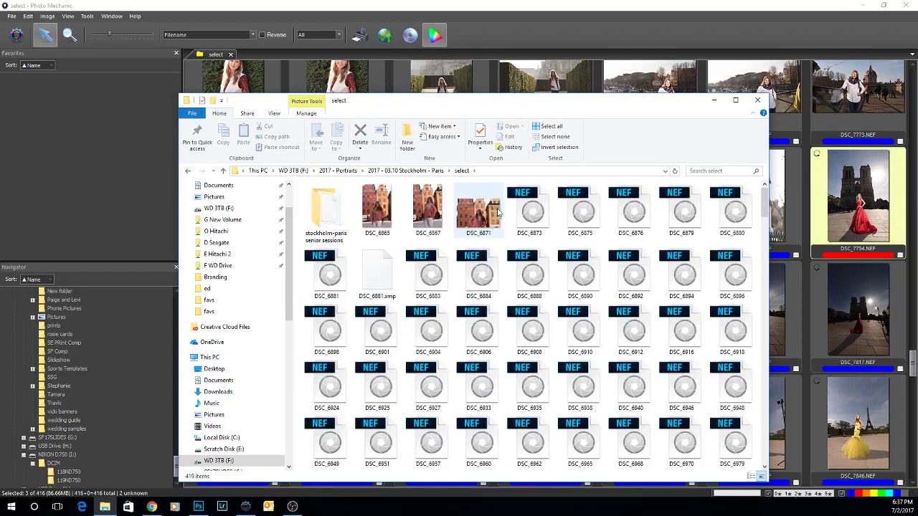
scroll(537, 381, down, 10)
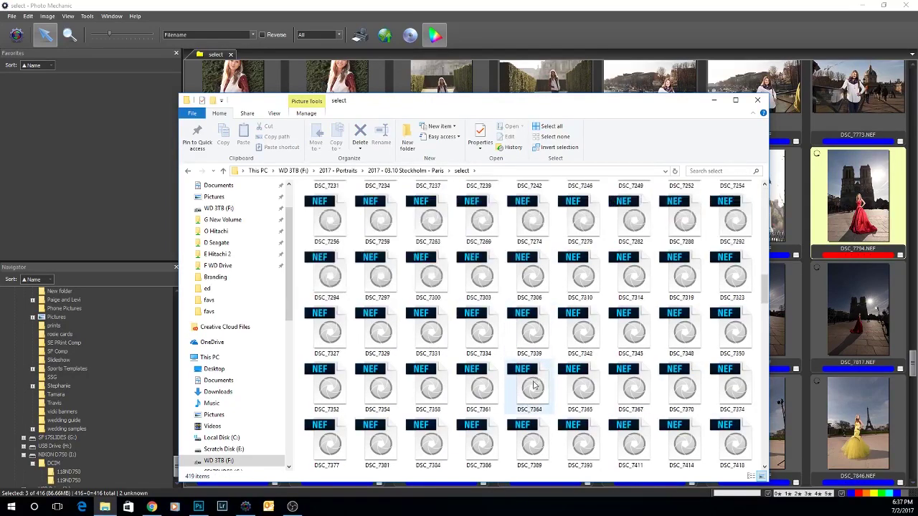
scroll(534, 384, up, 10)
key(alt+Left)
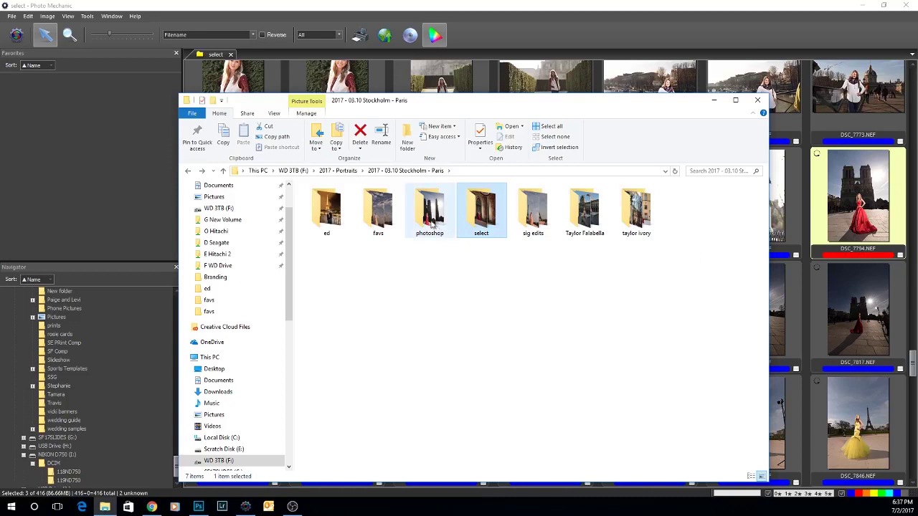
View DSC_7976 w in the Stockholm - Paris favs folder, then check the contents of its ed folder
double_click(386, 215)
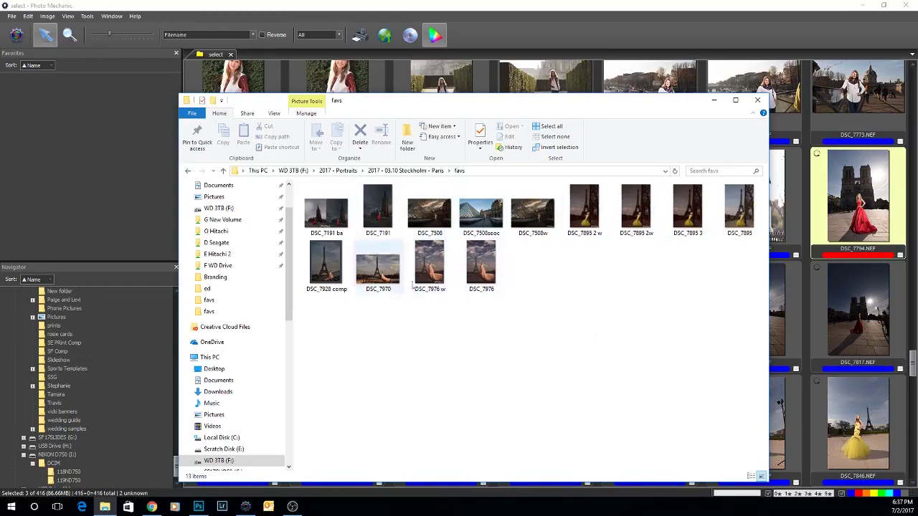
double_click(429, 264)
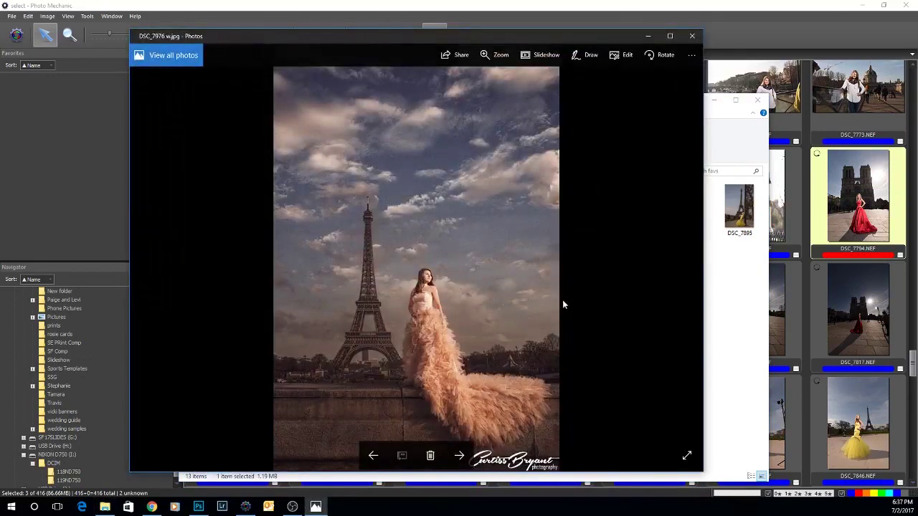
click(693, 35)
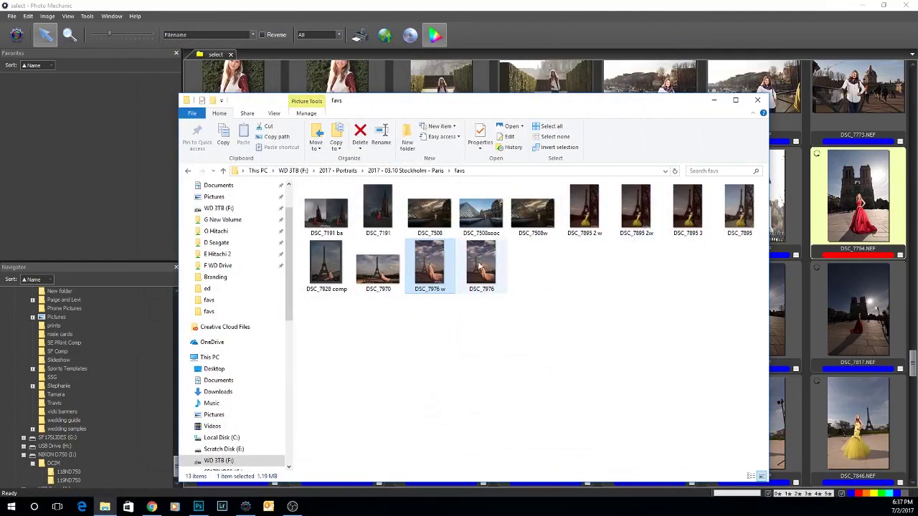
key(alt+Up)
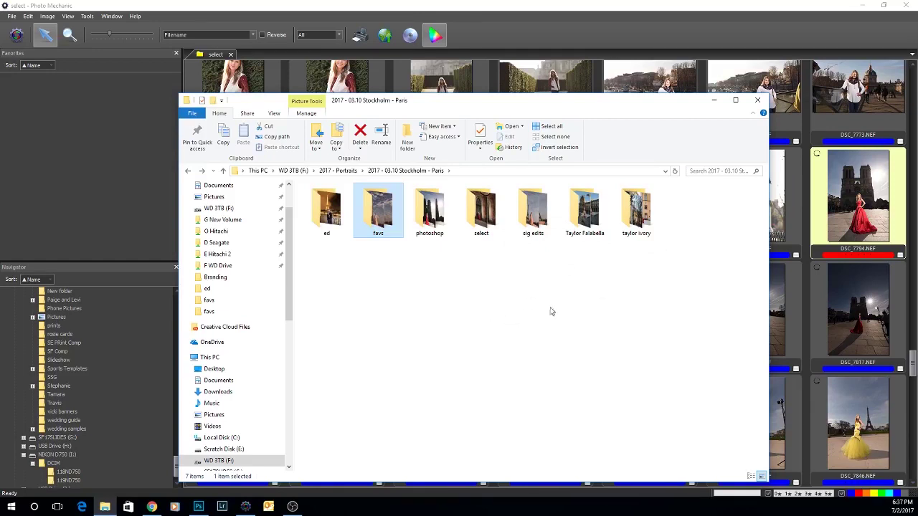
double_click(339, 212)
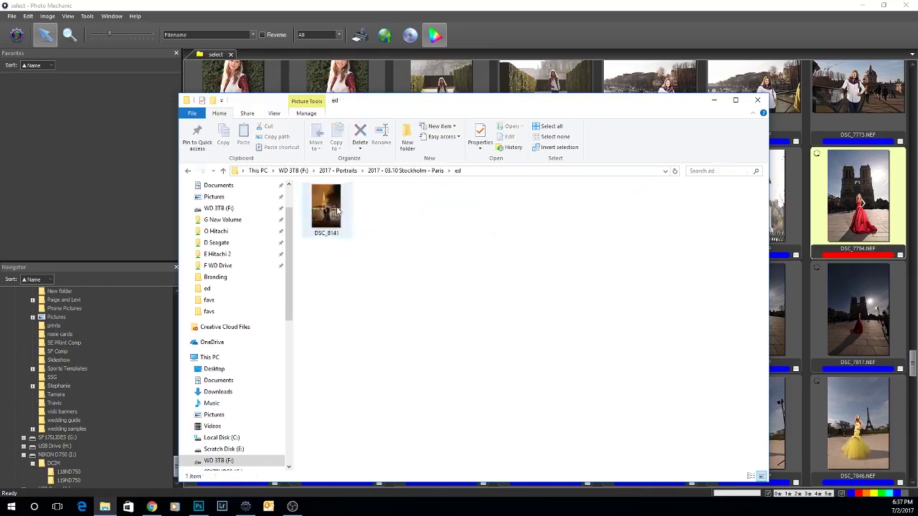
key(BackSpace)
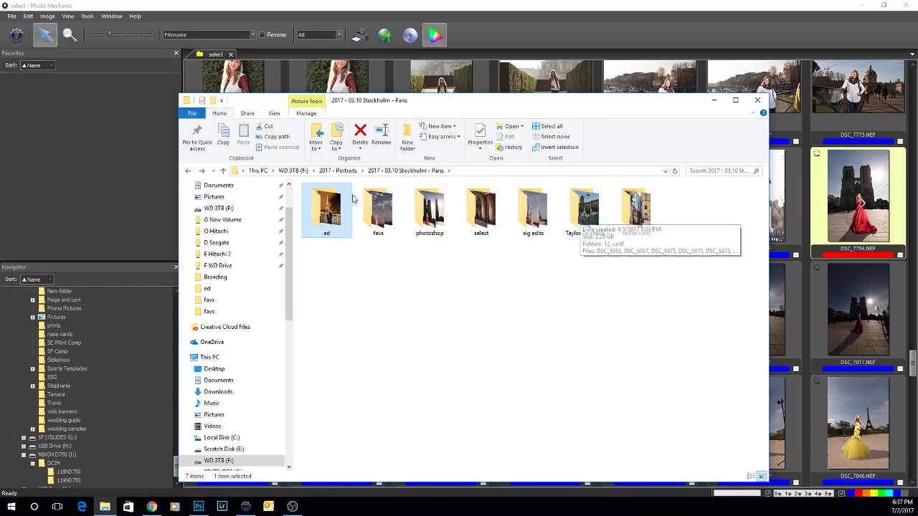
Open the 03.17 DC shoot in 2017 - Portraits and look through the edited photos in its ed folder
key(BackSpace)
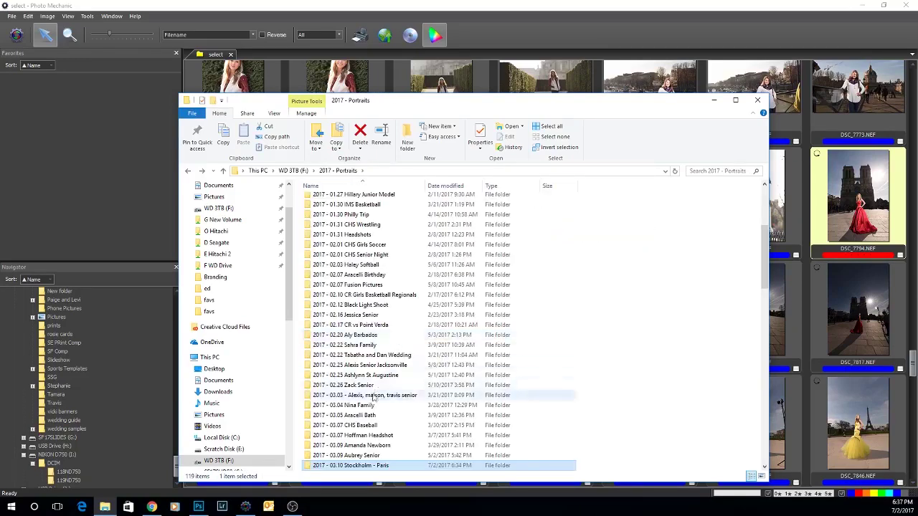
scroll(374, 415, down, 2)
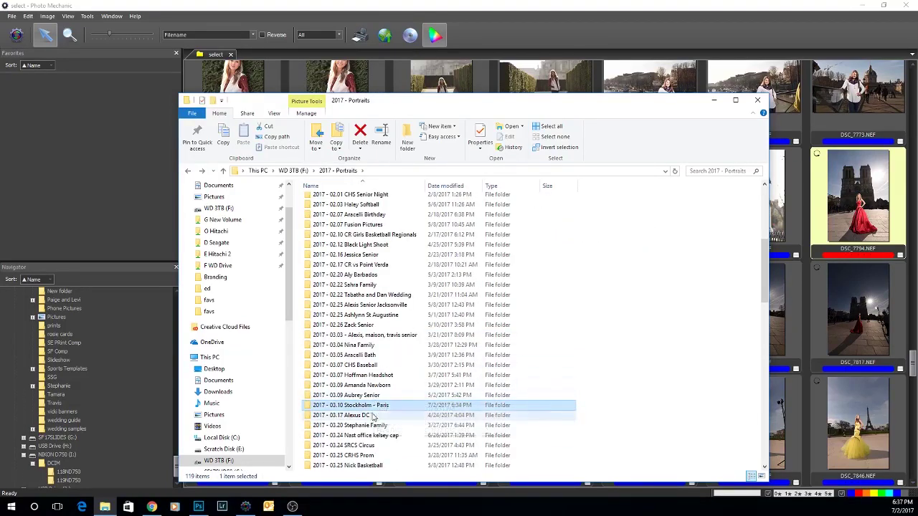
double_click(374, 415)
double_click(377, 212)
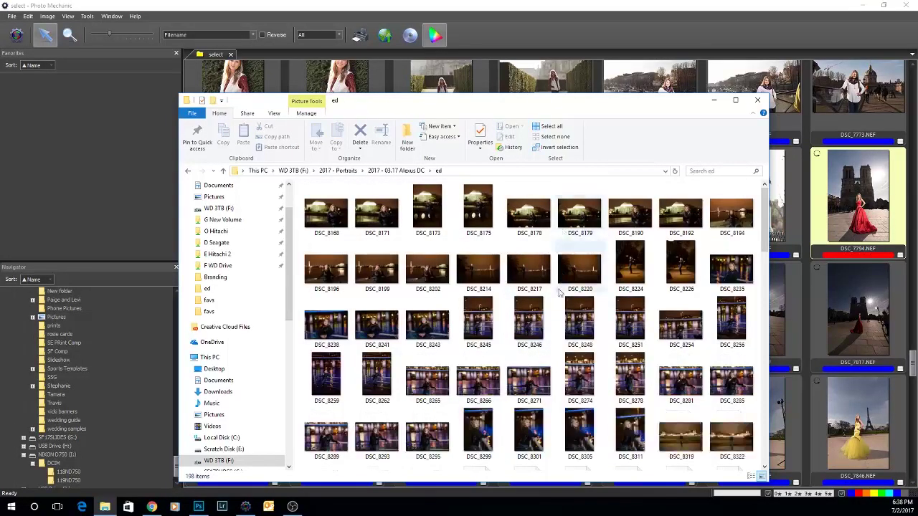
scroll(560, 413, down, 5)
scroll(607, 395, up, 3)
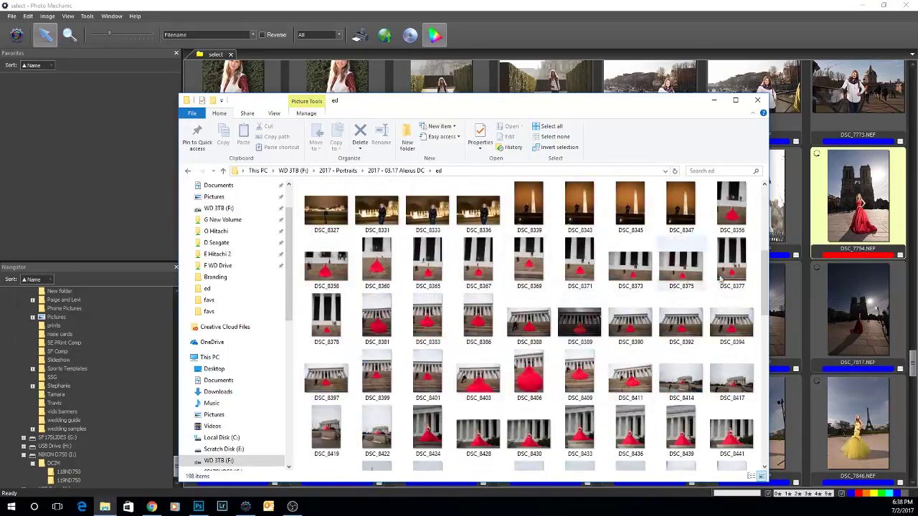
drag(765, 276, 757, 219)
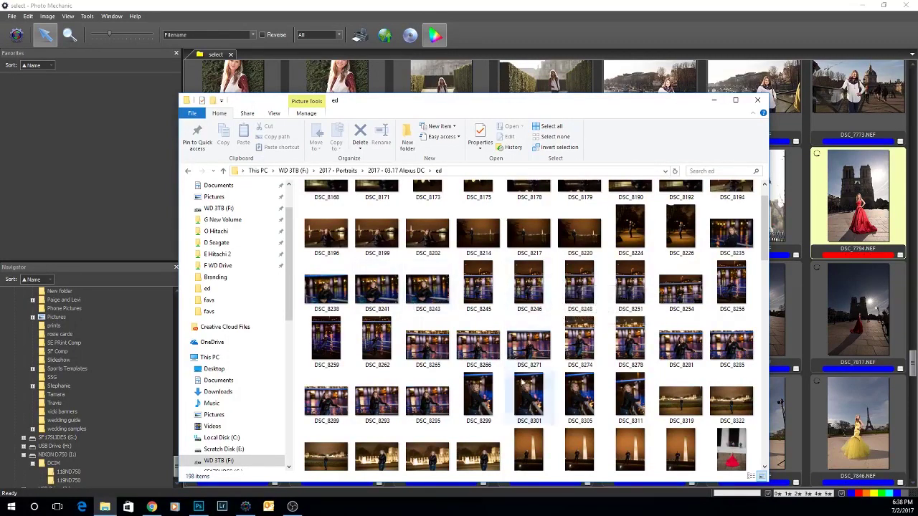
key(alt+Left)
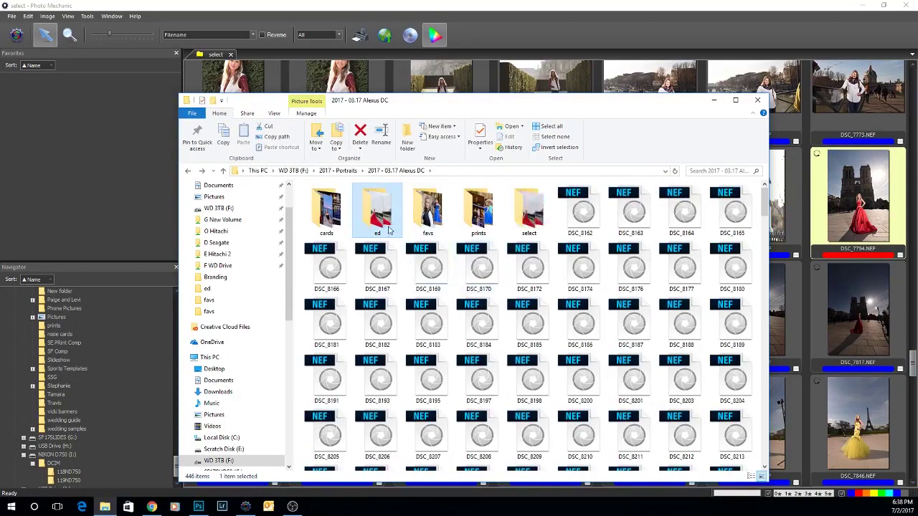
Check the prints, select, ed, cards and favs folders of the 03.17 DC shoot one after another
double_click(478, 209)
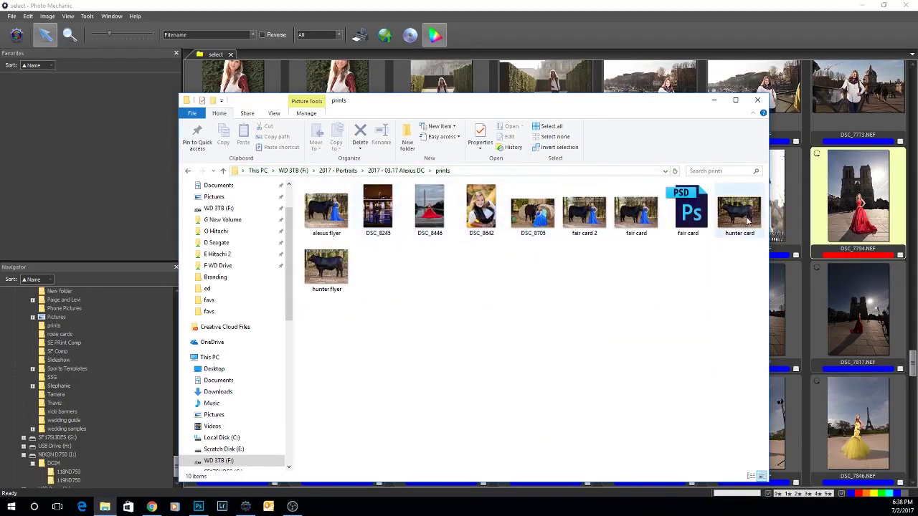
key(BackSpace)
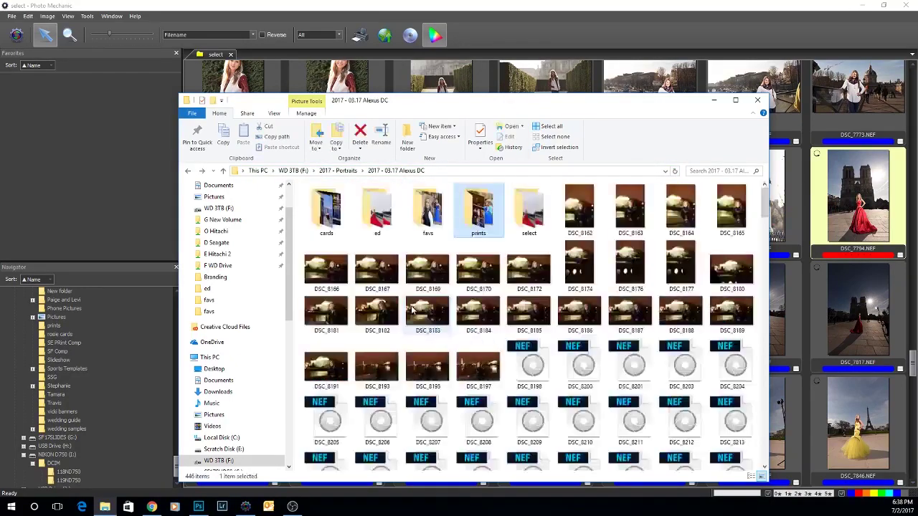
click(531, 223)
double_click(532, 224)
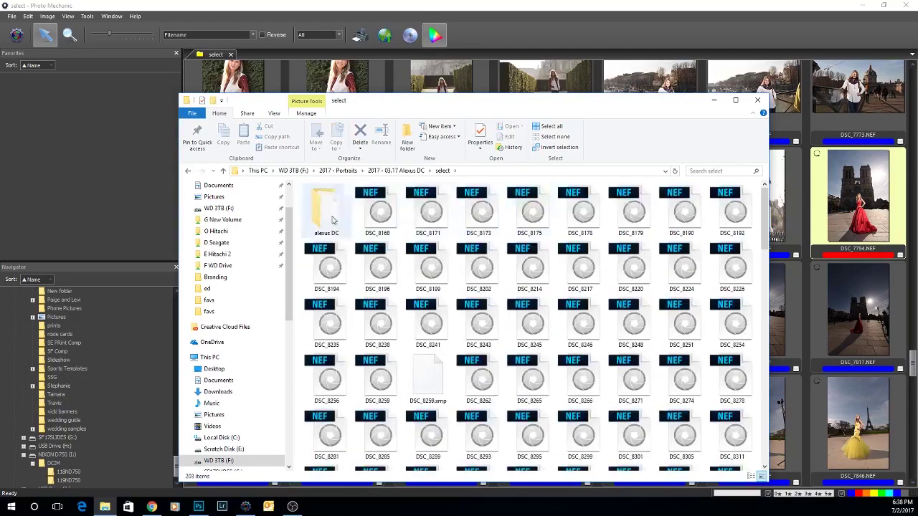
key(BackSpace)
double_click(378, 211)
key(BackSpace)
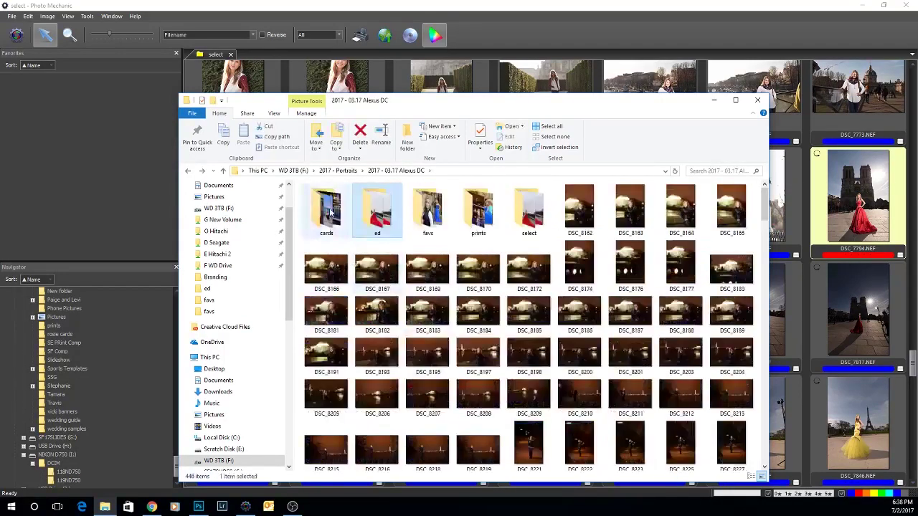
double_click(327, 211)
key(BackSpace)
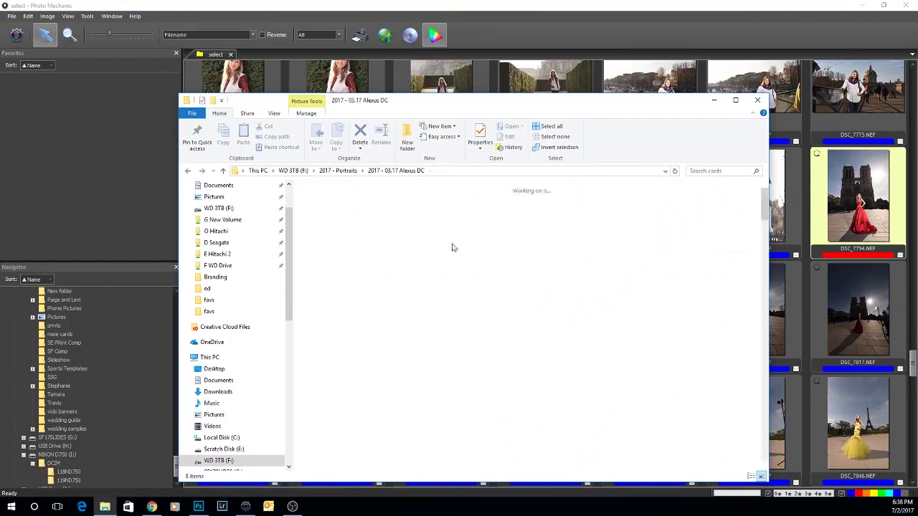
double_click(431, 214)
key(BackSpace)
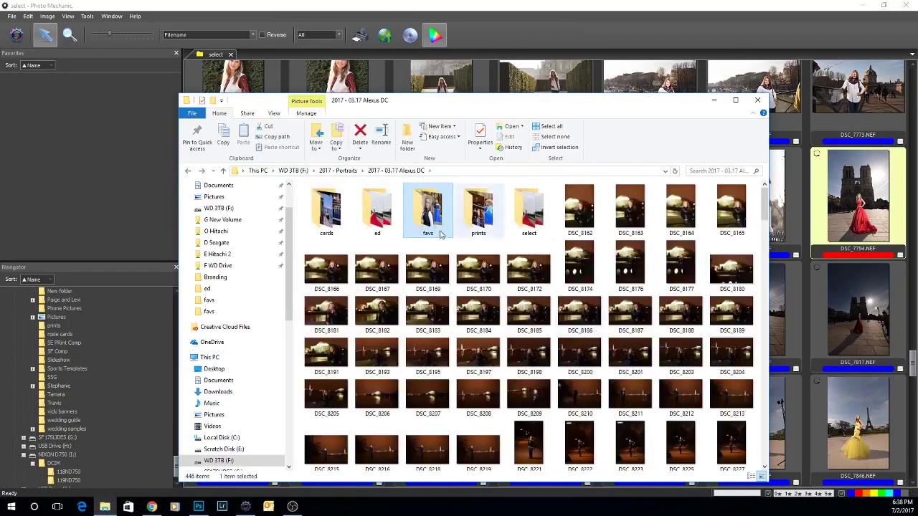
Reopen 2017 - 03.10 Stockholm - Paris and look through the Destination photos in the book folder of the client's ivory folder
key(BackSpace)
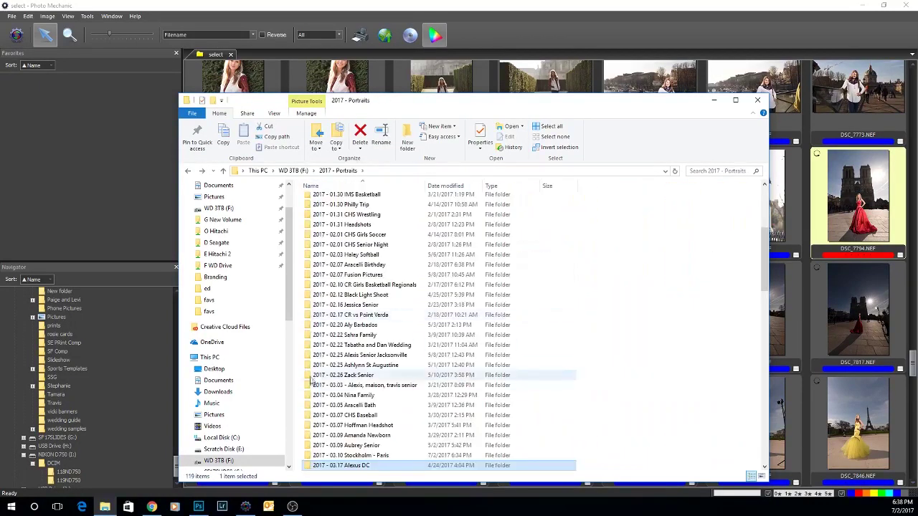
scroll(373, 376, down, 3)
click(373, 367)
double_click(373, 367)
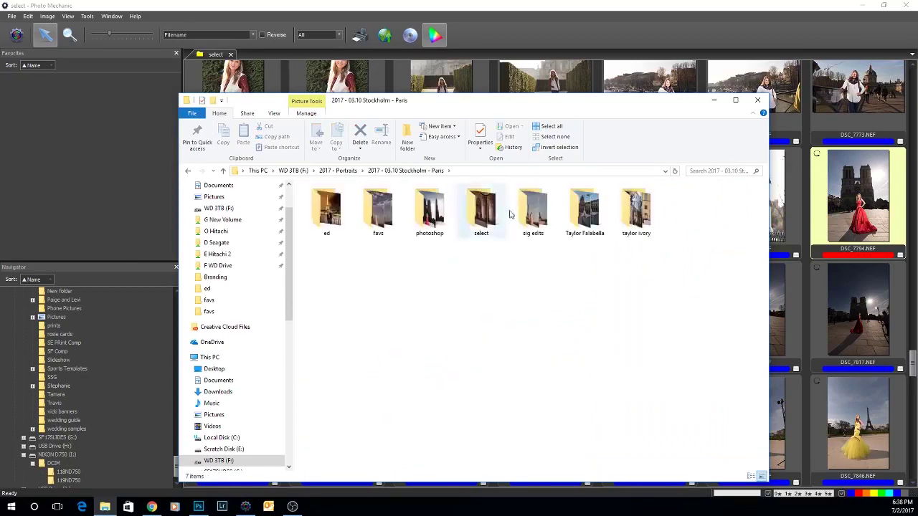
double_click(636, 210)
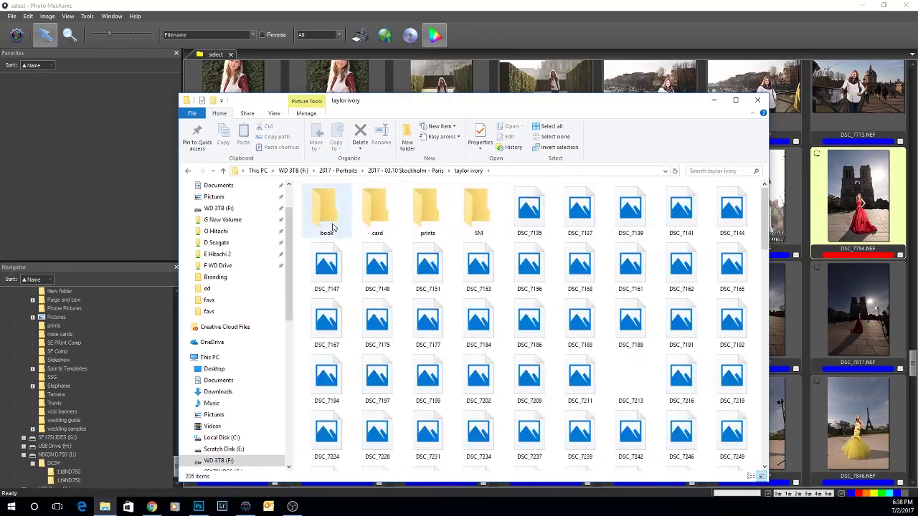
double_click(326, 211)
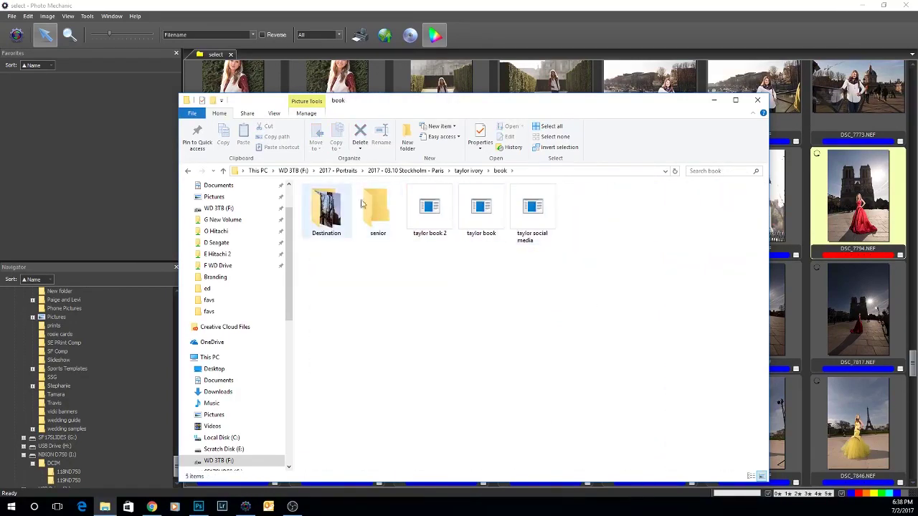
double_click(332, 215)
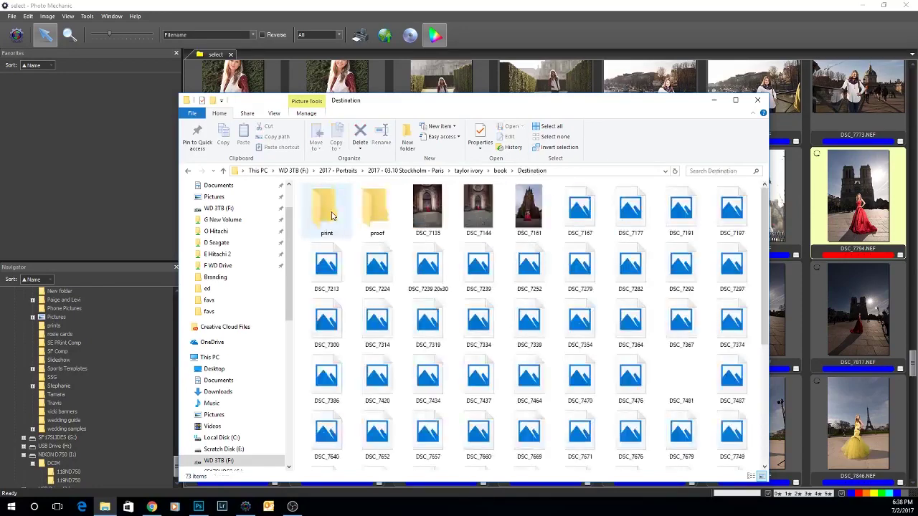
scroll(569, 302, down, 3)
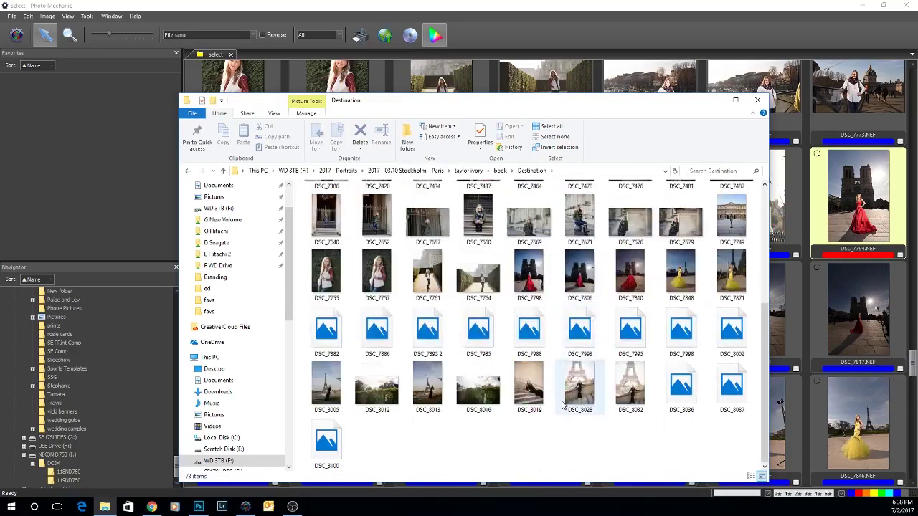
Check the print folder inside the book's Destination folder and return to 2017 - 03.10 Stockholm - Paris
scroll(570, 393, up, 3)
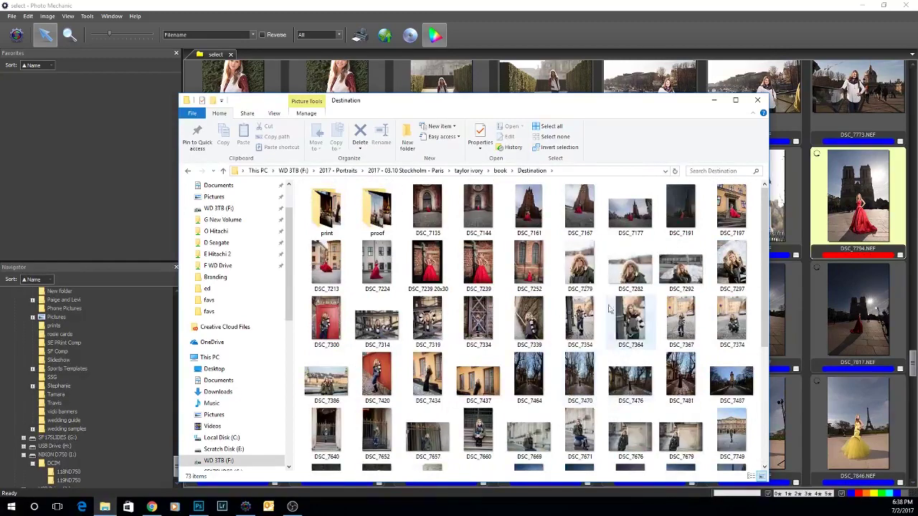
double_click(322, 214)
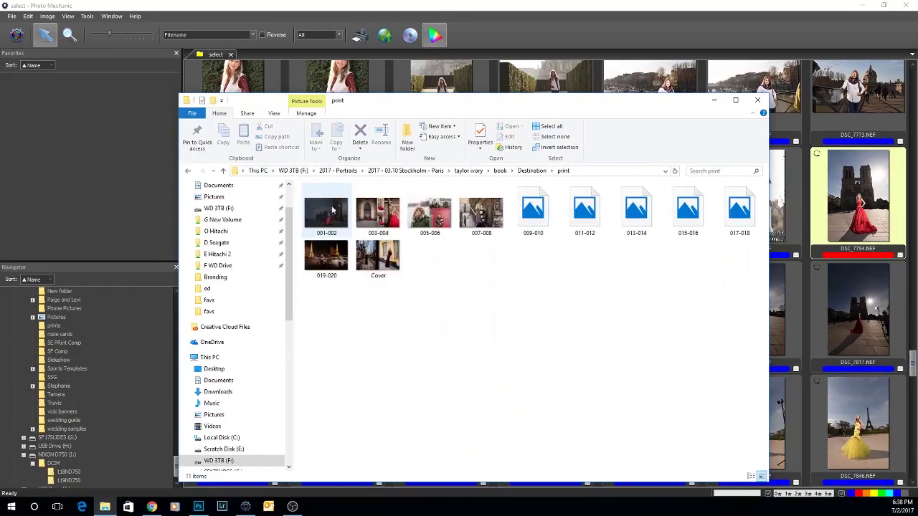
key(alt+Up)
key(alt+Up)
key(alt+Up)
key(alt+Up)
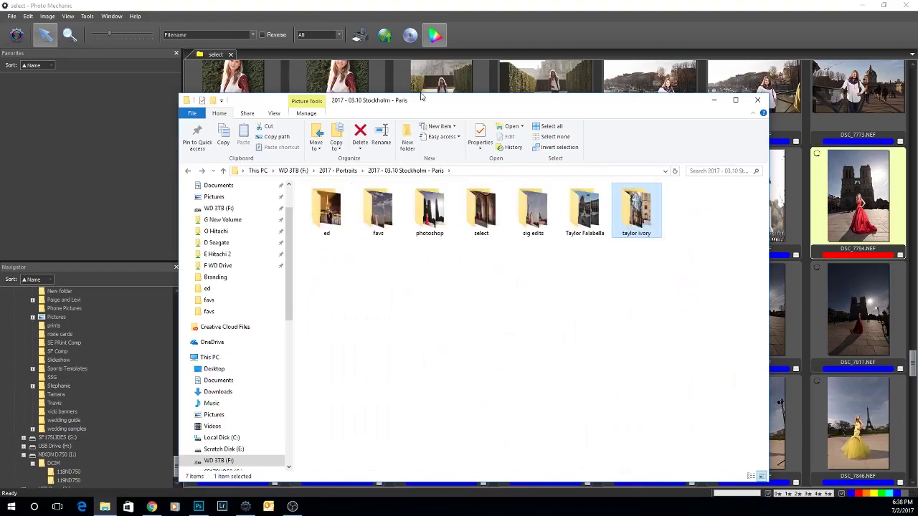
Open all the files of the shoot's photoshop folder together in Photoshop's Camera Raw
double_click(426, 217)
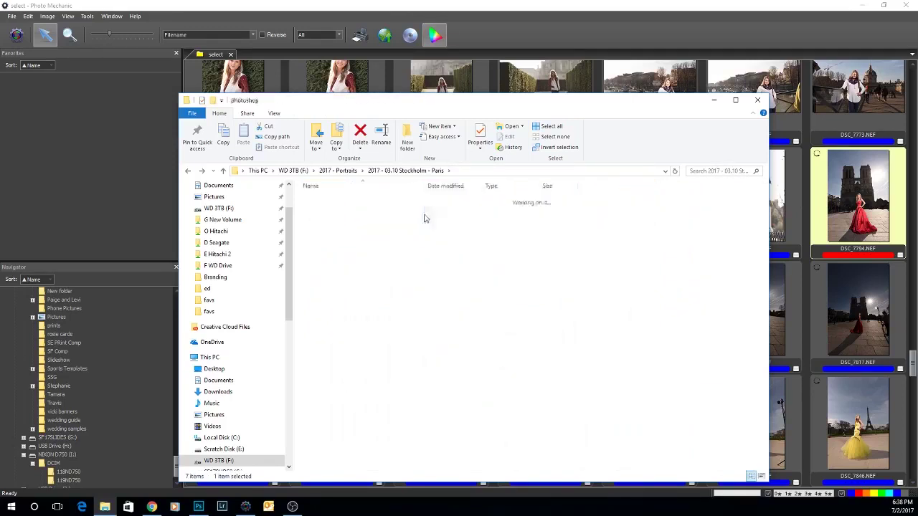
key(ctrl+a)
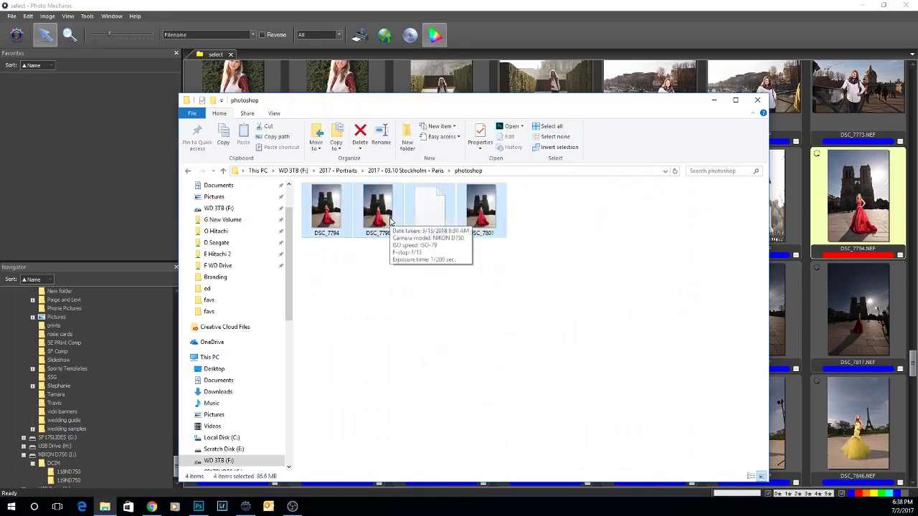
key(Return)
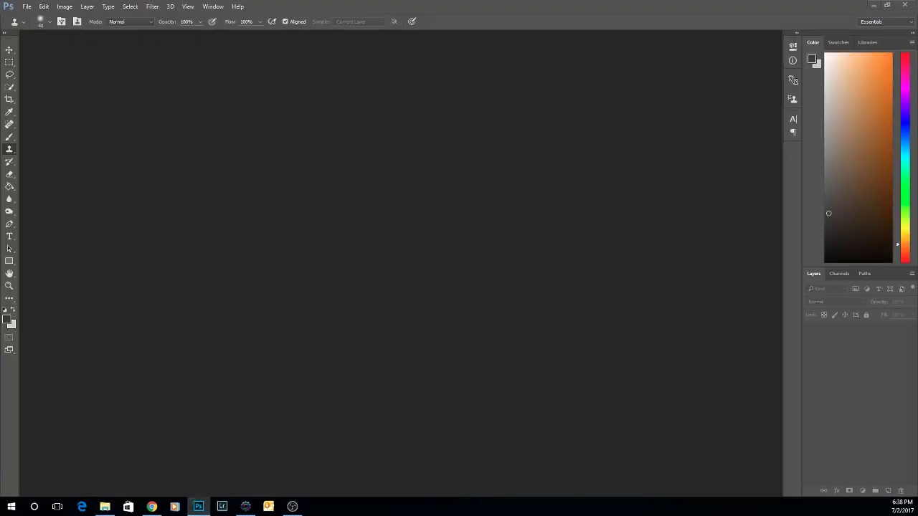
key(alt+Tab)
click(149, 154)
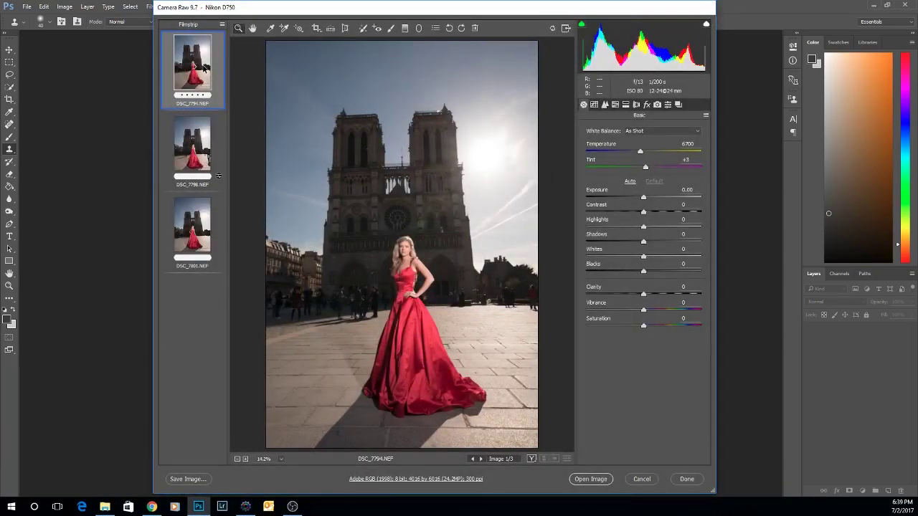
Adjust DSC_7794 to Exposure -0.10, Contrast +18, Highlights -88, Shadows +63 and Blacks -17
click(195, 164)
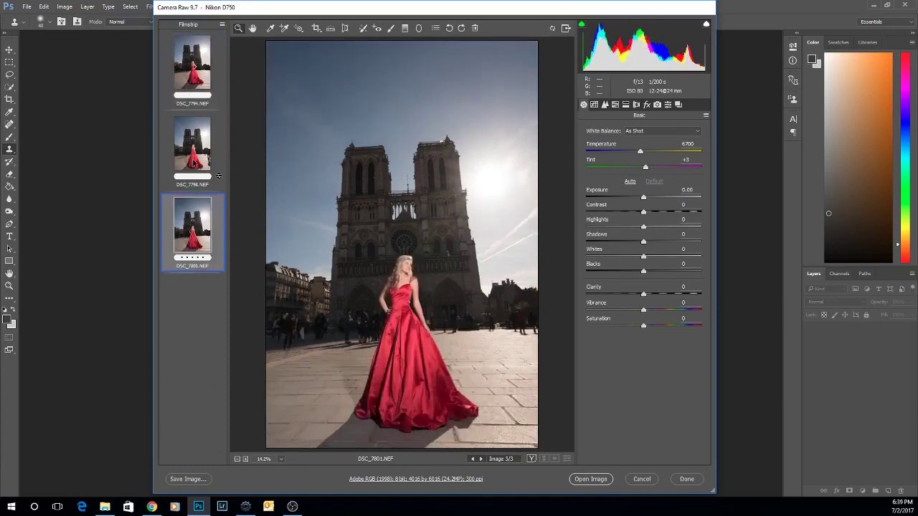
click(194, 72)
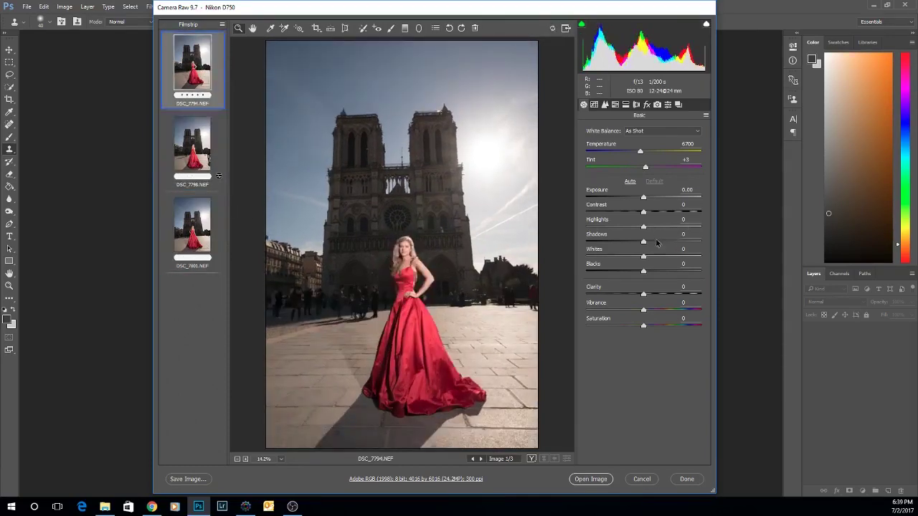
drag(644, 243, 593, 228)
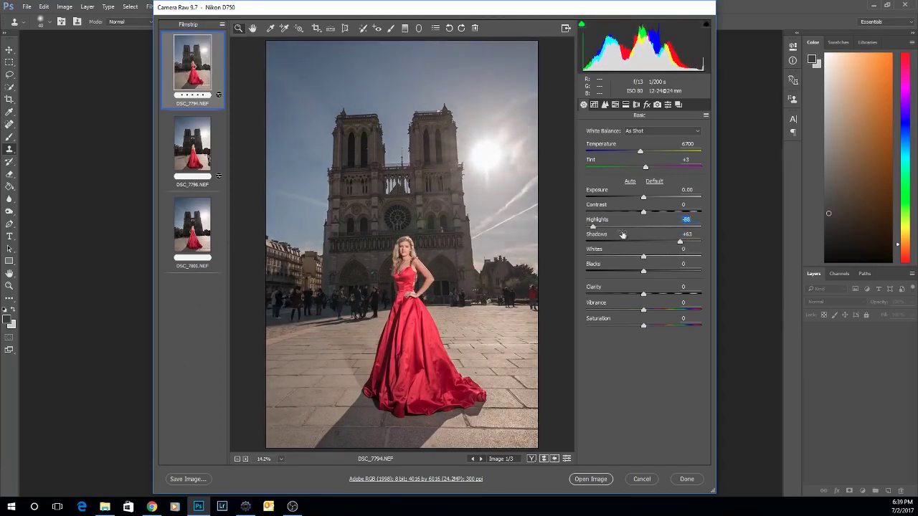
mouse_move(644, 213)
mouse_down()
mouse_move(653, 213)
mouse_move(642, 201)
mouse_up()
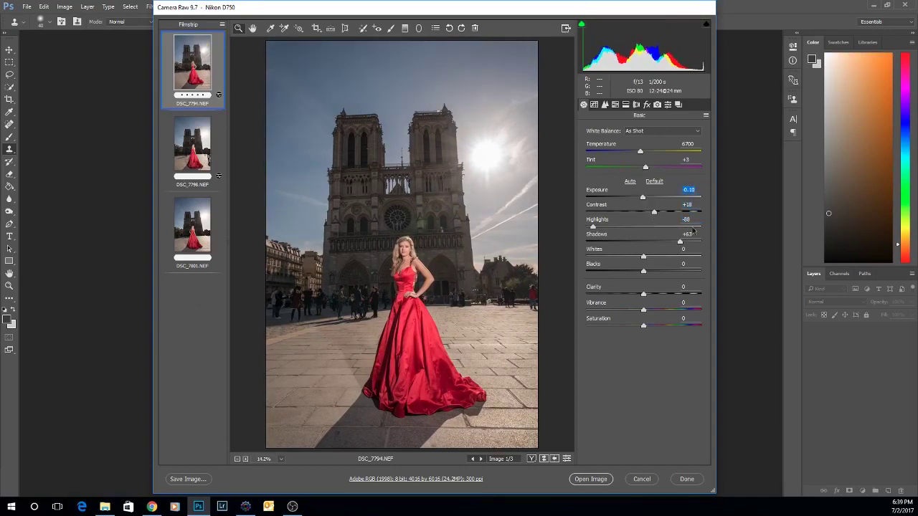
mouse_move(645, 277)
mouse_down()
mouse_move(659, 274)
mouse_move(634, 271)
mouse_up()
Select all three raw frames and sync DSC_7794's settings to DSC_7798 and DSC_7801
key(shift)
shift+click(188, 237)
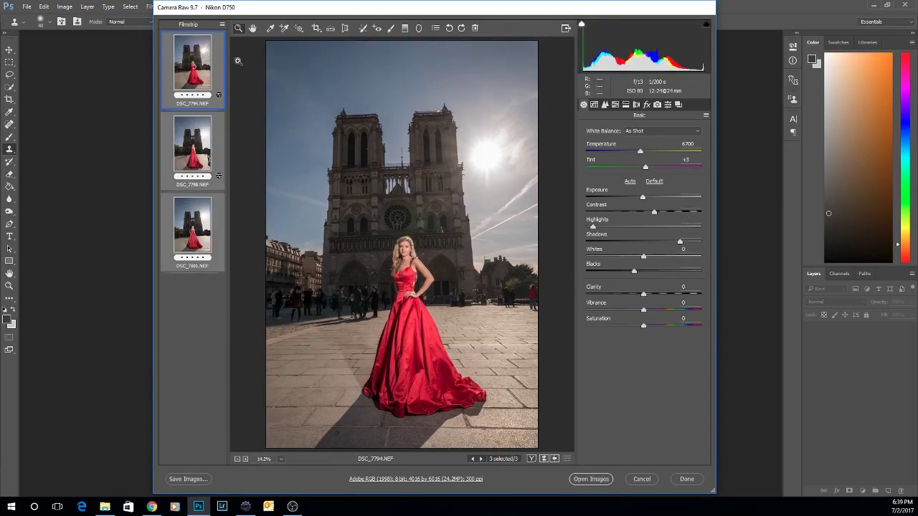
click(220, 27)
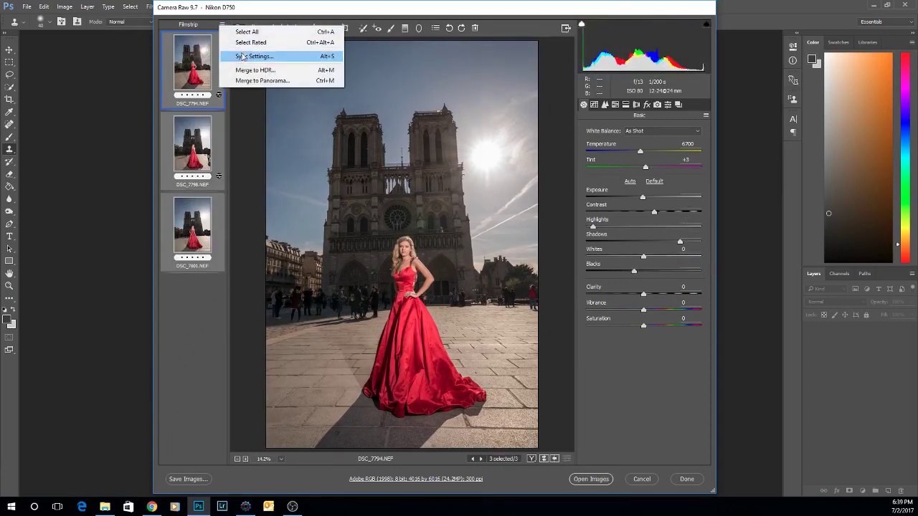
click(238, 57)
click(642, 192)
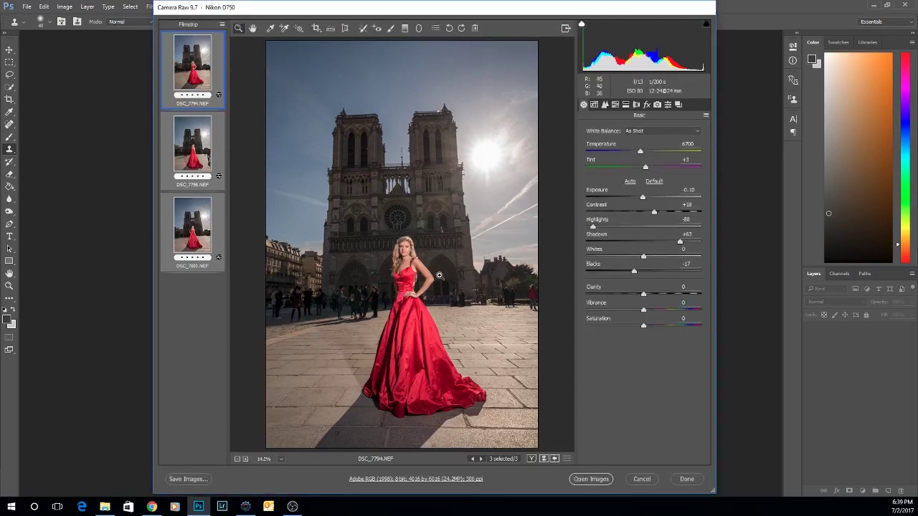
Review the synced frames in Camera Raw and open all three images in Photoshop
click(208, 156)
click(199, 214)
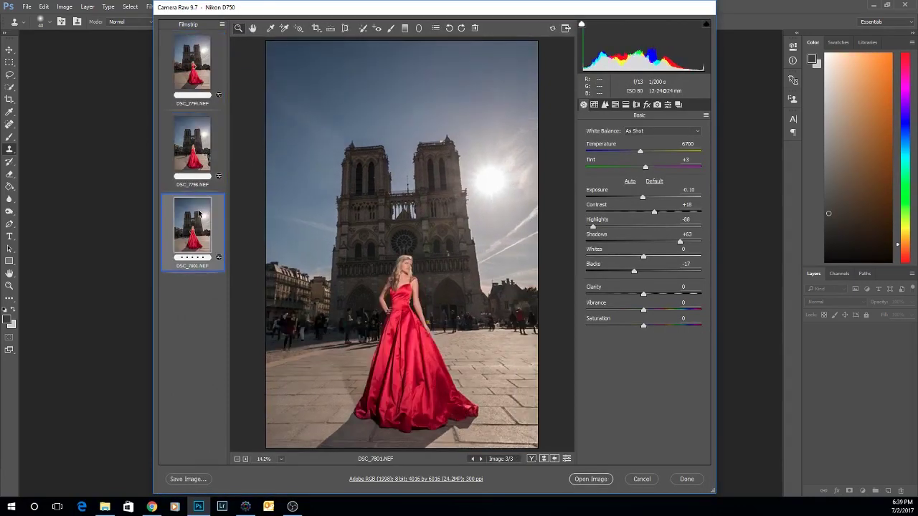
click(201, 79)
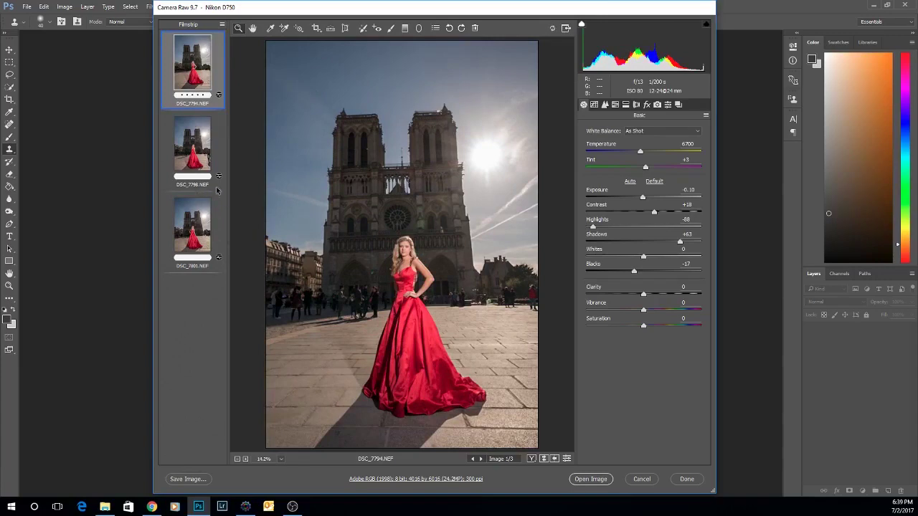
click(217, 188)
click(200, 82)
key(ctrl+a)
click(610, 480)
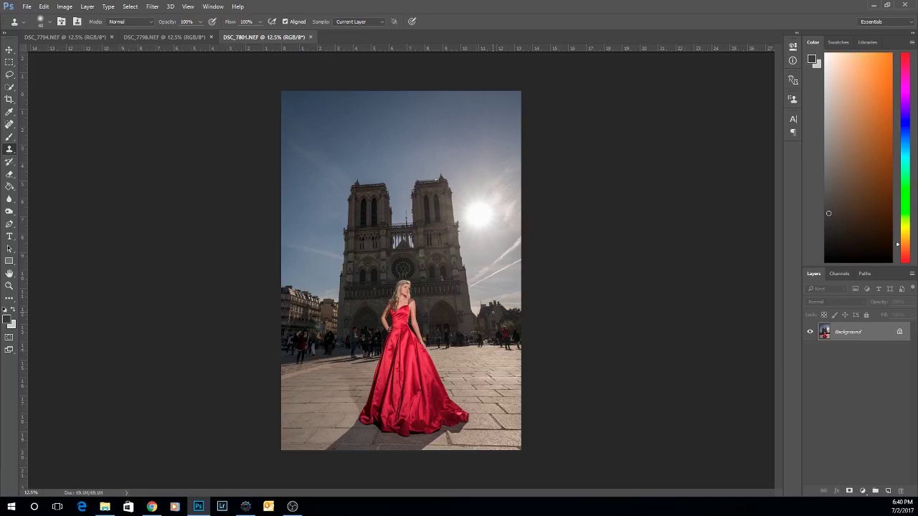
Compare the open DSC_7794, DSC_7798 and DSC_7801 images for pose, background people and framing
click(170, 37)
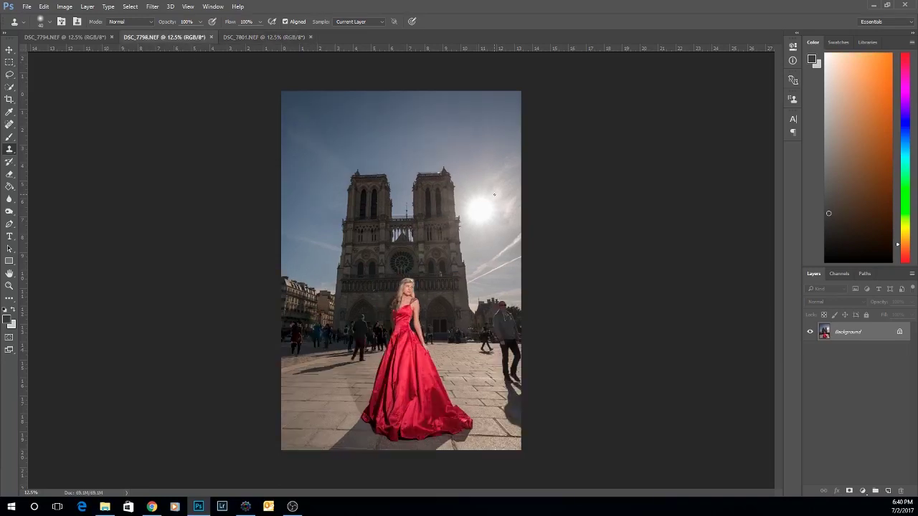
click(51, 37)
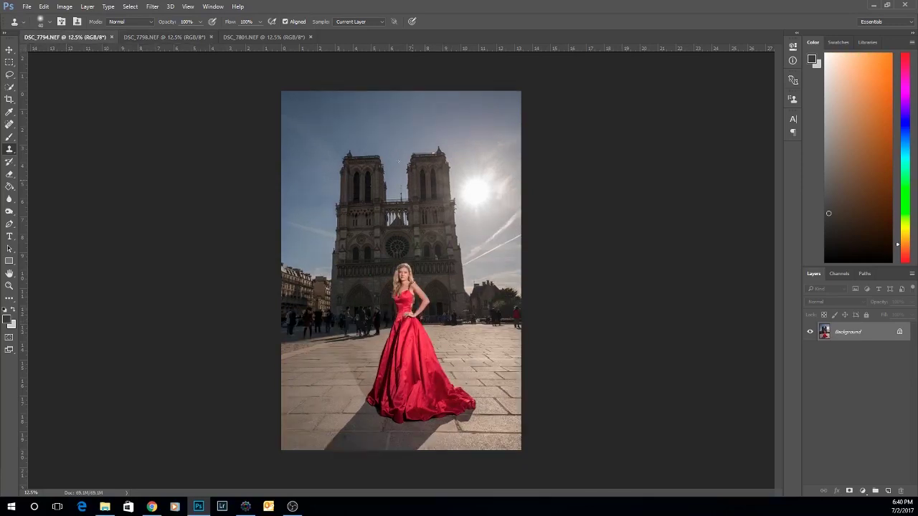
click(258, 37)
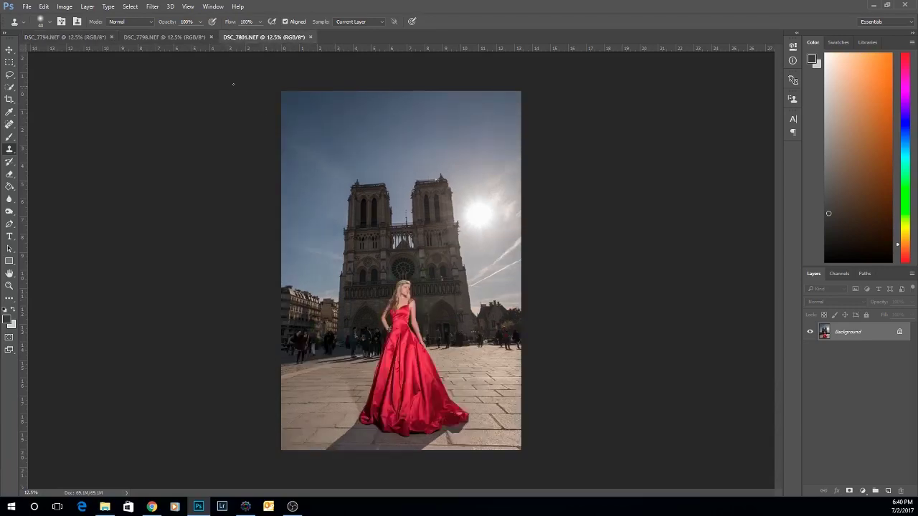
click(179, 37)
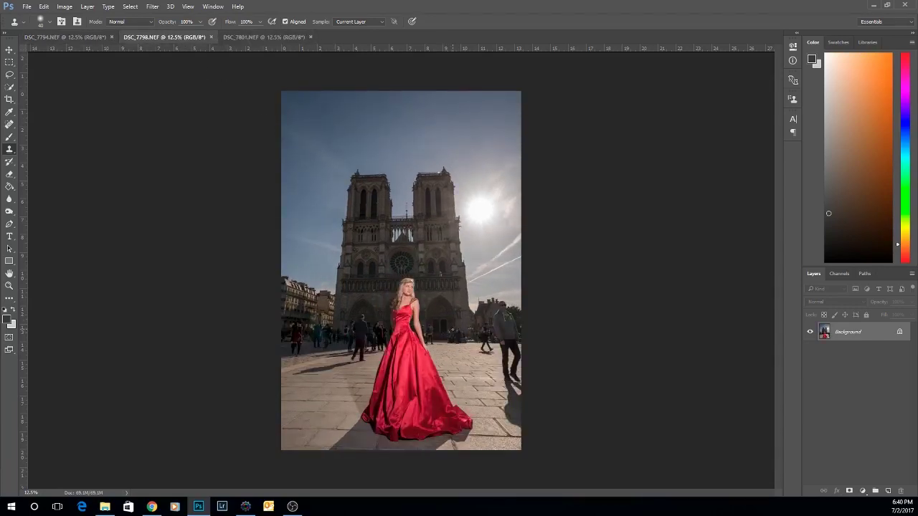
click(249, 36)
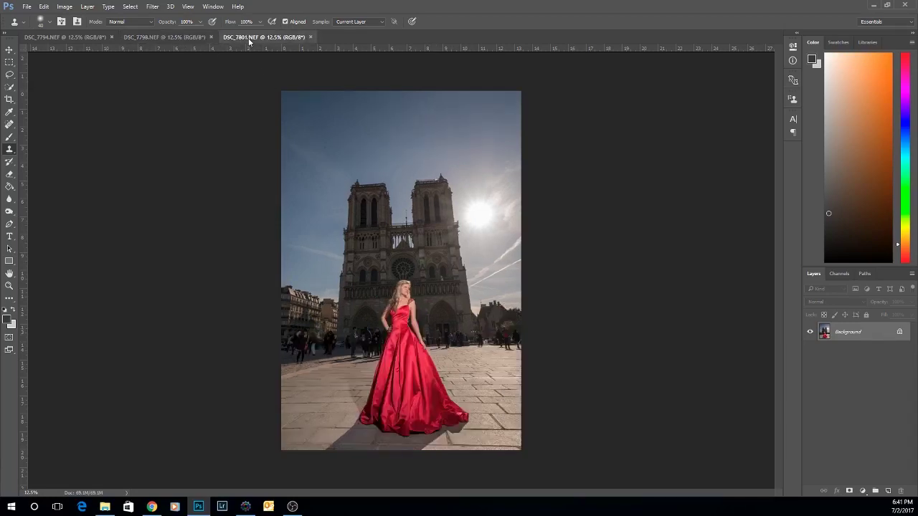
click(165, 36)
click(80, 37)
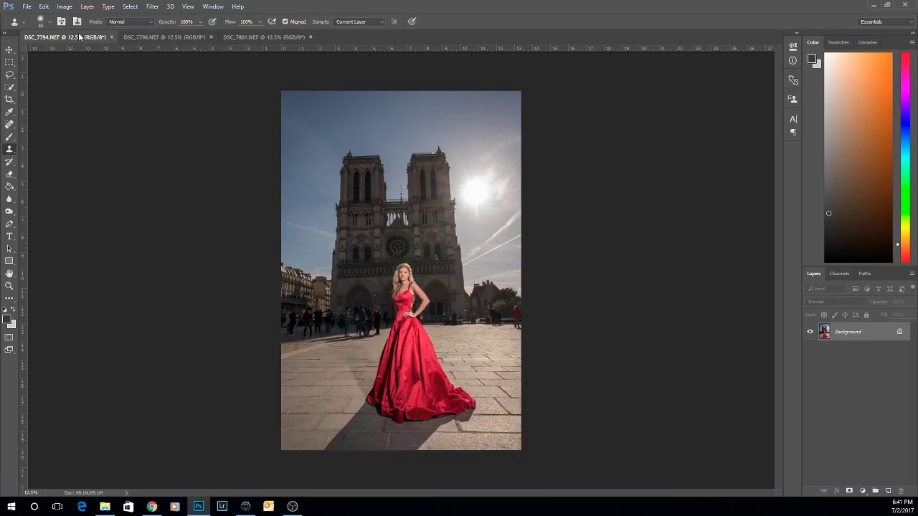
Copy the DSC_7794 image into the DSC_7801 document as a new layer with the Move tool
click(9, 49)
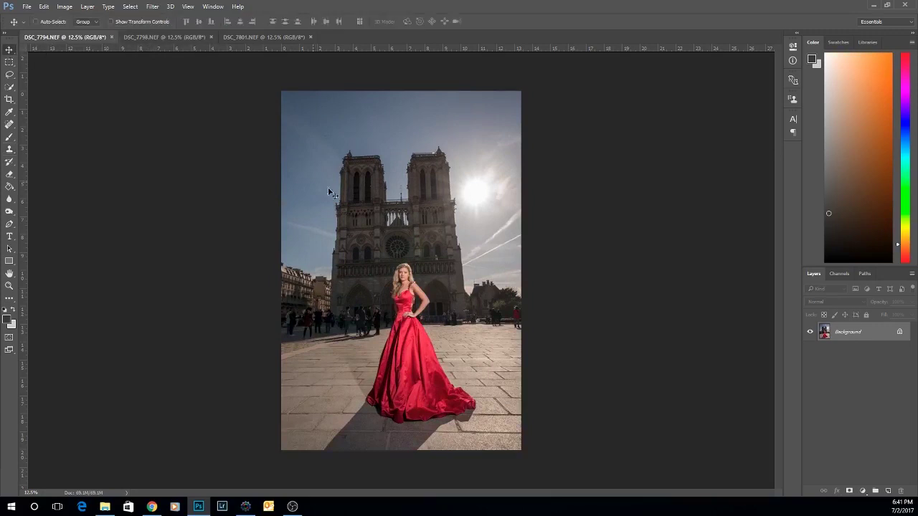
click(248, 37)
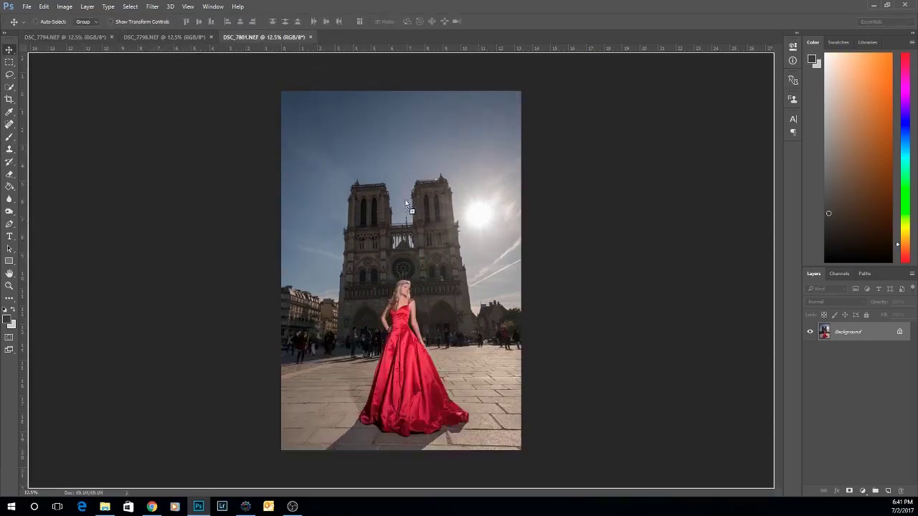
drag(406, 203, 373, 230)
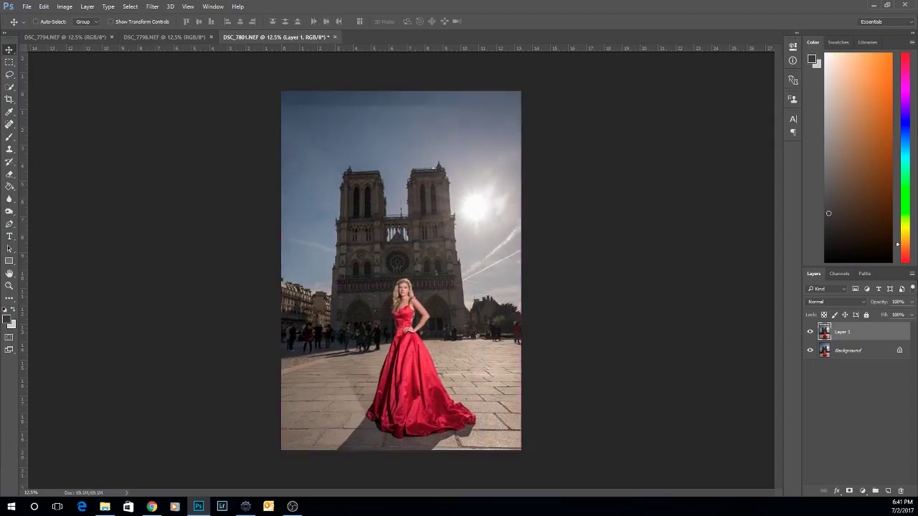
Lower Layer 1's opacity to about 42% and move the layer so its cathedral lines up with the Background photo
click(911, 304)
drag(911, 315, 887, 316)
drag(421, 290, 427, 304)
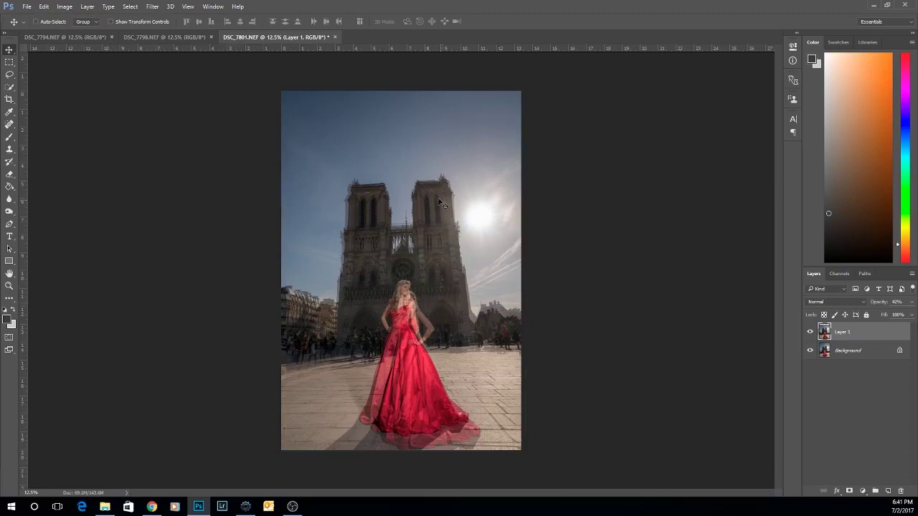
drag(454, 278, 457, 271)
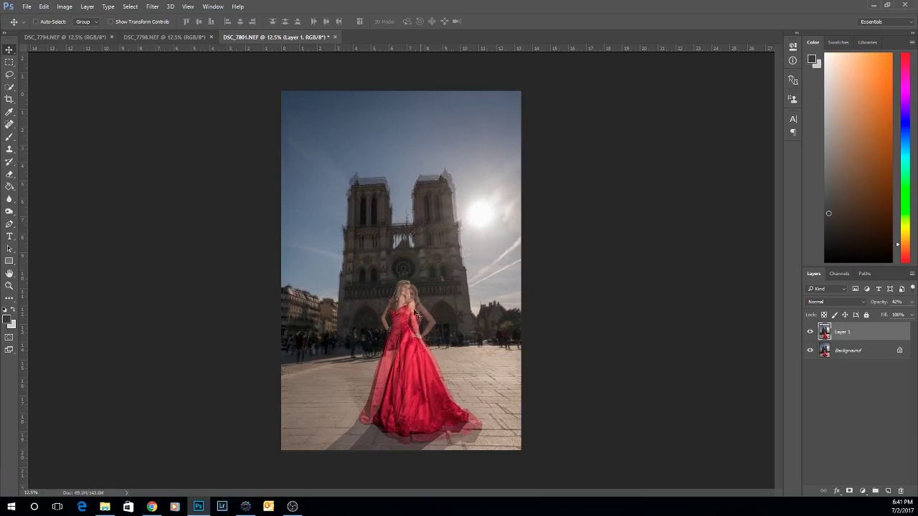
Toggle Layer 1's visibility to check the cathedral alignment, and restore the layer's opacity to 100%
click(810, 332)
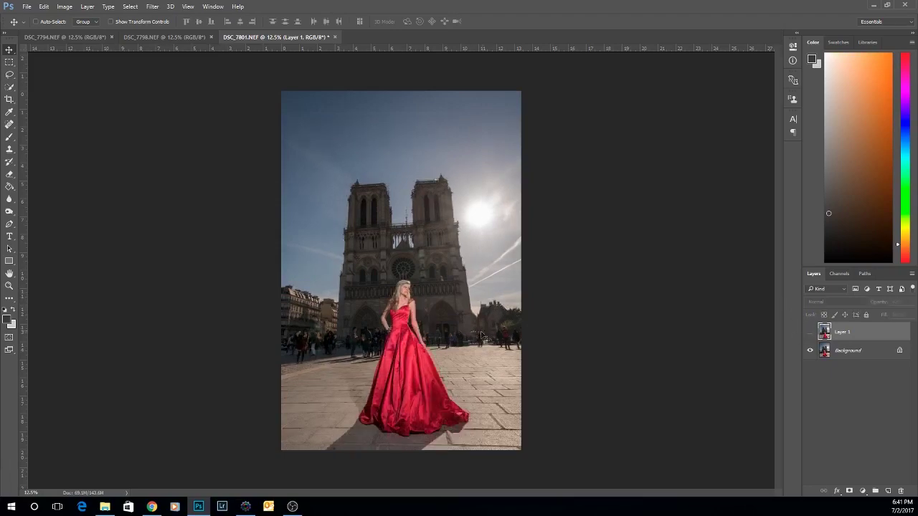
click(811, 332)
click(811, 332)
click(810, 332)
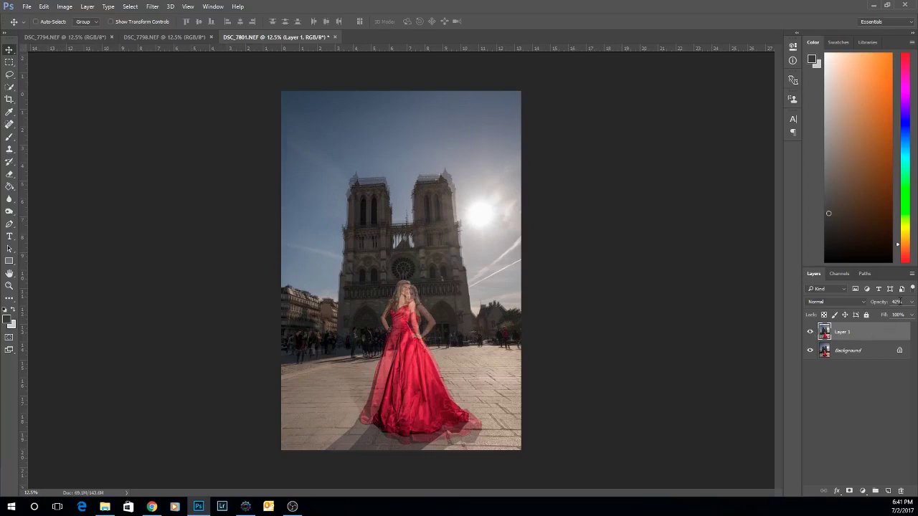
click(912, 302)
drag(886, 315, 905, 316)
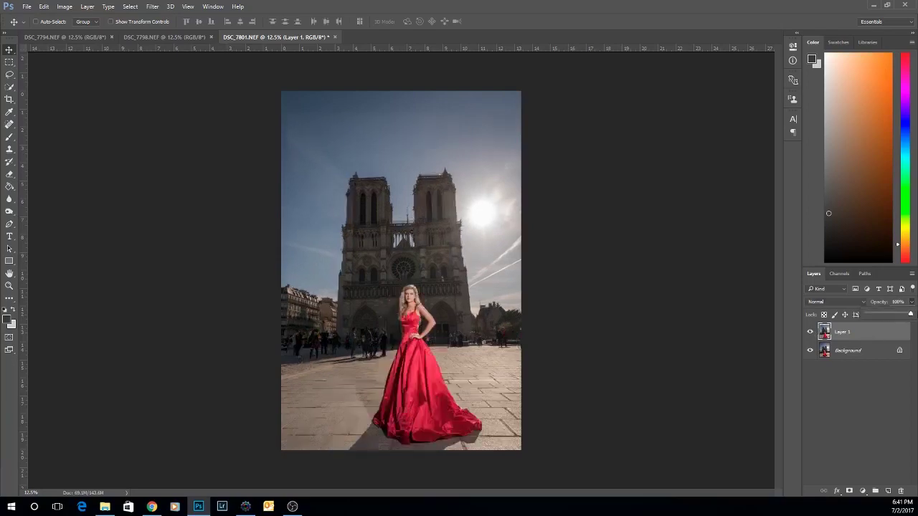
Compare Layer 1 at full opacity with the Background photo by repeatedly hiding and showing it
click(810, 332)
click(810, 332)
click(810, 332)
click(810, 332)
click(810, 332)
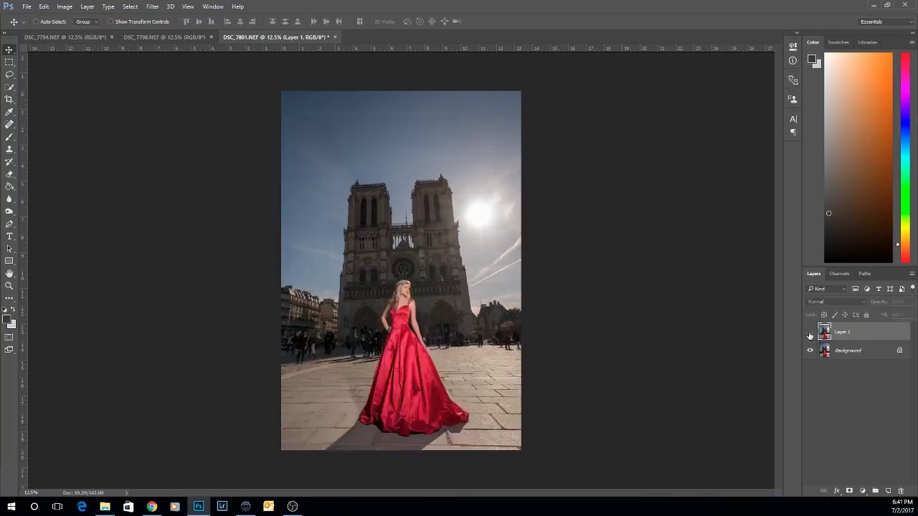
click(810, 332)
Copy the DSC_7798.NEF photo into the DSC_7801.NEF document as a new layer above Layer 1
click(172, 36)
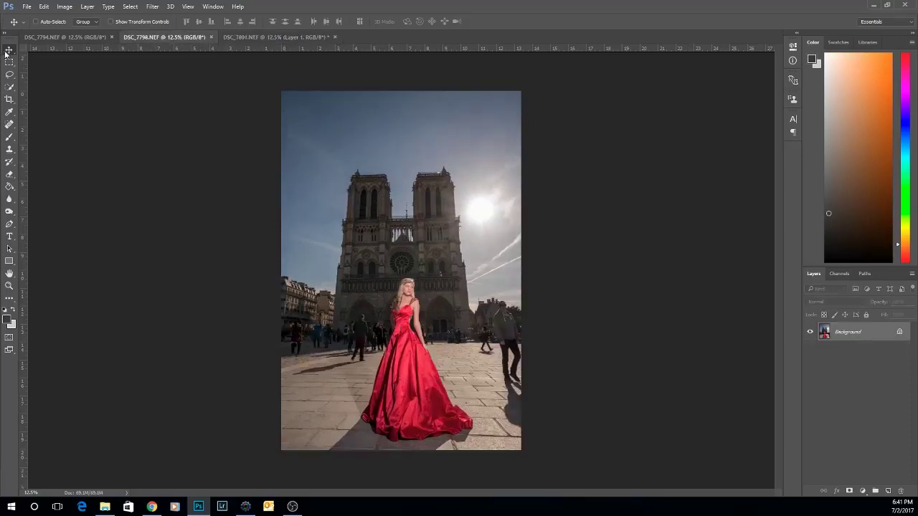
drag(371, 185, 416, 229)
drag(458, 261, 416, 231)
Align Layer 2's cathedral with the layers below while at about 41% opacity, and return its opacity to 100%
click(911, 303)
drag(909, 314, 885, 314)
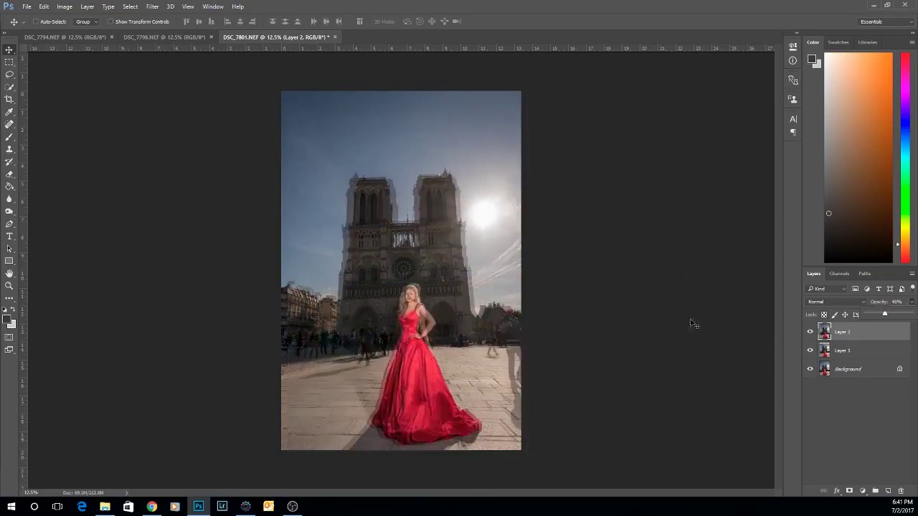
drag(481, 337, 473, 336)
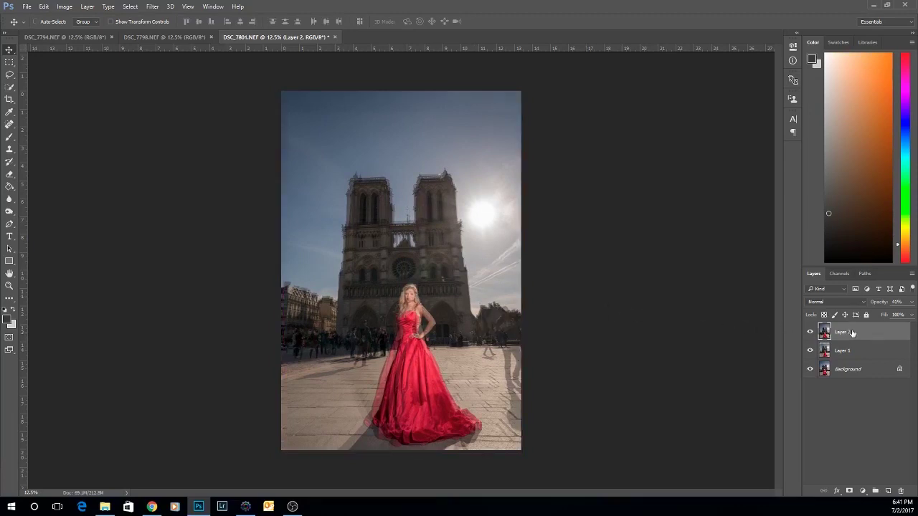
click(911, 302)
drag(887, 316, 911, 316)
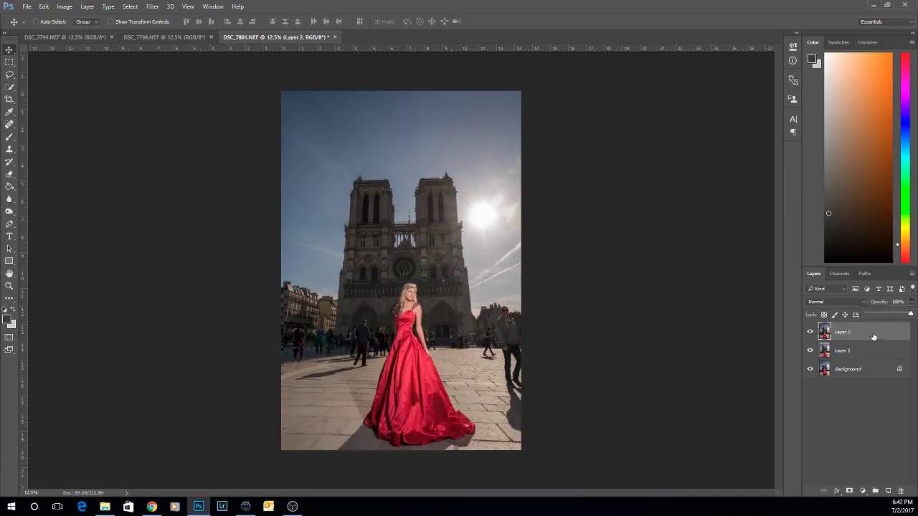
Add a layer mask to Layer 2 and fill it with black using the Paint Bucket
click(850, 491)
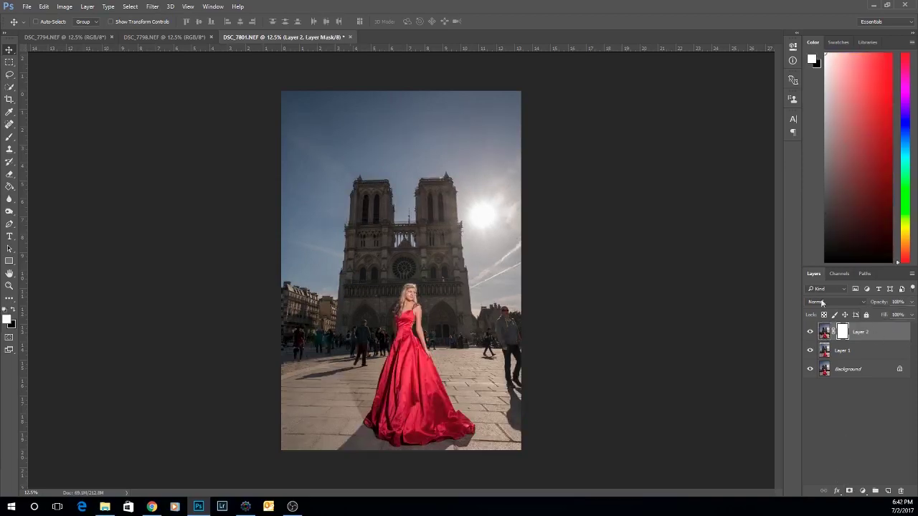
click(10, 149)
click(9, 186)
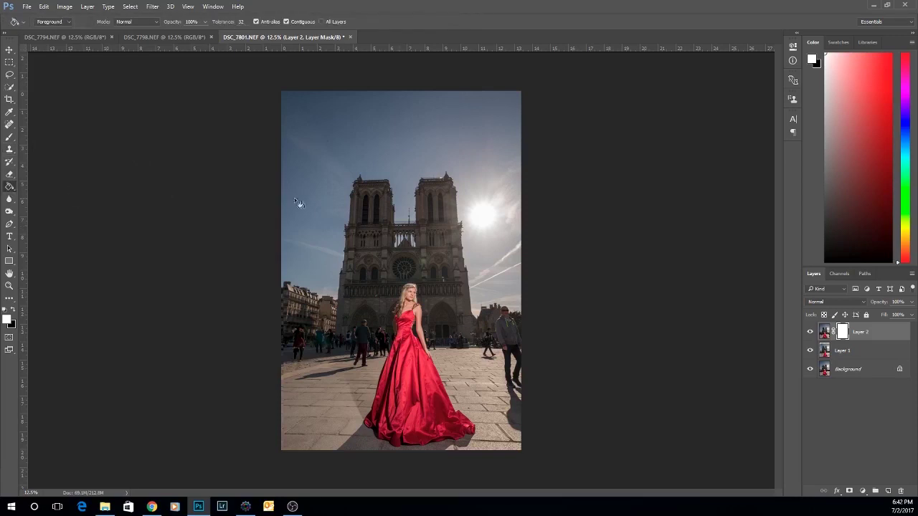
key(x)
click(311, 198)
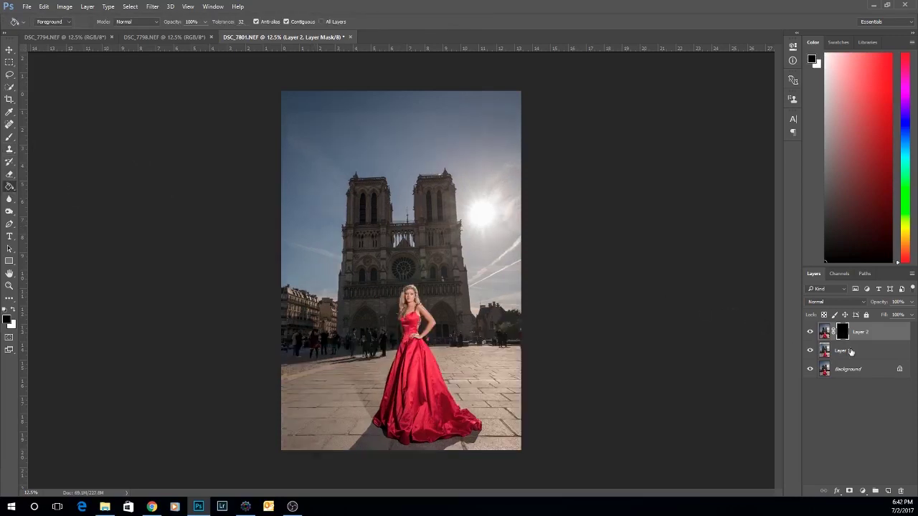
Add a layer mask to Layer 1 and fill it with black
click(852, 352)
click(850, 491)
click(432, 269)
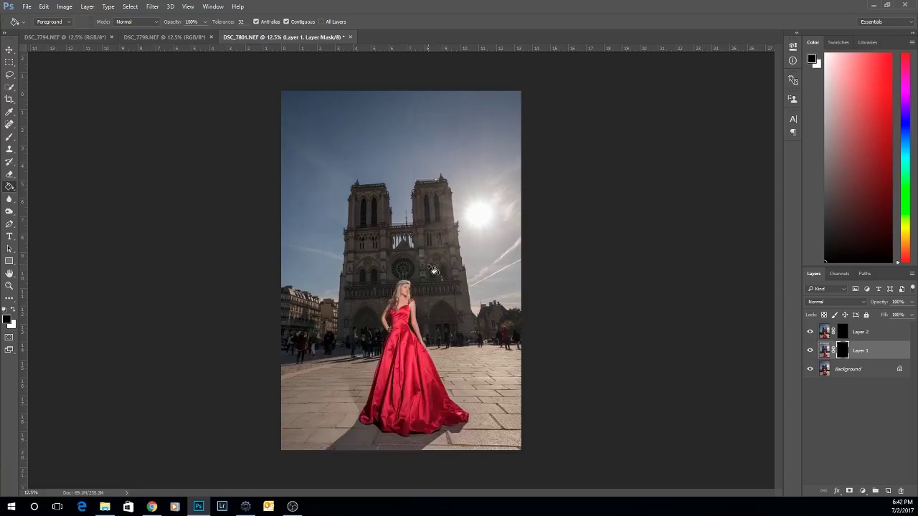
Set up the Brush tool with white as the foreground colour and enlarge the brush to 400
key(x)
click(852, 369)
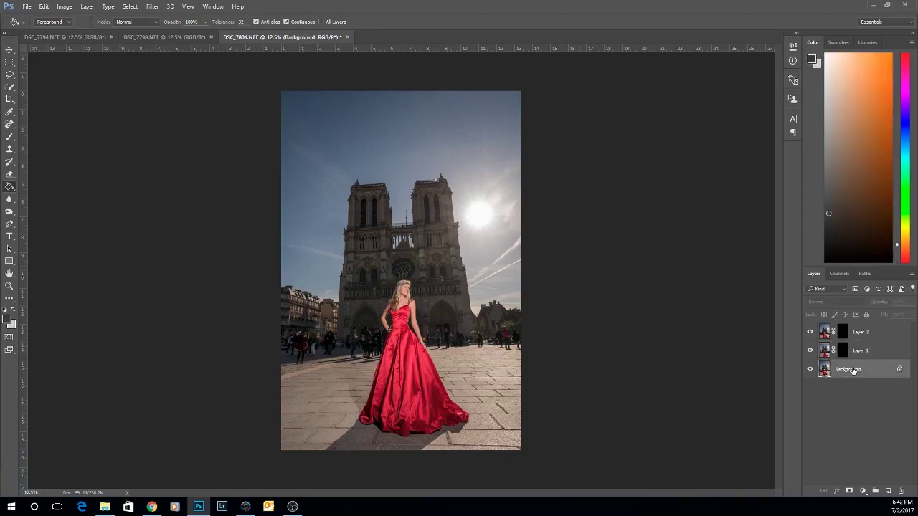
click(10, 149)
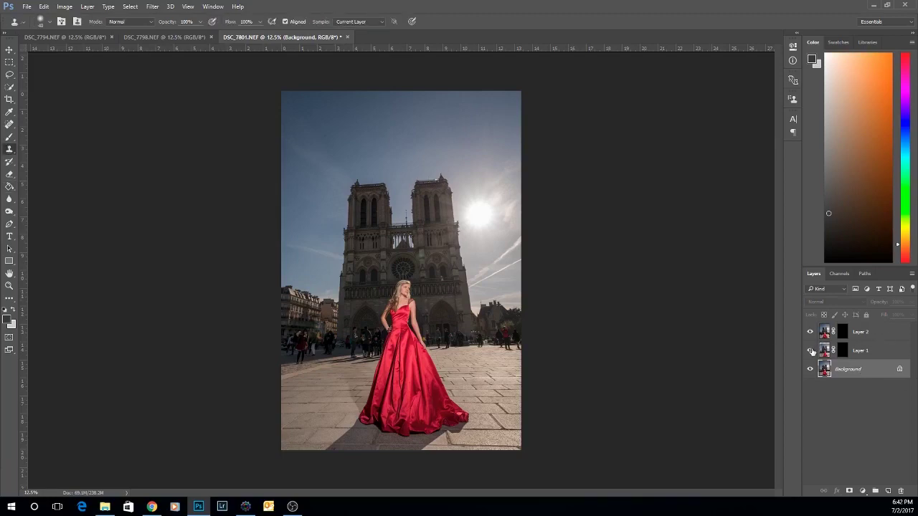
click(811, 351)
click(10, 137)
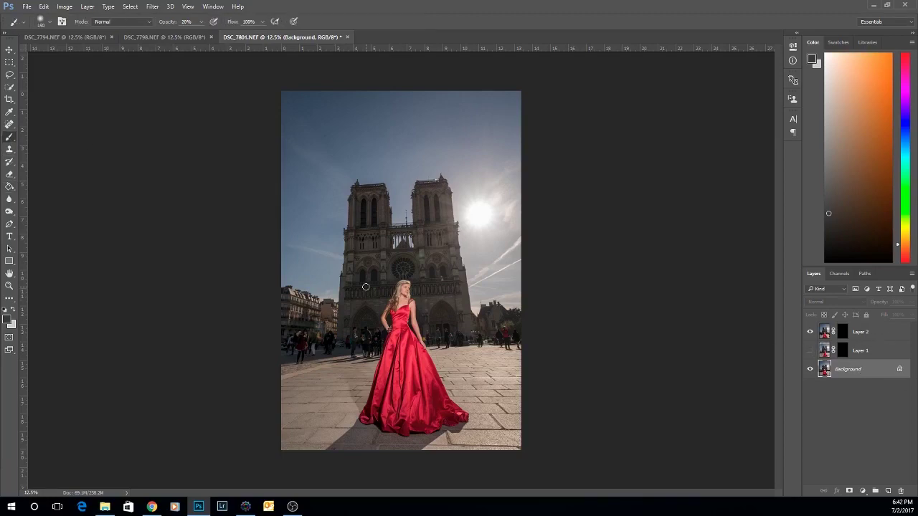
key(d)
key(x)
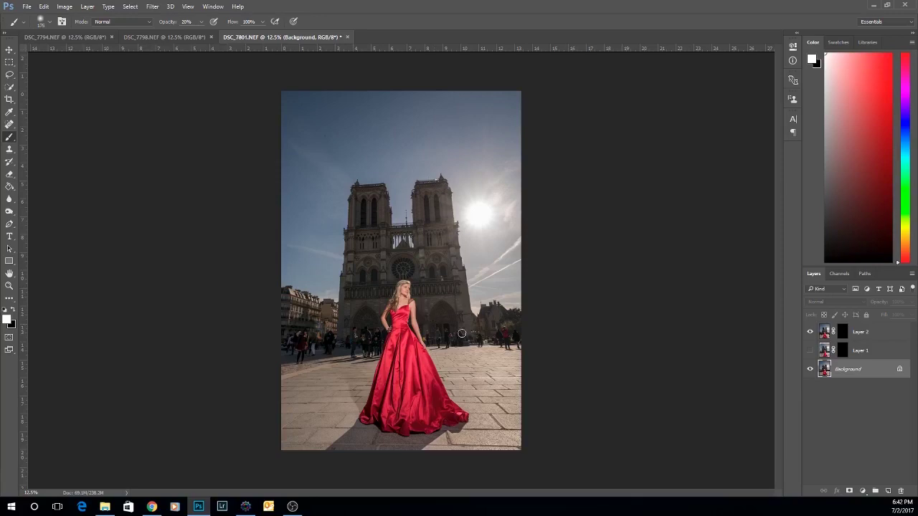
key(bracketright)
key(bracketright)
key(bracketright)
Paint white on Layer 1's mask at 100% brush opacity over the people standing before the cathedral doorway right of the woman
click(810, 351)
click(845, 351)
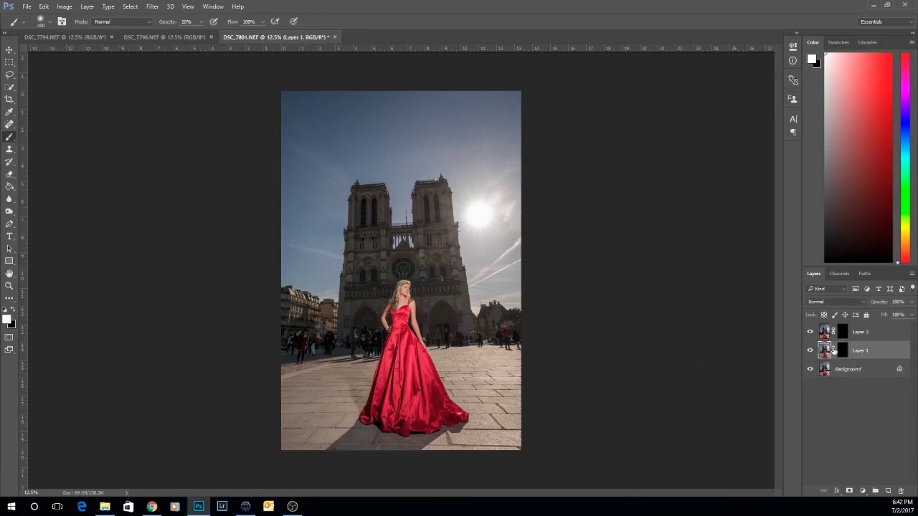
key(bracketleft)
key(bracketleft)
mouse_move(432, 329)
mouse_down()
mouse_move(443, 304)
mouse_move(454, 336)
mouse_up()
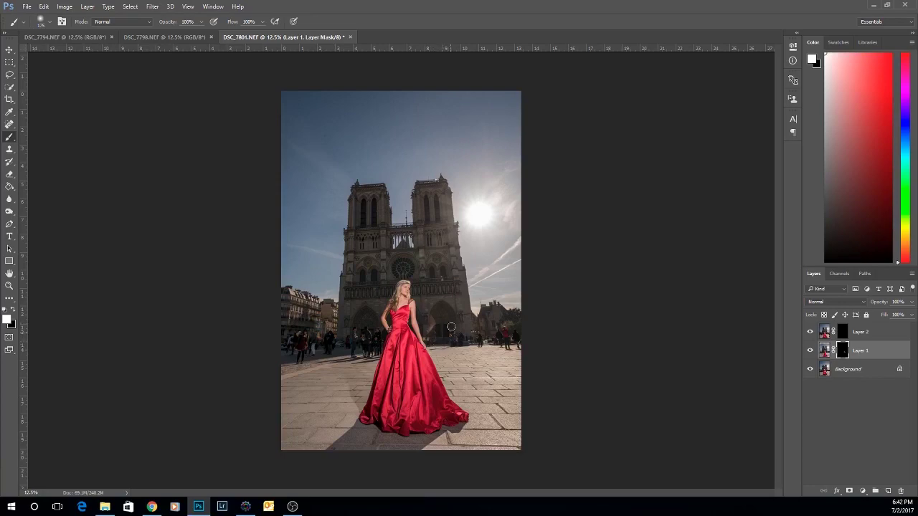
mouse_move(451, 326)
mouse_down()
mouse_move(441, 306)
mouse_move(433, 314)
mouse_move(452, 312)
mouse_move(453, 330)
mouse_up()
Examine the masked doorway area at 50% zoom, comparing the picture with and without Layer 1
key(ctrl+plus)
key(ctrl+plus)
key(ctrl+plus)
key(ctrl+plus)
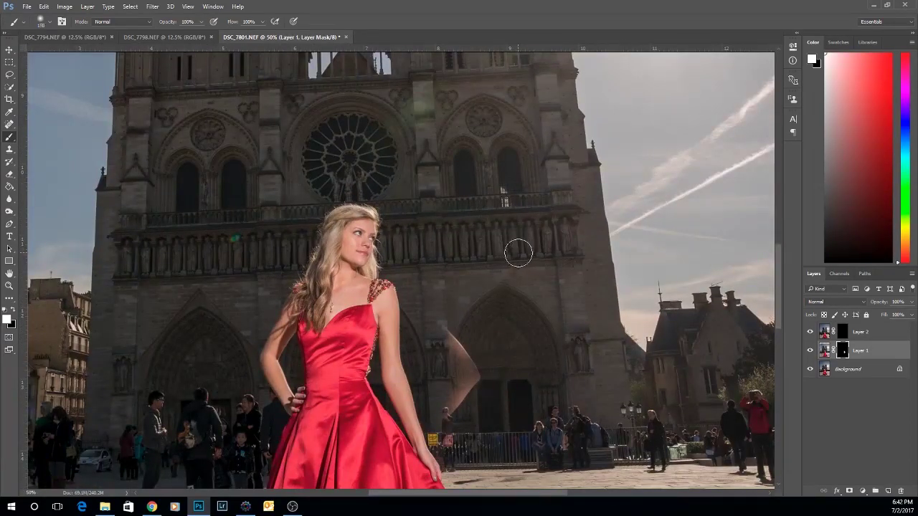
click(811, 351)
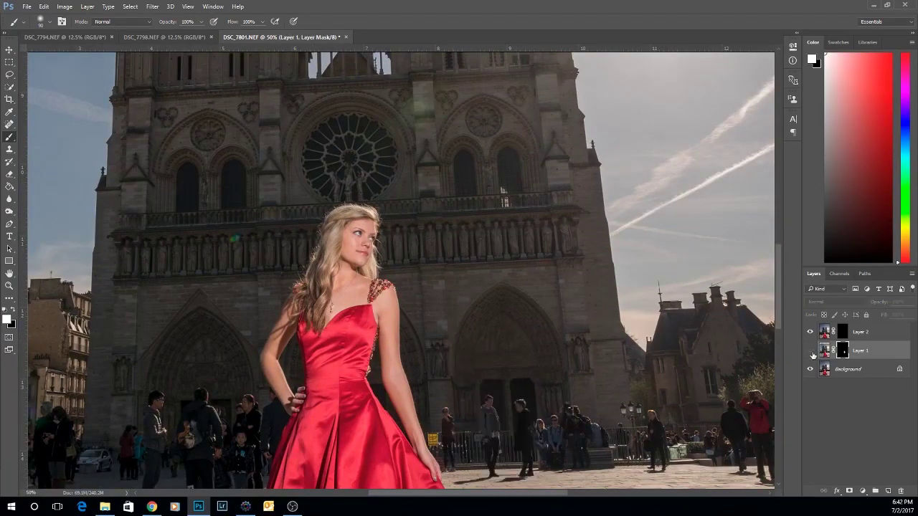
click(811, 351)
click(811, 352)
click(811, 351)
click(811, 352)
click(811, 351)
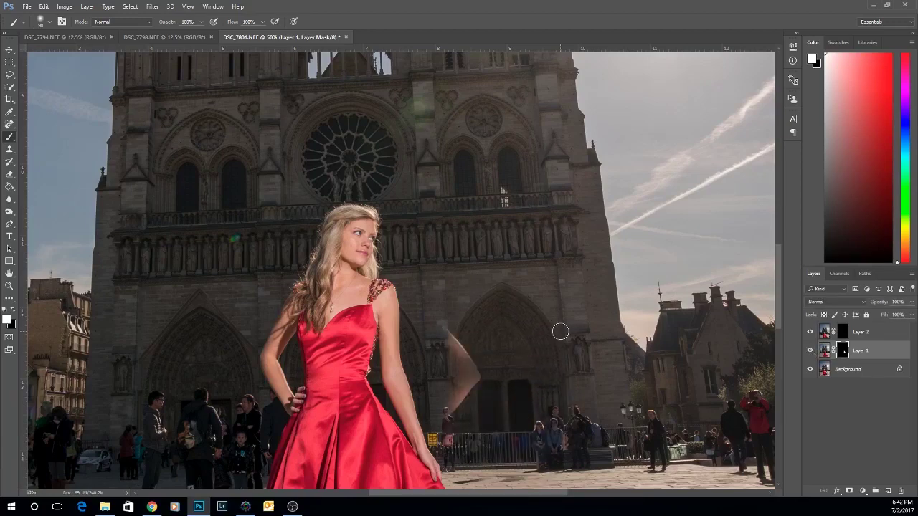
Free-transform Layer 1 and rotate it about -0.58° to match the Background photo
key(ctrl+t)
key(ctrl+minus)
key(ctrl+minus)
key(ctrl+minus)
key(ctrl+minus)
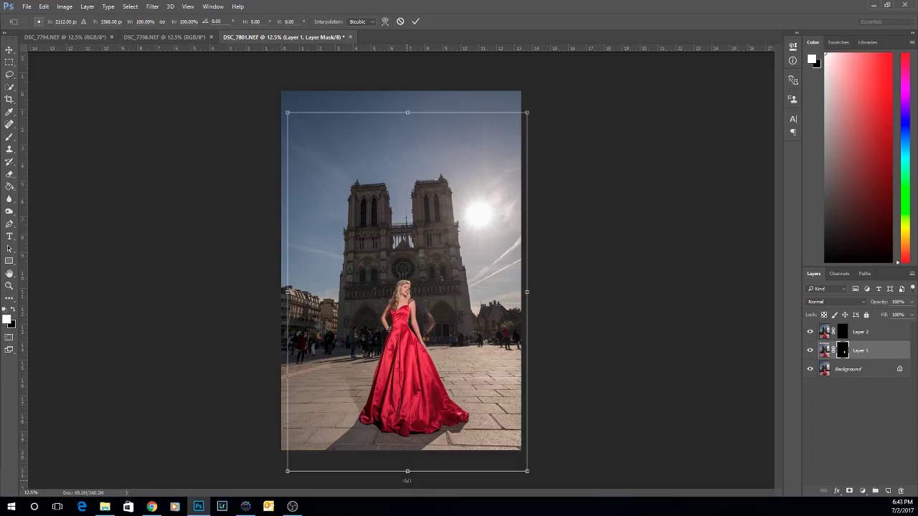
drag(407, 480, 409, 481)
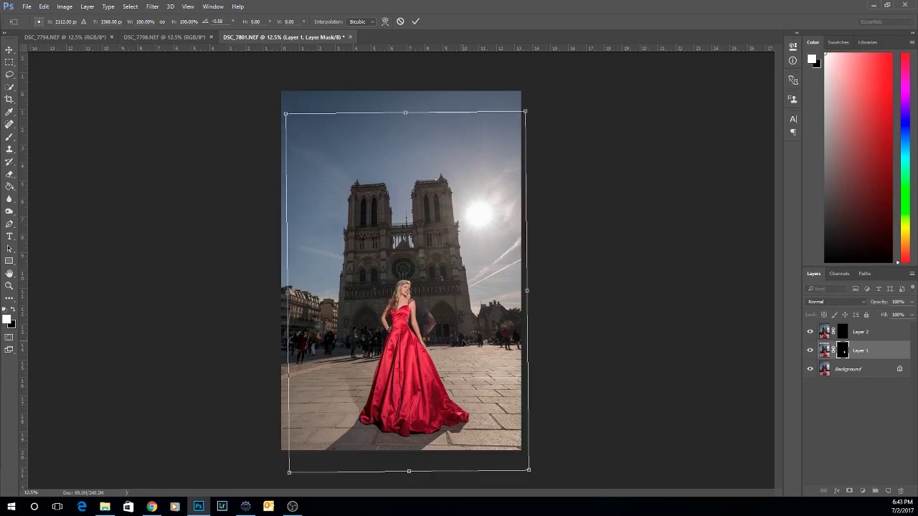
Nudge Layer 1 about 0.02 in horizontally and 0.013 in vertically to refine the alignment, and apply the transform
key(ctrl+plus)
key(ctrl+plus)
key(ctrl+plus)
key(ctrl+plus)
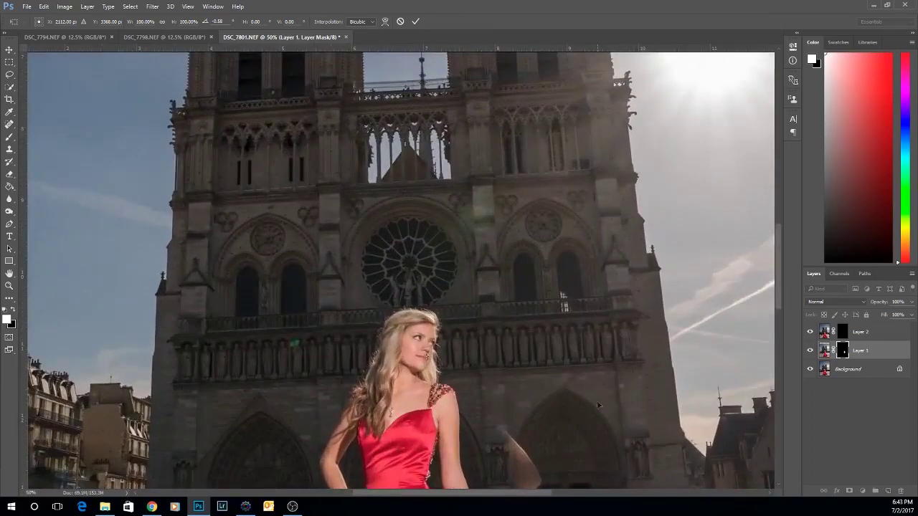
drag(589, 414, 590, 413)
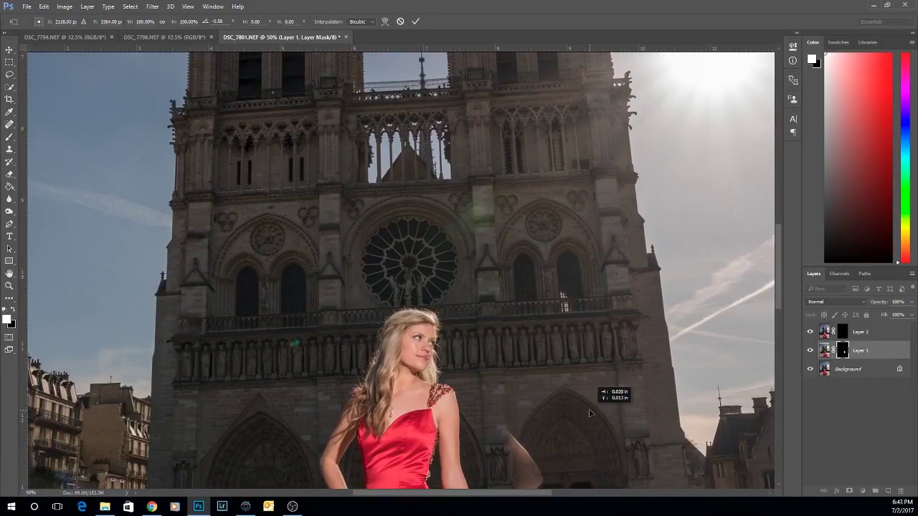
key(ctrl+minus)
key(ctrl+minus)
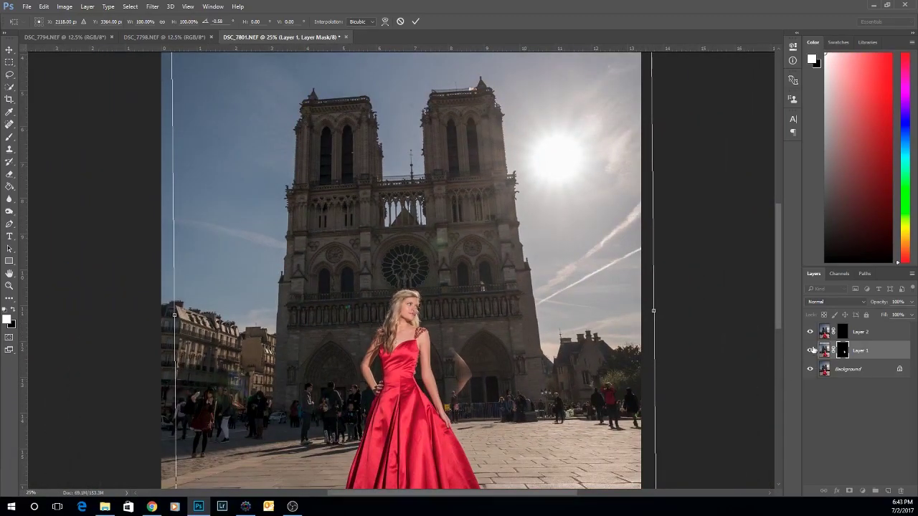
key(b)
key(Return)
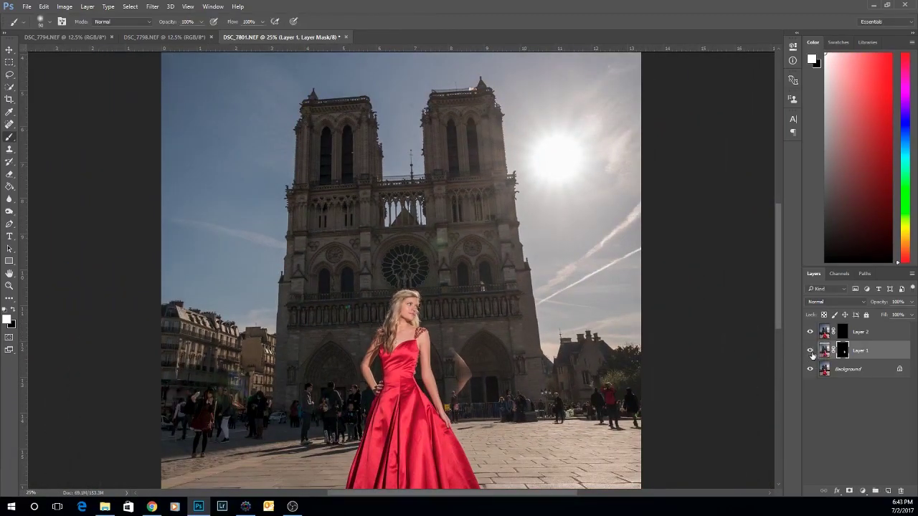
Check the transformed Layer 1 against the Background around the doorway by repeatedly hiding and showing it
click(812, 353)
click(811, 352)
click(811, 352)
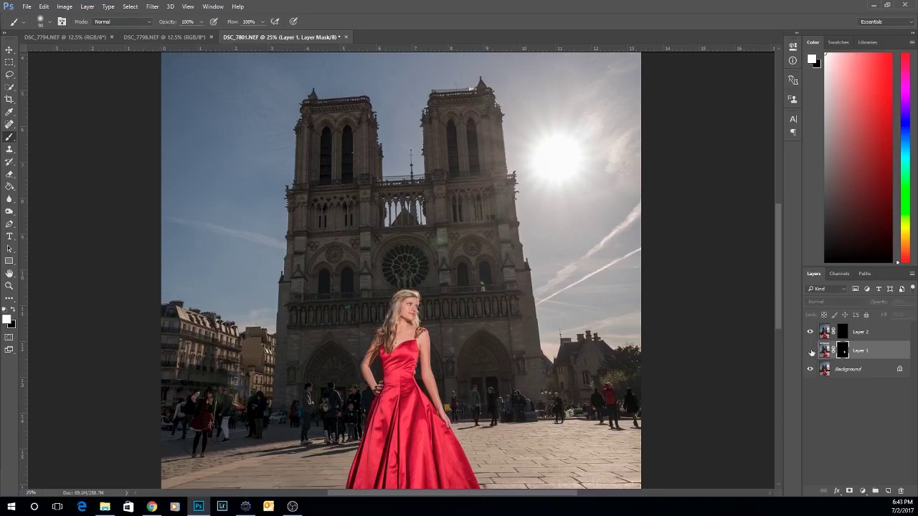
click(811, 351)
click(811, 351)
click(811, 351)
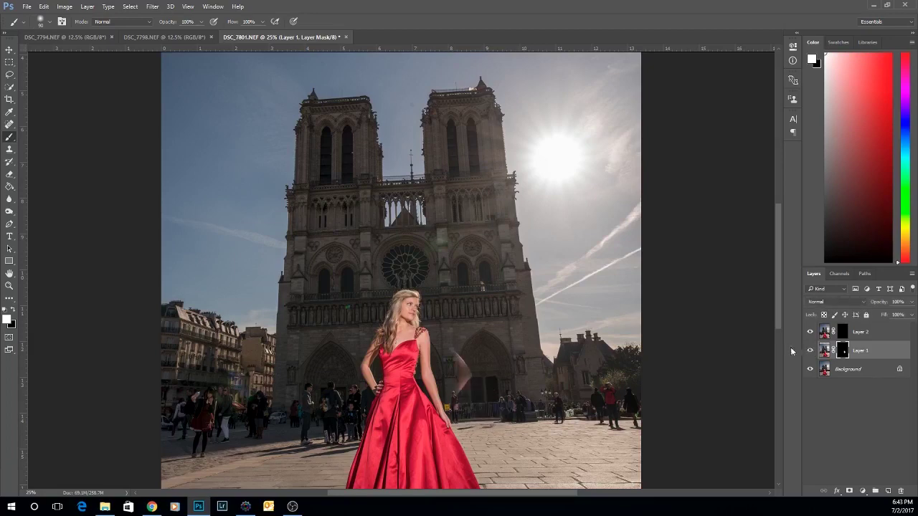
click(811, 352)
click(811, 352)
Mask out the stray arm beside the woman with black on Layer 1's mask, and touch up the area below it with white
key(x)
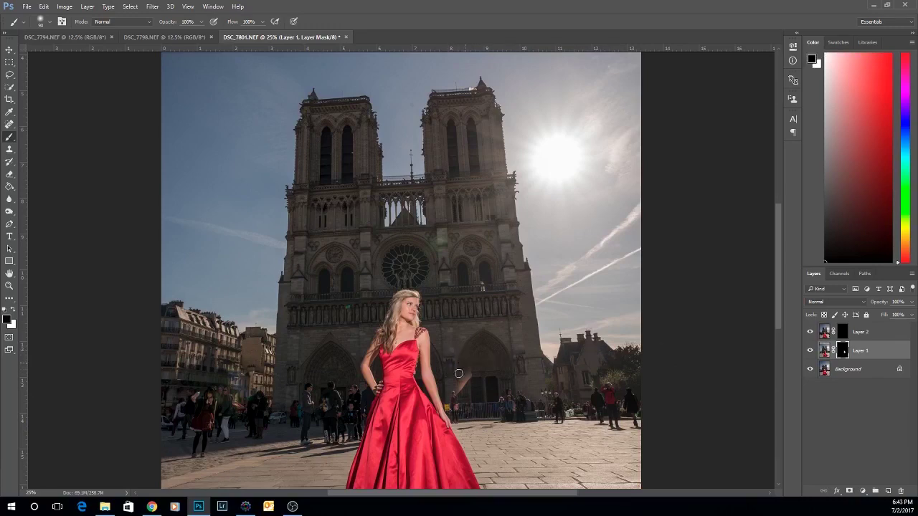
key(bracketleft)
key(x)
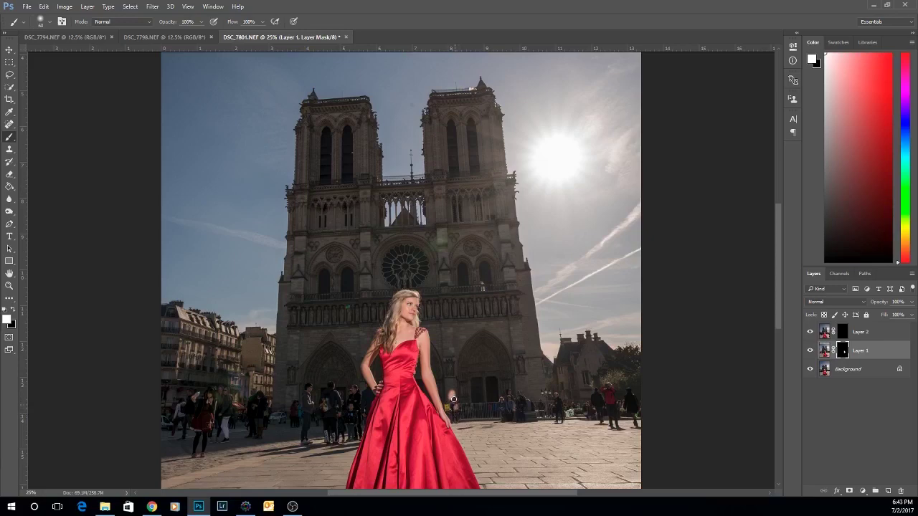
drag(454, 399, 457, 422)
key(x)
Compare the retouched doorway area with and without Layer 1, and switch the brush colour back to white
click(810, 351)
click(810, 351)
click(810, 351)
click(809, 350)
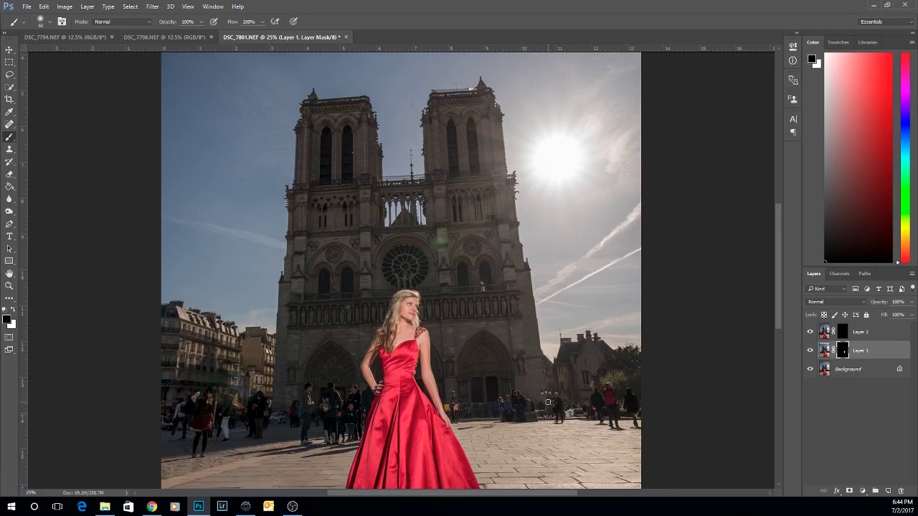
key(x)
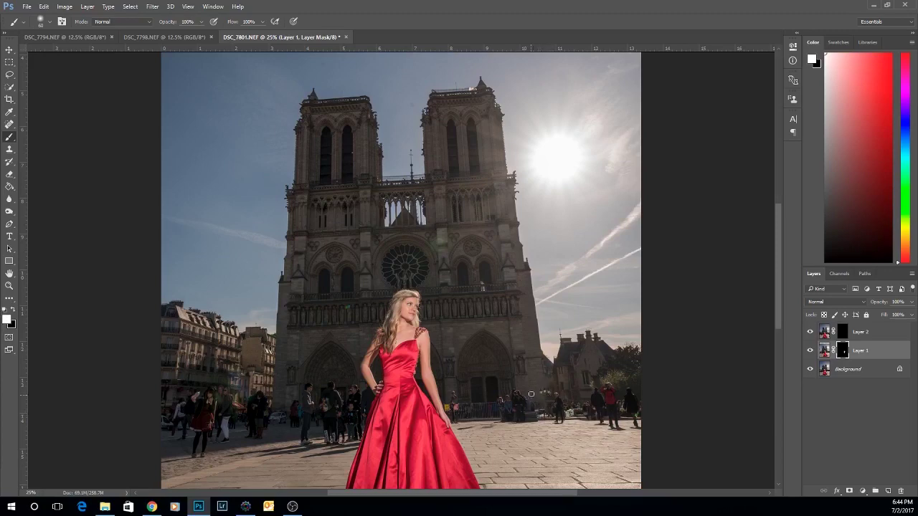
Merge Layer 1 with the Background, leaving Layer 2 separate
click(865, 369)
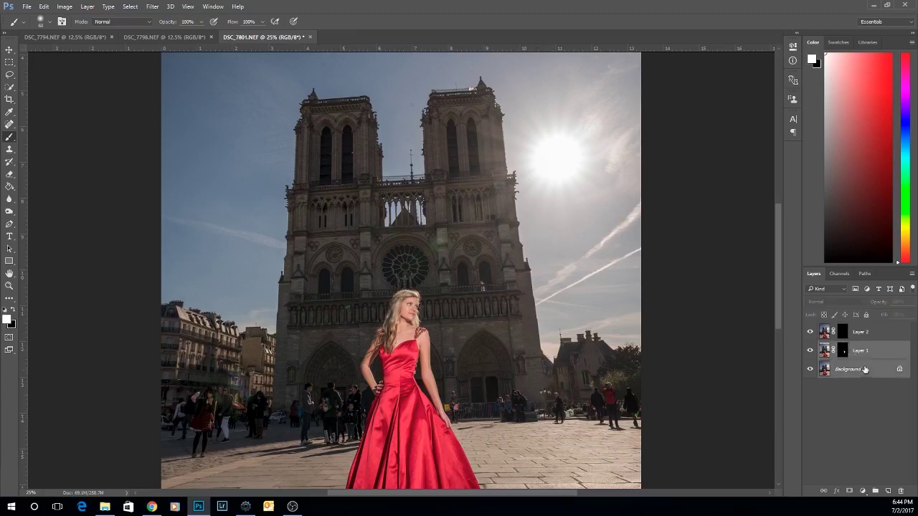
right_click(864, 368)
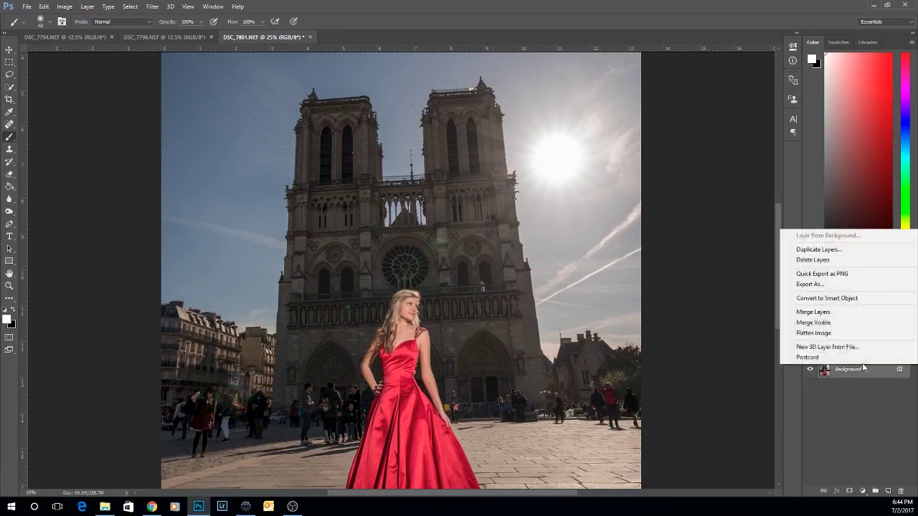
click(830, 314)
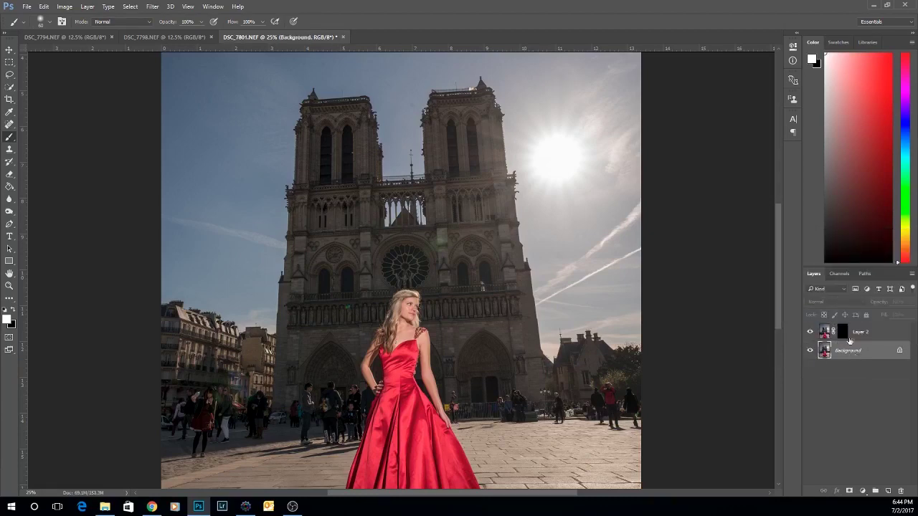
Reveal Layer 2 around the doorway and the bystanders beside it by painting white on its mask with a 250-pixel brush
click(849, 338)
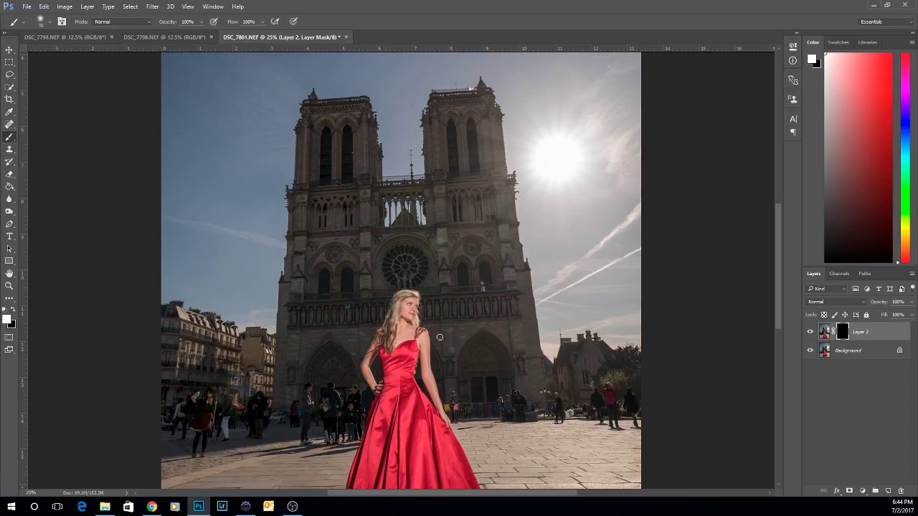
key(bracketright)
key(bracketright)
key(bracketright)
key(bracketright)
key(bracketright)
key(bracketright)
key(bracketright)
key(bracketright)
key(bracketright)
mouse_move(470, 406)
mouse_down()
mouse_move(493, 393)
mouse_move(513, 397)
mouse_move(514, 382)
mouse_move(504, 355)
mouse_move(477, 353)
mouse_move(484, 349)
mouse_move(473, 341)
mouse_move(494, 340)
mouse_move(471, 375)
mouse_move(478, 366)
mouse_move(506, 376)
mouse_move(510, 393)
mouse_move(472, 390)
mouse_move(485, 412)
mouse_move(514, 408)
mouse_move(478, 407)
mouse_move(532, 414)
mouse_move(532, 397)
mouse_move(543, 412)
mouse_move(538, 388)
mouse_move(587, 363)
mouse_up()
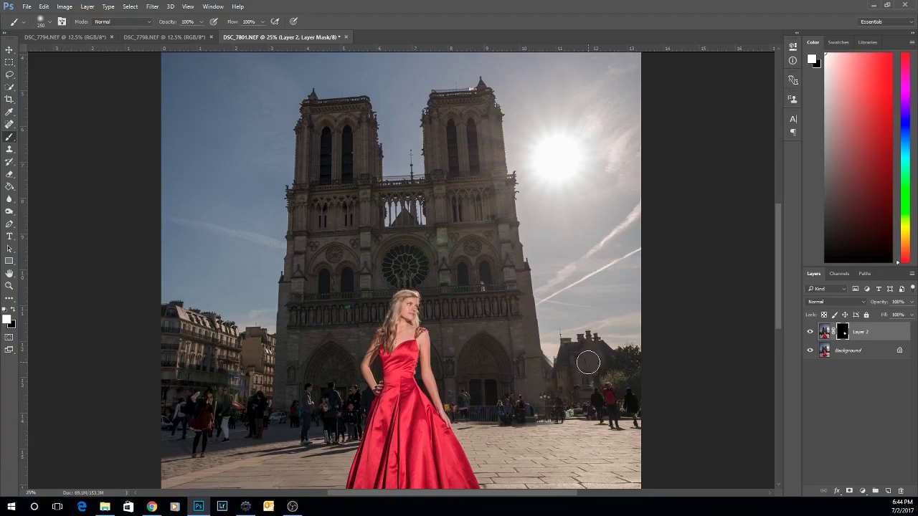
Rotate Layer 2 by about -0.56° to match the Background, and apply the transform
key(ctrl+t)
key(ctrl+minus)
key(ctrl+minus)
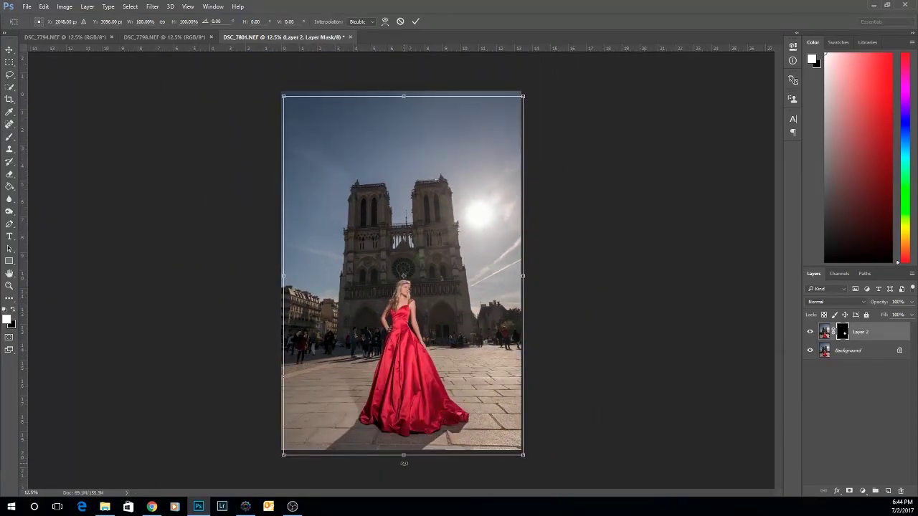
drag(405, 463, 406, 463)
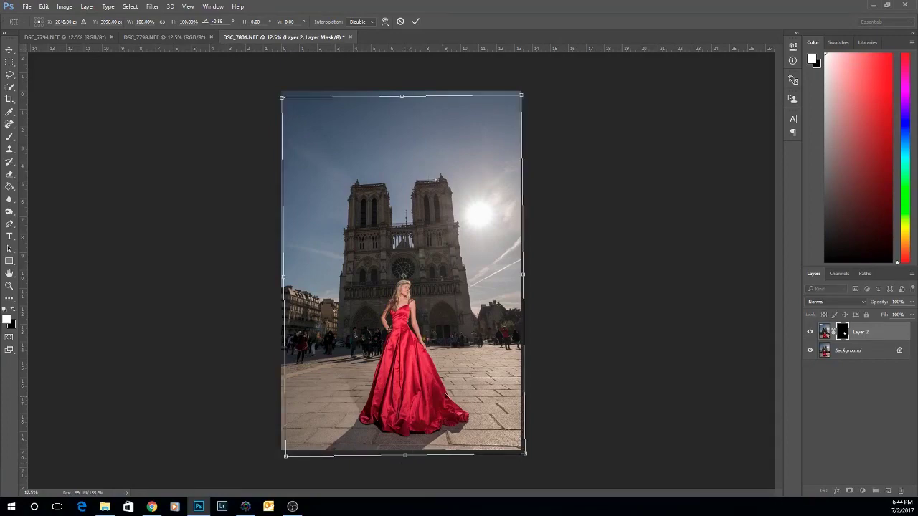
key(Return)
Shift Layer 2 slightly with the Move tool to line up its doorway area with the Background
key(ctrl+plus)
key(ctrl+plus)
key(ctrl+plus)
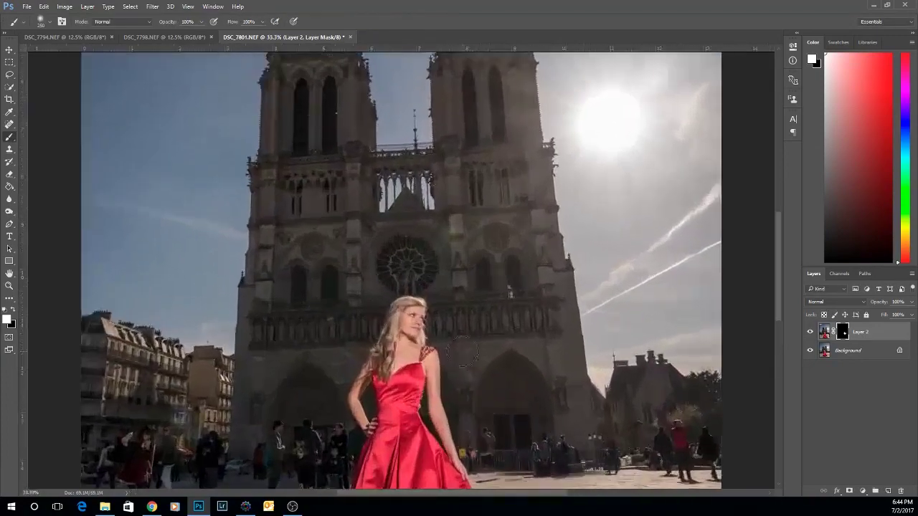
key(v)
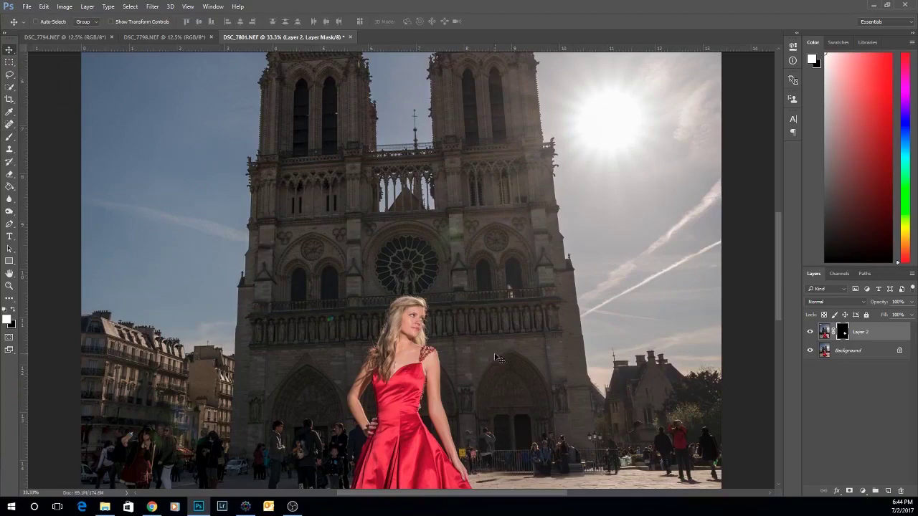
drag(522, 381, 520, 377)
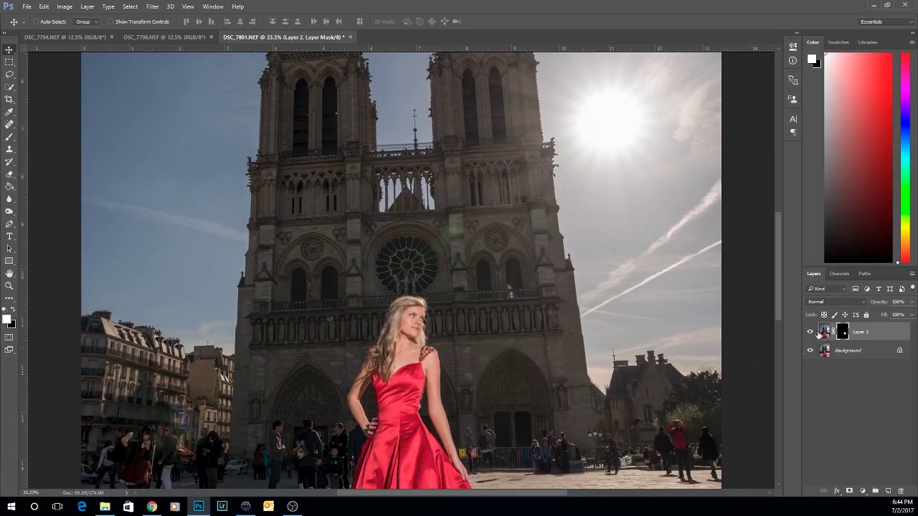
Compare the doorway area with and without Layer 2 by toggling its visibility, and delete Layer 2
click(811, 333)
click(812, 333)
click(811, 333)
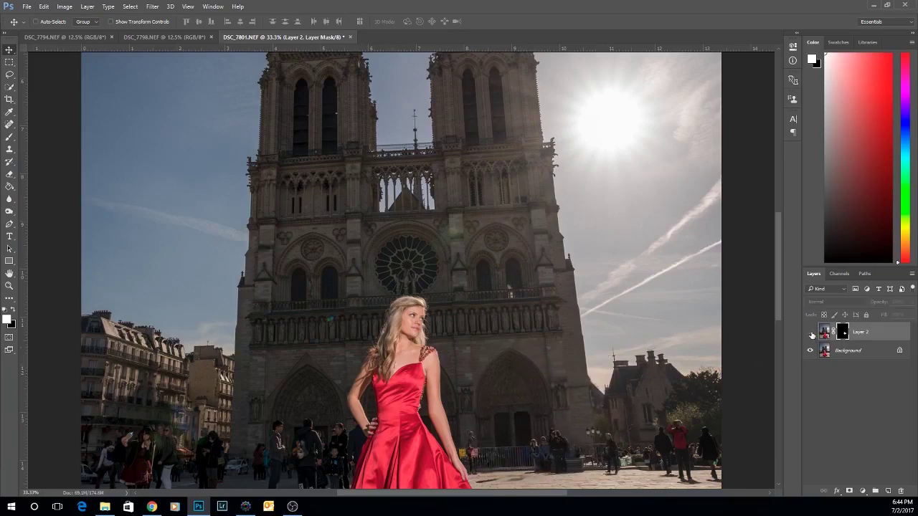
click(812, 333)
click(812, 334)
click(811, 334)
click(811, 333)
click(812, 334)
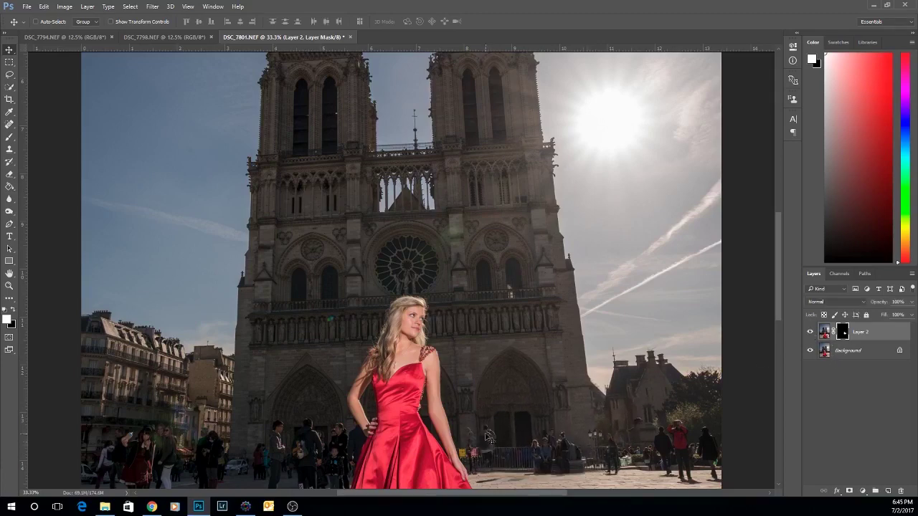
click(812, 334)
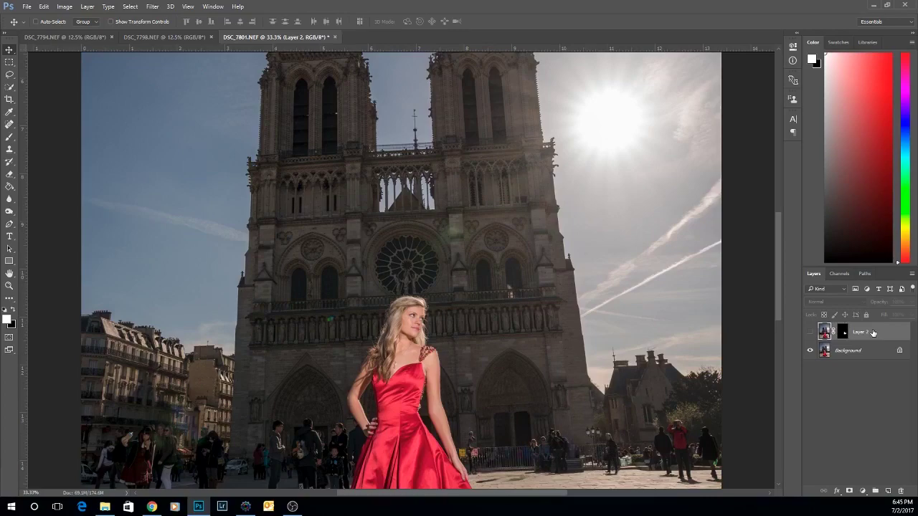
key(Delete)
Remove the bystander and railing beside the woman's hand with the Clone Stamp, and cover the dark patch on the paving there
key(ctrl+plus)
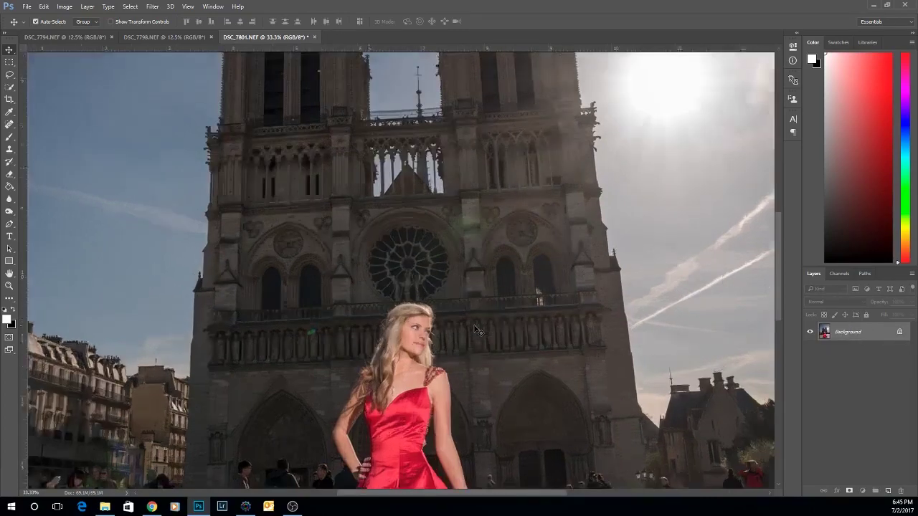
drag(529, 401, 513, 159)
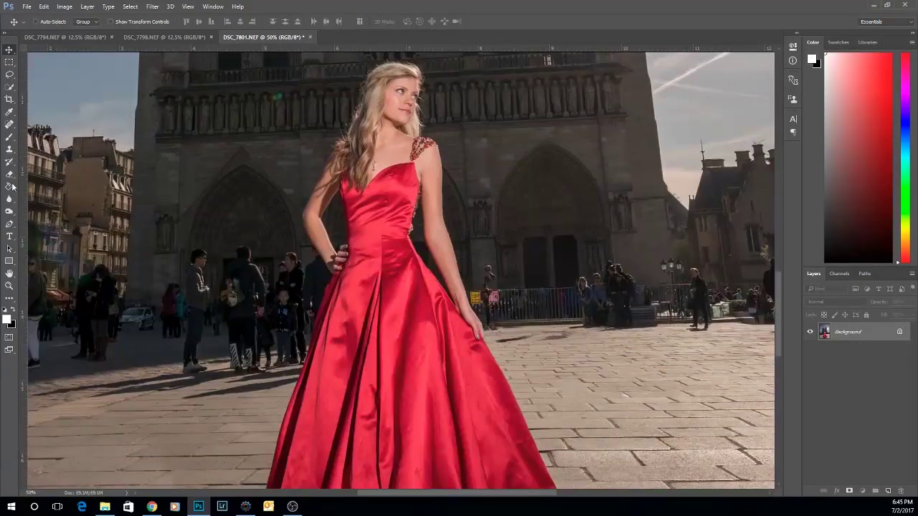
click(9, 149)
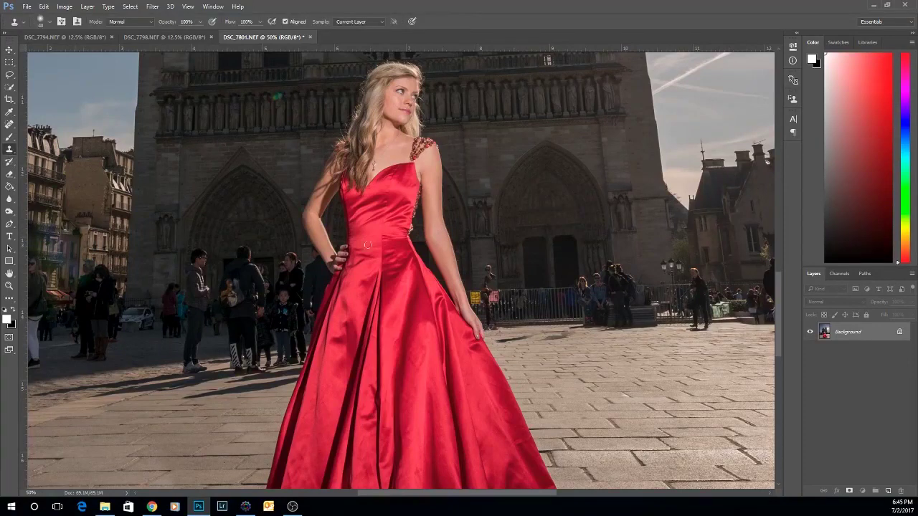
alt+click(488, 268)
key(bracketright)
key(bracketright)
key(bracketright)
key(bracketleft)
key(bracketleft)
key(bracketleft)
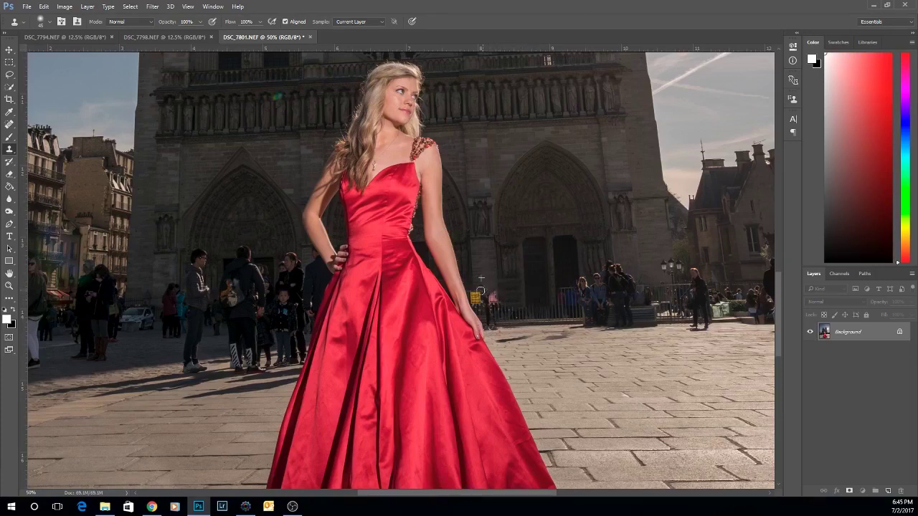
mouse_move(476, 295)
mouse_down()
mouse_move(484, 313)
mouse_move(472, 281)
mouse_move(475, 294)
mouse_move(472, 284)
mouse_move(491, 300)
mouse_move(481, 289)
mouse_move(482, 304)
mouse_move(485, 316)
mouse_up()
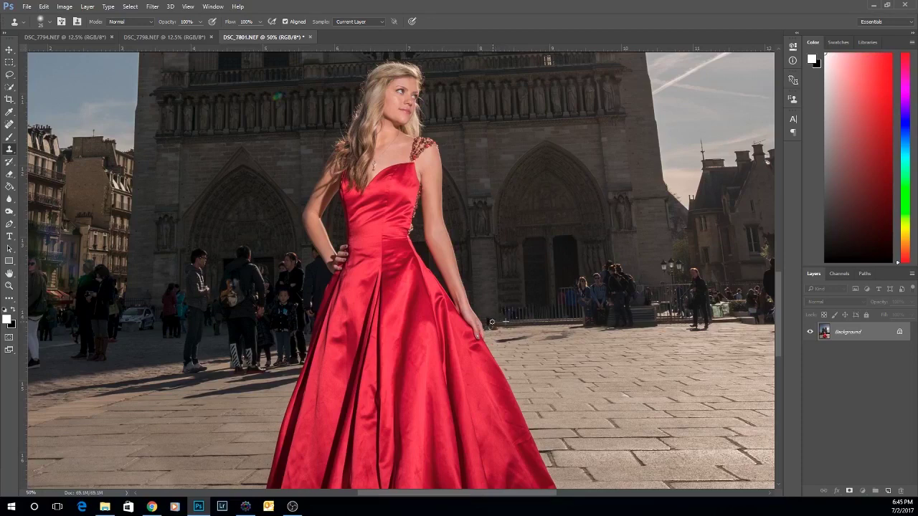
mouse_move(487, 320)
mouse_down()
mouse_move(498, 328)
mouse_move(487, 330)
mouse_up()
drag(534, 336, 497, 339)
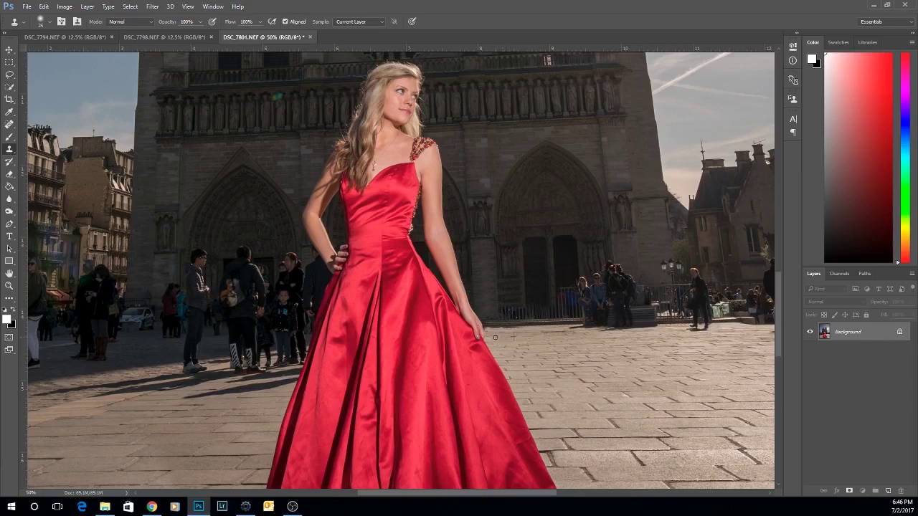
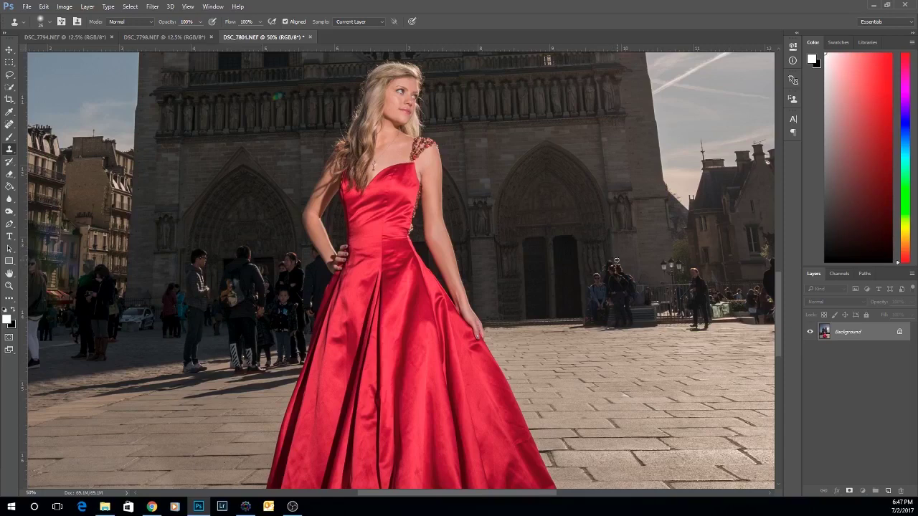
Clone out the group of bystanders and the remaining railing beside the cathedral doors, adjusting the brush size as needed
key(bracketright)
key(bracketright)
key(bracketright)
key(bracketleft)
key(bracketleft)
key(bracketleft)
key(bracketleft)
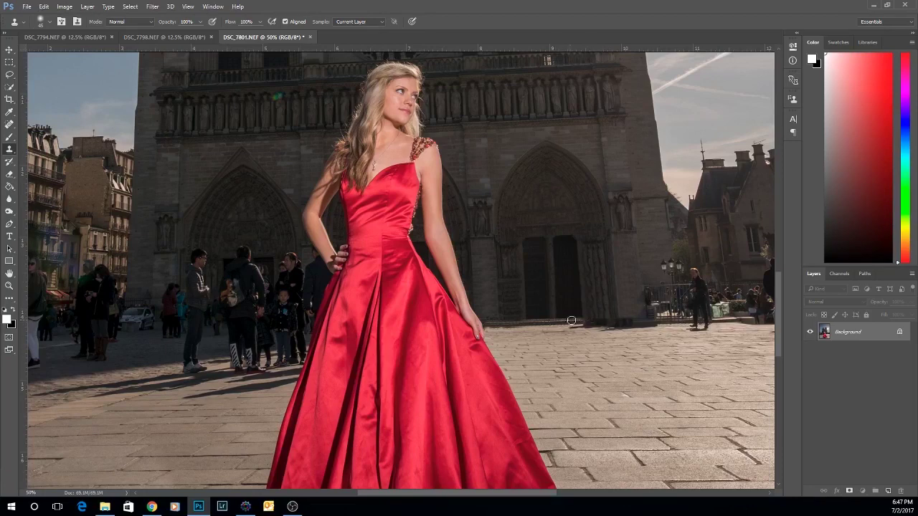
Clean up the base of the facade and the adjoining paving beside the doors with cloned ground texture
mouse_move(582, 322)
mouse_down()
mouse_move(651, 320)
mouse_move(667, 331)
mouse_move(635, 323)
mouse_move(668, 323)
mouse_move(639, 326)
mouse_up()
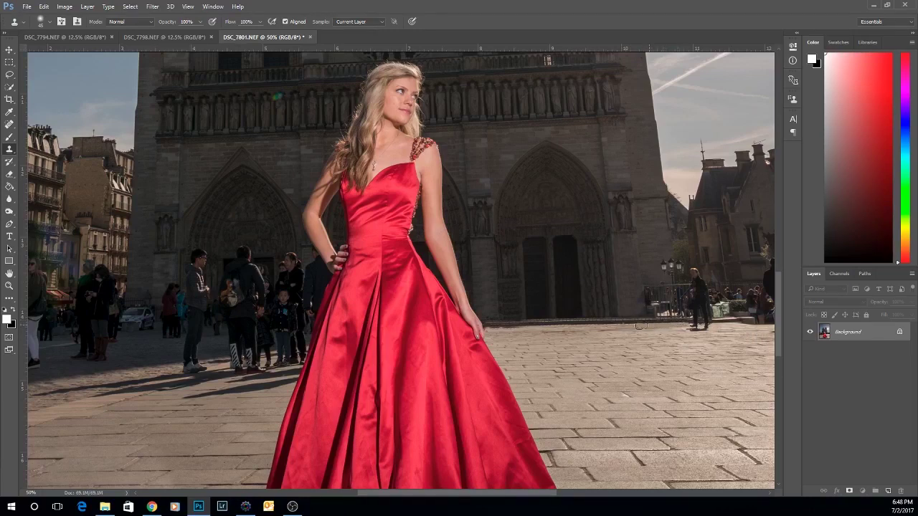
alt+click(527, 335)
mouse_move(564, 333)
mouse_down()
mouse_move(574, 334)
mouse_move(566, 334)
mouse_up()
alt+click(538, 338)
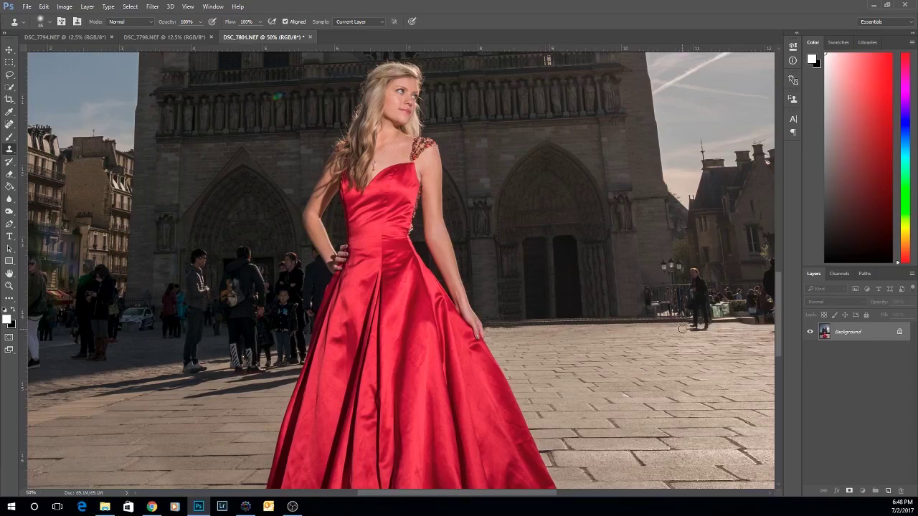
Straighten the image layer using a Ruler line drawn at about 3° across the facade above the arches
key(ctrl+minus)
key(ctrl+minus)
key(ctrl+minus)
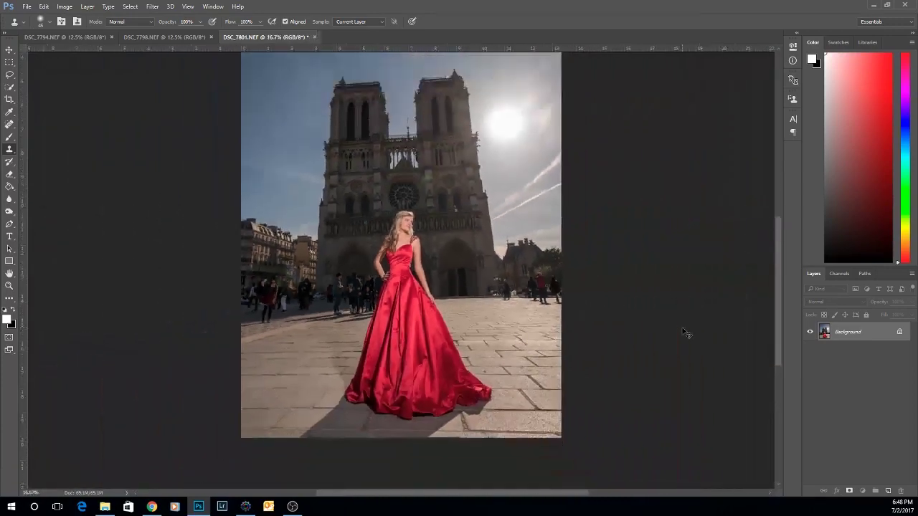
key(ctrl+minus)
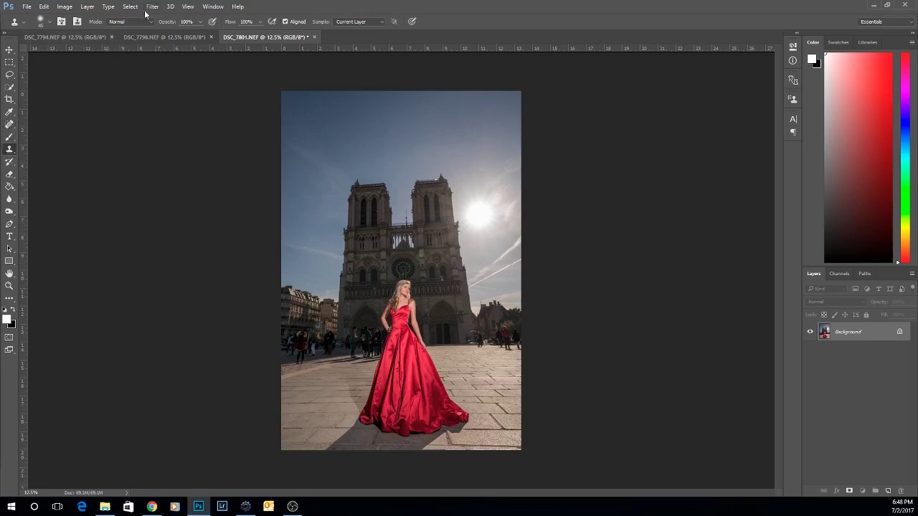
right_click(9, 117)
click(43, 140)
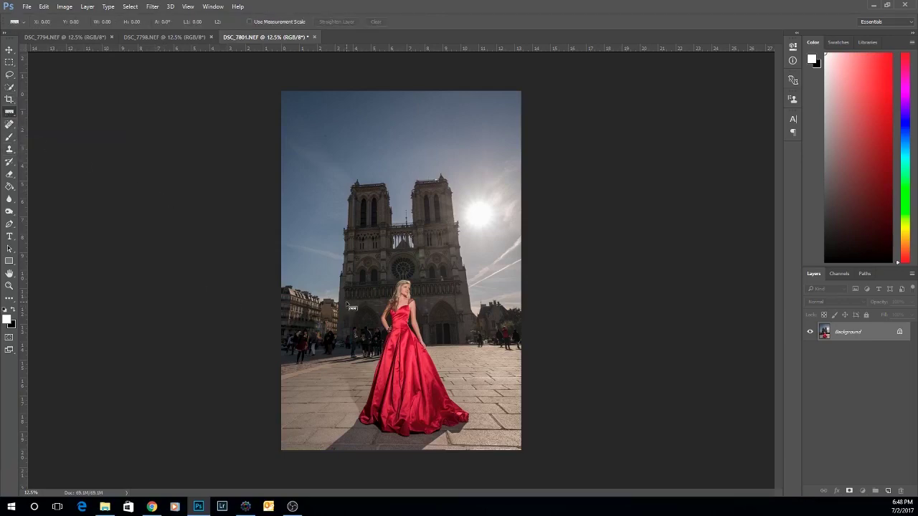
drag(346, 301, 538, 293)
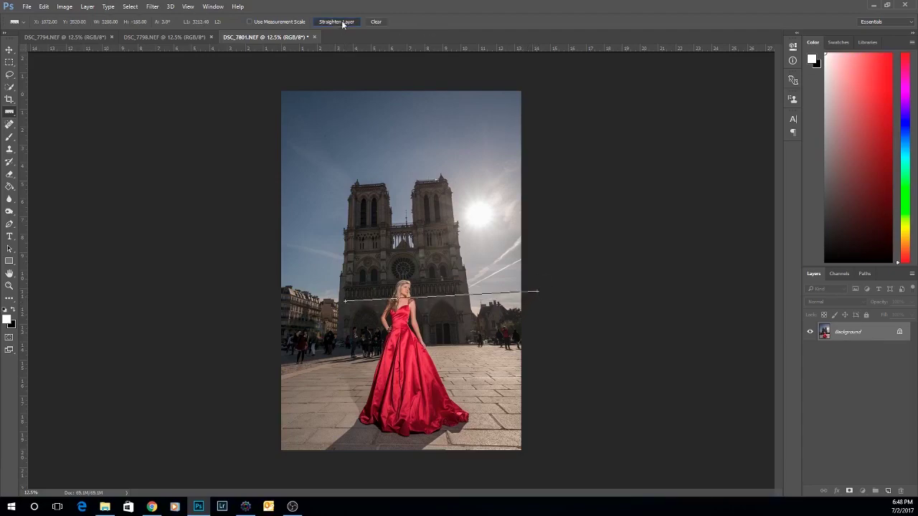
click(337, 21)
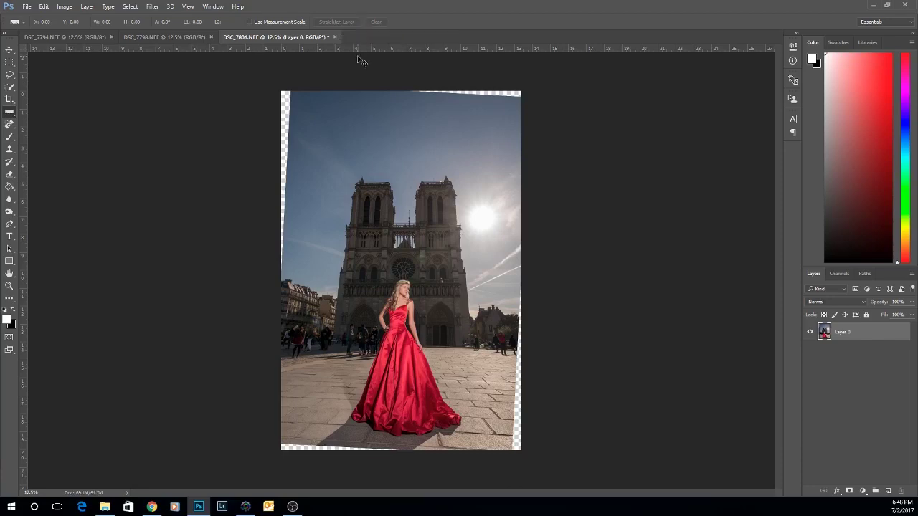
Straighten the layer again using a vertical Ruler line down the facade beside the woman
key(ctrl+plus)
key(ctrl+plus)
key(ctrl+plus)
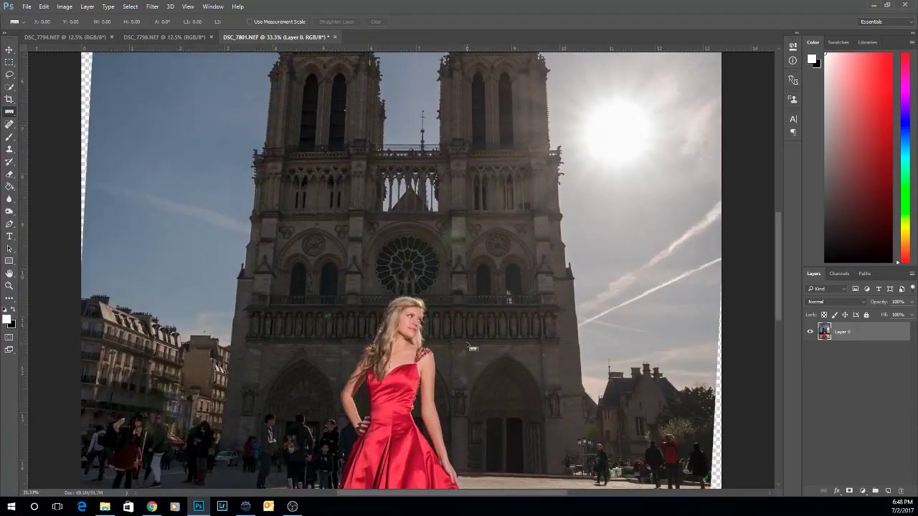
drag(467, 343, 467, 486)
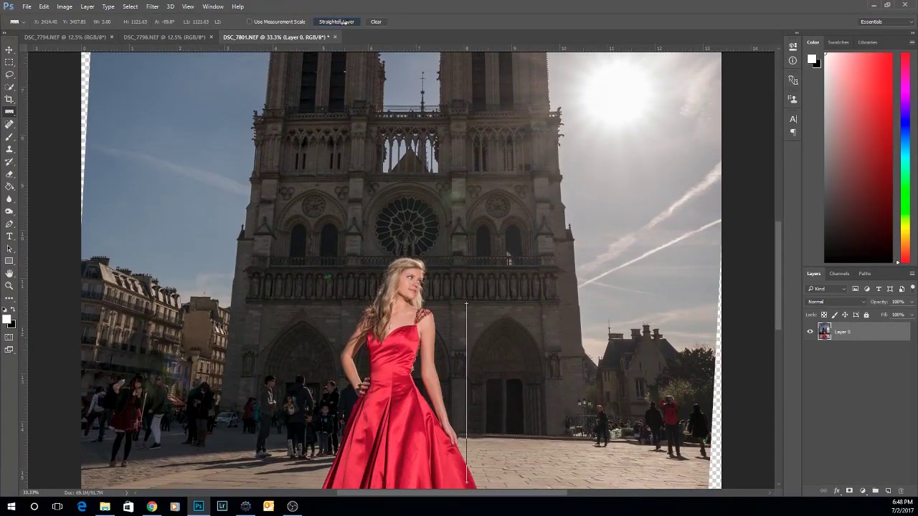
click(346, 23)
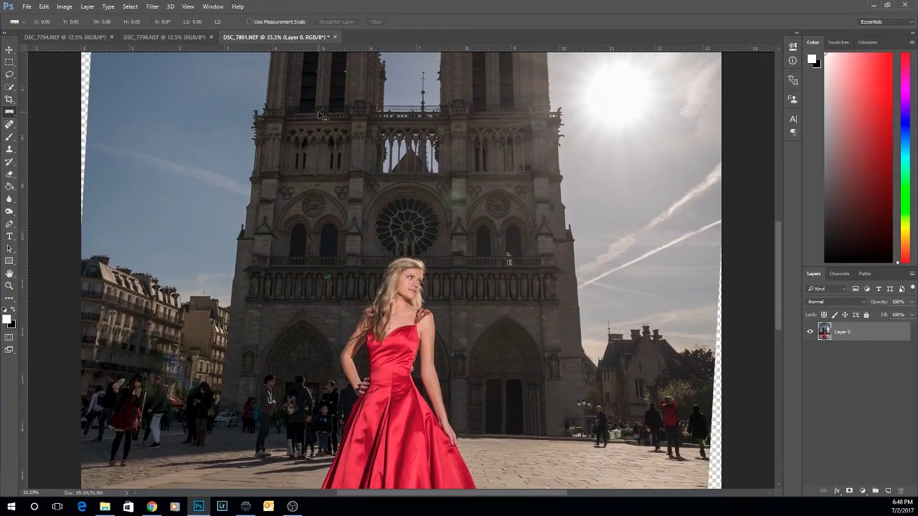
Fine-tune the straightening with a horizontal Ruler line along the ledge beneath the cathedral towers
key(ctrl+minus)
key(ctrl+minus)
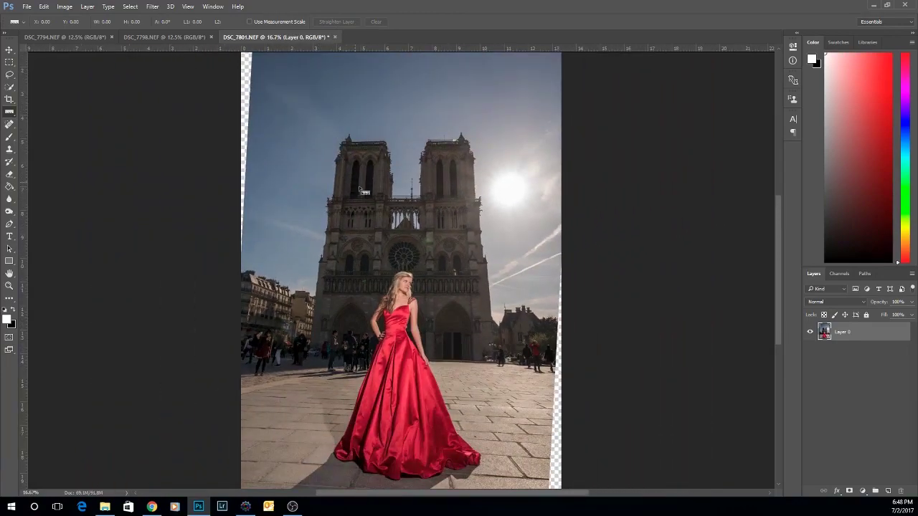
key(ctrl+plus)
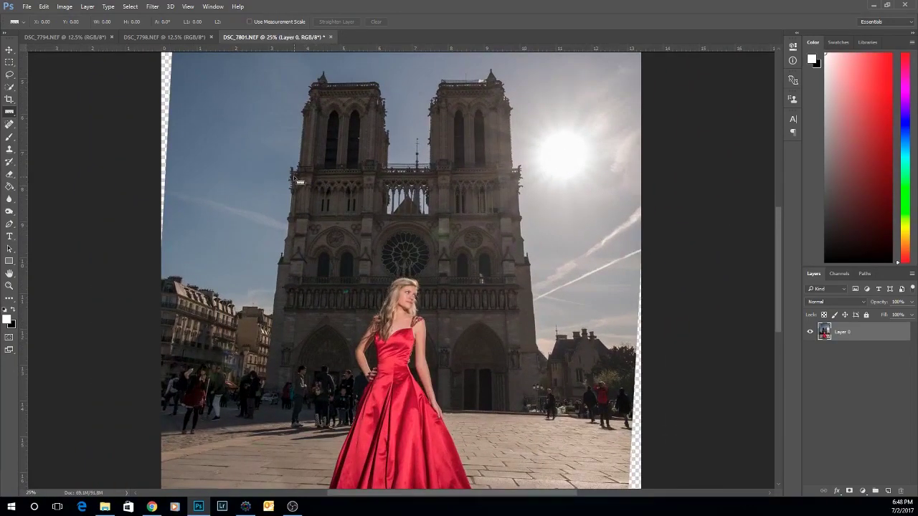
drag(299, 173, 597, 173)
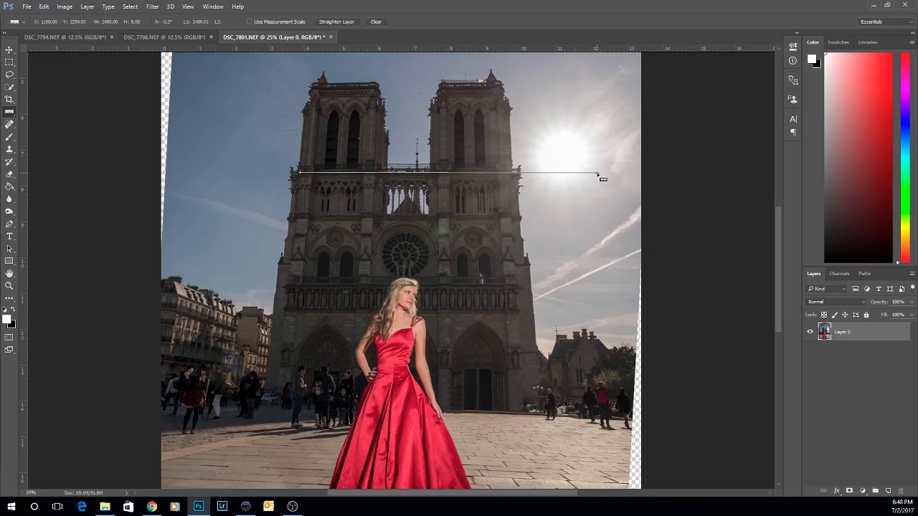
click(343, 23)
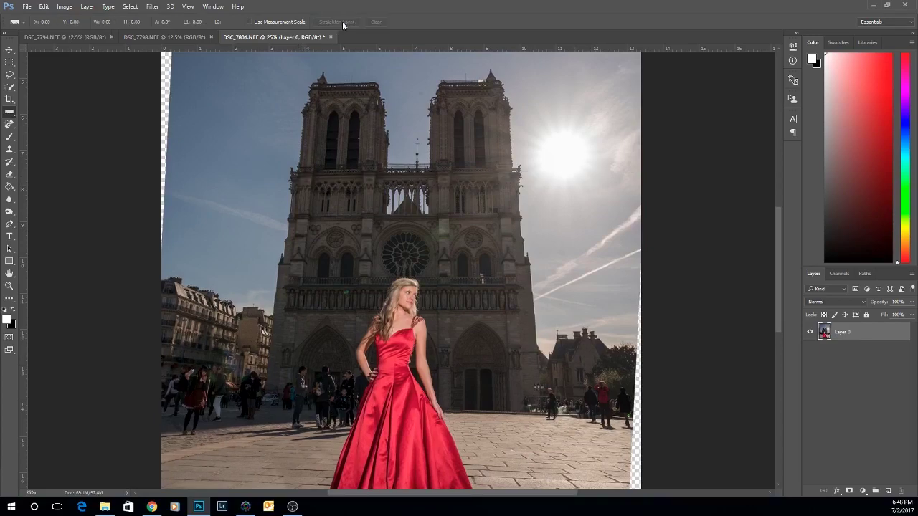
Correct the cathedral's perspective with the Lens Correction filter, using Vertical Perspective -50 and Scale 93%
key(ctrl+minus)
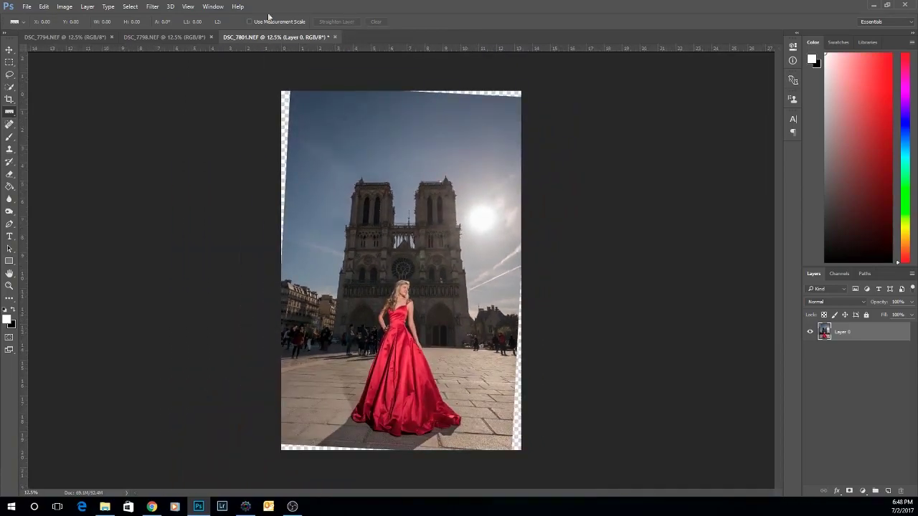
click(154, 7)
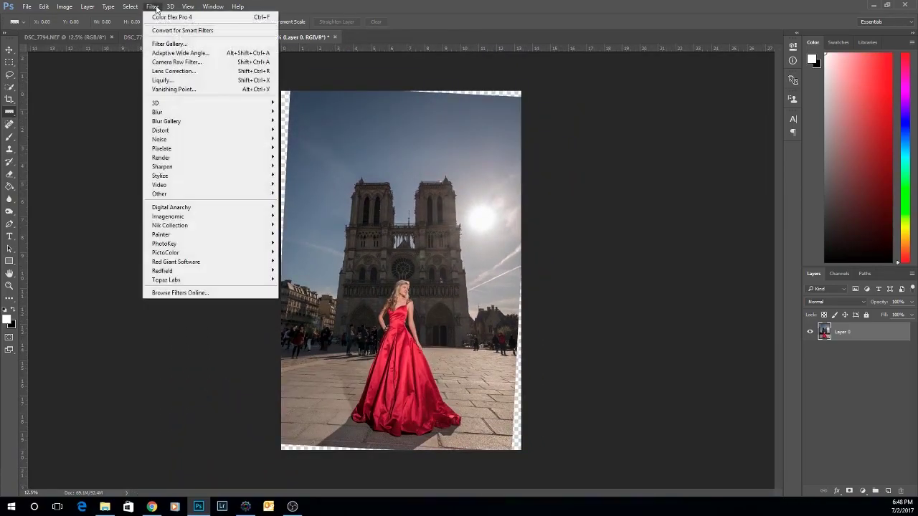
click(175, 71)
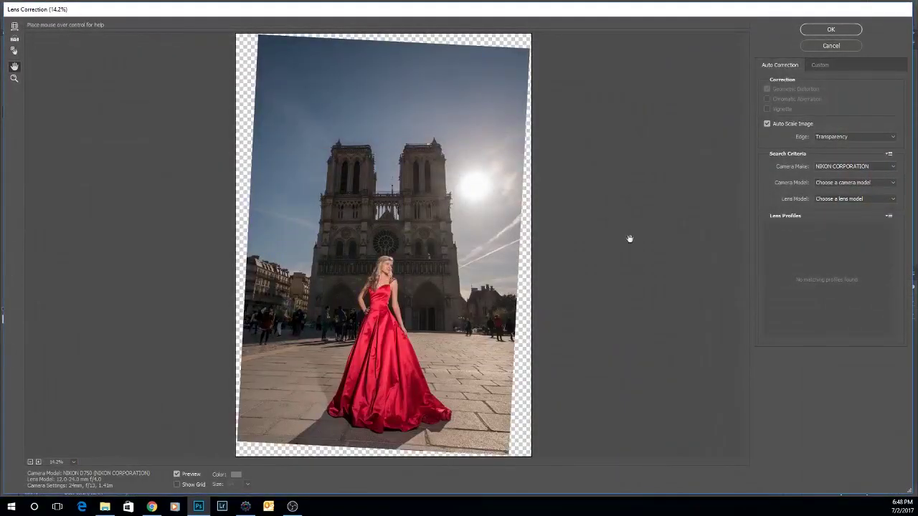
click(819, 65)
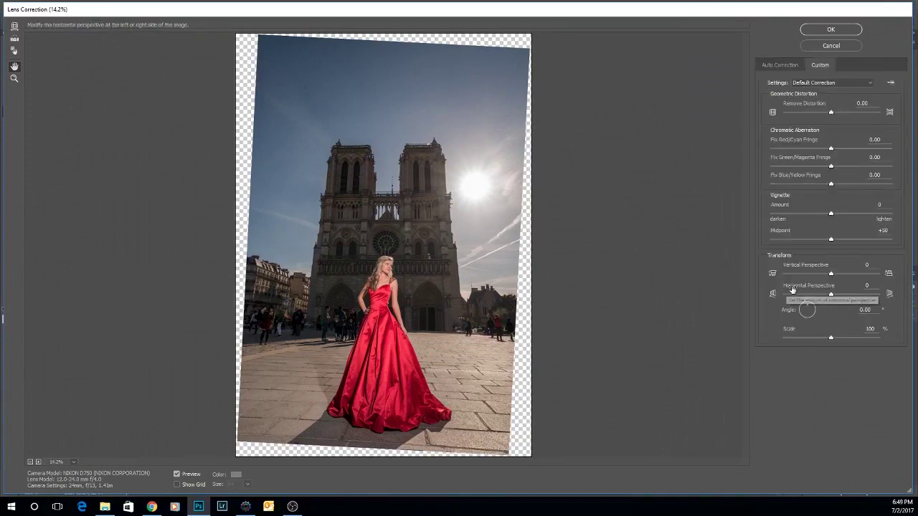
drag(831, 275, 806, 274)
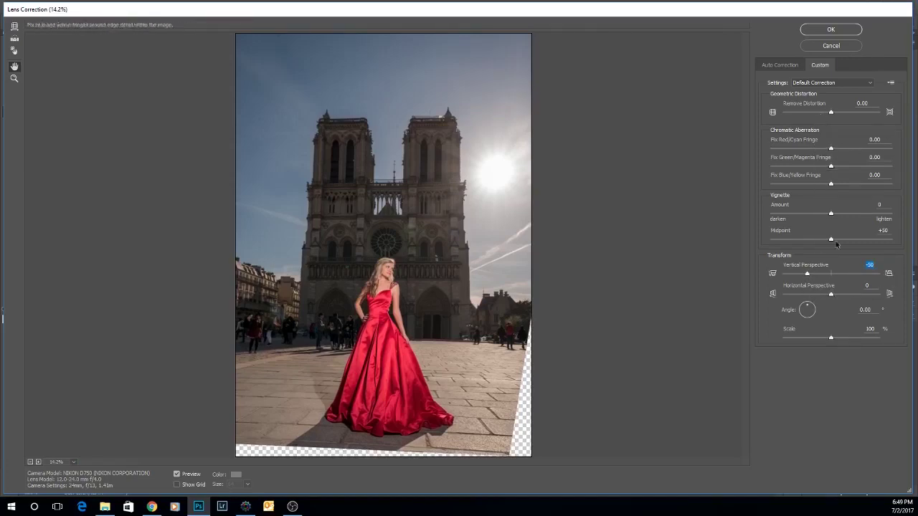
drag(831, 338, 825, 342)
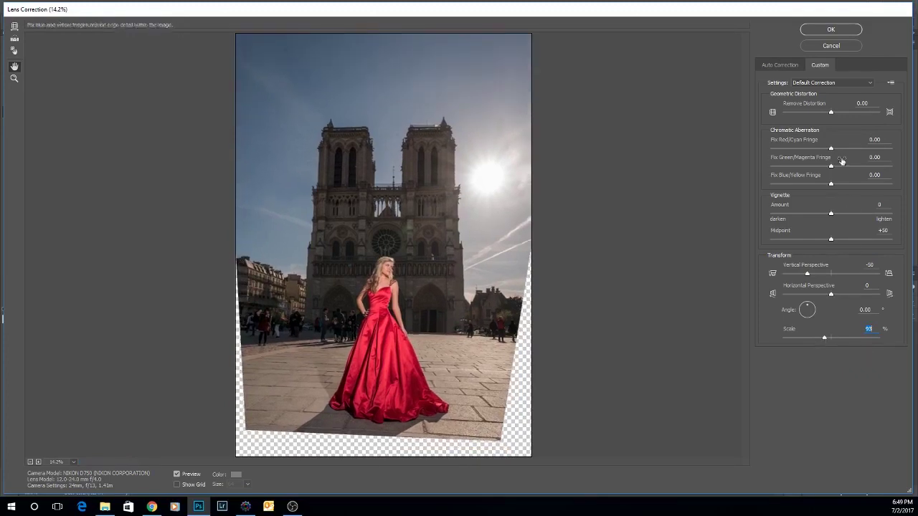
Set Remove Distortion to +13.00, apply the lens correction, and flatten the image
drag(832, 113, 843, 113)
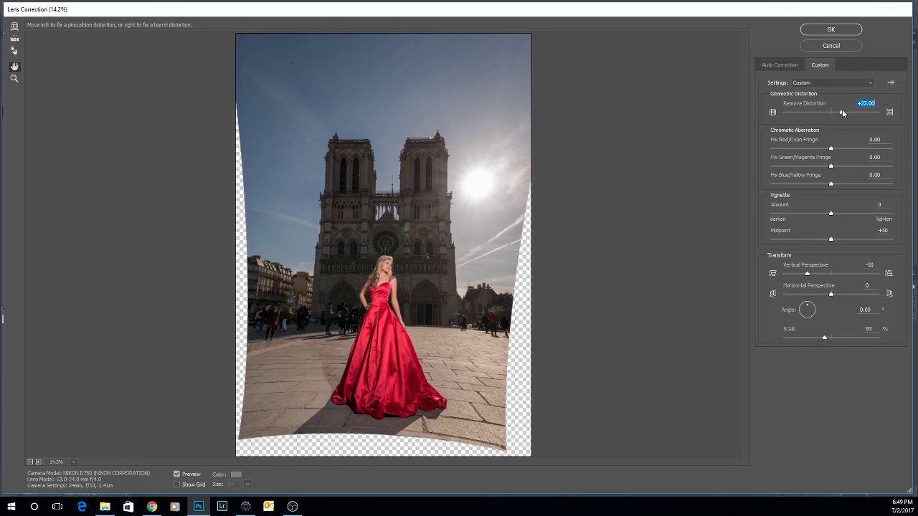
key(Down)
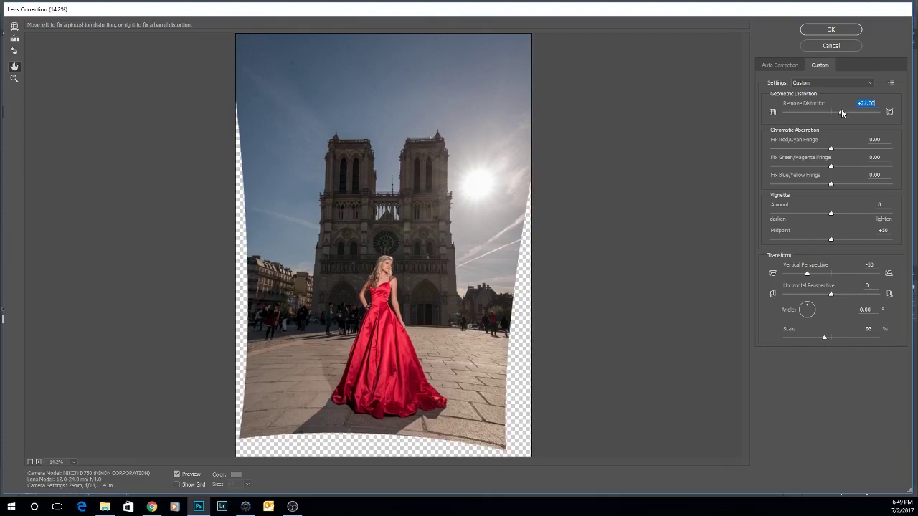
key(Down)
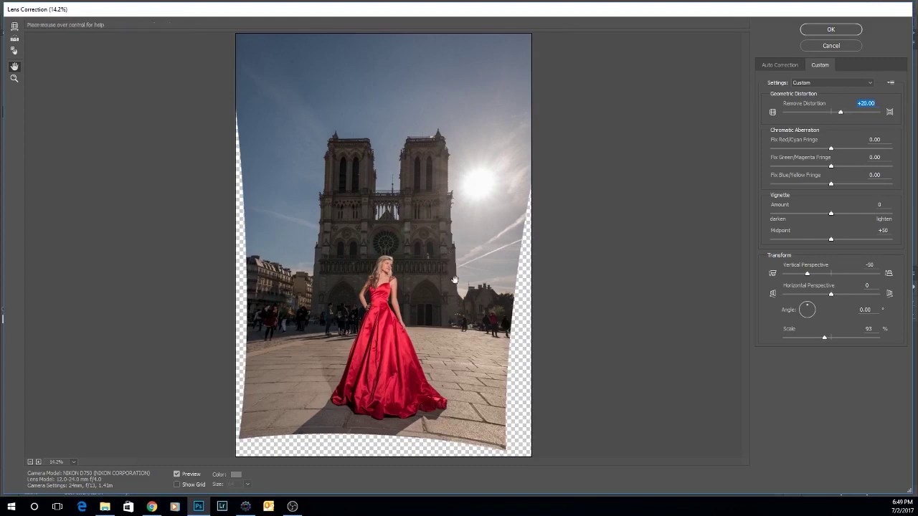
drag(840, 112, 837, 110)
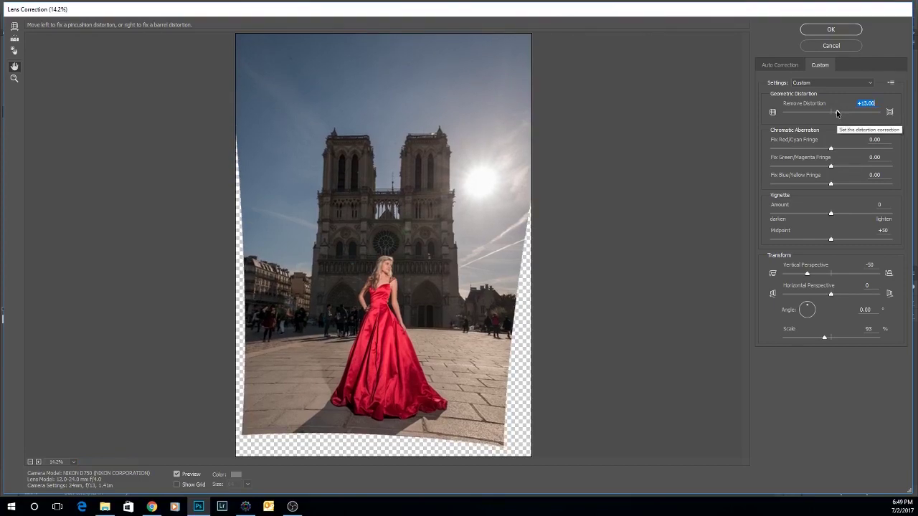
click(831, 30)
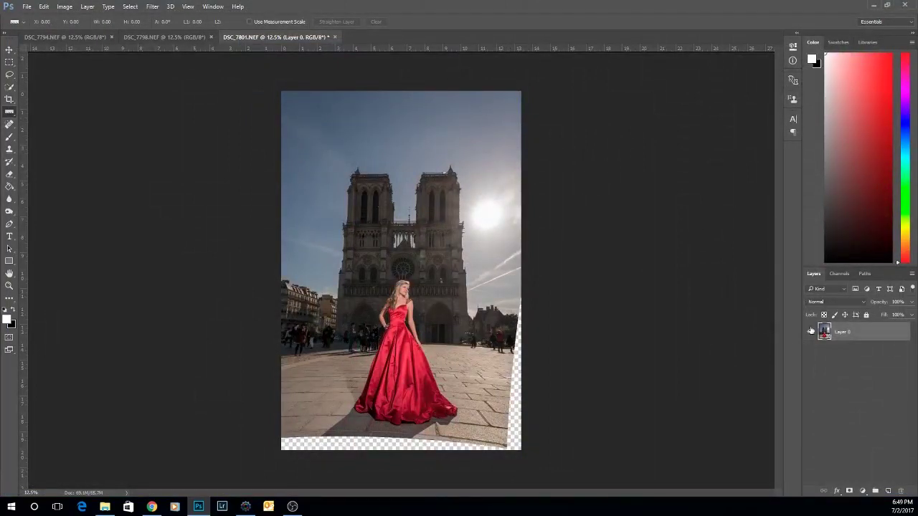
right_click(850, 329)
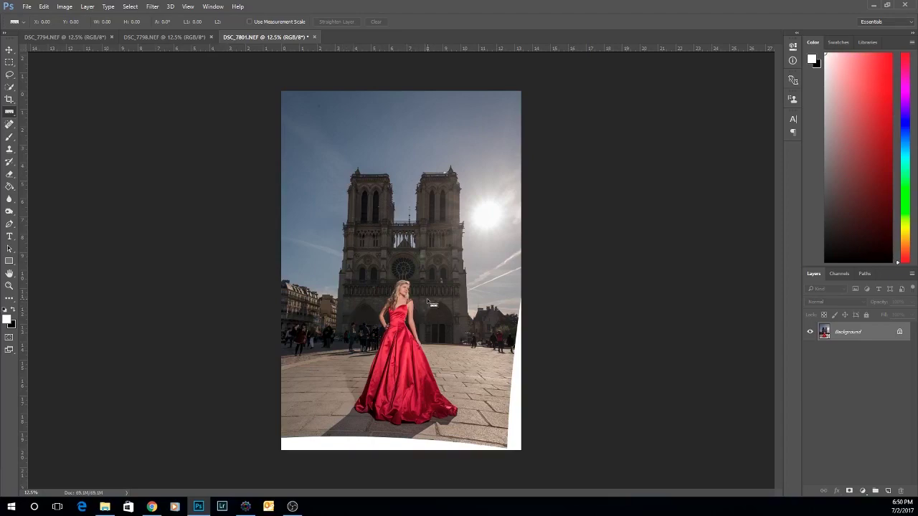
click(153, 6)
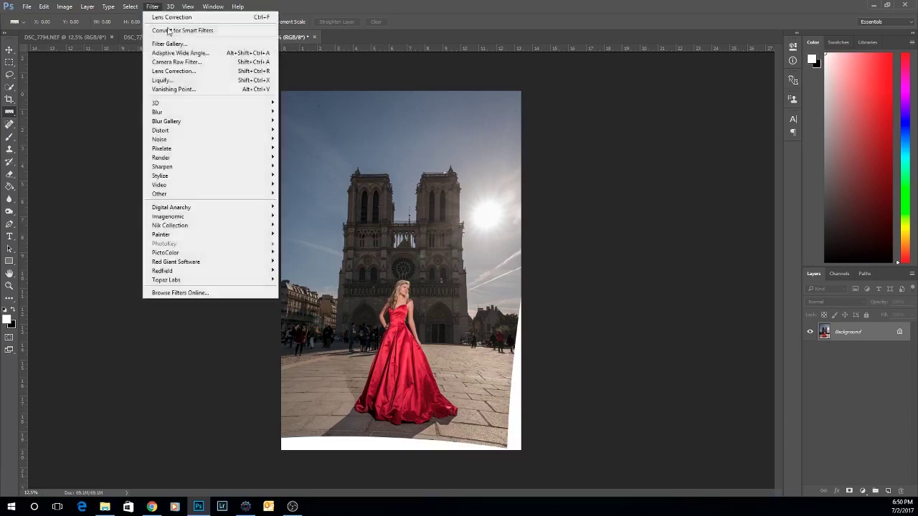
click(183, 64)
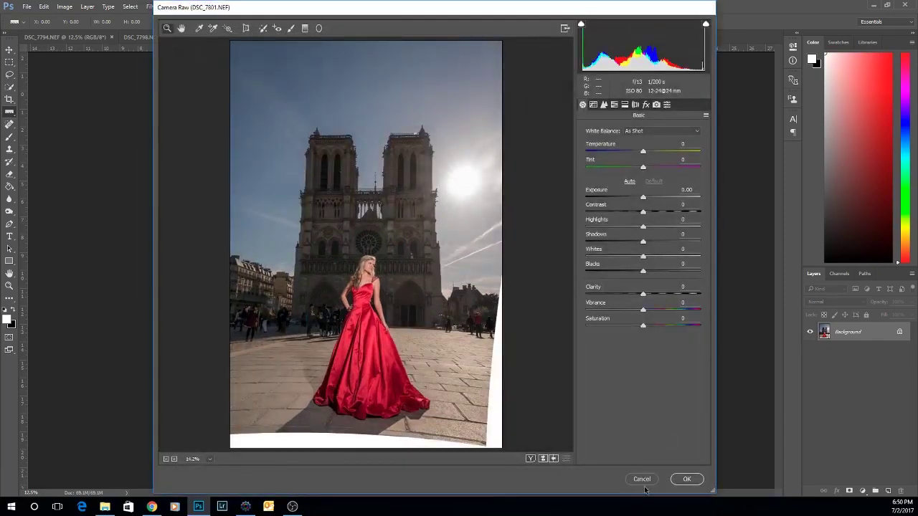
click(642, 479)
Run custom Lens Correction on the flattened image with Horizontal Perspective at +10
click(153, 7)
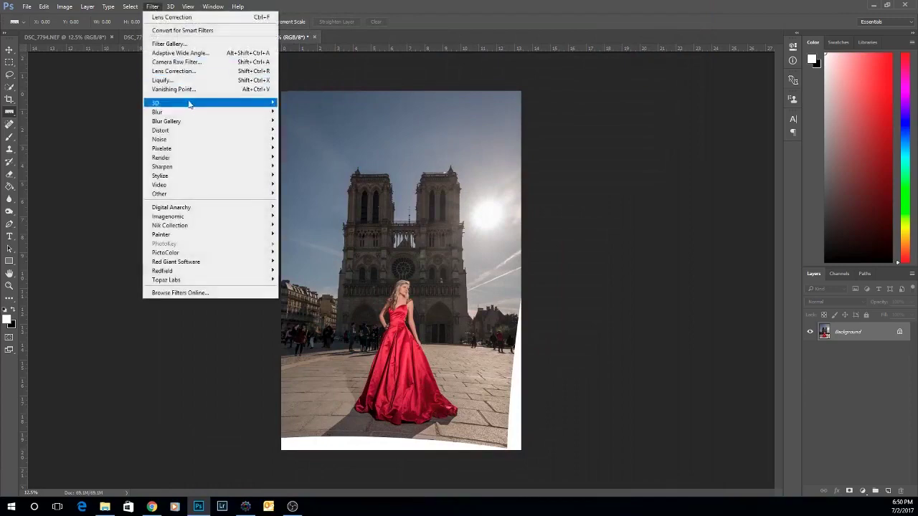
click(174, 71)
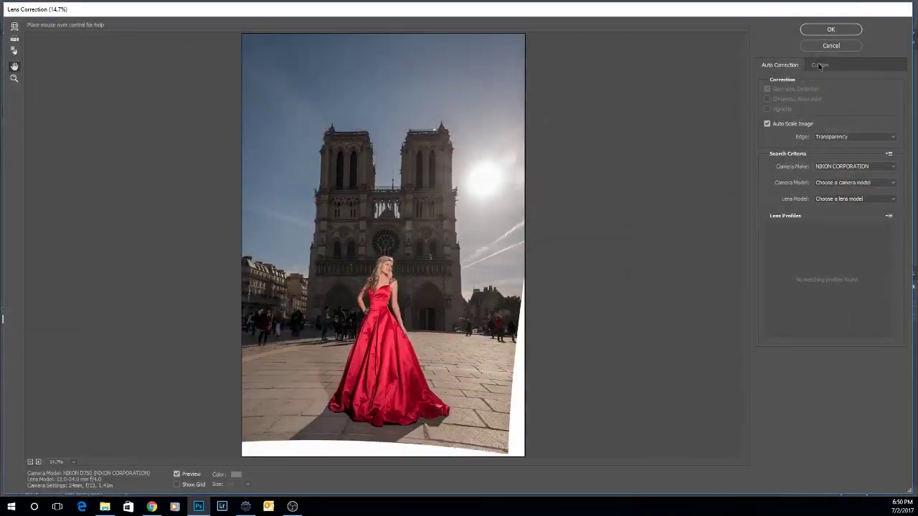
click(820, 65)
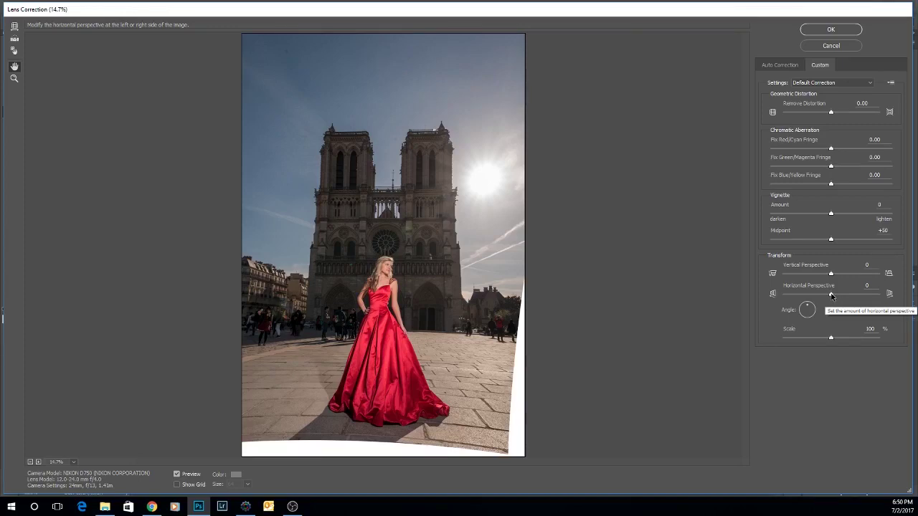
drag(831, 297, 834, 296)
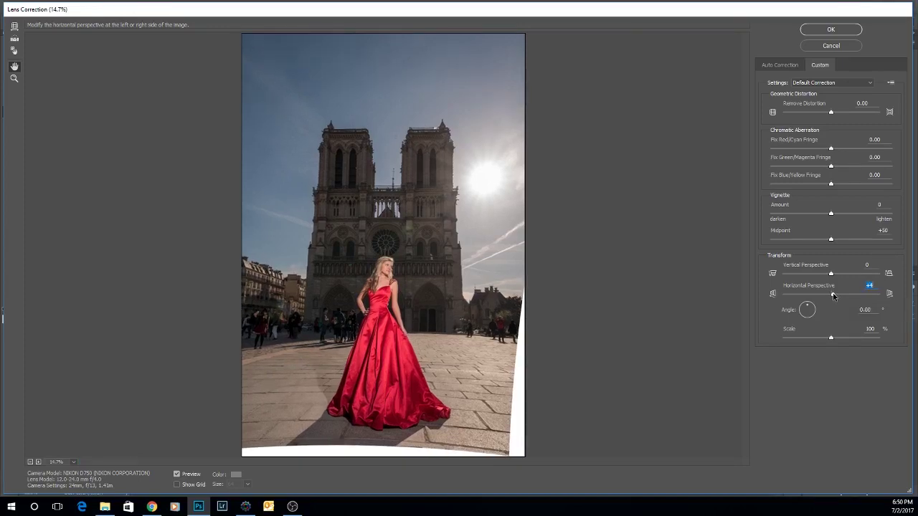
mouse_move(834, 297)
mouse_down()
mouse_move(871, 294)
mouse_move(837, 295)
mouse_up()
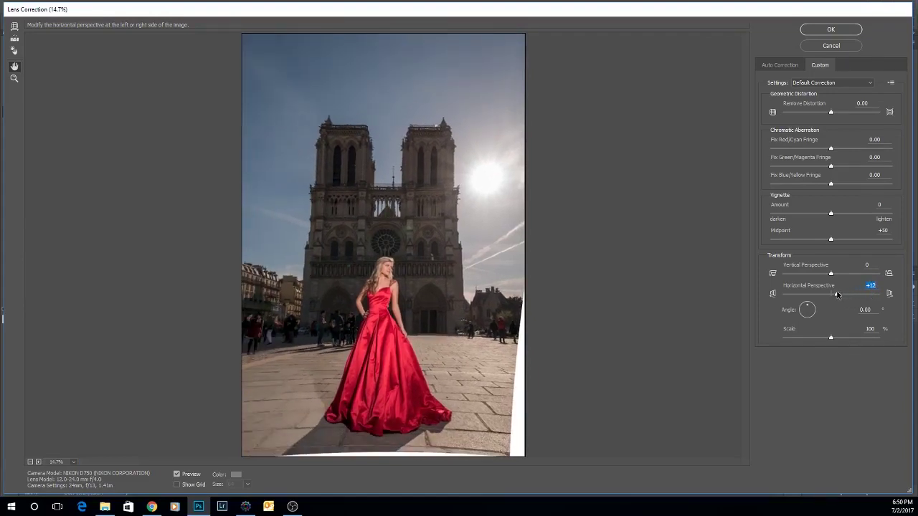
drag(837, 295, 836, 295)
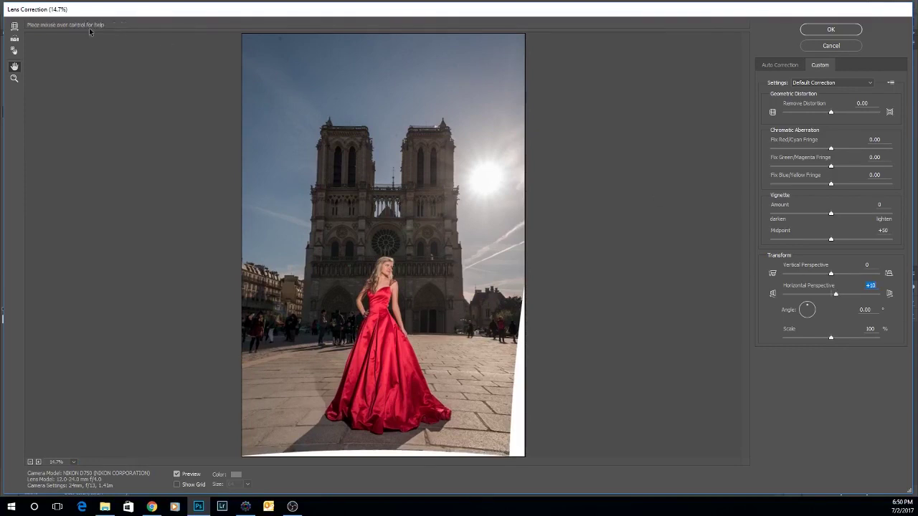
Straighten the preview with a horizontal line across the facade's gallery and a line down the outer edge of the facade
click(15, 38)
drag(312, 263, 467, 261)
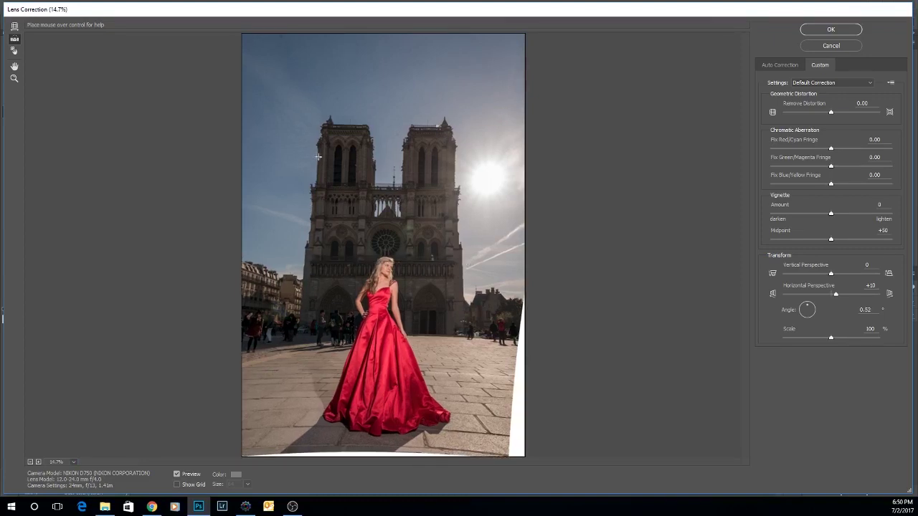
drag(320, 144, 306, 345)
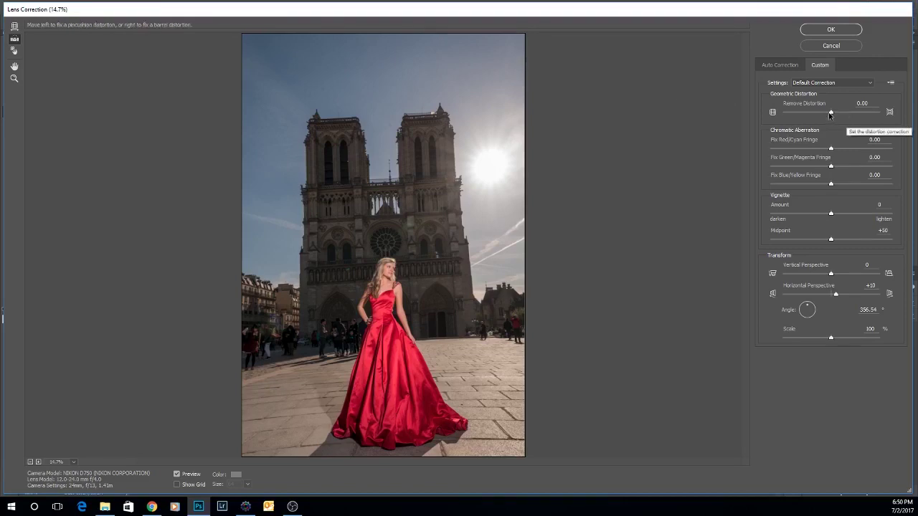
Set Remove Distortion to -4.00, straighten along the ledge beneath the towers, and apply the lens correction
drag(832, 113, 829, 116)
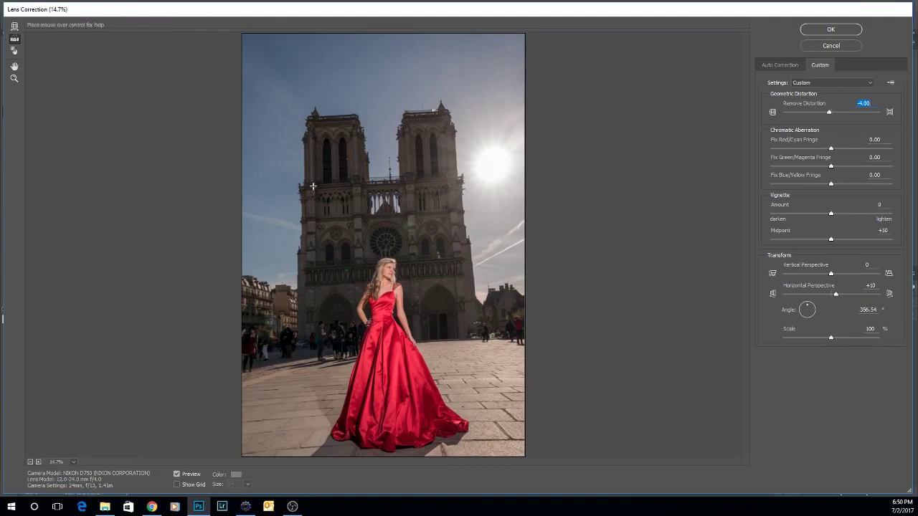
drag(301, 189, 498, 176)
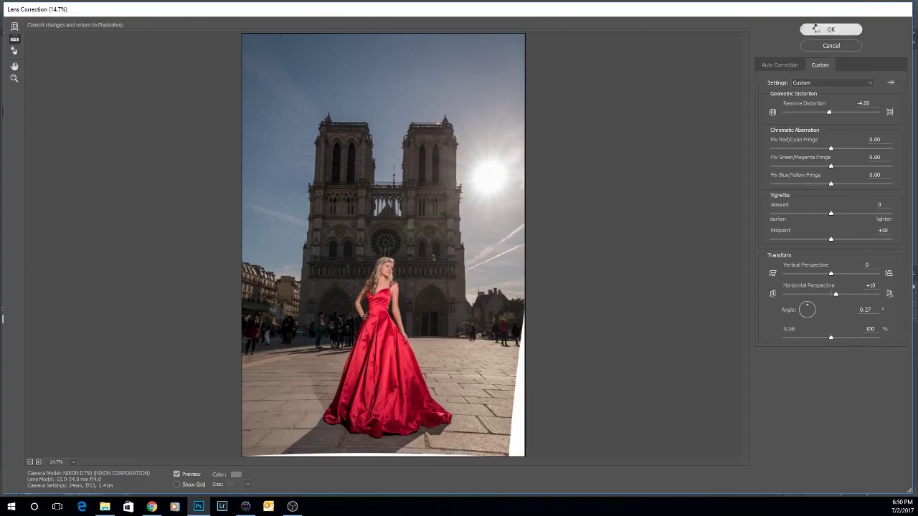
click(831, 29)
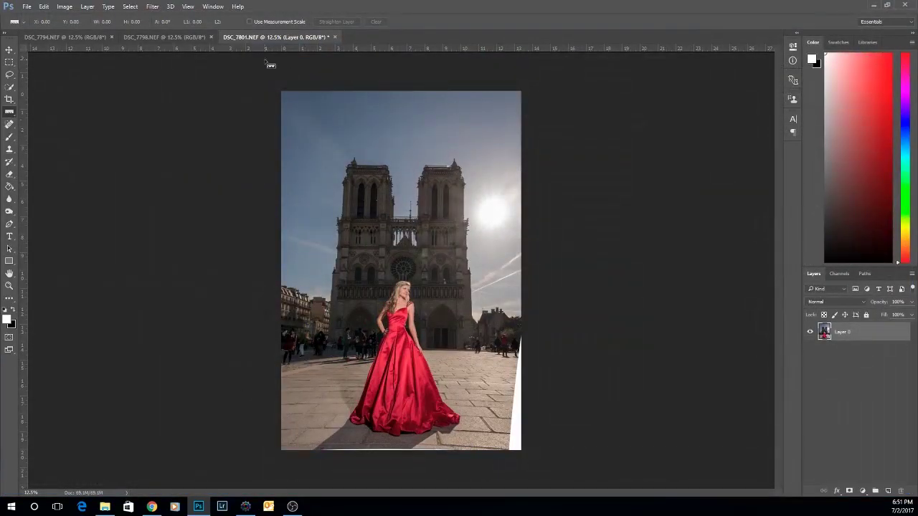
Rotate the whole image layer slightly counterclockwise with Free Transform
click(85, 6)
click(477, 3)
key(ctrl+t)
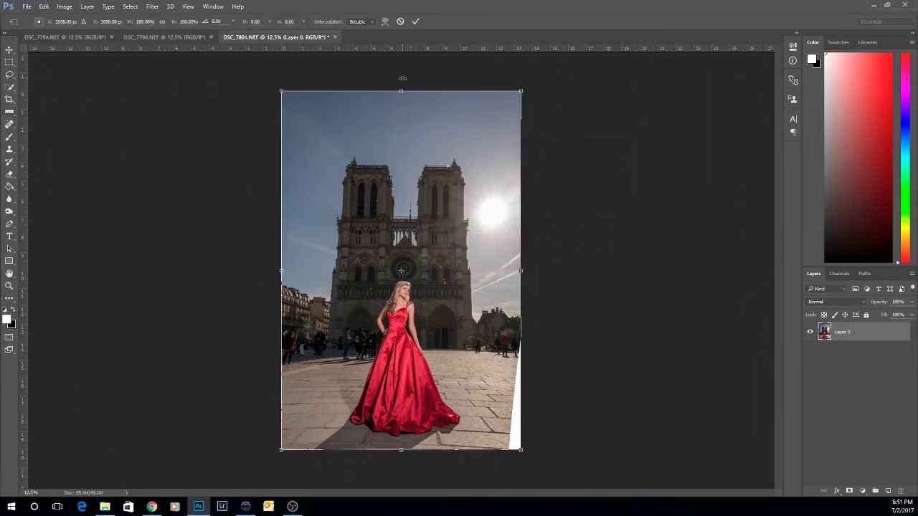
drag(401, 79, 400, 78)
key(Return)
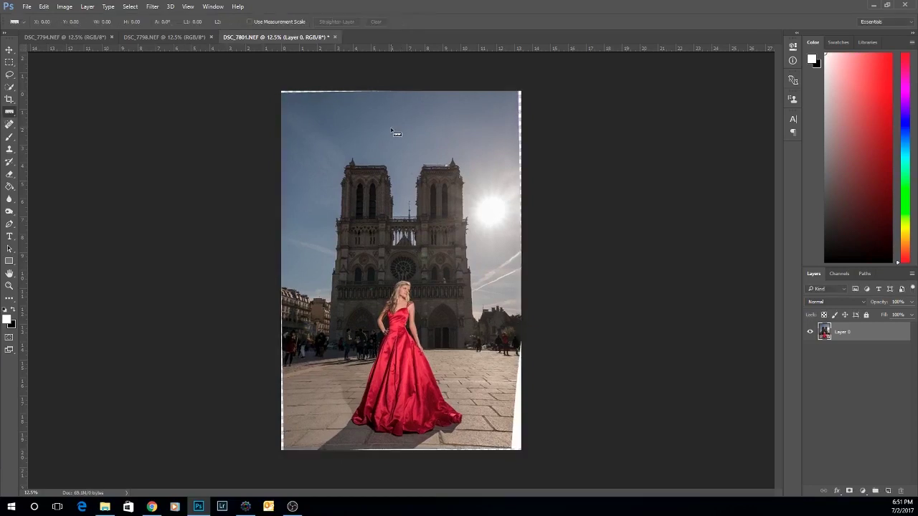
Copy a rectangular area from the rose window to the paving beside the dress onto a new layer
key(i)
click(9, 62)
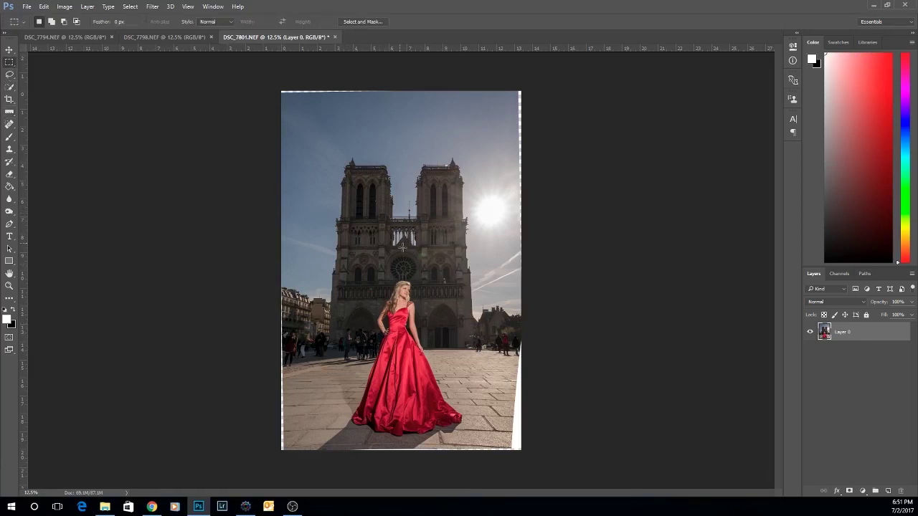
drag(400, 244, 486, 408)
right_click(486, 407)
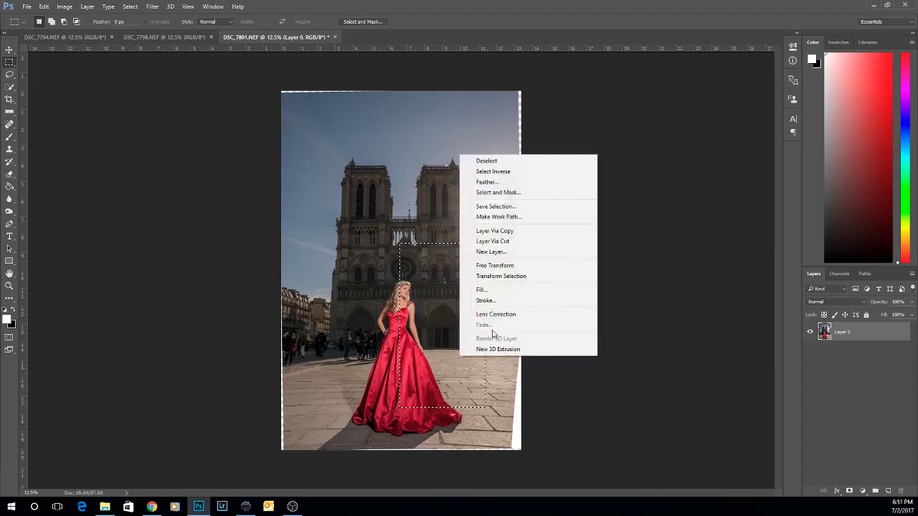
click(494, 231)
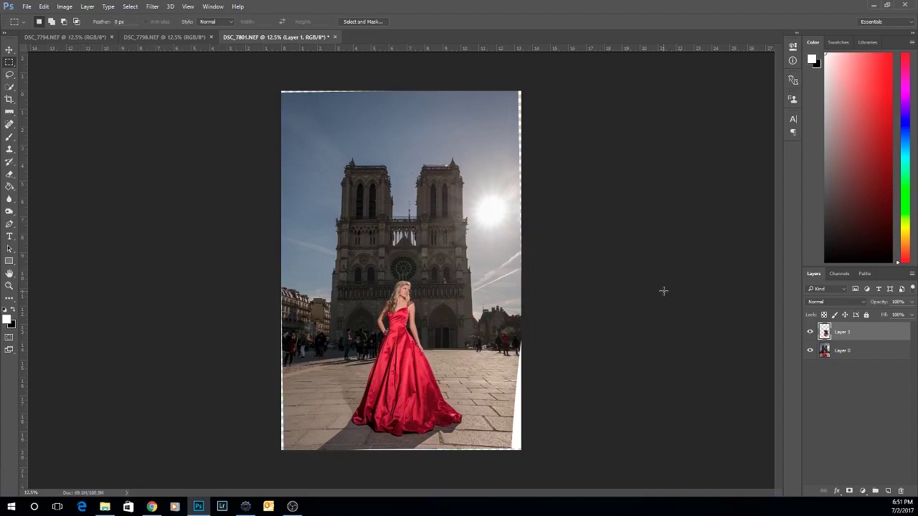
Flip the copied section horizontally and move it over the opposite half of the facade, level with the original
key(ctrl+t)
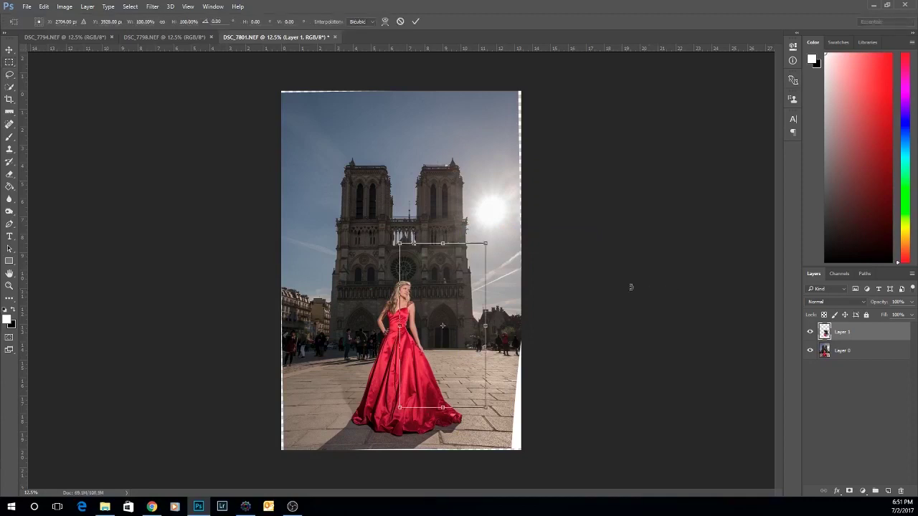
right_click(450, 263)
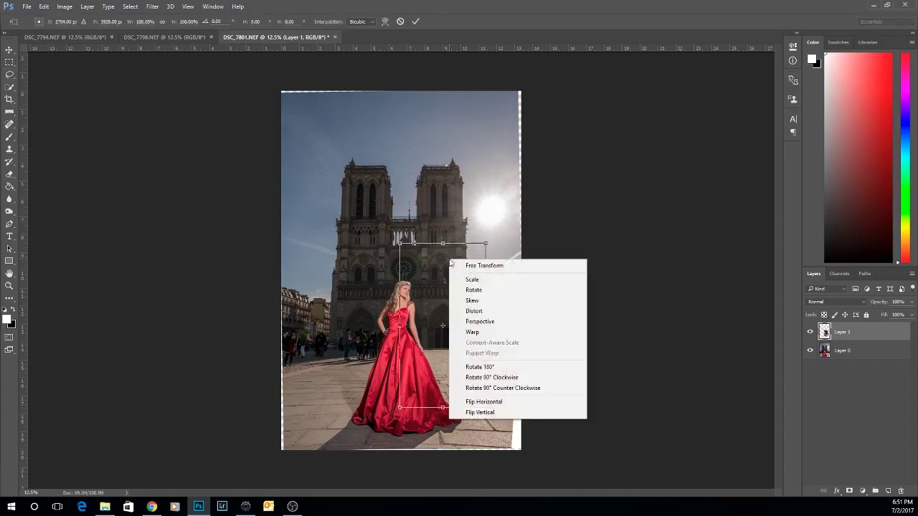
click(484, 402)
drag(454, 300, 369, 300)
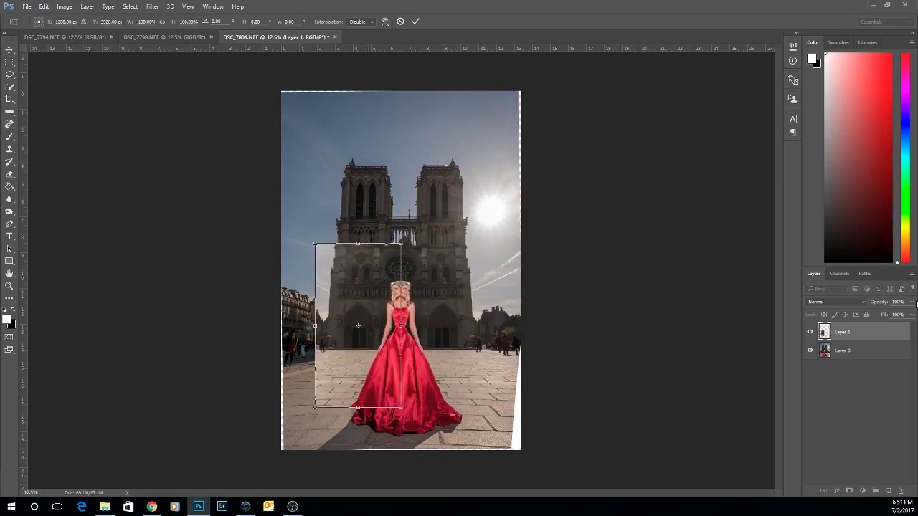
Commit the transform and lower the mirrored layer's opacity to 64%
click(913, 303)
key(Return)
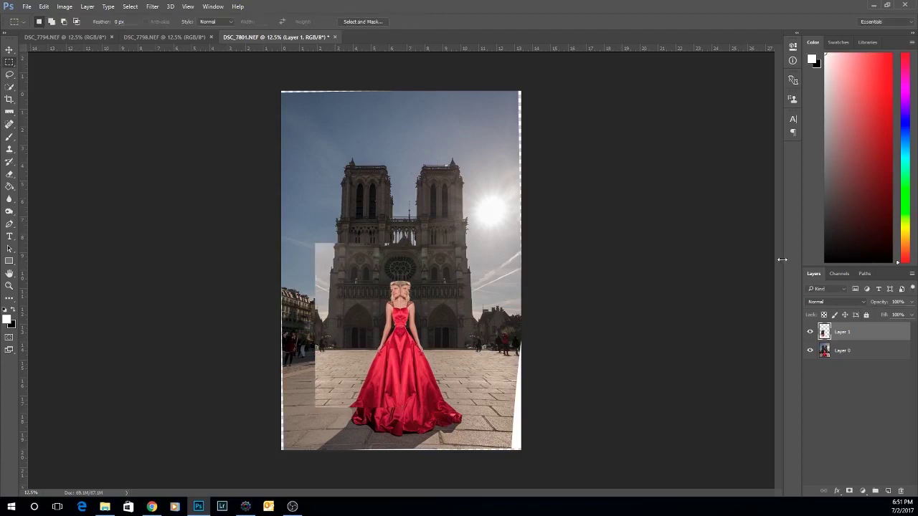
drag(911, 310, 895, 315)
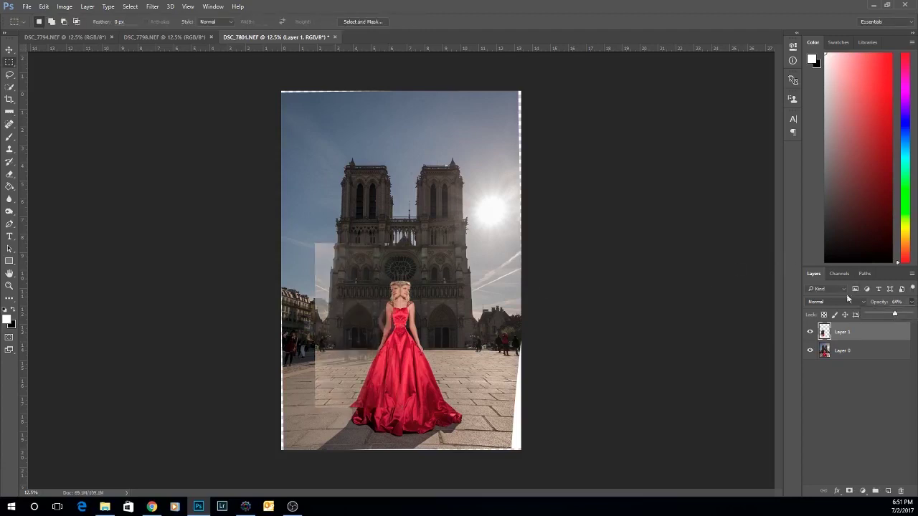
Stretch the mirrored layer slightly wider and lower its upper edge with Free Transform so it lines up with the facade beneath
click(9, 50)
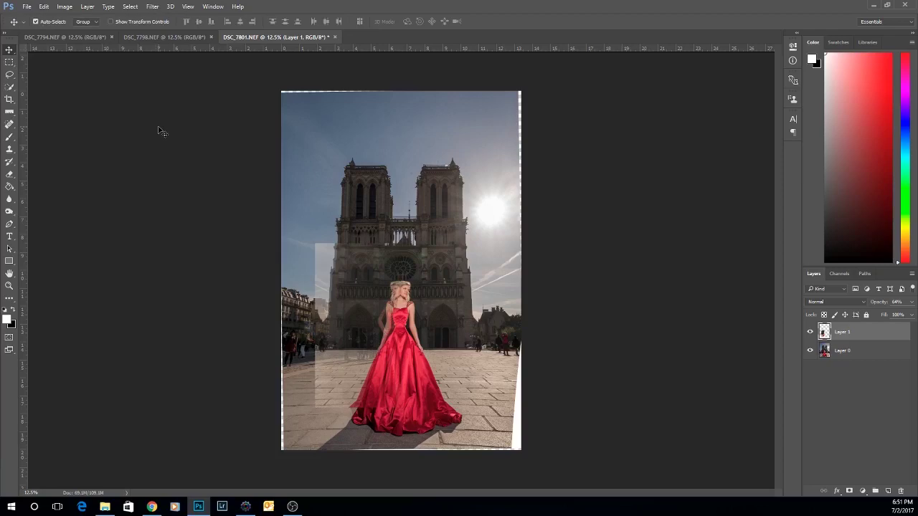
key(ctrl+plus)
key(ctrl+plus)
key(ctrl+plus)
drag(301, 290, 317, 292)
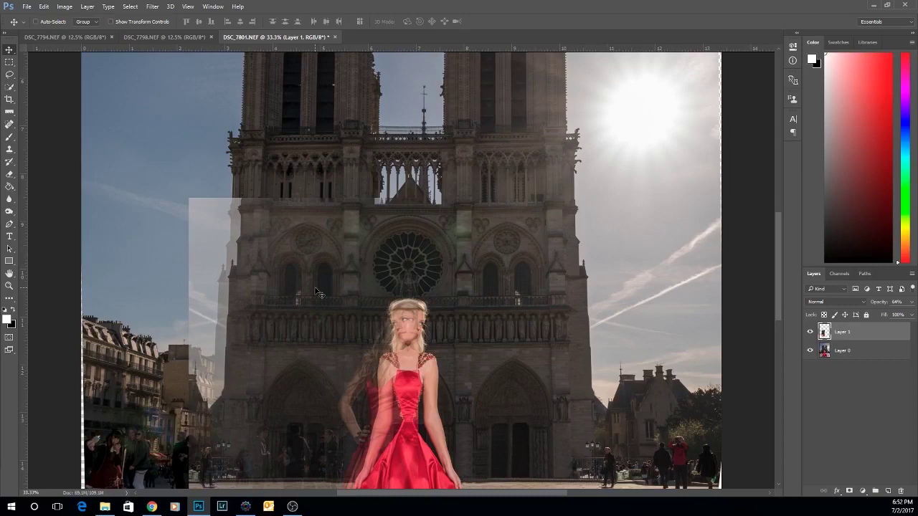
key(ctrl+t)
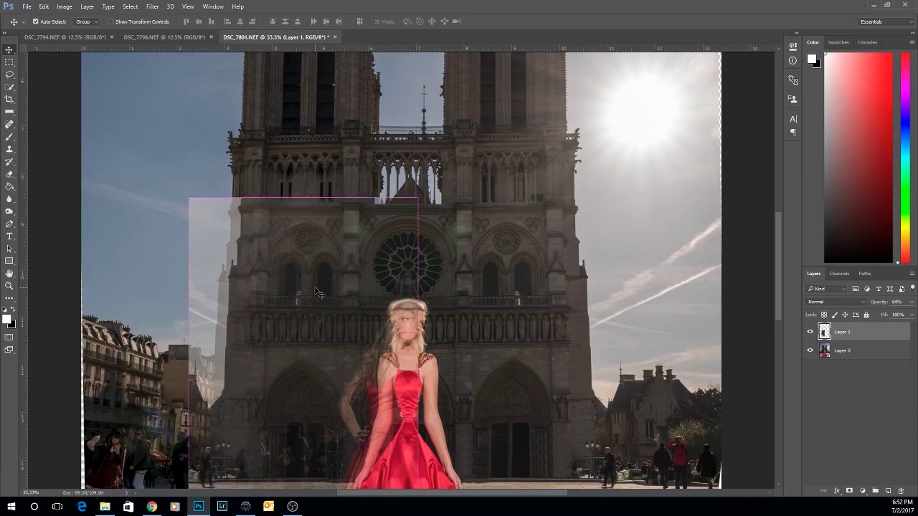
drag(188, 417, 174, 417)
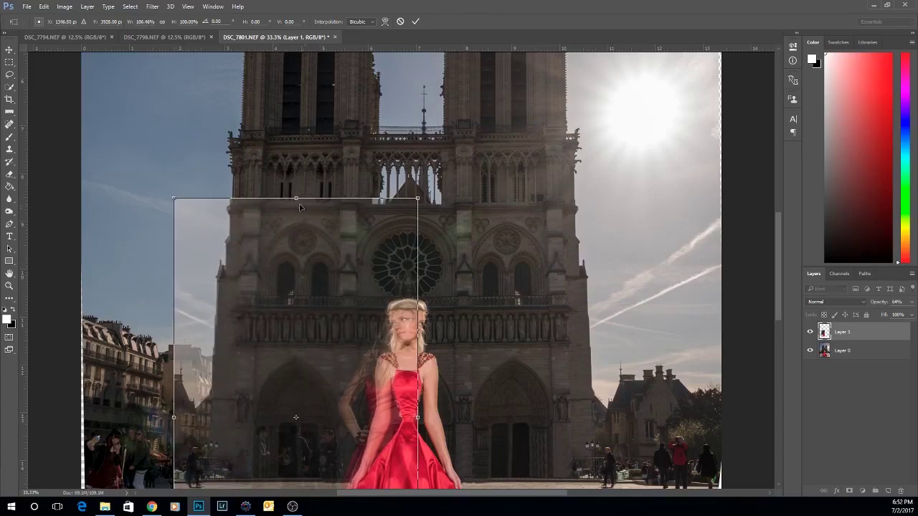
drag(296, 198, 296, 215)
mouse_move(173, 425)
mouse_down()
mouse_move(165, 426)
mouse_move(176, 425)
mouse_up()
key(Return)
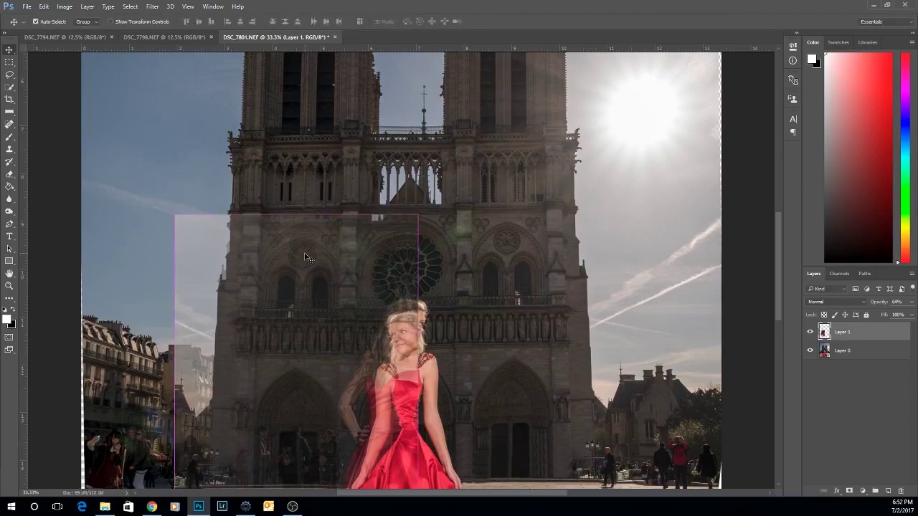
Restore the mirrored layer's opacity to 100%
key(ctrl+minus)
key(ctrl+minus)
key(ctrl+minus)
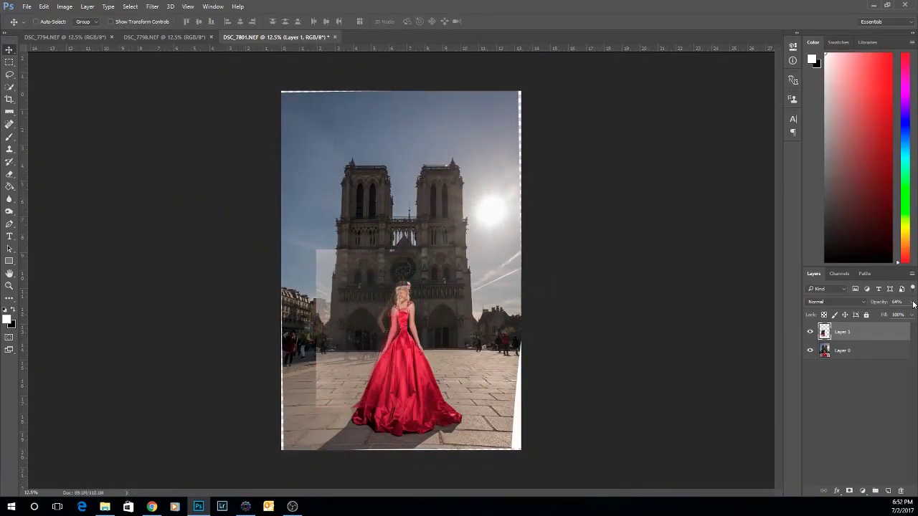
click(914, 305)
drag(896, 316, 911, 314)
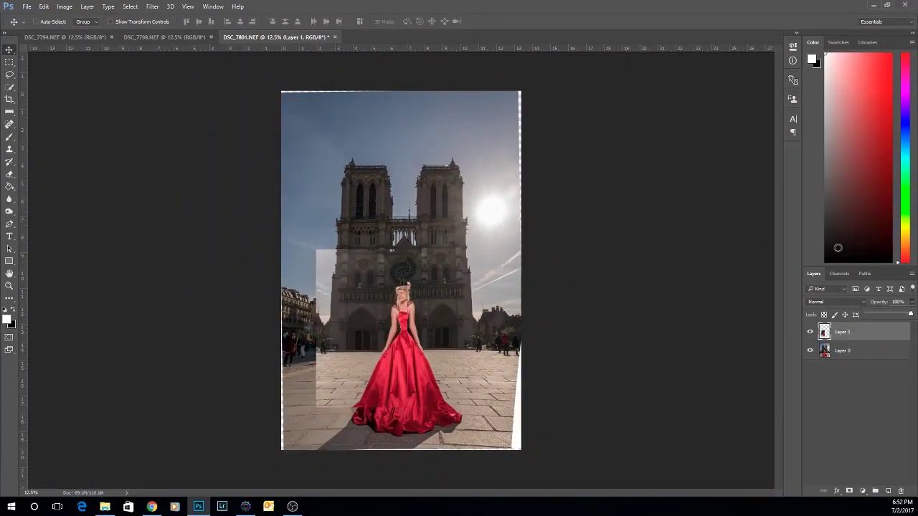
Add a layer mask to the mirrored layer and paint black over its upper part, from the sky edge to the rose window
click(845, 332)
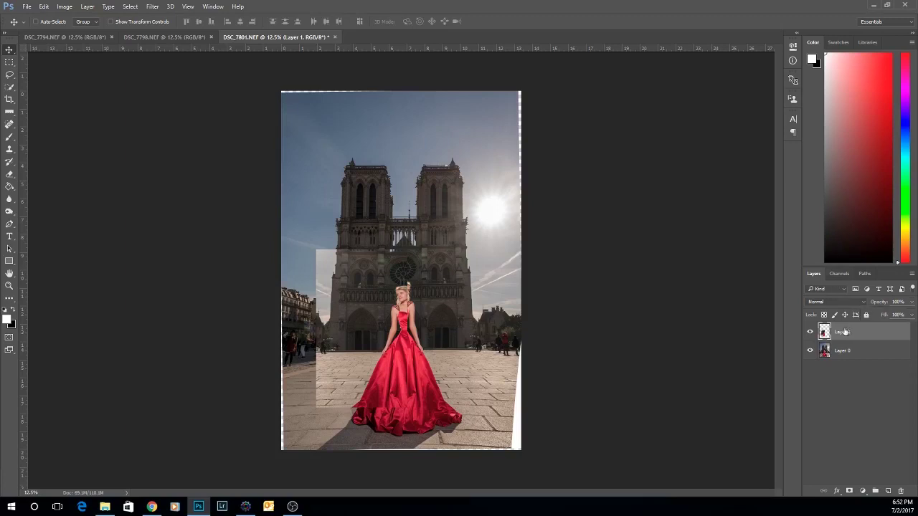
click(9, 136)
click(849, 490)
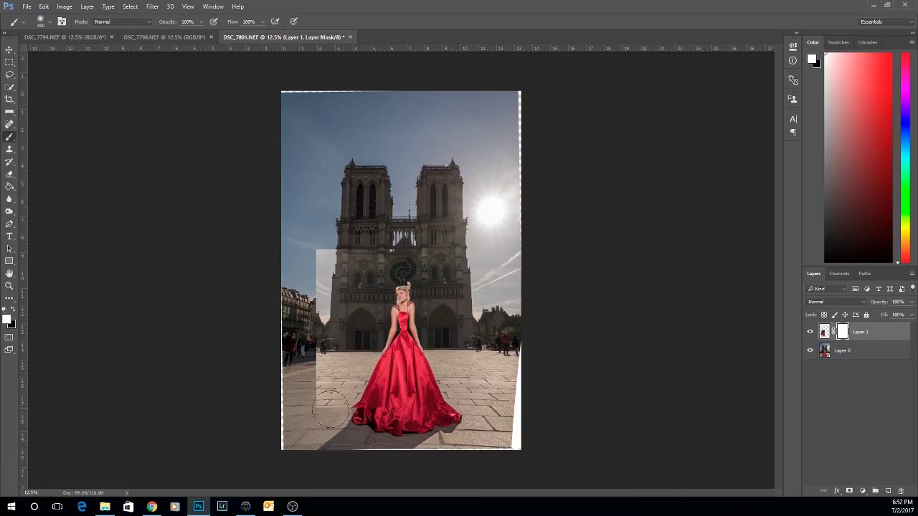
key(x)
mouse_move(329, 412)
mouse_down()
mouse_move(297, 328)
mouse_move(309, 249)
mouse_move(305, 263)
mouse_move(310, 252)
mouse_move(299, 254)
mouse_move(369, 243)
mouse_move(353, 253)
mouse_move(362, 272)
mouse_move(330, 273)
mouse_move(406, 278)
mouse_up()
Paint black on the mask with smaller brushes over the woman's head, arms and dress to bring back the original figure
key(bracketleft)
key(bracketleft)
key(bracketleft)
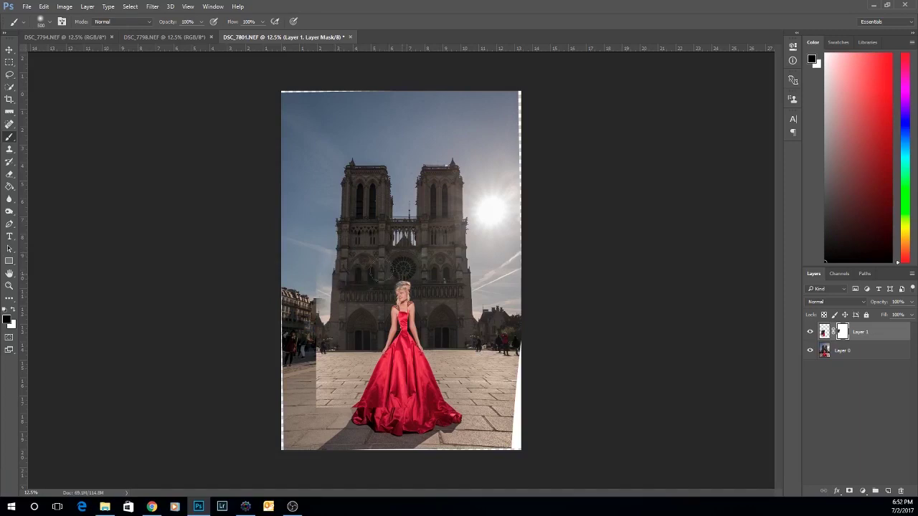
key(bracketleft)
key(bracketleft)
key(bracketleft)
key(bracketleft)
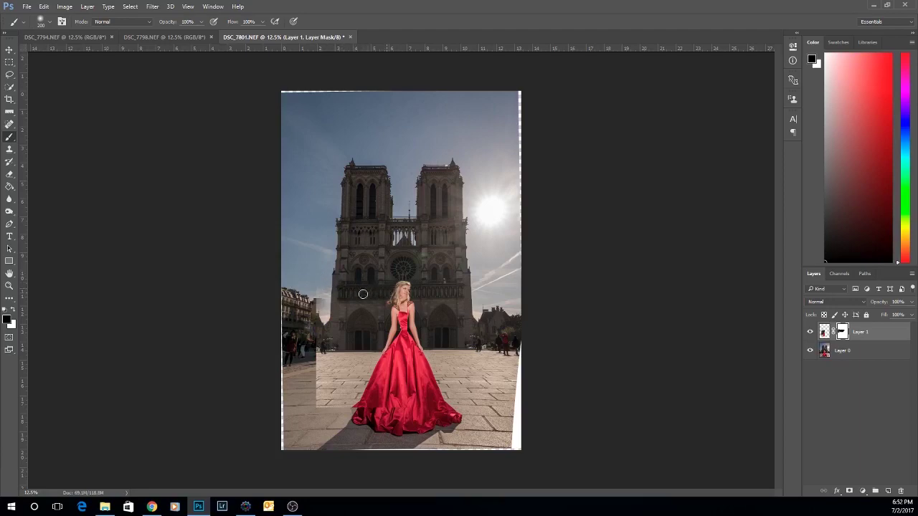
click(398, 312)
mouse_move(394, 323)
mouse_down()
mouse_move(402, 325)
mouse_move(391, 349)
mouse_move(386, 305)
mouse_move(381, 364)
mouse_move(355, 410)
mouse_move(379, 371)
mouse_move(391, 379)
mouse_move(408, 307)
mouse_up()
key(])
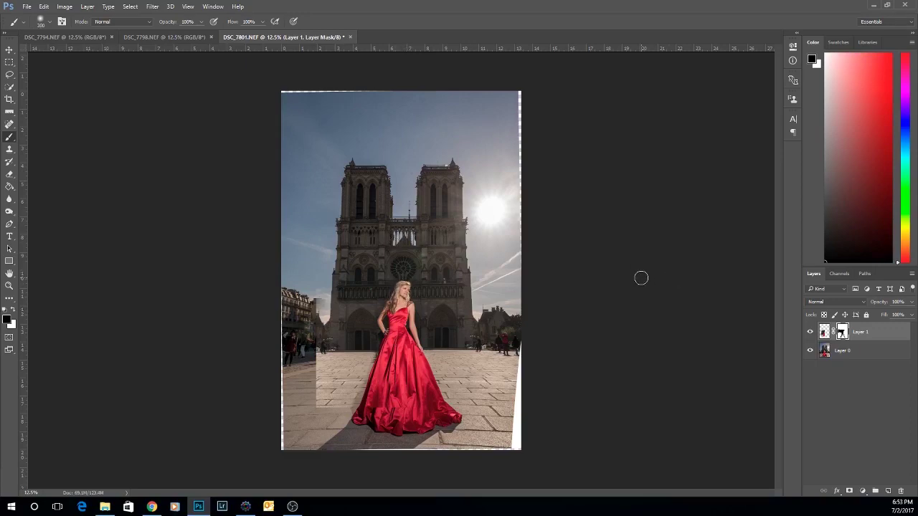
Check the painted areas with the red mask overlay and extend the masking across the facade beside the rose window
key(backslash)
key(backslash)
key(backslash)
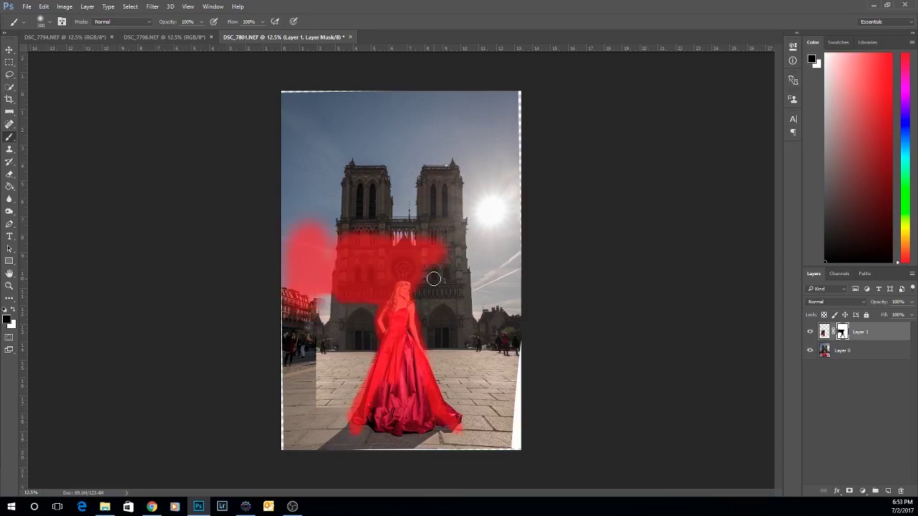
key(backslash)
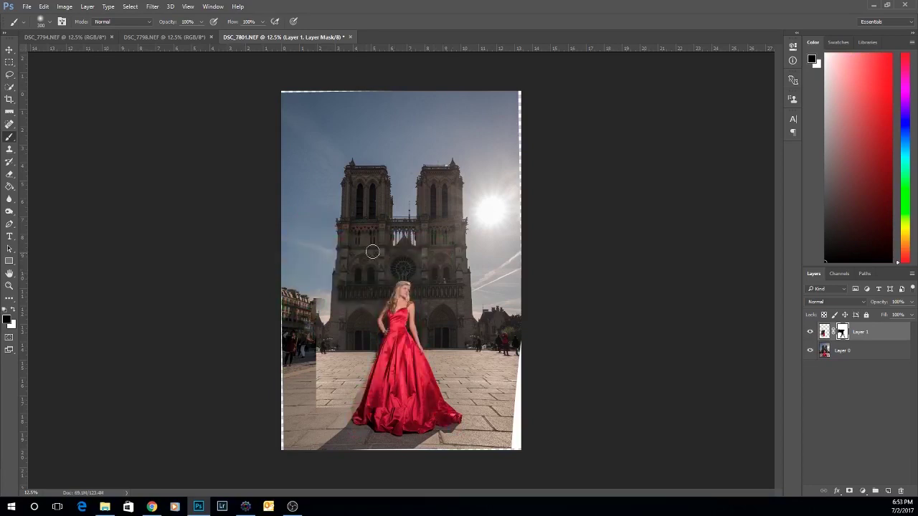
key(backslash)
key(backslash)
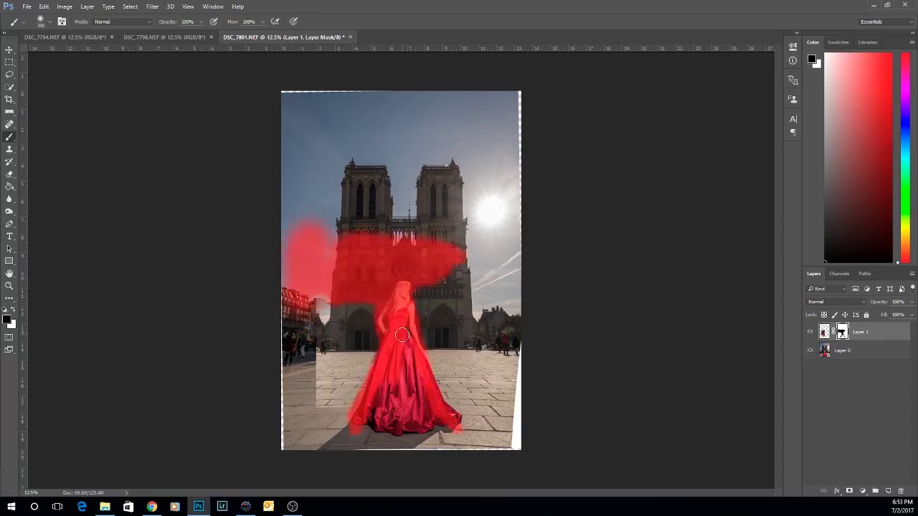
key(backslash)
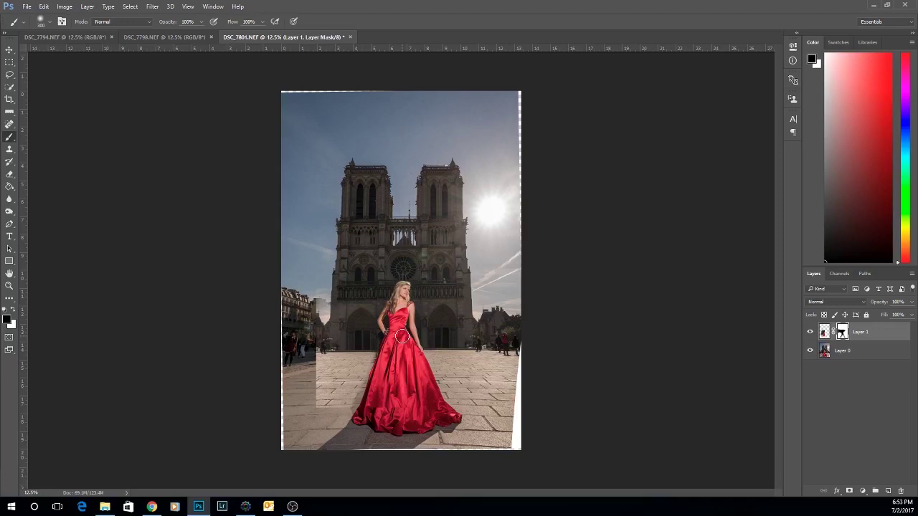
Toggle the mirrored layer's visibility repeatedly to compare the facade and paving with and without the patch
key(x)
click(810, 333)
click(811, 332)
click(811, 333)
click(811, 332)
click(812, 332)
click(812, 332)
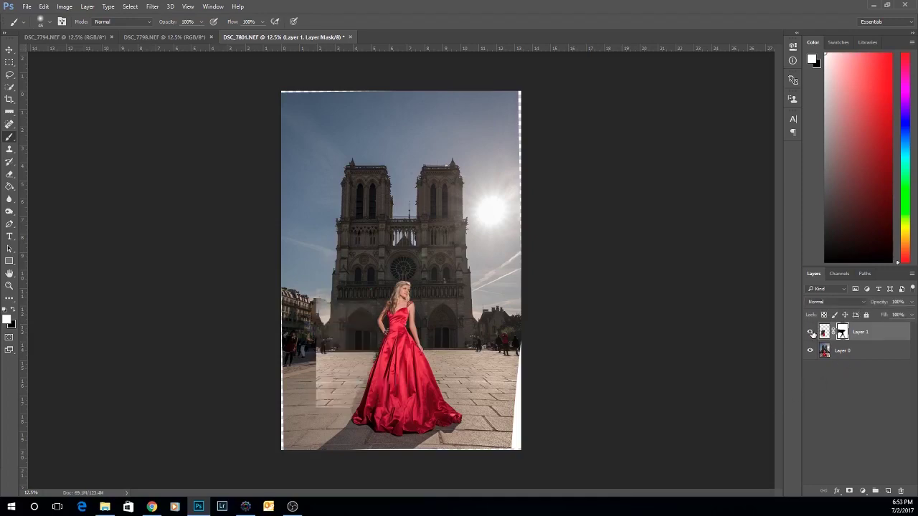
click(812, 332)
click(812, 332)
click(811, 332)
click(811, 333)
click(812, 332)
click(811, 332)
click(811, 332)
click(811, 333)
click(811, 332)
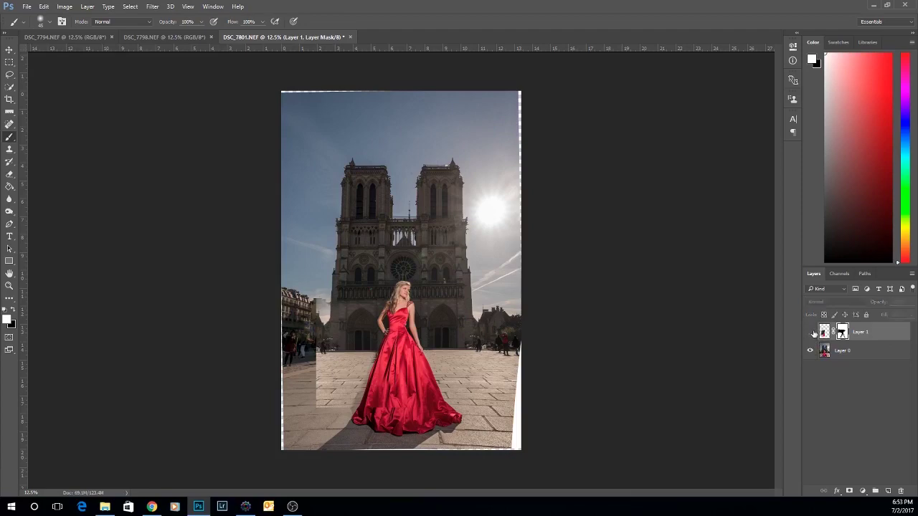
click(811, 332)
click(811, 332)
click(812, 332)
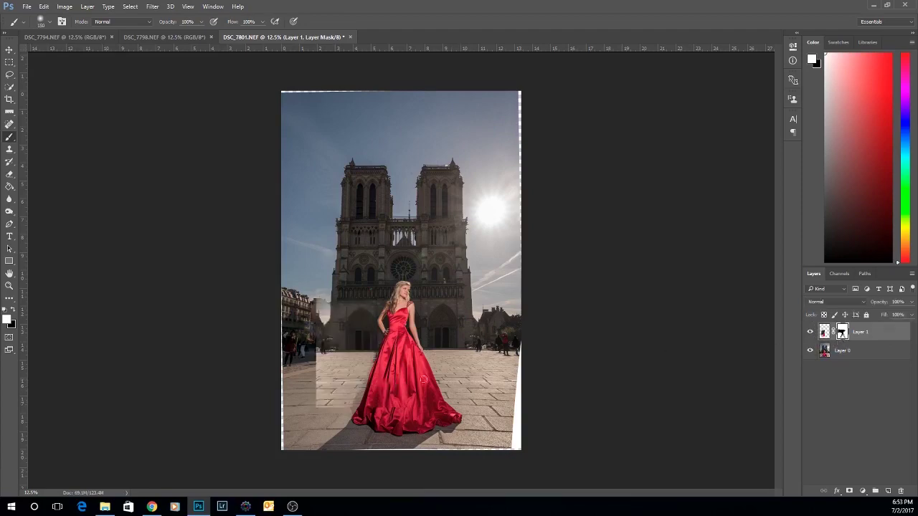
Paint black on the mirrored layer's mask beside the dress on the sunlit side, using a 300 px brush
key(bracketright)
key(bracketright)
key(bracketright)
key(bracketright)
key(bracketright)
key(bracketright)
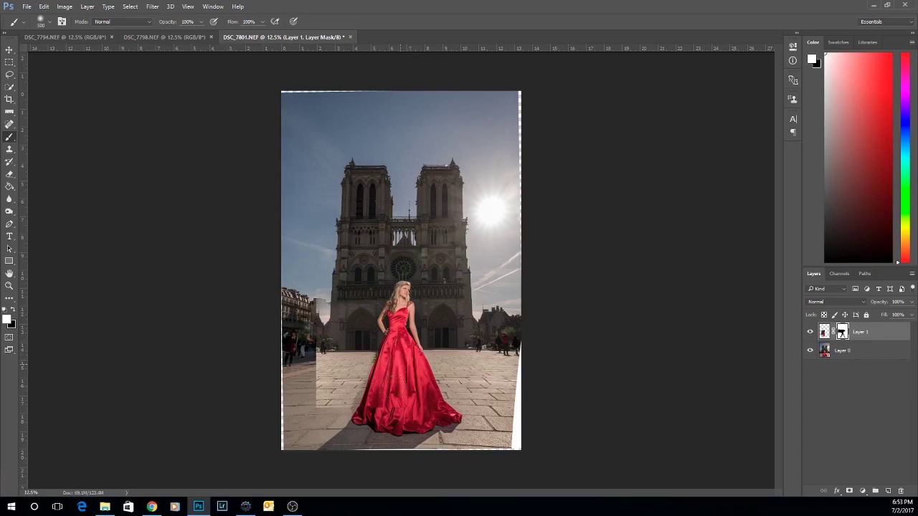
click(809, 334)
click(810, 333)
key(x)
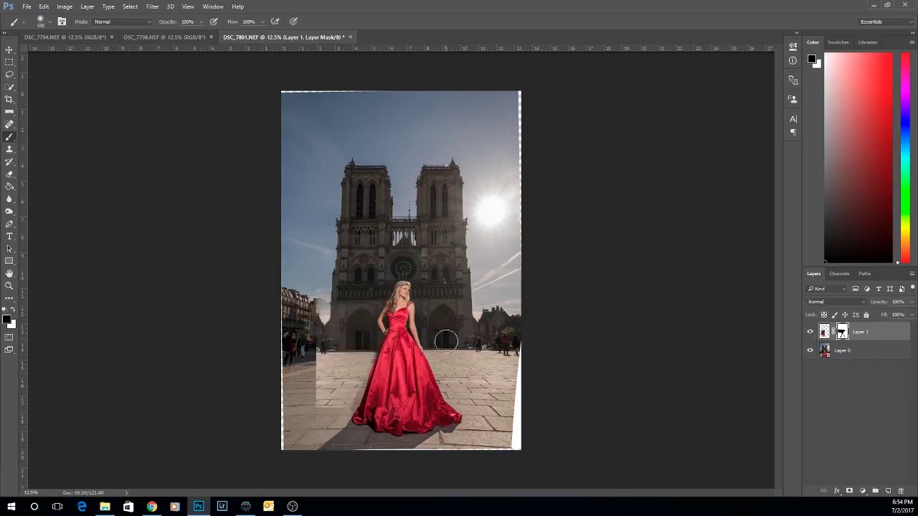
key(bracketleft)
key(bracketleft)
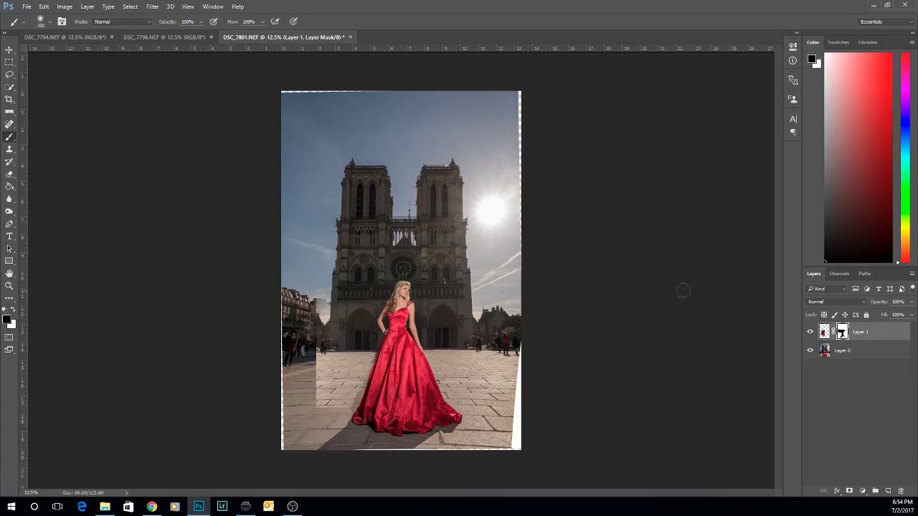
Compare the bystander area before and after by switching the masked mirrored layer off and on
click(810, 332)
click(810, 333)
click(810, 333)
click(811, 333)
click(811, 333)
click(810, 333)
click(810, 333)
click(810, 333)
click(811, 332)
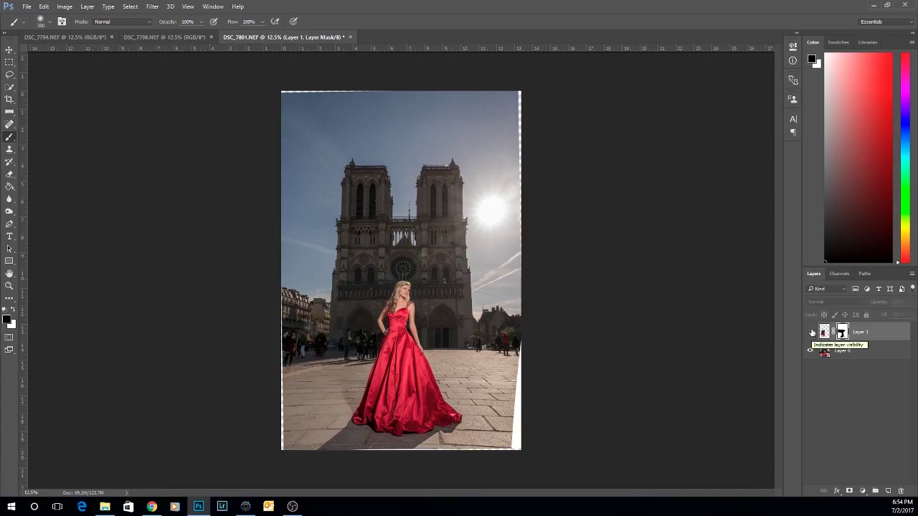
click(810, 333)
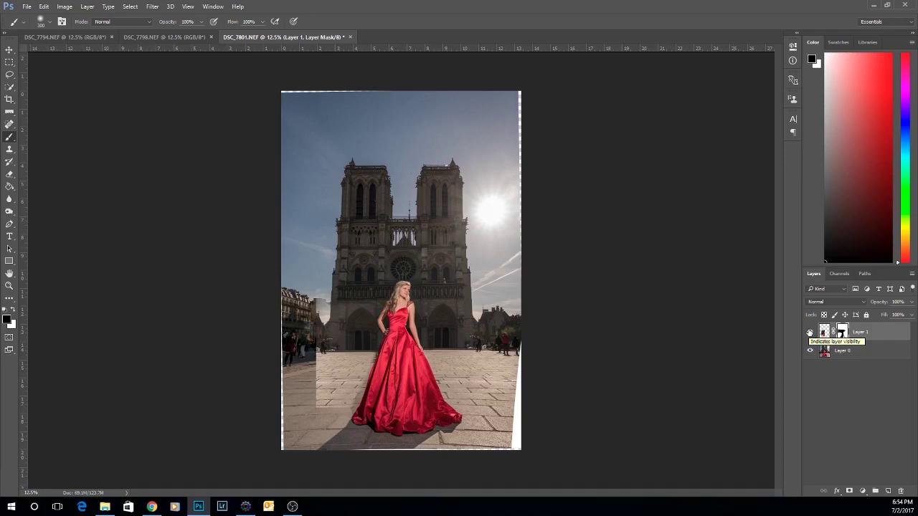
click(811, 334)
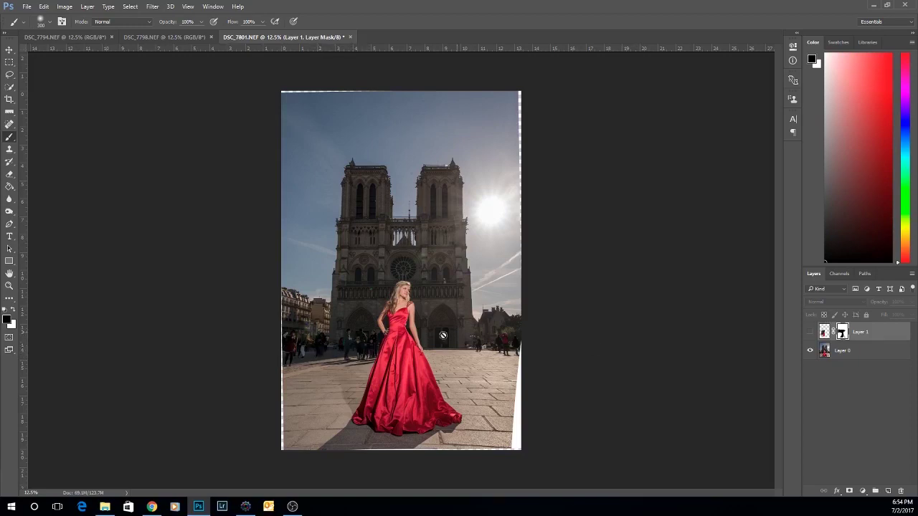
click(810, 332)
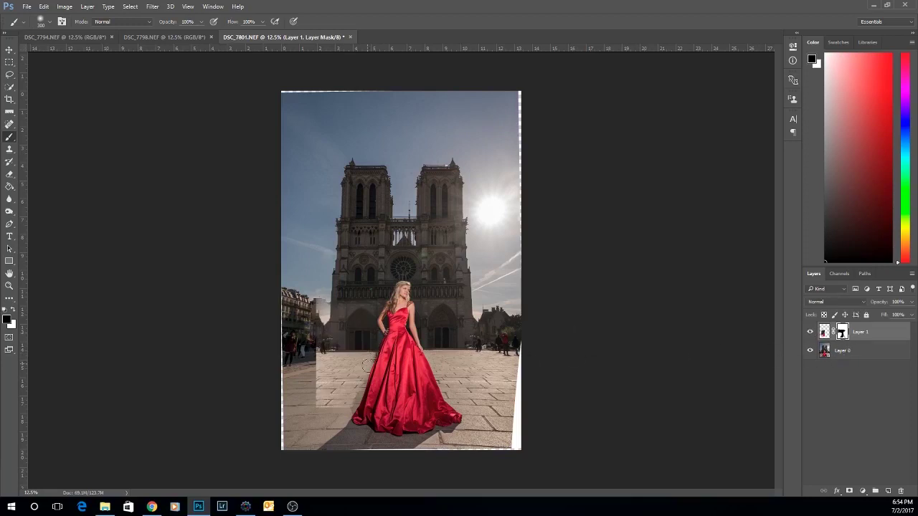
Try to mask out the mirrored paving on the shaded side of the dress, and undo those strokes
mouse_move(377, 364)
mouse_down()
mouse_move(336, 369)
mouse_move(383, 369)
mouse_move(289, 376)
mouse_move(300, 392)
mouse_move(371, 405)
mouse_up()
mouse_move(318, 369)
mouse_down()
mouse_move(392, 369)
mouse_move(368, 360)
mouse_move(378, 360)
mouse_move(330, 360)
mouse_move(383, 360)
mouse_move(343, 358)
mouse_move(377, 356)
mouse_move(316, 355)
mouse_move(370, 356)
mouse_move(346, 354)
mouse_up()
key(bracketleft)
key(bracketleft)
key(bracketleft)
key(bracketleft)
key(bracketleft)
key(bracketleft)
key(bracketleft)
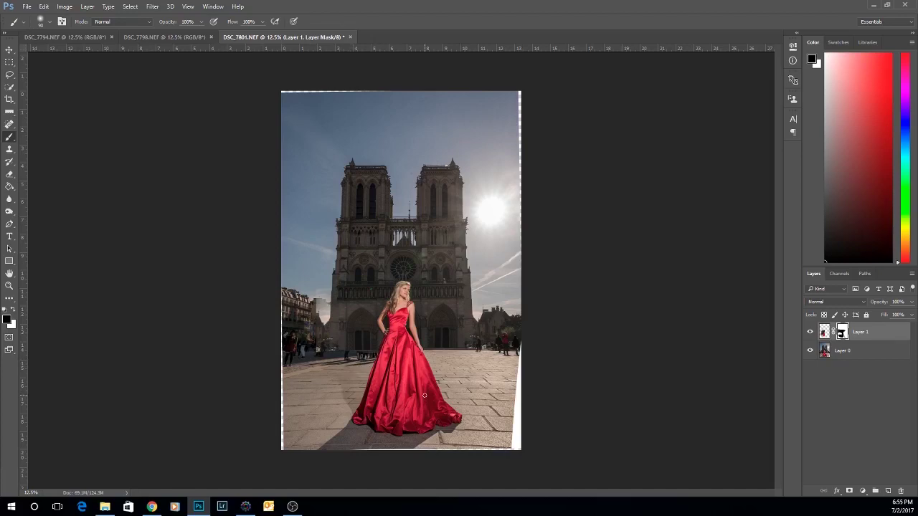
key(ctrl+z)
key(ctrl+alt+z)
key(ctrl+alt+z)
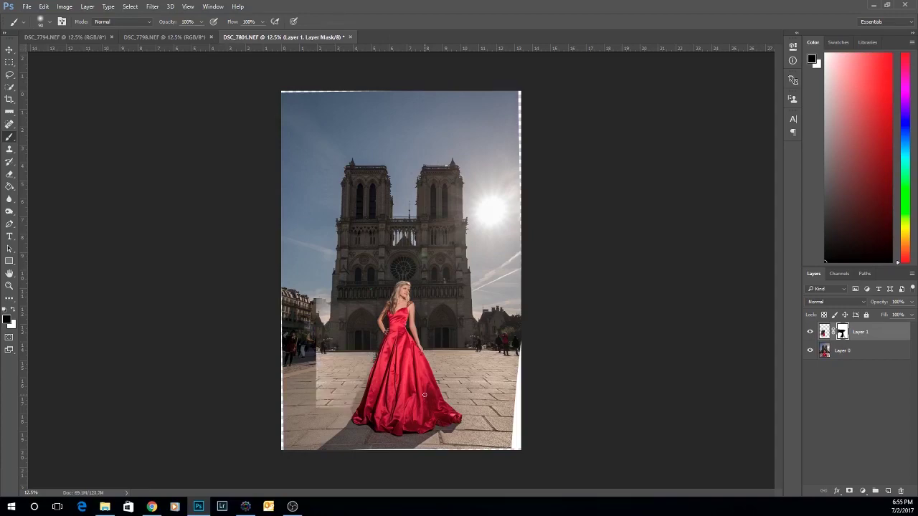
Flatten the image and use the Clone Stamp to clean up the paving along the shaded edge of the dress
right_click(863, 352)
click(785, 368)
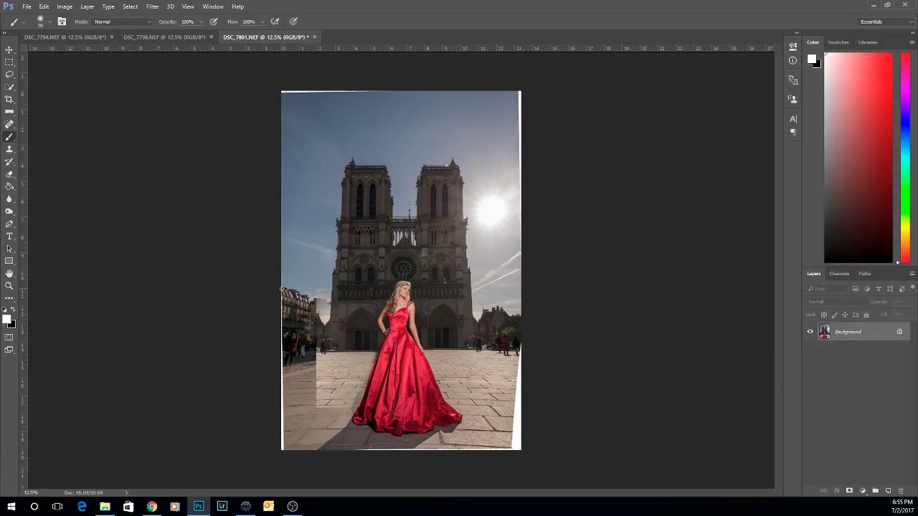
click(9, 148)
key(ctrl+plus)
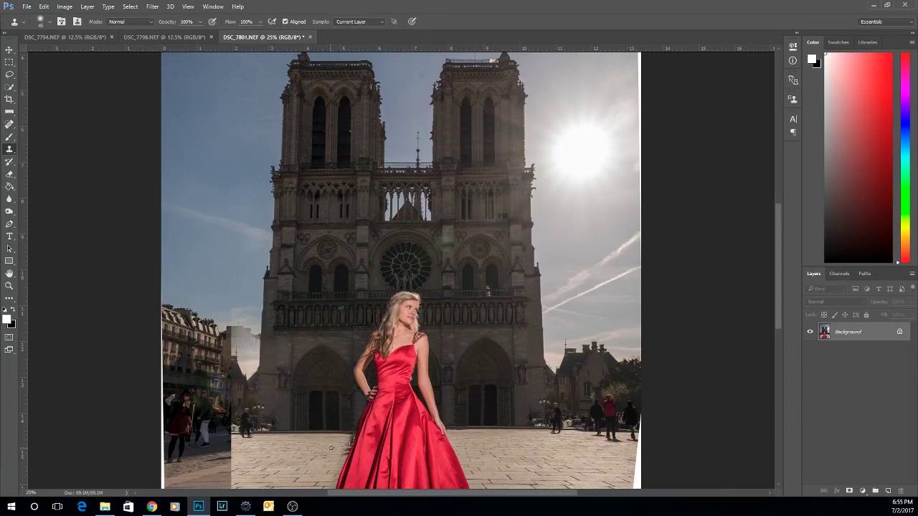
drag(345, 448, 351, 439)
drag(352, 439, 347, 454)
drag(323, 483, 329, 364)
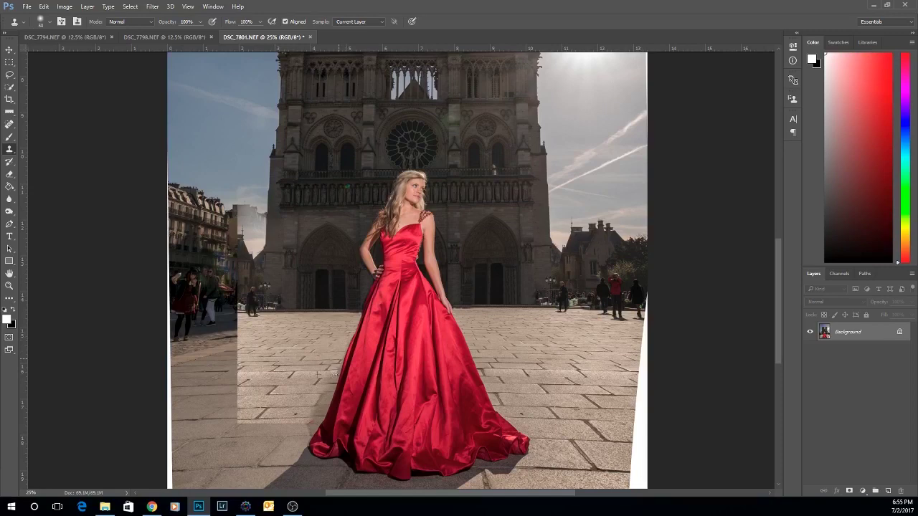
drag(331, 383, 320, 419)
key(bracketright)
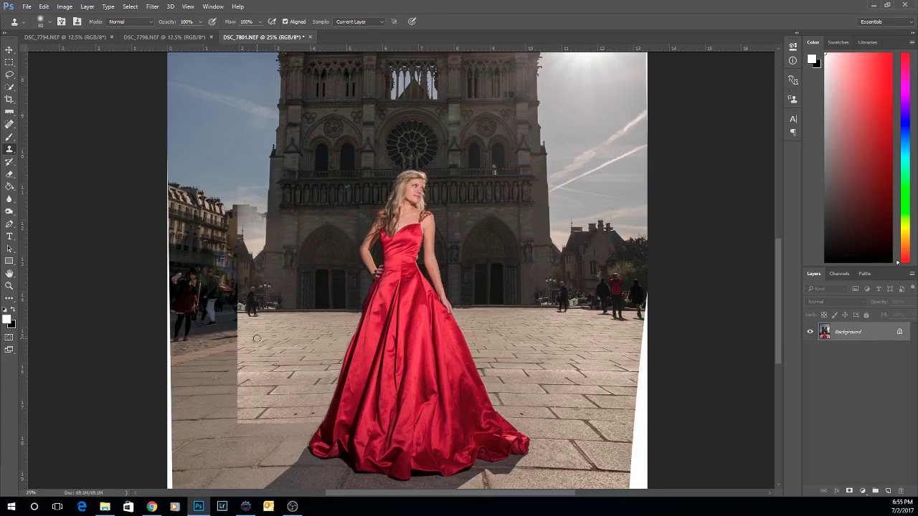
Enlarge the Clone Stamp brush and clone sunlit paving over the darker strip along the image's left edge
key(ctrl+minus)
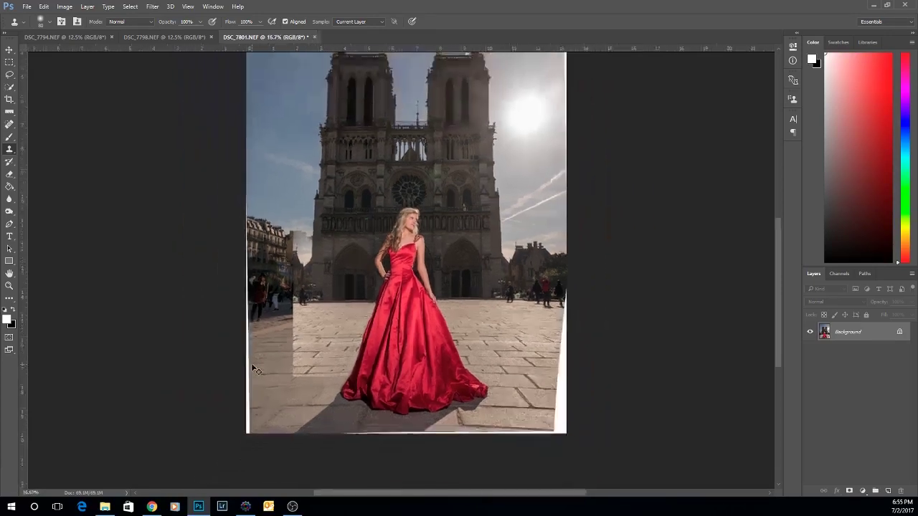
key(ctrl+minus)
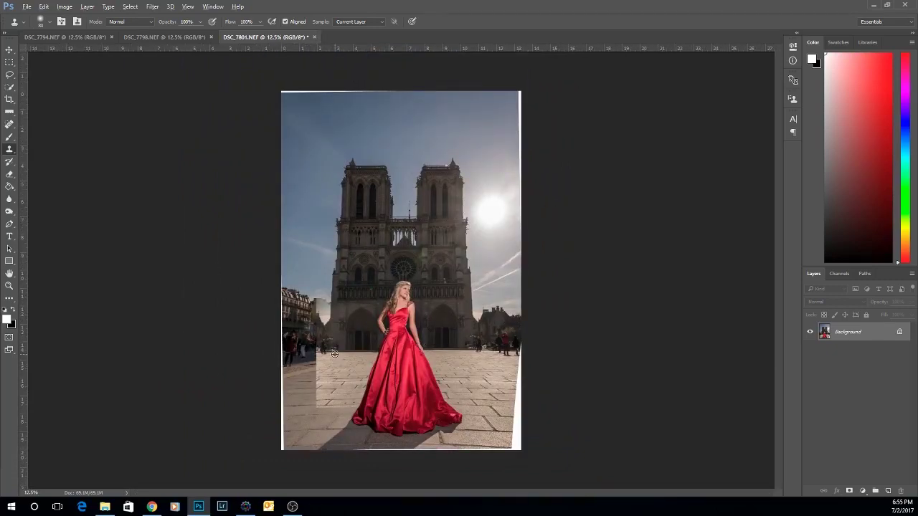
key(bracketright)
key(bracketright)
key(bracketright)
key(bracketright)
key(bracketright)
key(bracketright)
key(bracketright)
key(bracketleft)
key(bracketleft)
key(bracketleft)
key(bracketleft)
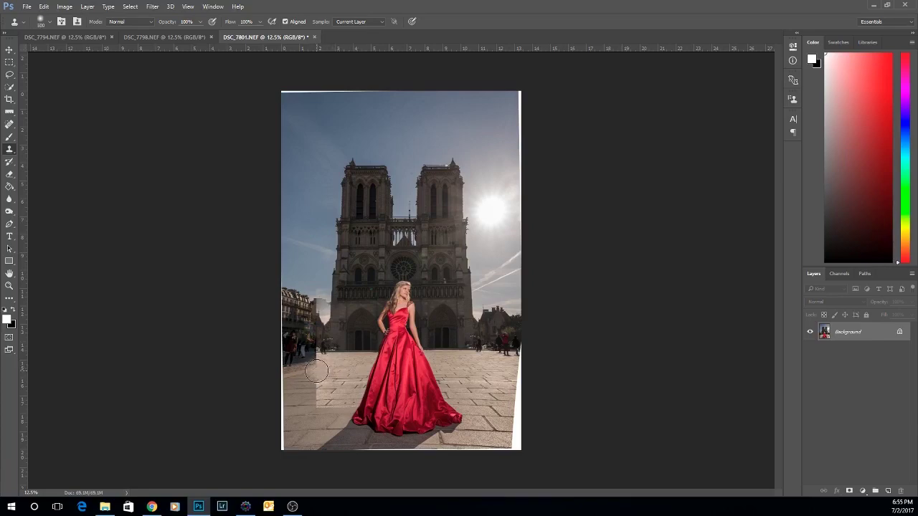
mouse_move(307, 365)
mouse_down()
mouse_move(281, 375)
mouse_move(309, 379)
mouse_move(304, 387)
mouse_move(335, 385)
mouse_move(289, 386)
mouse_move(305, 385)
mouse_move(301, 393)
mouse_move(351, 386)
mouse_move(283, 385)
mouse_move(291, 394)
mouse_move(345, 392)
mouse_move(312, 391)
mouse_move(312, 408)
mouse_move(315, 401)
mouse_move(284, 396)
mouse_up()
Resample the sunlit paving and clone it along the feet of the bystanders near the image's left edge
alt+click(345, 392)
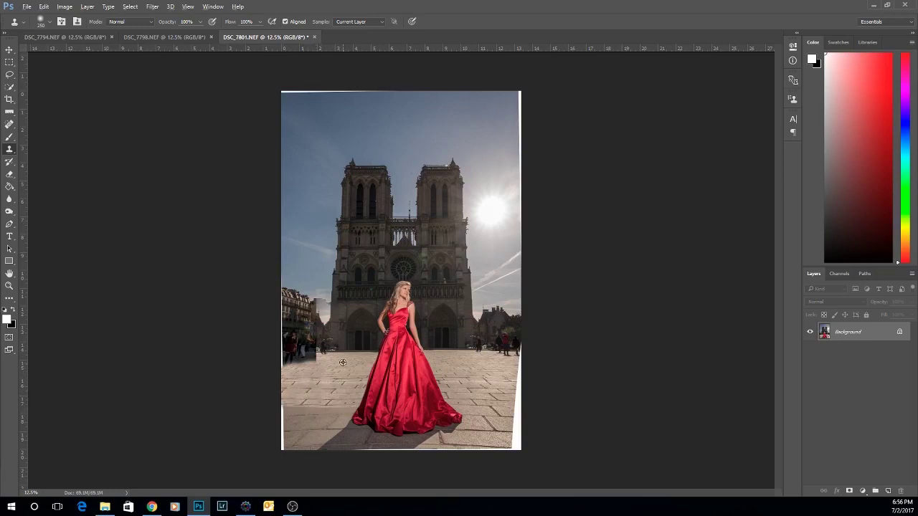
alt+click(341, 362)
drag(318, 363, 284, 365)
Remove the small bystander beside the cathedral's right corner with the Spot Healing Brush
right_click(860, 333)
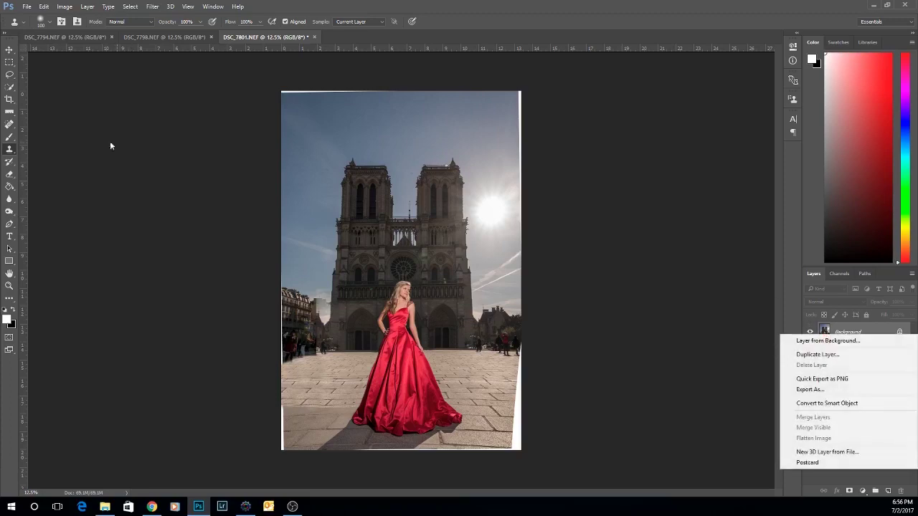
right_click(9, 124)
click(43, 126)
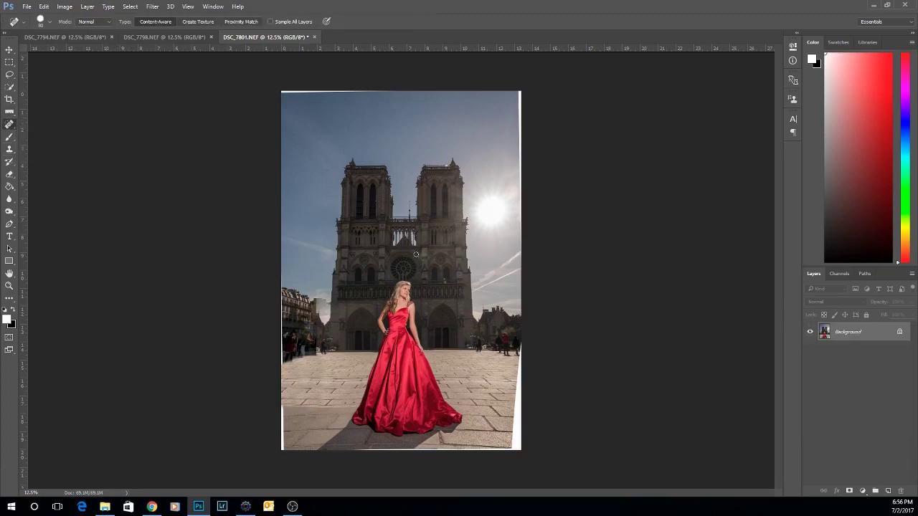
click(479, 346)
Select the lower right part of the image, from the cathedral's edge outward, and copy it to a new layer
click(9, 63)
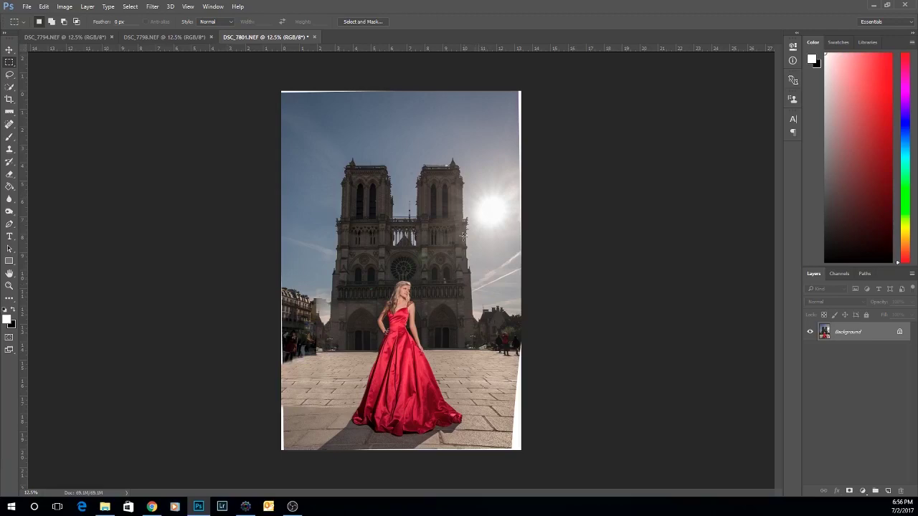
drag(454, 221, 550, 413)
right_click(500, 352)
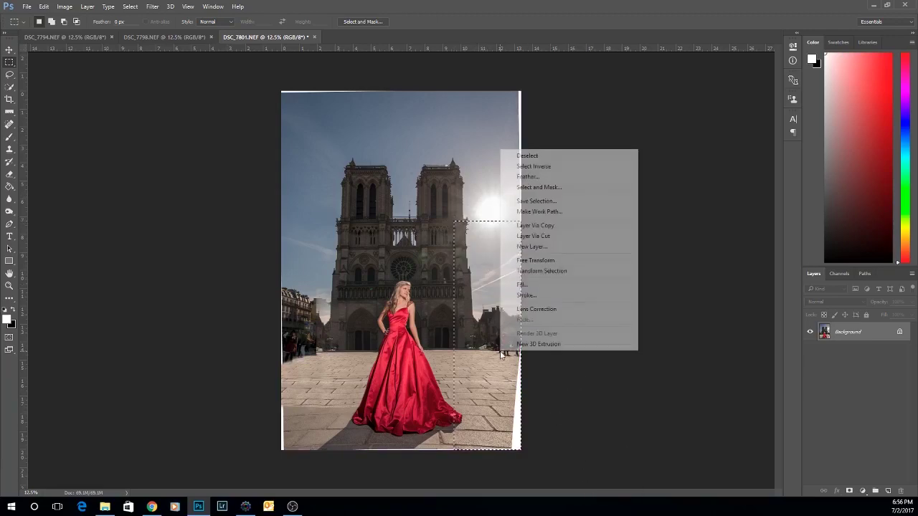
click(550, 226)
right_click(492, 251)
click(593, 6)
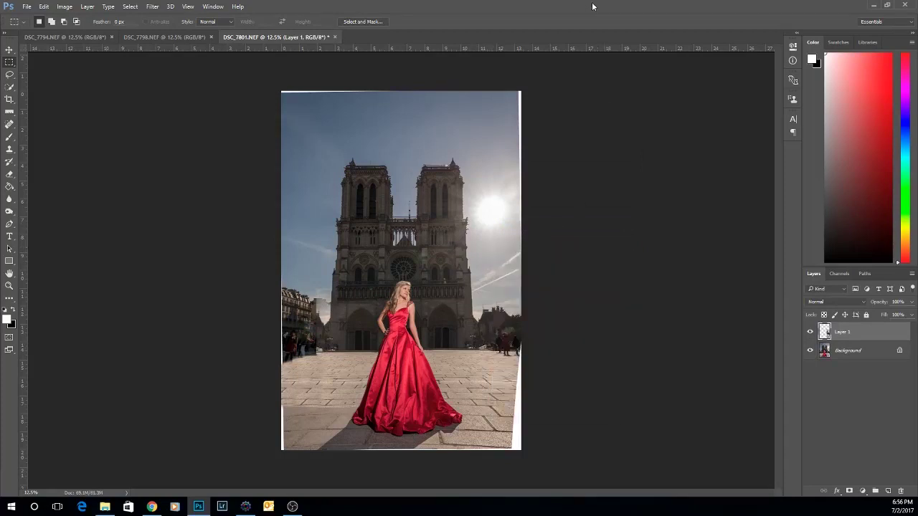
Flip the copied layer horizontally and place it over the image's left side, aligned with the cathedral and paving
key(ctrl+t)
right_click(500, 254)
click(543, 391)
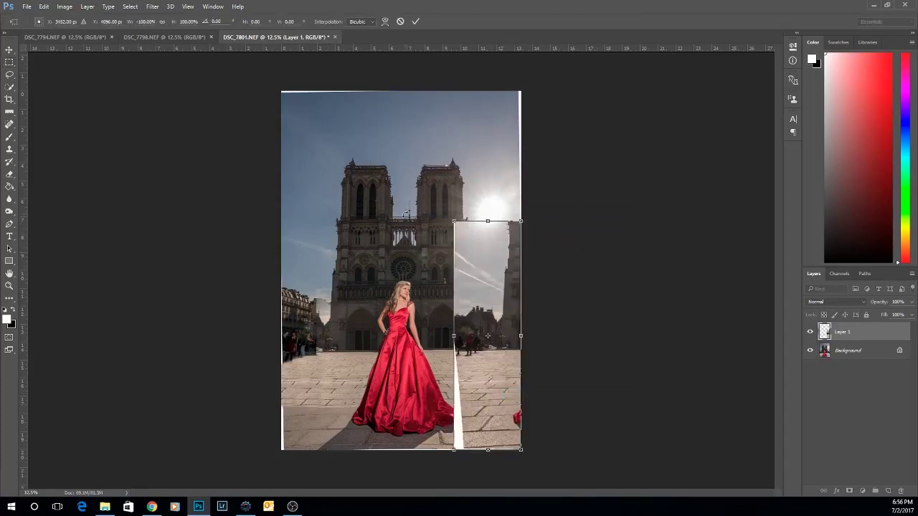
drag(510, 270, 329, 270)
key(Return)
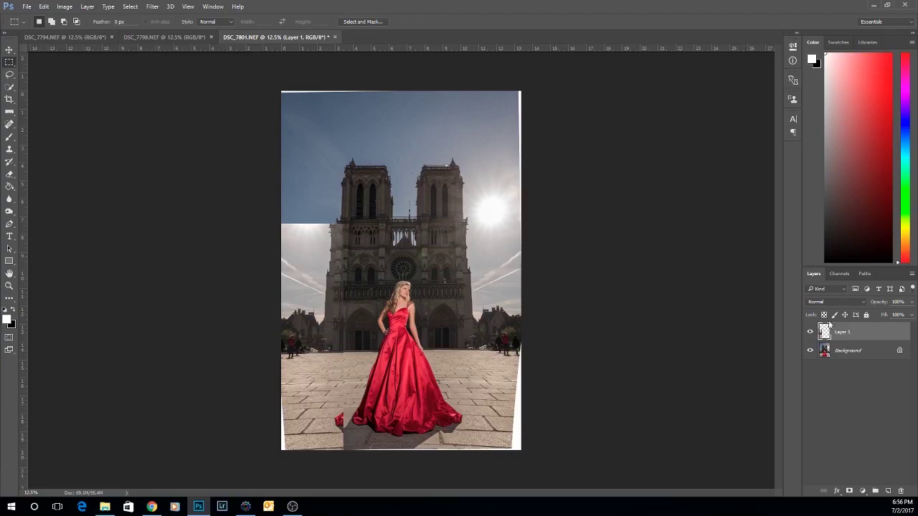
Add a mask to the mirrored layer and paint black along its inner edge to restore the original facade
click(849, 491)
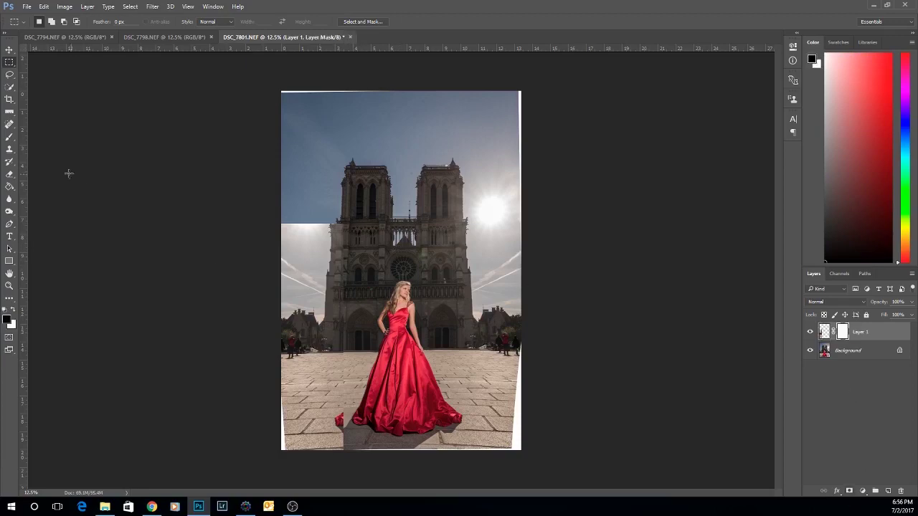
click(9, 137)
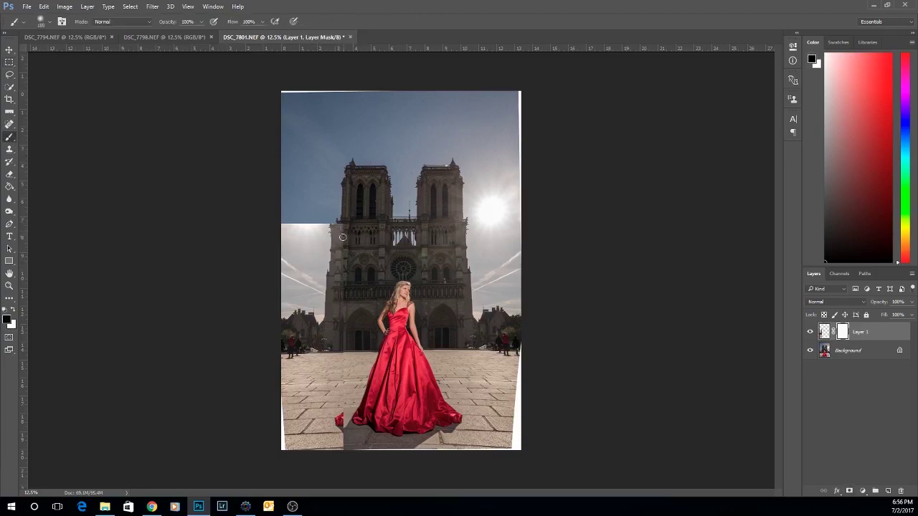
key(bracketright)
key(bracketright)
key(bracketright)
key(bracketright)
key(bracketright)
mouse_move(341, 239)
mouse_down()
mouse_move(338, 231)
mouse_move(342, 332)
mouse_up()
key(bracketleft)
key(bracketleft)
key(bracketleft)
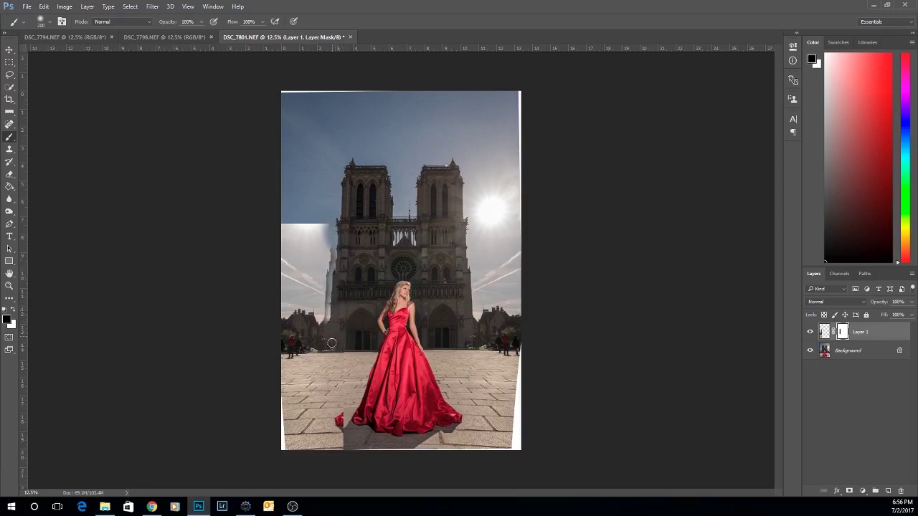
Paint black on the mask over the mirrored sky and contrails to restore the original left sky
mouse_move(330, 319)
mouse_down()
mouse_move(329, 239)
mouse_move(327, 289)
mouse_move(329, 269)
mouse_move(327, 289)
mouse_move(304, 293)
mouse_move(319, 245)
mouse_move(284, 236)
mouse_move(317, 234)
mouse_move(281, 245)
mouse_move(284, 267)
mouse_move(331, 265)
mouse_move(339, 250)
mouse_move(328, 288)
mouse_up()
key(bracketright)
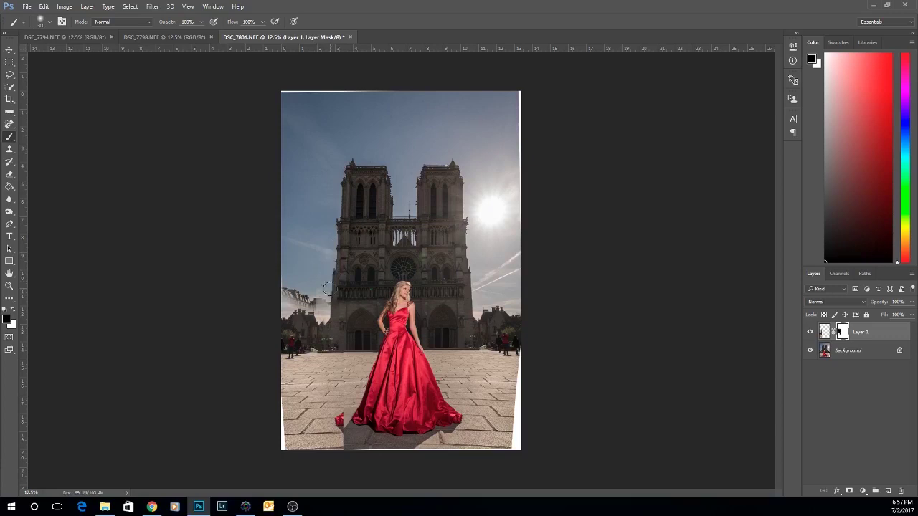
key(bracketleft)
key(bracketleft)
key(bracketleft)
key(bracketleft)
key(bracketleft)
key(bracketleft)
key(bracketleft)
Flatten the image into a single background layer
click(861, 352)
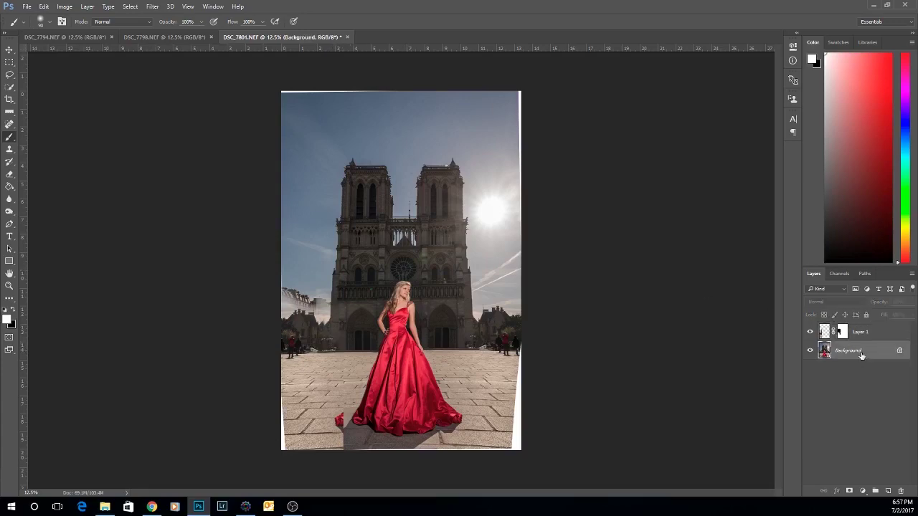
right_click(861, 351)
click(838, 457)
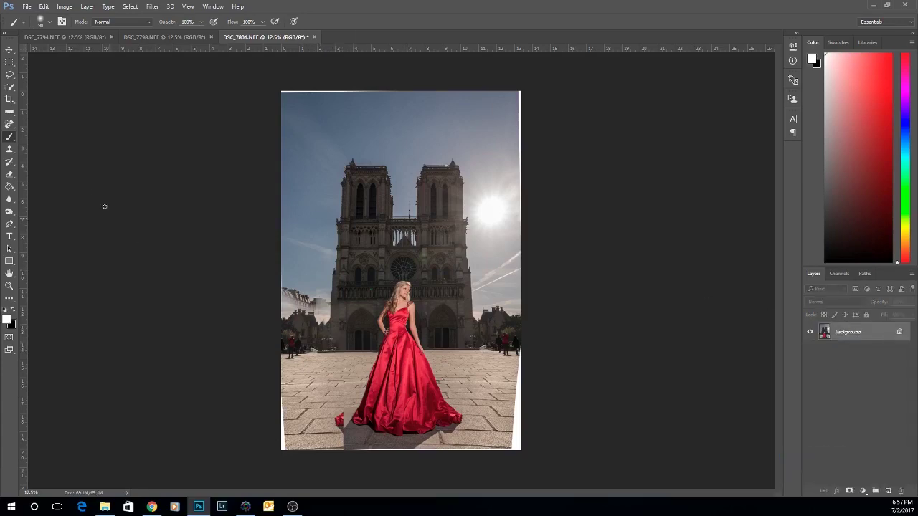
Clone sky over the leftover original rooftops above the mirrored buildings on the left
click(9, 148)
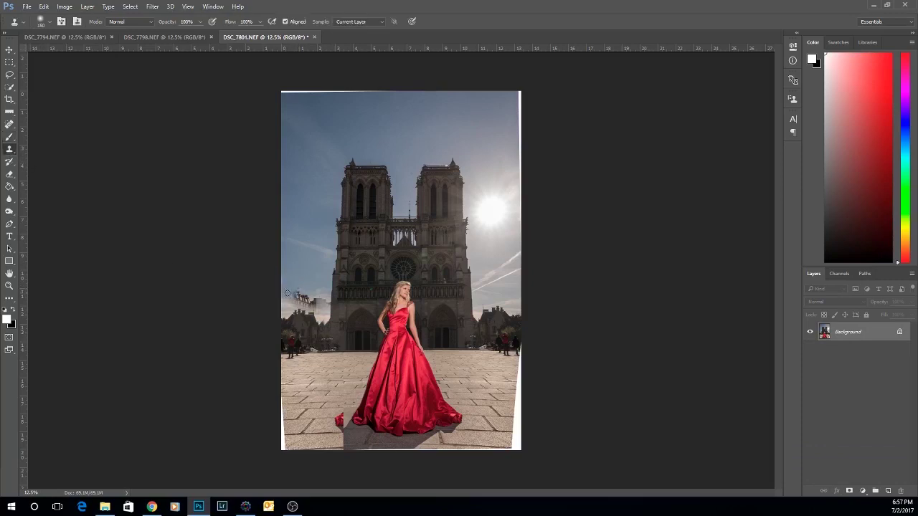
mouse_move(283, 301)
mouse_down()
mouse_move(285, 313)
mouse_move(323, 294)
mouse_up()
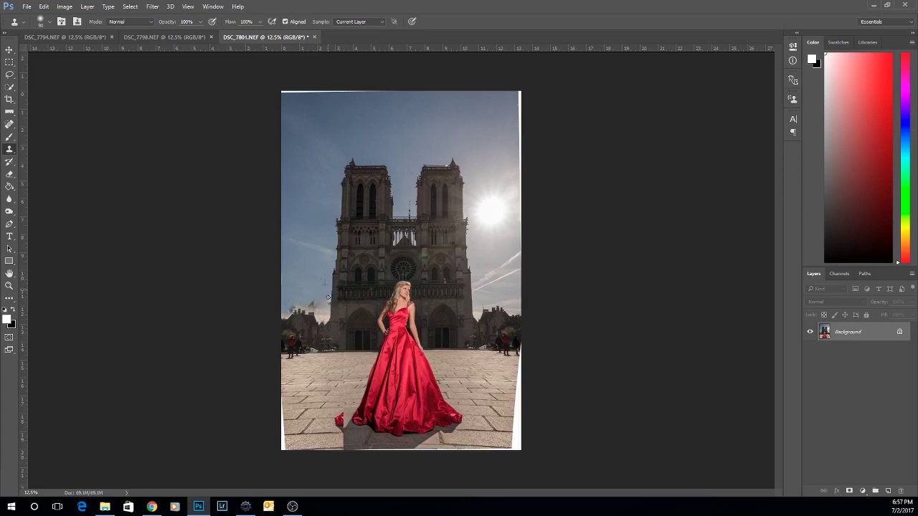
mouse_move(327, 307)
mouse_down()
mouse_move(328, 294)
mouse_move(325, 322)
mouse_move(321, 296)
mouse_move(319, 306)
mouse_up()
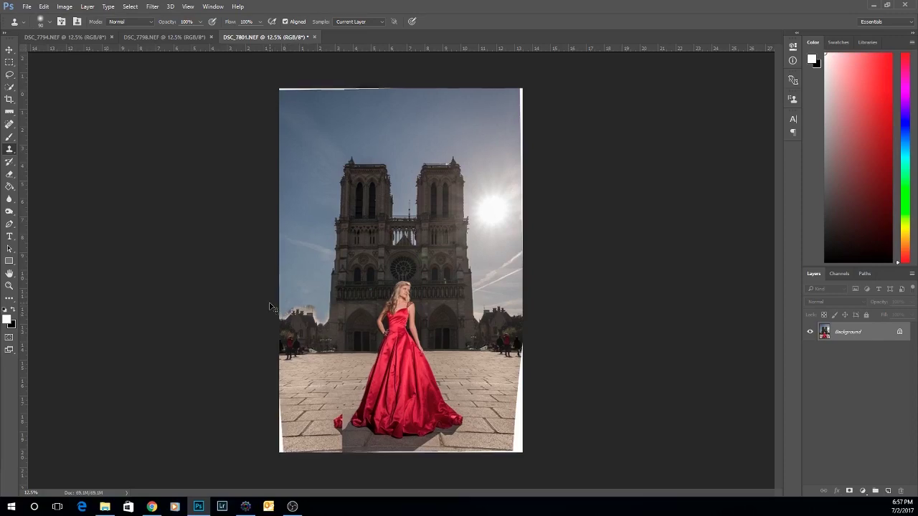
Clean up the sky around the mirrored roofline with a smaller Clone Stamp brush
key(ctrl+plus)
key(ctrl+plus)
alt+click(227, 301)
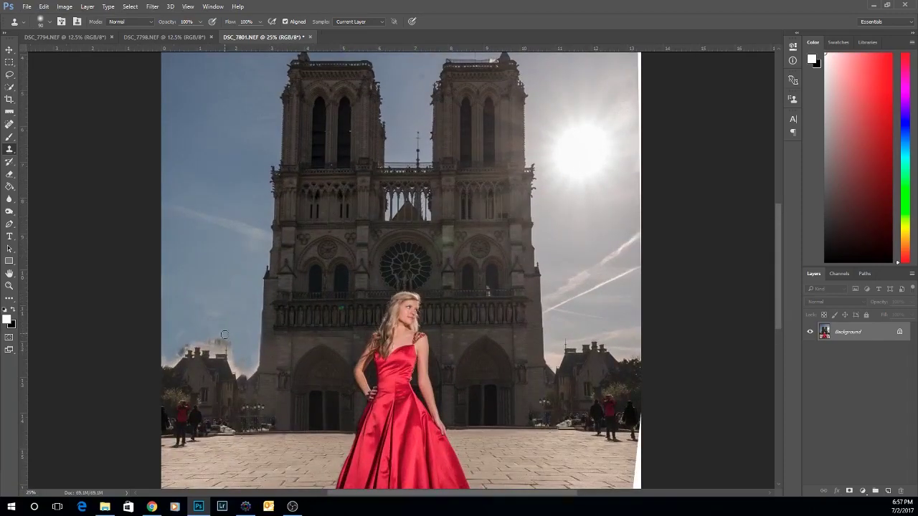
key(bracketleft)
key(bracketleft)
key(bracketleft)
key(bracketleft)
key(bracketleft)
mouse_move(254, 357)
mouse_down()
mouse_move(244, 322)
mouse_move(254, 343)
mouse_move(257, 328)
mouse_move(248, 373)
mouse_move(234, 346)
mouse_move(186, 345)
mouse_up()
key(ctrl+minus)
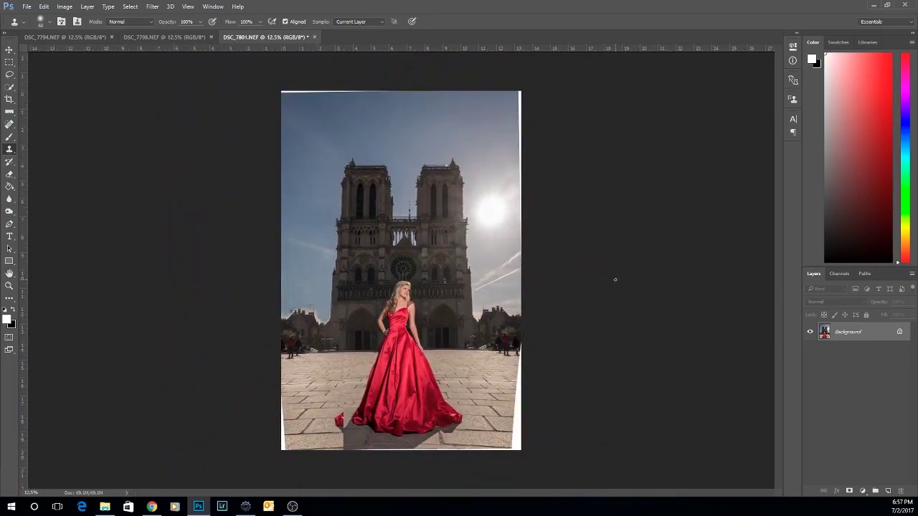
Remove the mirrored bystanders at the left of the plaza with the content-aware Spot Healing Brush
right_click(841, 338)
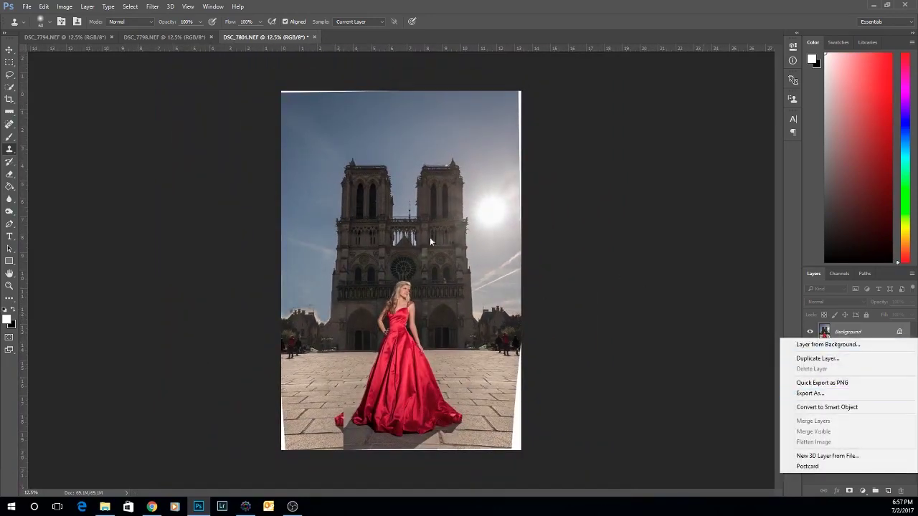
right_click(9, 124)
click(43, 124)
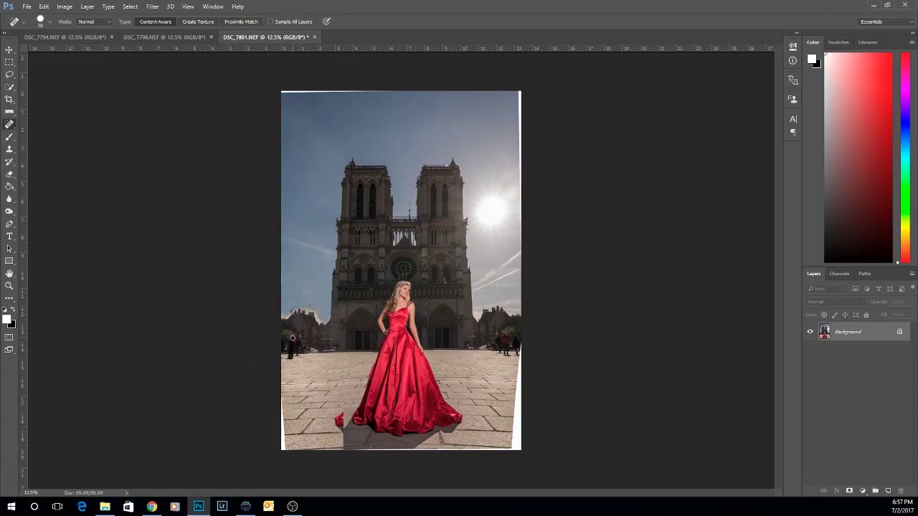
drag(292, 337, 292, 357)
drag(300, 353, 314, 353)
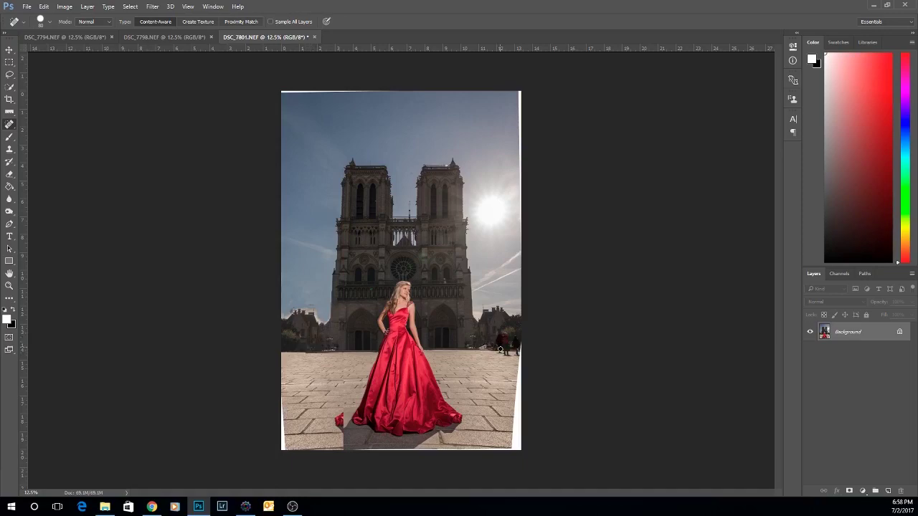
Remove the bystanders and their remnants at the right of the plaza with the Spot Healing Brush
click(493, 347)
drag(494, 348, 507, 353)
mouse_move(517, 342)
mouse_down()
mouse_move(505, 350)
mouse_move(523, 347)
mouse_up()
drag(498, 348, 522, 350)
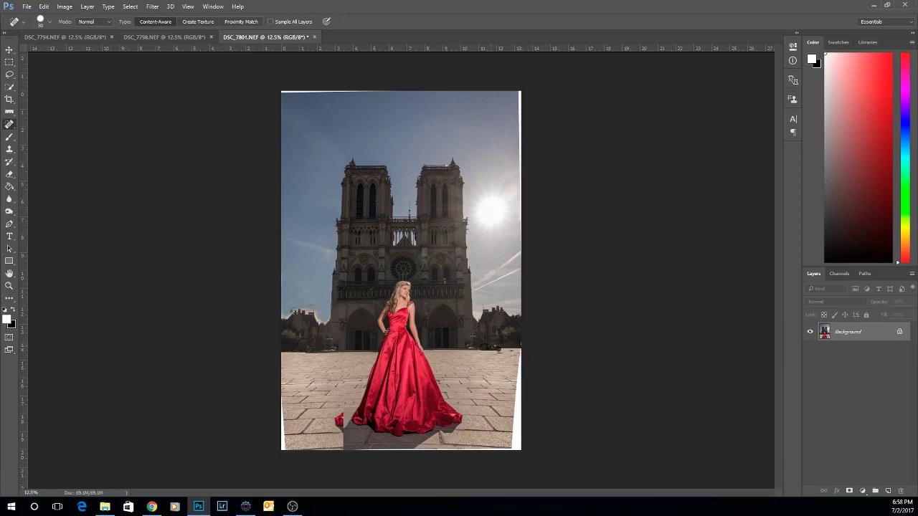
drag(491, 348, 520, 352)
Enlarge the Spot Healing Brush and heal the stray red dress fragment and the paving seam left of the dress
right_click(11, 138)
right_click(11, 125)
click(54, 125)
key(bracketright)
key(bracketright)
key(bracketright)
key(bracketright)
key(bracketright)
key(bracketright)
key(bracketright)
key(bracketright)
click(340, 419)
mouse_move(340, 419)
mouse_down()
mouse_move(342, 456)
mouse_move(332, 437)
mouse_move(334, 447)
mouse_up()
click(340, 429)
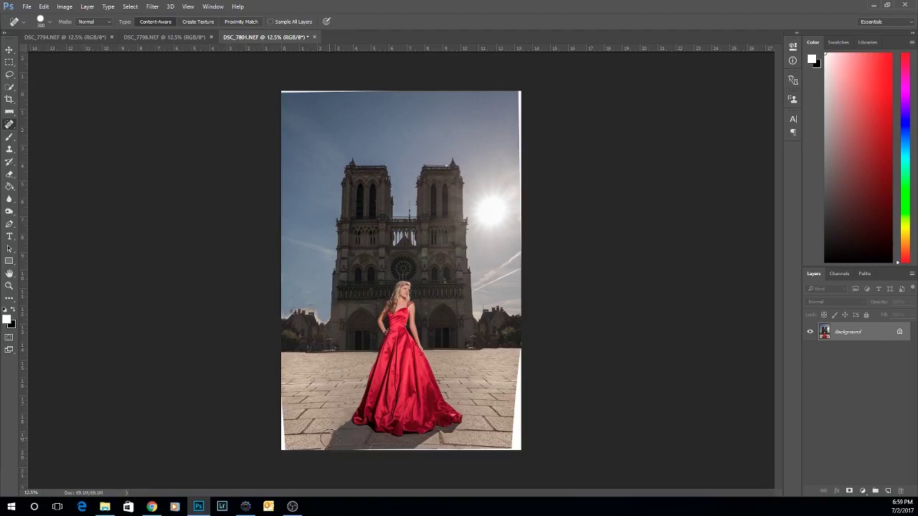
mouse_move(325, 440)
mouse_down()
mouse_move(314, 450)
mouse_move(322, 443)
mouse_up()
mouse_move(346, 379)
mouse_down()
mouse_move(341, 406)
mouse_move(332, 405)
mouse_move(353, 402)
mouse_move(323, 397)
mouse_up()
Lasso the white wedge at the lower left edge of the image and fill it with Content-Aware
click(10, 75)
mouse_move(282, 382)
mouse_down()
mouse_move(286, 452)
mouse_move(252, 451)
mouse_move(264, 371)
mouse_up()
key(shift+F5)
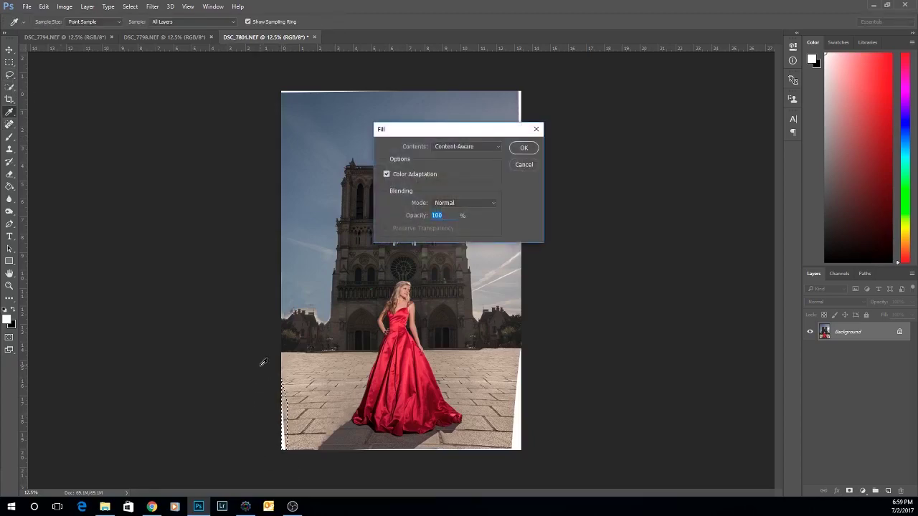
key(Return)
Lasso the white wedge at the lower right edge, fill it with Content-Aware, and deselect
mouse_move(522, 343)
mouse_down()
mouse_move(506, 470)
mouse_move(581, 470)
mouse_move(635, 336)
mouse_up()
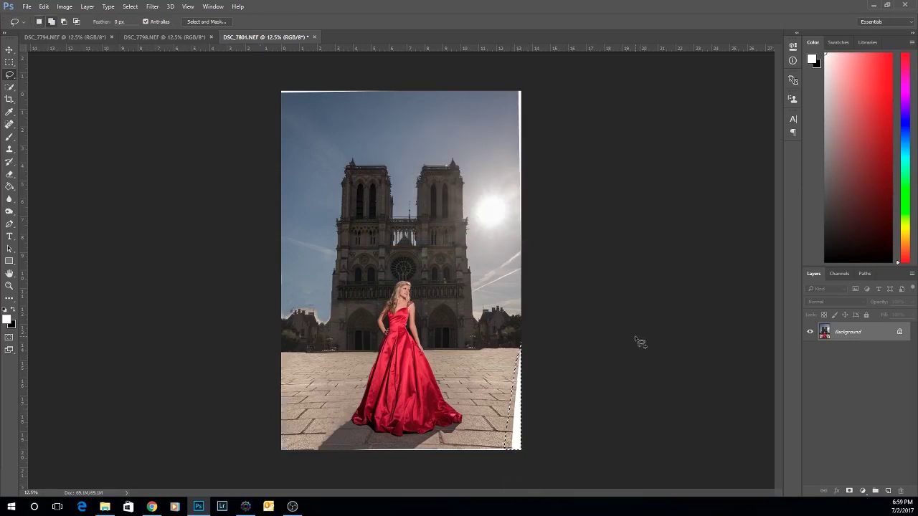
key(shift+F5)
key(Return)
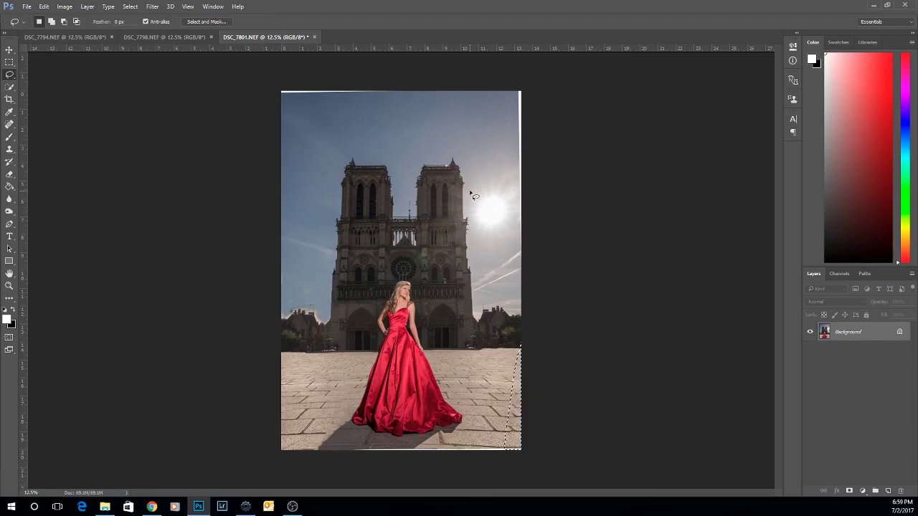
key(ctrl+d)
Lasso the white strip along the image's bottom edge, fill it with Content-Aware, and deselect
mouse_move(334, 454)
mouse_down()
mouse_move(526, 457)
mouse_move(426, 467)
mouse_move(347, 458)
mouse_move(482, 452)
mouse_move(537, 461)
mouse_move(351, 463)
mouse_up()
key(shift+BackSpace)
key(Return)
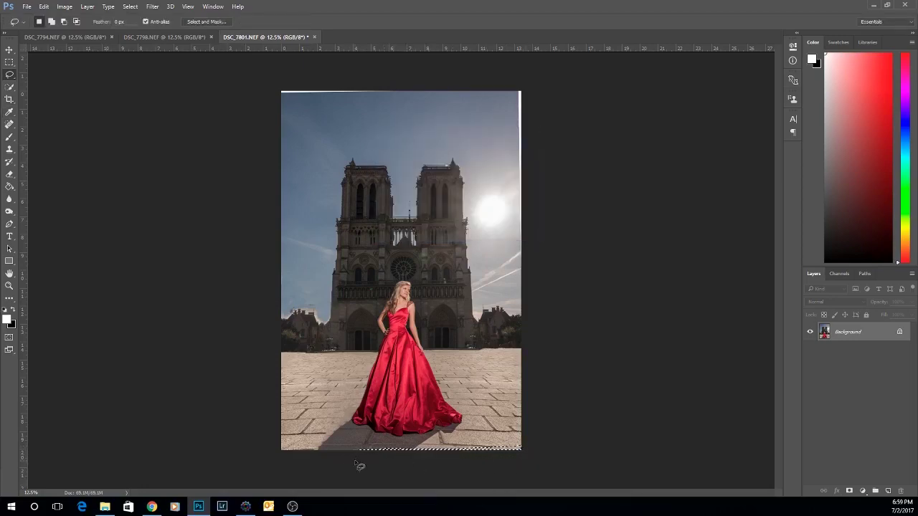
key(ctrl+d)
Select the whole sky around the cathedral with the Quick Selection tool and invert the selection
click(9, 87)
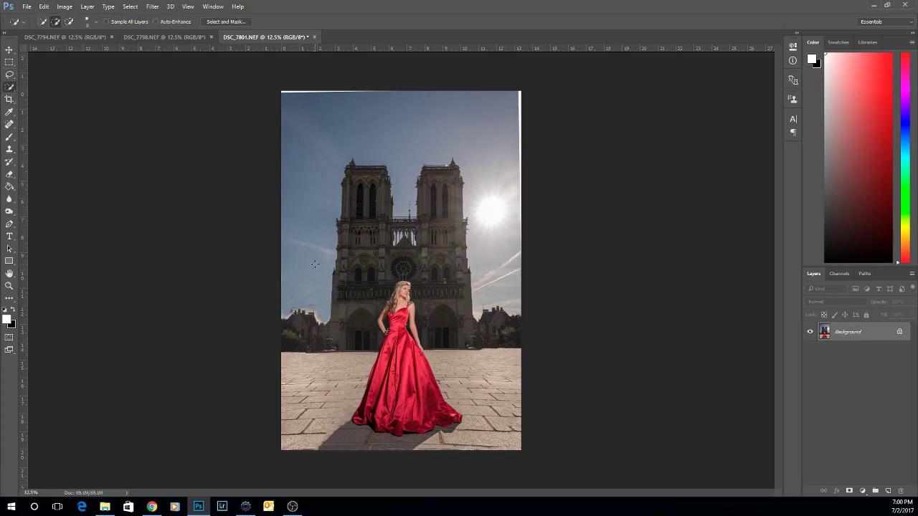
mouse_move(315, 264)
mouse_down()
mouse_move(331, 132)
mouse_move(361, 109)
mouse_up()
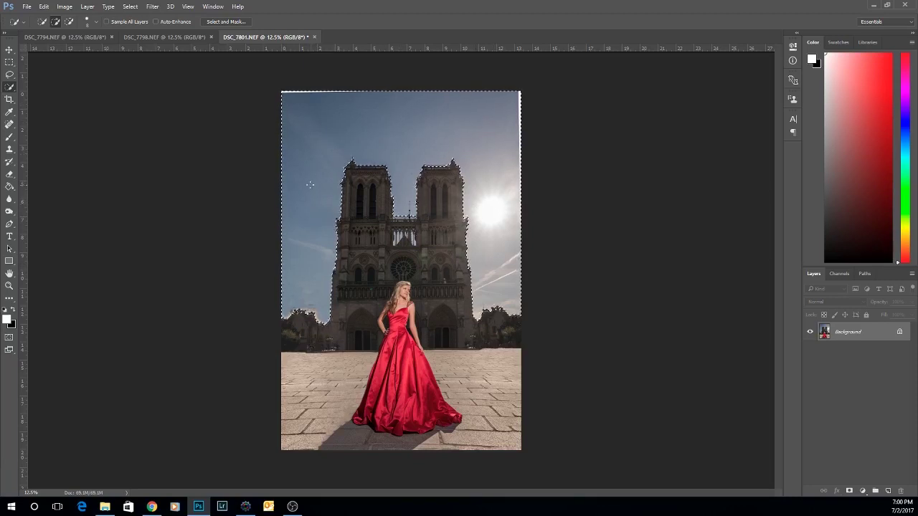
right_click(345, 130)
click(373, 146)
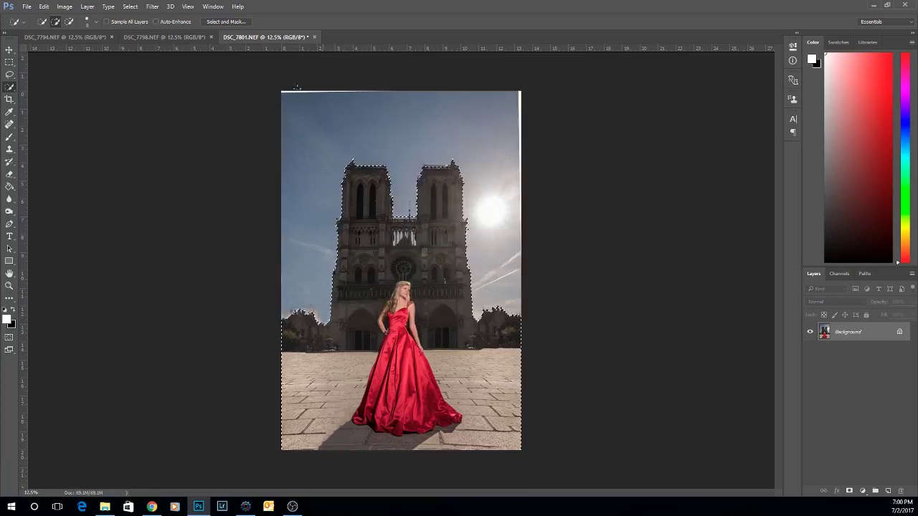
Open the selection in Select and Mask, set the Refine Edge brush to 60, and output to a New Layer with Layer Mask
click(231, 23)
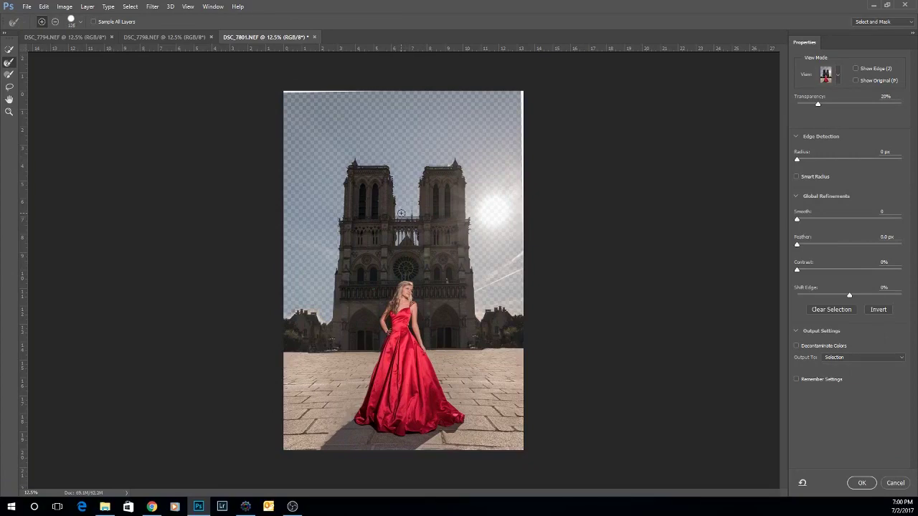
key(bracketright)
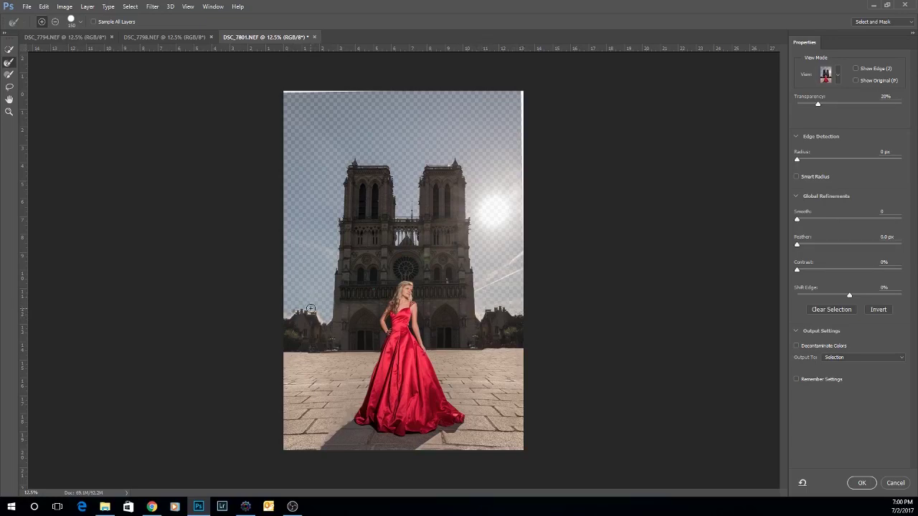
key(bracketleft)
key(bracketleft)
key(bracketleft)
click(861, 358)
click(853, 384)
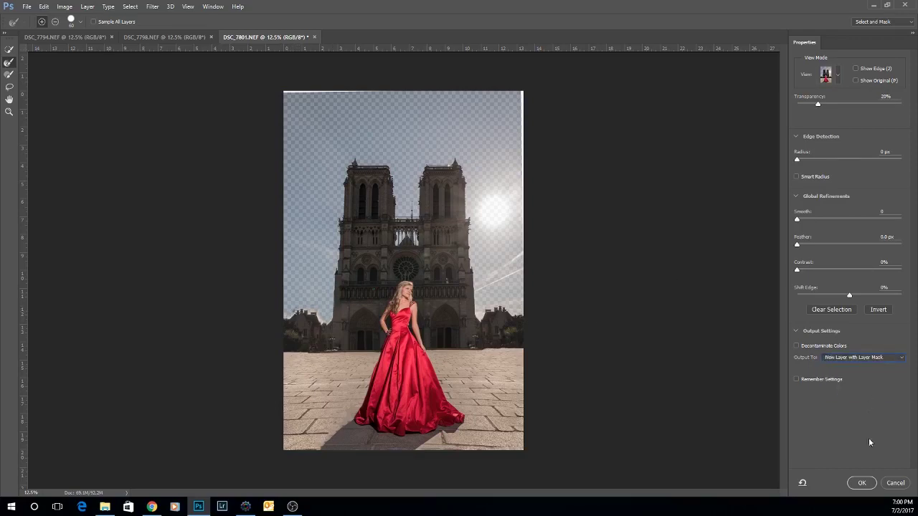
click(864, 483)
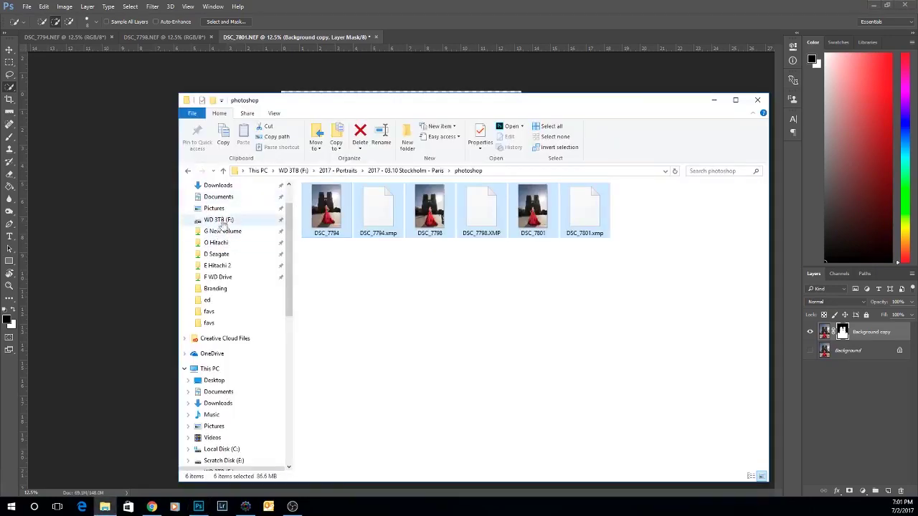
Switch to File Explorer and look through the sky images in the Pictures > Composite > clouds-skies folder
click(213, 426)
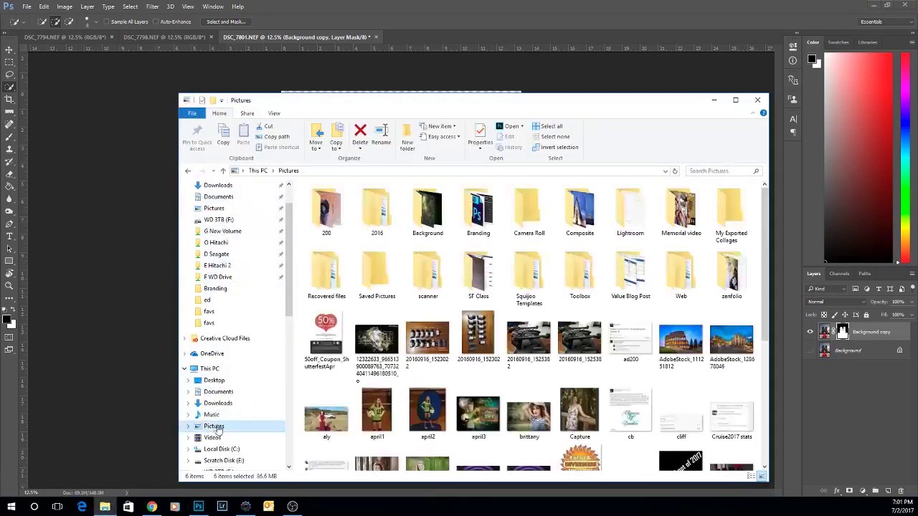
double_click(579, 211)
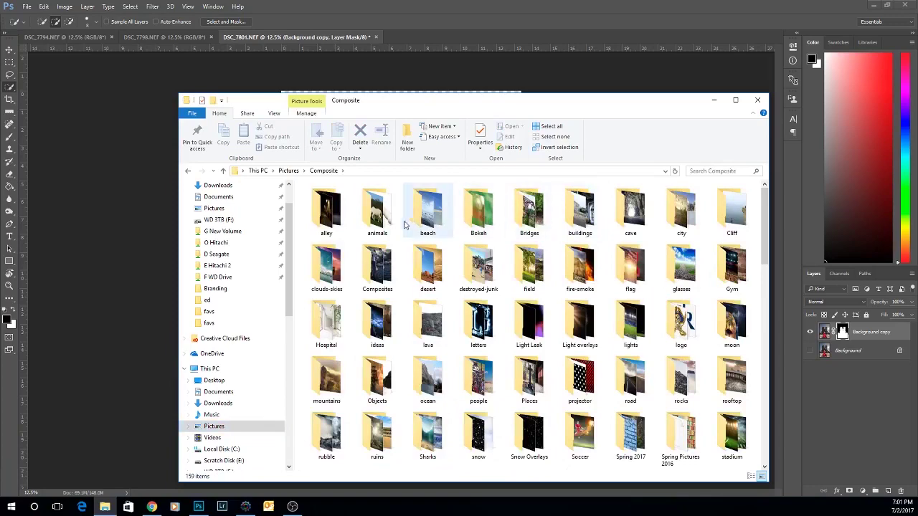
double_click(327, 267)
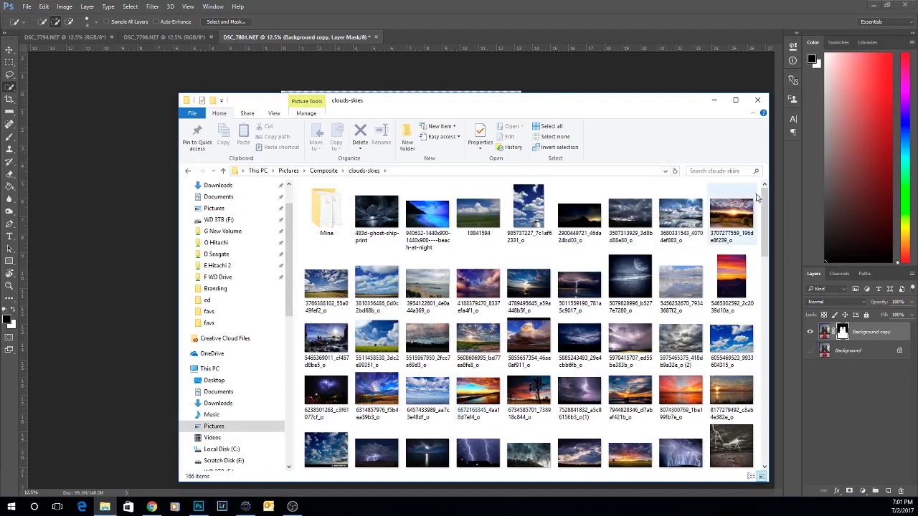
drag(764, 202, 735, 359)
scroll(734, 358, down, 4)
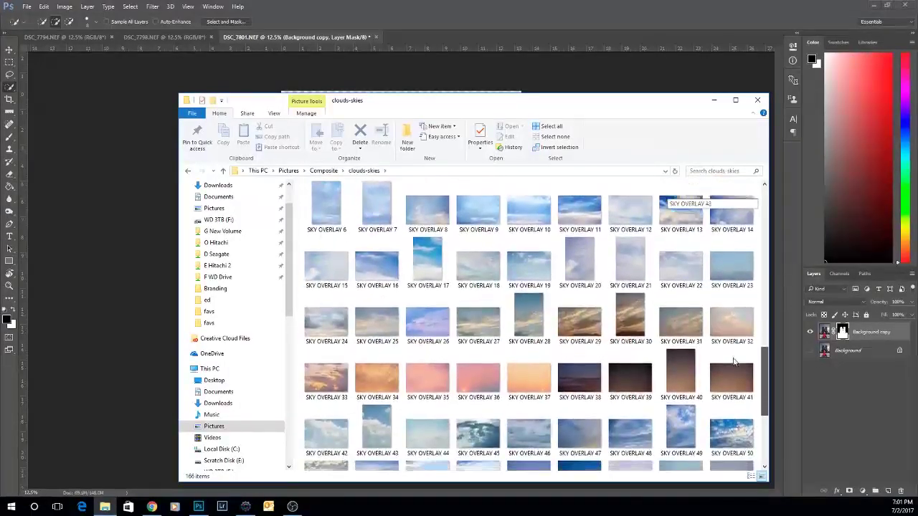
scroll(732, 388, down, 2)
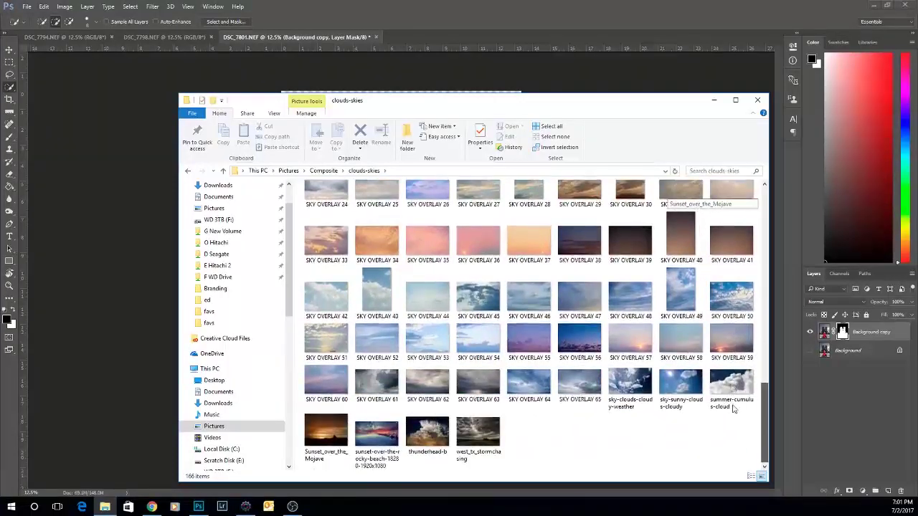
drag(734, 405, 756, 203)
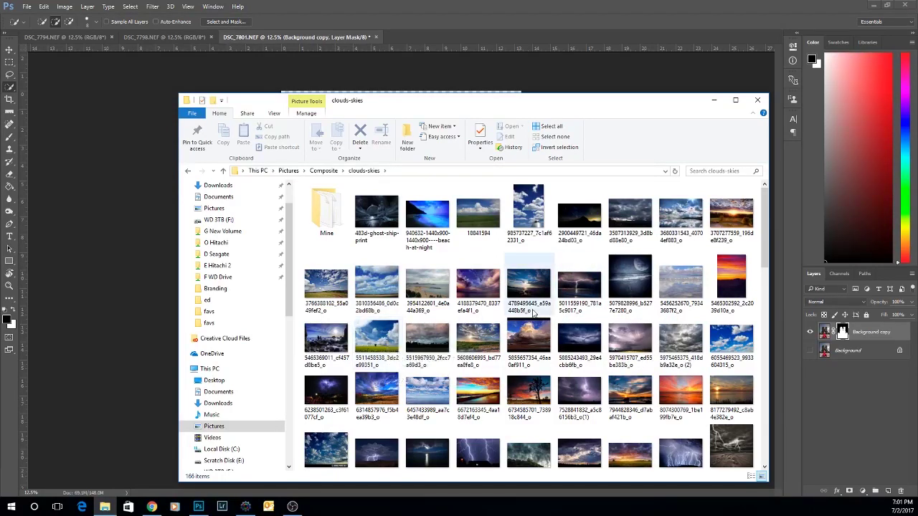
Check the beach, field and Objects folders inside Composite for a suitable replacement sky
key(alt+Up)
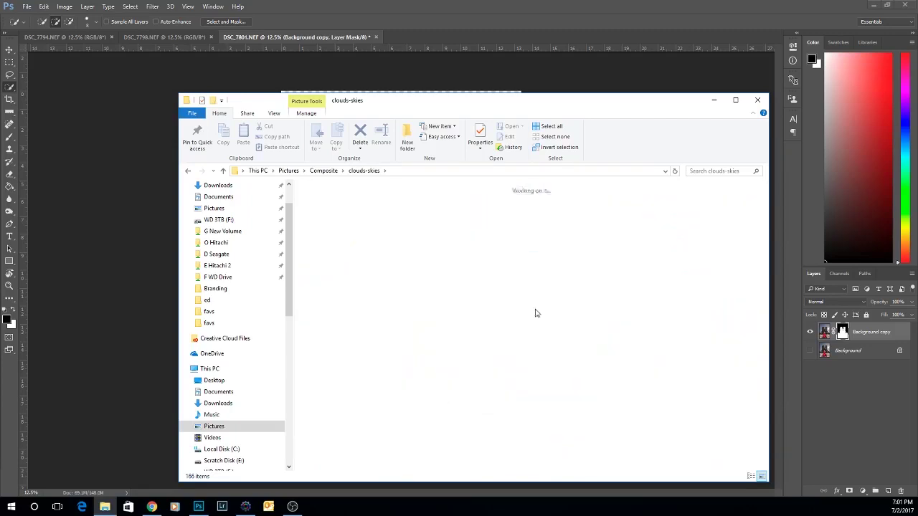
double_click(428, 209)
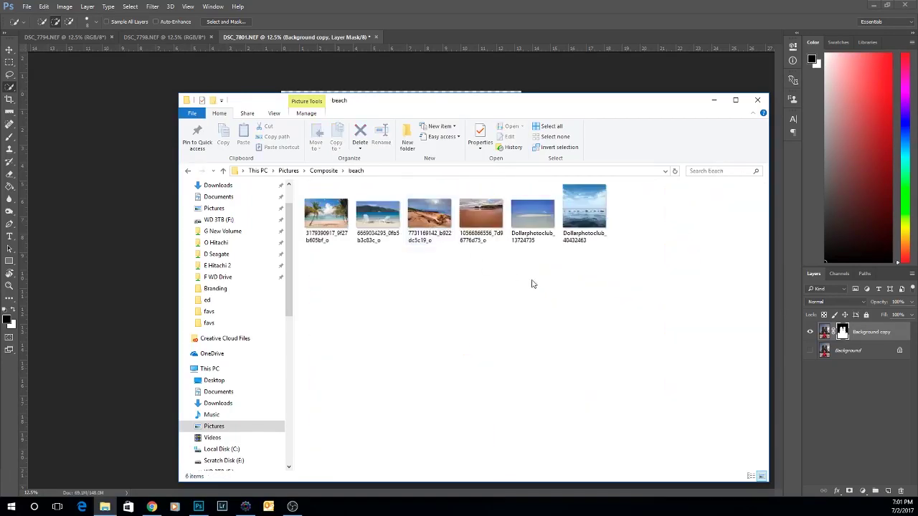
key(alt+Up)
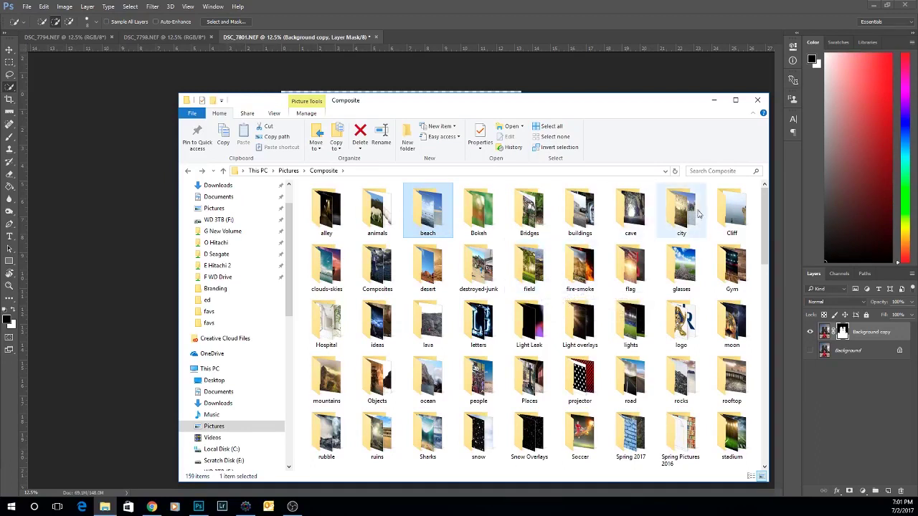
double_click(524, 267)
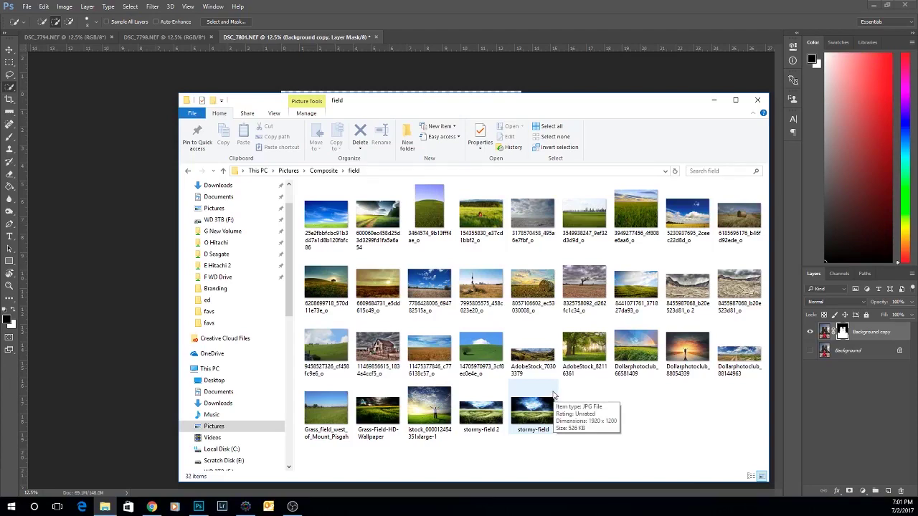
key(alt+Left)
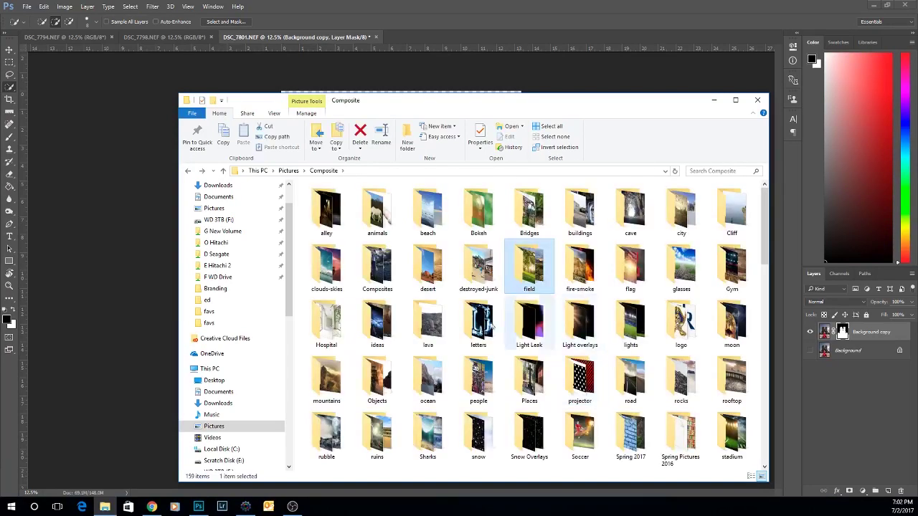
double_click(390, 384)
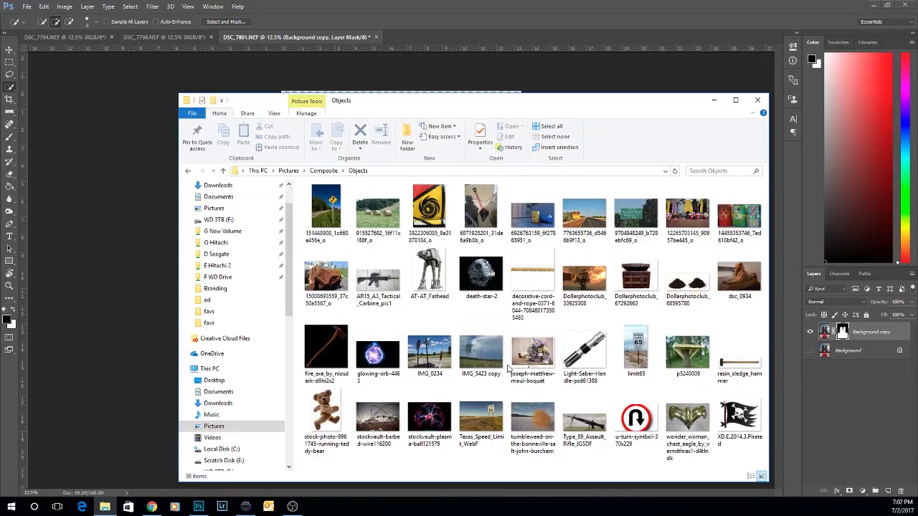
key(alt+Left)
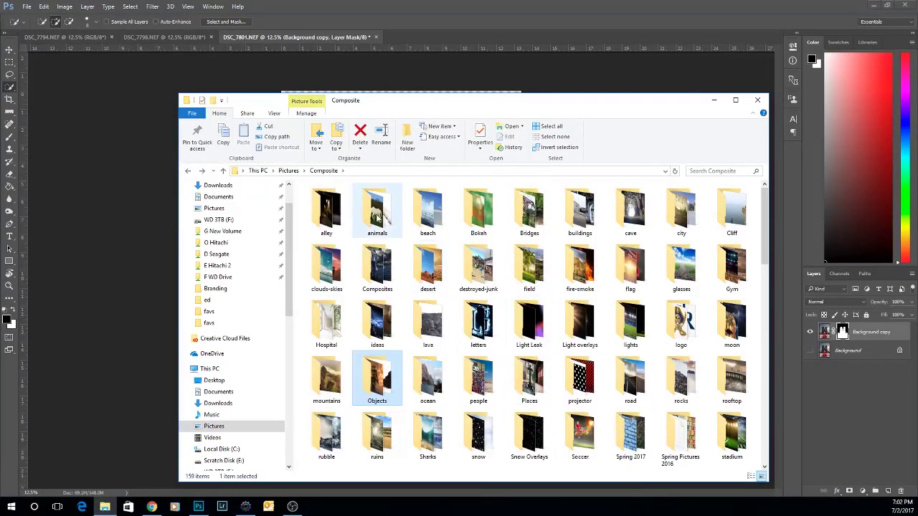
Look for a replacement sky in the desert, flag, field and road folders of Composite
double_click(422, 261)
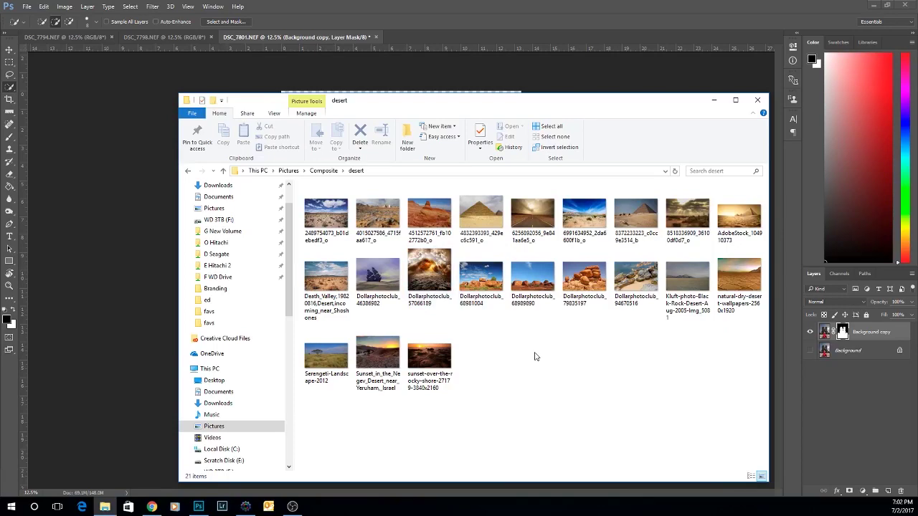
key(alt+Left)
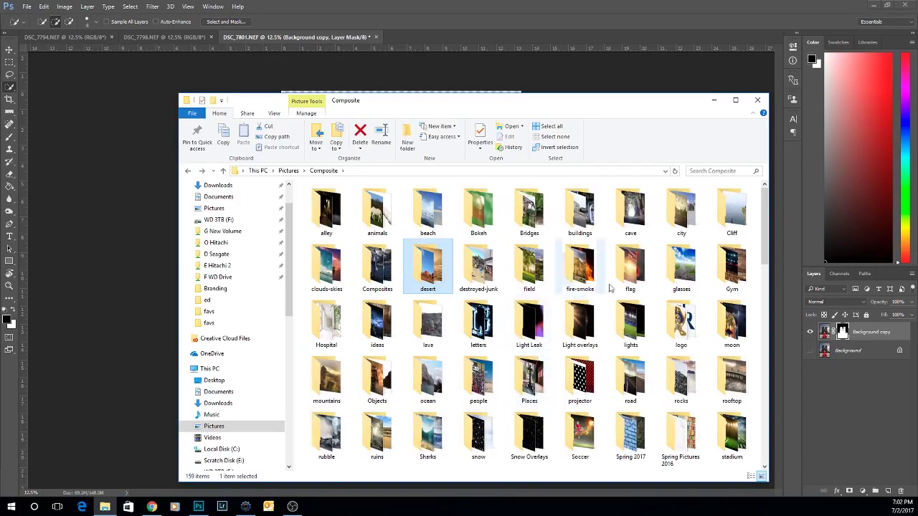
double_click(633, 267)
key(alt+Left)
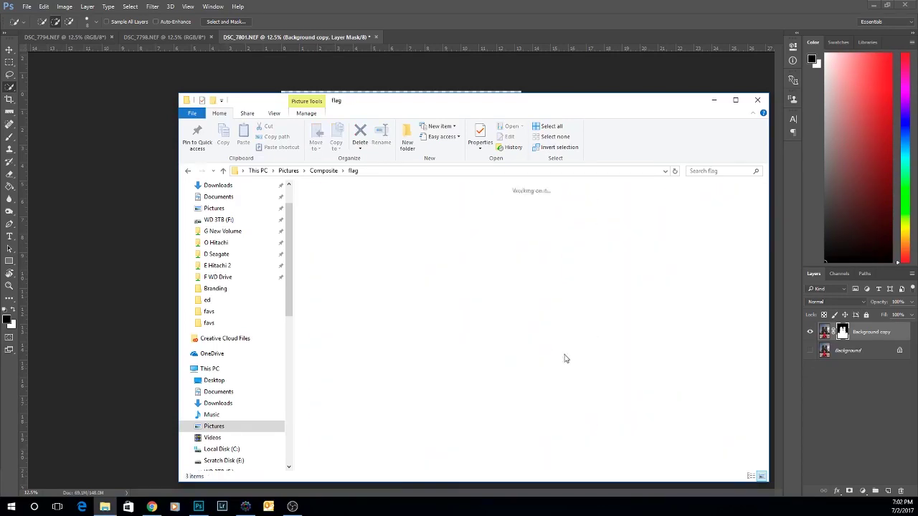
double_click(531, 272)
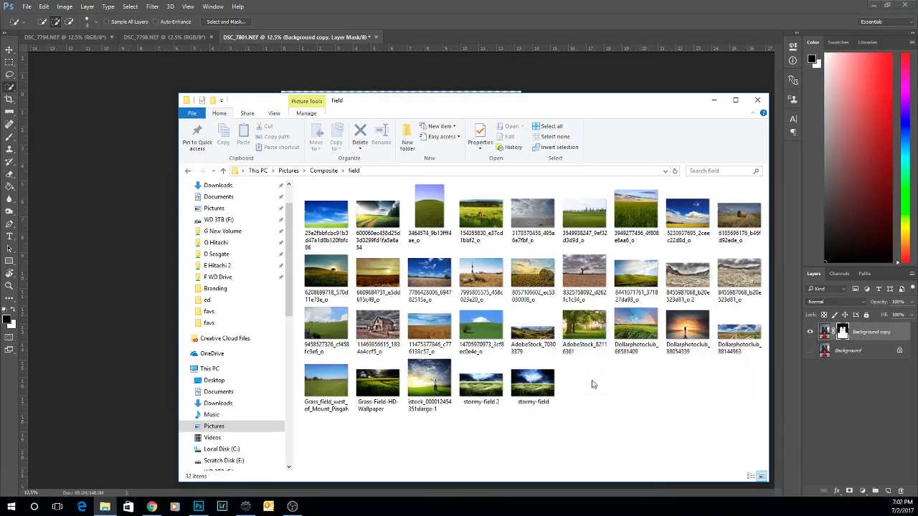
key(alt+Left)
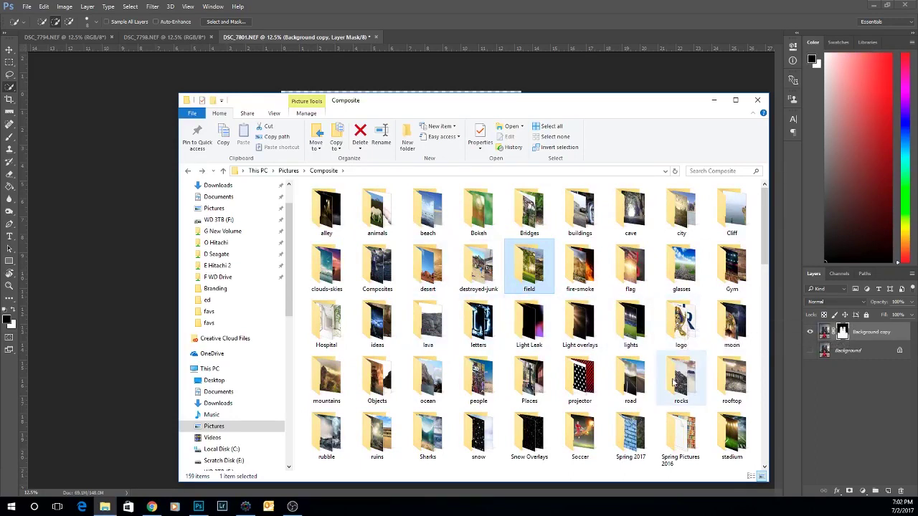
double_click(625, 380)
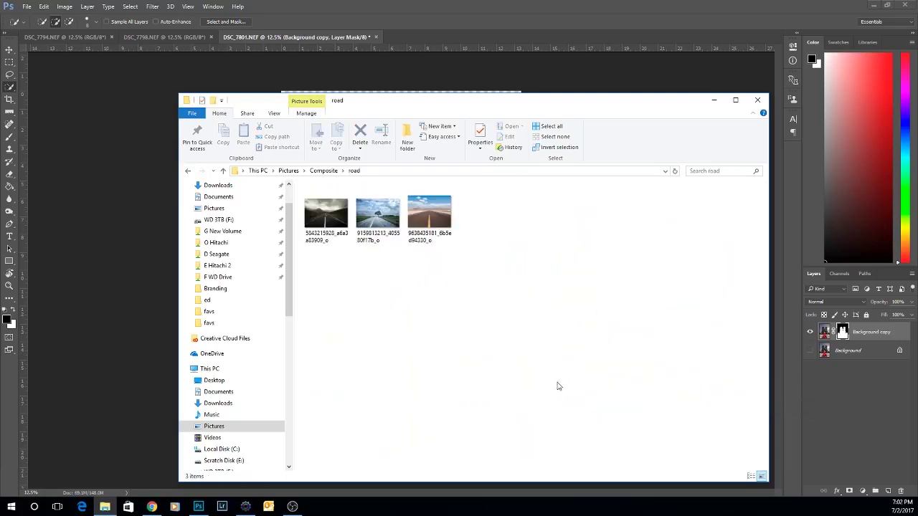
key(alt+Left)
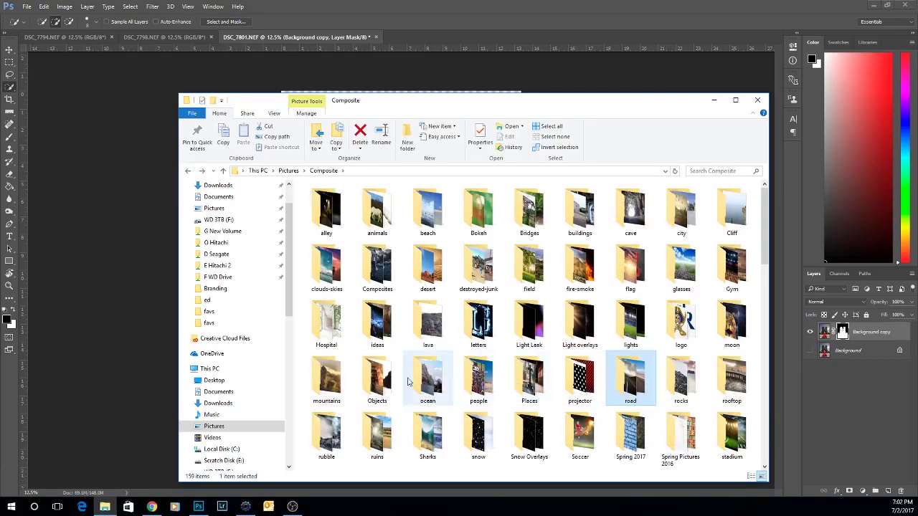
Look through the mountains, ruins, sunset and storm folders of Composite for a replacement sky
double_click(330, 380)
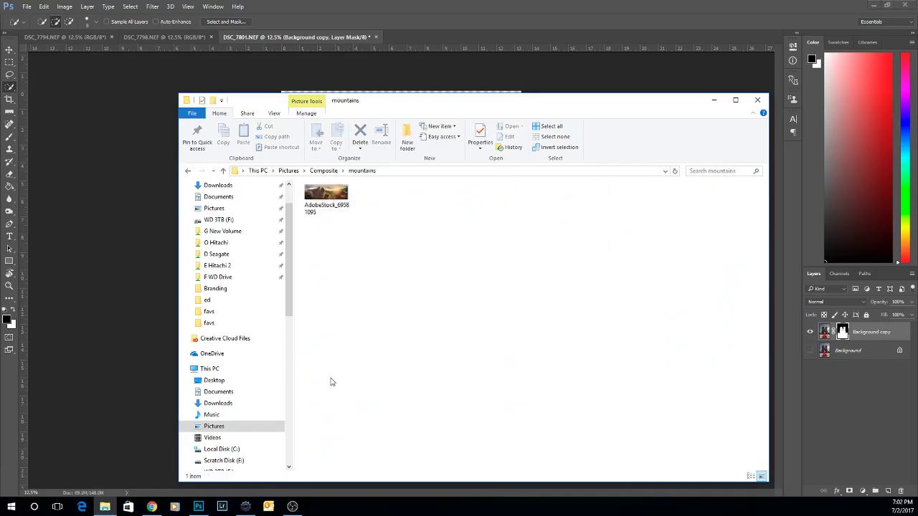
key(alt+Left)
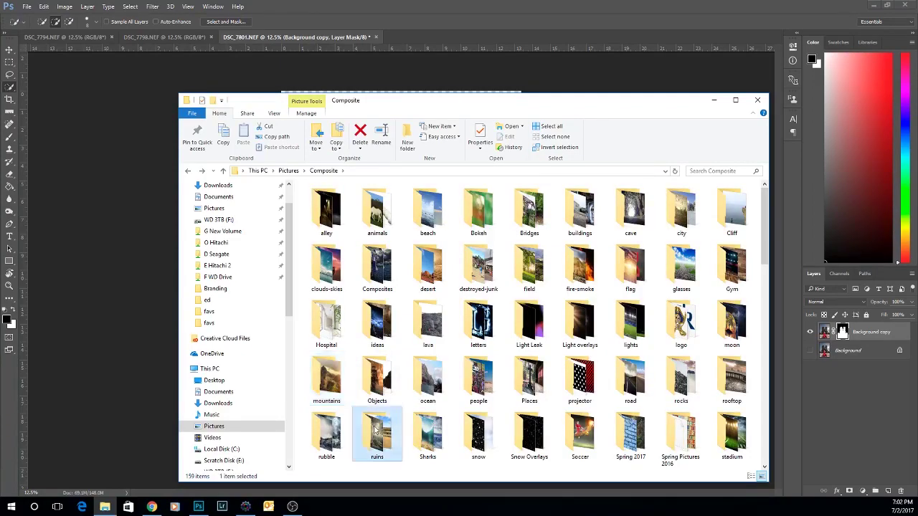
double_click(376, 429)
key(alt+Left)
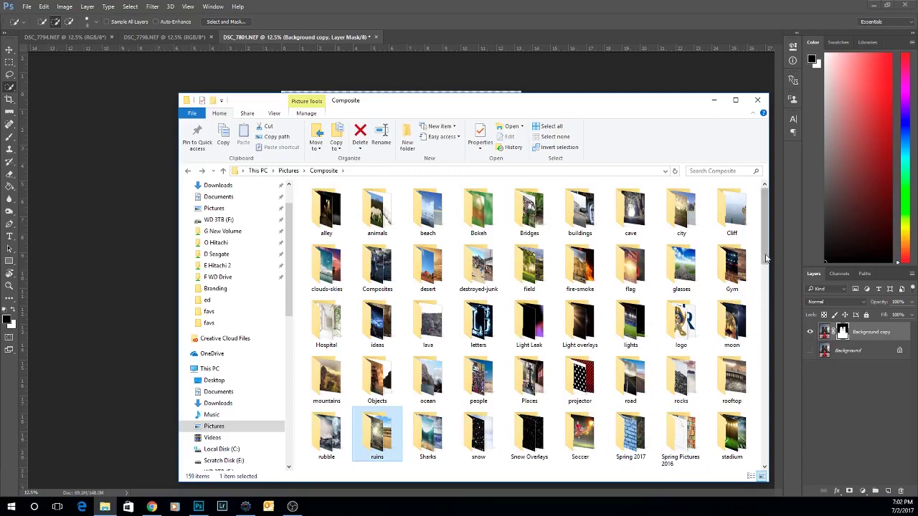
scroll(761, 296, down, 3)
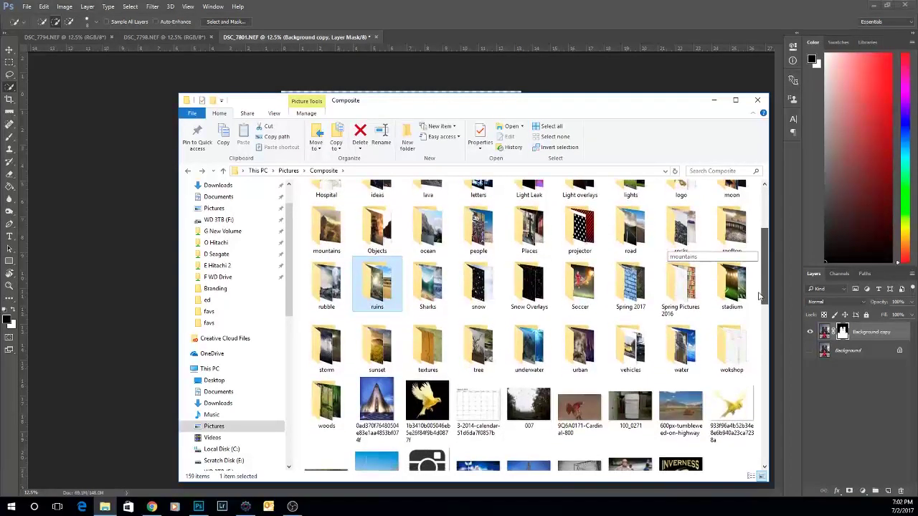
double_click(379, 351)
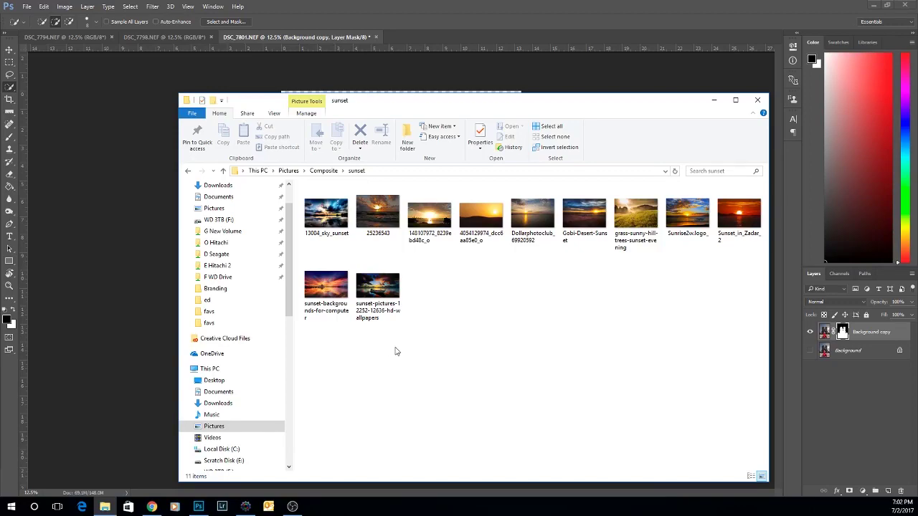
key(alt+Left)
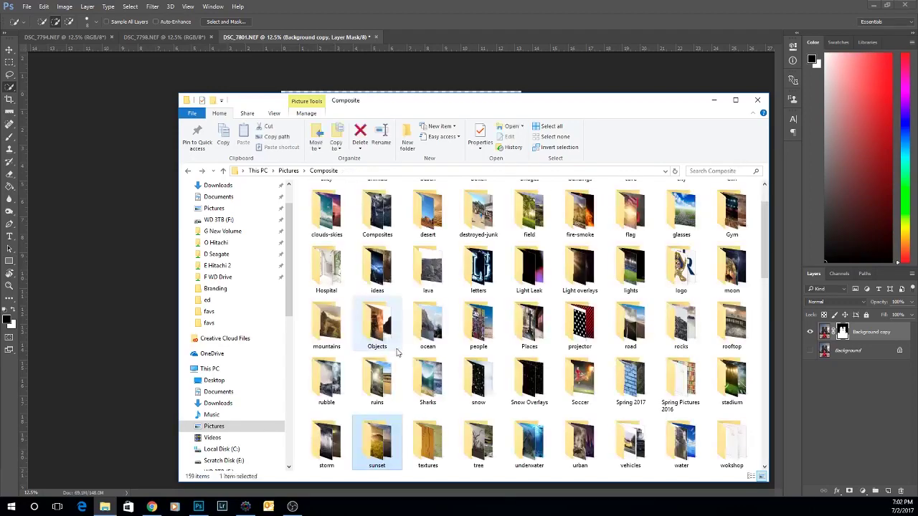
double_click(347, 436)
key(alt+Left)
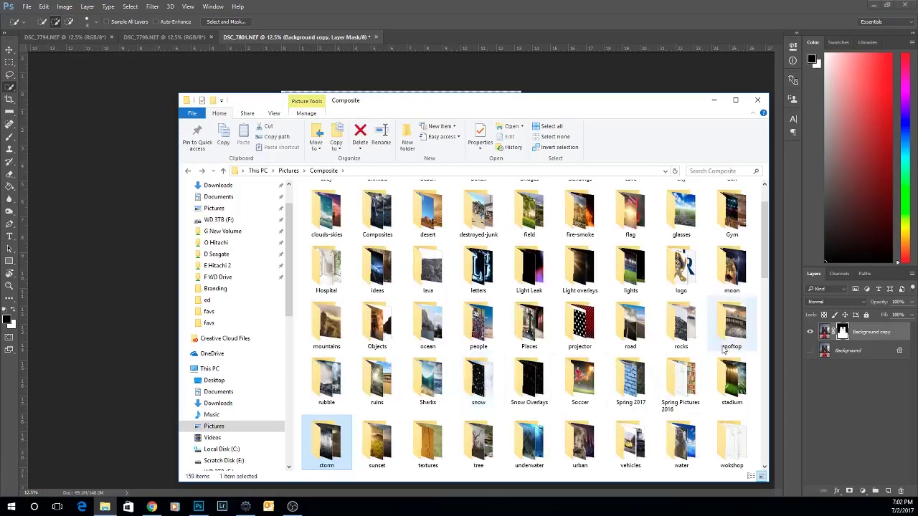
drag(759, 257, 767, 204)
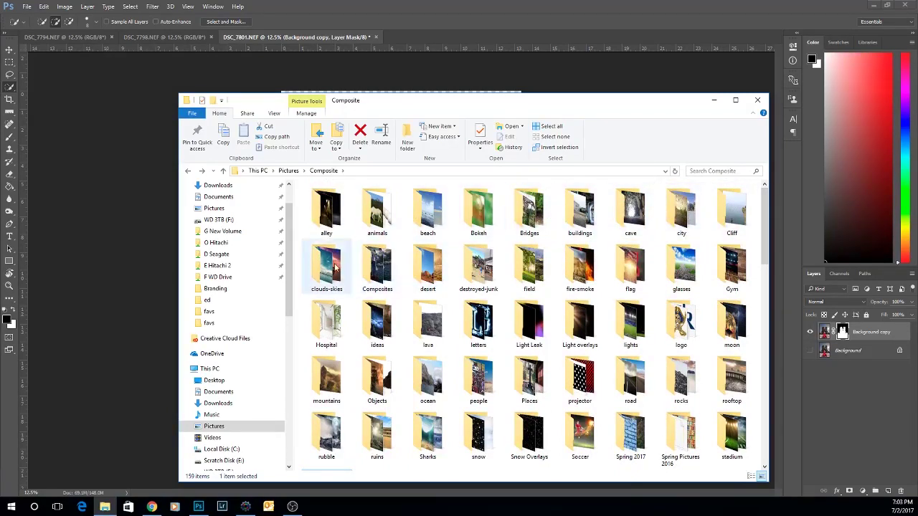
double_click(335, 268)
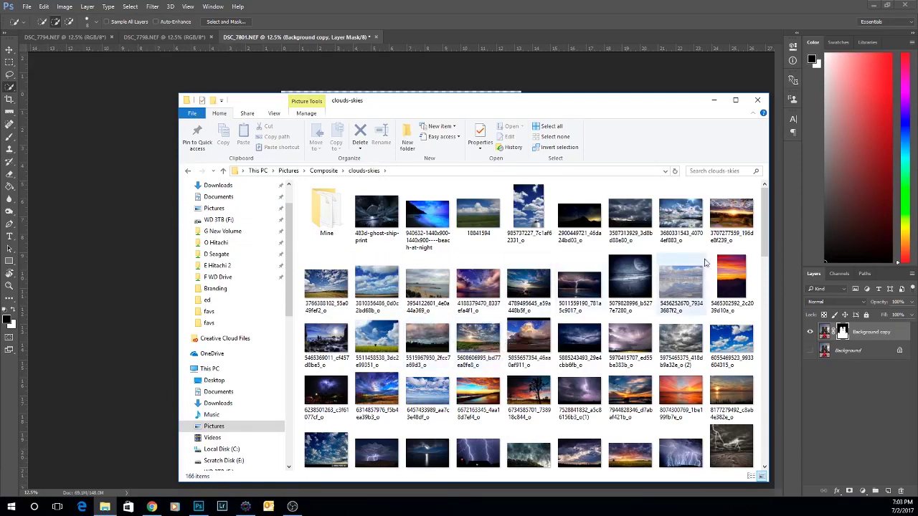
scroll(764, 228, down, 2)
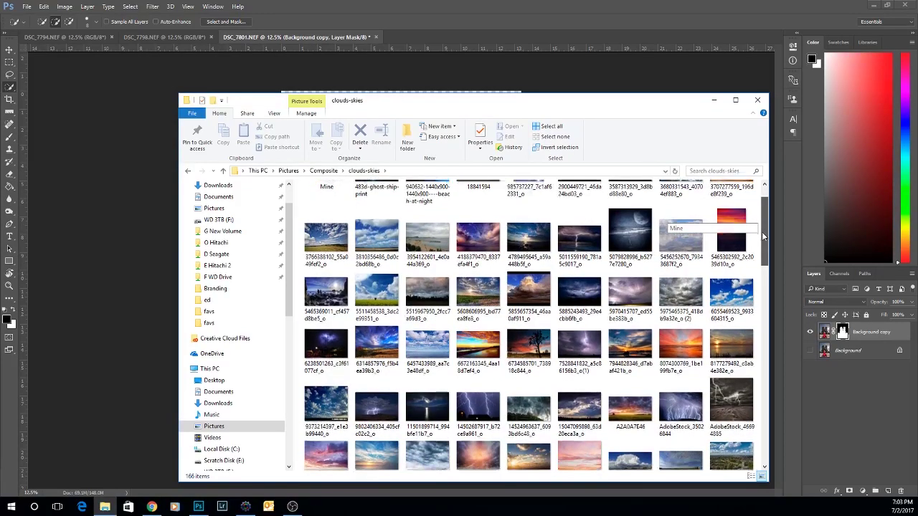
scroll(762, 237, down, 2)
scroll(760, 247, down, 1)
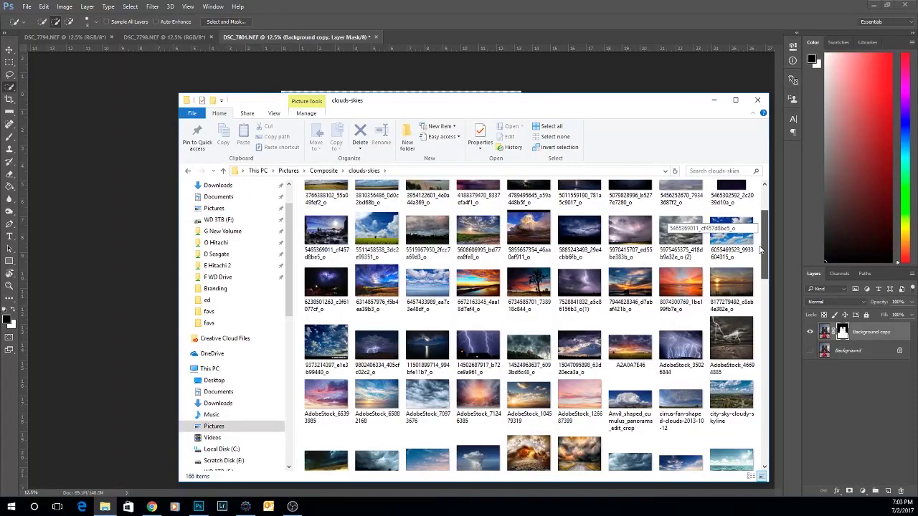
drag(761, 250, 761, 251)
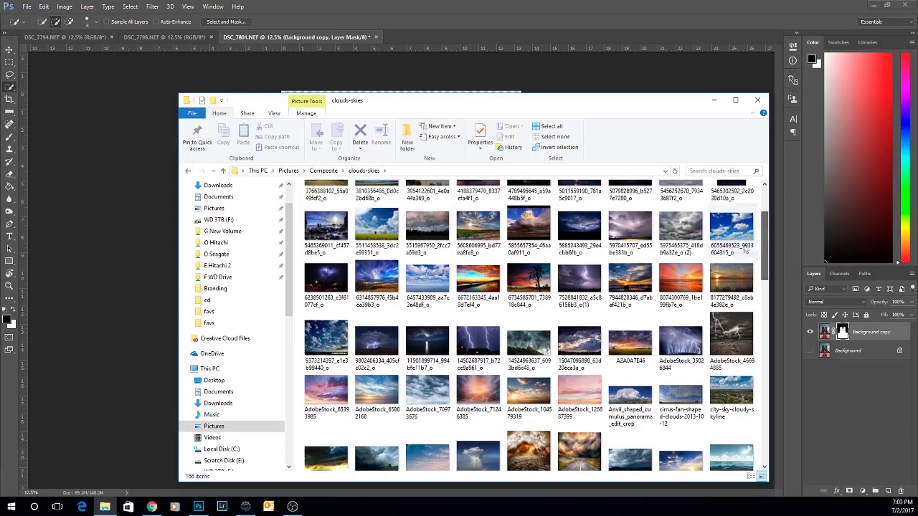
double_click(468, 235)
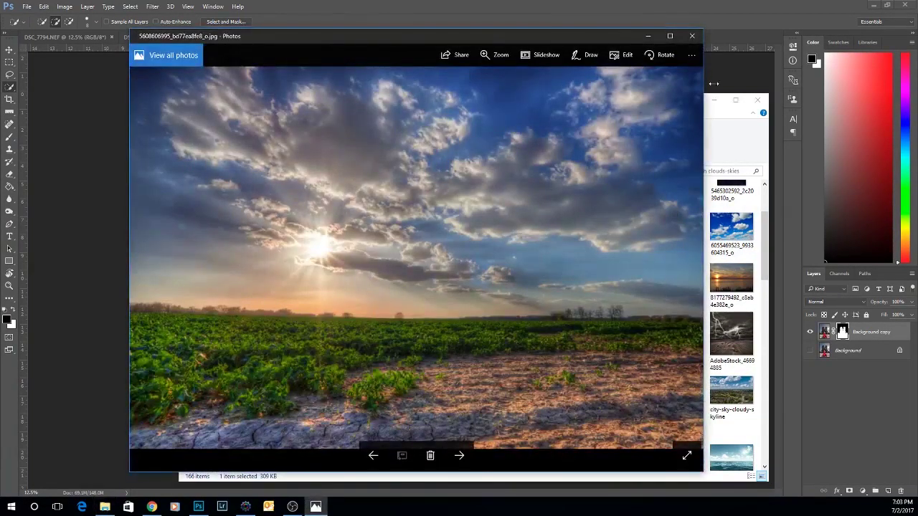
click(693, 36)
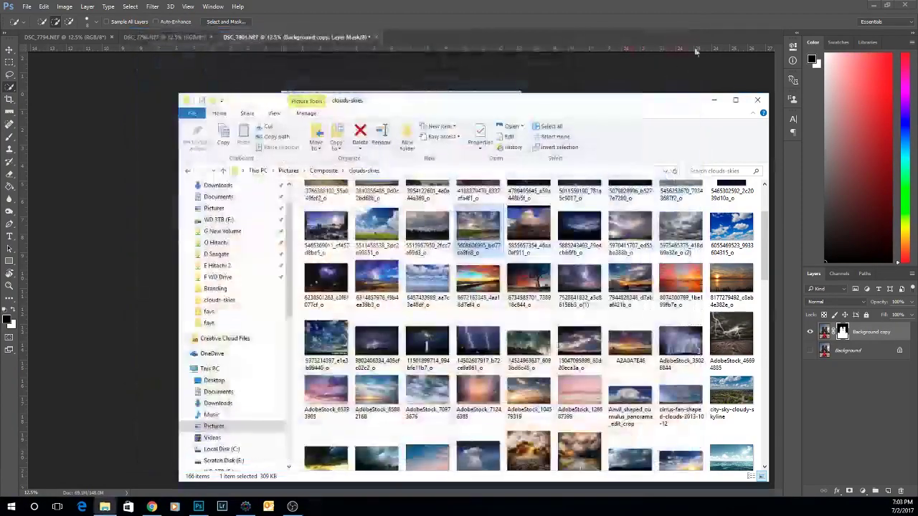
Look further through the clouds-skies folder and preview the snowy sunrise image Dollarphotoclub_100698167
scroll(765, 294, down, 3)
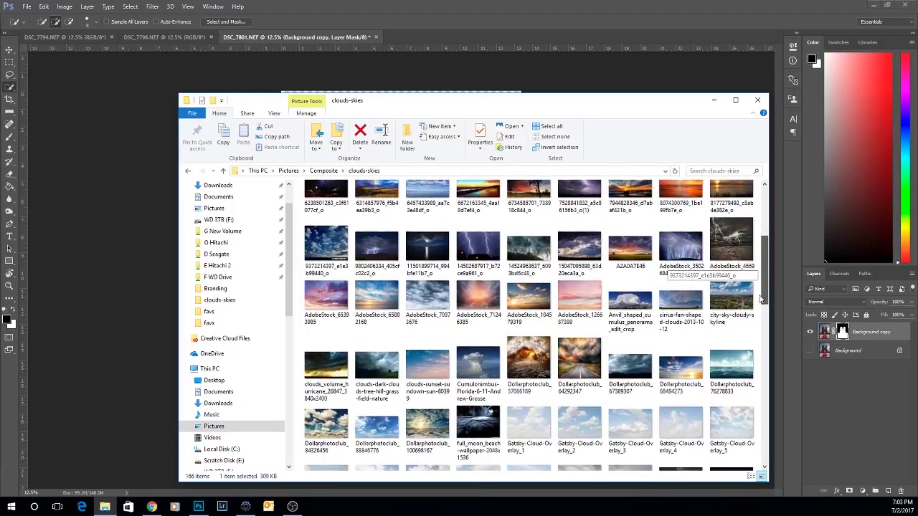
scroll(762, 298, down, 1)
double_click(411, 415)
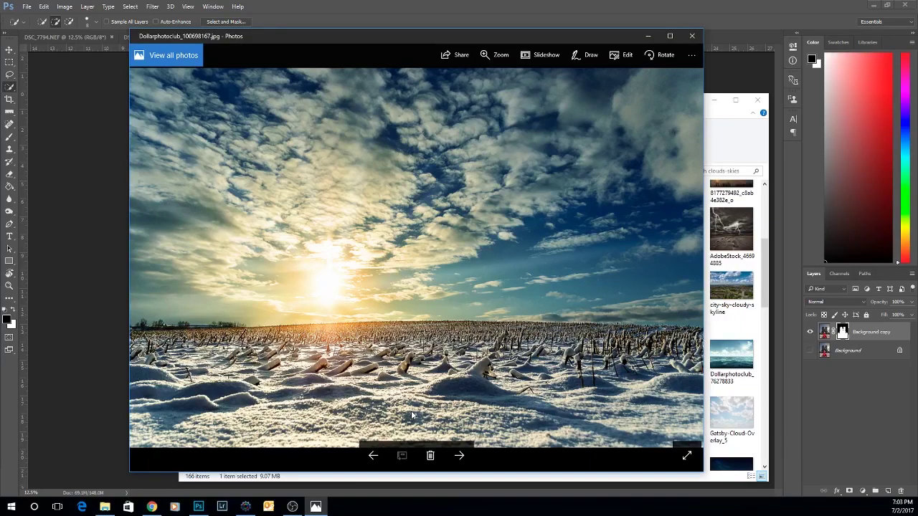
click(692, 36)
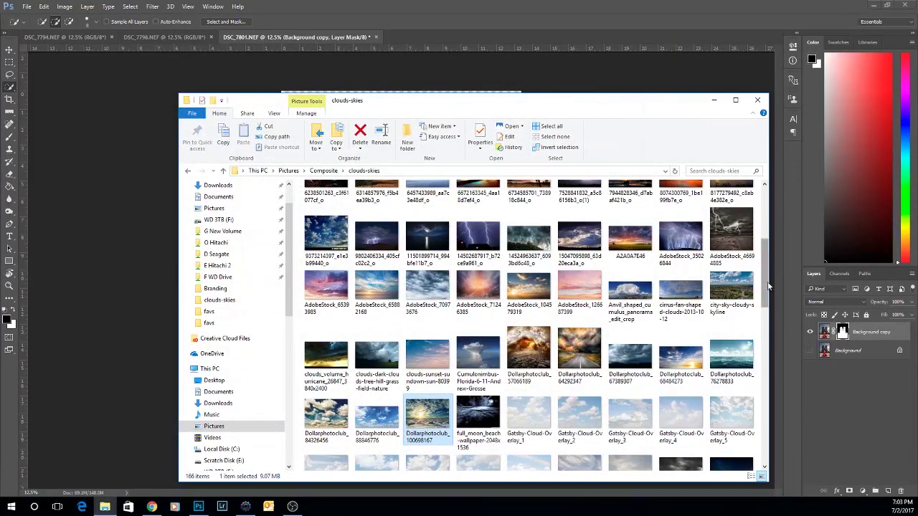
Place Dollarphotoclub_100698167 into the Notre-Dame document in Photoshop and move its layer beneath the masked Background copy
drag(766, 287, 767, 311)
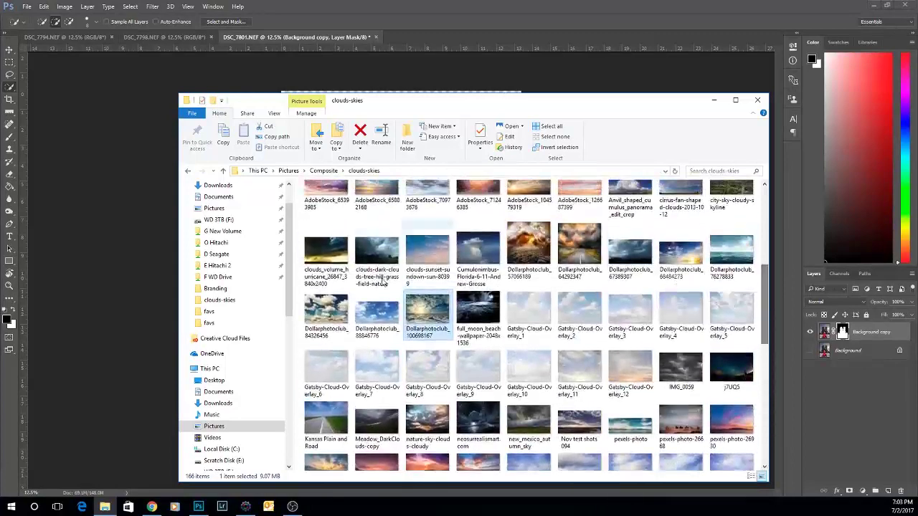
drag(427, 312, 148, 211)
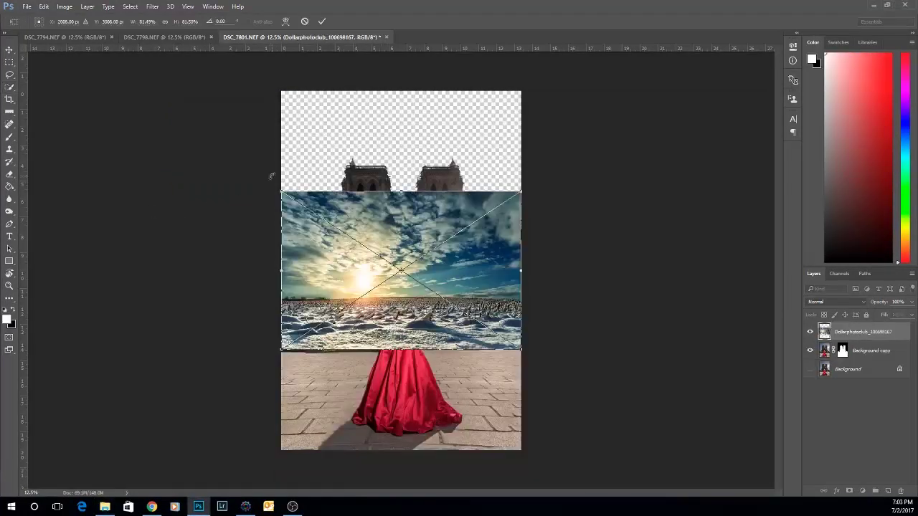
key(Return)
key(w)
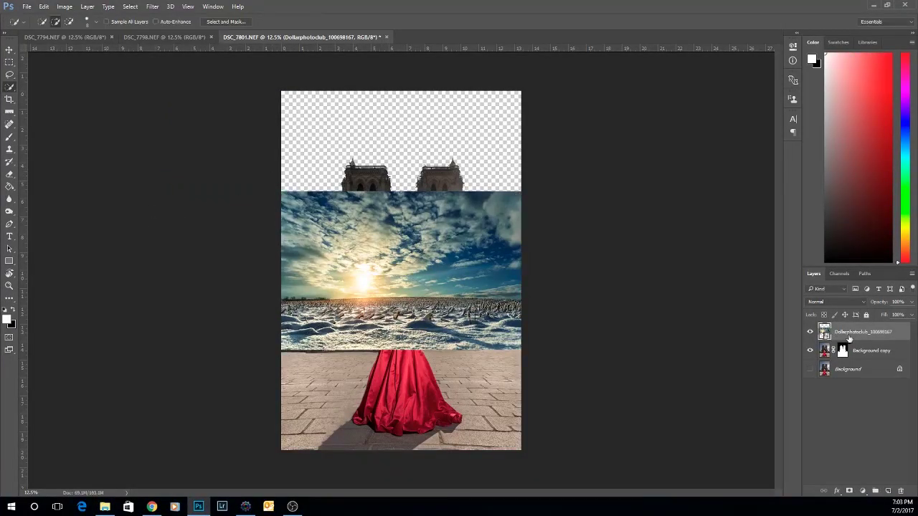
drag(850, 339, 851, 360)
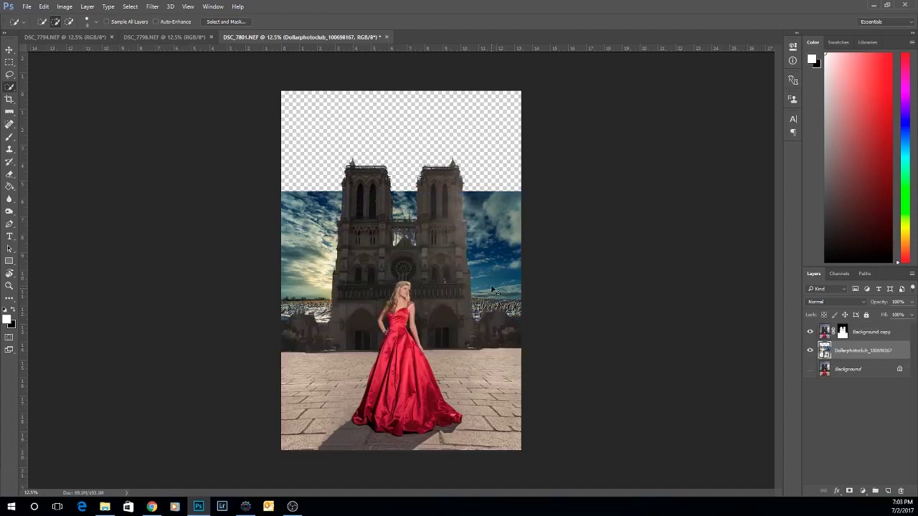
Stretch the sky image upward past the canvas's upper edge to about 136% height and flip it horizontally
key(ctrl+t)
drag(398, 192, 401, 85)
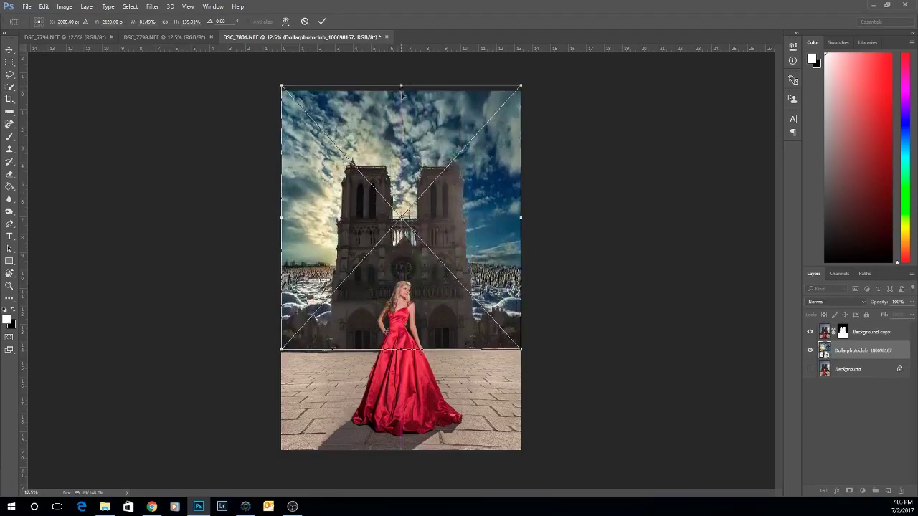
right_click(409, 120)
click(445, 251)
Reposition and enlarge the flipped sky so the sun sits just beside the cathedral's right tower
drag(465, 237, 507, 204)
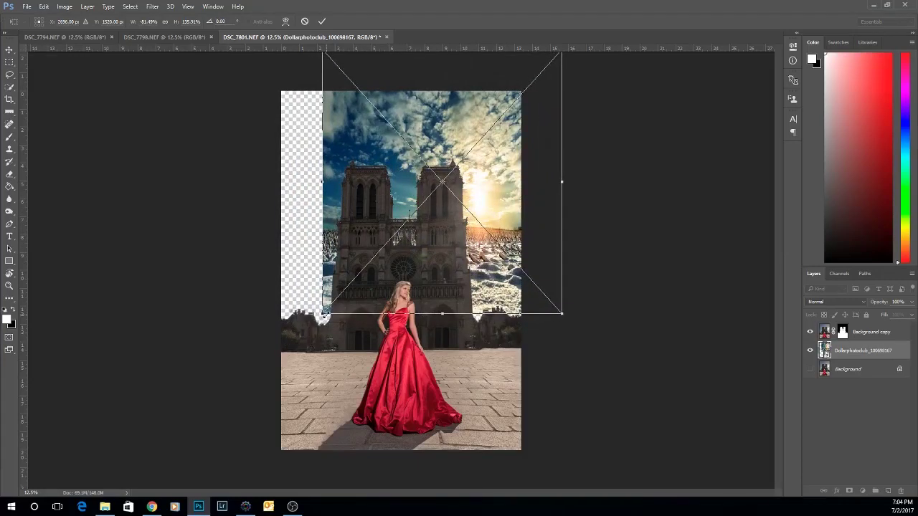
drag(325, 310, 277, 318)
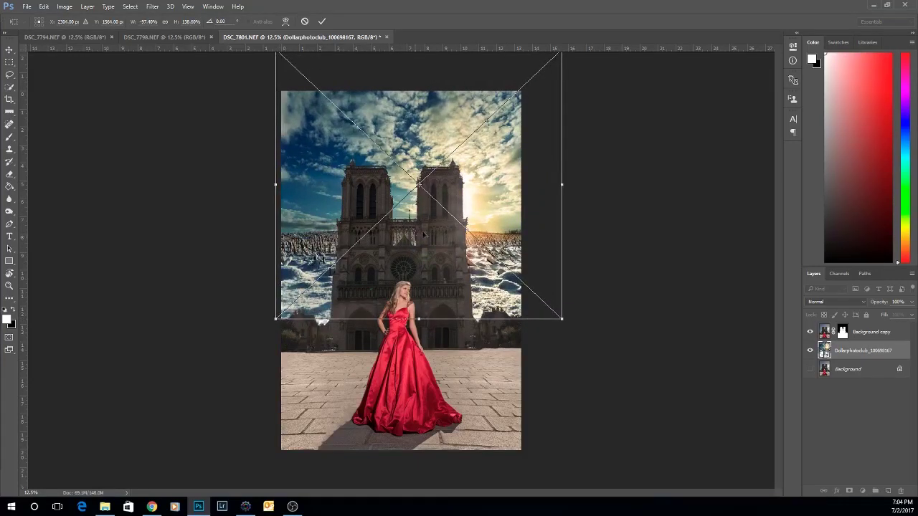
drag(440, 219, 455, 223)
key(w)
key(Return)
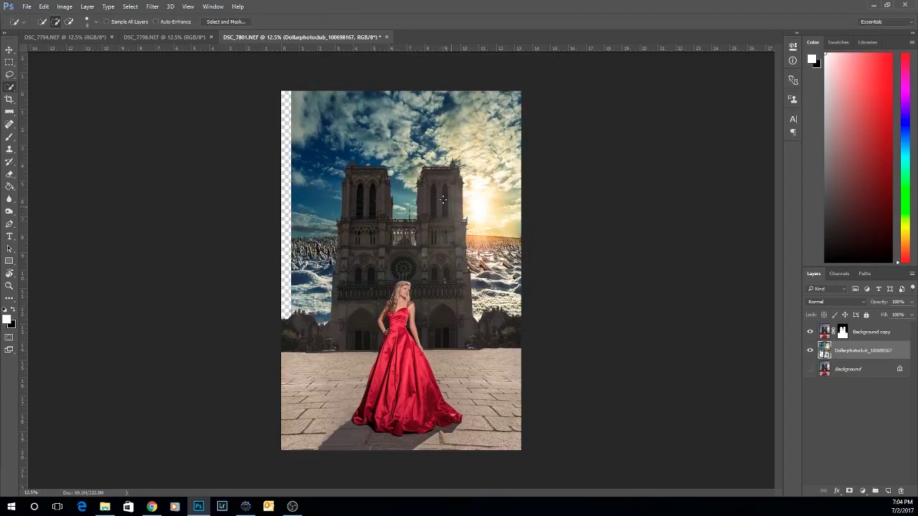
Show the original Background layer and add a layer mask to the sky layer
click(810, 370)
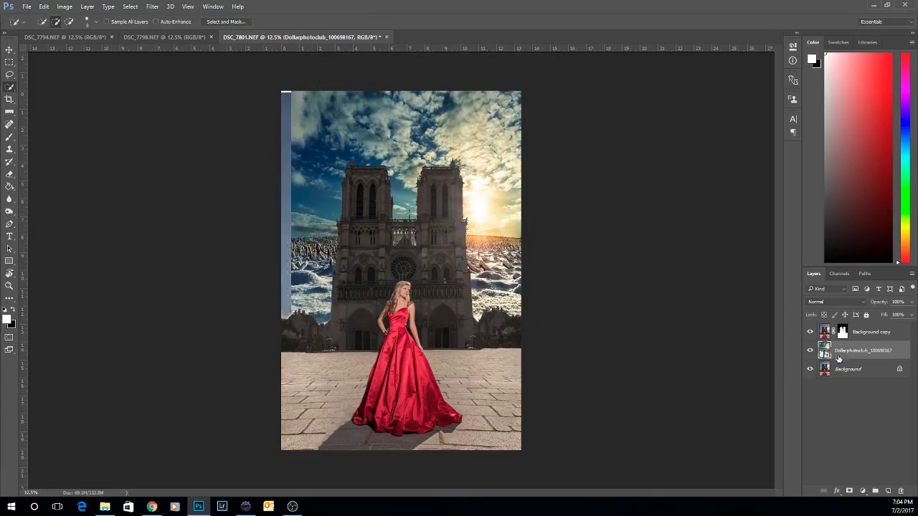
click(10, 136)
click(850, 490)
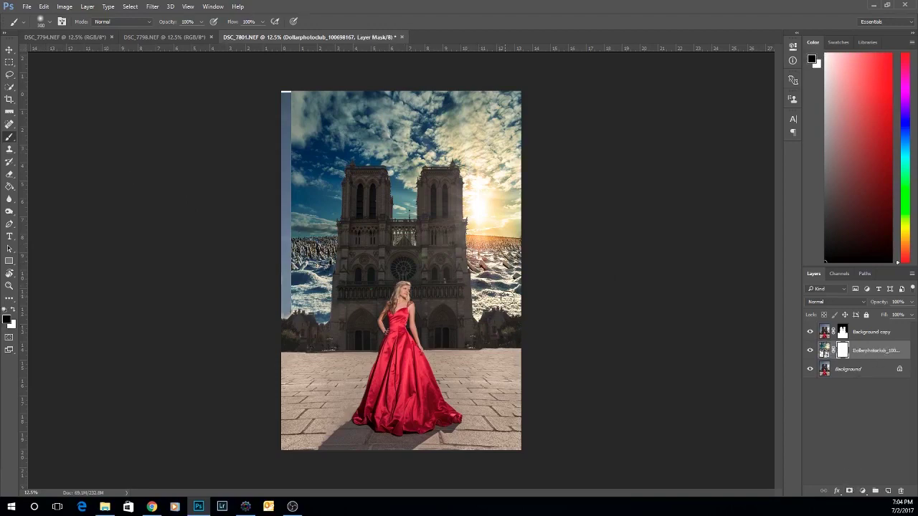
Paint black on the sky layer's mask with a smaller brush to hide the snowy field on both sides of the cathedral
mouse_move(506, 297)
mouse_down()
mouse_move(522, 316)
mouse_move(543, 318)
mouse_move(487, 302)
mouse_move(535, 292)
mouse_move(323, 301)
mouse_move(309, 315)
mouse_move(269, 281)
mouse_move(313, 275)
mouse_move(285, 259)
mouse_move(337, 247)
mouse_move(479, 253)
mouse_move(512, 267)
mouse_move(488, 256)
mouse_move(502, 247)
mouse_move(547, 258)
mouse_move(499, 244)
mouse_move(542, 252)
mouse_move(517, 245)
mouse_up()
key(bracketleft)
key(bracketleft)
key(bracketleft)
key(bracketleft)
drag(331, 251, 264, 251)
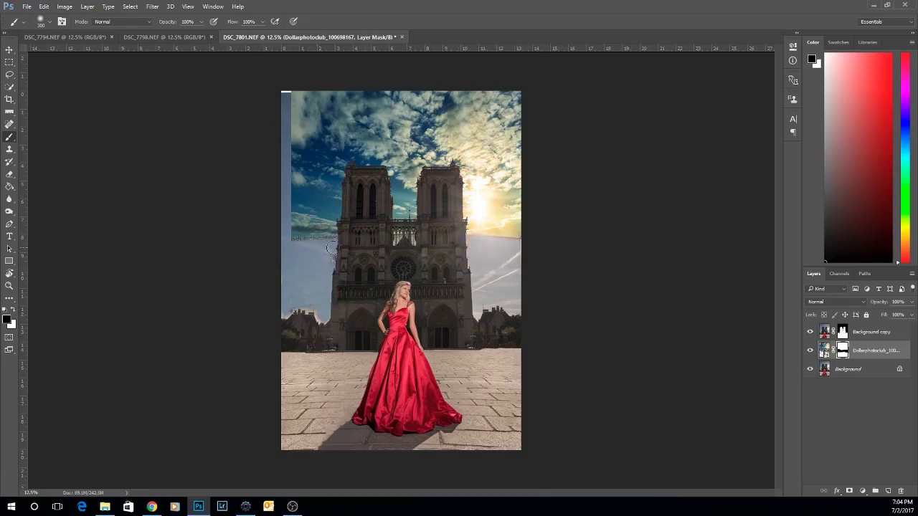
mouse_move(332, 249)
mouse_down()
mouse_move(301, 247)
mouse_move(358, 240)
mouse_up()
drag(334, 237, 251, 249)
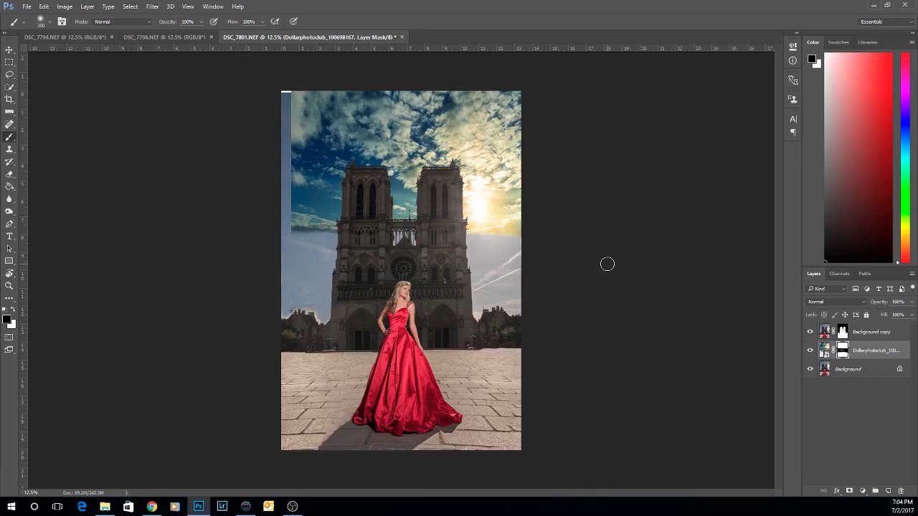
Widen the sky layer with Free Transform so it reaches the canvas's left edge
key(ctrl+t)
drag(291, 189, 281, 188)
key(Return)
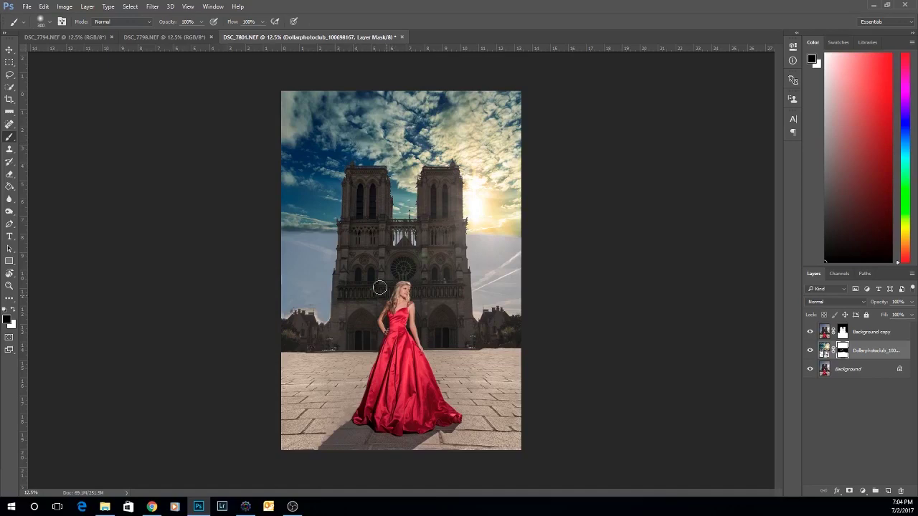
Rasterize the Dollarphotoclub_100698167 sky layer
click(825, 351)
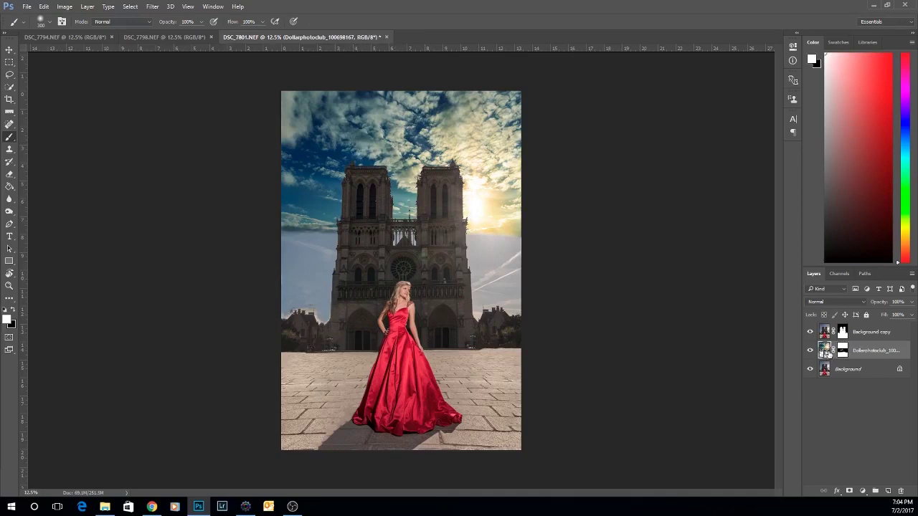
right_click(825, 351)
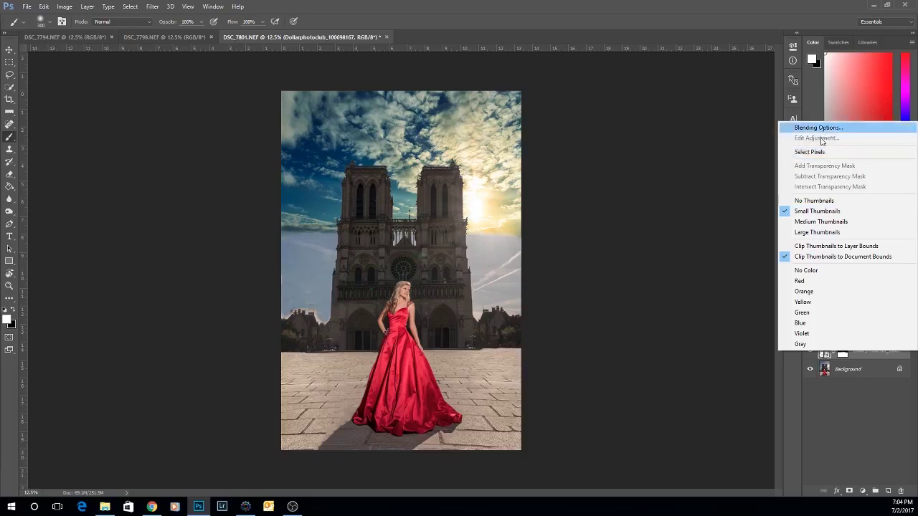
right_click(829, 356)
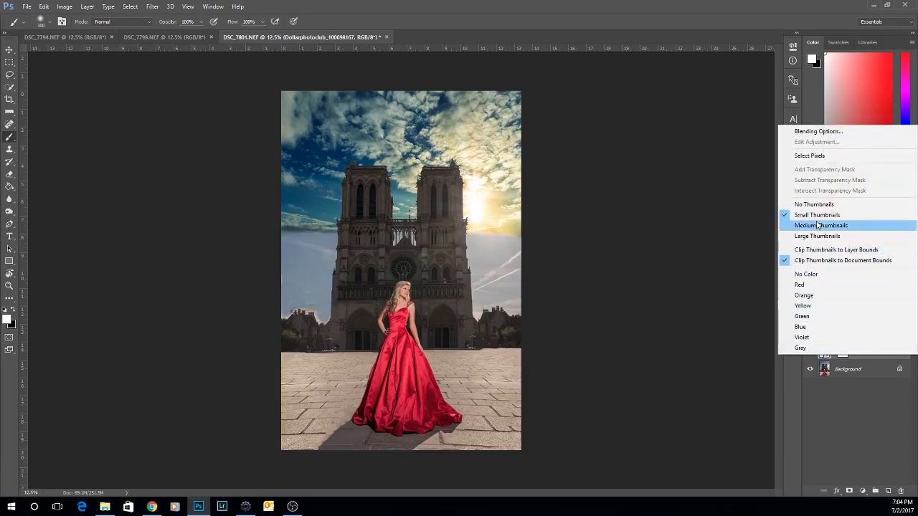
click(881, 360)
right_click(881, 360)
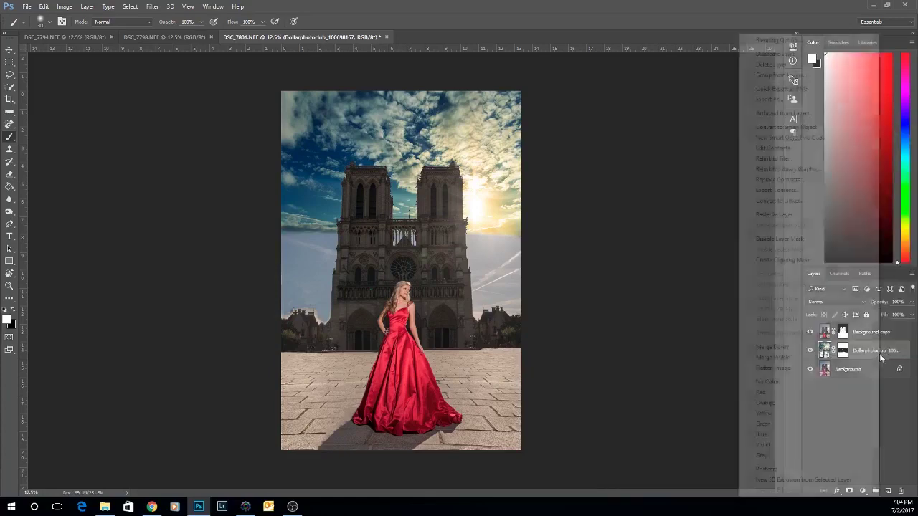
click(785, 217)
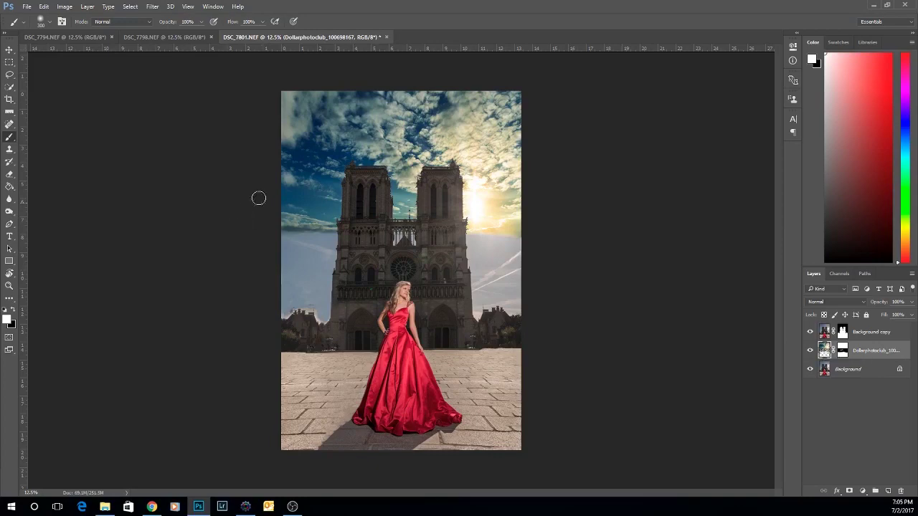
Select a canvas-wide band from sun height down to the plaza, try a content-aware fill on the sky layer, and undo the fill
click(10, 62)
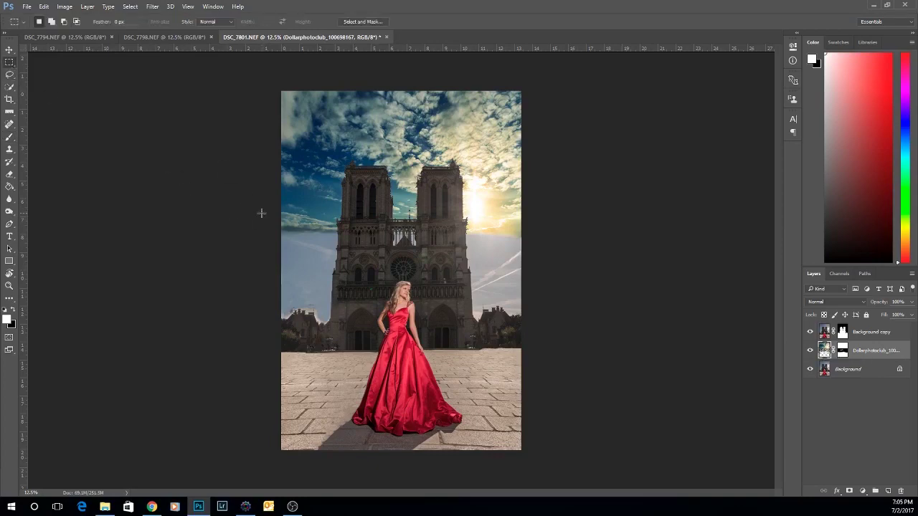
drag(258, 210, 552, 361)
key(shift+F5)
key(Return)
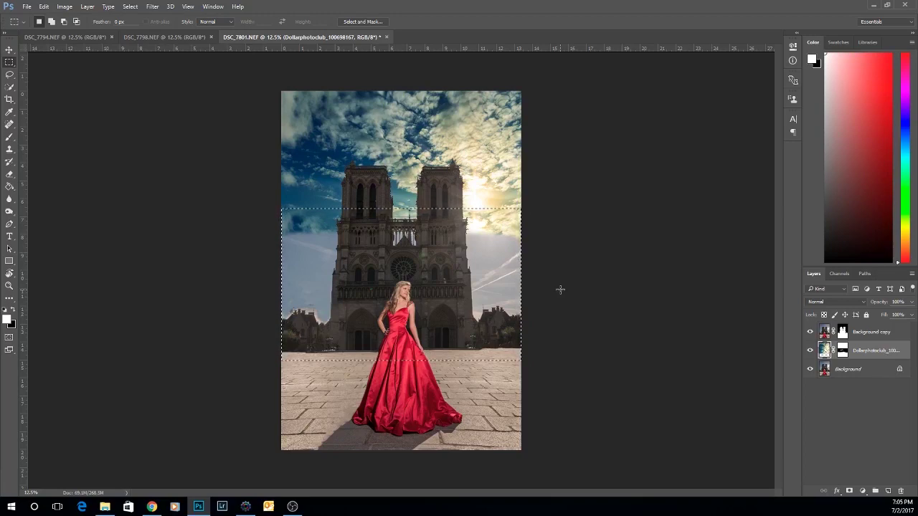
key(ctrl+z)
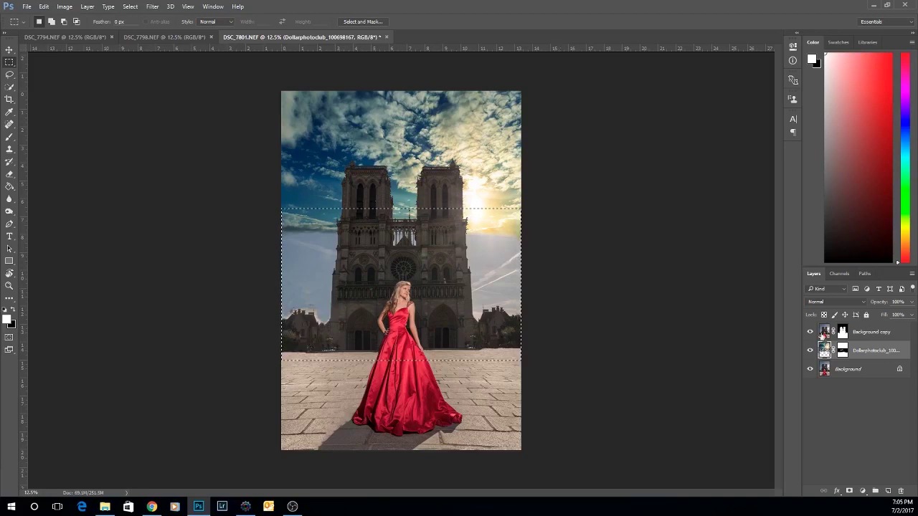
Apply the layer mask permanently to the sky layer
right_click(843, 350)
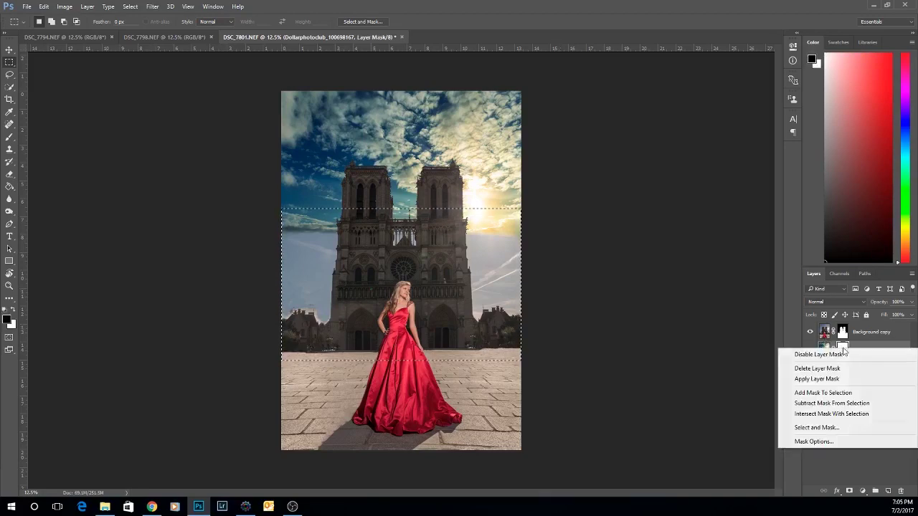
click(817, 379)
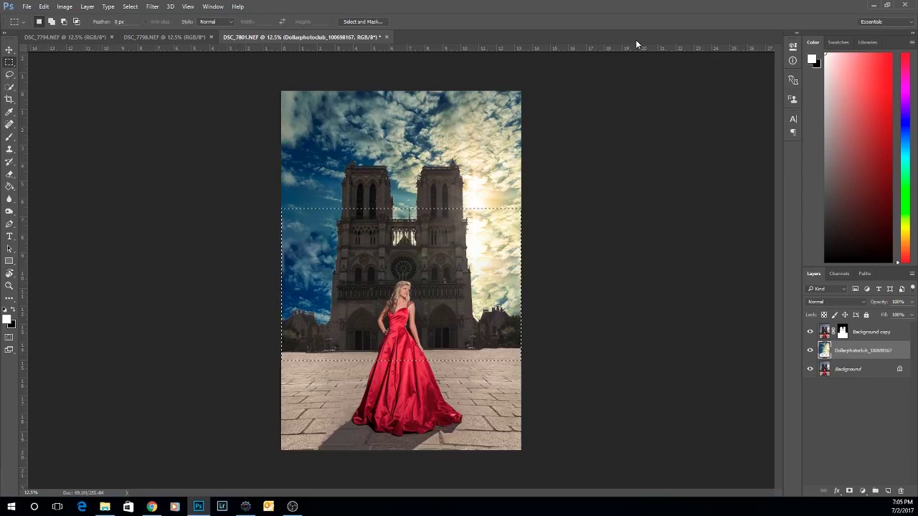
Undo the deselection and the cloud fill of the selected band on the sky layer
key(ctrl+d)
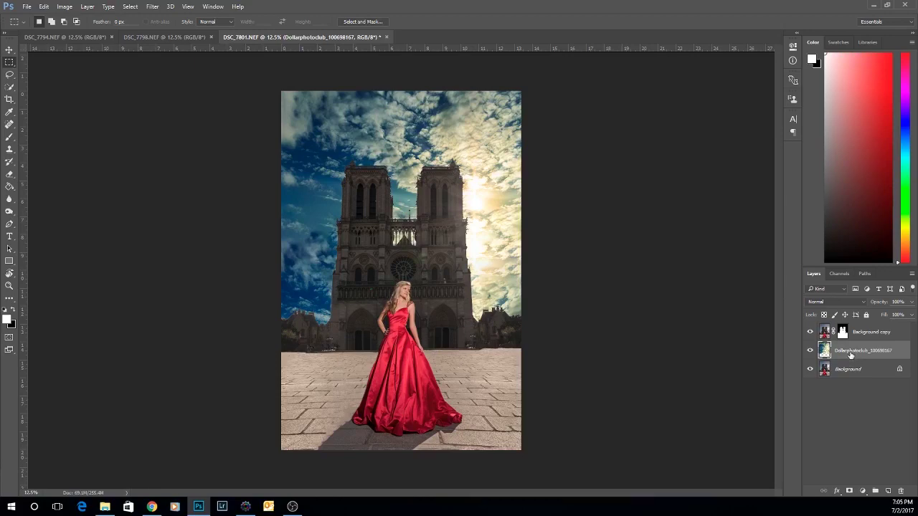
key(ctrl+alt+z)
key(ctrl+alt+z)
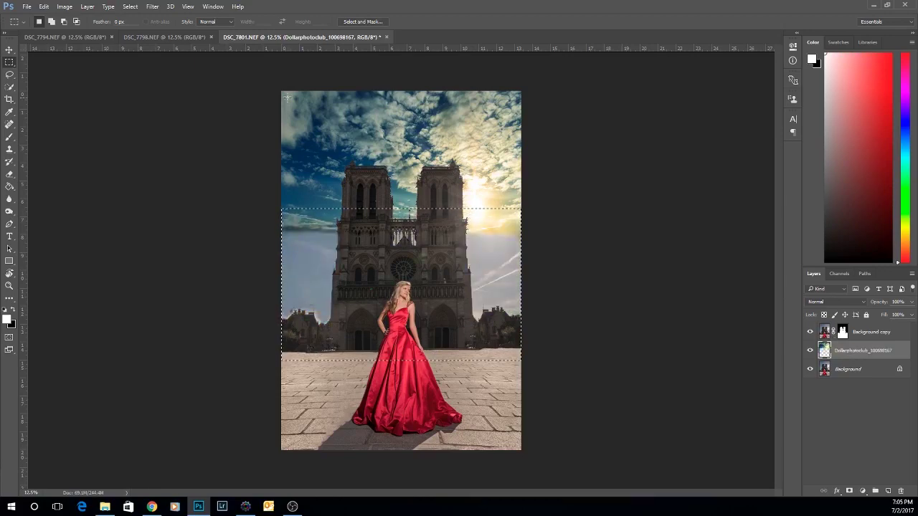
Stretch the selected band of the sky layer downward to about 183% height and clear the selection
key(ctrl+t)
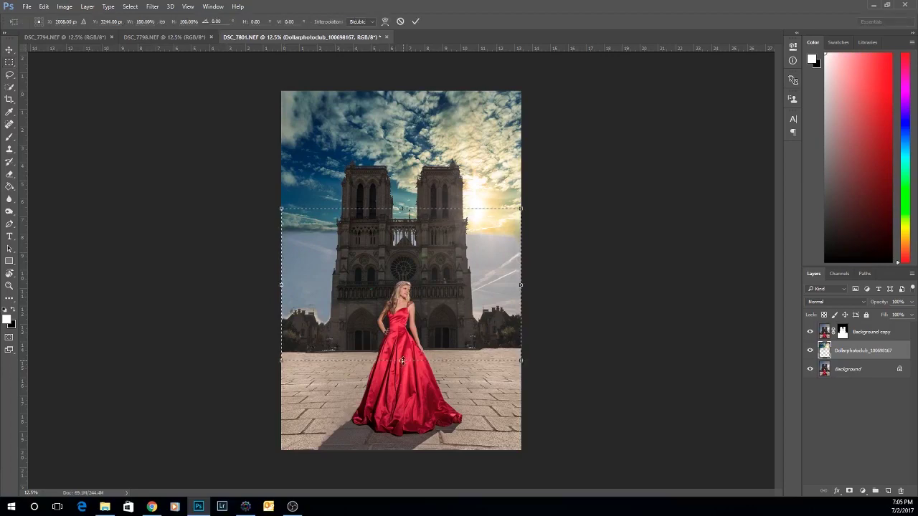
drag(402, 361, 381, 489)
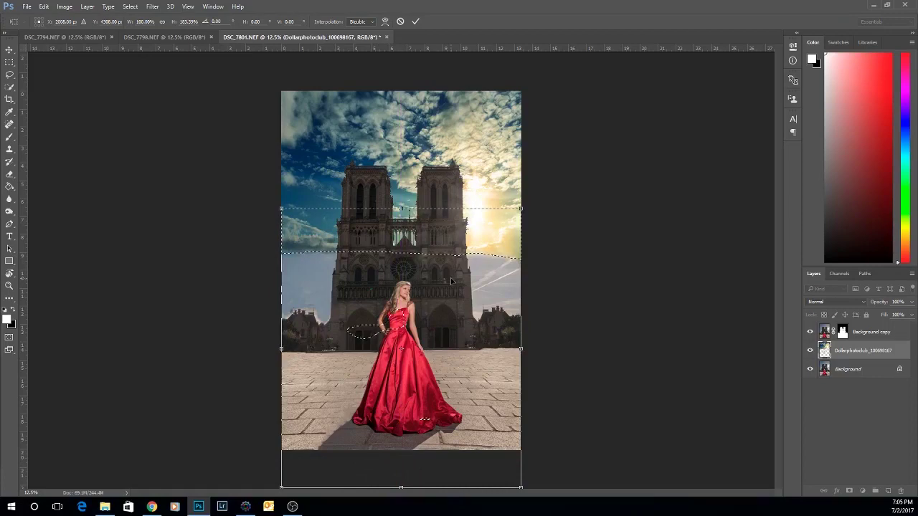
key(Return)
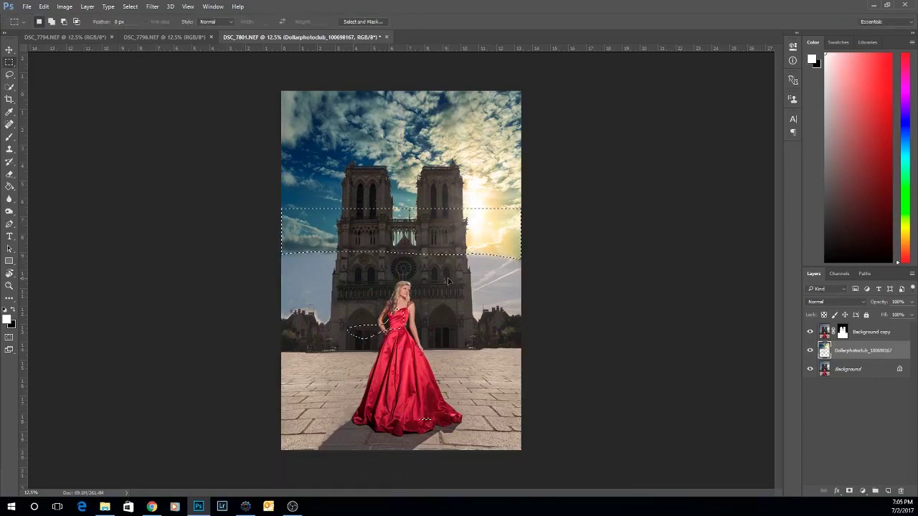
key(ctrl+d)
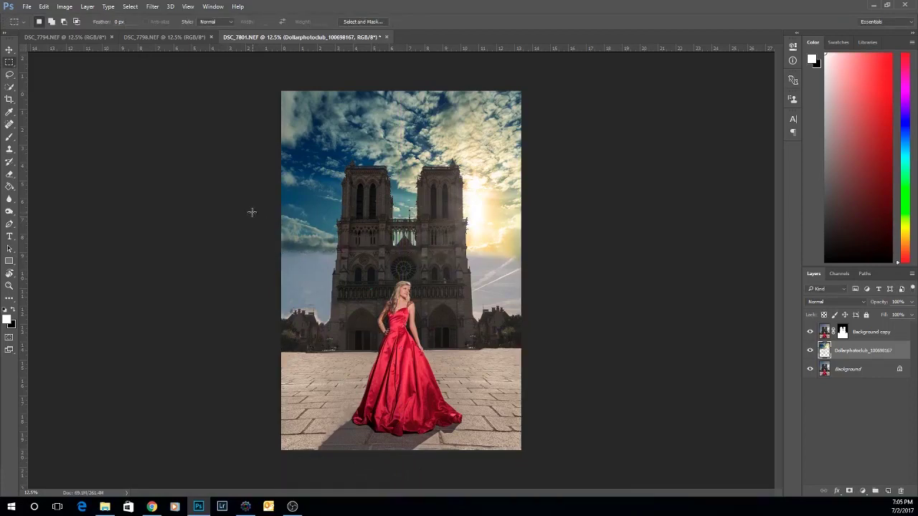
Select a canvas-wide area from sun height down to the lower plaza and copy that part of the sky to a new layer
drag(245, 208, 581, 442)
right_click(501, 319)
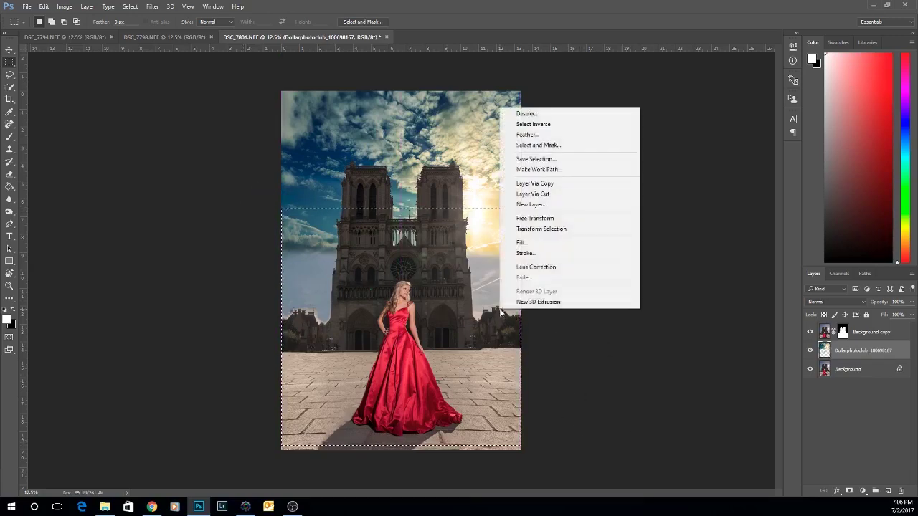
click(534, 184)
Stretch the copied sky layer downward, far past the lower edge of the canvas, so its clouds reach the horizon
key(ctrl+t)
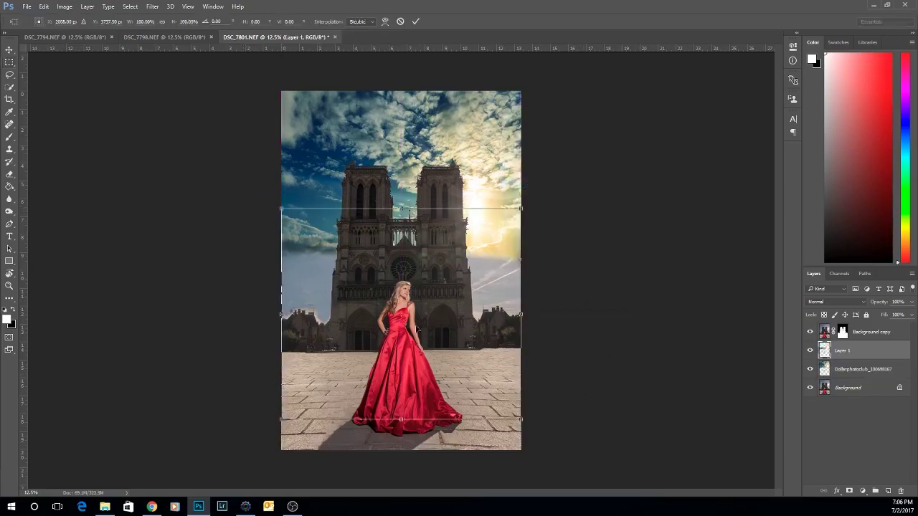
drag(404, 420, 417, 506)
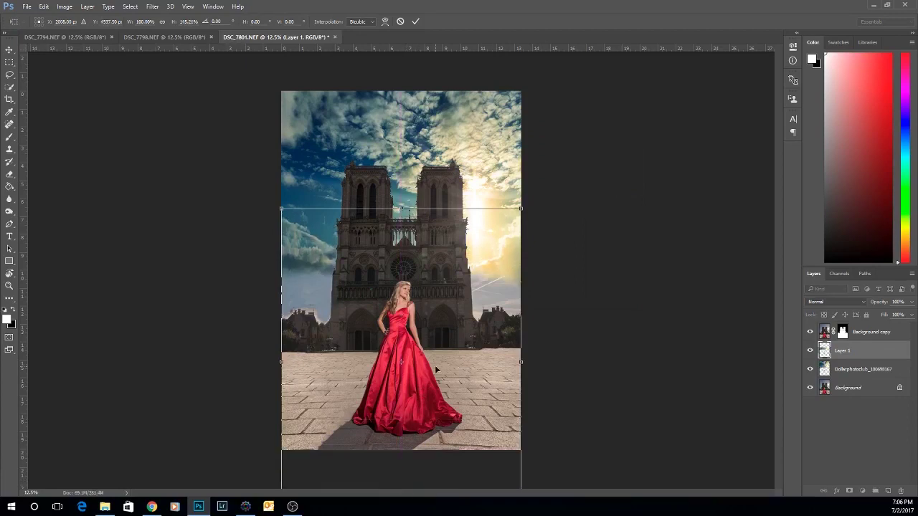
key(ctrl+minus)
key(ctrl+minus)
drag(400, 390, 414, 488)
key(m)
key(Return)
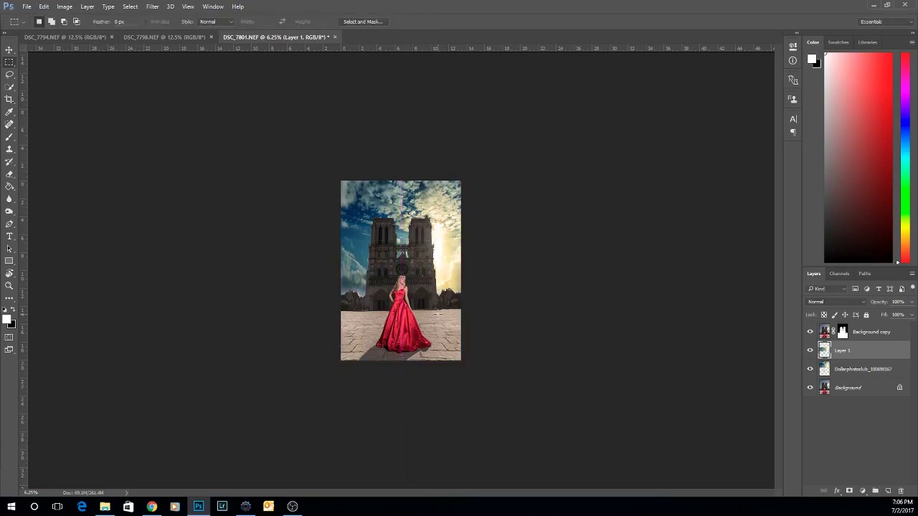
key(ctrl+t)
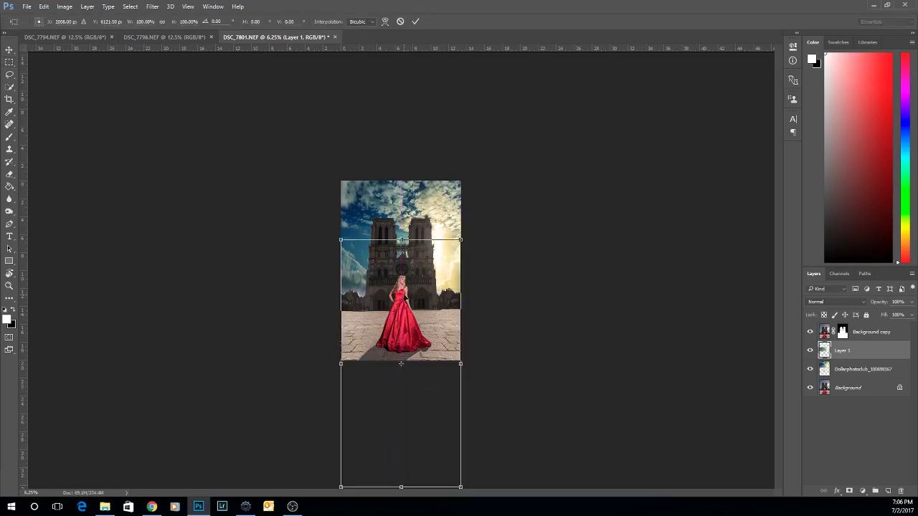
key(Return)
Stretch Layer 1 and the Dollarphotoclub_100698167 sky layer downward together to about 109% height
shift+click(846, 369)
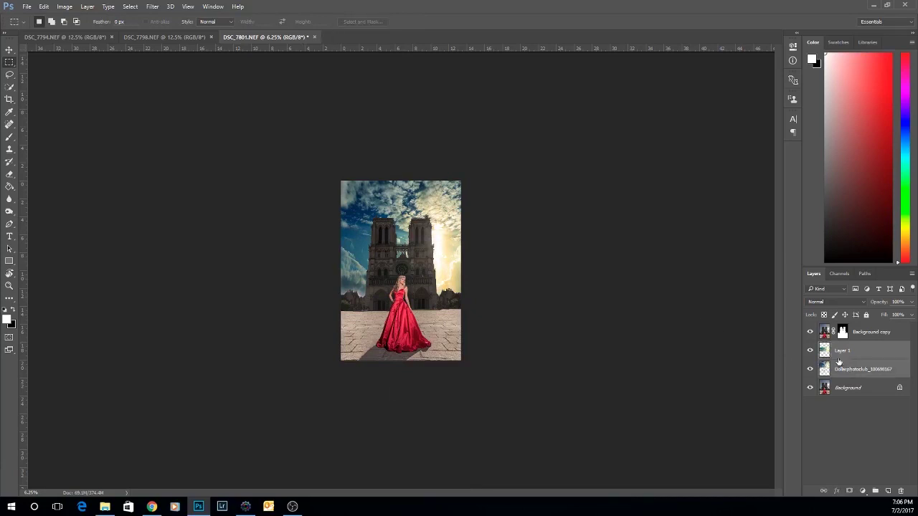
key(ctrl+t)
drag(415, 487, 423, 512)
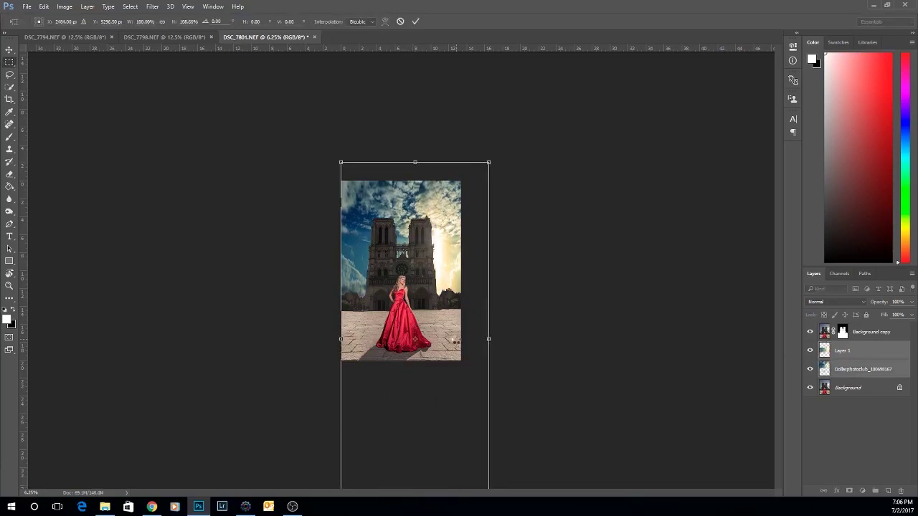
key(Return)
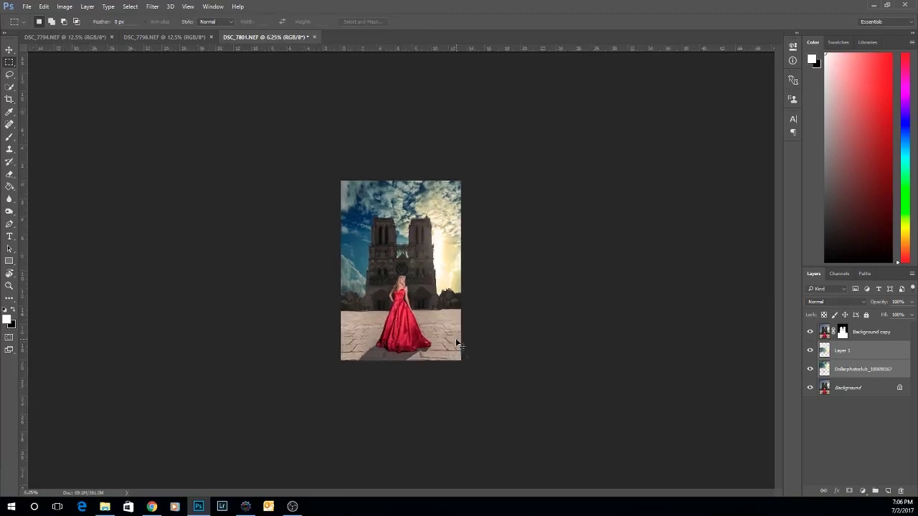
key(ctrl+plus)
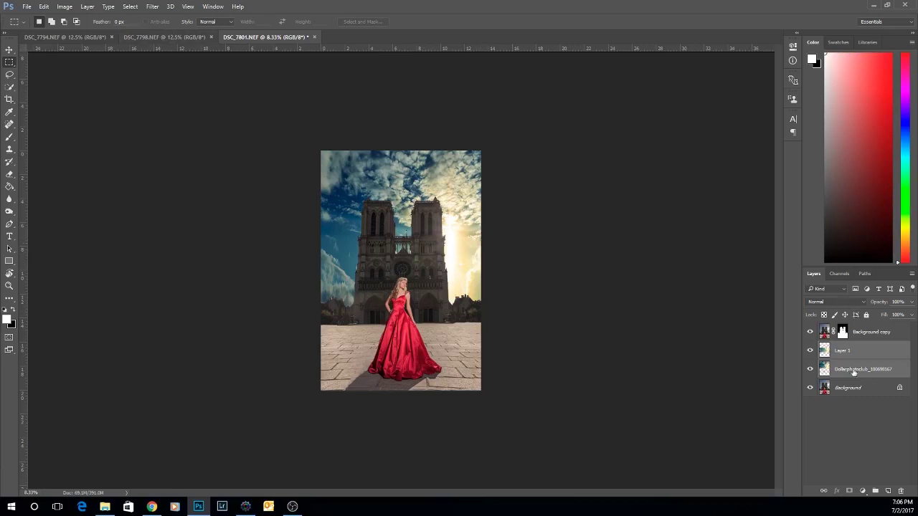
click(853, 373)
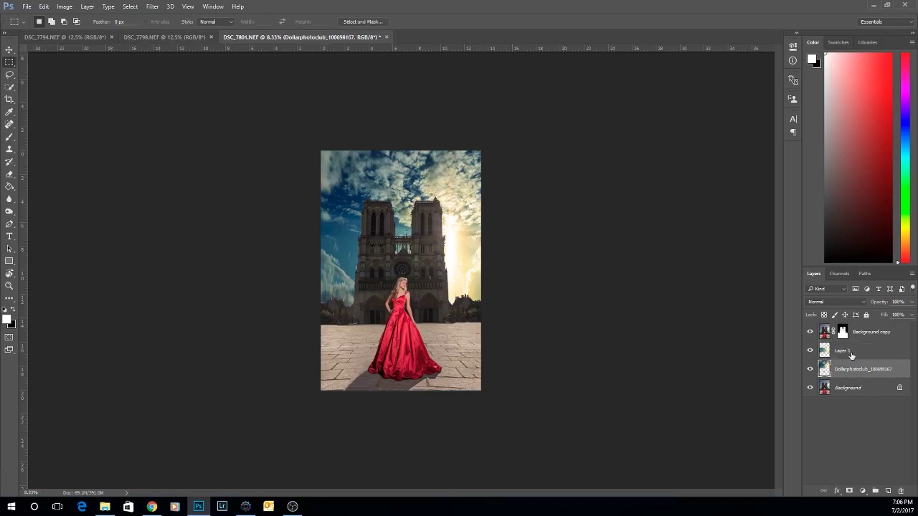
click(852, 352)
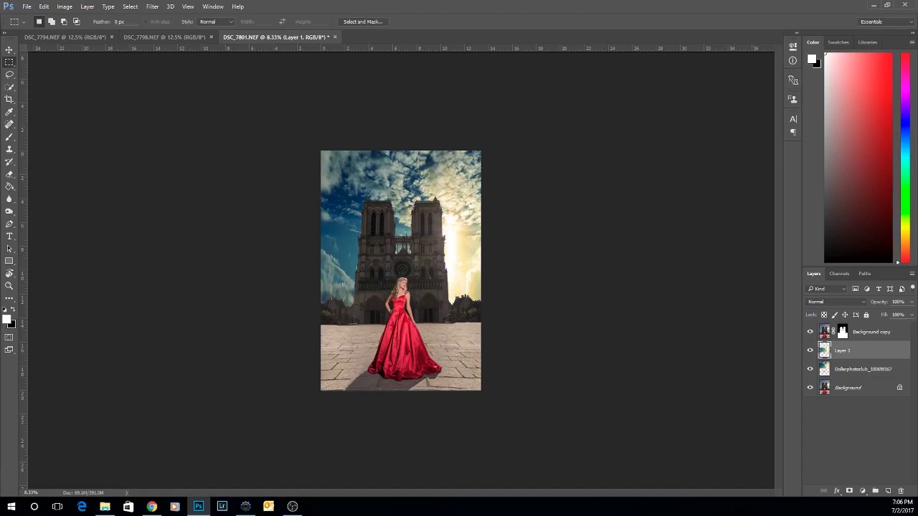
Place Gatsby-Cloud-Overlay_12 from the clouds-skies folder above Layer 1 and move it up to the cathedral's tower tops
click(105, 506)
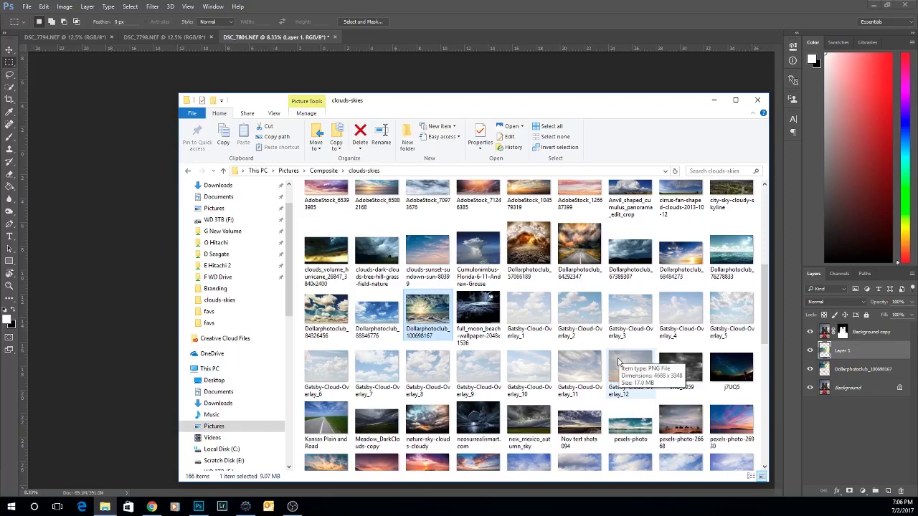
drag(618, 362, 168, 197)
key(Return)
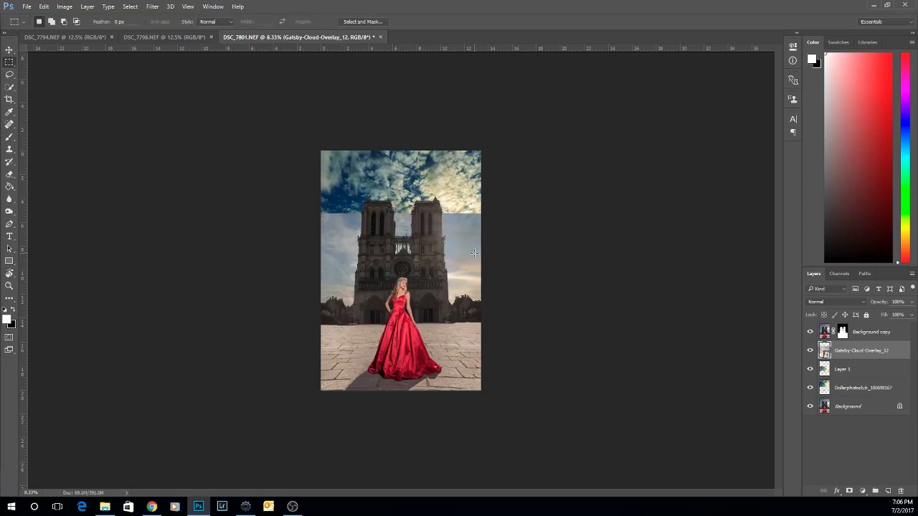
click(9, 50)
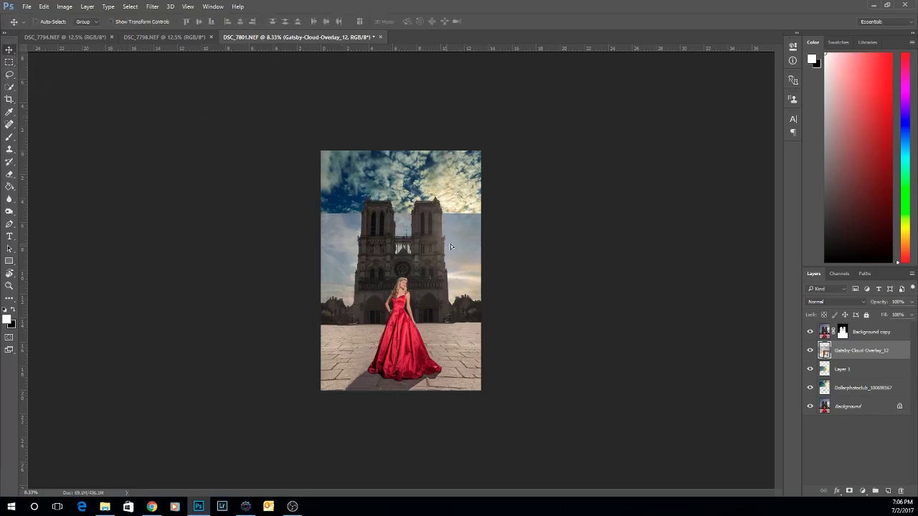
mouse_move(450, 245)
mouse_down()
mouse_move(471, 209)
mouse_move(451, 263)
mouse_move(457, 227)
mouse_move(445, 220)
mouse_move(446, 230)
mouse_up()
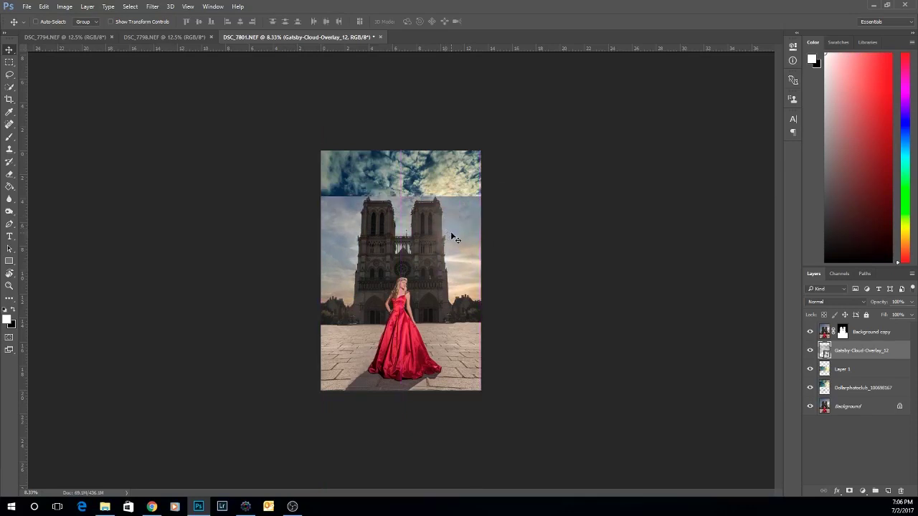
Flip the Gatsby-Cloud-Overlay_12 layer vertically and lower it until its upper edge meets the sun
key(ctrl+t)
right_click(452, 234)
click(473, 376)
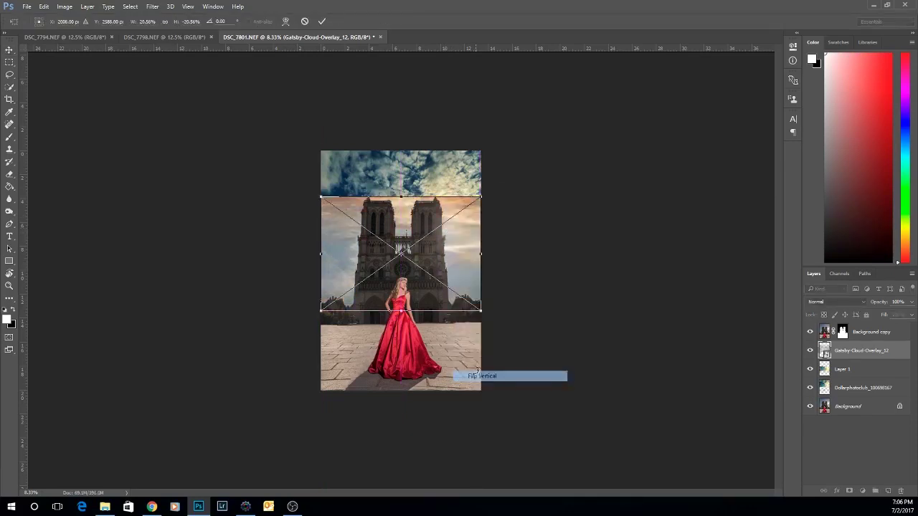
drag(463, 243, 461, 280)
key(Return)
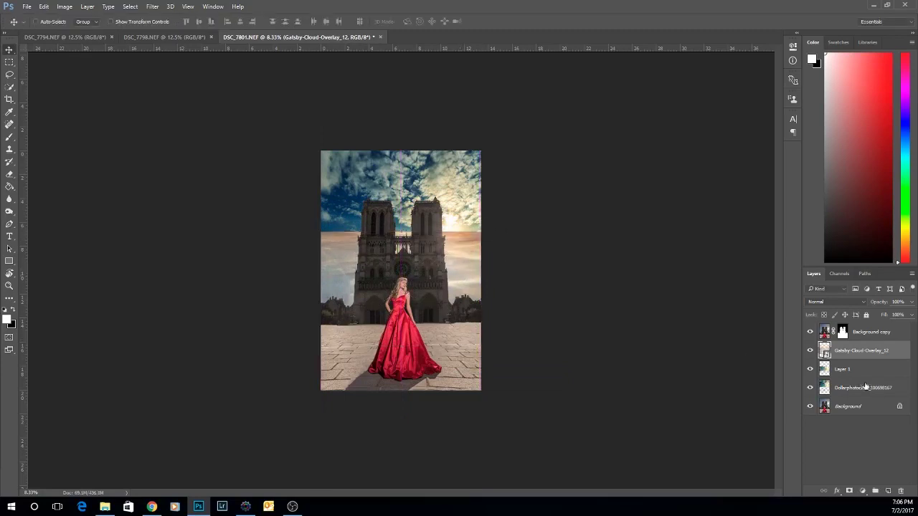
Add a layer mask to the cloud overlay and paint black with a large soft brush to blend its hard upper edge
click(849, 491)
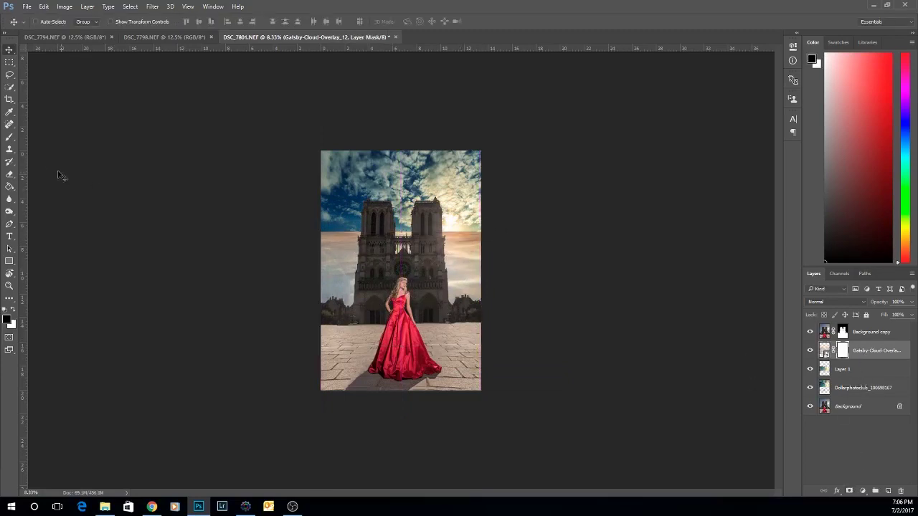
click(9, 136)
key(x)
key(bracketright)
key(bracketright)
key(bracketright)
key(bracketright)
key(bracketright)
key(bracketright)
key(bracketright)
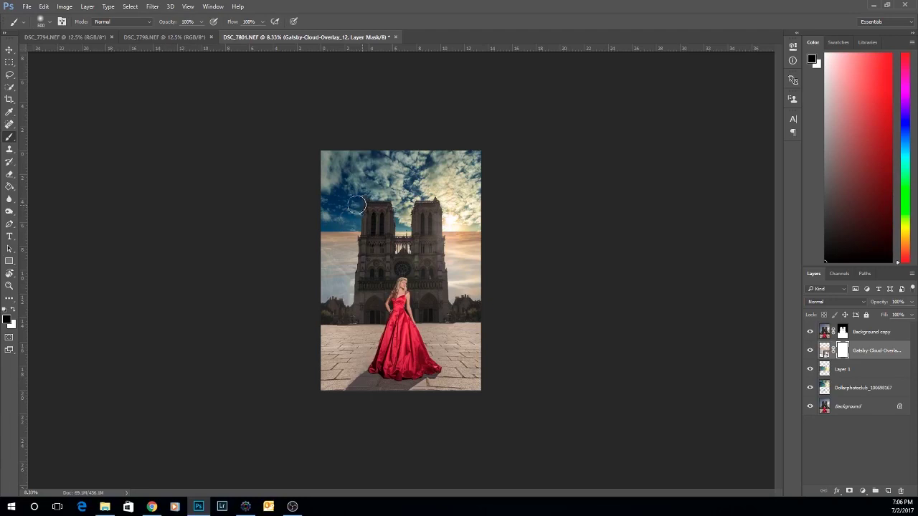
mouse_move(332, 225)
mouse_down()
mouse_move(426, 214)
mouse_move(418, 215)
mouse_move(443, 217)
mouse_move(392, 215)
mouse_move(396, 225)
mouse_move(531, 226)
mouse_move(347, 226)
mouse_move(509, 225)
mouse_move(372, 221)
mouse_move(320, 240)
mouse_move(390, 224)
mouse_move(530, 245)
mouse_move(354, 216)
mouse_up()
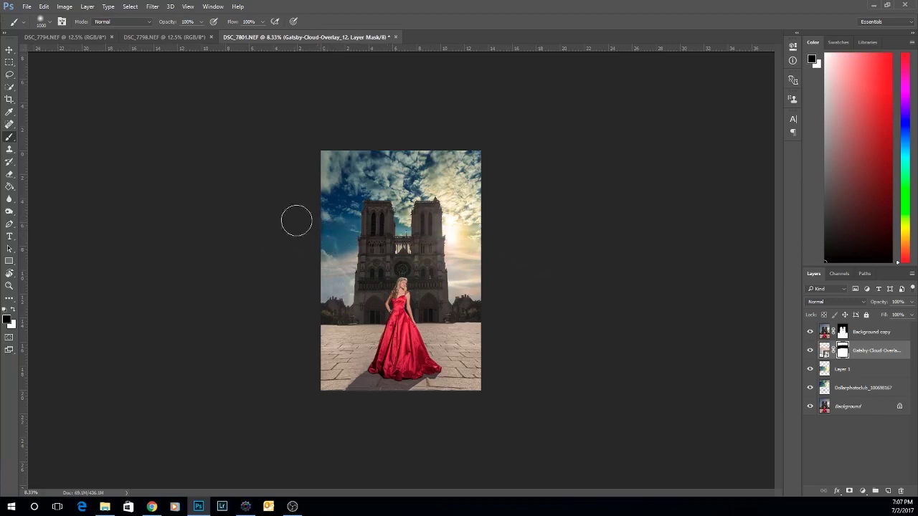
Hide and delete Layer 1, the stretched sky copy beneath the cloud overlay
click(854, 370)
click(810, 369)
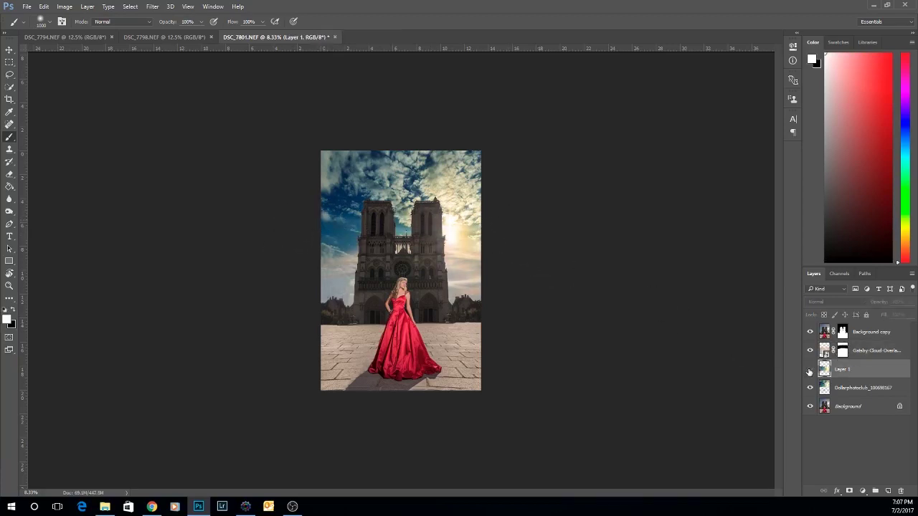
key(Delete)
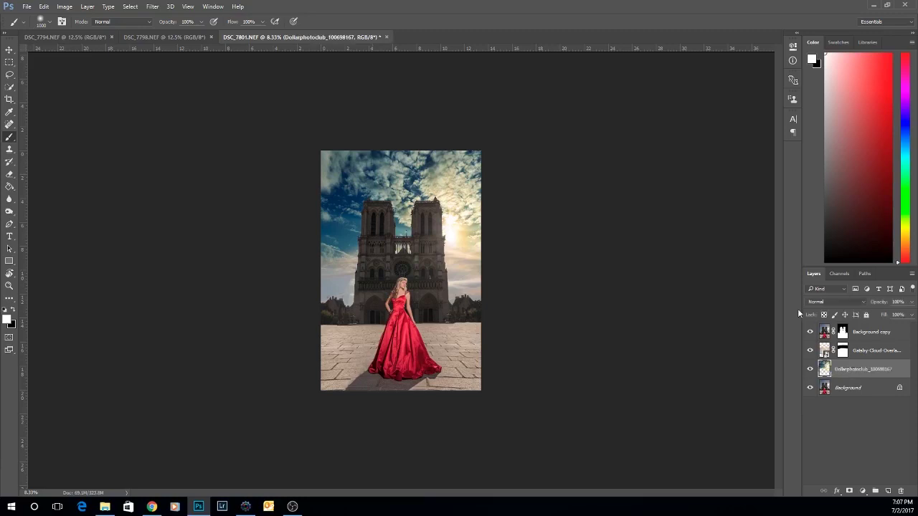
Add a new layer clipped to the cloud overlay and paint blue sampled from the sky across the horizon
drag(866, 352, 868, 370)
click(888, 490)
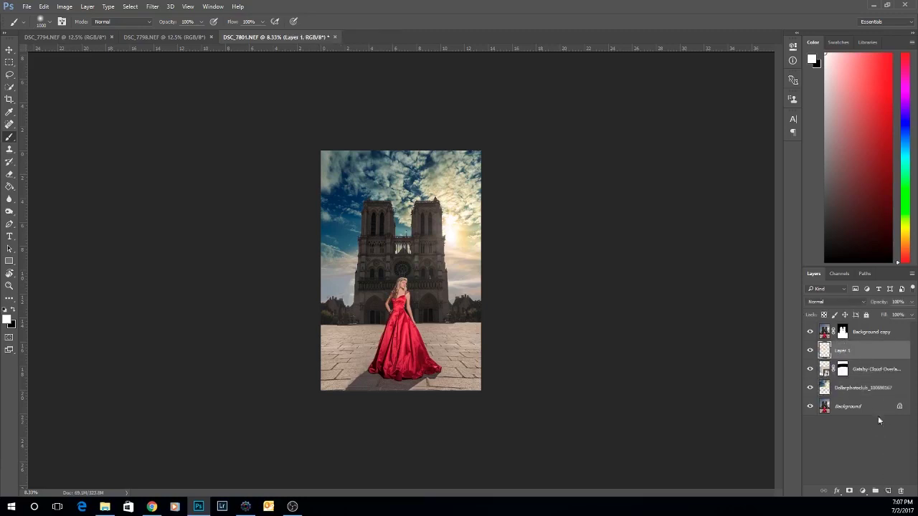
alt+click(871, 358)
alt+click(340, 228)
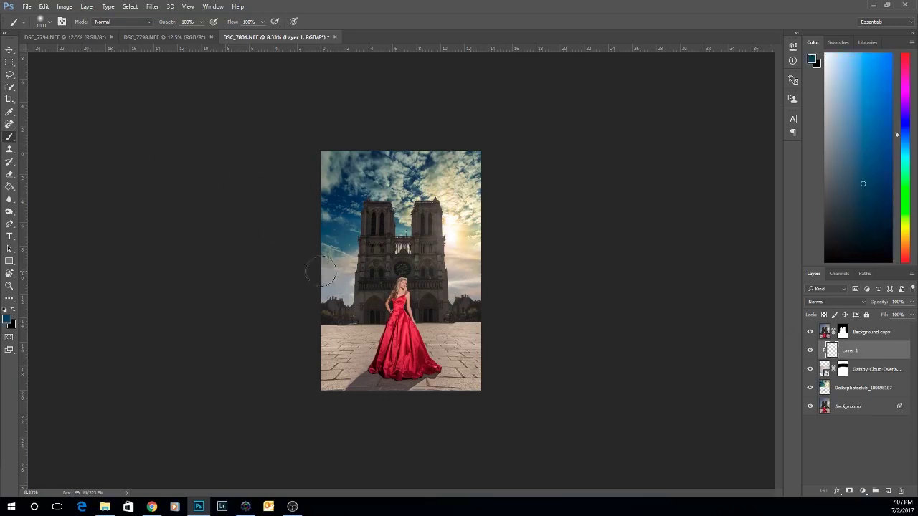
mouse_move(337, 285)
mouse_down()
mouse_move(514, 292)
mouse_move(457, 270)
mouse_move(456, 302)
mouse_move(520, 293)
mouse_up()
Set the clipped blue paint layer to Overlay blending at 63% opacity
click(846, 302)
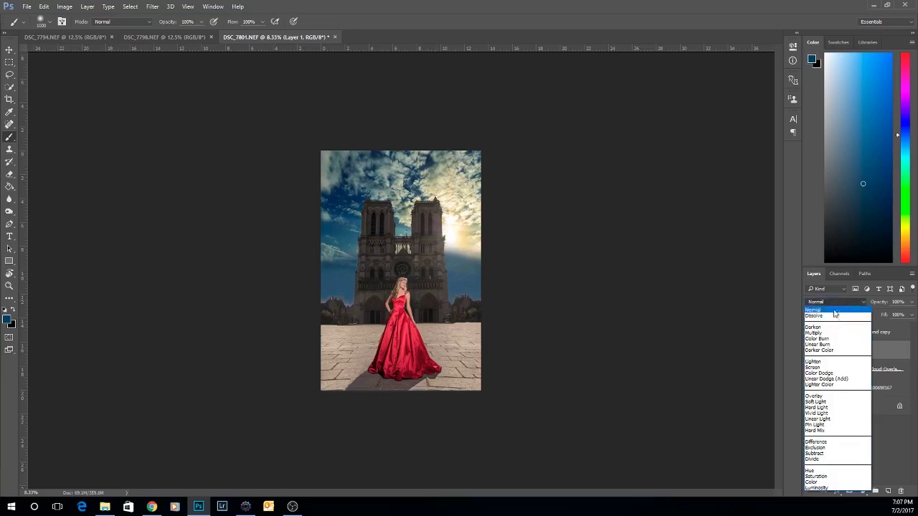
click(841, 390)
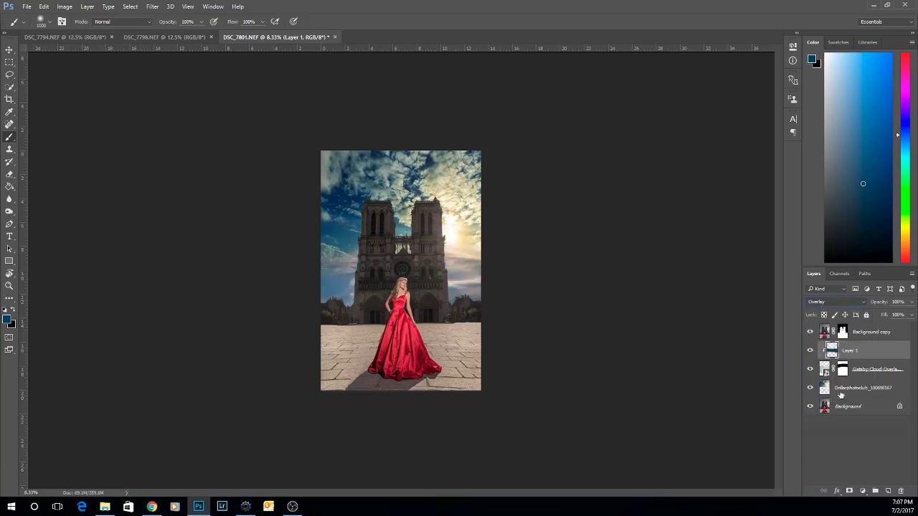
click(910, 315)
drag(911, 315, 896, 317)
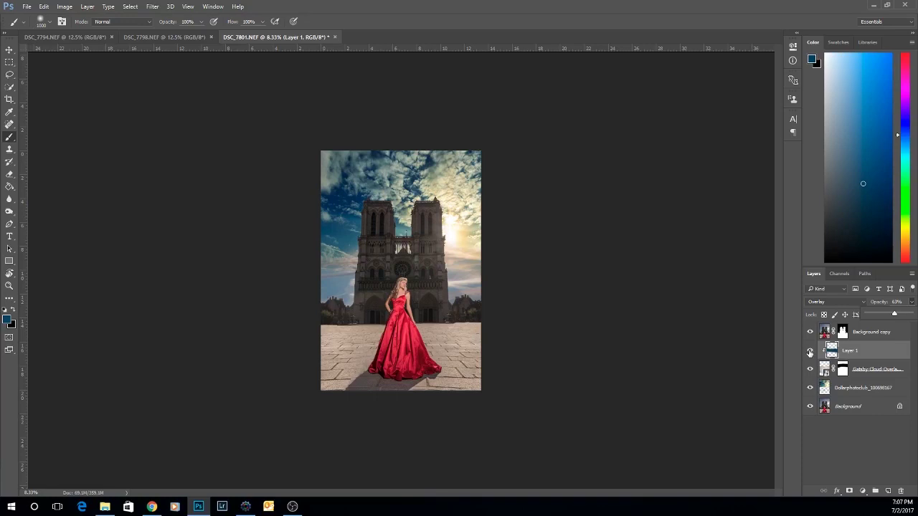
Remove the clipped blue paint layer and the Gatsby cloud overlay layer
click(851, 352)
key(ctrl+e)
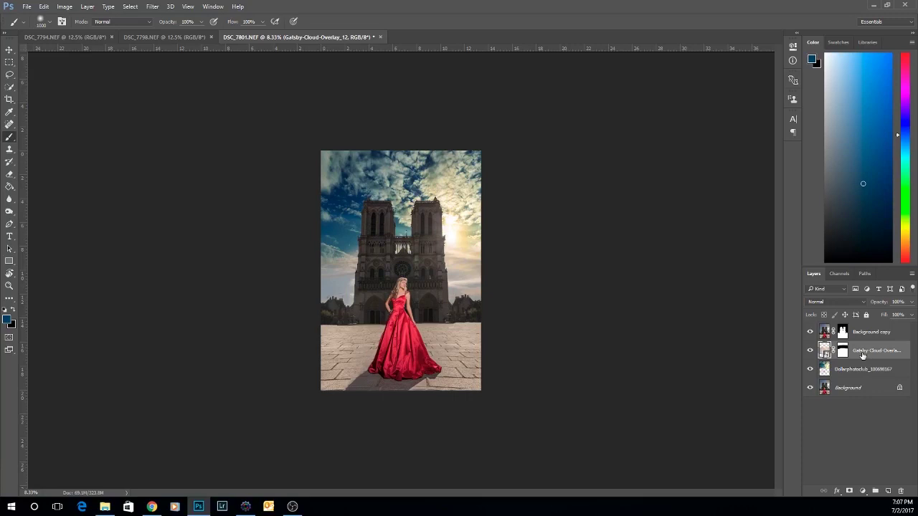
key(ctrl+e)
Enlarge the sky layer proportionally to about 145% and reposition it behind the cathedral
key(ctrl+t)
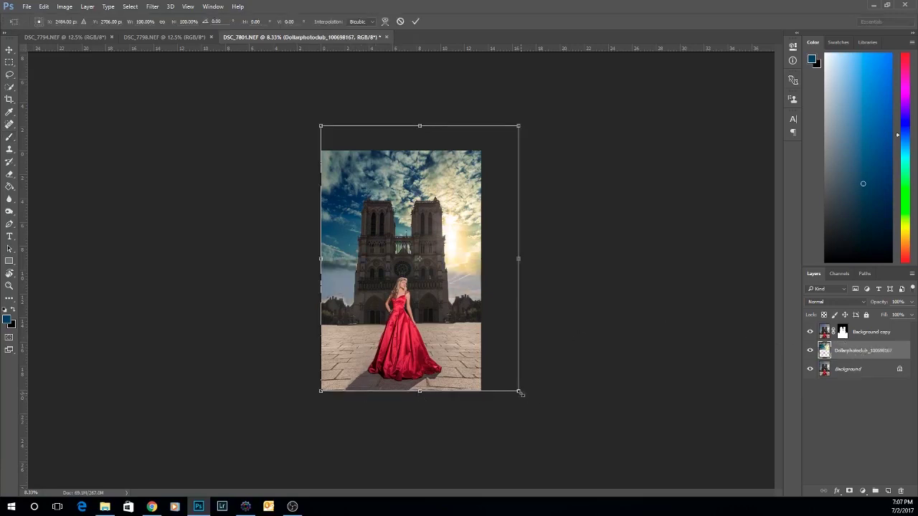
drag(520, 393, 501, 380)
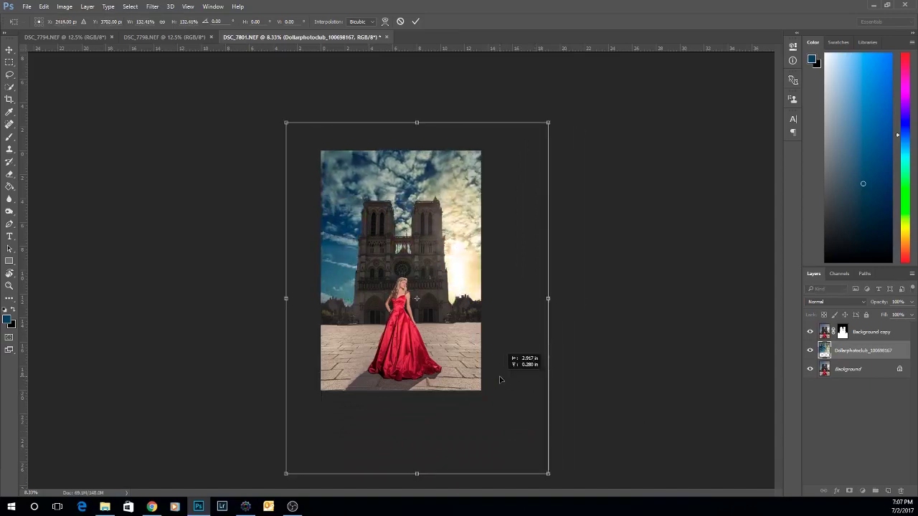
drag(287, 123, 292, 155)
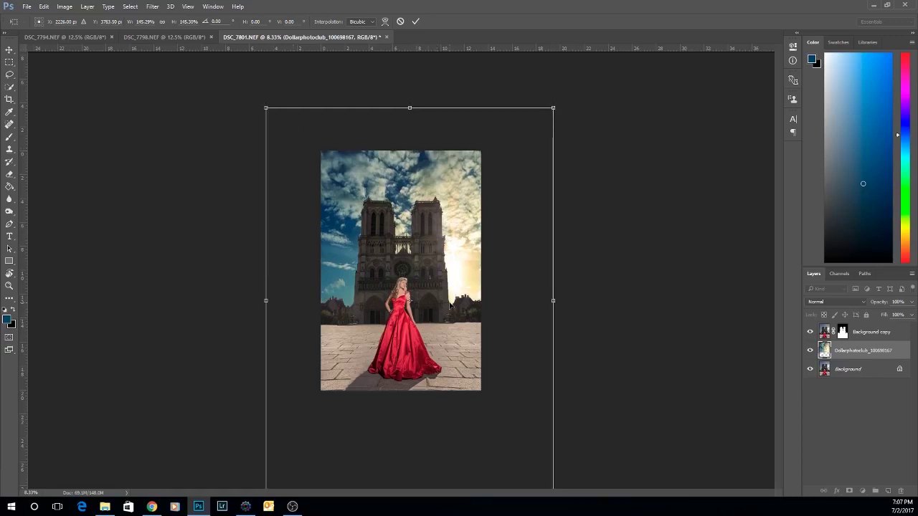
key(ctrl+minus)
key(ctrl+minus)
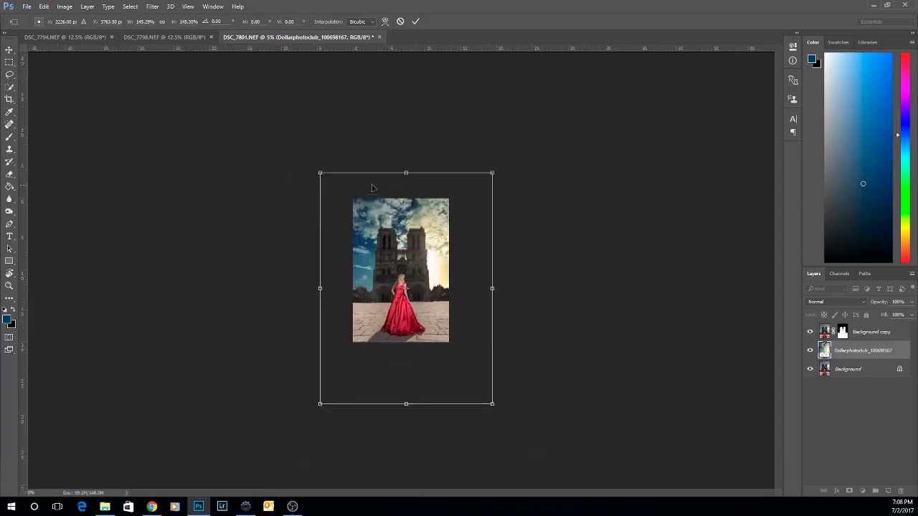
Compress the sky layer's height, then scale it to about 169% wide by 109% high and position it over the canvas
drag(406, 406, 406, 322)
drag(436, 248, 441, 266)
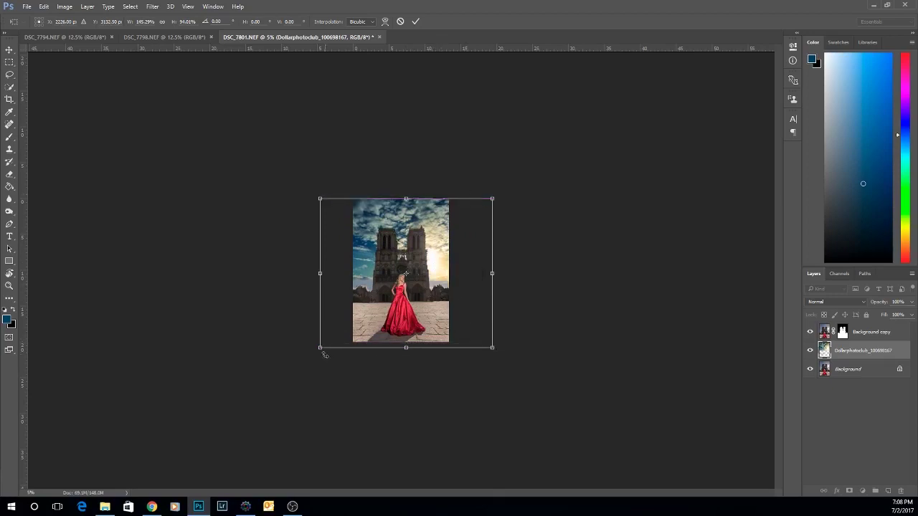
drag(320, 348, 294, 375)
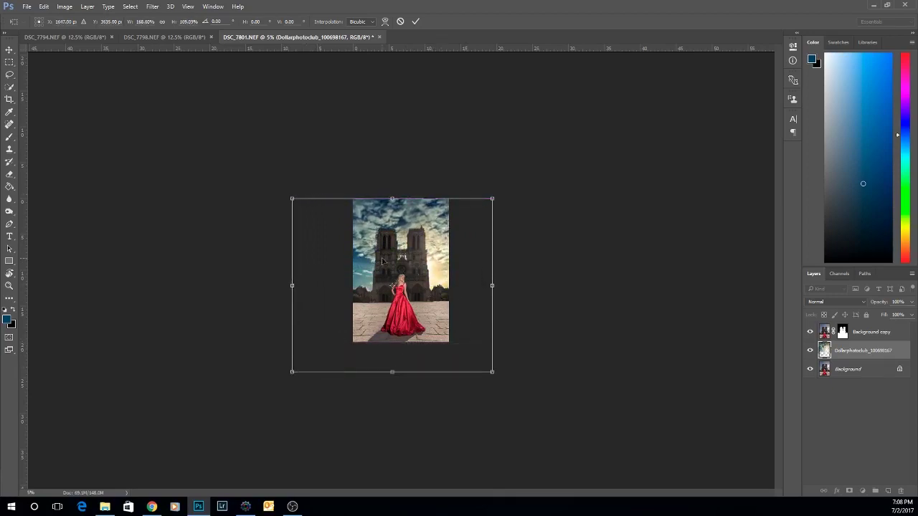
drag(381, 258, 389, 256)
key(Return)
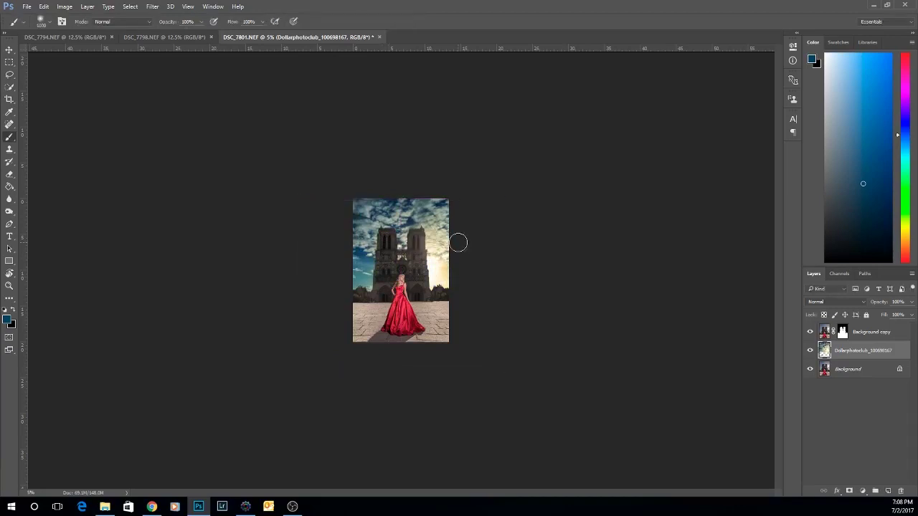
Add a Curves adjustment layer directly above the sky layer and slightly brighten its midtones
key(ctrl+plus)
key(ctrl+plus)
key(ctrl+plus)
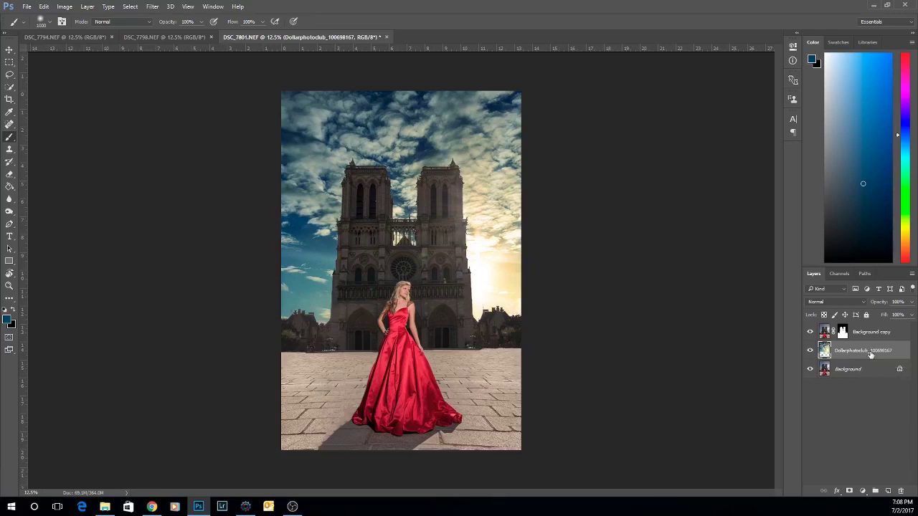
click(864, 492)
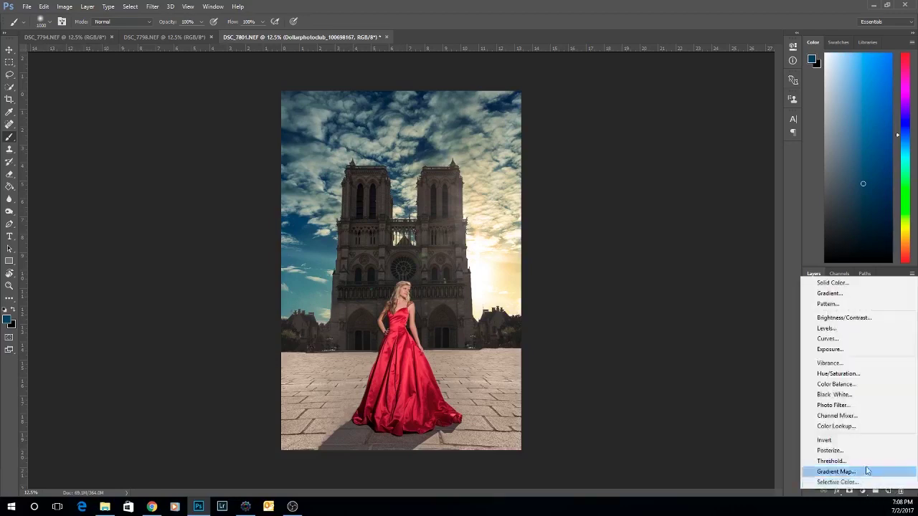
click(828, 338)
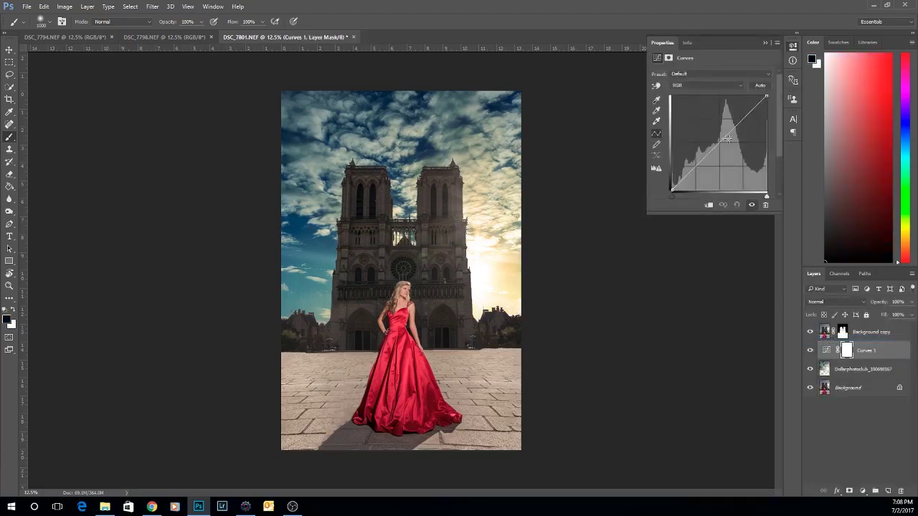
drag(719, 143, 715, 141)
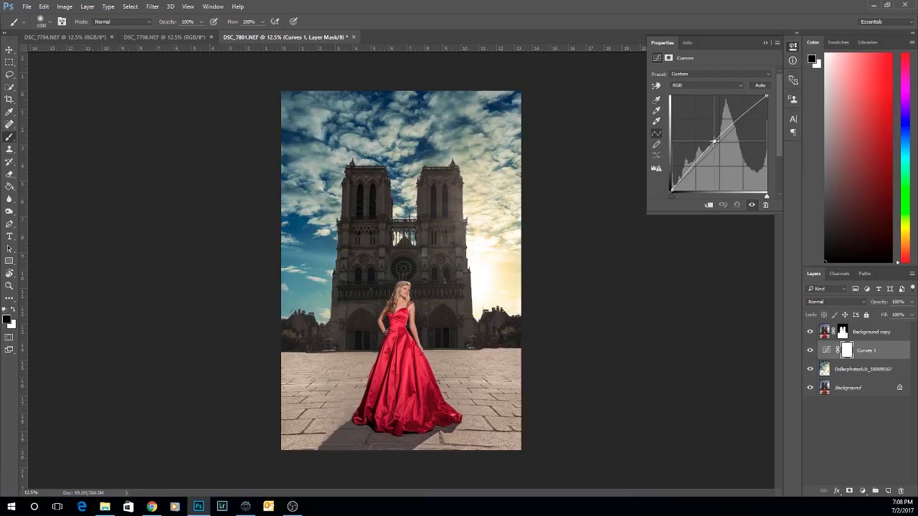
click(764, 44)
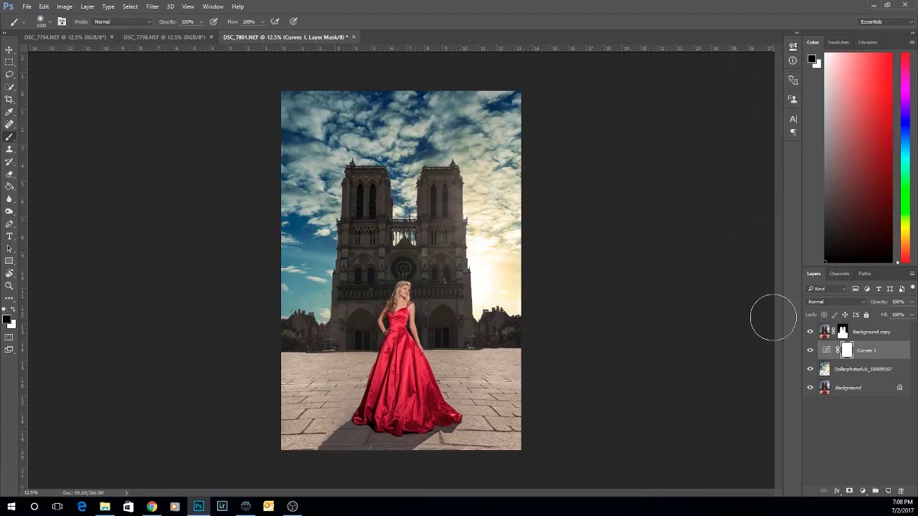
Merge the Curves adjustment with the sky layer beneath it
click(864, 372)
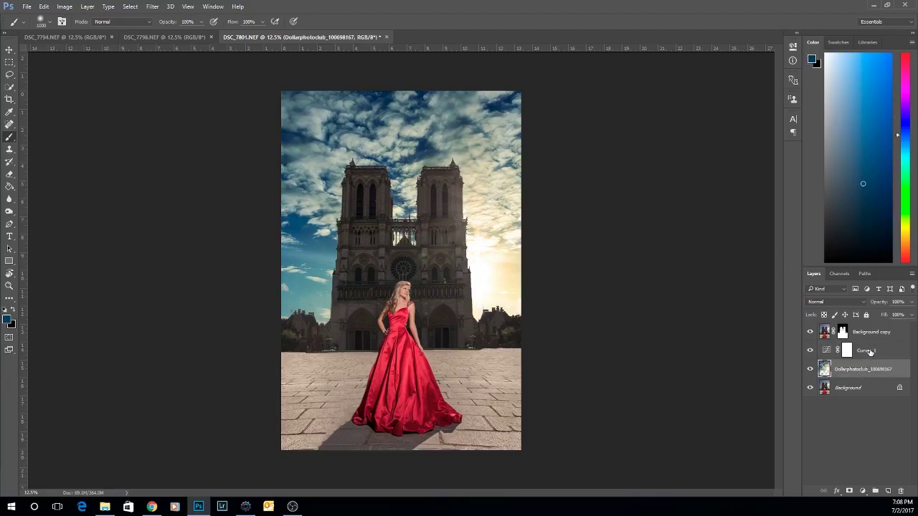
right_click(870, 352)
click(812, 349)
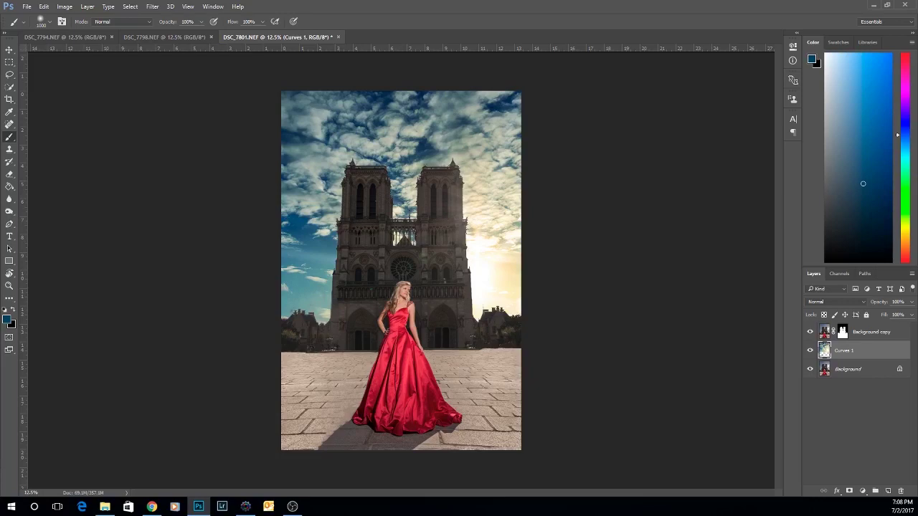
Add a DigiDark layer, paint its mask white across the lower sky, and move it beneath the Background copy layer
click(442, 193)
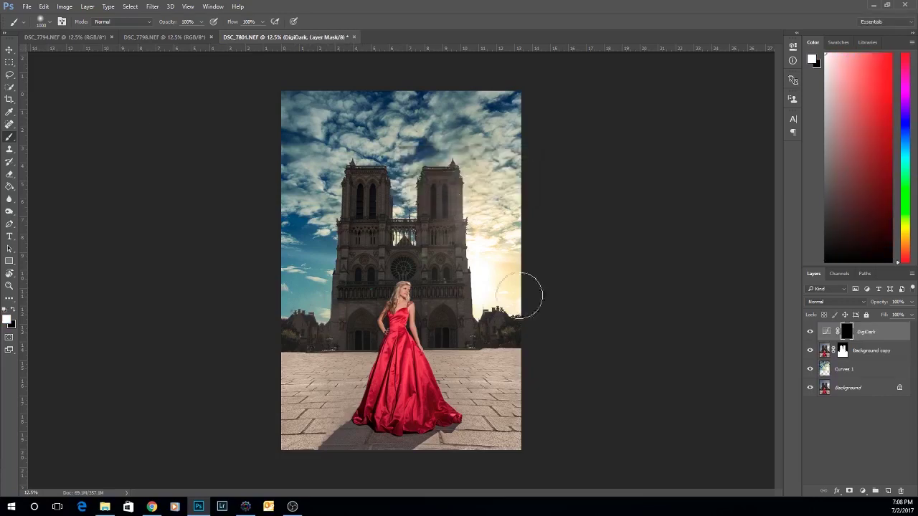
mouse_move(499, 307)
mouse_down()
mouse_move(542, 295)
mouse_move(477, 274)
mouse_move(341, 283)
mouse_move(341, 297)
mouse_move(408, 318)
mouse_move(349, 272)
mouse_up()
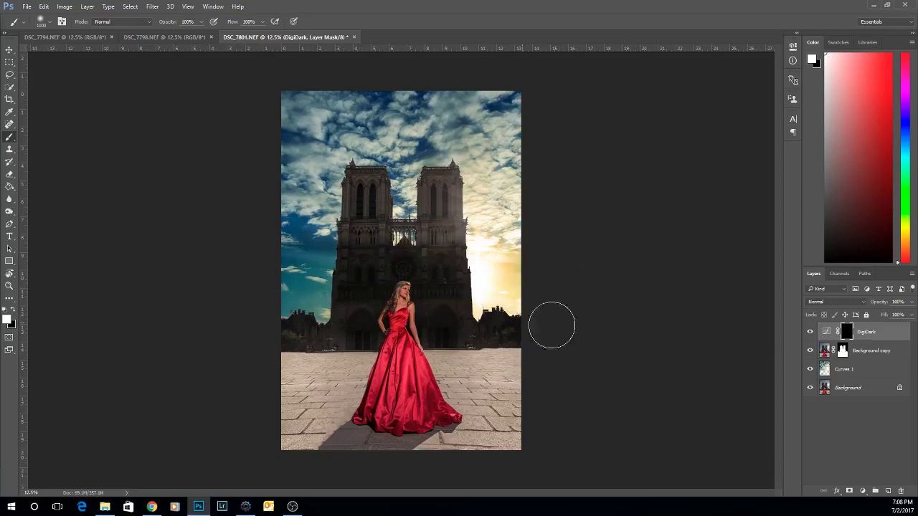
drag(868, 337, 864, 359)
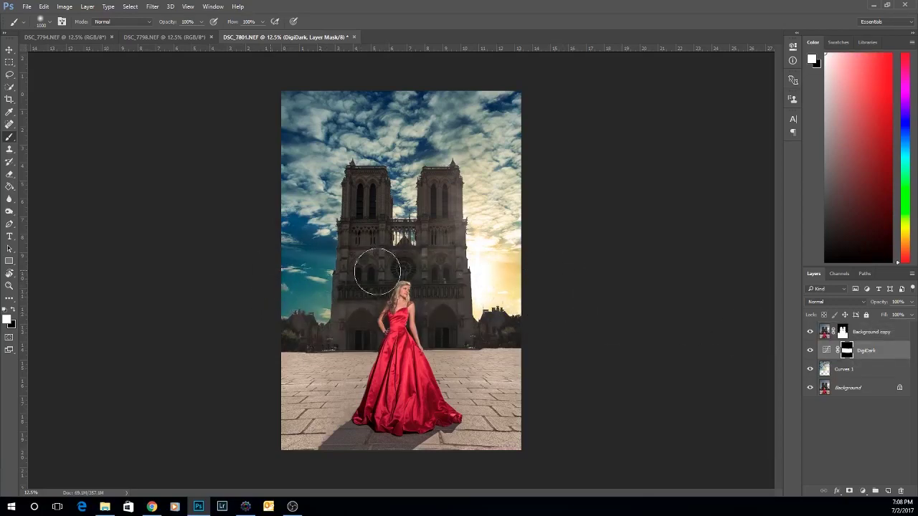
Lower the DigiDark layer's opacity to about 60% and flatten the image
click(911, 302)
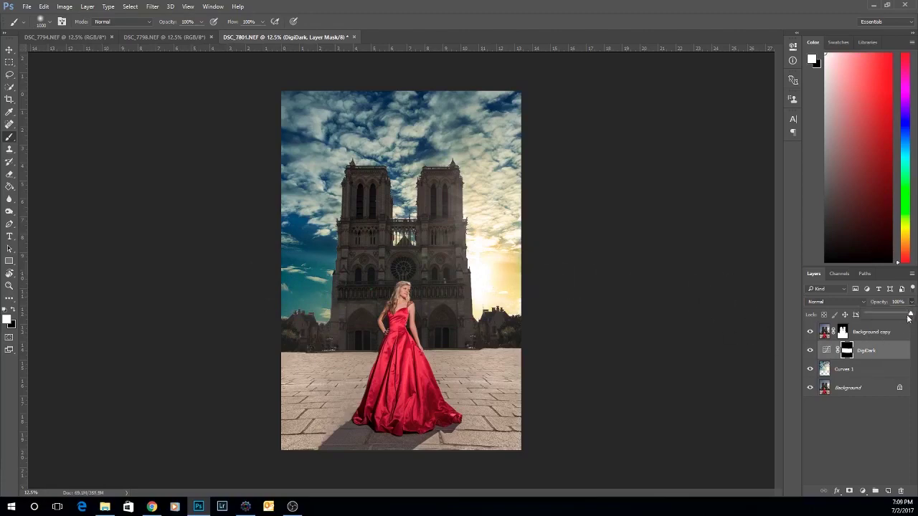
drag(909, 315, 893, 316)
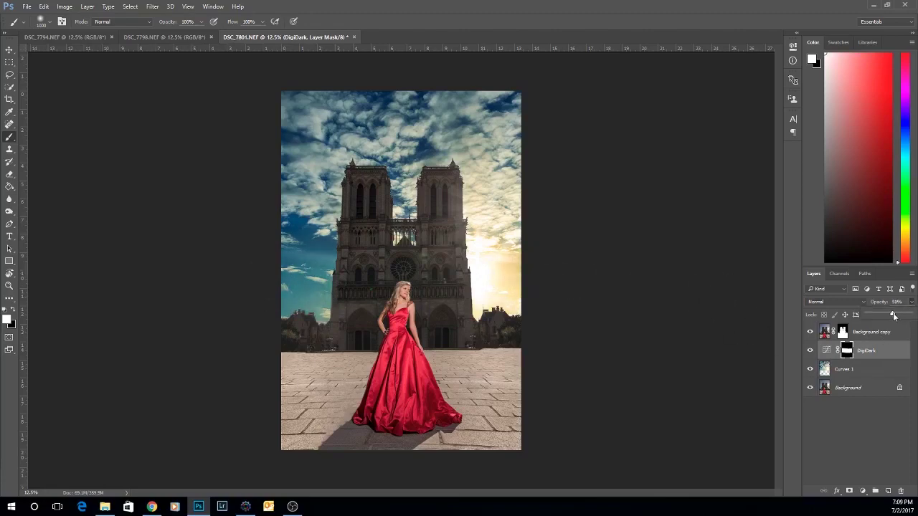
right_click(856, 390)
click(834, 357)
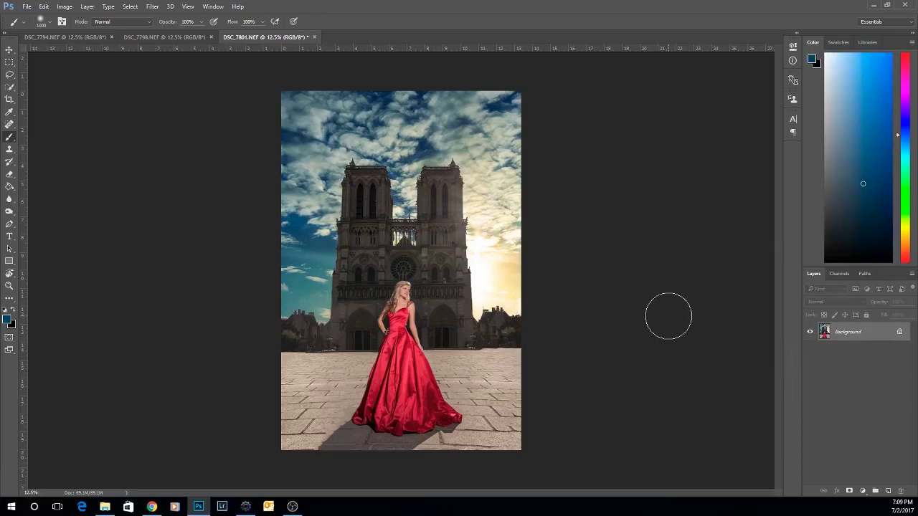
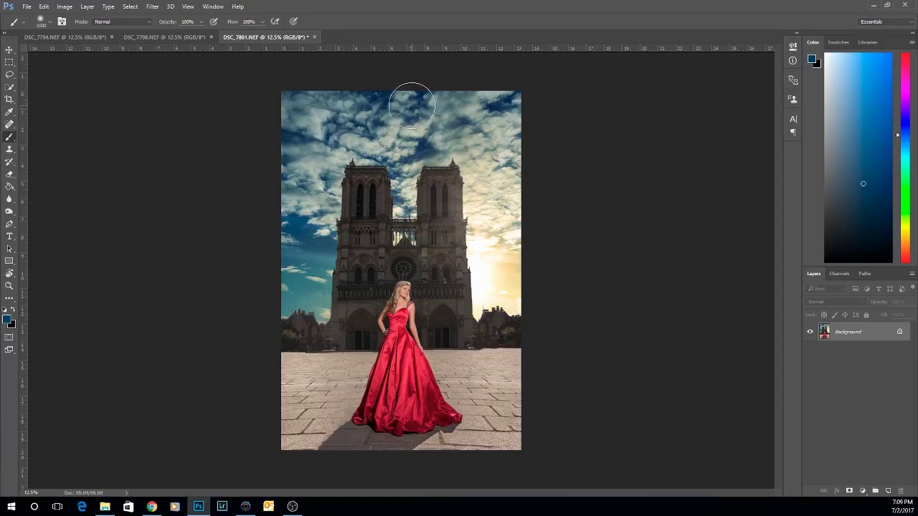
Save the flattened image as a JPEG named DSC_7801 in the photoshop folder
click(27, 7)
click(43, 110)
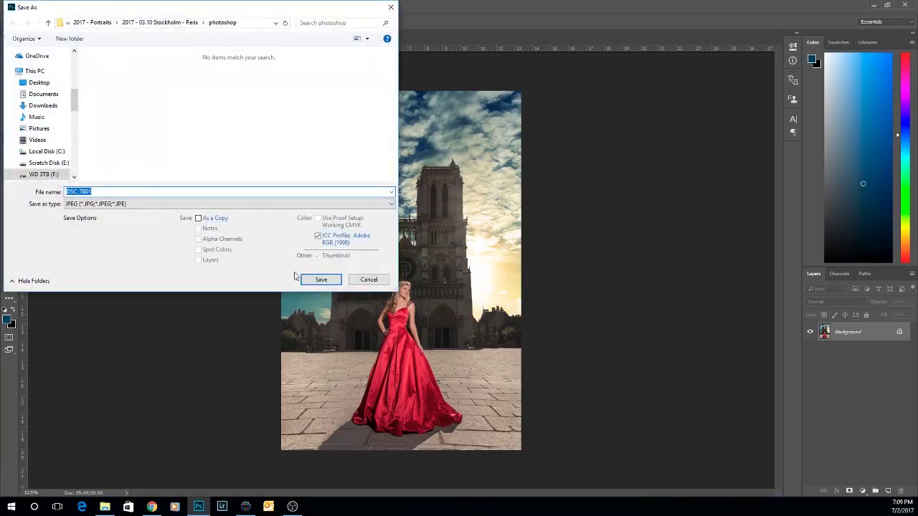
click(316, 280)
click(512, 140)
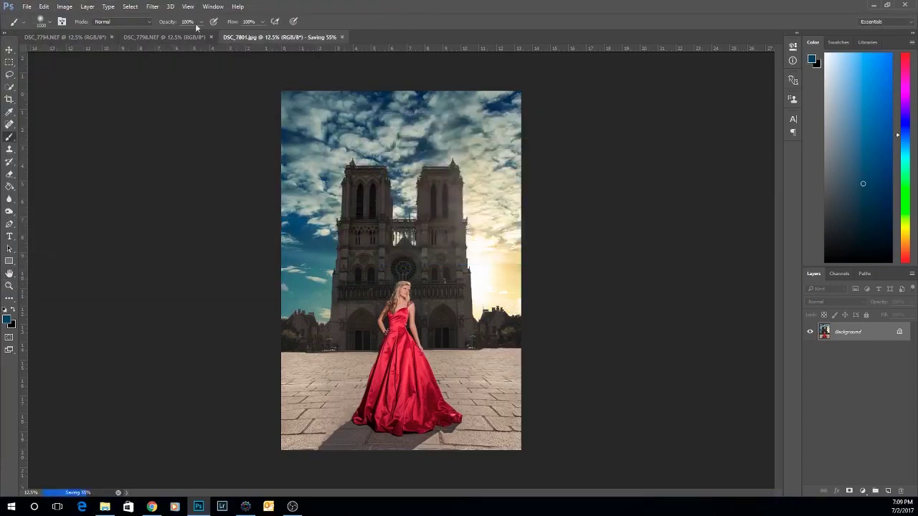
Open the Knoll Light Factory filter and place a GlowBall flare with scale 0.55 over the sun beside the cathedral
click(153, 7)
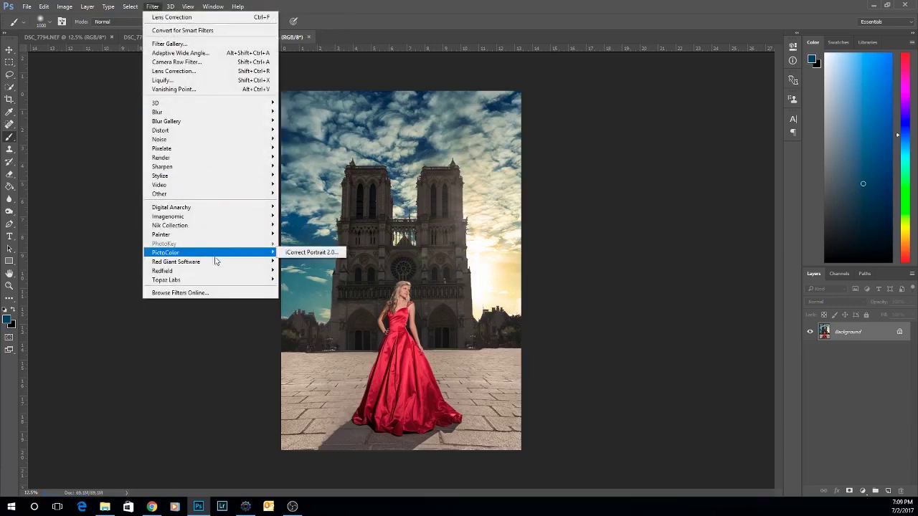
mouse_move(216, 262)
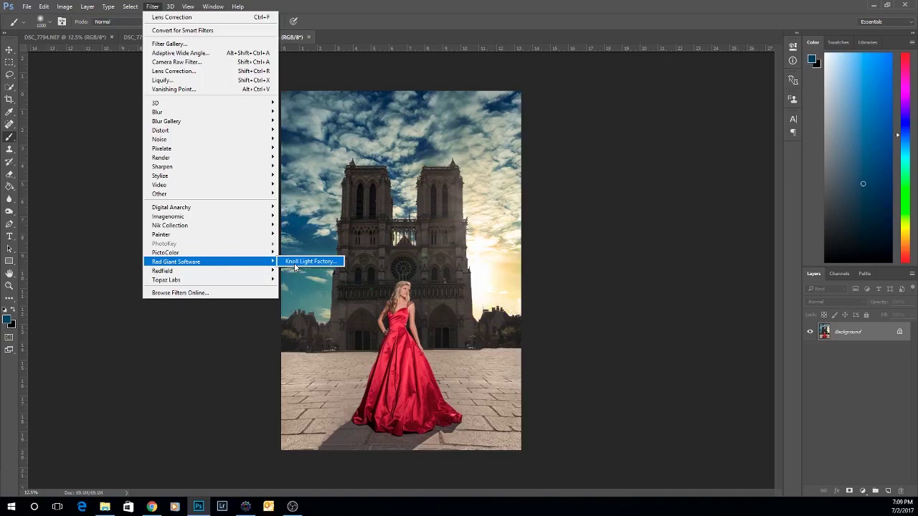
click(295, 268)
drag(388, 173, 529, 183)
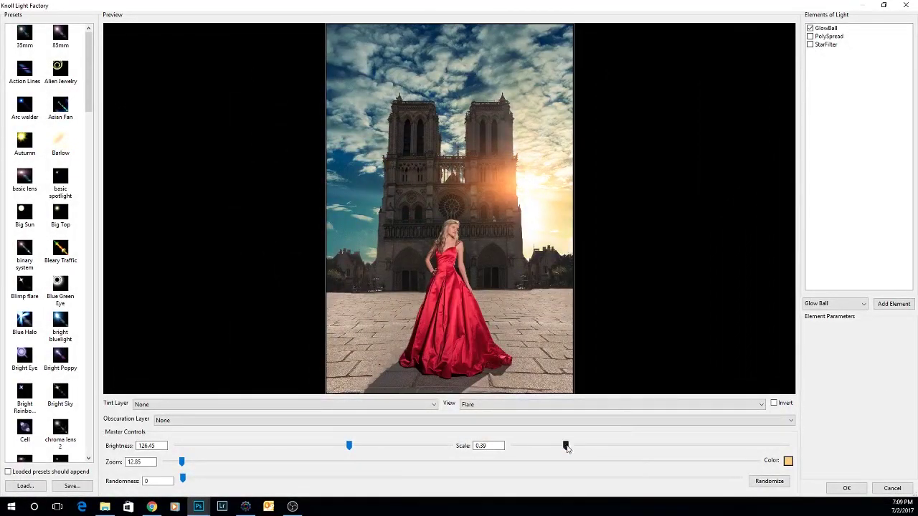
drag(566, 446, 588, 446)
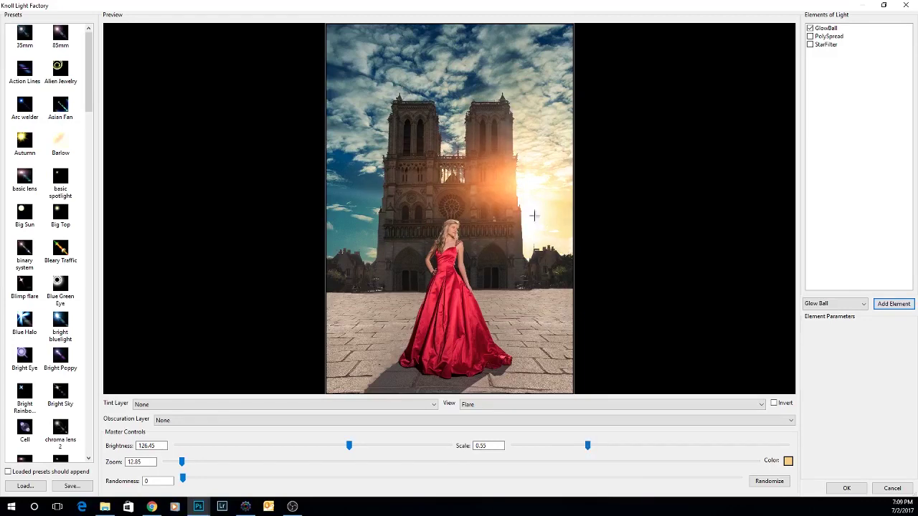
click(530, 187)
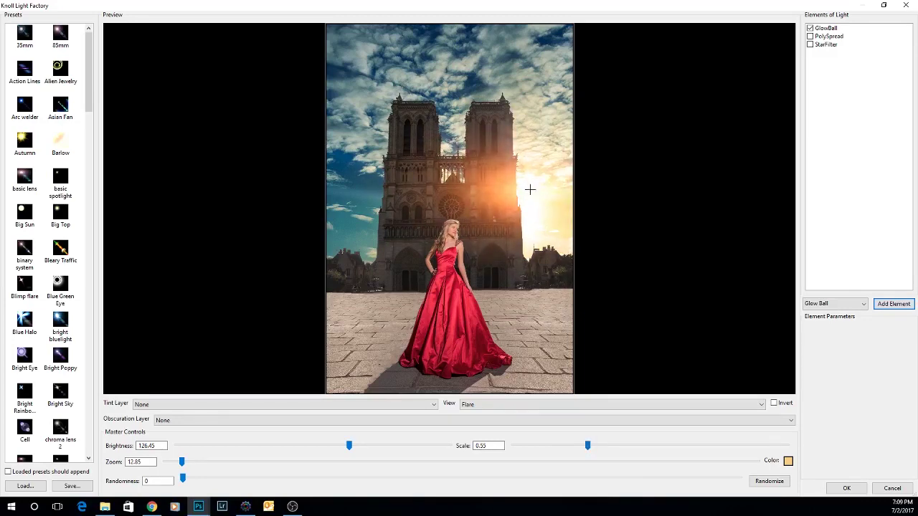
drag(530, 189, 531, 194)
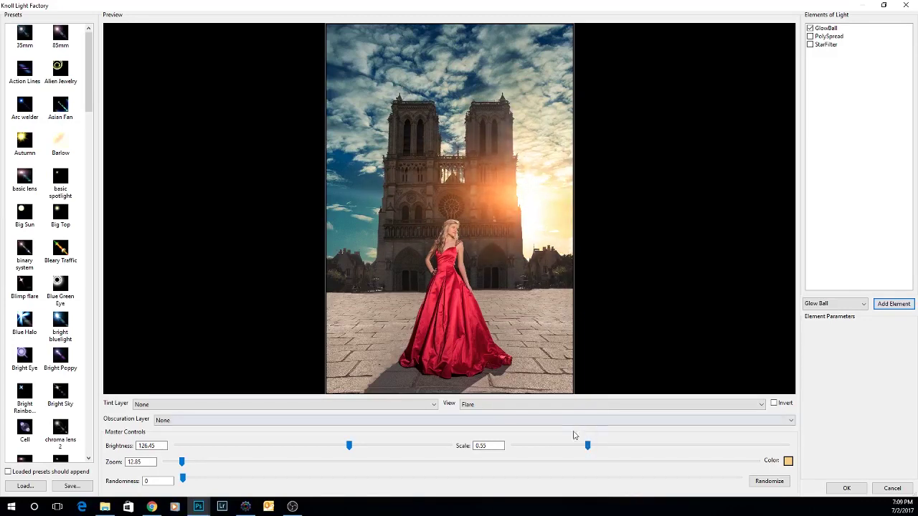
Change the flare colour to a paler orange and apply the Knoll Light Factory filter
click(788, 461)
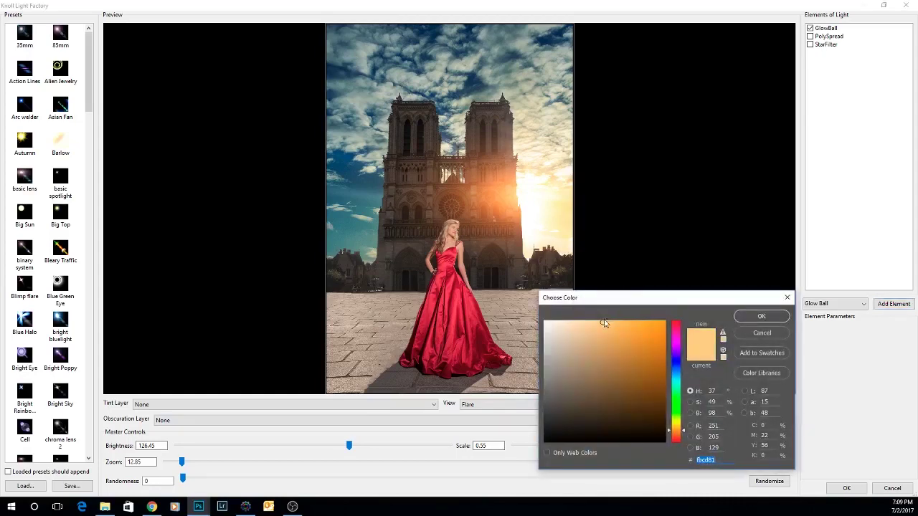
drag(606, 321, 591, 324)
click(741, 319)
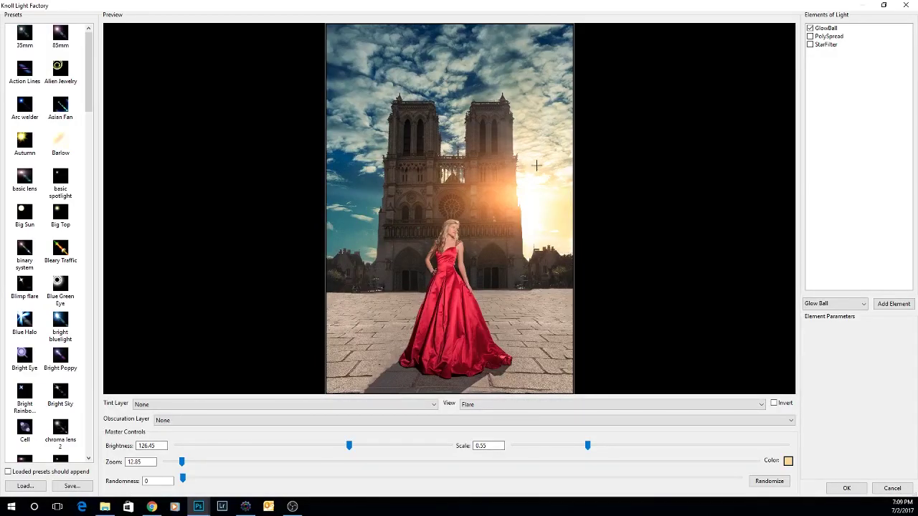
click(857, 488)
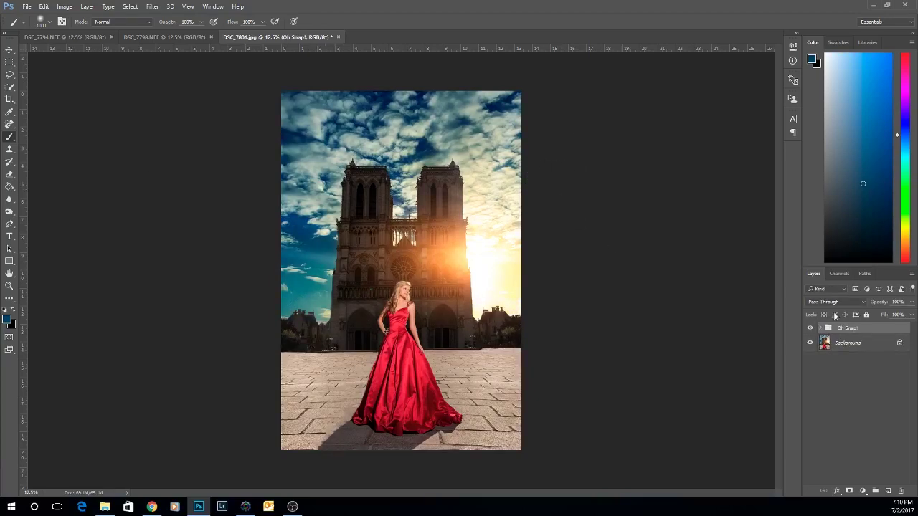
Examine the adjustment layers inside the Oh Snap! group and compare the image with the group hidden and shown
click(821, 329)
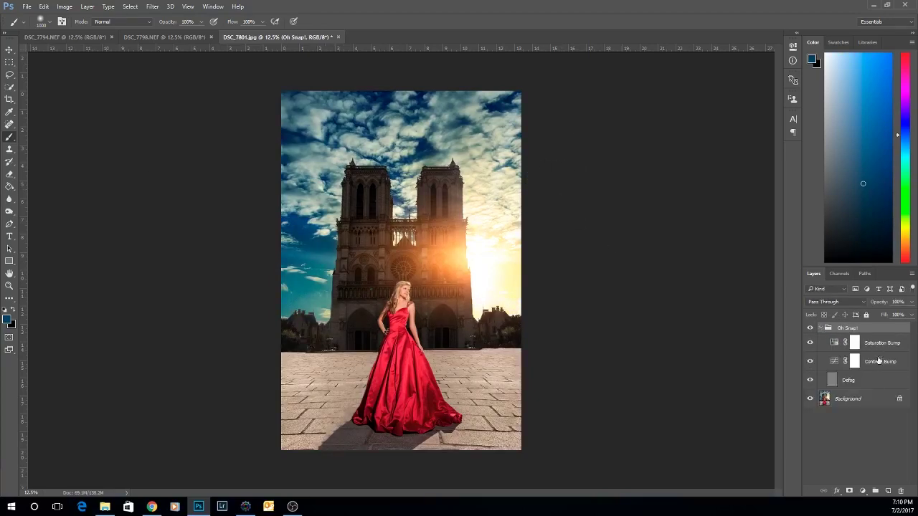
click(822, 329)
click(810, 329)
click(810, 329)
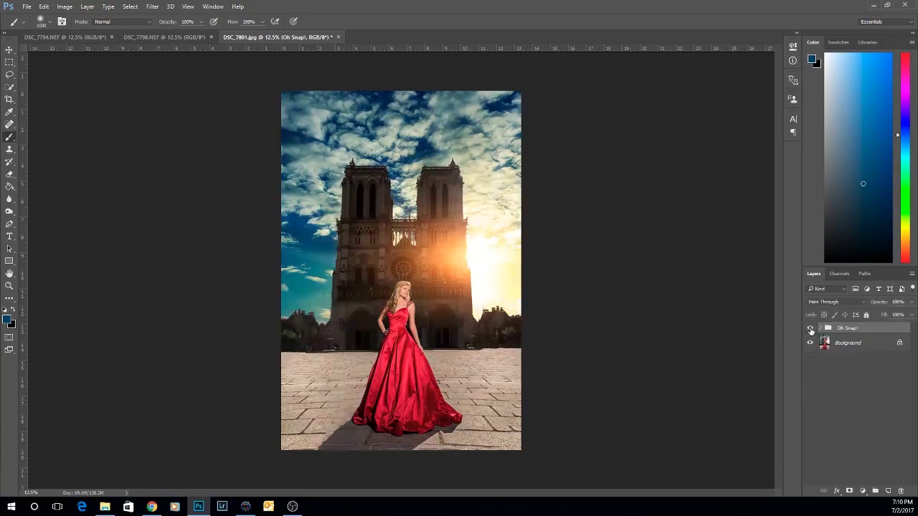
click(810, 329)
click(811, 328)
click(810, 329)
click(811, 328)
Flatten the image so the Oh Snap! group merges into the Background layer
click(853, 344)
right_click(854, 343)
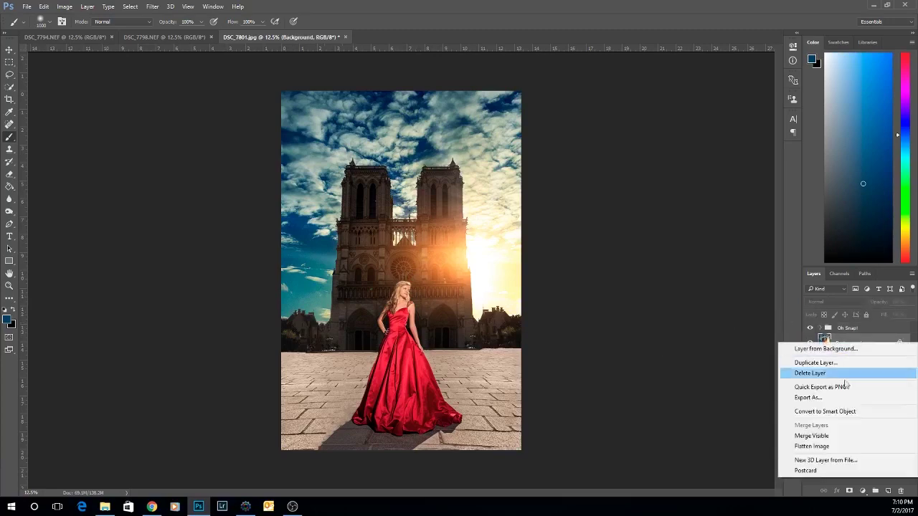
click(840, 446)
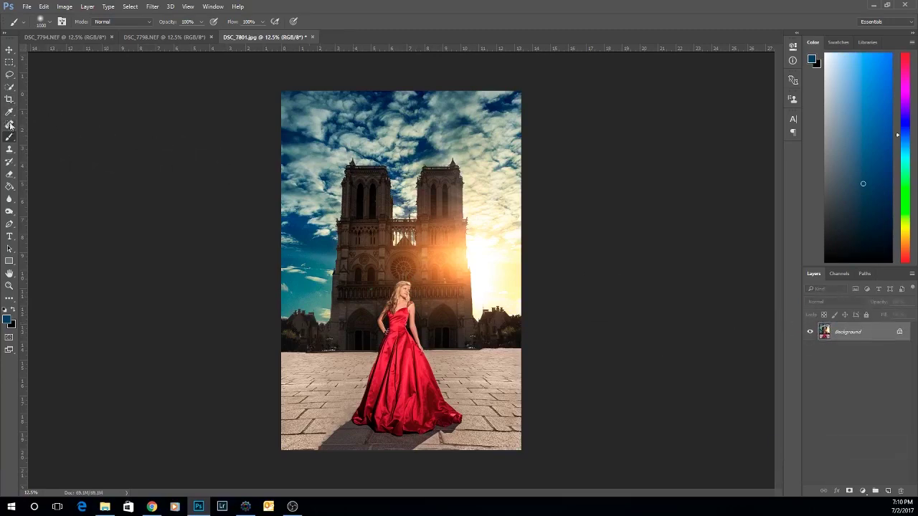
Select the woman and her red dress with the Quick Selection tool, refining the selection edge around her arm and waist
click(8, 87)
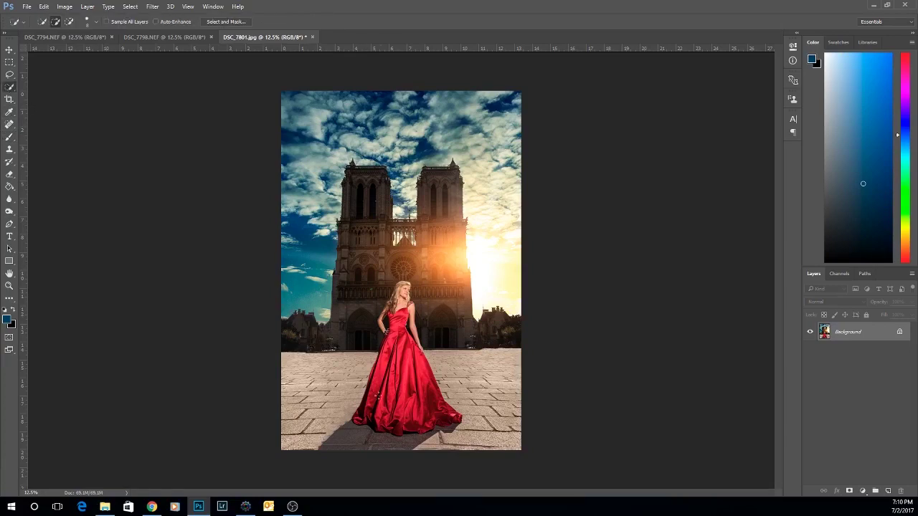
mouse_move(377, 396)
mouse_down()
mouse_move(393, 295)
mouse_move(396, 319)
mouse_move(434, 379)
mouse_move(412, 427)
mouse_move(372, 398)
mouse_up()
key(alt)
key(ctrl+plus)
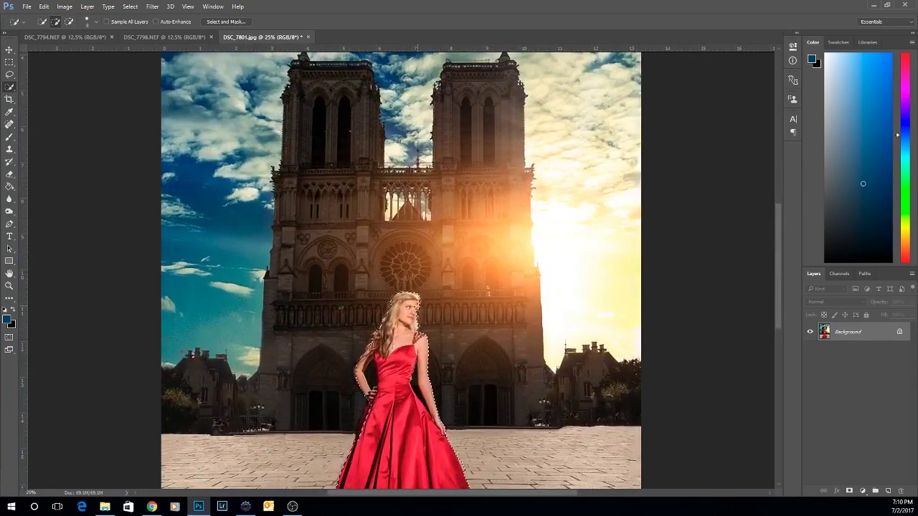
key(alt)
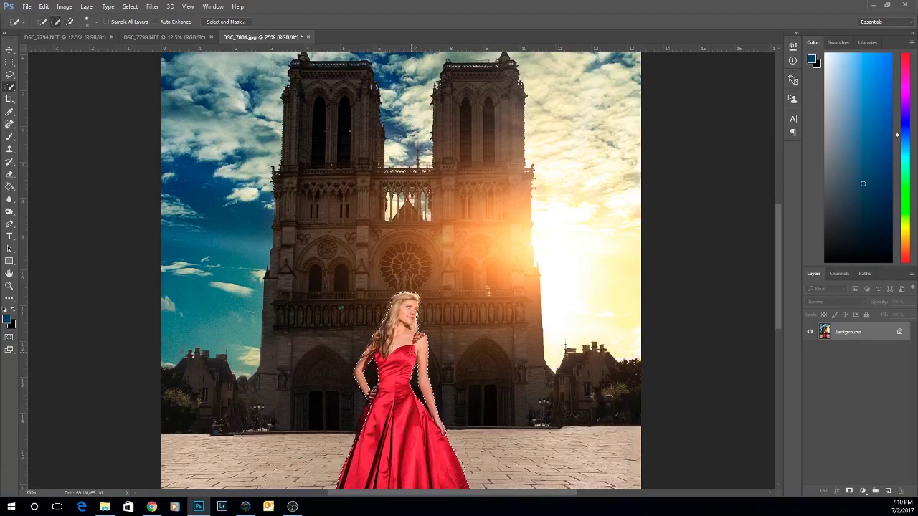
mouse_move(368, 404)
mouse_down()
mouse_move(360, 425)
mouse_move(352, 391)
mouse_up()
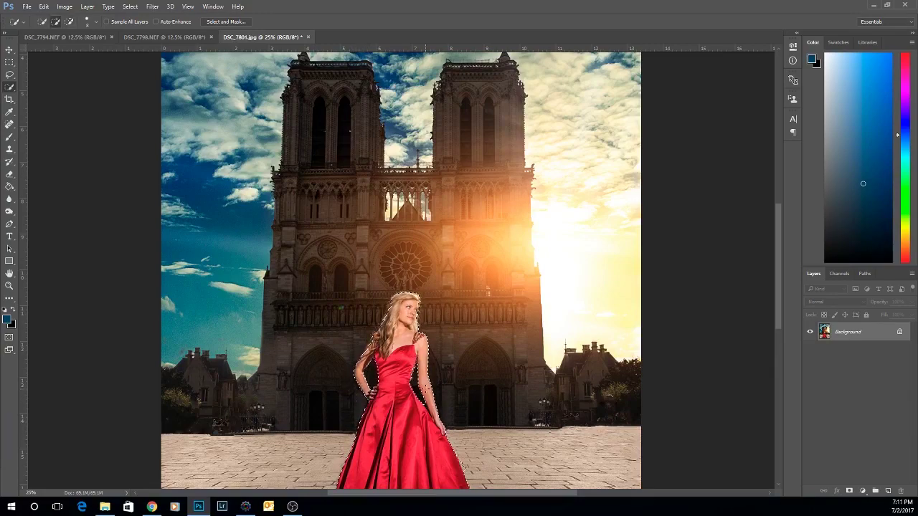
Add a DigiDark darkening layer with the woman masked out and set its opacity to 34%
key(ctrl+minus)
key(ctrl+minus)
key(ctrl+minus)
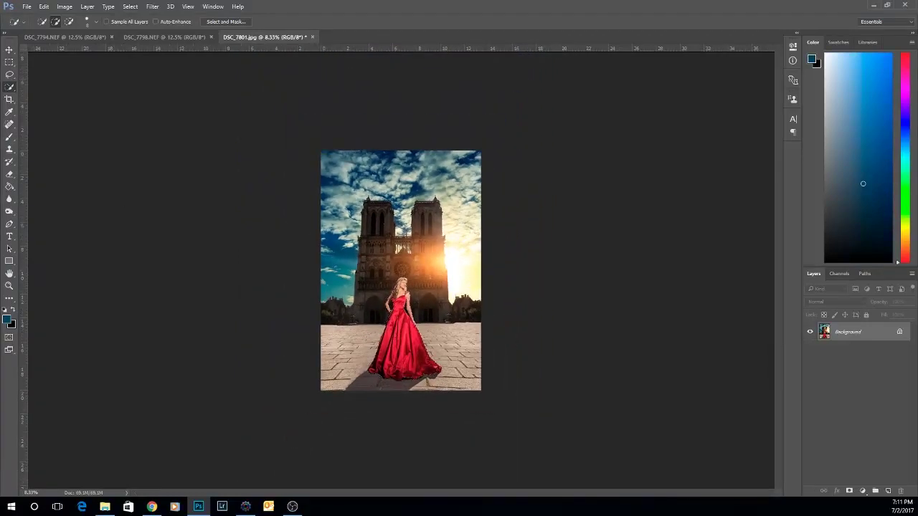
key(F2)
click(442, 192)
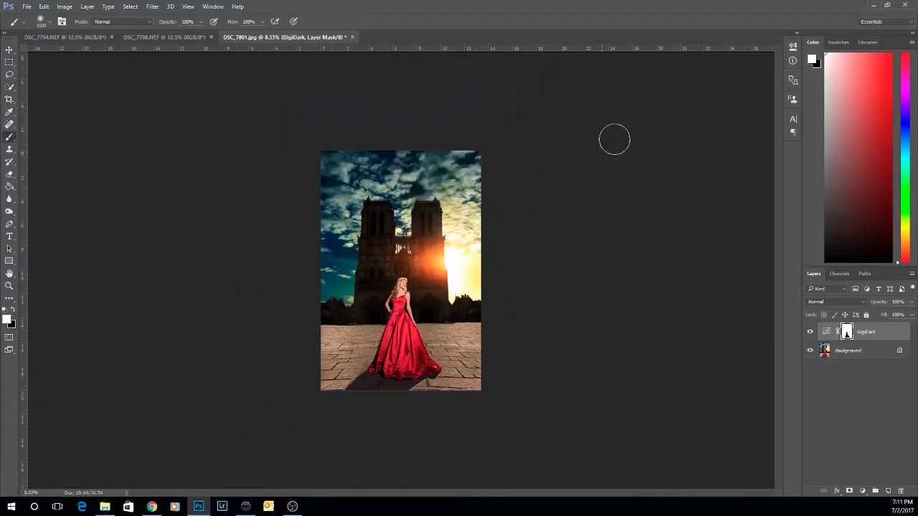
click(911, 302)
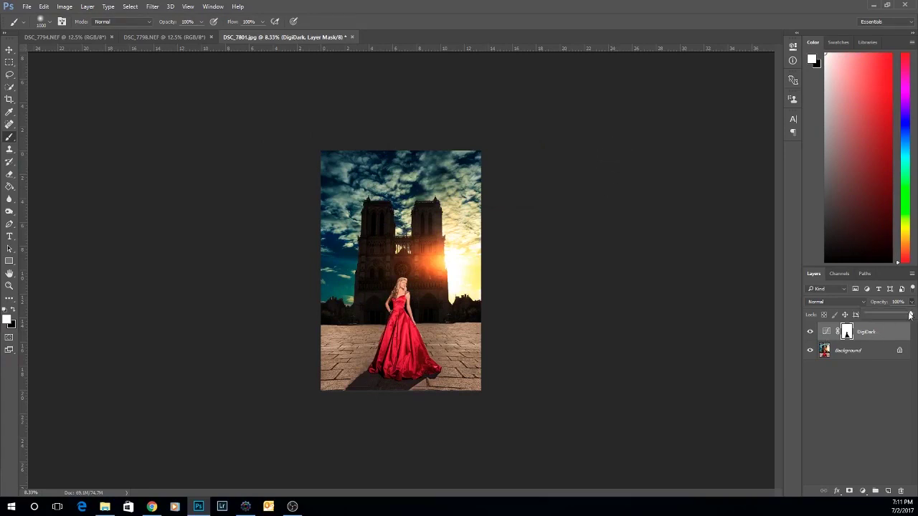
drag(913, 315, 886, 316)
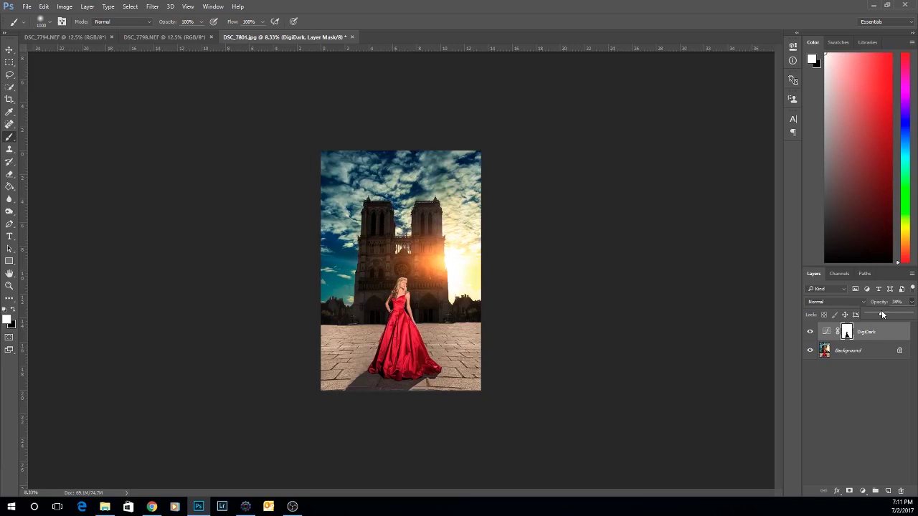
Flatten the image so the DigiDark layer merges into the Background
click(840, 351)
right_click(850, 349)
click(825, 457)
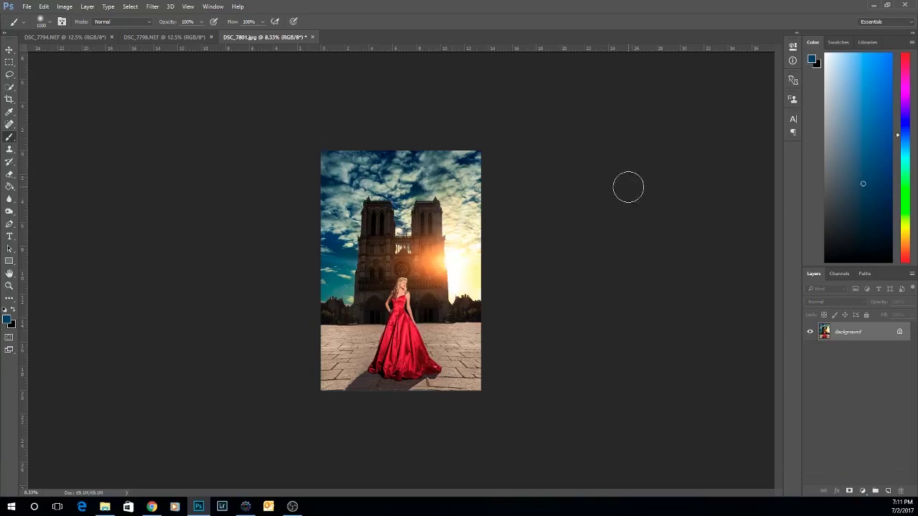
Apply the Tonal Contrast filter from Color Efex Pro 4 to the whole image
key(ctrl+plus)
key(ctrl+plus)
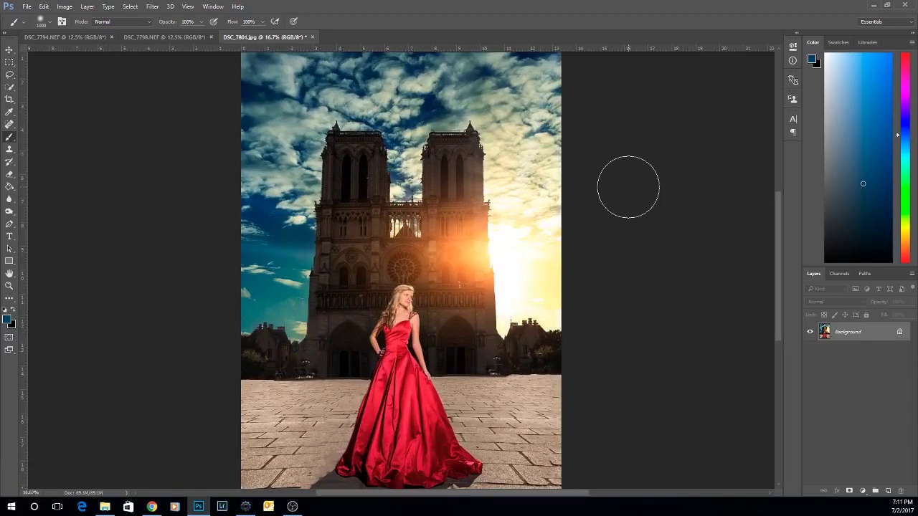
key(ctrl+minus)
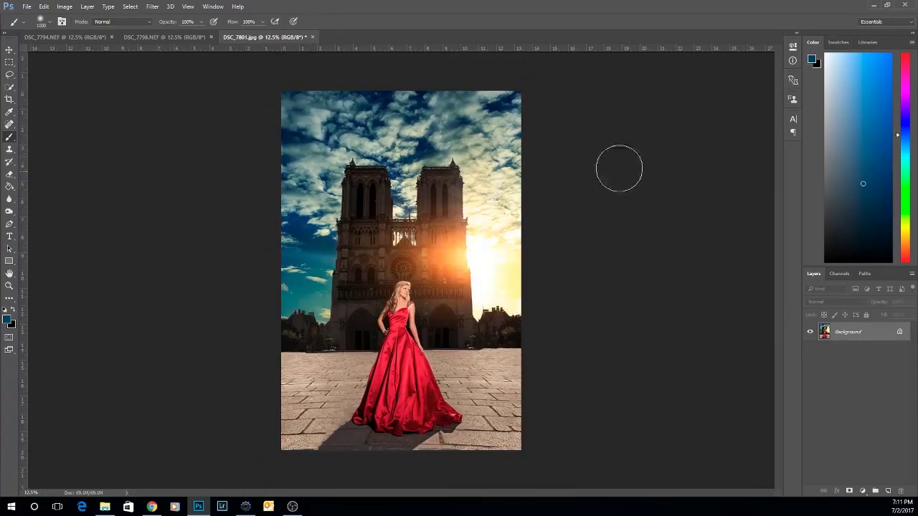
click(154, 7)
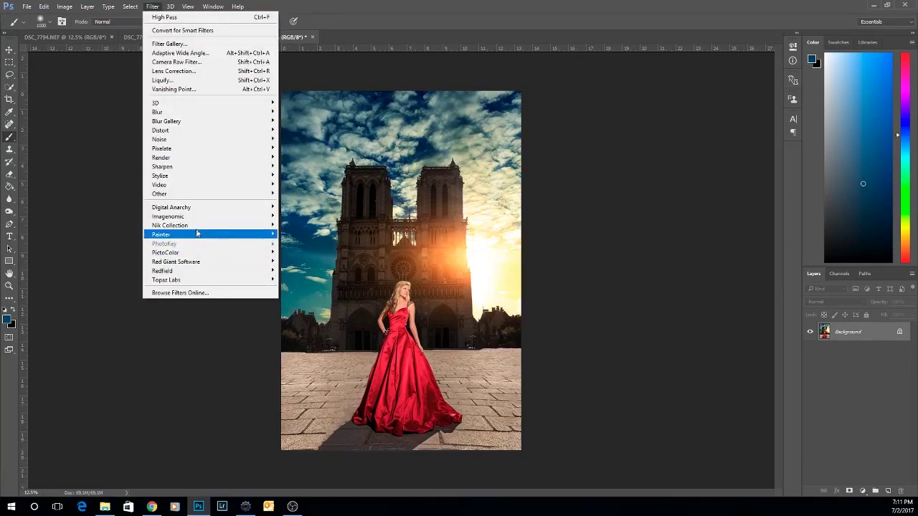
mouse_move(197, 222)
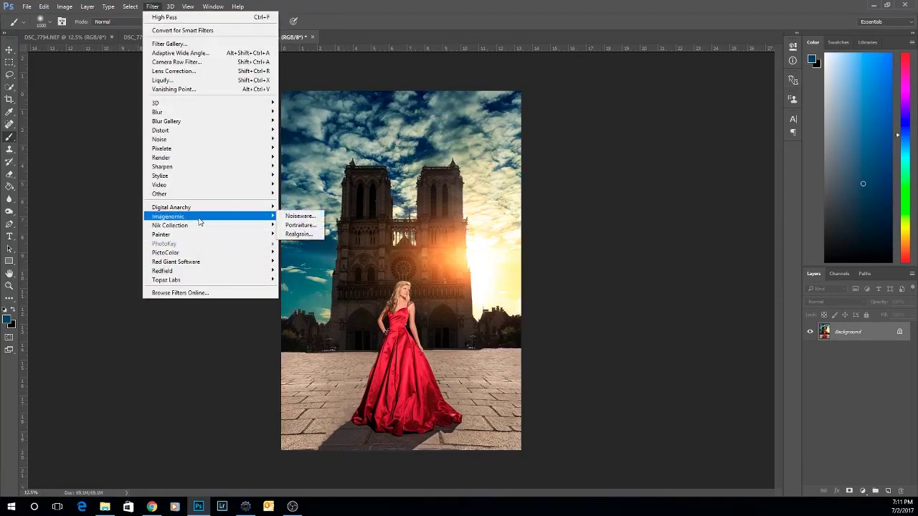
click(305, 234)
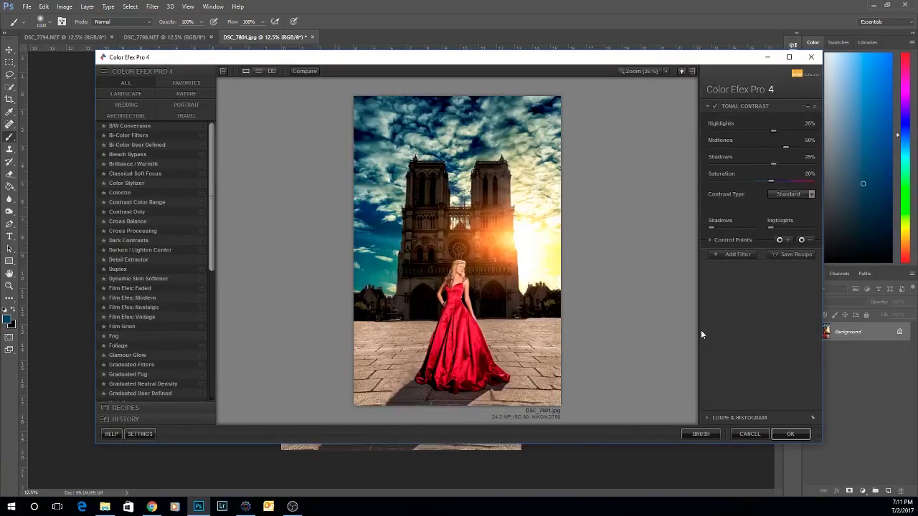
click(790, 434)
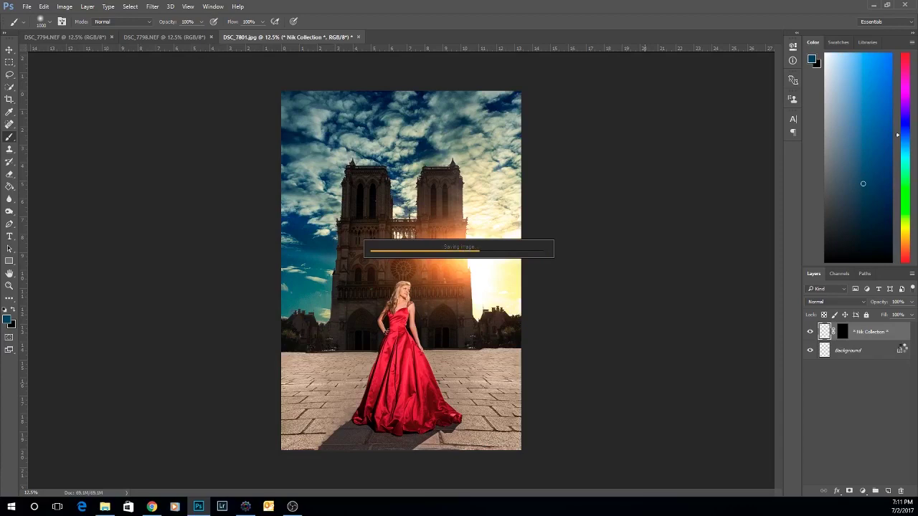
Set the Tonal Contrast layer's opacity to 49% and flatten the image
click(911, 302)
drag(912, 316, 889, 314)
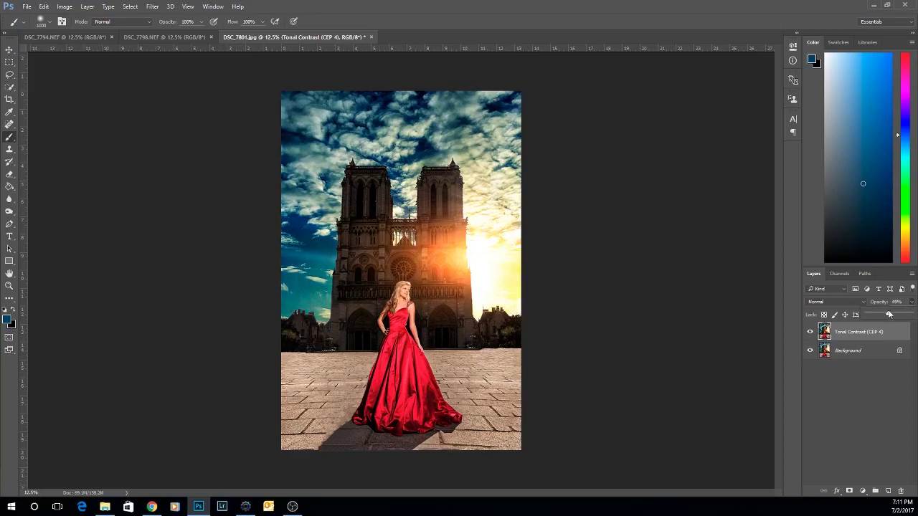
right_click(864, 351)
click(841, 444)
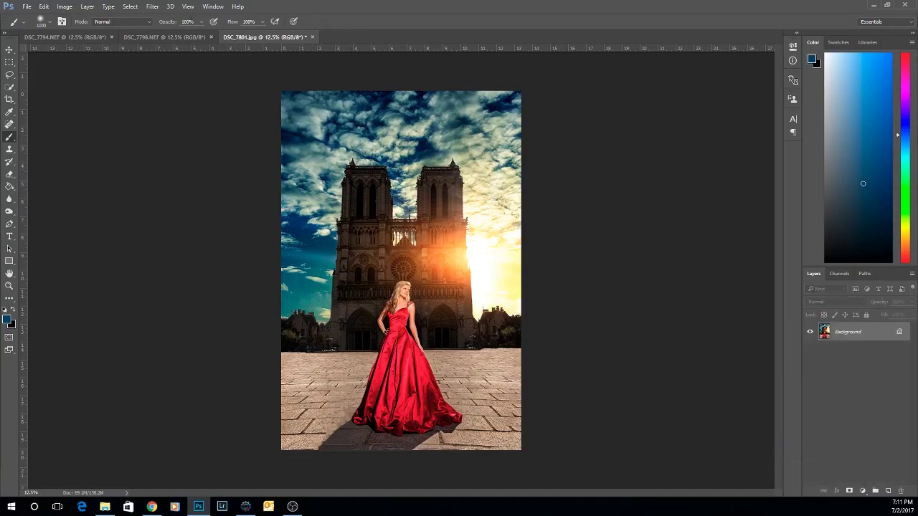
Duplicate the Background layer and open the copy in the Topaz ReStyle filter
click(154, 6)
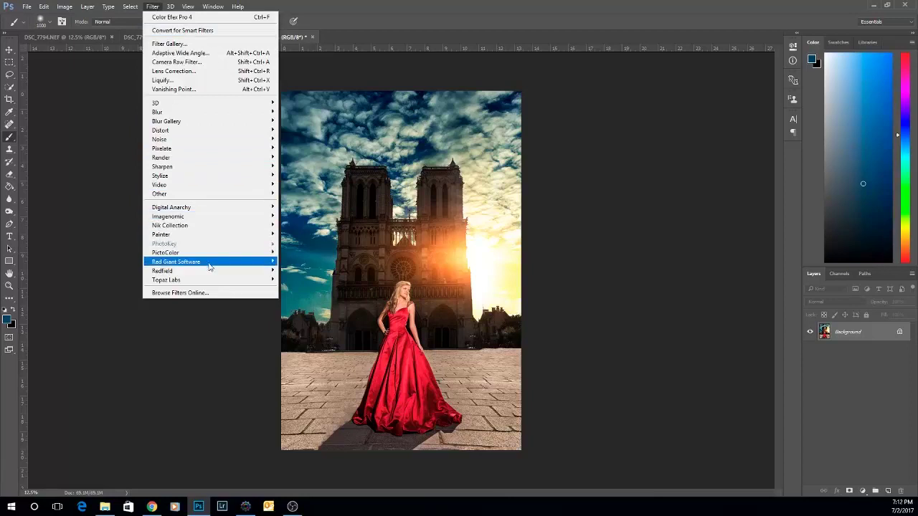
click(351, 6)
key(ctrl+j)
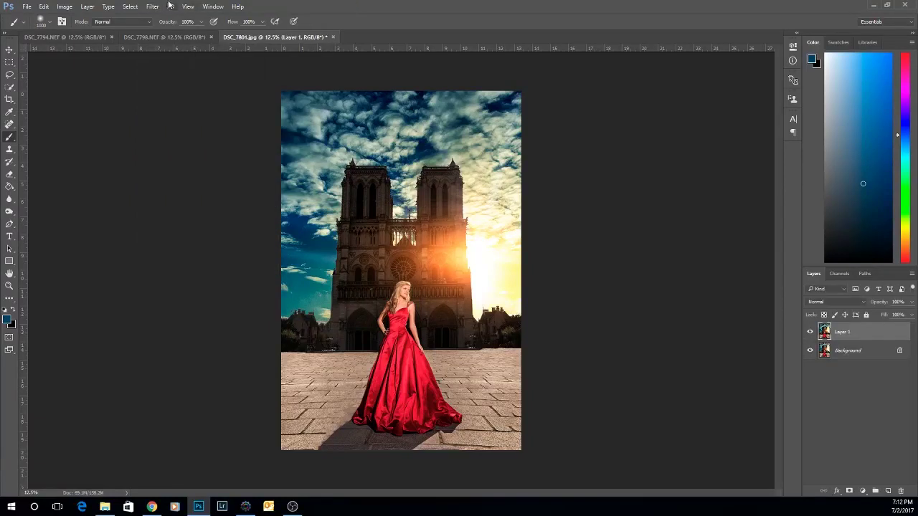
click(153, 7)
mouse_move(236, 281)
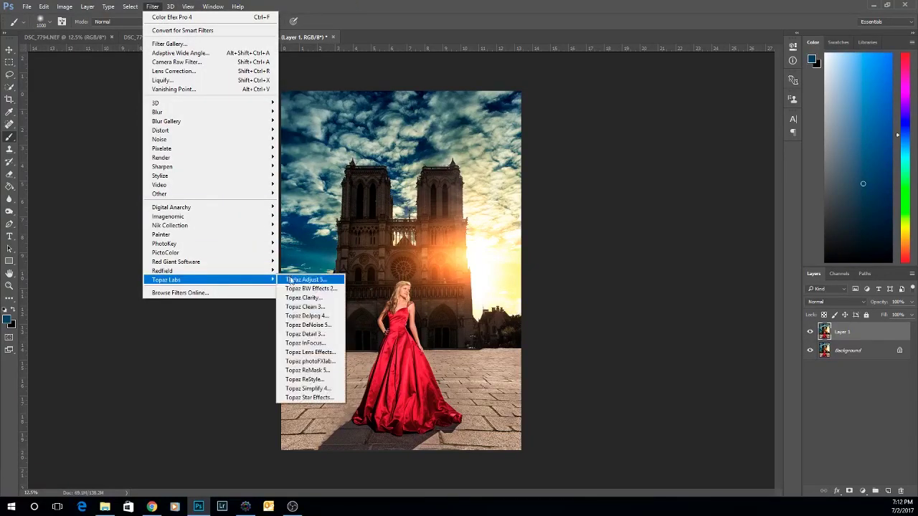
click(326, 381)
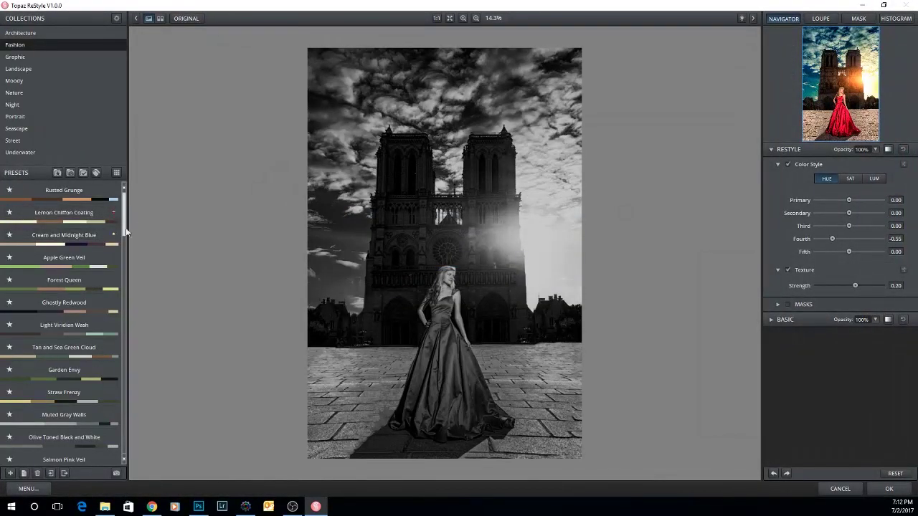
Try the Mahogany Mystery, Vanilla Bean and Bittersweet Shimmer presets from the Fashion collection on the image
mouse_move(81, 243)
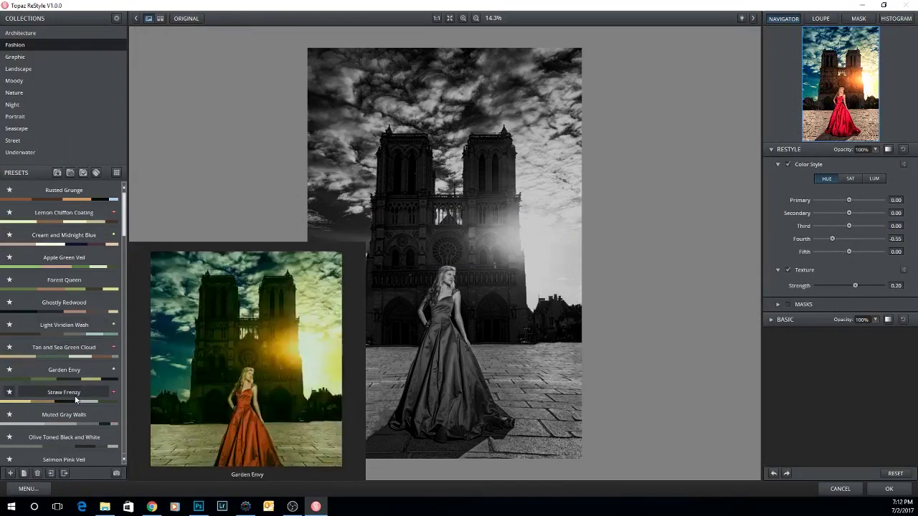
scroll(79, 373, down, 3)
scroll(79, 362, down, 4)
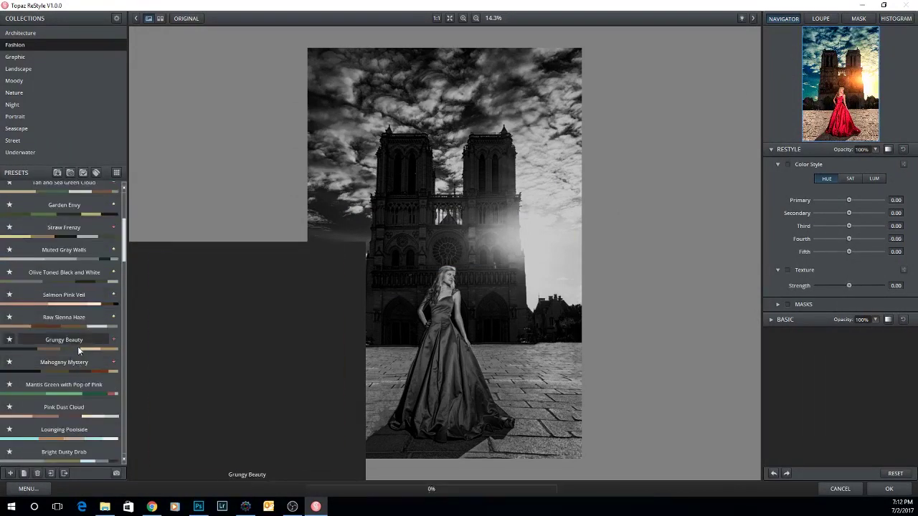
scroll(75, 363, down, 3)
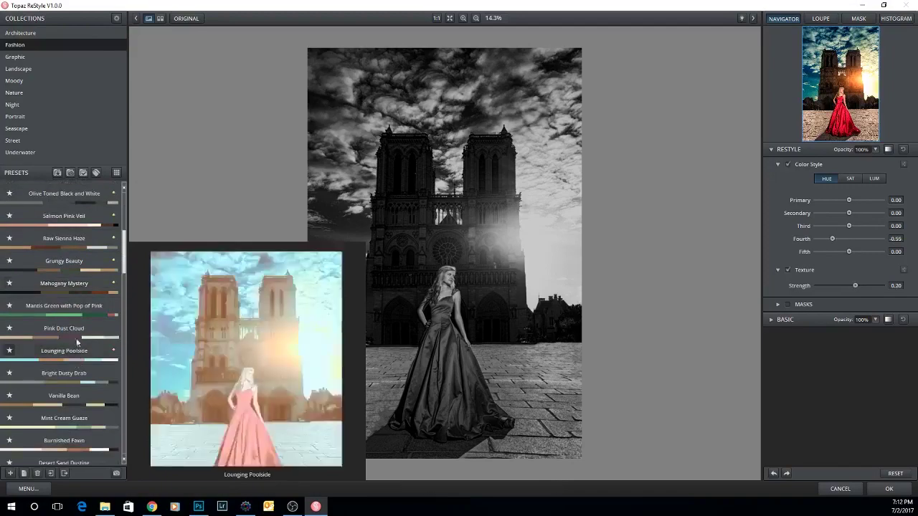
click(67, 286)
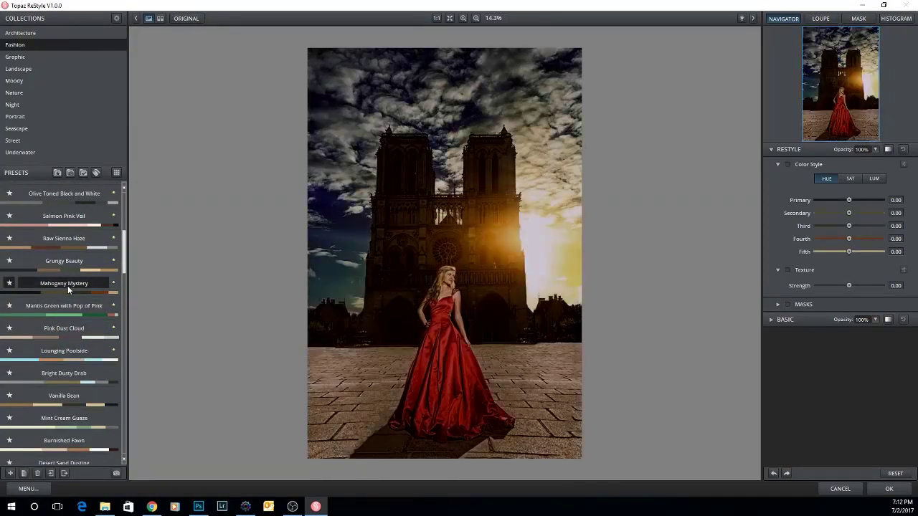
mouse_move(67, 309)
scroll(66, 330, down, 2)
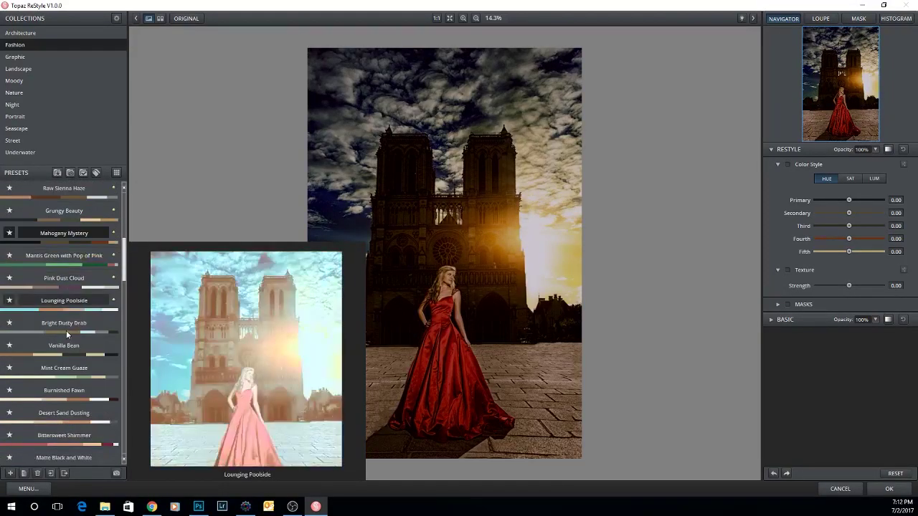
click(63, 347)
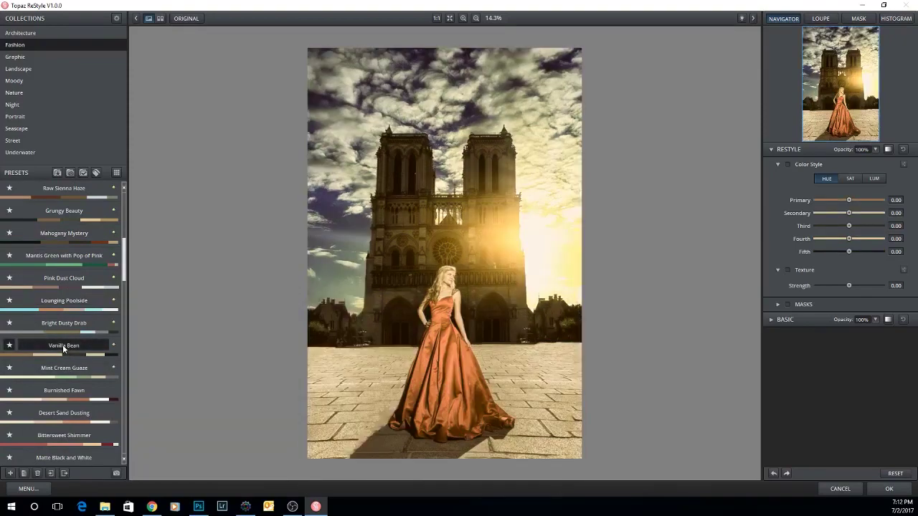
scroll(65, 337, down, 3)
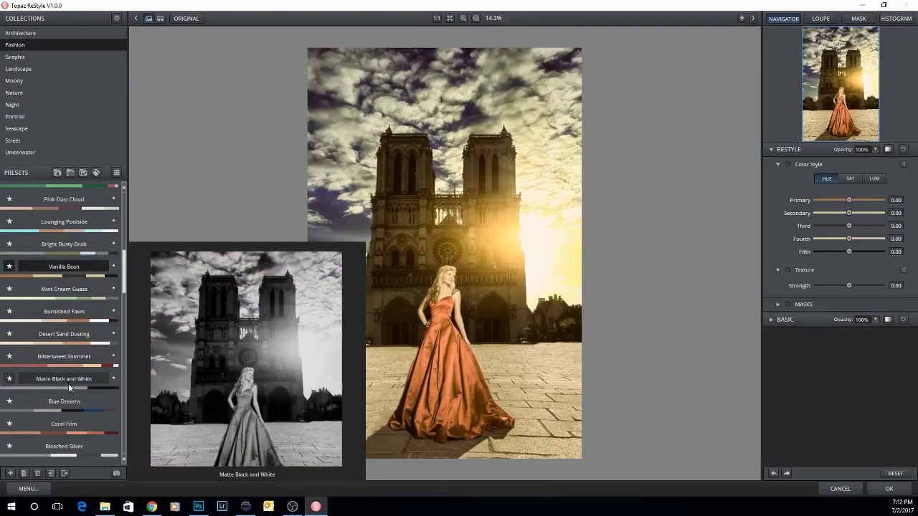
click(68, 362)
scroll(68, 360, down, 2)
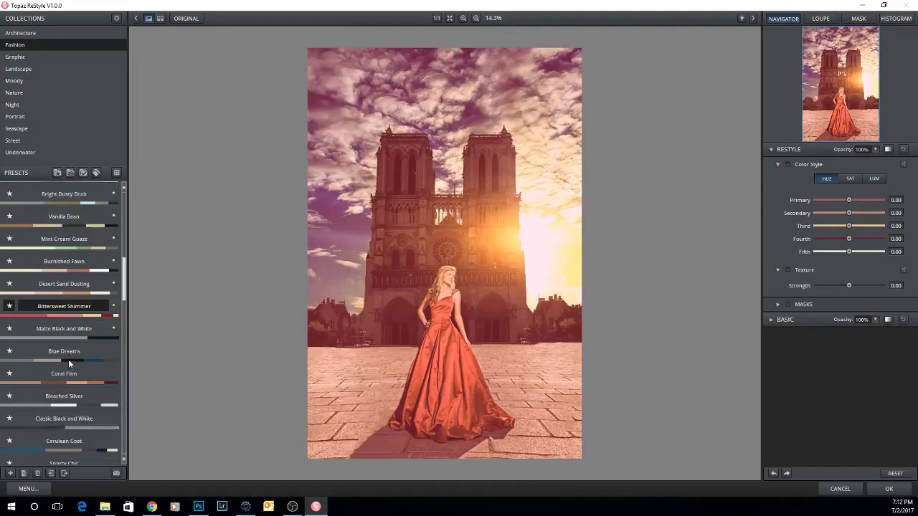
Apply the Blue Dreams ReStyle preset to the duplicate layer and set that layer's opacity to 70%
click(69, 355)
scroll(68, 355, down, 2)
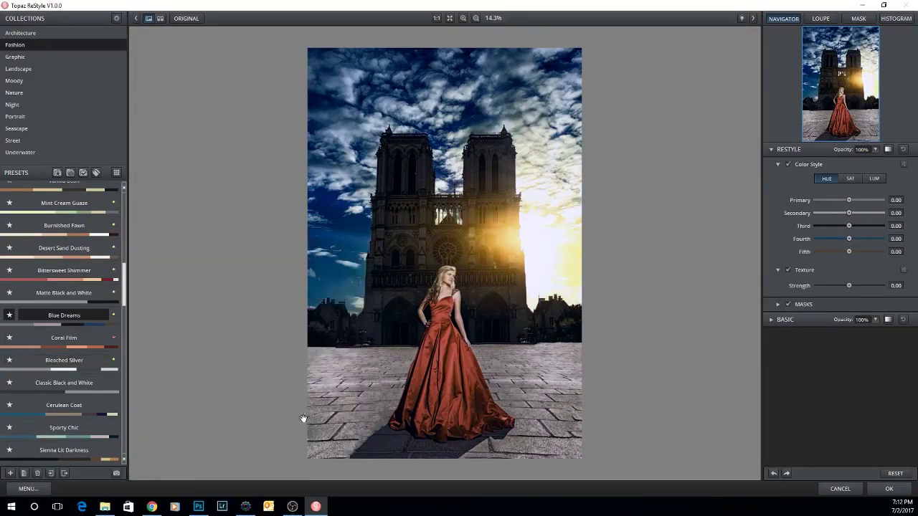
click(889, 489)
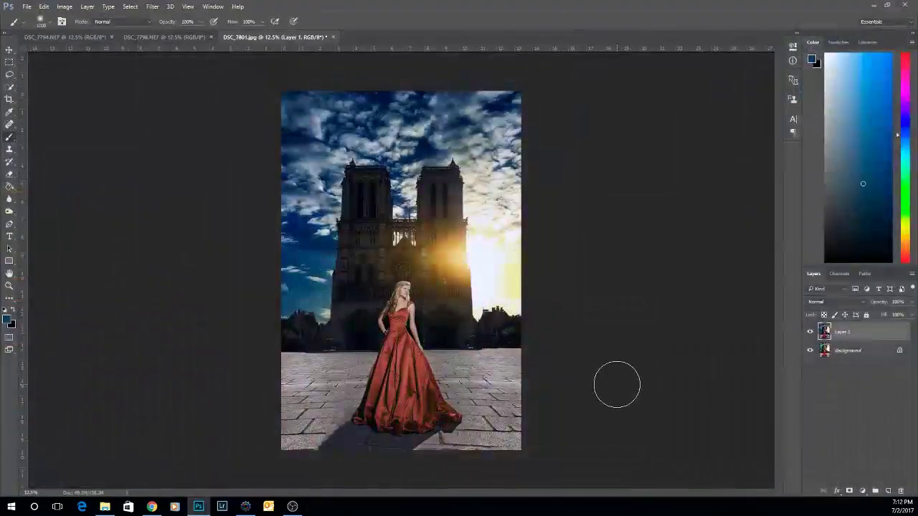
click(912, 302)
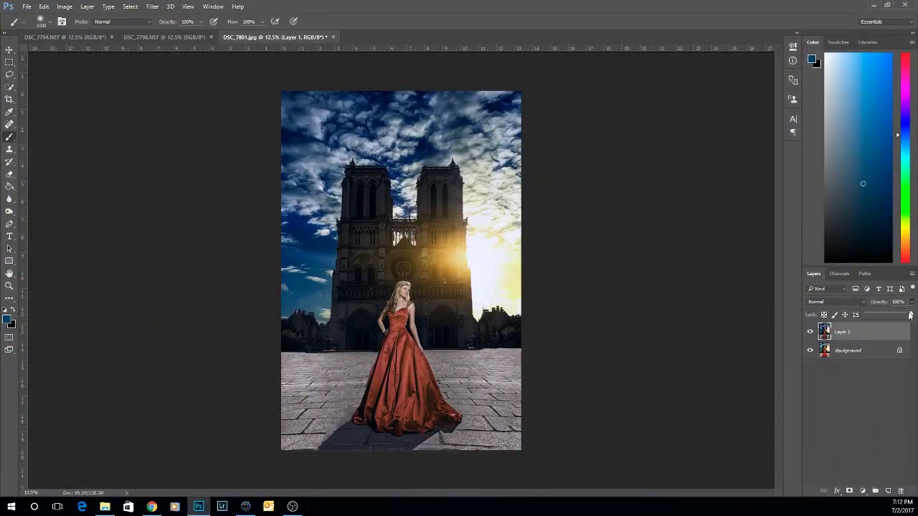
drag(907, 316, 901, 316)
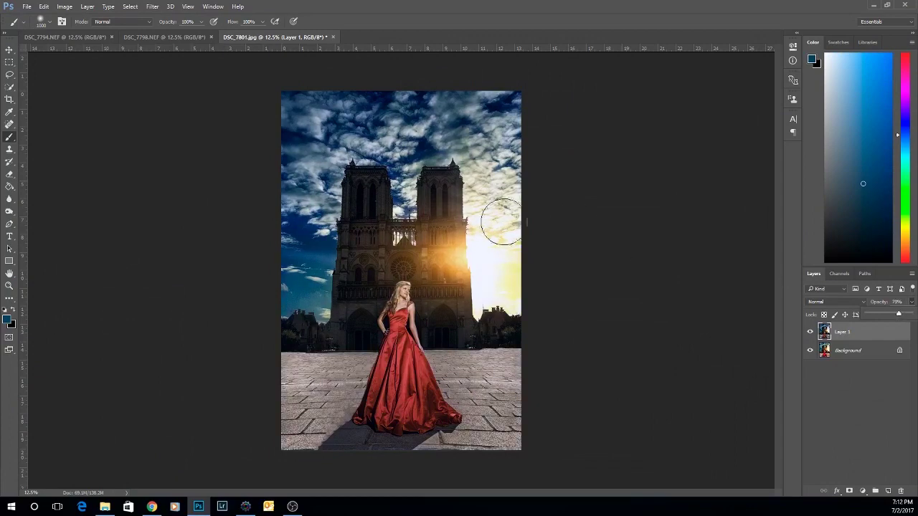
Add a layer mask to Layer 1 and paint black over the woman and her red dress to remove the ReStyle grade there
click(850, 492)
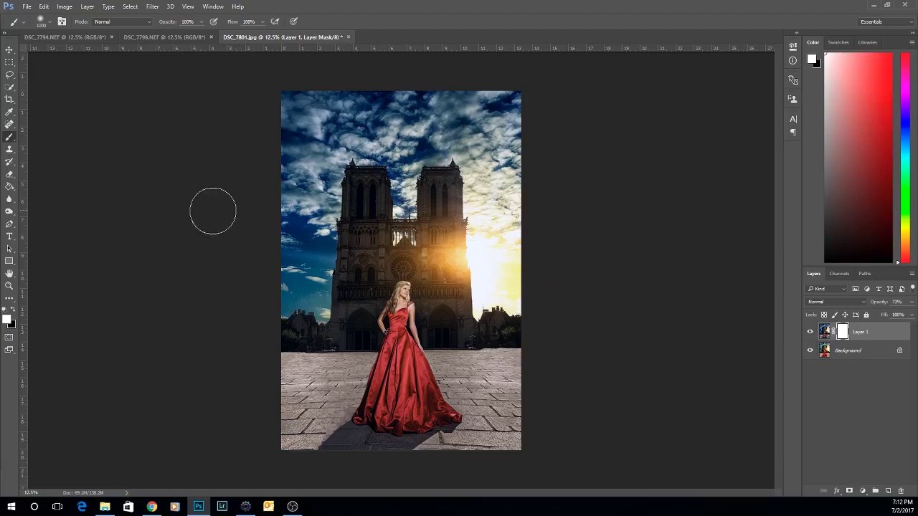
key(bracketleft)
key(bracketleft)
key(x)
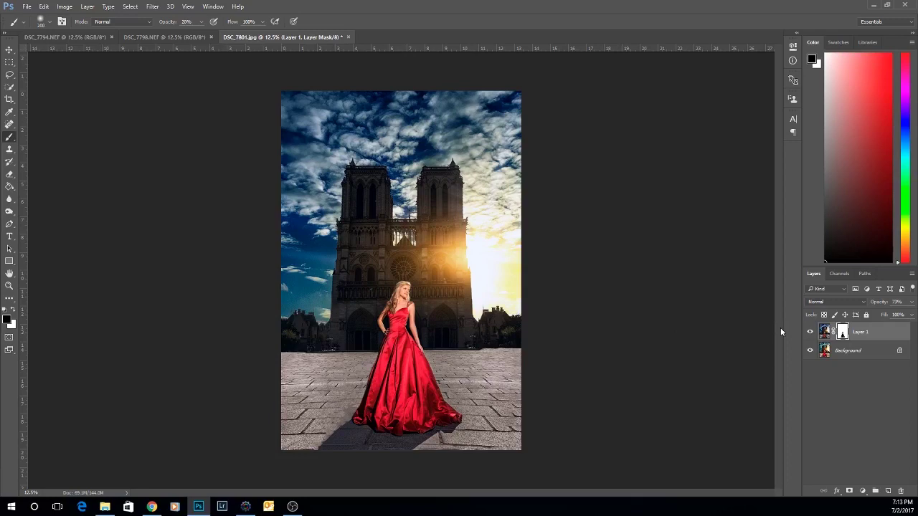
Paint white on the Layer 1 mask at 20% opacity with a 500 px brush to bring part of the grade back over the dress
key(x)
key(bracketright)
key(bracketright)
key(bracketright)
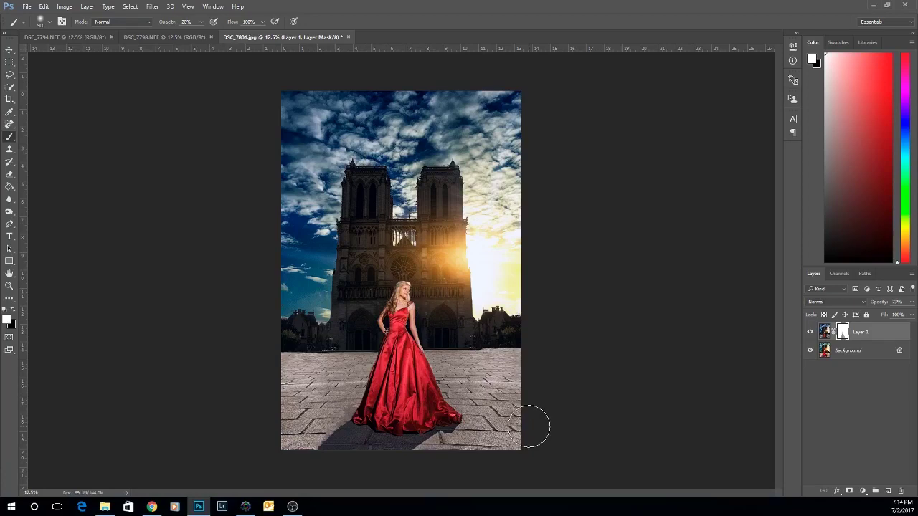
Compare the image with and without the ReStyle layer, and flatten the image
click(811, 332)
click(811, 332)
click(811, 333)
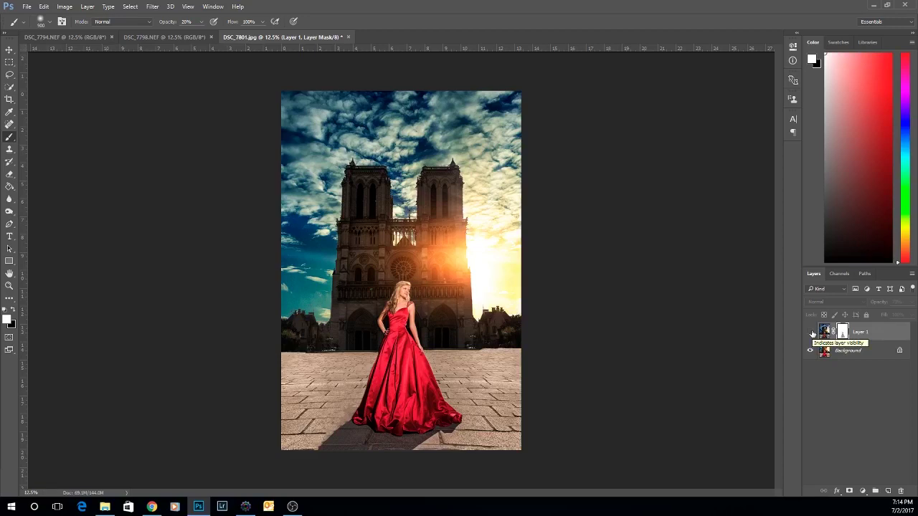
click(811, 332)
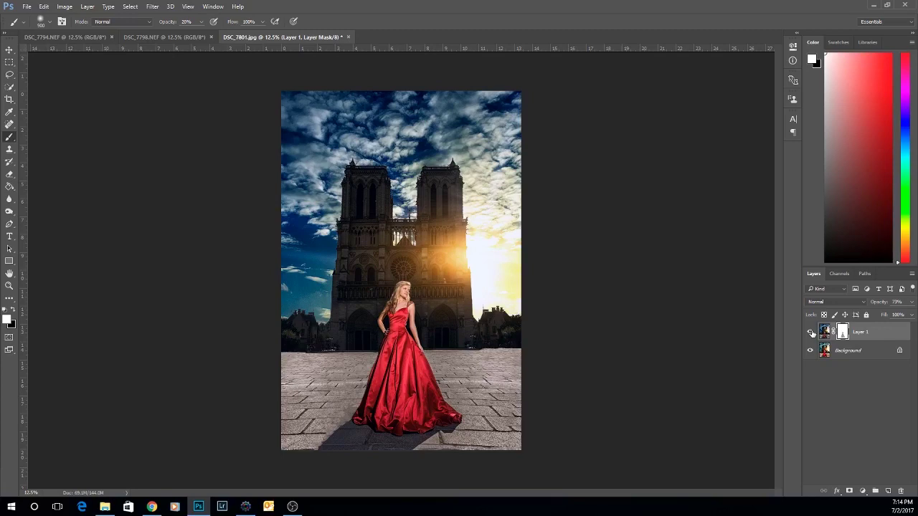
click(812, 332)
click(811, 332)
click(811, 333)
click(811, 333)
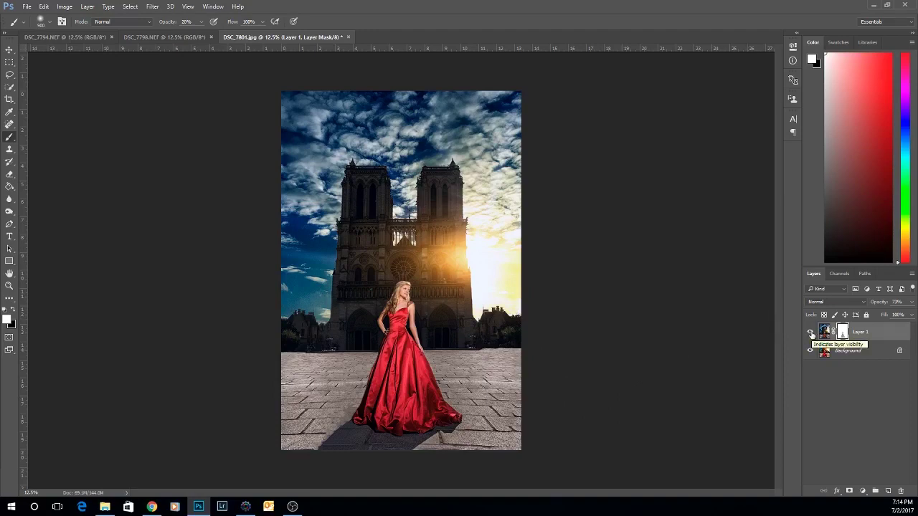
right_click(852, 351)
click(830, 454)
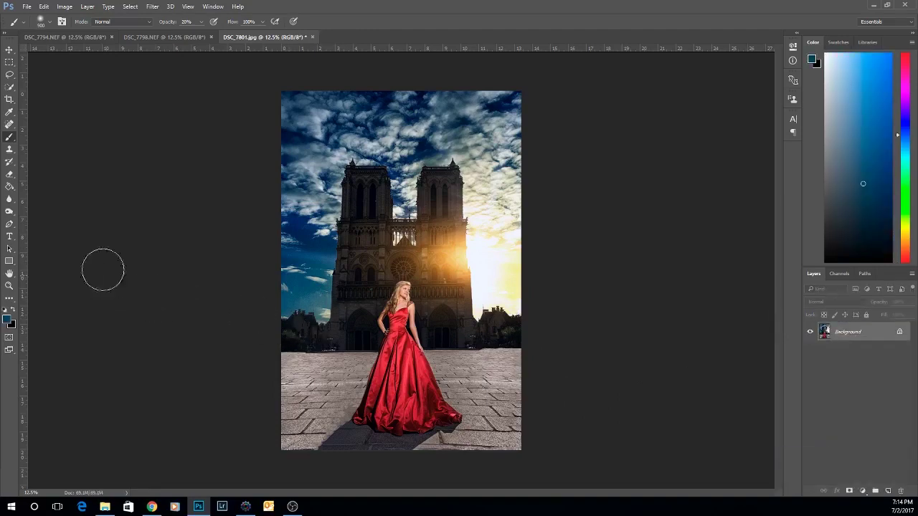
Set the toning brush's range to Highlights and brush over the sun glow on and beside the cathedral's sunlit side
click(9, 199)
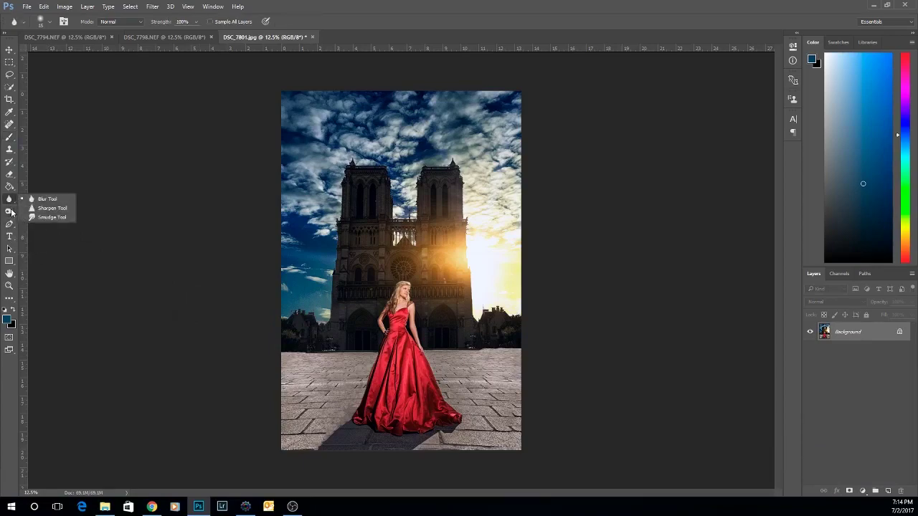
click(11, 212)
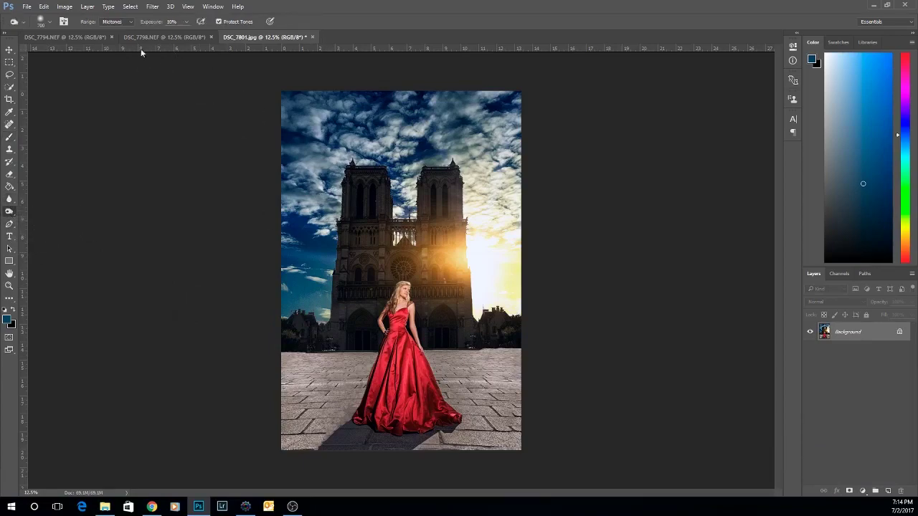
click(118, 22)
click(117, 38)
drag(445, 267, 463, 279)
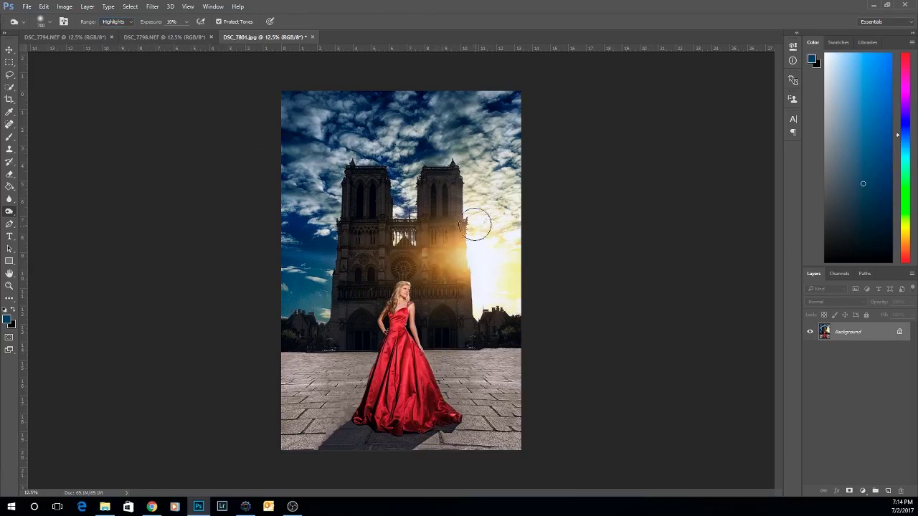
mouse_move(478, 225)
mouse_down()
mouse_move(482, 295)
mouse_move(499, 235)
mouse_move(508, 259)
mouse_move(507, 320)
mouse_up()
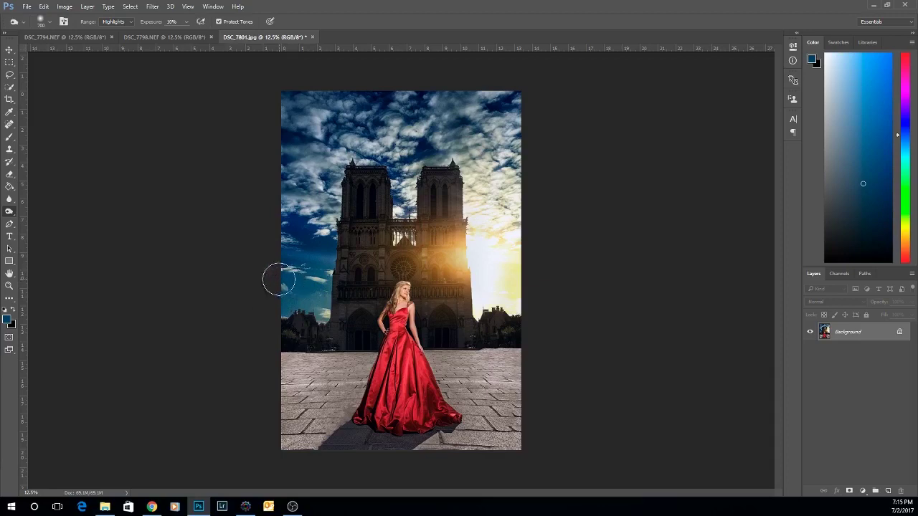
Retouch small blemishes in the dark blue sky beside the cathedral with the Spot Healing Brush and the Healing Brush
click(9, 125)
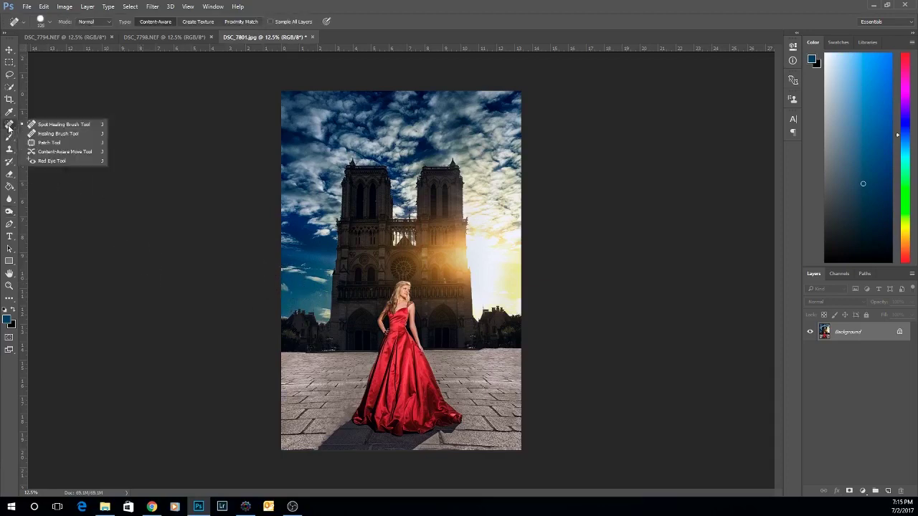
click(33, 125)
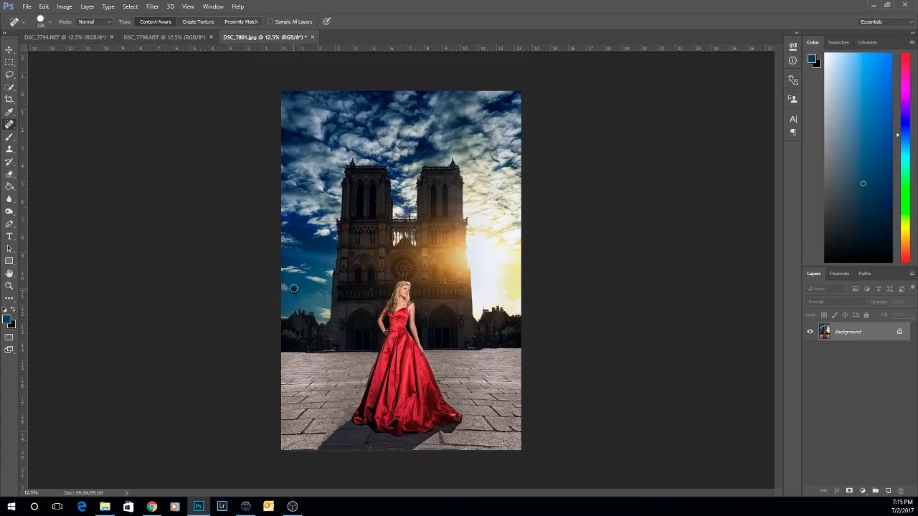
click(297, 279)
right_click(11, 127)
click(44, 135)
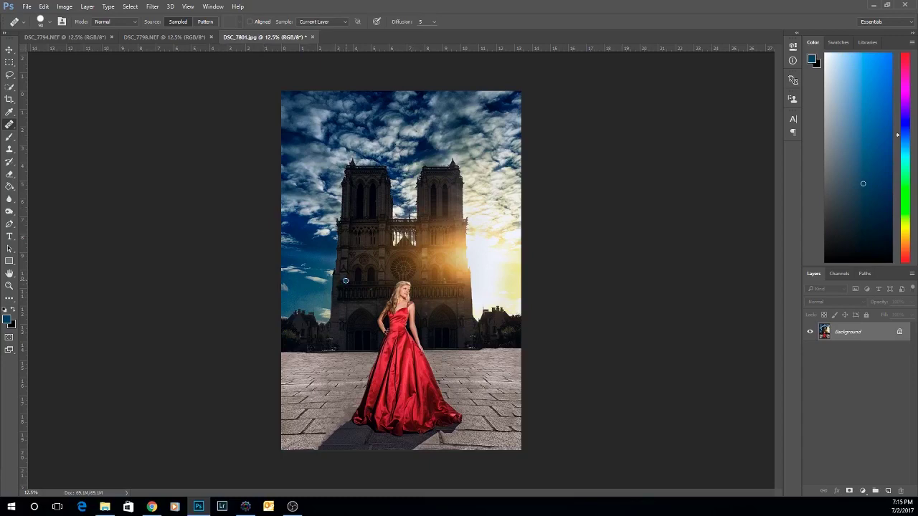
right_click(13, 129)
click(29, 123)
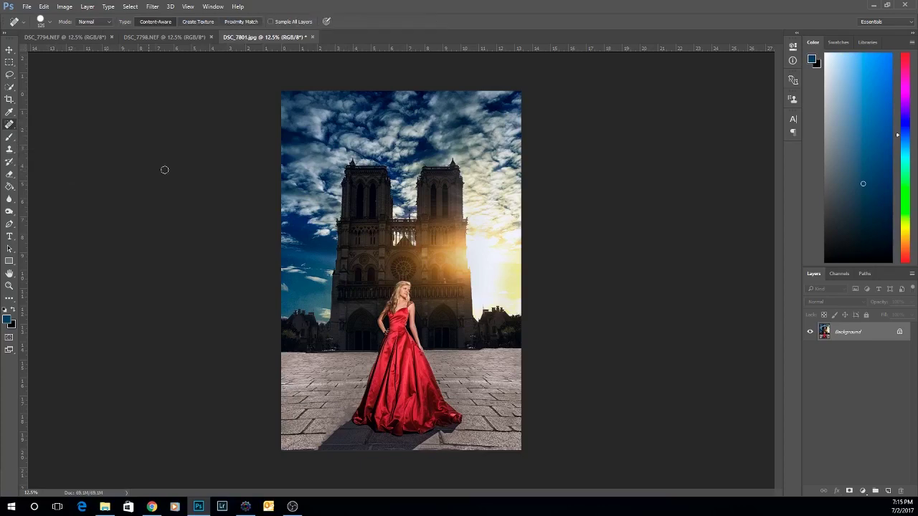
key(bracketleft)
key(bracketleft)
key(bracketleft)
key(bracketleft)
Clone paving texture over the edge of the ground shadow beside the dress with the Clone Stamp
click(9, 148)
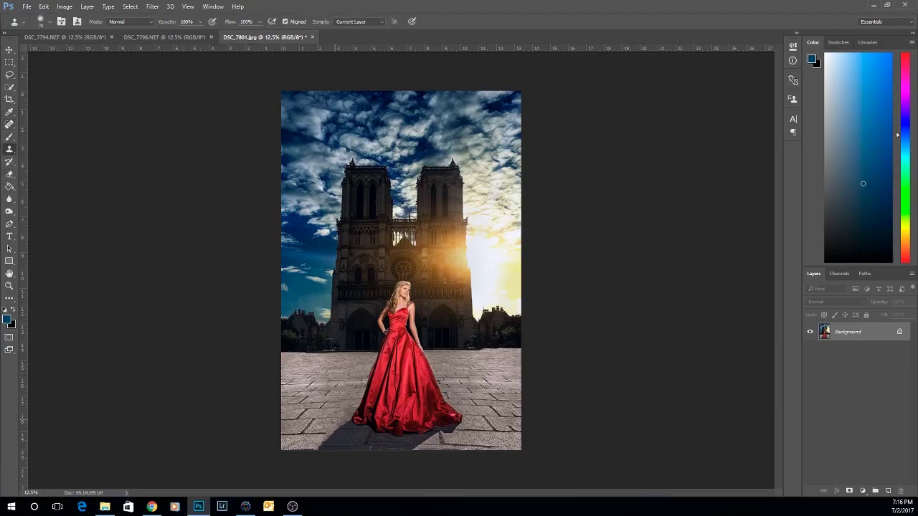
key(bracketright)
key(bracketright)
key(bracketright)
key(bracketleft)
key(bracketleft)
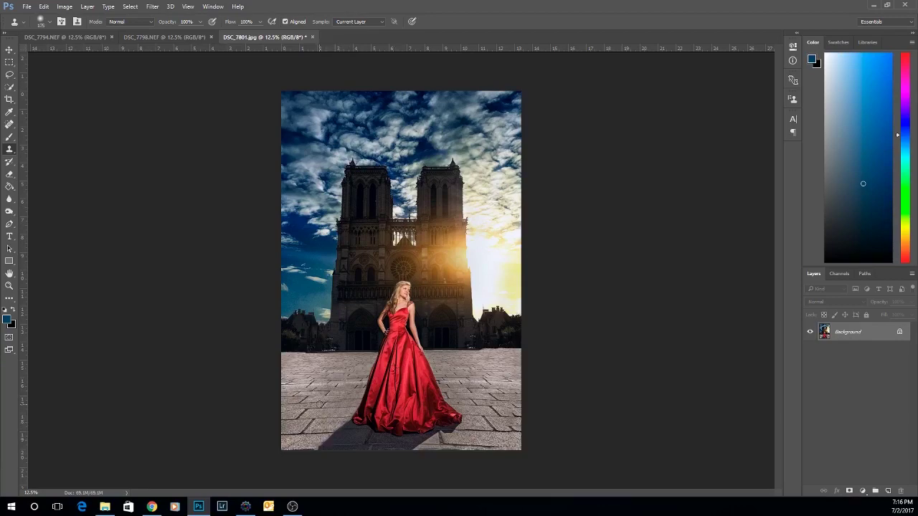
Clone paving over the shadow below the dress at 20% opacity, reducing the Clone Stamp brush to 250 px
key(bracketright)
key(bracketright)
key(bracketright)
key(bracketright)
key(bracketright)
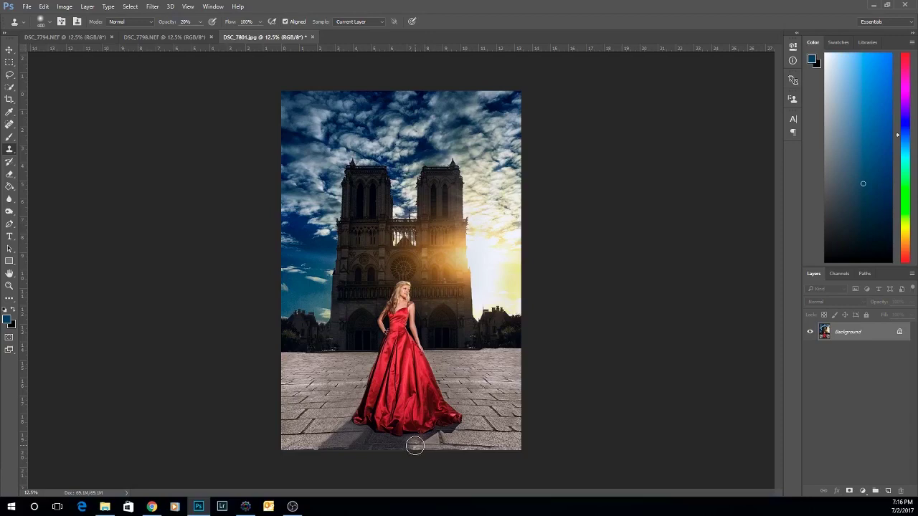
key(bracketleft)
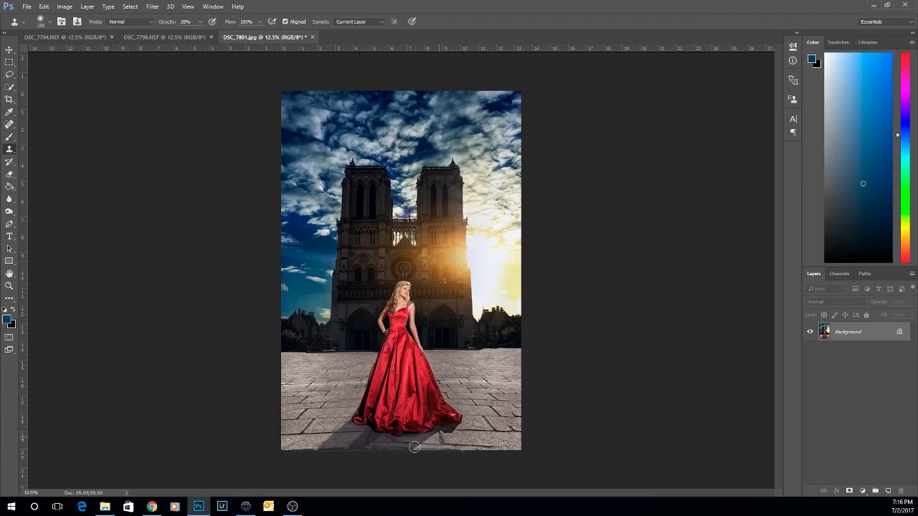
mouse_move(399, 451)
mouse_down()
mouse_move(352, 448)
mouse_move(423, 448)
mouse_up()
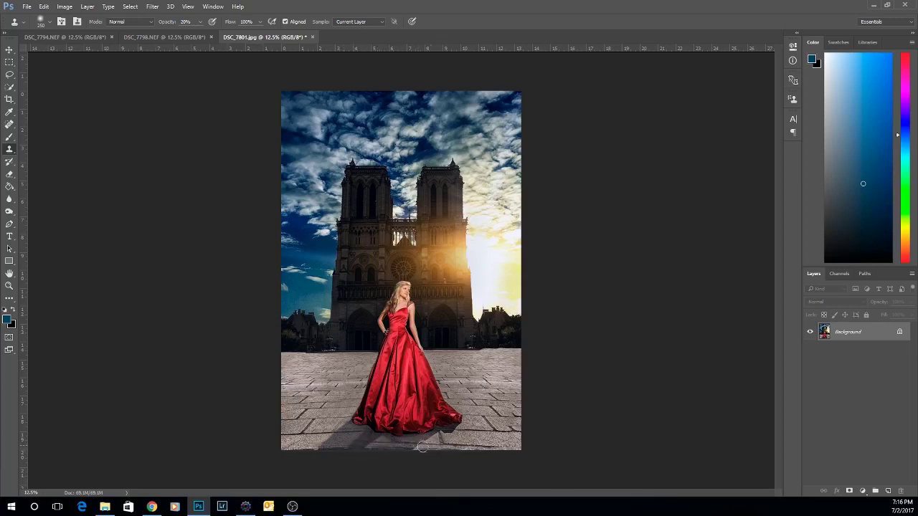
alt+click(327, 446)
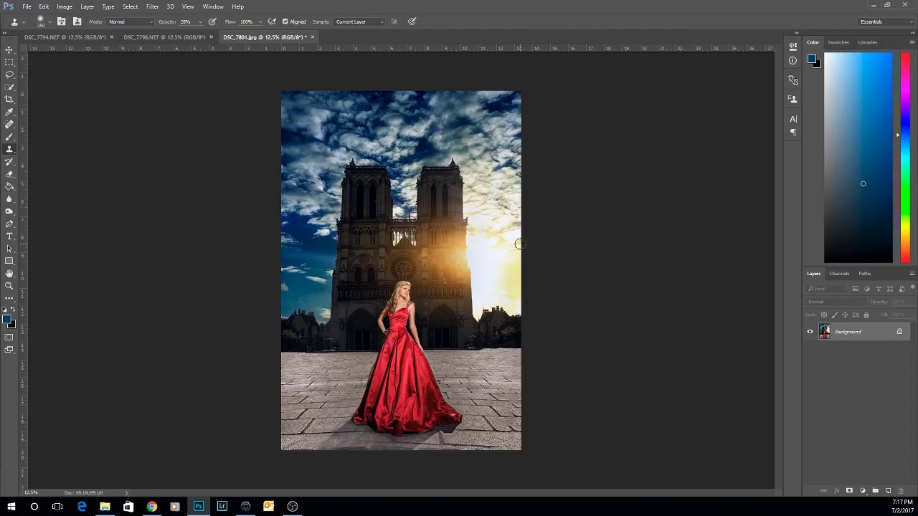
Spot-heal the paving along the image's lower edge near the shadow with an enlarged brush
click(9, 125)
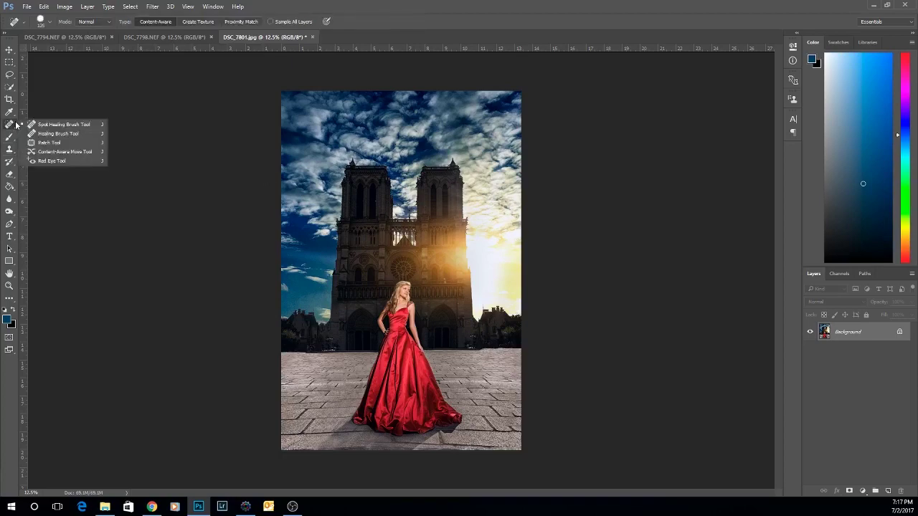
click(30, 123)
key(bracketleft)
key(bracketleft)
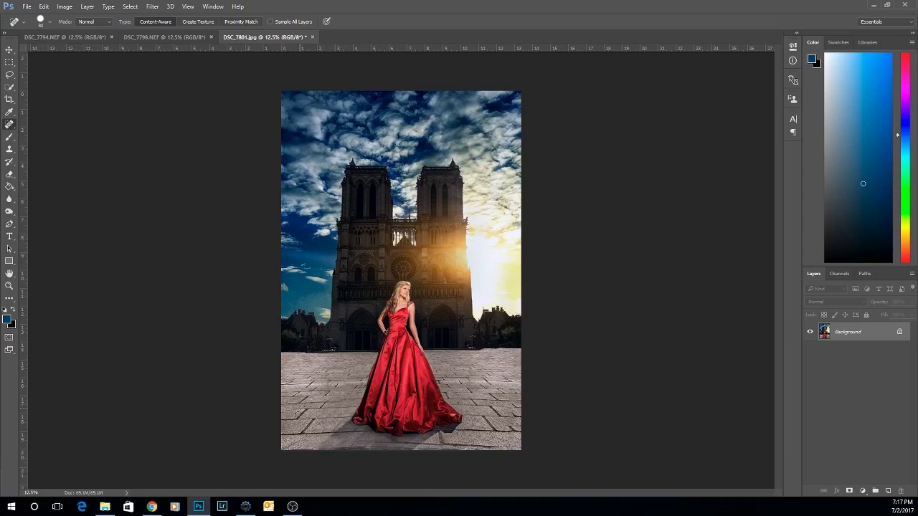
key(bracketright)
key(bracketright)
key(bracketright)
key(bracketright)
key(bracketright)
drag(330, 446, 300, 450)
Blend the remaining shadow in the foreground paving with the Healing Brush and the Clone Stamp at 20% opacity
right_click(12, 124)
click(45, 136)
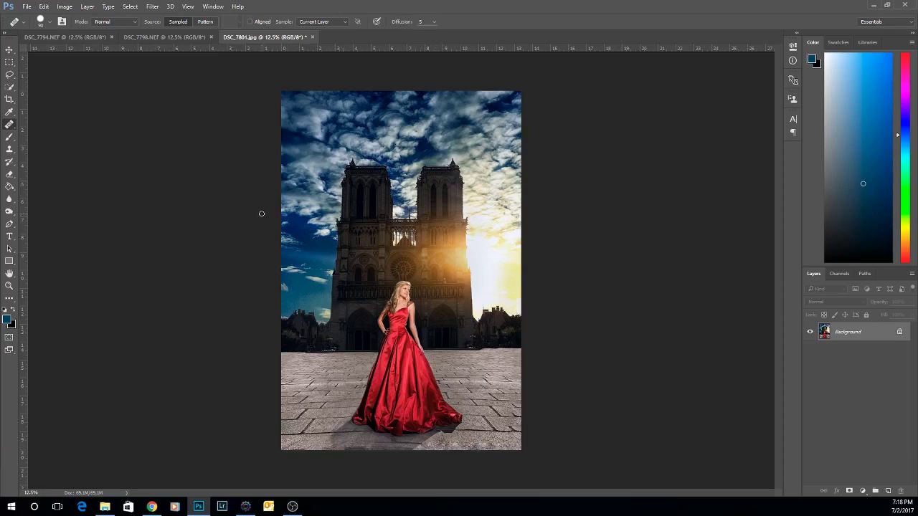
click(12, 149)
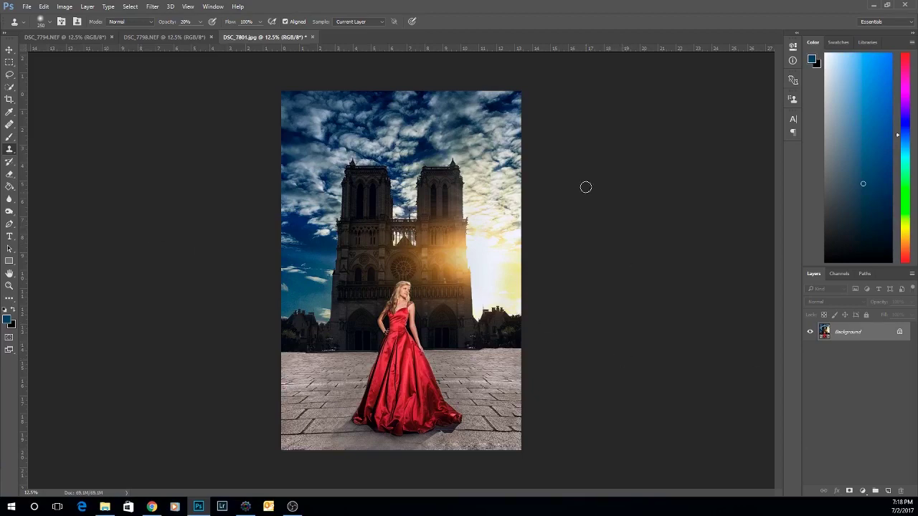
Spot-heal small blemishes on the woman's face with a very small brush at 66.67% zoom
click(15, 126)
right_click(15, 125)
click(25, 124)
key(ctrl+plus)
key(ctrl+plus)
key(ctrl+plus)
key(ctrl+plus)
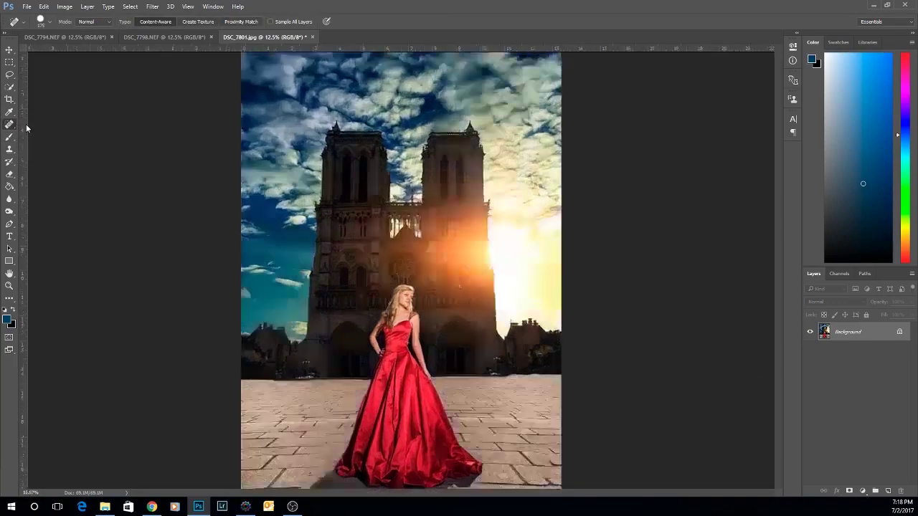
key(bracketleft)
key(bracketleft)
key(bracketleft)
key(bracketleft)
key(ctrl+plus)
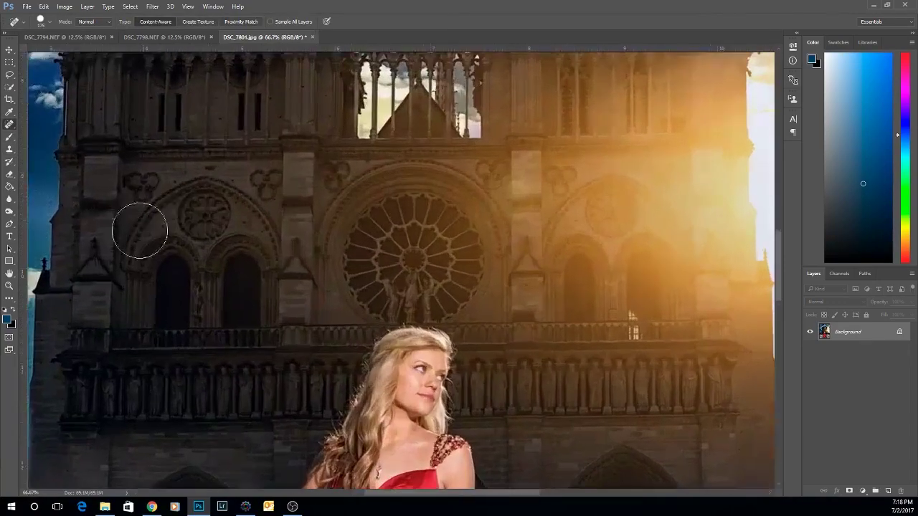
key(bracketleft)
key(bracketleft)
key(bracketleft)
key(bracketleft)
key(bracketleft)
key(bracketleft)
key(bracketleft)
key(bracketleft)
key(bracketright)
key(bracketright)
key(bracketright)
key(bracketright)
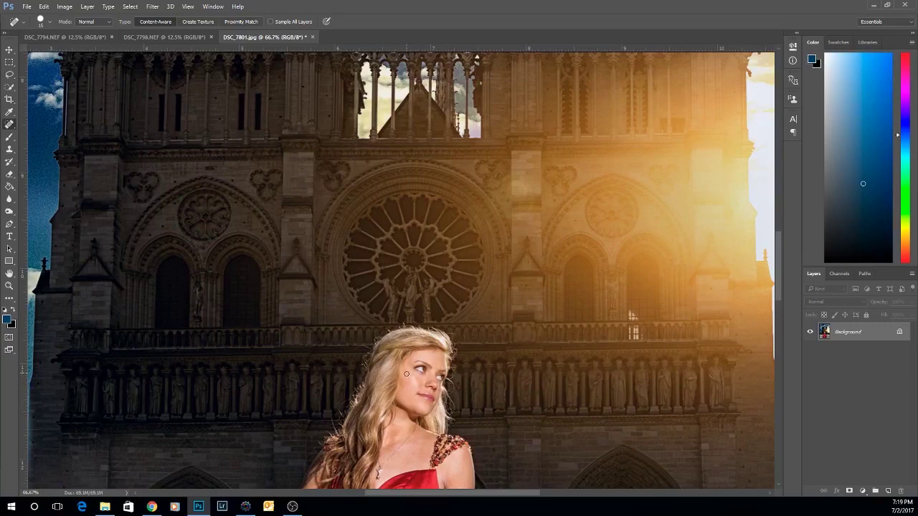
Sample the skin tone from the woman's face and paint over her uneven facial skin with a small brush at 10% opacity
click(9, 137)
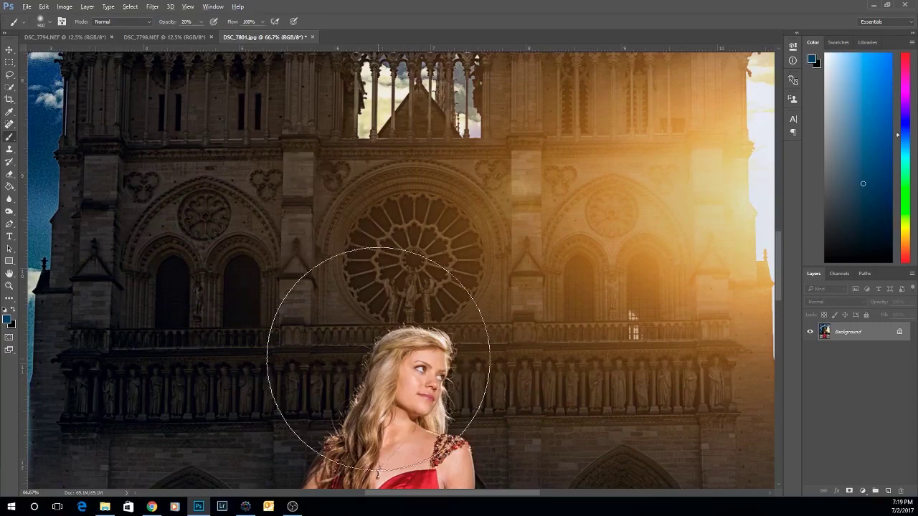
alt+click(413, 382)
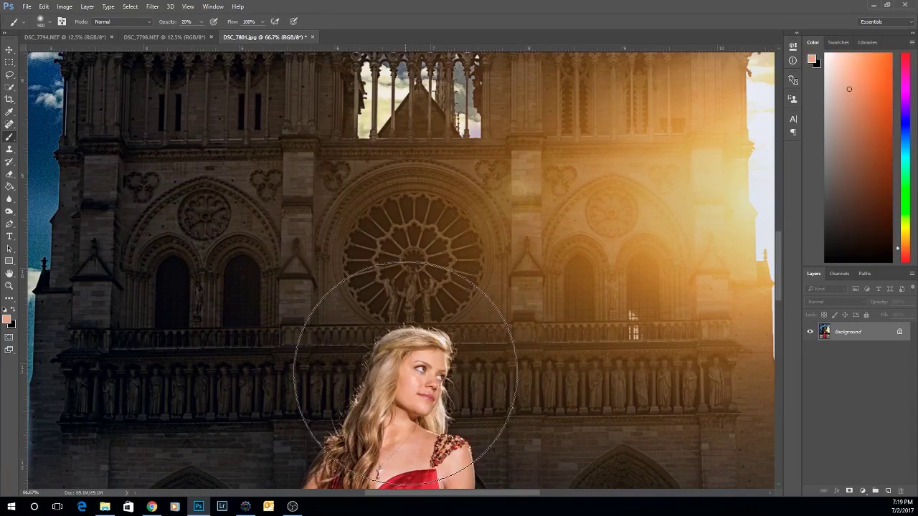
key(bracketleft)
key(bracketleft)
key(bracketleft)
key(bracketleft)
key(bracketleft)
key(bracketleft)
key(bracketleft)
key(bracketleft)
key(bracketleft)
key(bracketleft)
key(bracketleft)
key(bracketleft)
key(0)
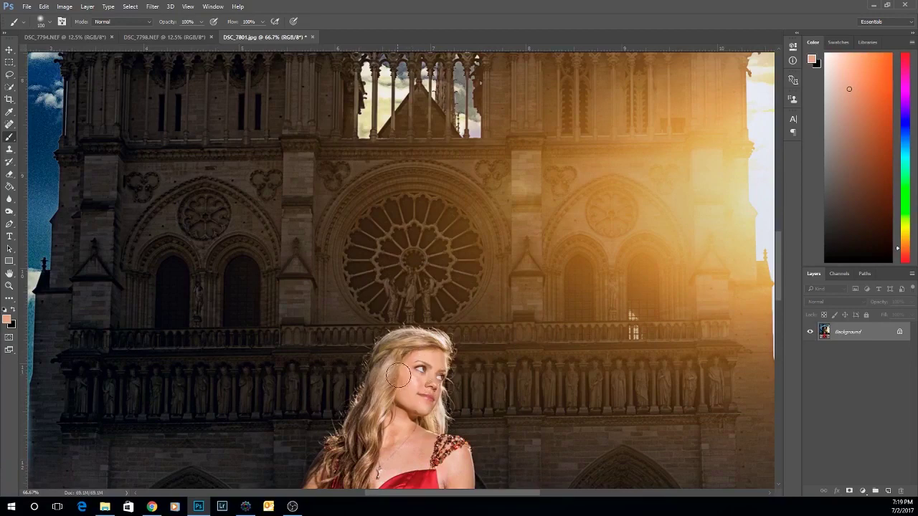
key(bracketleft)
key(bracketleft)
key(bracketleft)
key(bracketleft)
key(bracketleft)
key(bracketleft)
key(bracketleft)
key(bracketleft)
key(1)
drag(414, 386, 413, 381)
key(bracketright)
key(bracketleft)
Sample skin tones from the woman's arm and chest and paint over her uneven chest skin with the brush at 10% opacity
drag(408, 455, 405, 412)
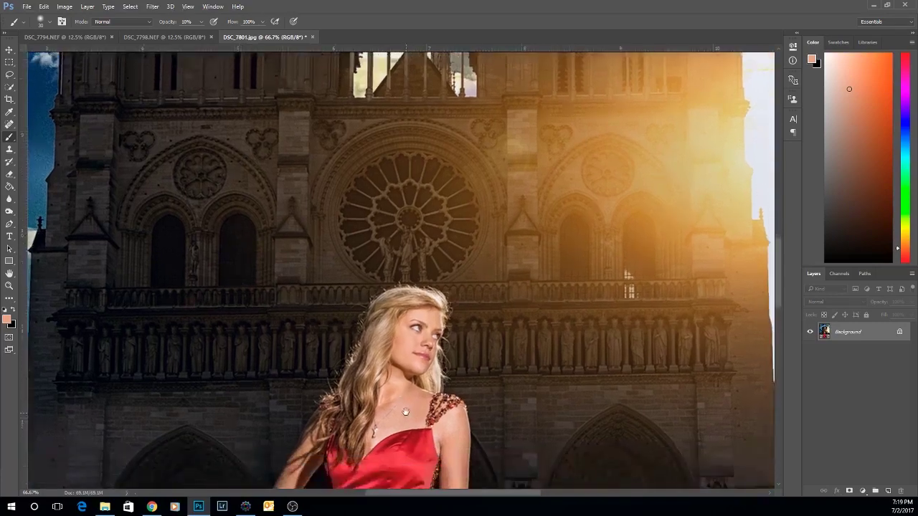
alt+click(456, 434)
alt+click(406, 417)
alt+click(412, 412)
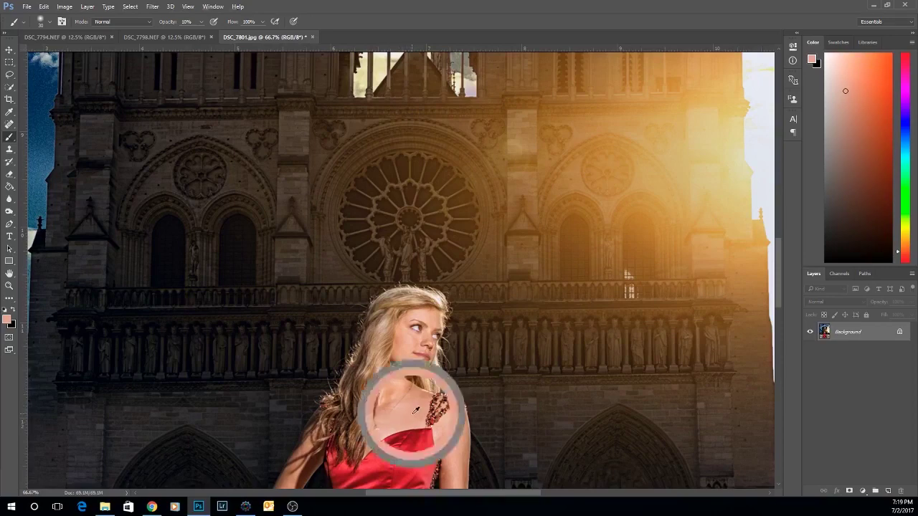
alt+click(417, 408)
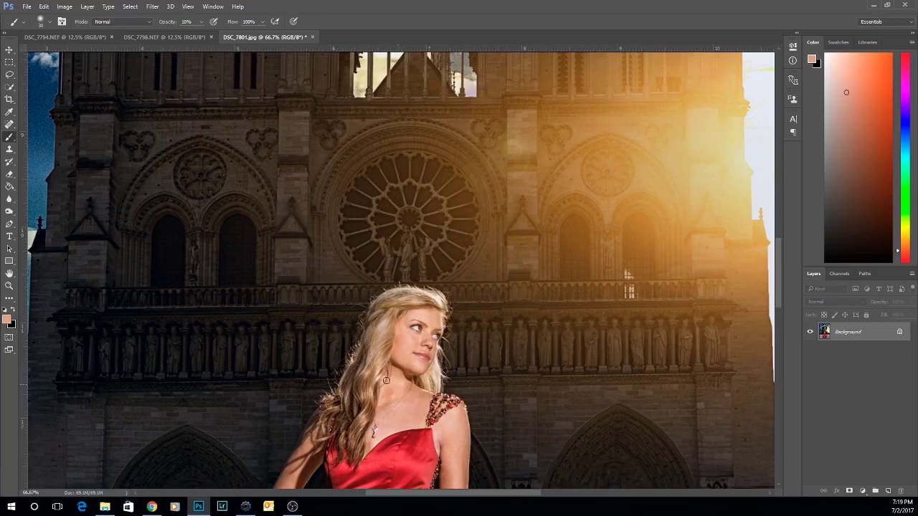
Even out the woman's neck and collarbone area with low-opacity brush strokes, resampling nearby skin tones between strokes
alt+click(401, 381)
alt+click(401, 376)
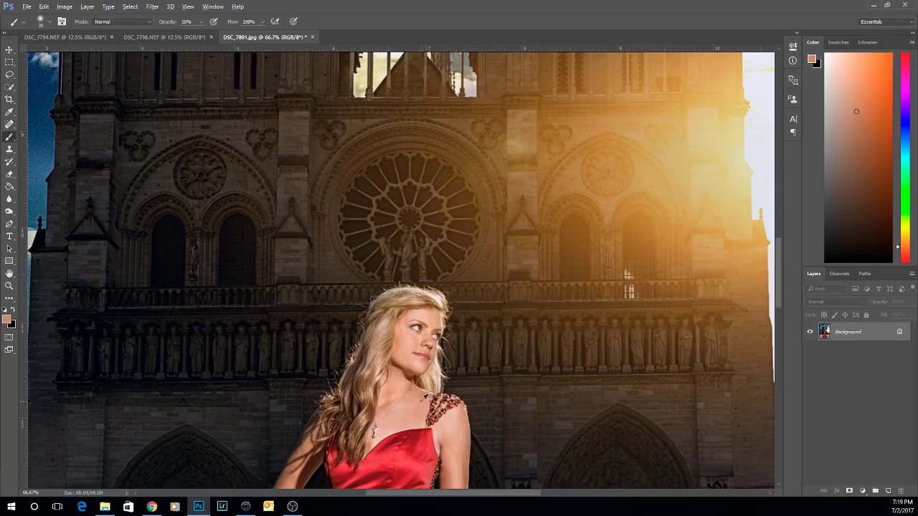
alt+click(417, 401)
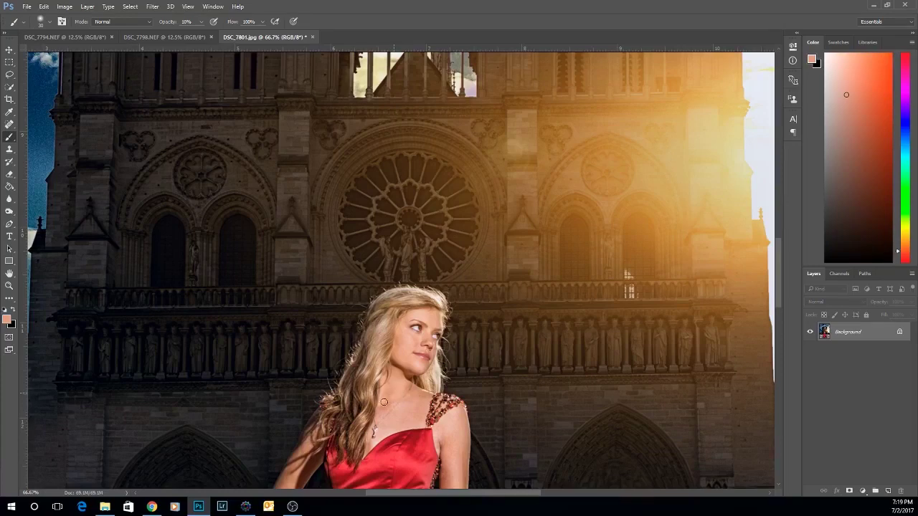
drag(403, 380, 395, 396)
alt+click(411, 406)
alt+click(397, 394)
Sample the blonde tone from the woman's hair and compare the full image with and without the last brush change
key(ctrl+minus)
key(ctrl+minus)
key(ctrl+plus)
key(ctrl+plus)
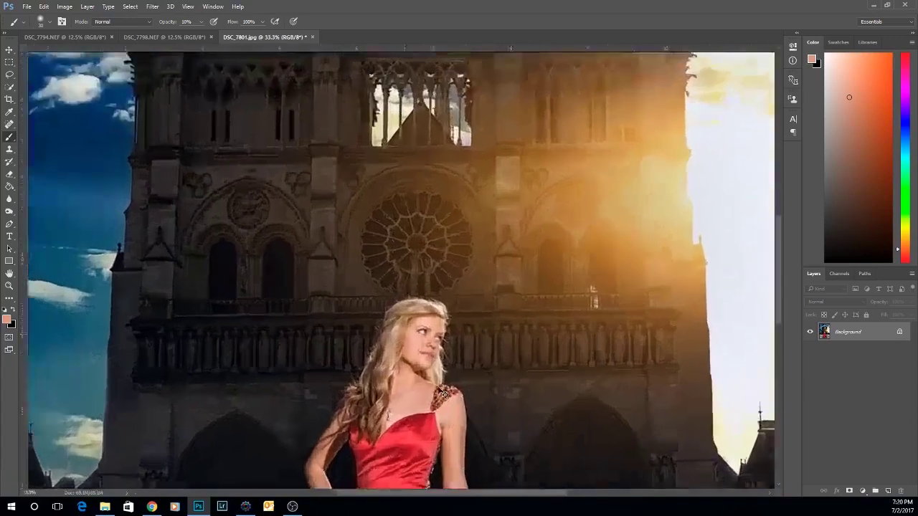
alt+click(413, 318)
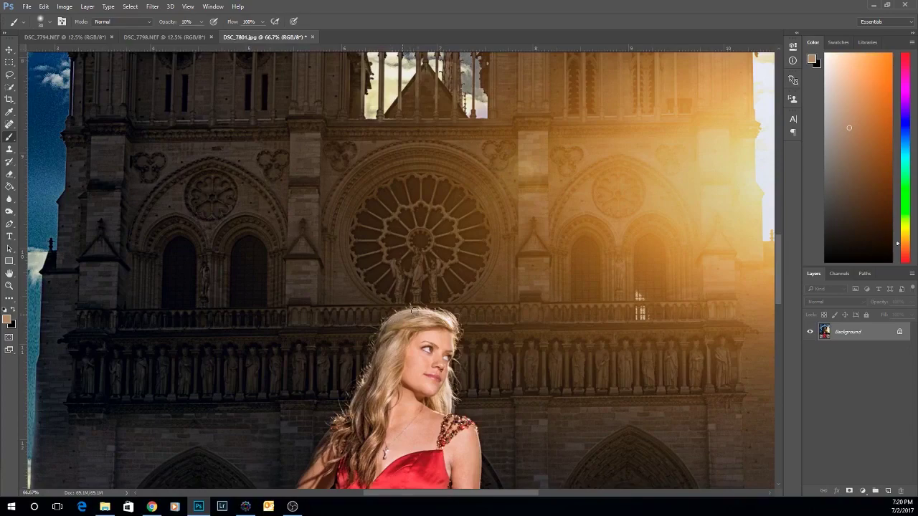
scroll(429, 318, down, 5)
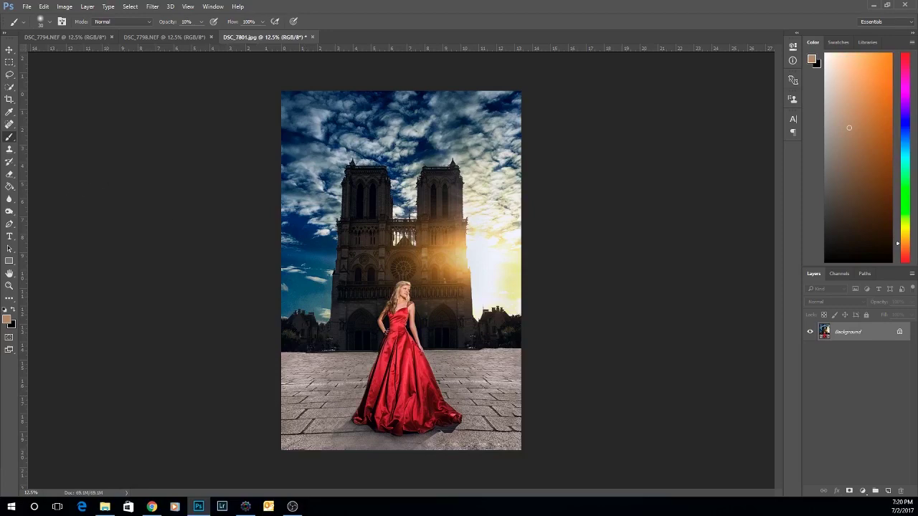
key(ctrl+z)
key(ctrl+z)
Switch to Chrome, bring up the first Facebook tab and maximize the browser window
click(152, 507)
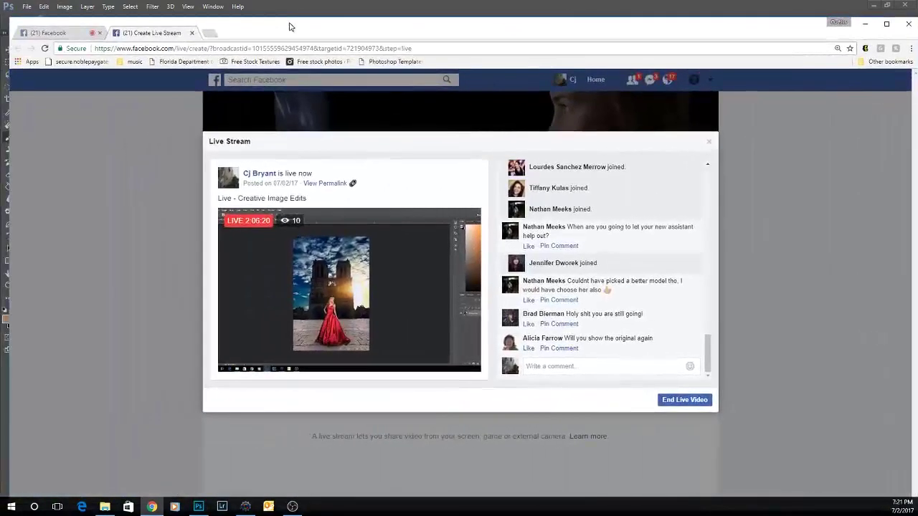
click(48, 32)
click(887, 26)
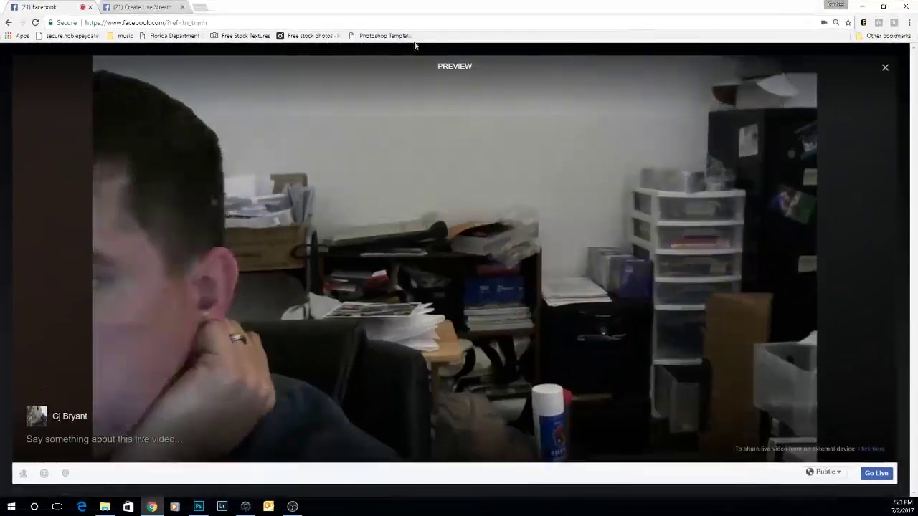
click(294, 22)
text(facebook.com)
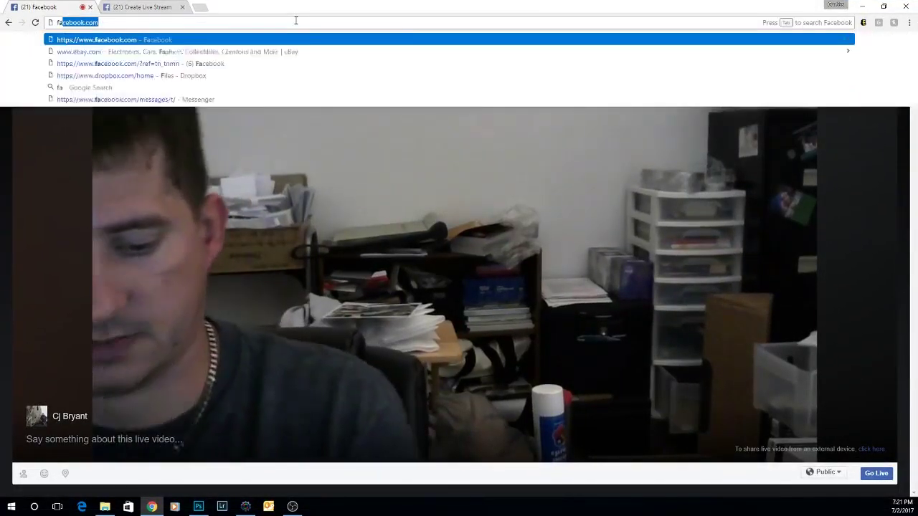
key(Return)
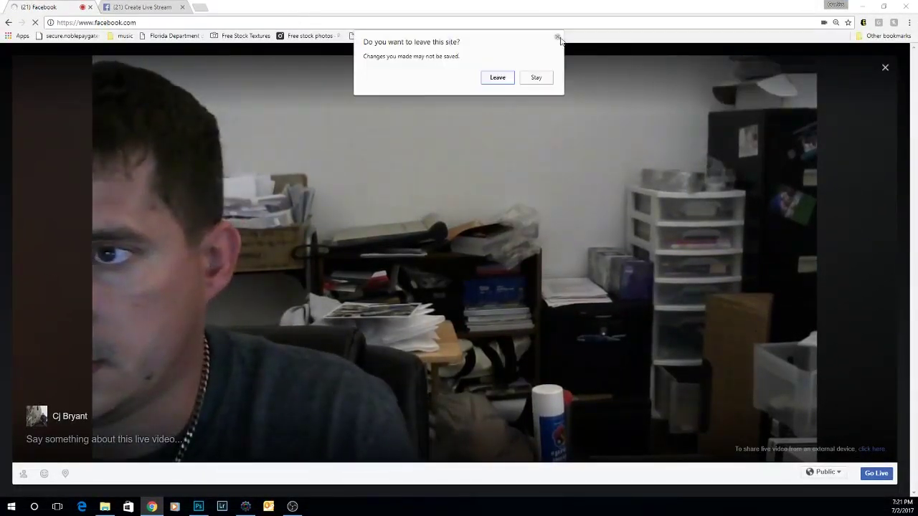
key(Escape)
Open facebook.com in a new browser tab
click(200, 7)
text(face)
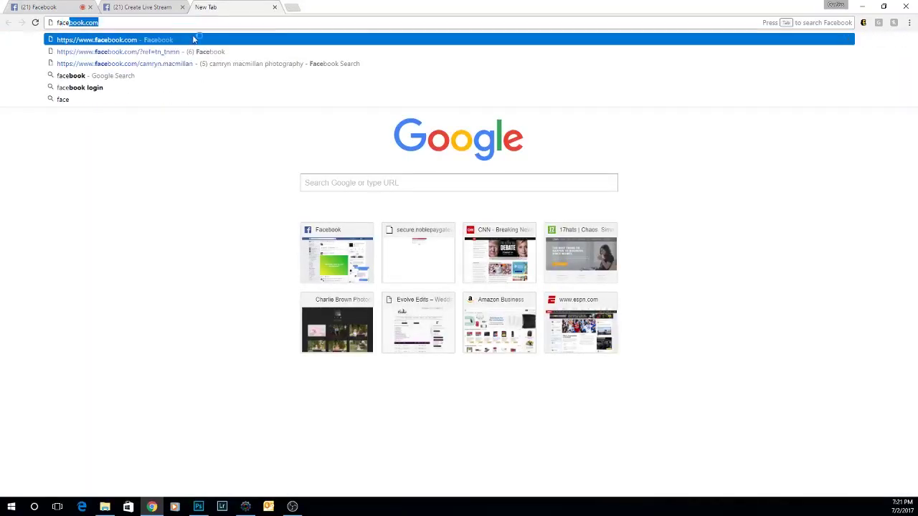
key(Return)
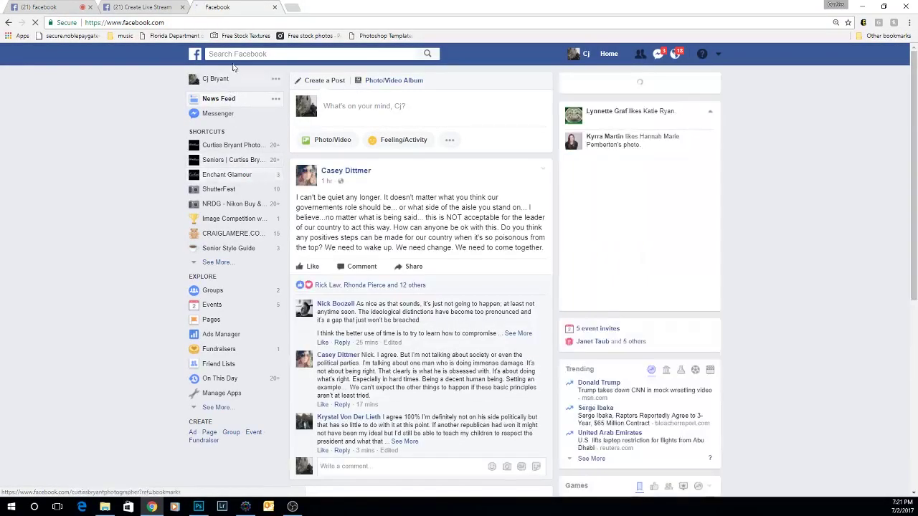
Search Facebook for "senior model program" and open the Senior Model Program group
click(233, 53)
text(senior)
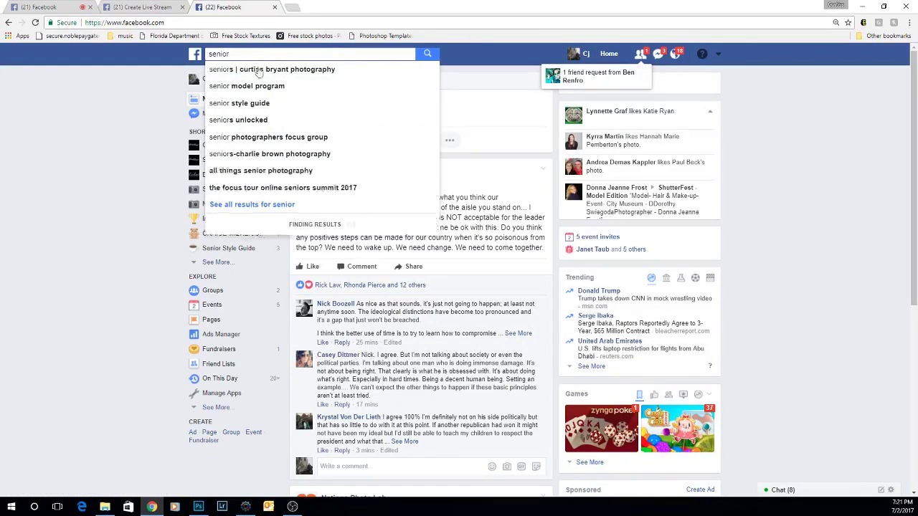
click(247, 86)
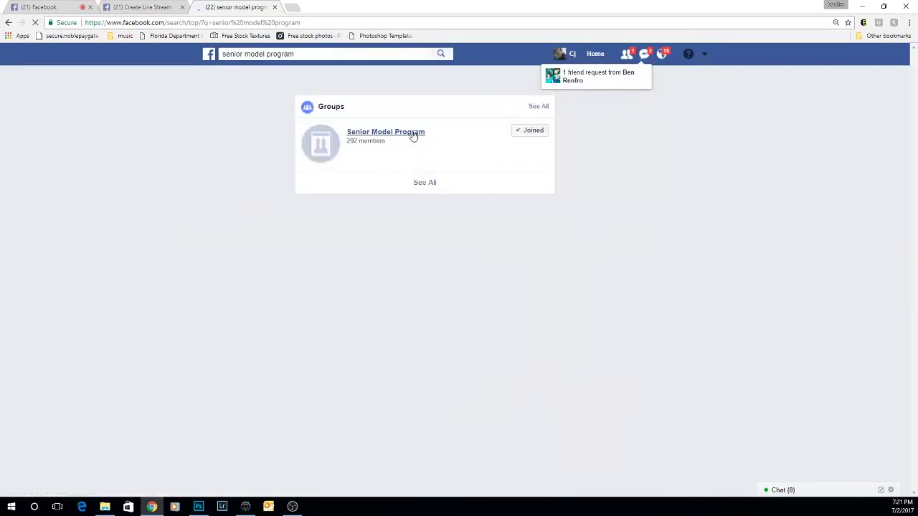
click(413, 135)
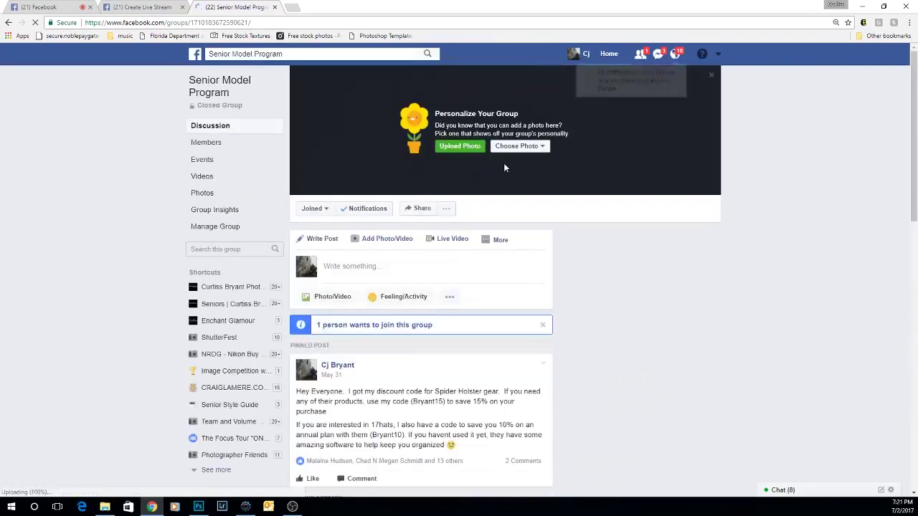
Look through the Senior Model Program group's discussion feed and close its tab
scroll(451, 280, down, 3)
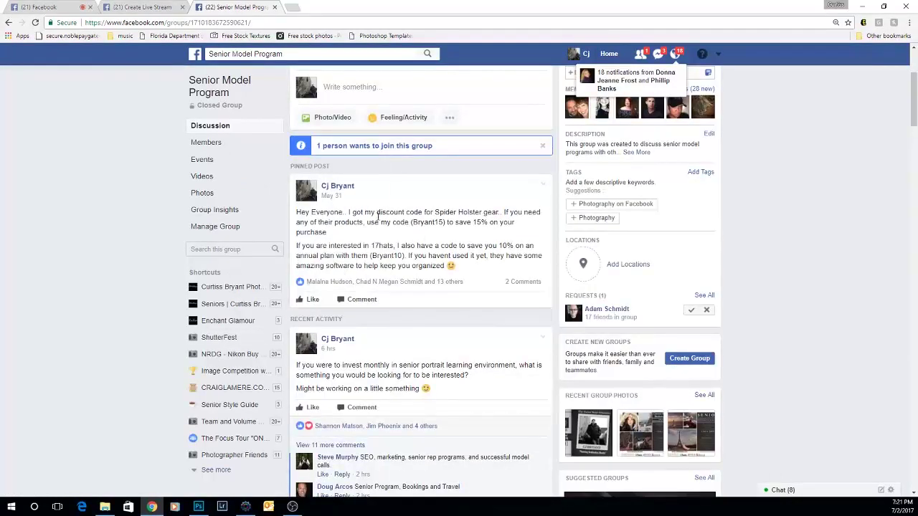
scroll(401, 240, down, 3)
scroll(391, 239, down, 1)
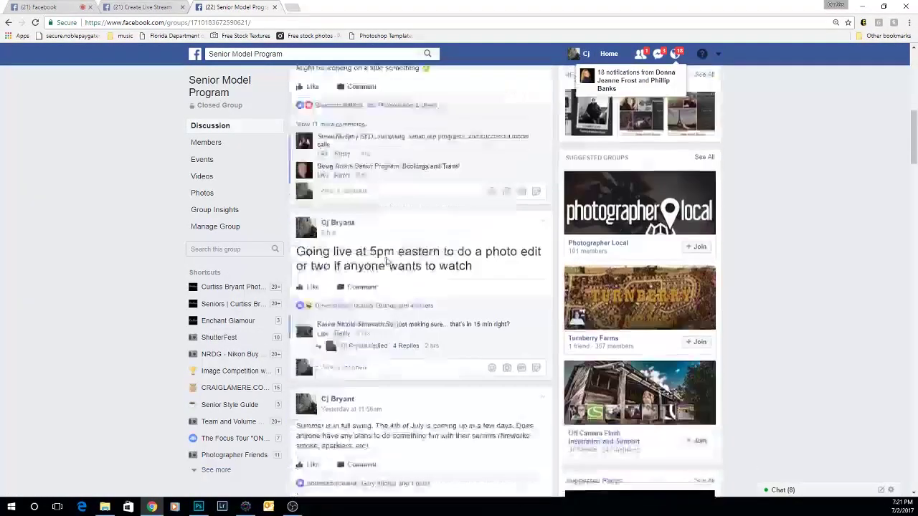
scroll(379, 260, up, 6)
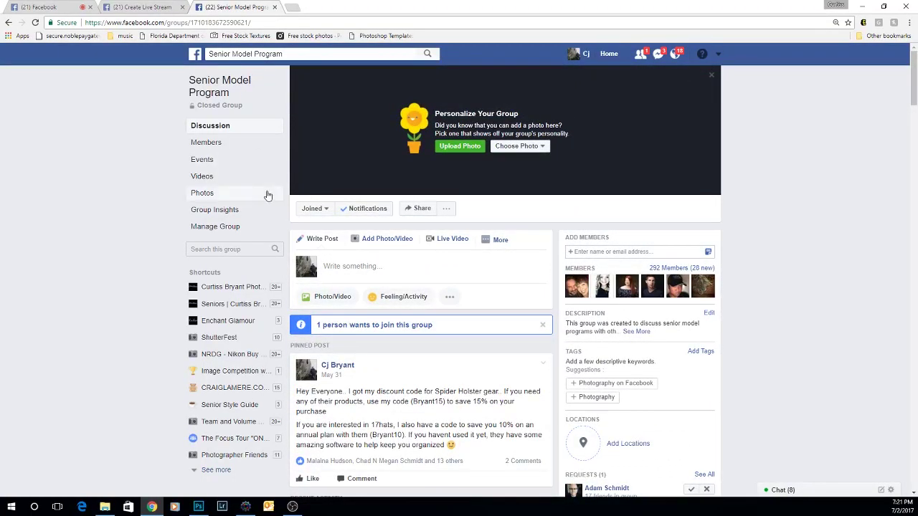
scroll(270, 200, down, 8)
scroll(270, 200, down, 6)
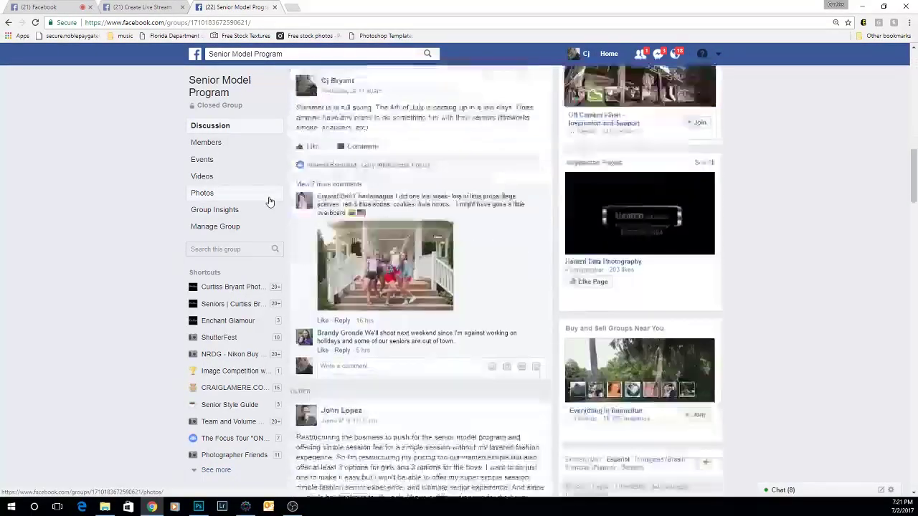
scroll(268, 198, up, 10)
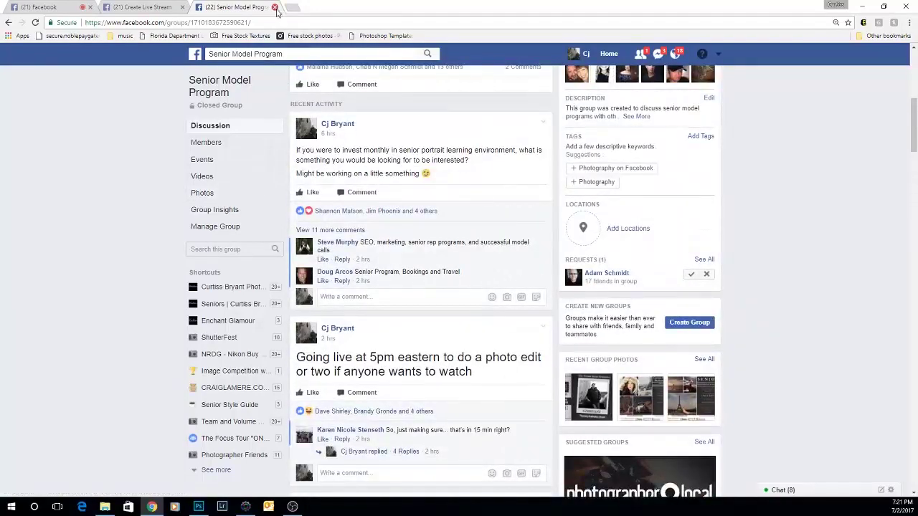
click(274, 6)
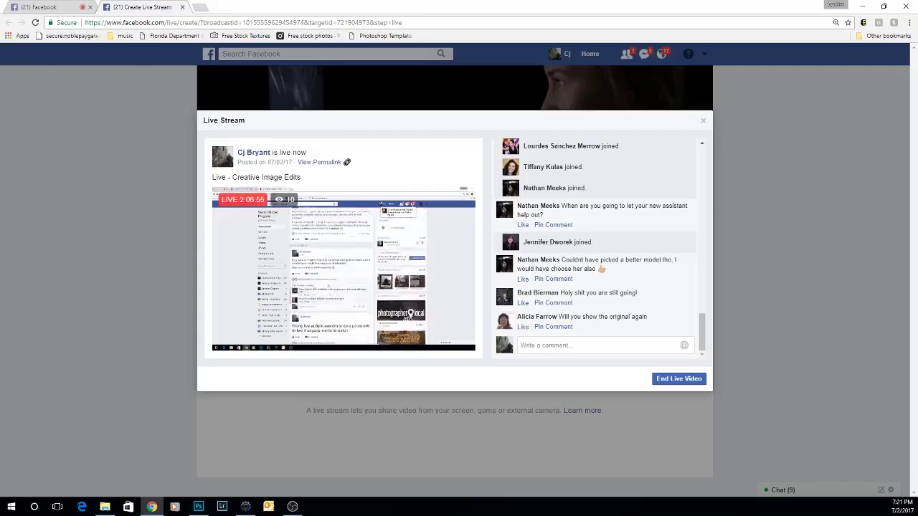
Move the browser window out of the way and switch back to the composite in Photoshop
key(alt+Tab)
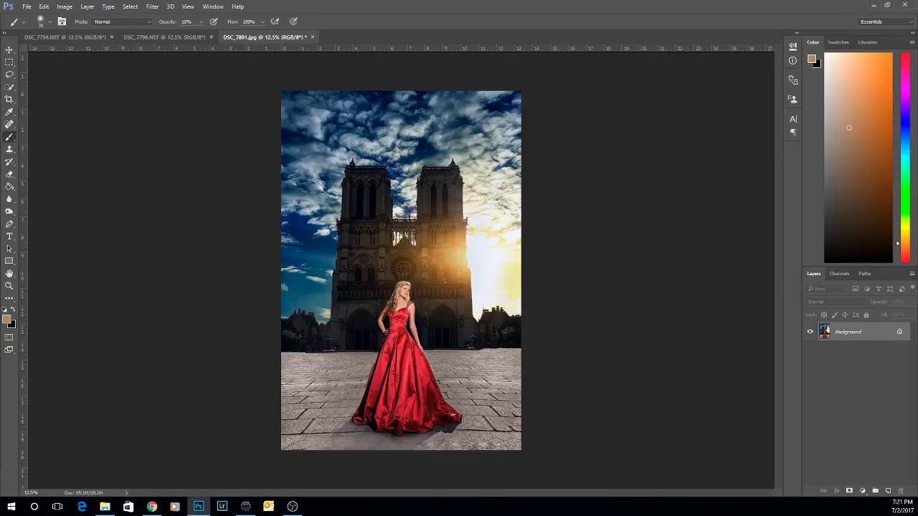
key(alt+Tab)
drag(489, 5, 2, 4)
key(alt+Tab)
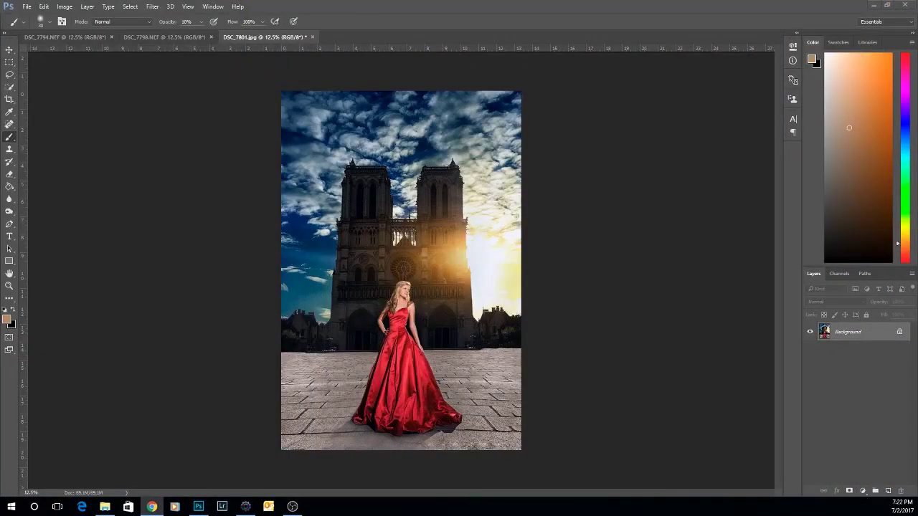